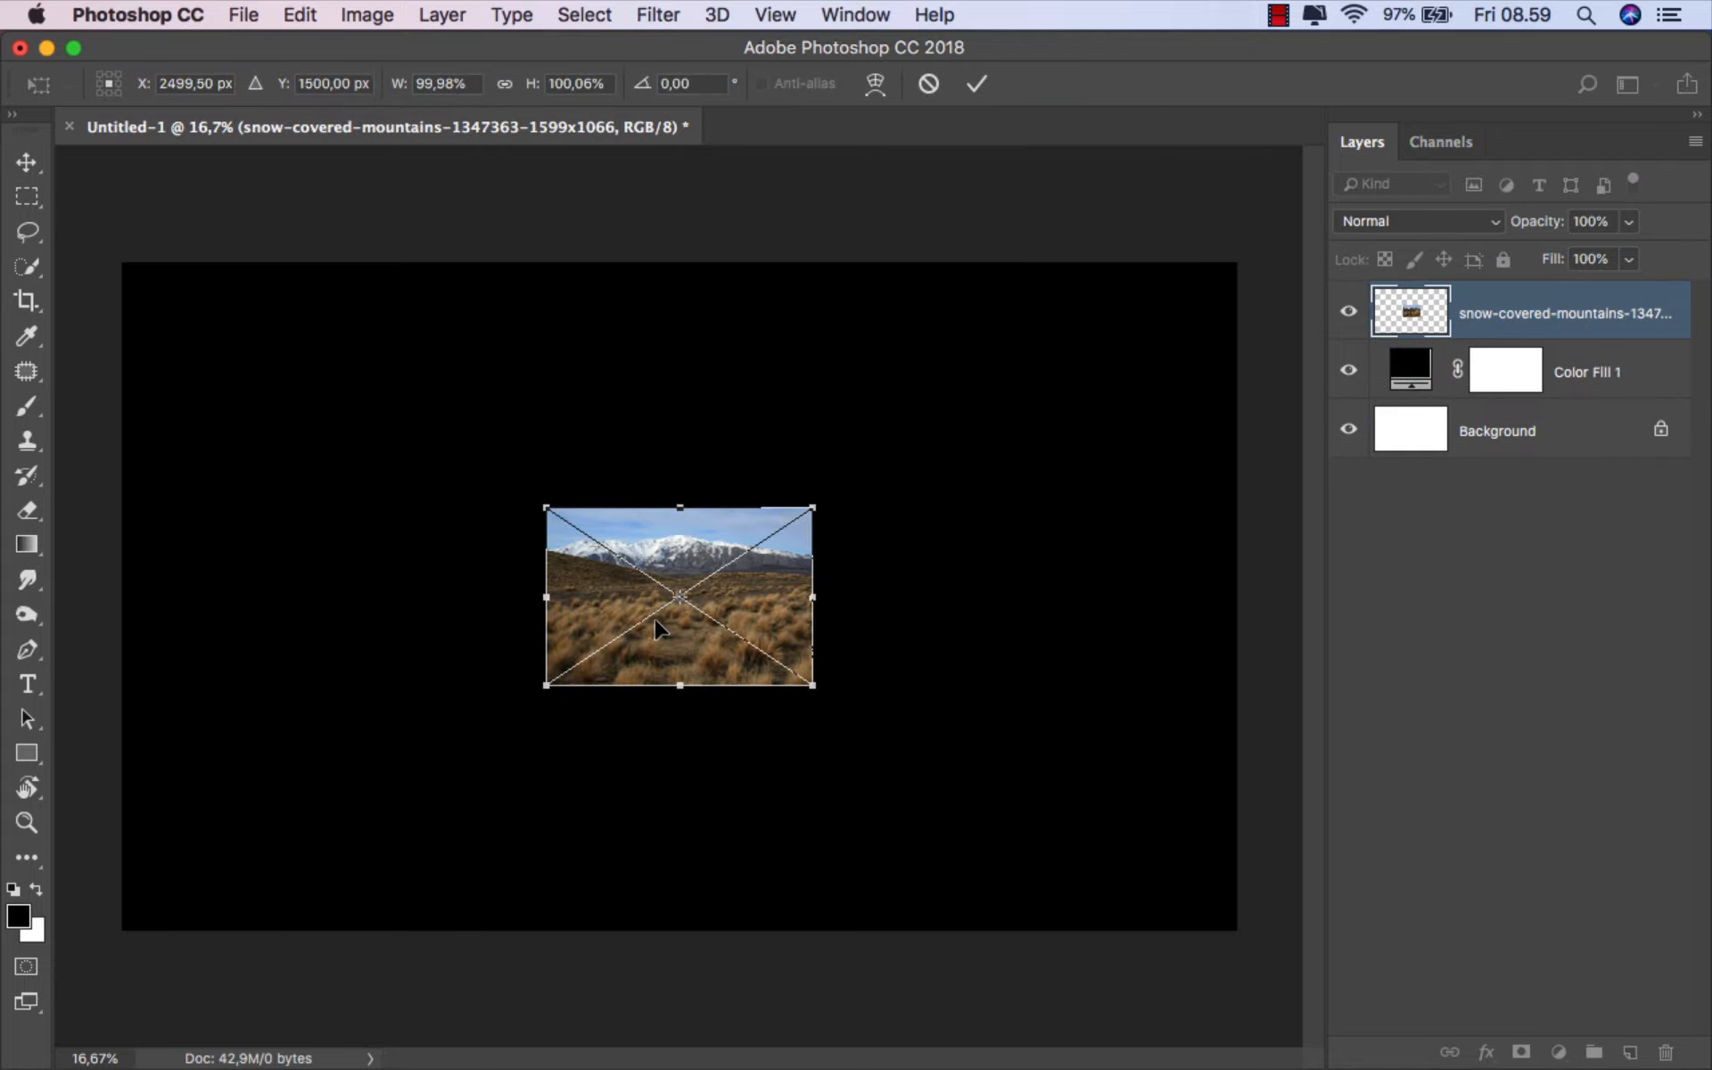
- Stretch the placed snow-covered-mountains photo to fill the whole canvas, about 417% wide and 375% high, and commit it
left_click_drag(546, 500, 122, 262)
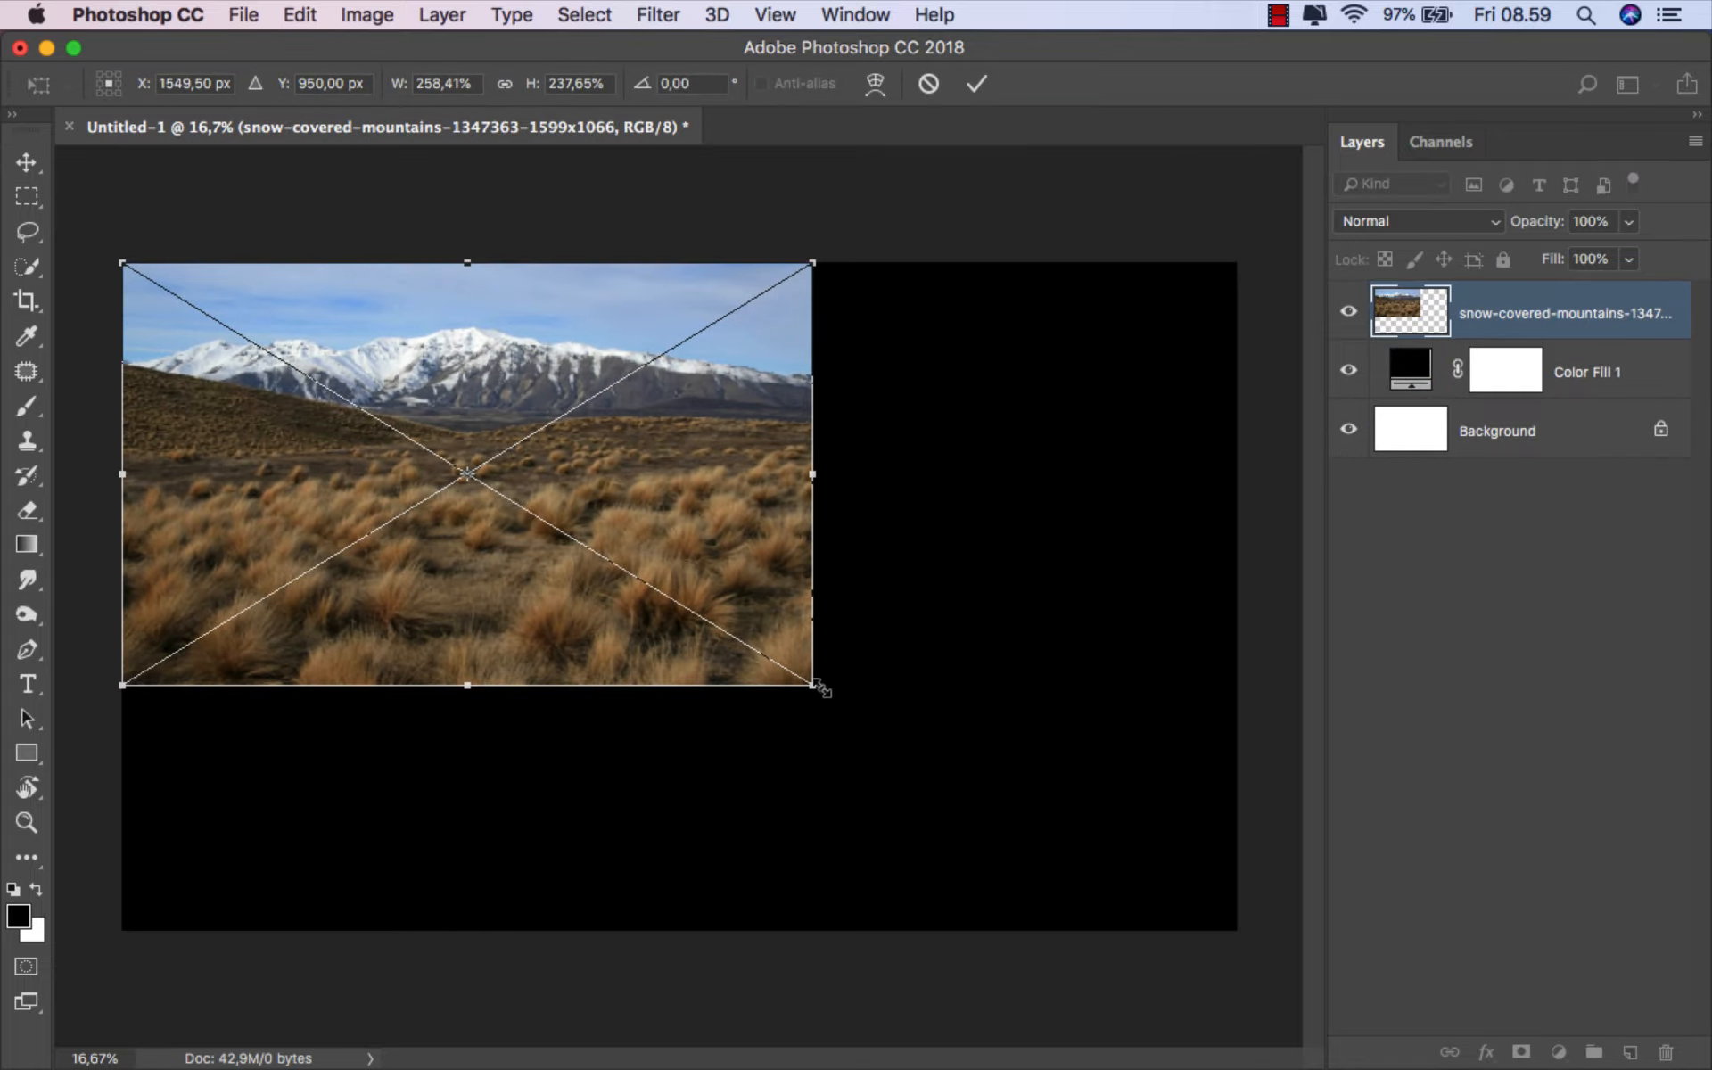
left_click_drag(820, 688, 1245, 927)
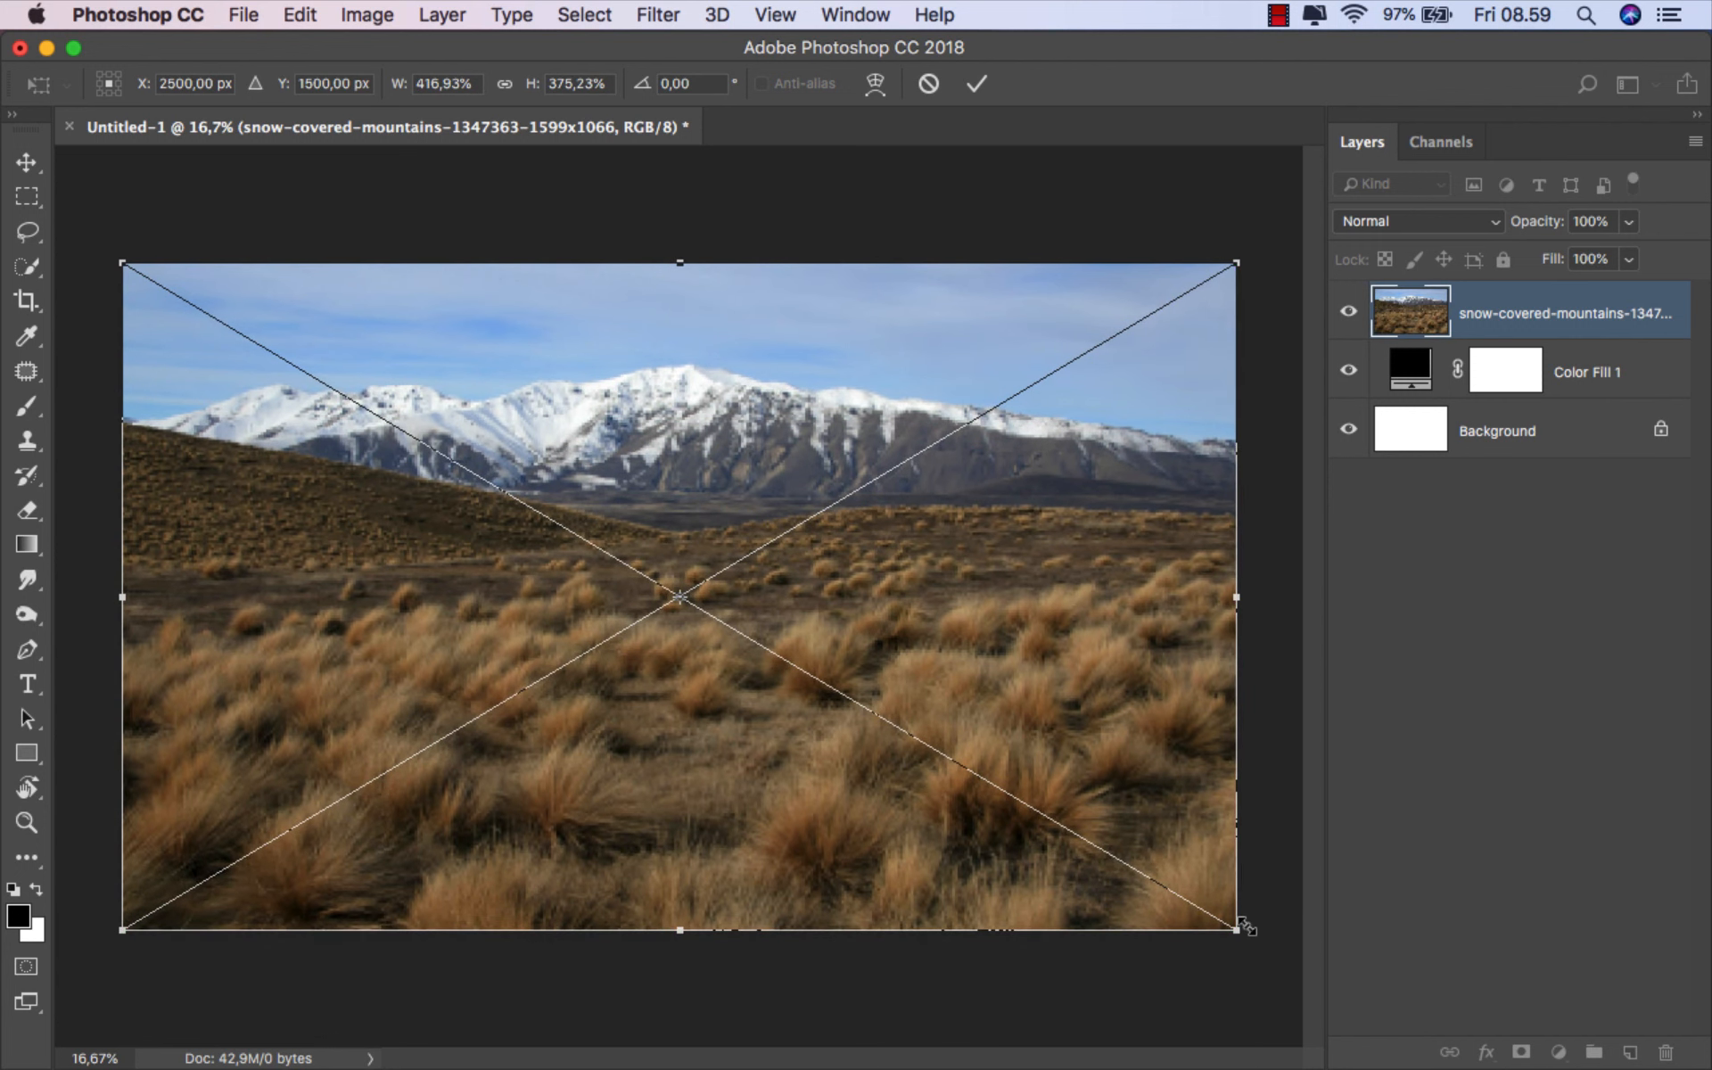
left_click(976, 84)
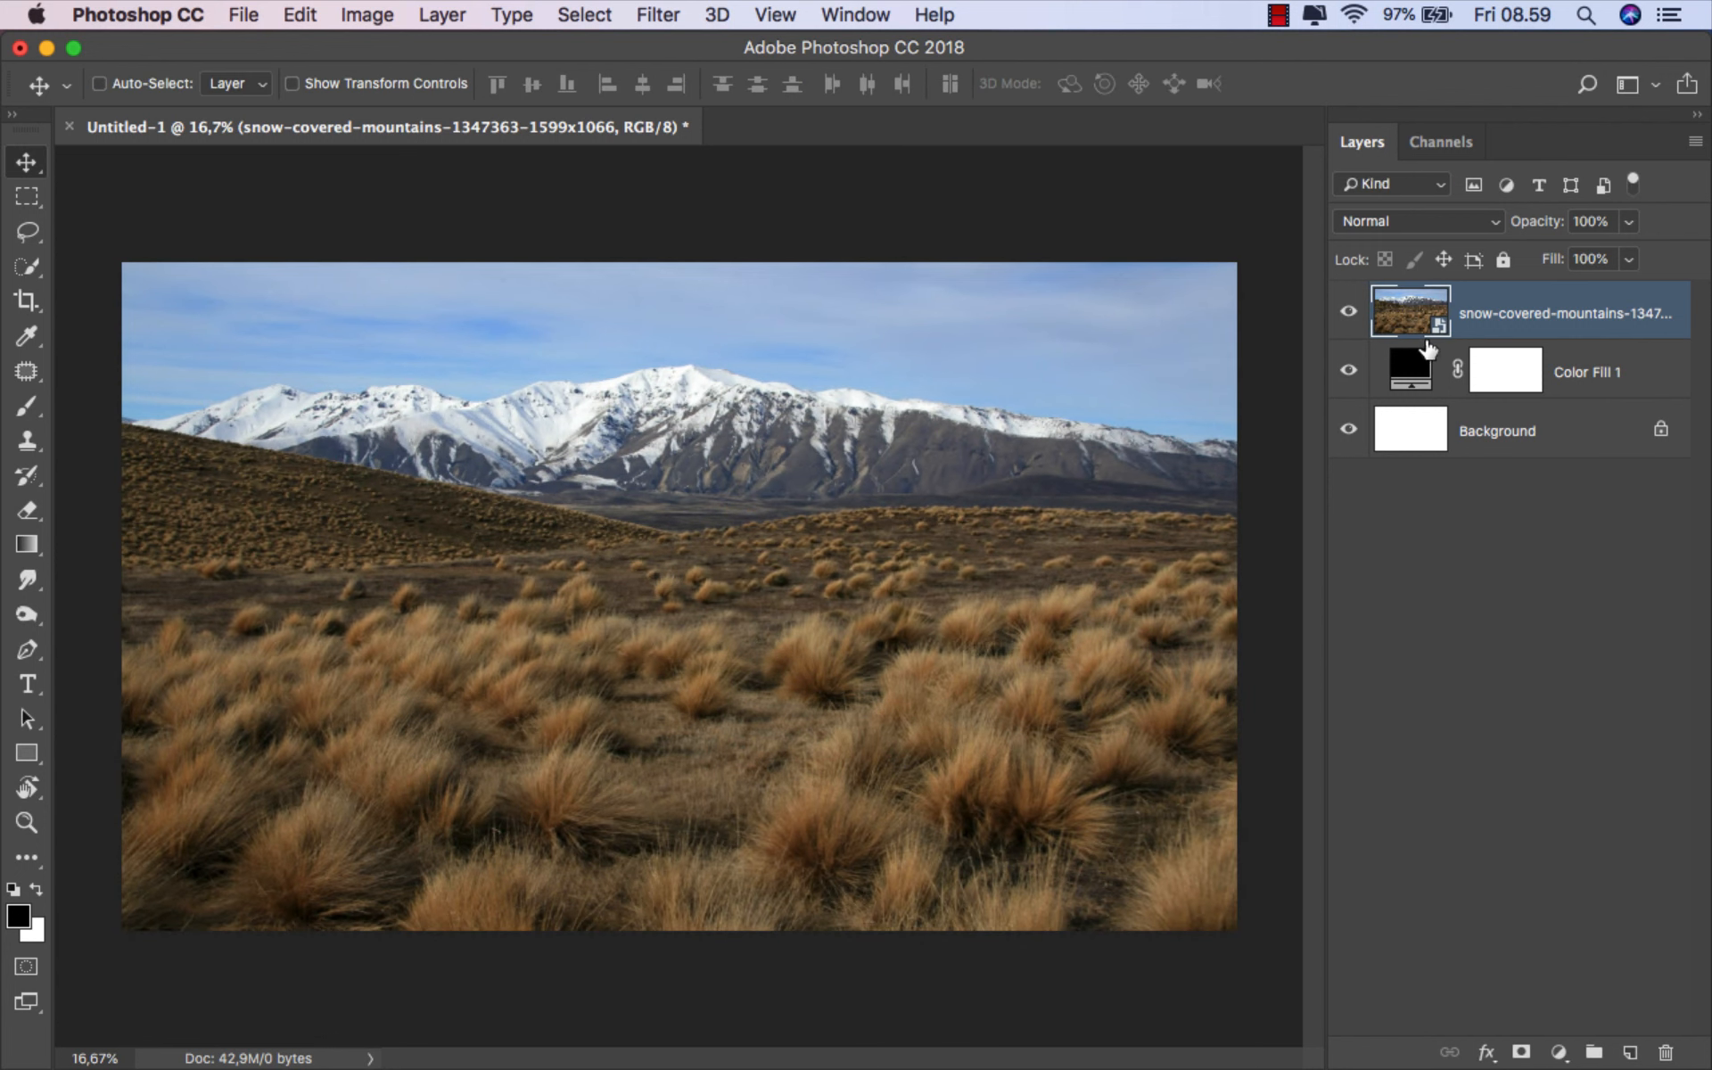
- Mask the snow-covered-mountains layer with vertical black-to-transparent linear gradients that hide the sky and mountains and fade into the grass
left_click(1521, 1052)
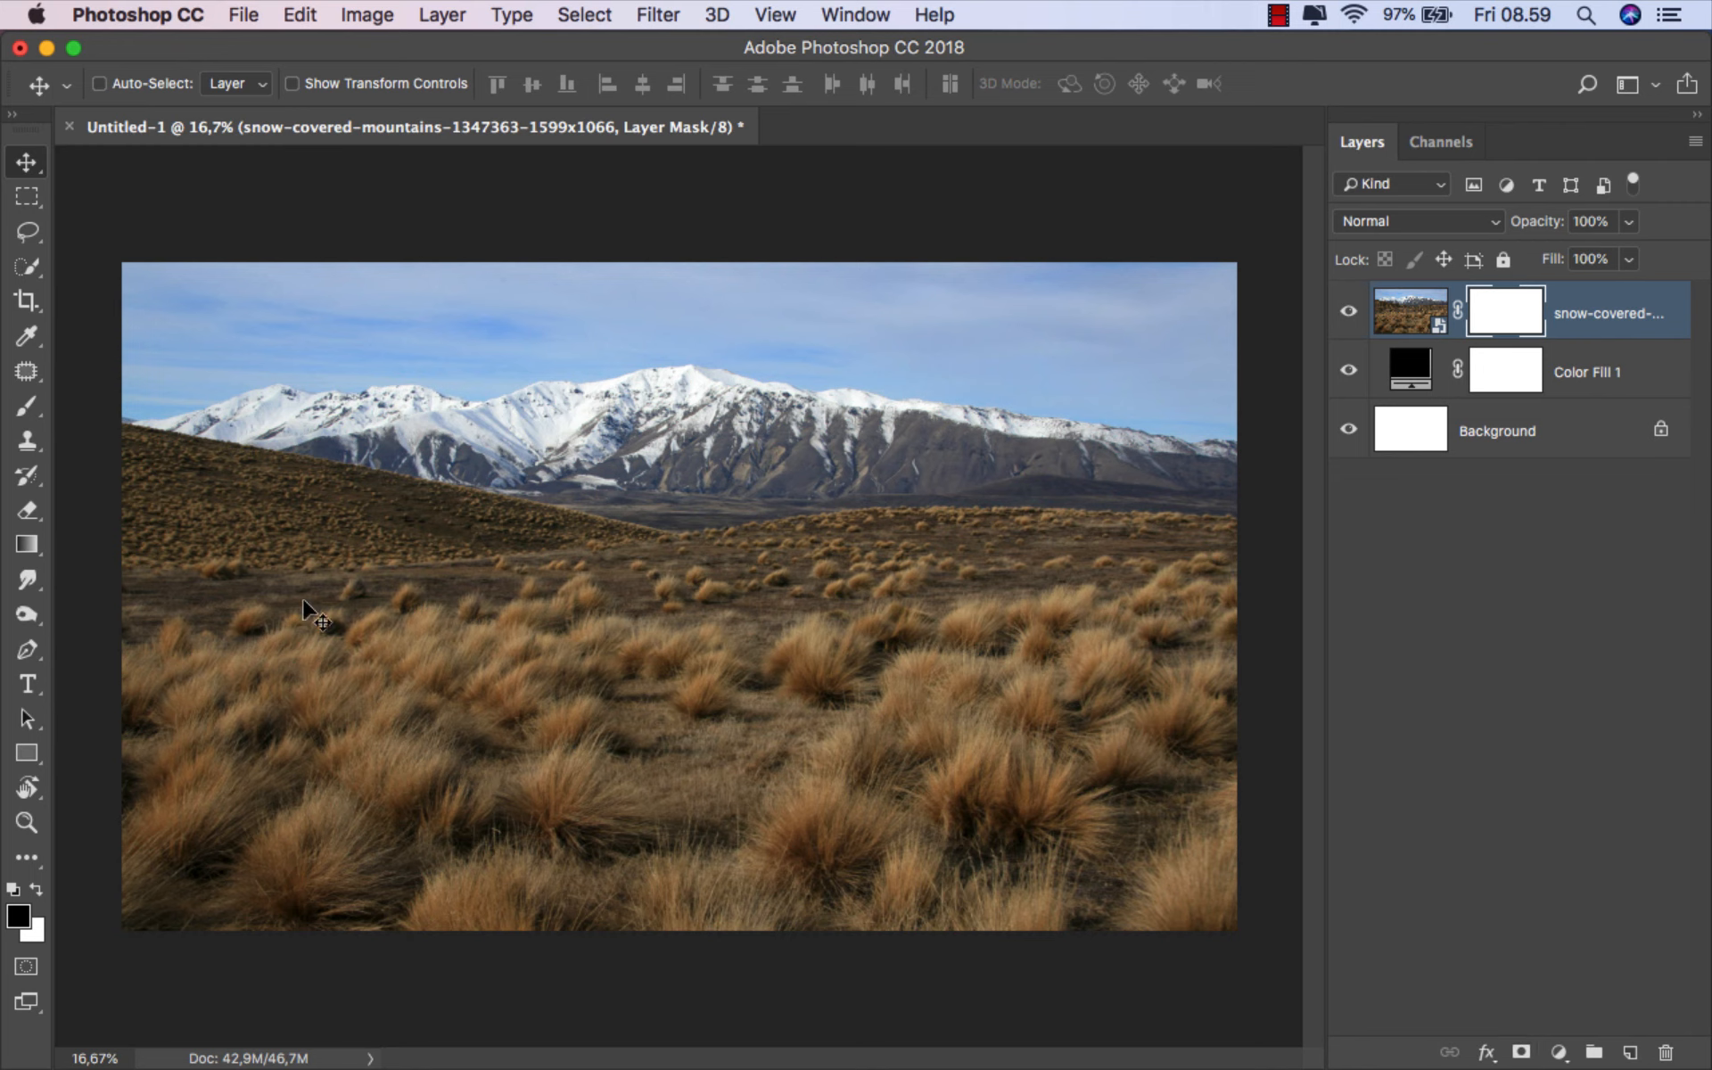
left_click_drag(26, 544, 110, 543)
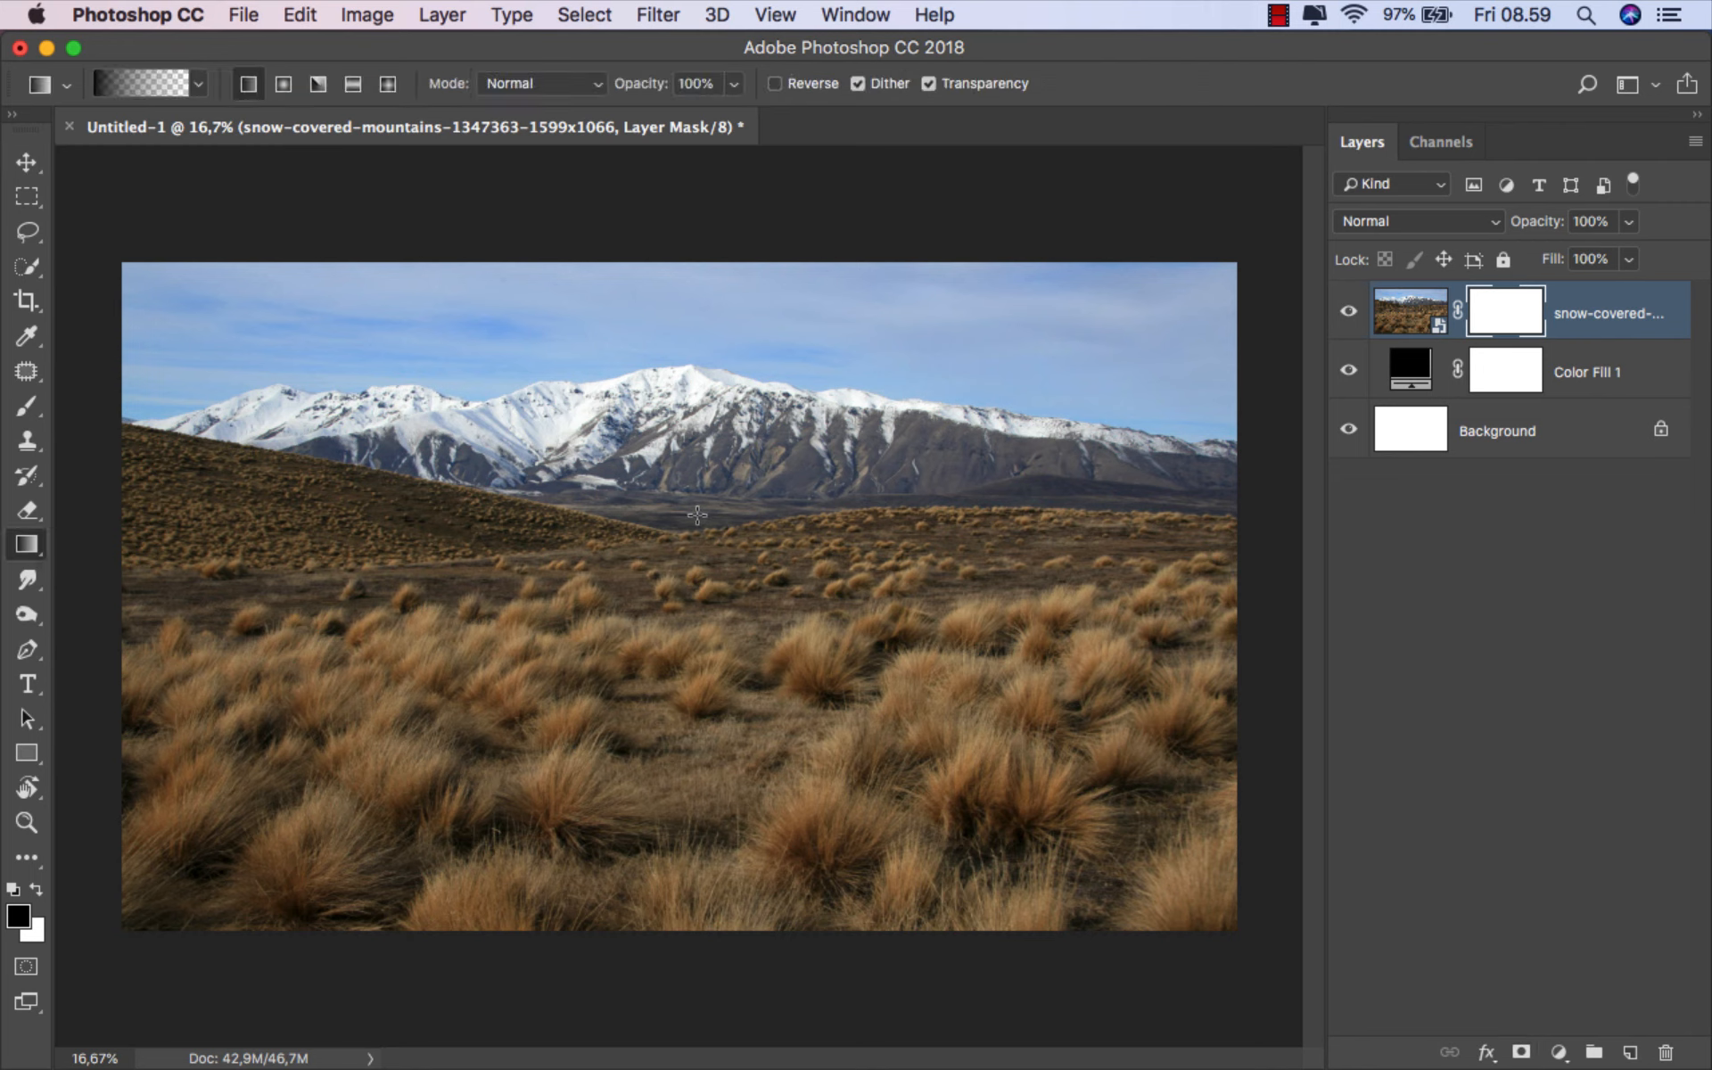
left_click_drag(676, 591, 677, 647)
left_click_drag(688, 392, 689, 781)
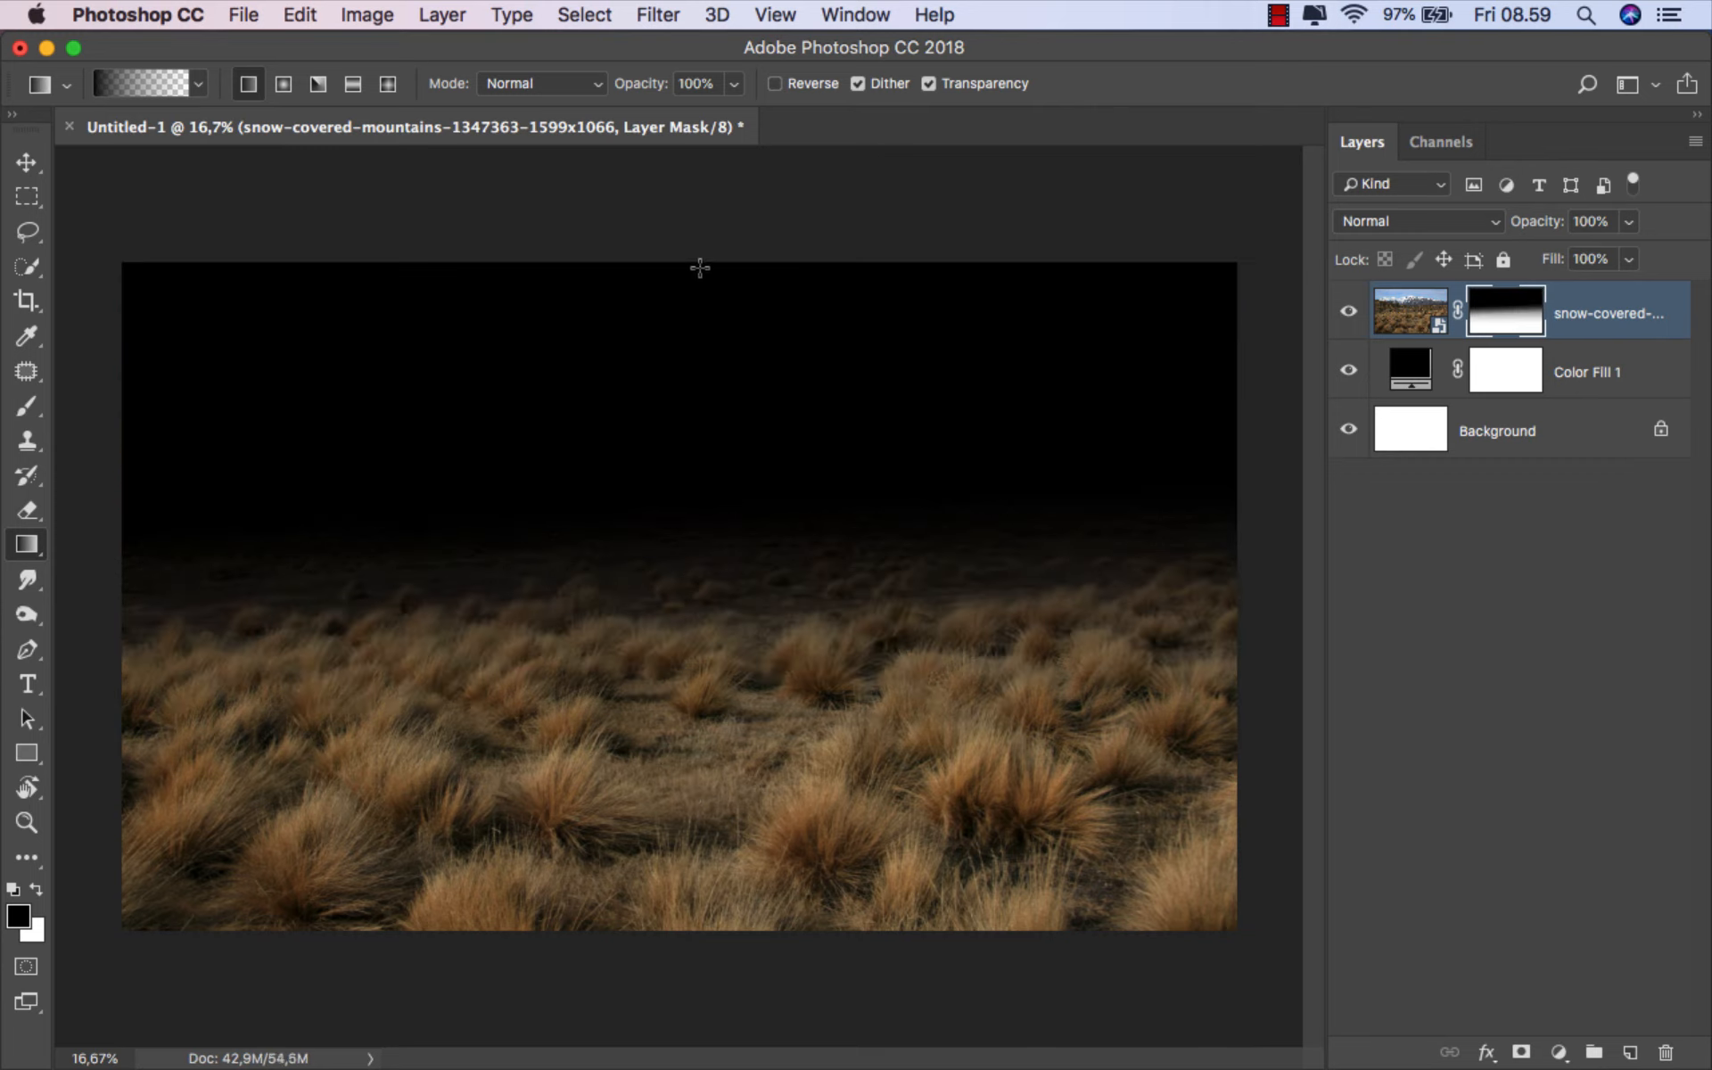
left_click_drag(700, 267, 698, 745)
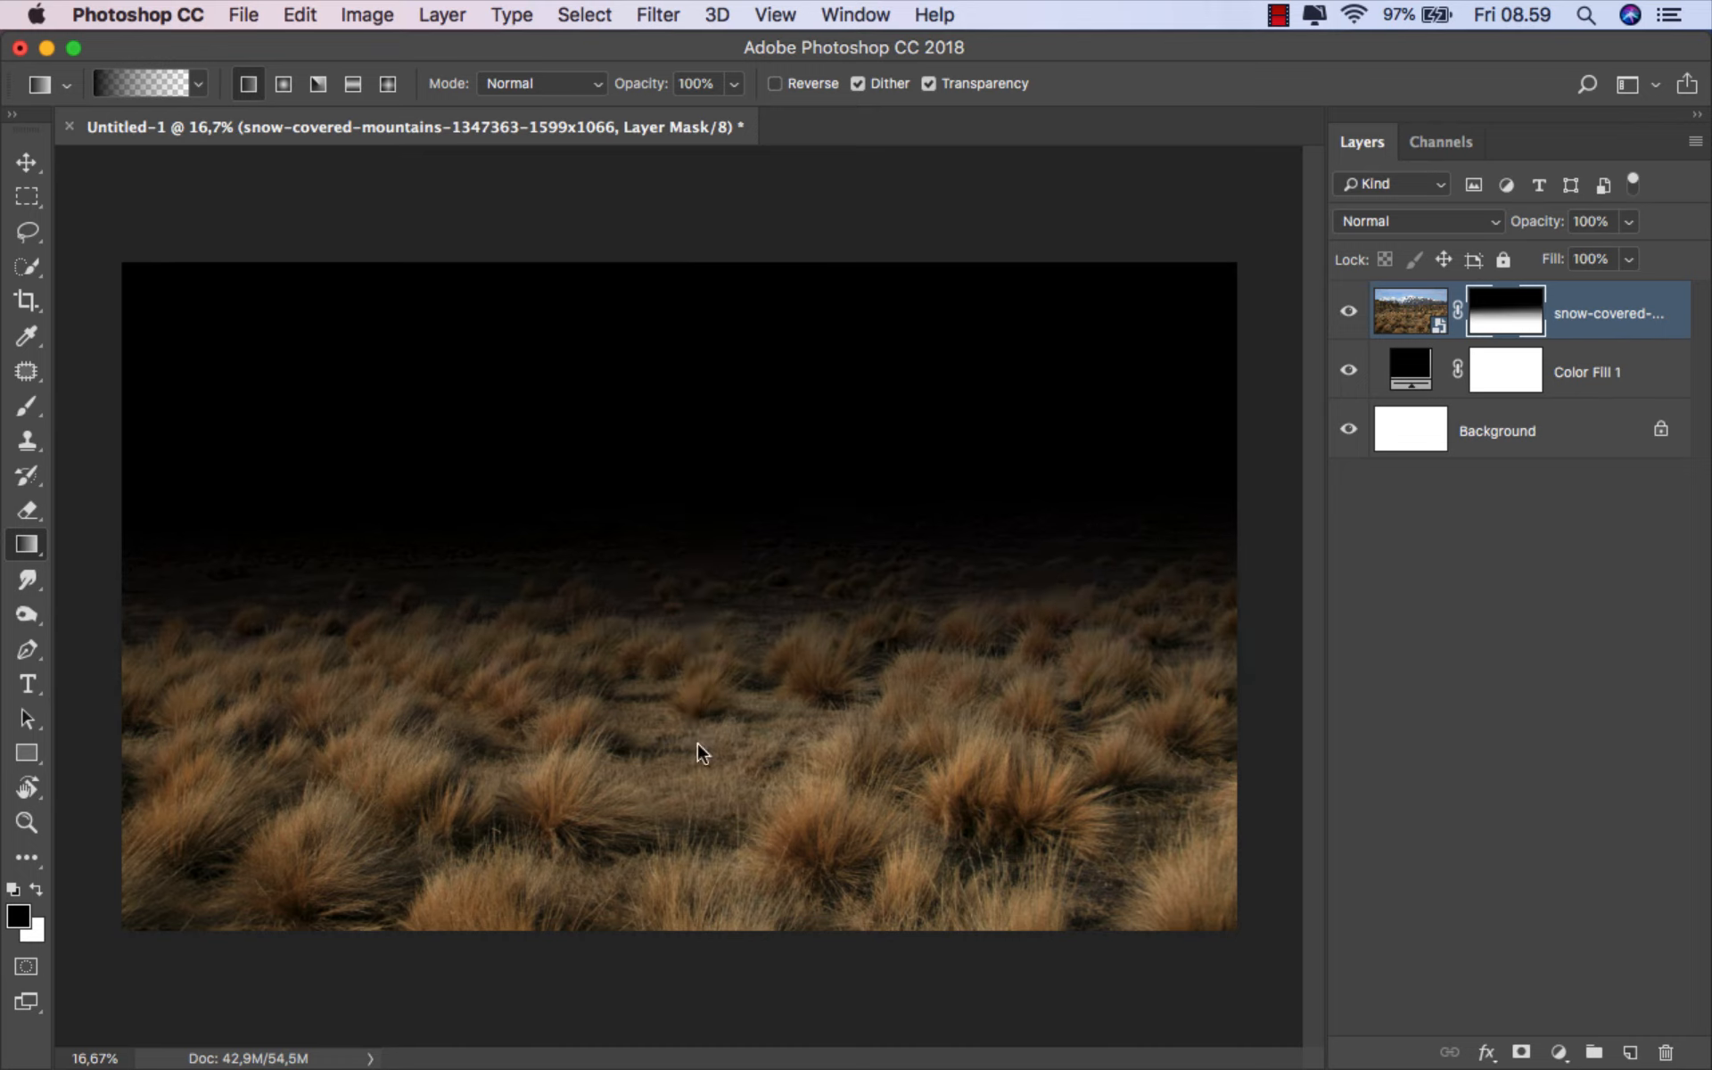
- Set the gradient opacity to 43% and darken the mask with diagonal gradients at both sides of the grass field
left_click(734, 83)
left_click(669, 120)
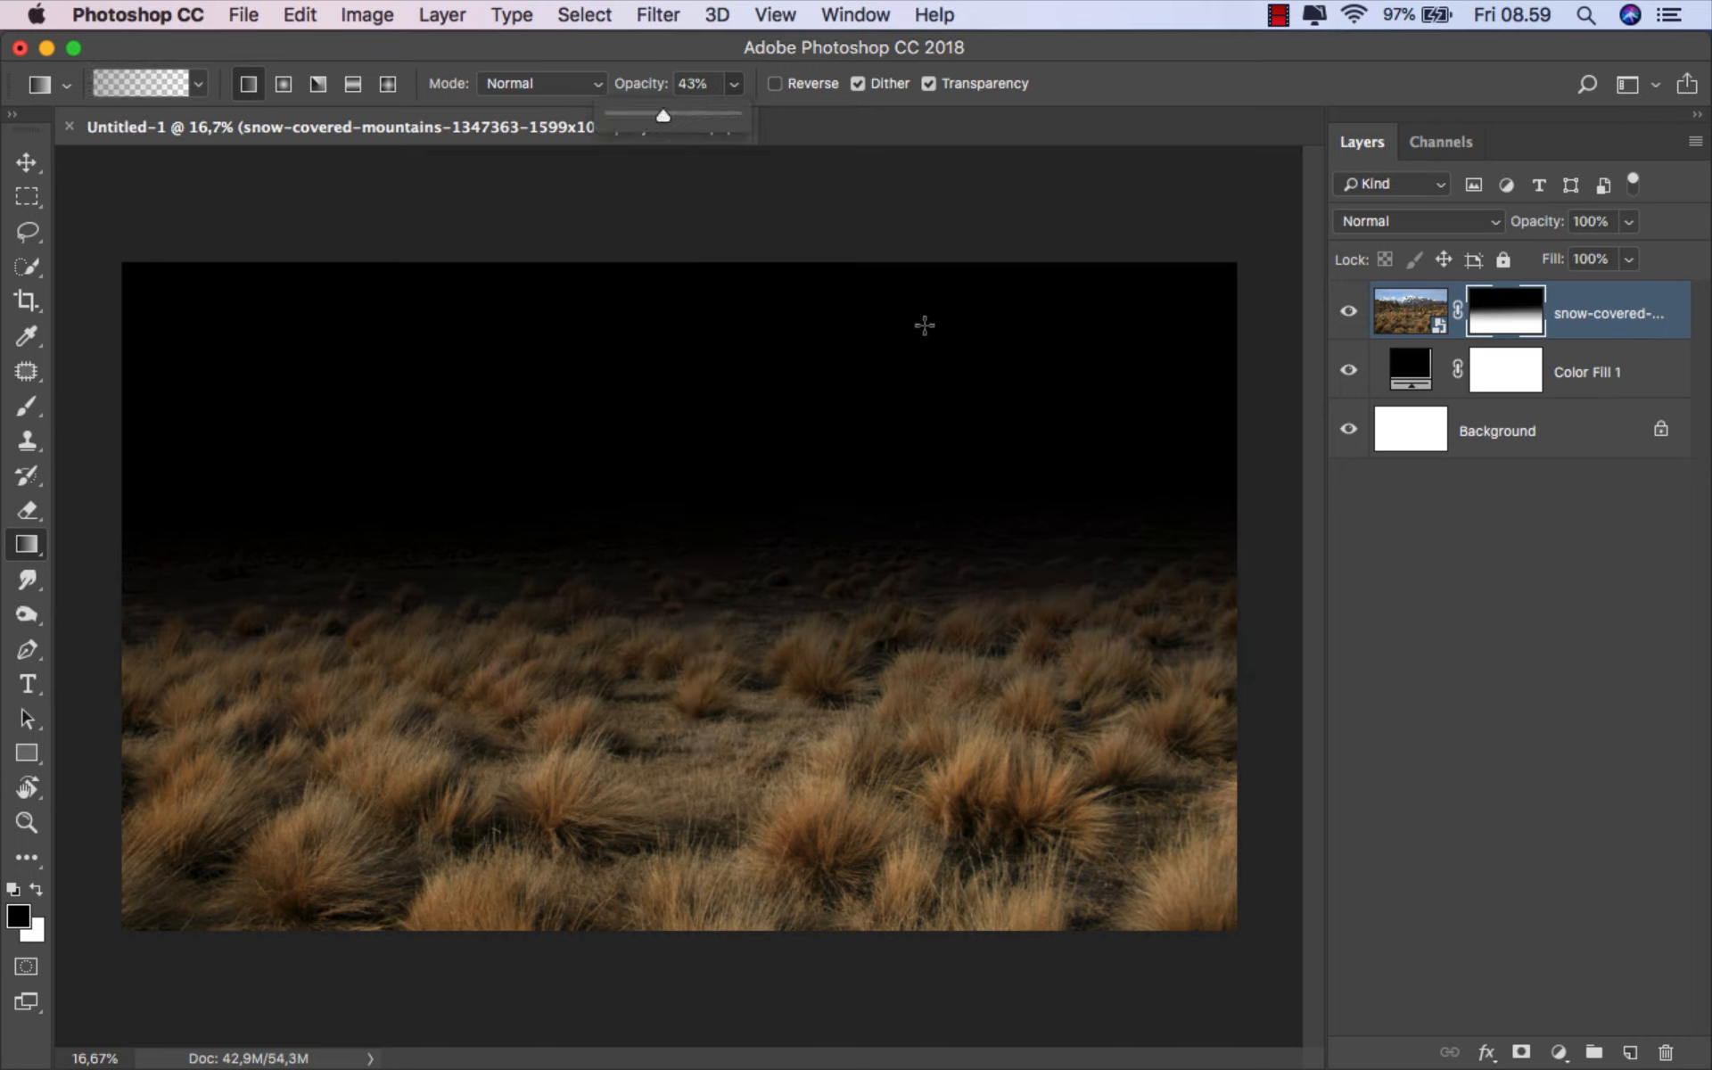
left_click_drag(1081, 466, 974, 830)
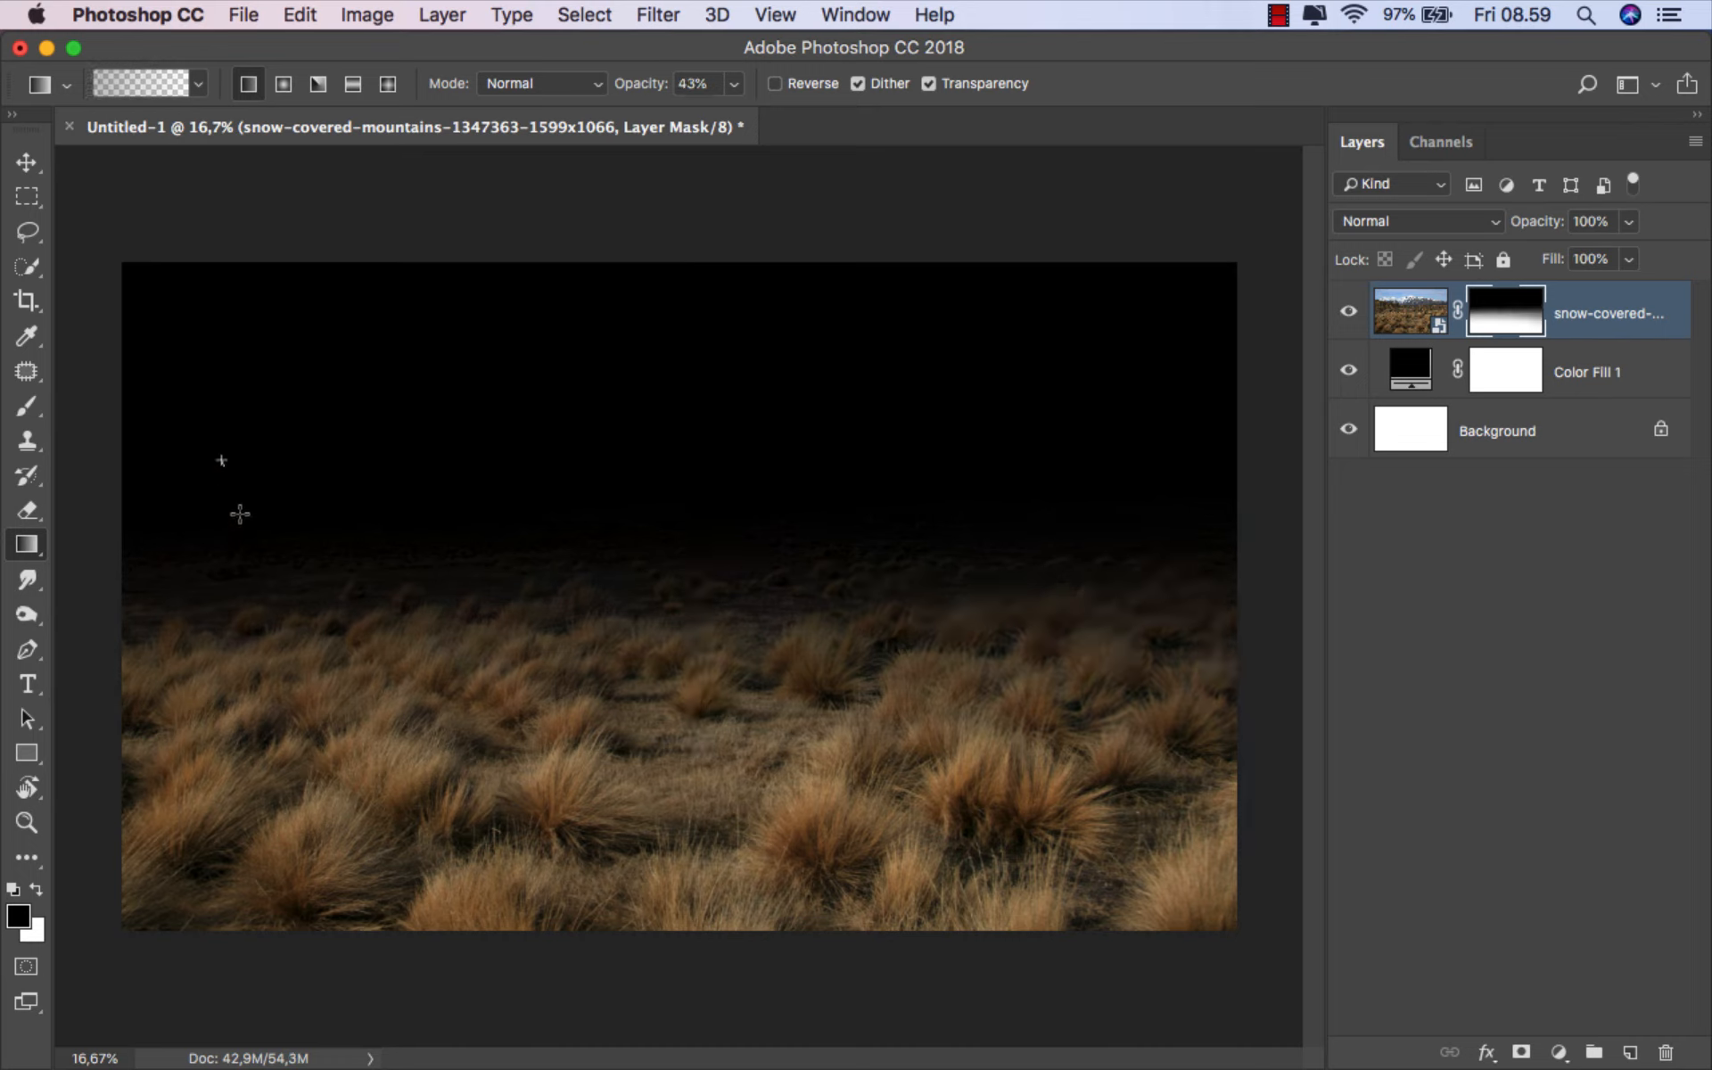
left_click_drag(240, 514, 372, 836)
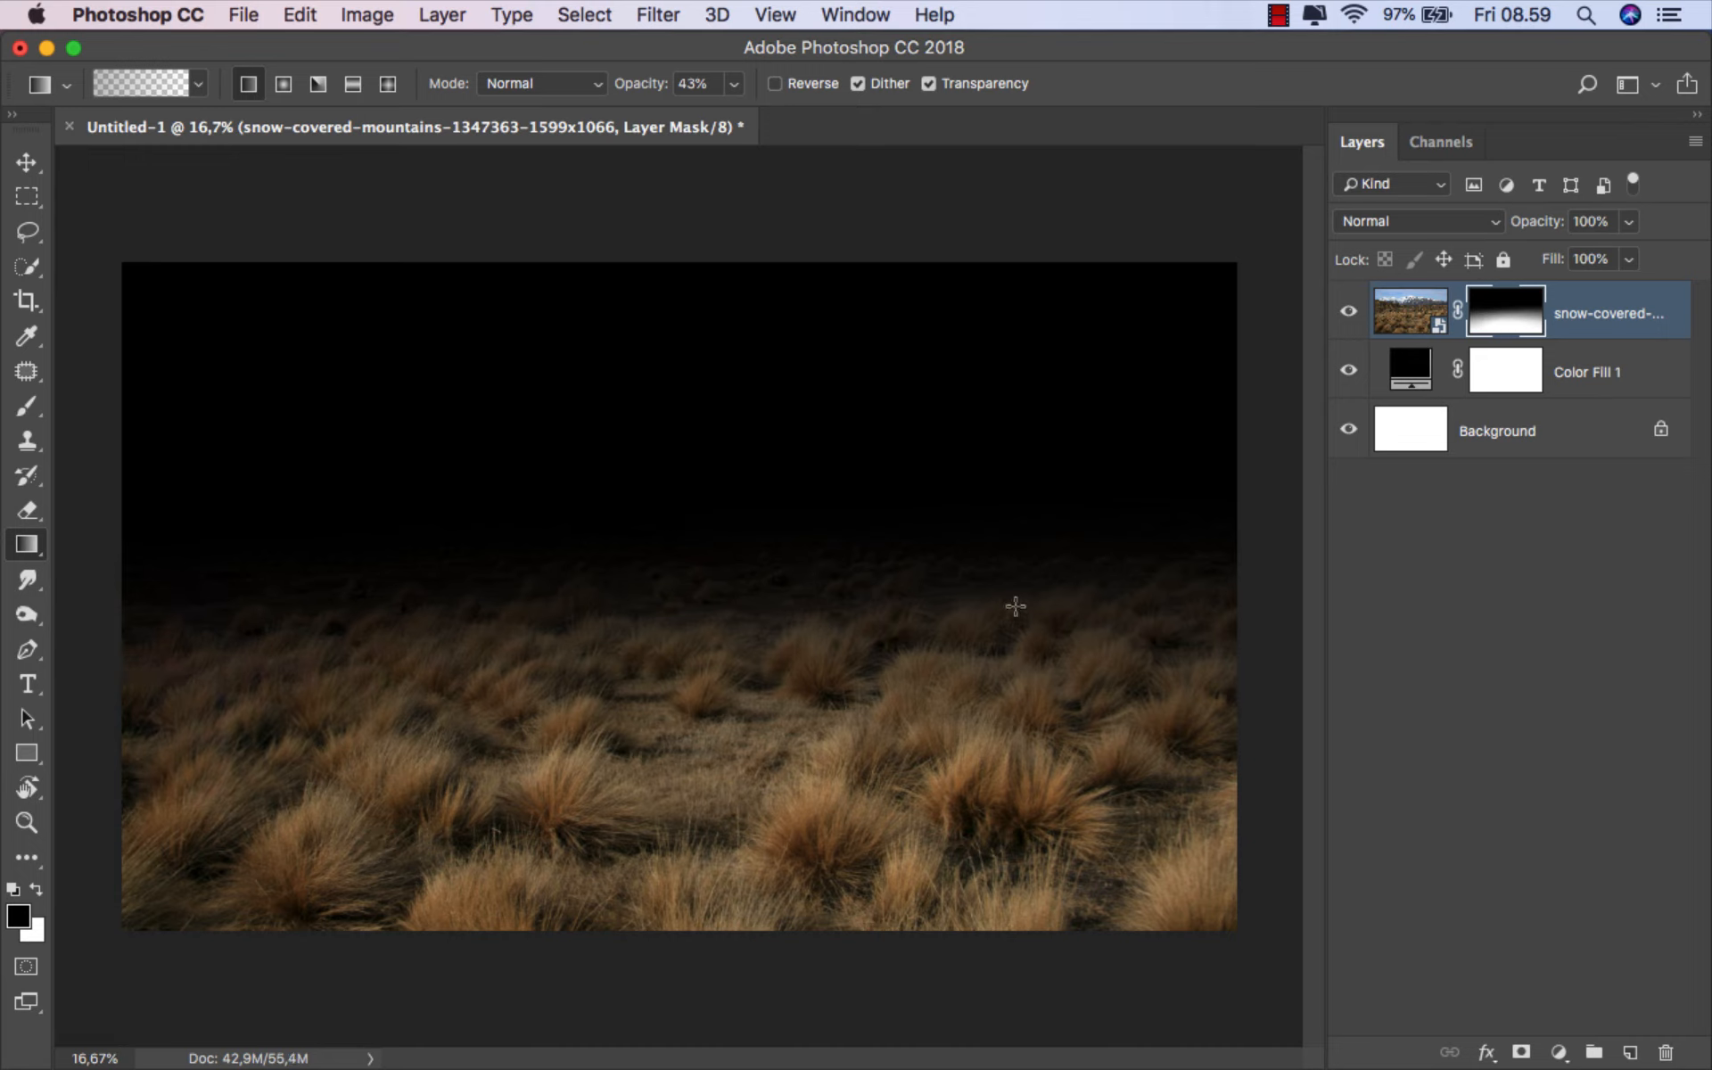
left_click_drag(1171, 495, 1090, 767)
left_click_drag(1224, 518, 1120, 920)
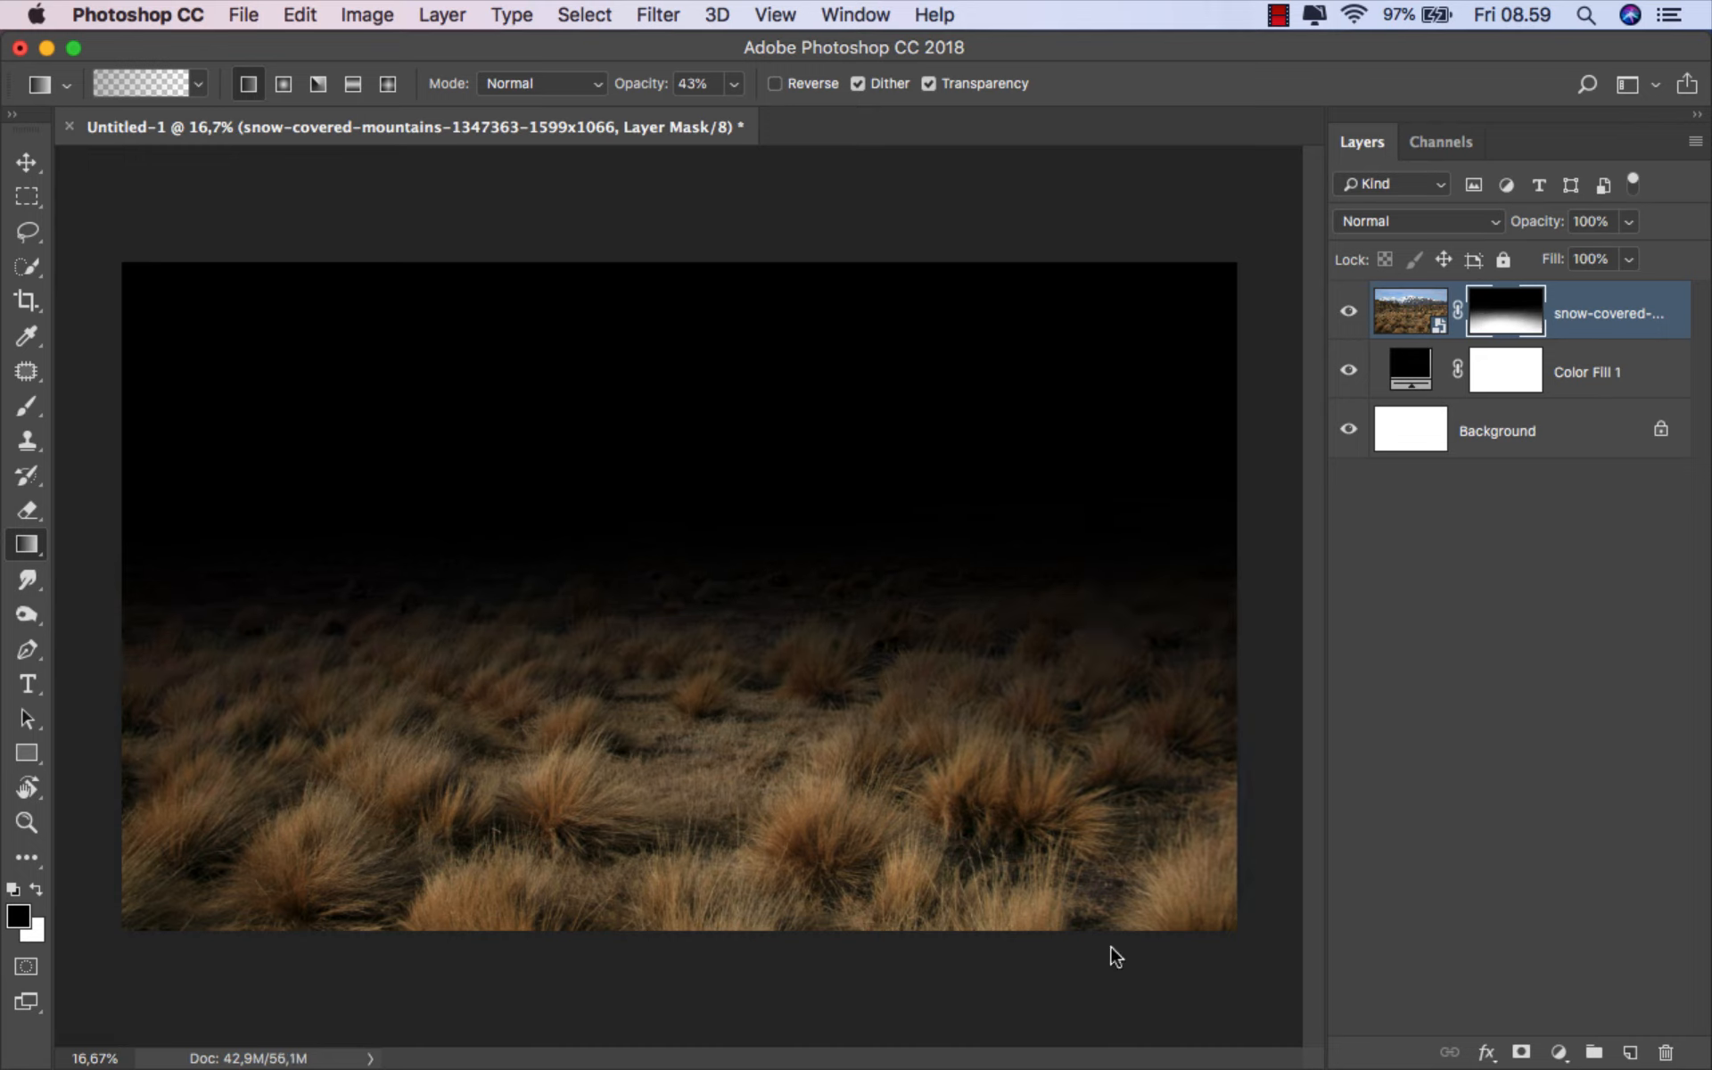
left_click_drag(1216, 515, 1106, 890)
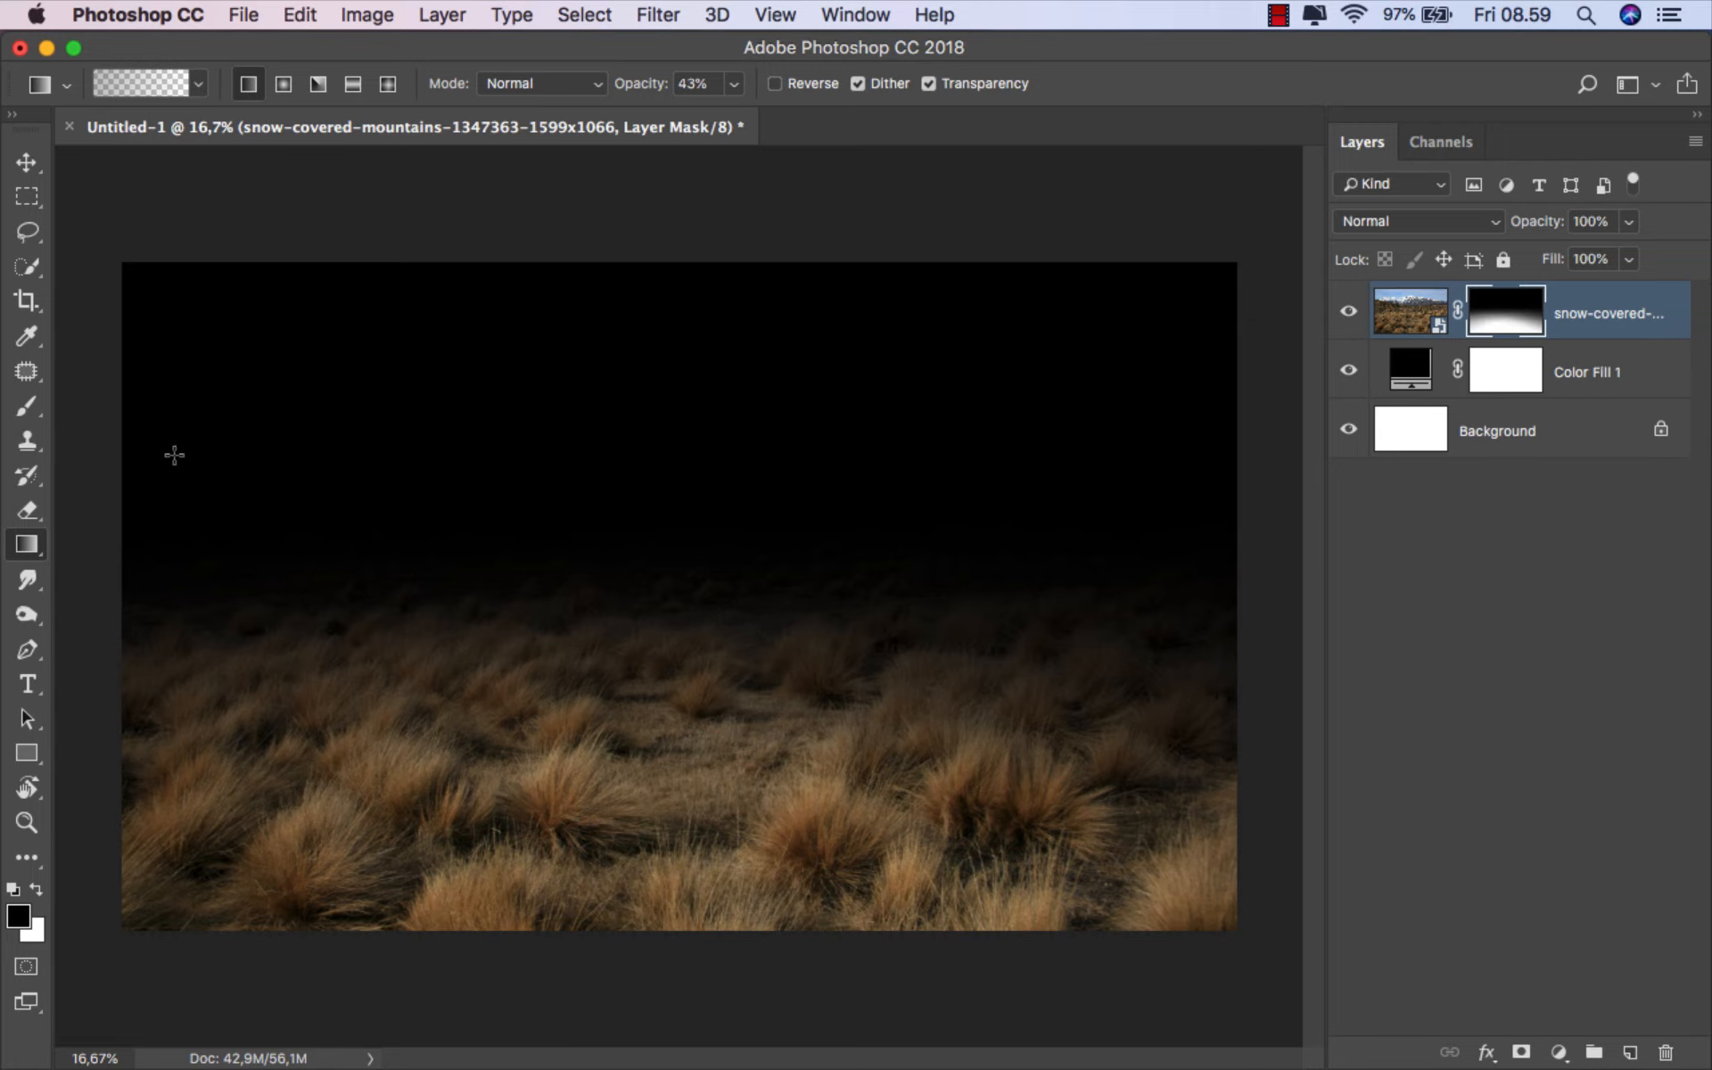
left_click_drag(173, 454, 371, 832)
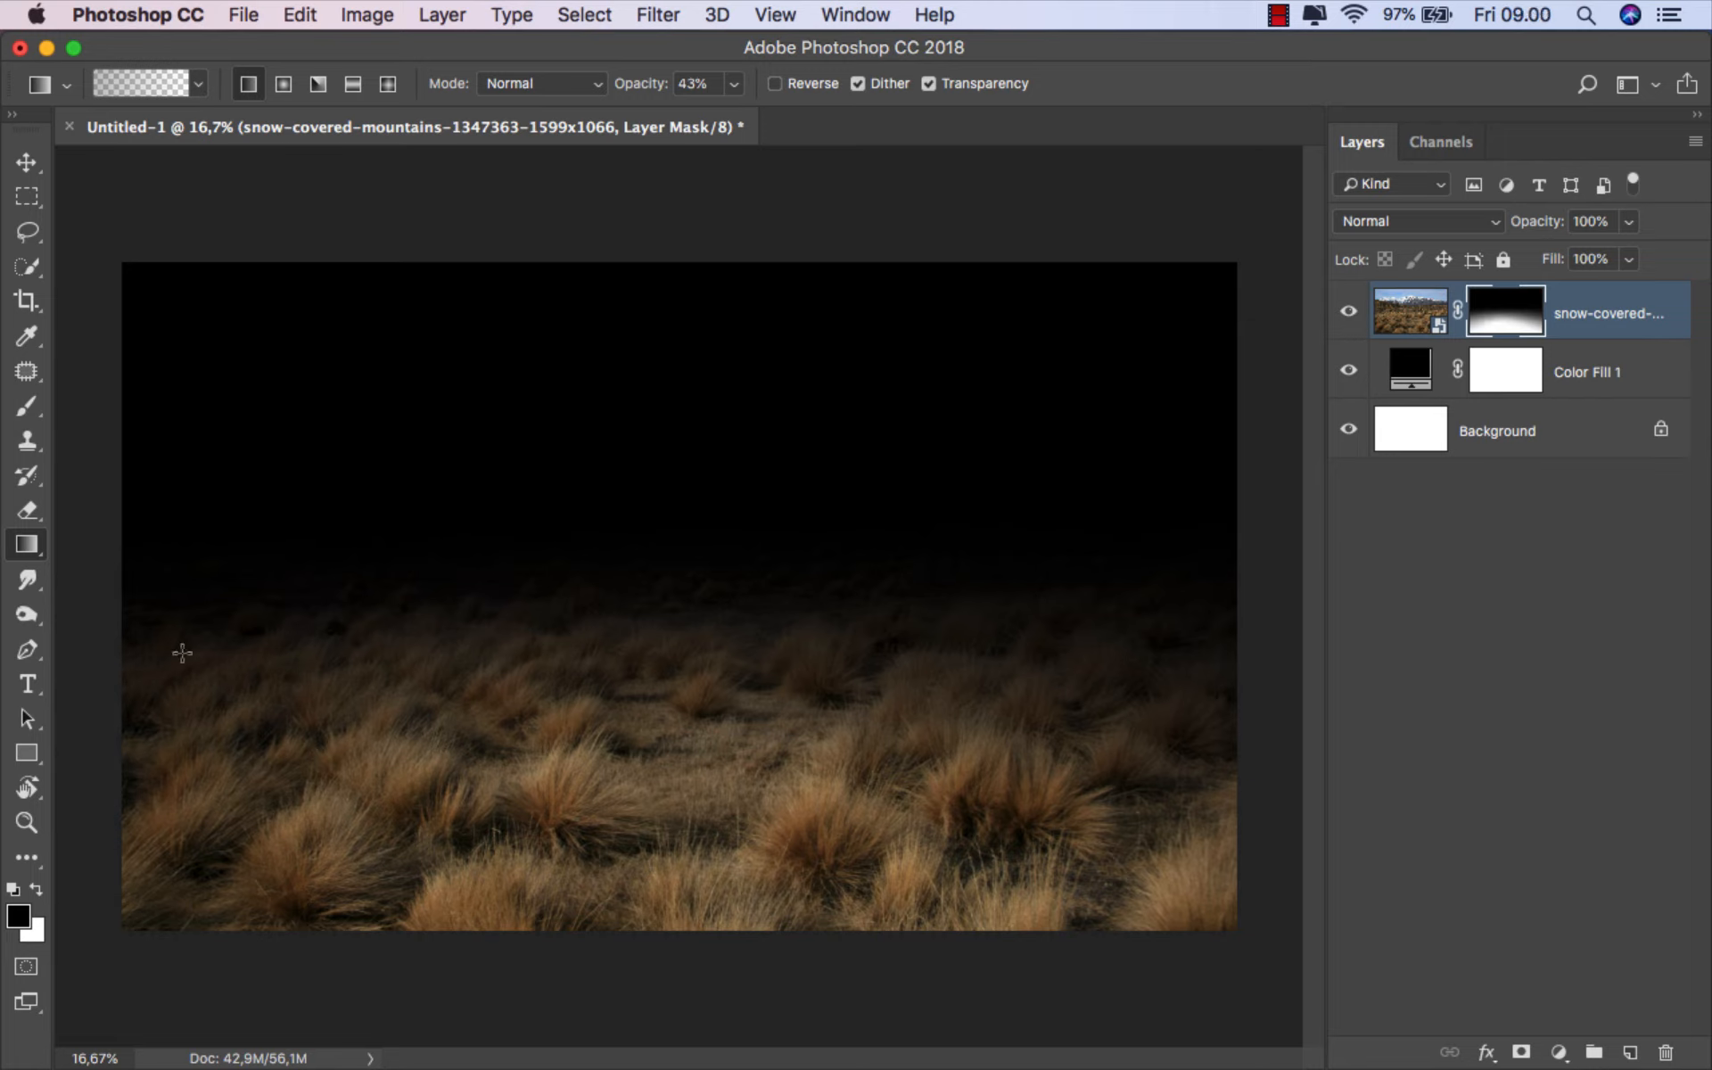
left_click_drag(123, 529, 239, 856)
left_click_drag(1182, 531, 1043, 938)
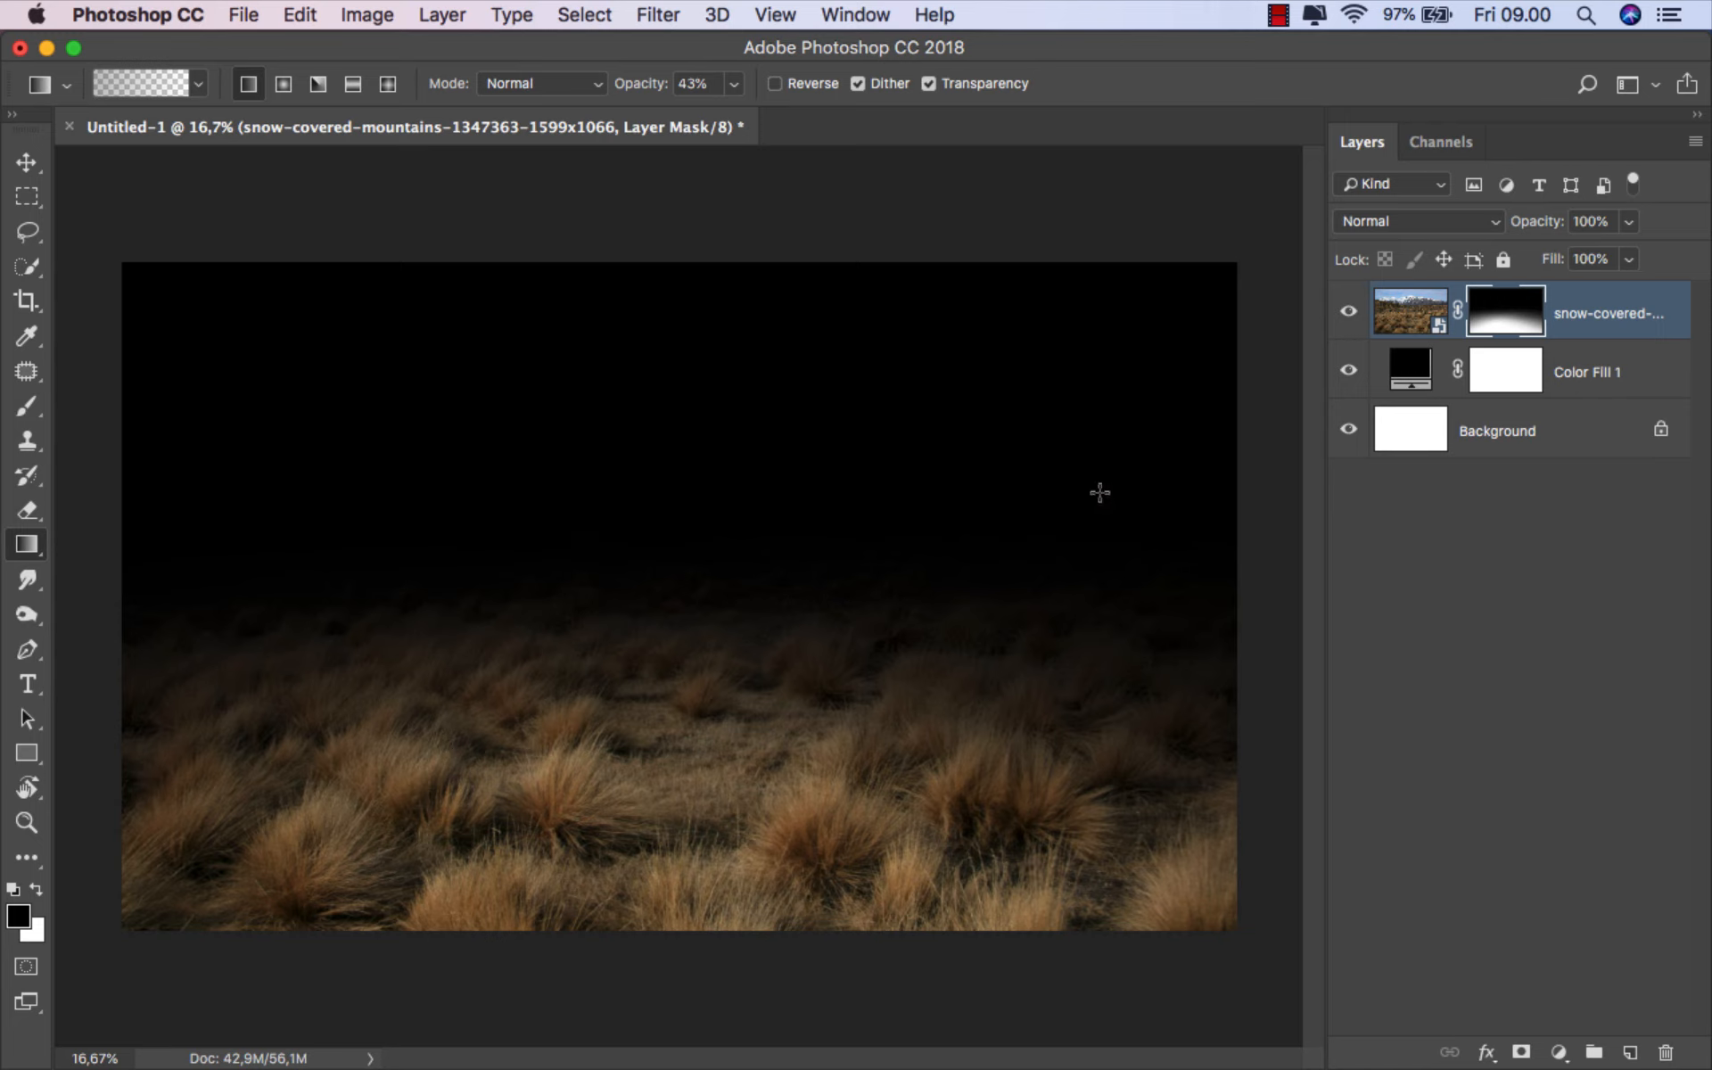
- Place the winter_28 PNG from the Finder folder above the grass layer, scaled to 16.10% and shifted slightly down
left_click(1608, 313)
key("v")
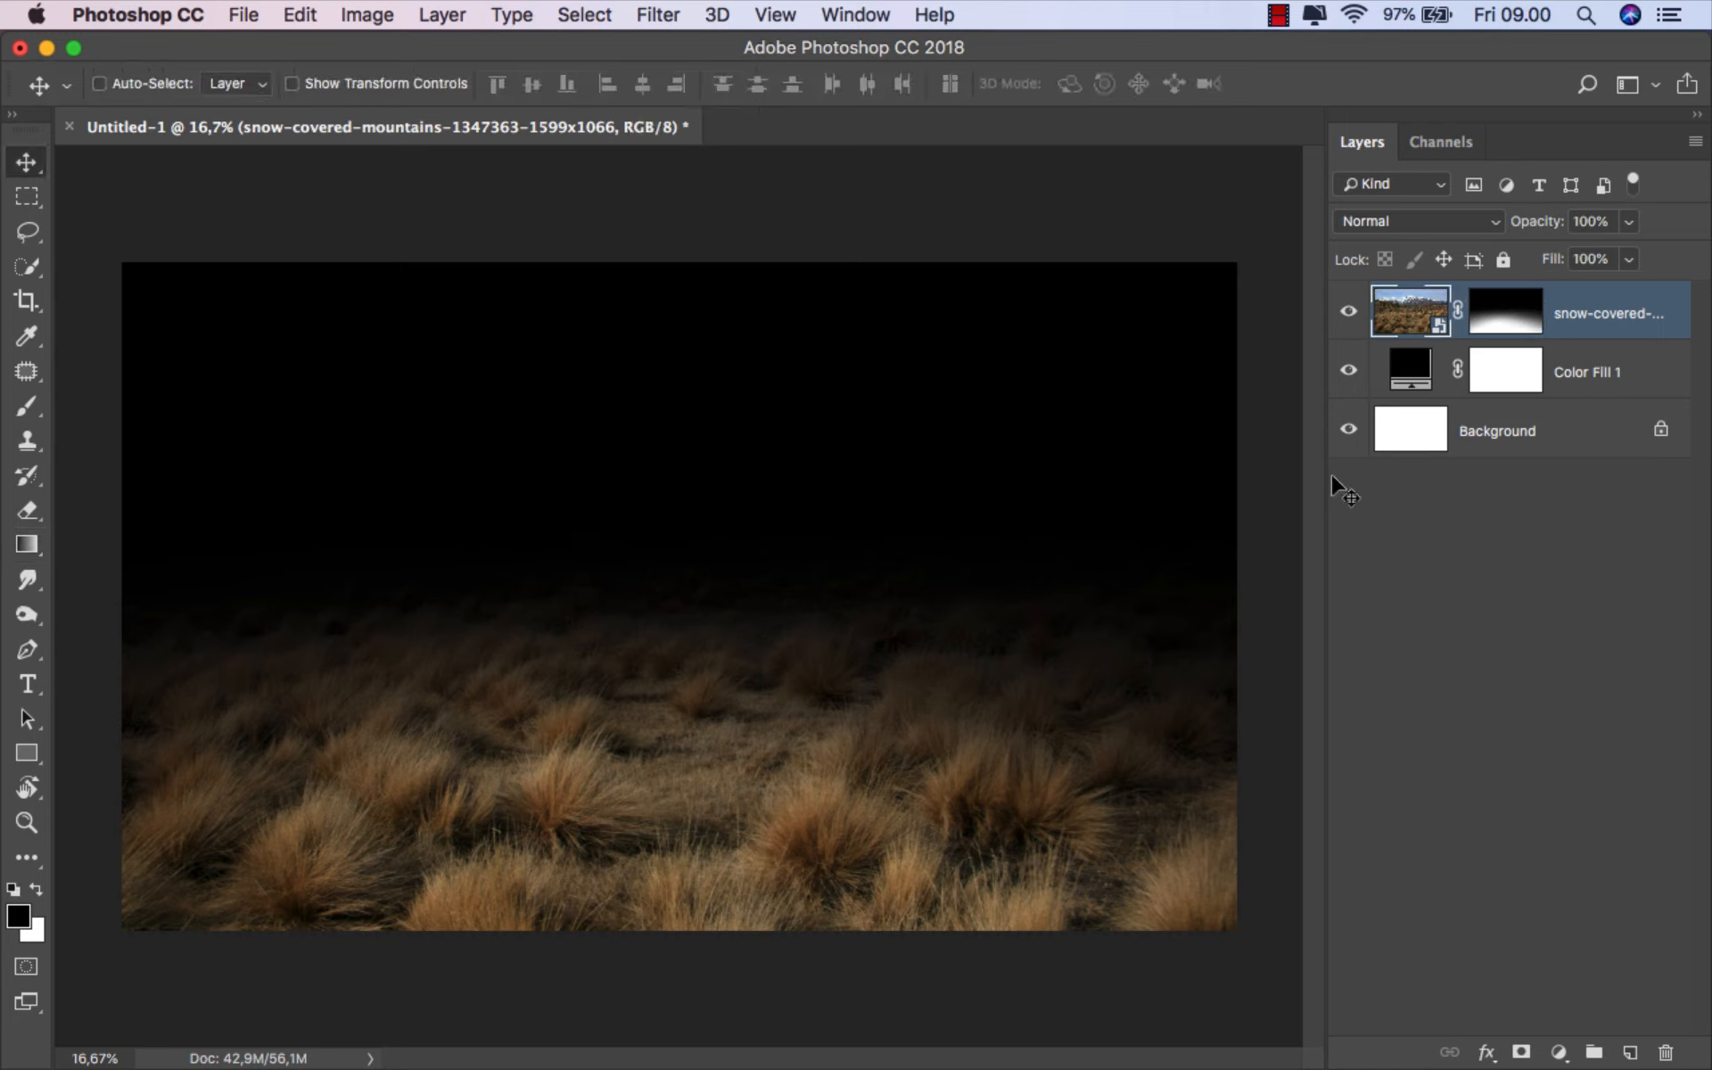
left_click(624, 1003)
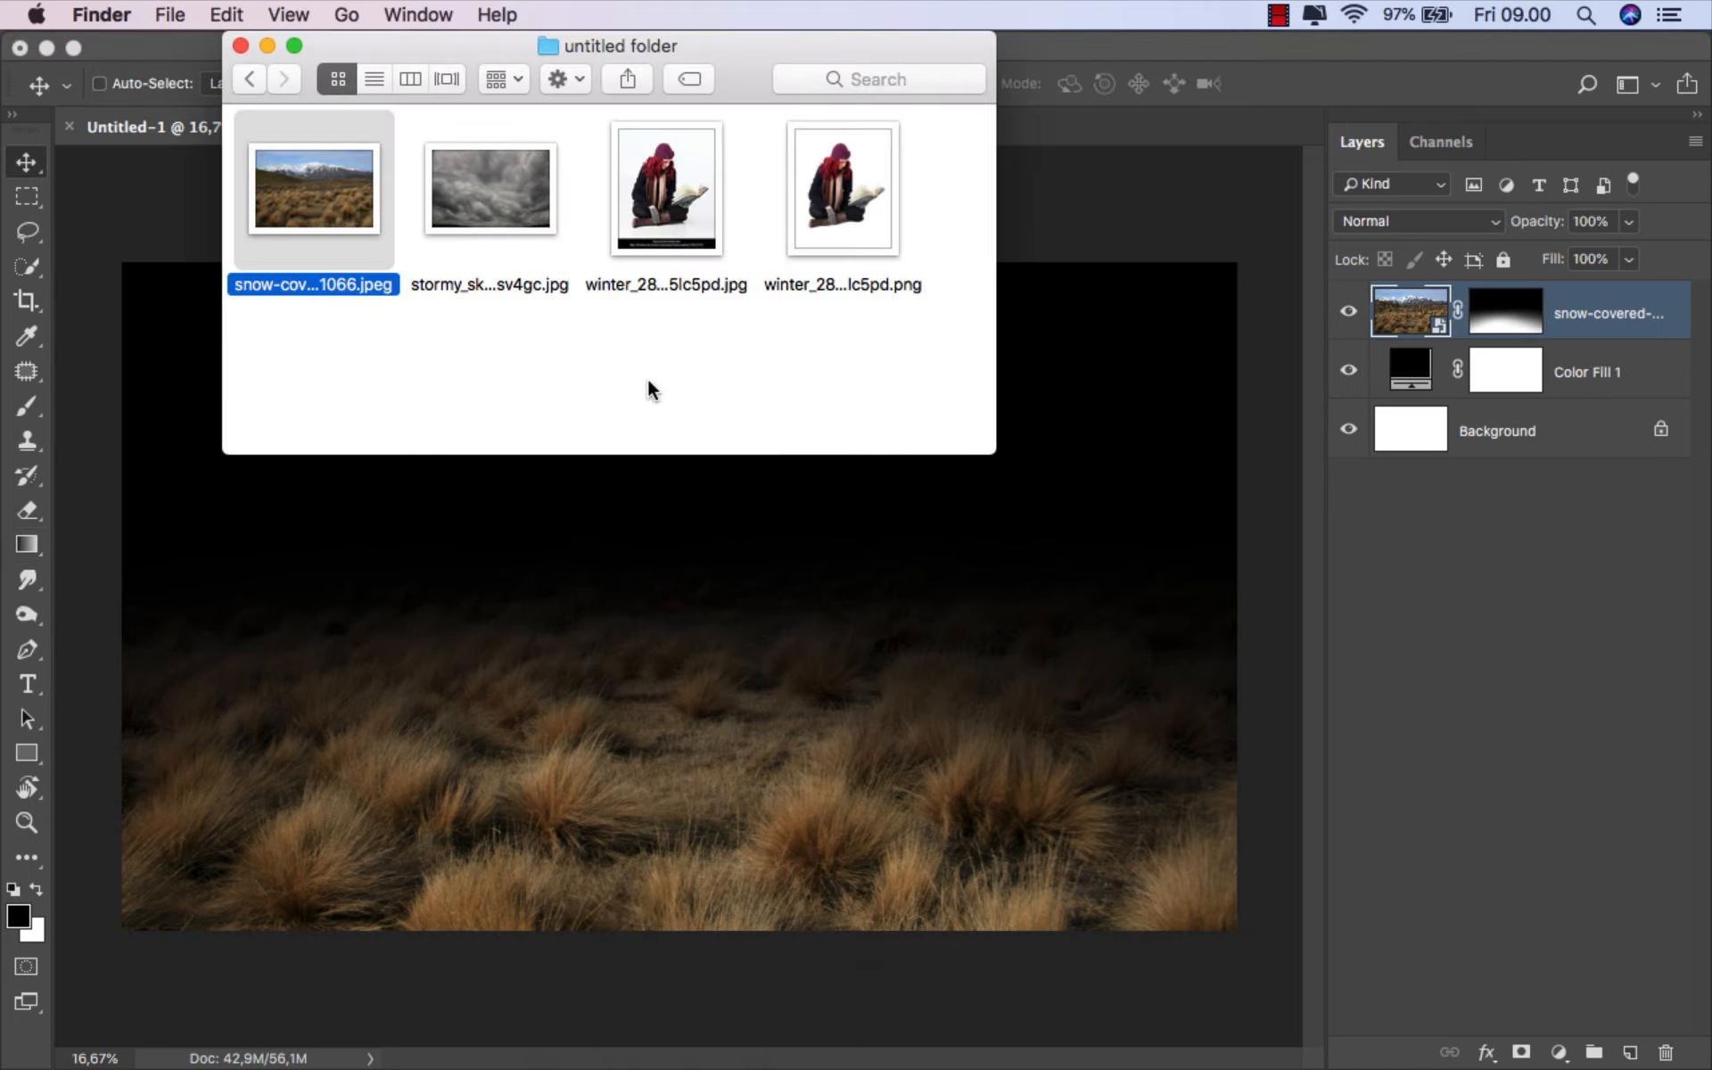
left_click_drag(831, 284, 720, 660)
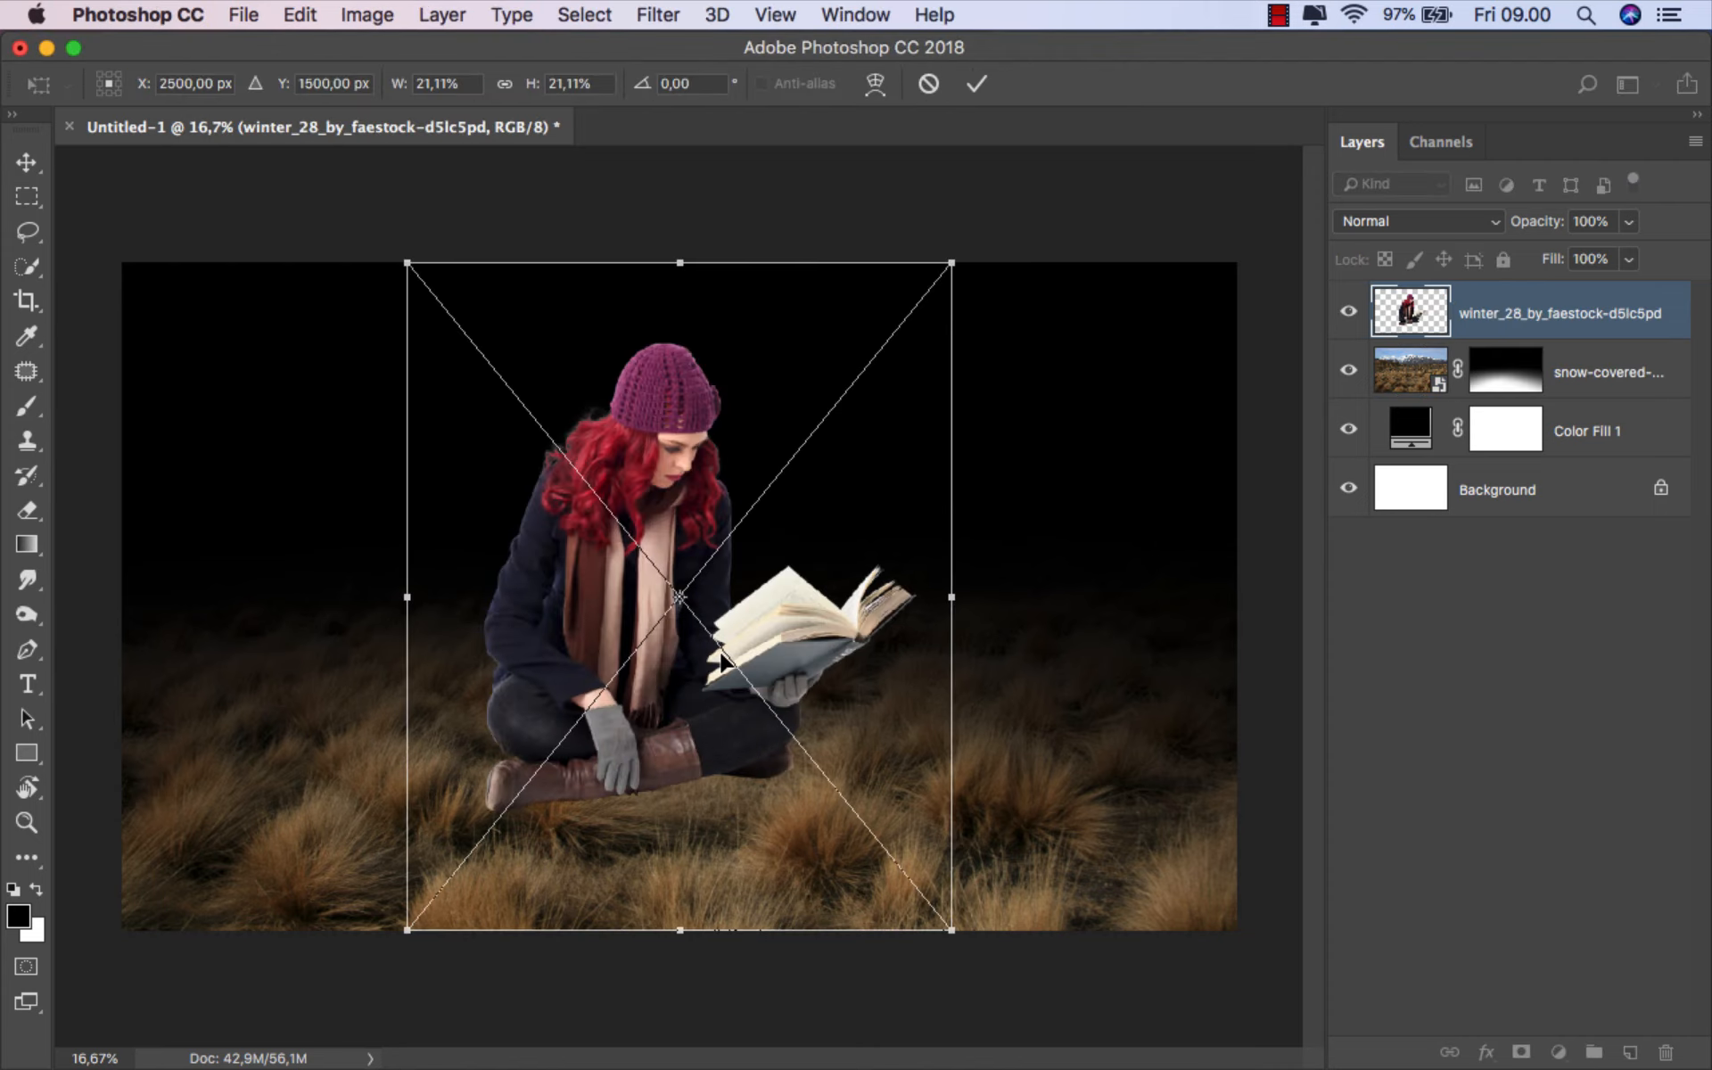
left_click_drag(950, 263, 885, 342)
left_click_drag(772, 446, 762, 477)
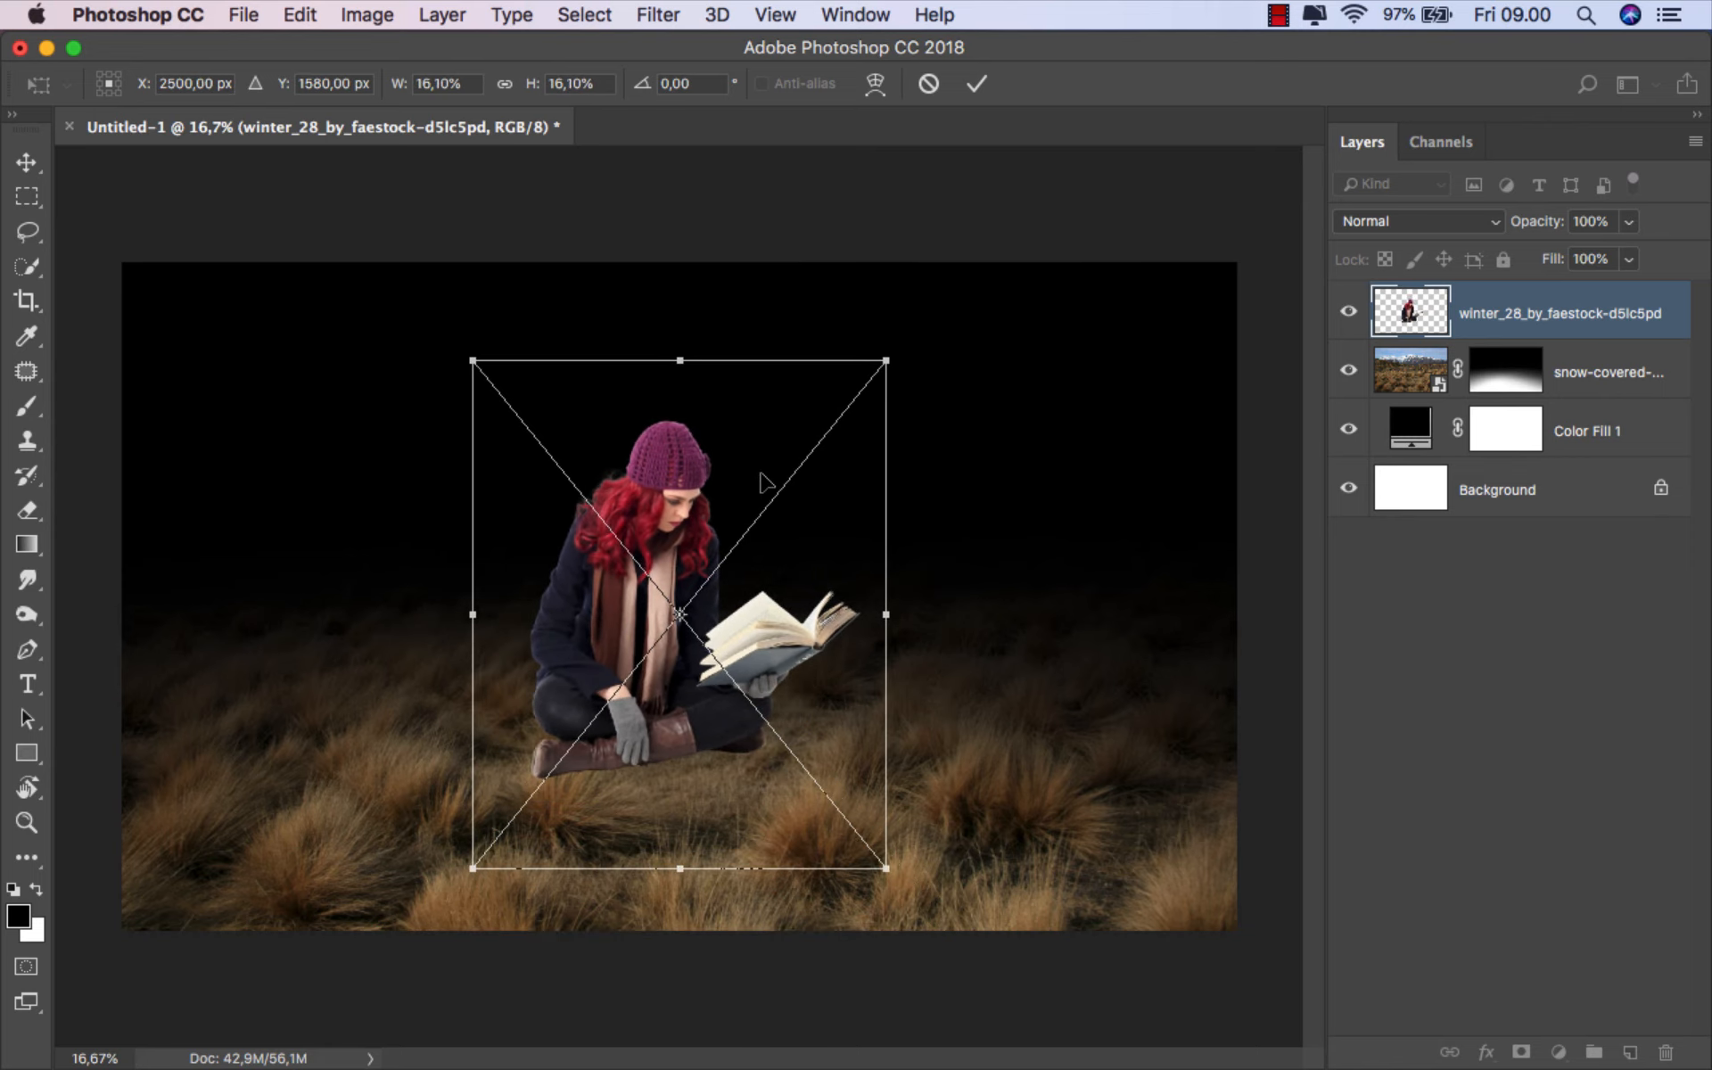
left_click(978, 84)
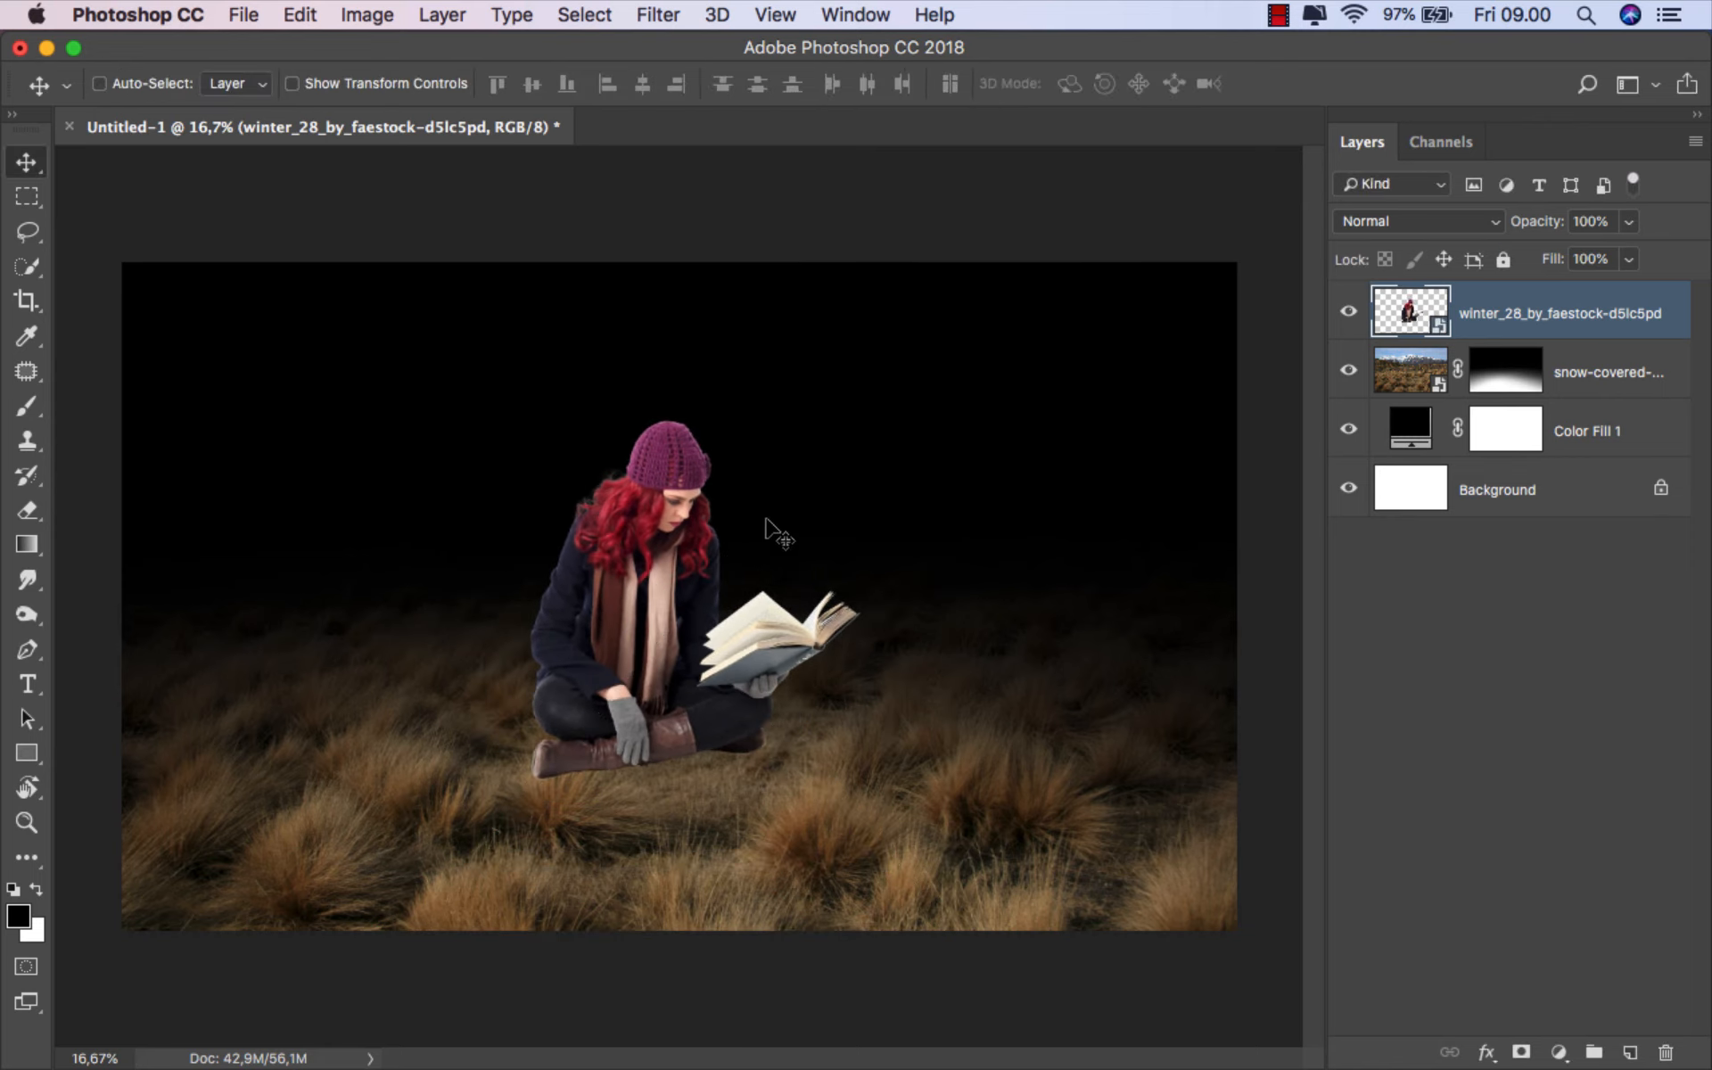
- Add a white layer mask to the winter_28 layer of the reading woman
scroll(634, 783, "up", 2)
scroll(635, 783, "up", 5)
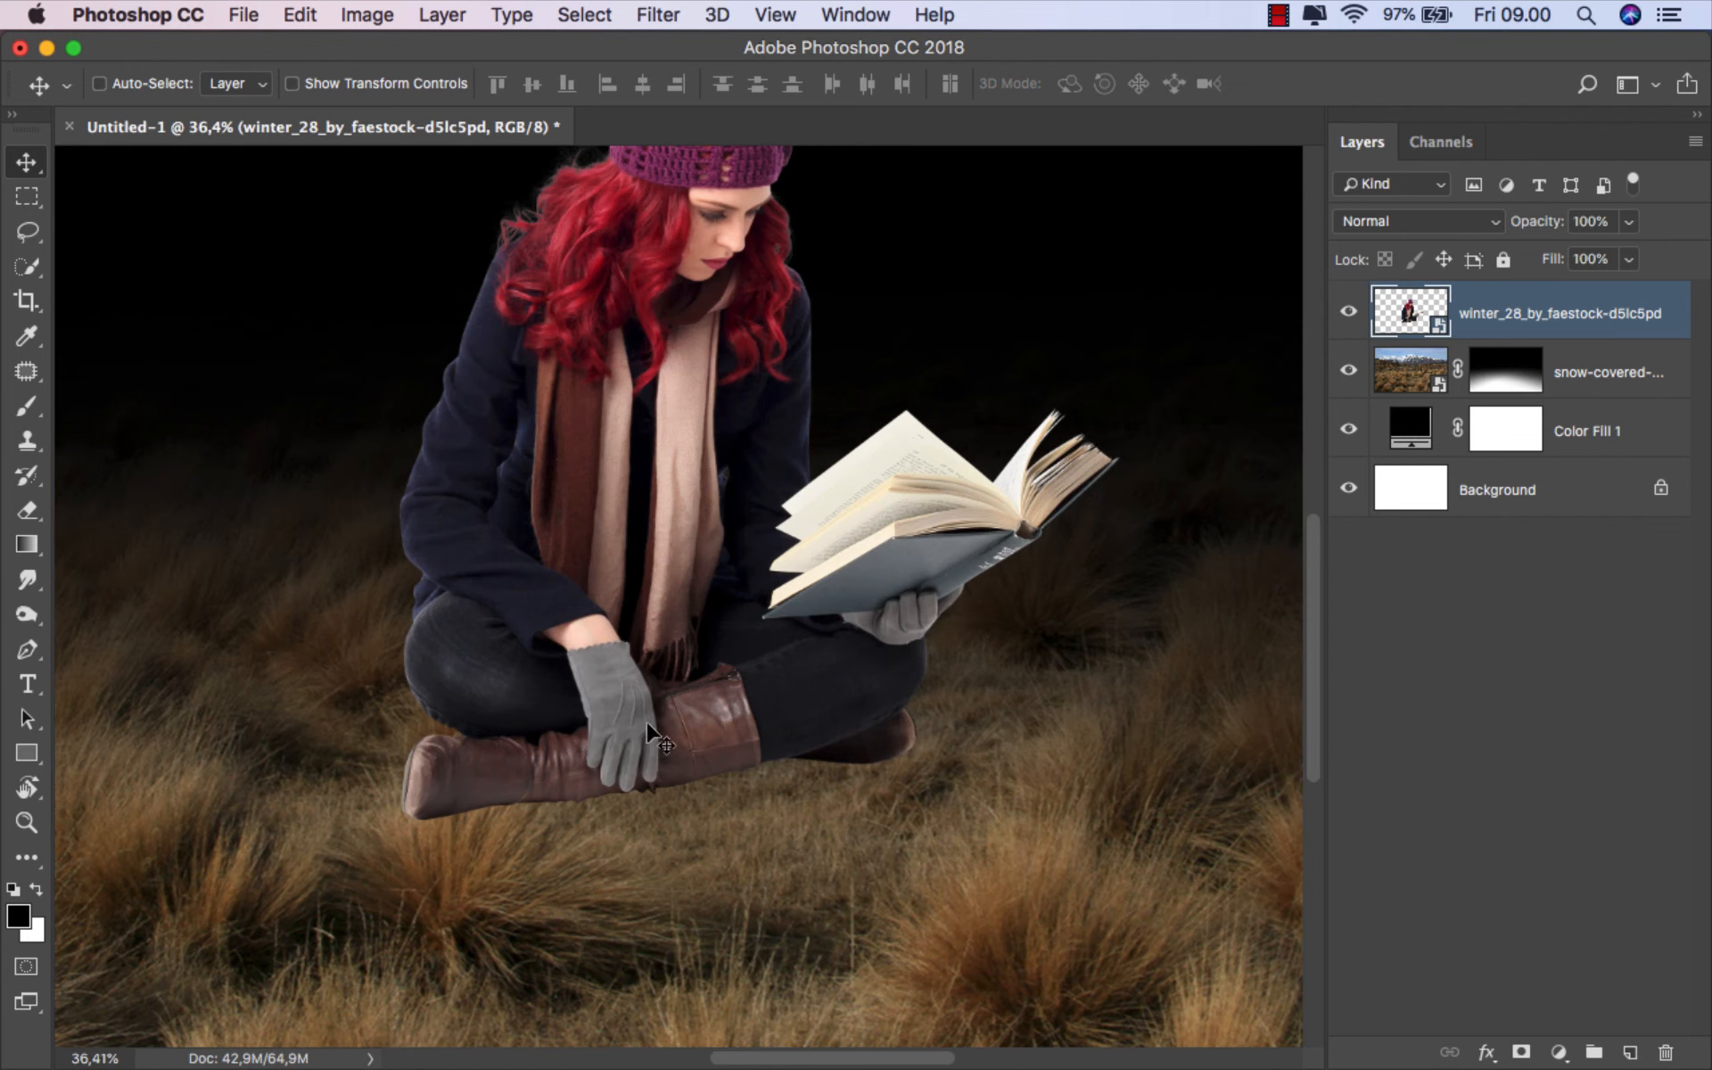
left_click(1521, 1052)
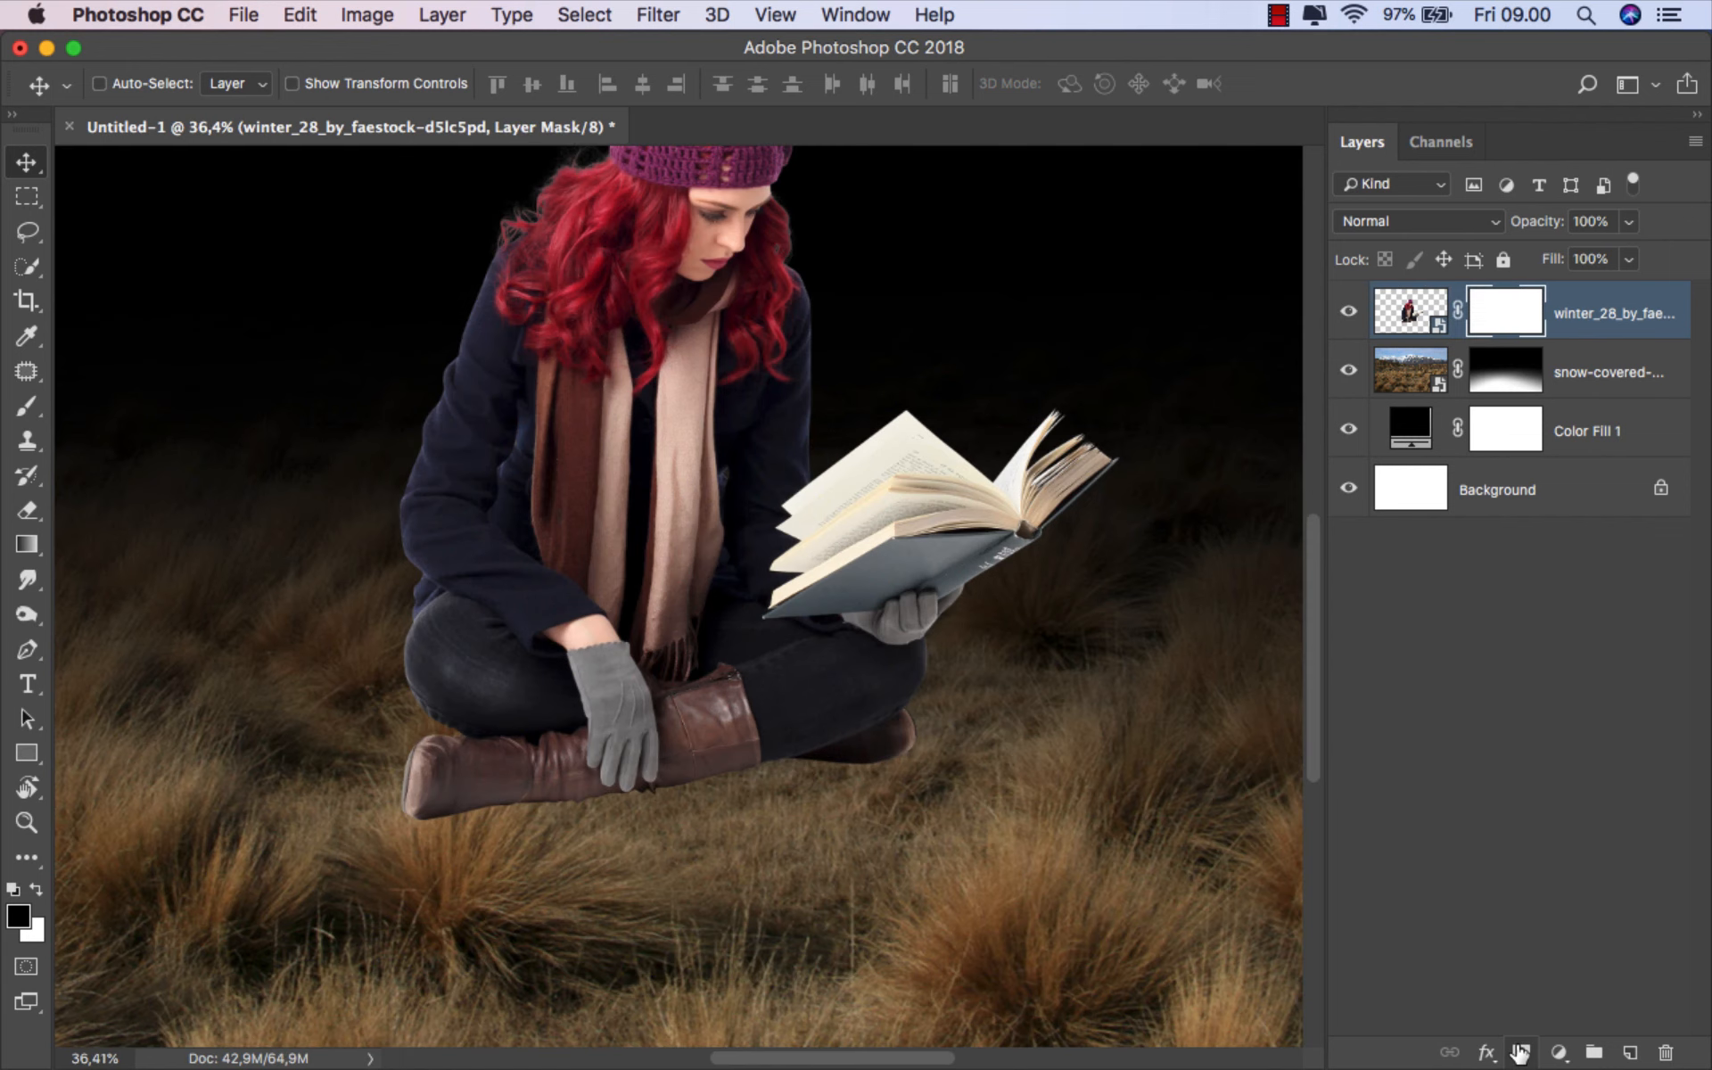
- Set up the Brush tool with the 510 px grass-blade brush from the Trees group at 100% opacity
left_click(27, 406)
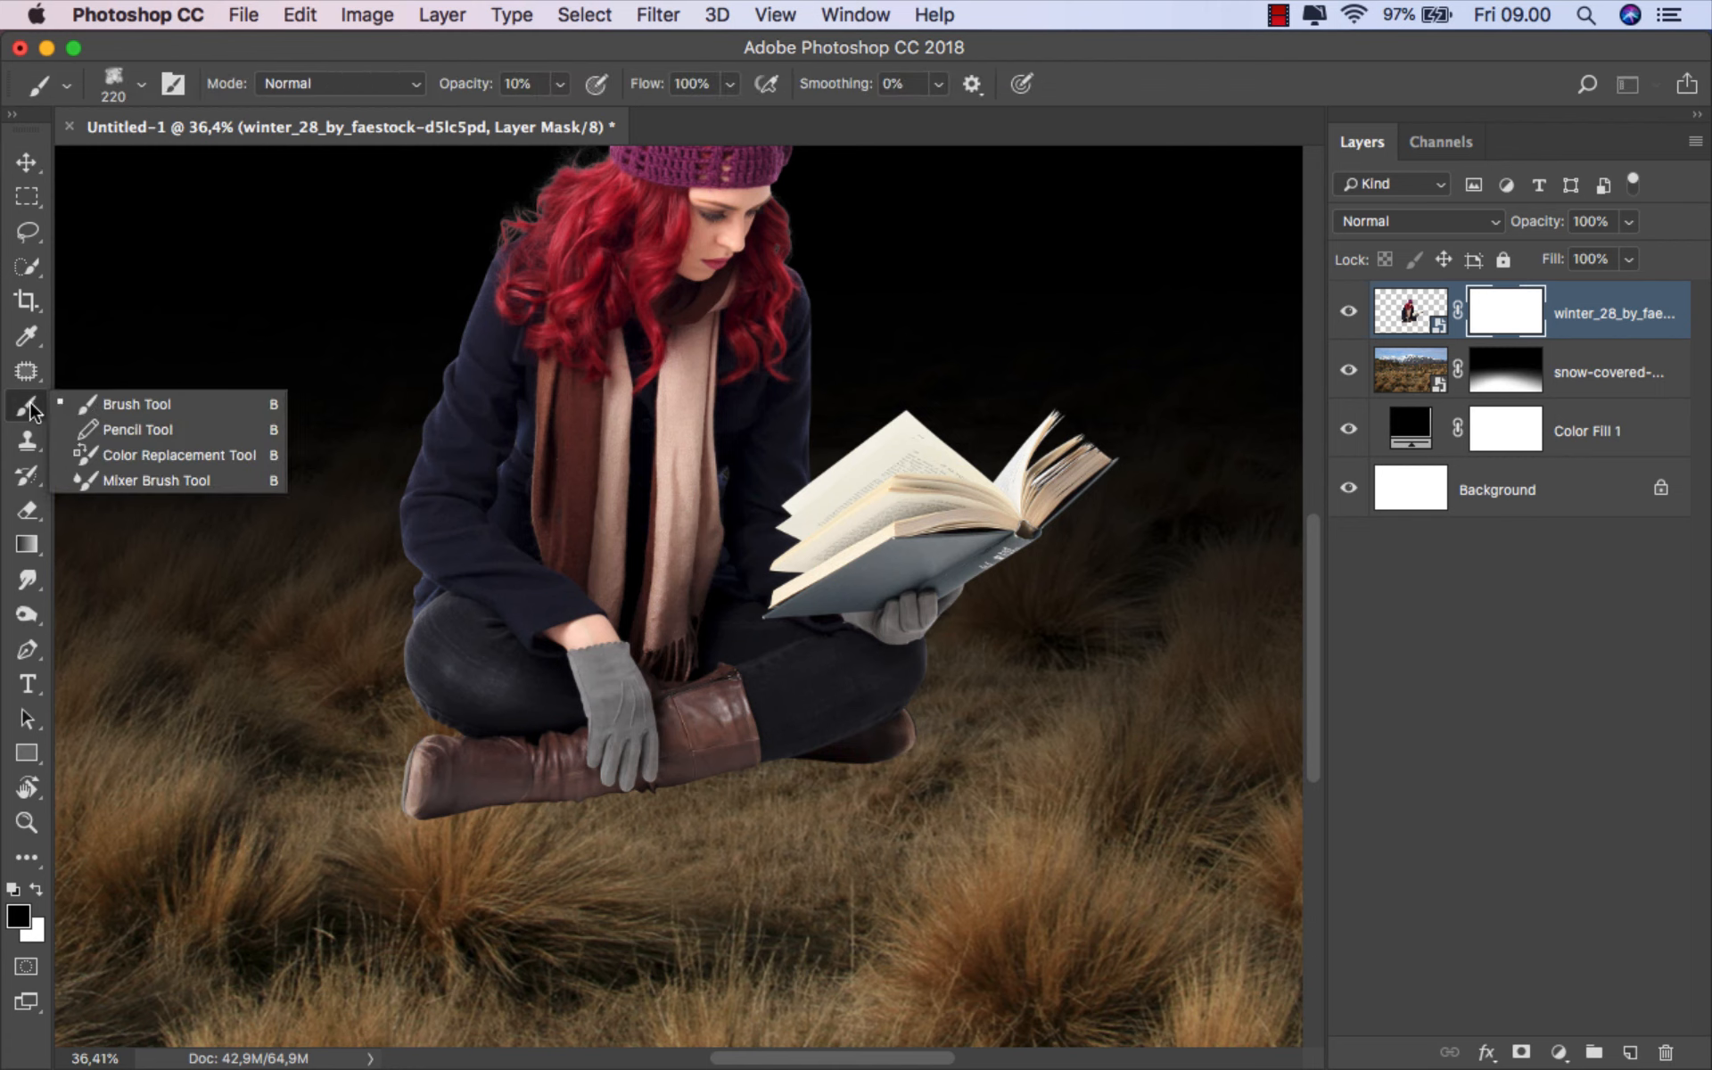
left_click(98, 401)
right_click(286, 421)
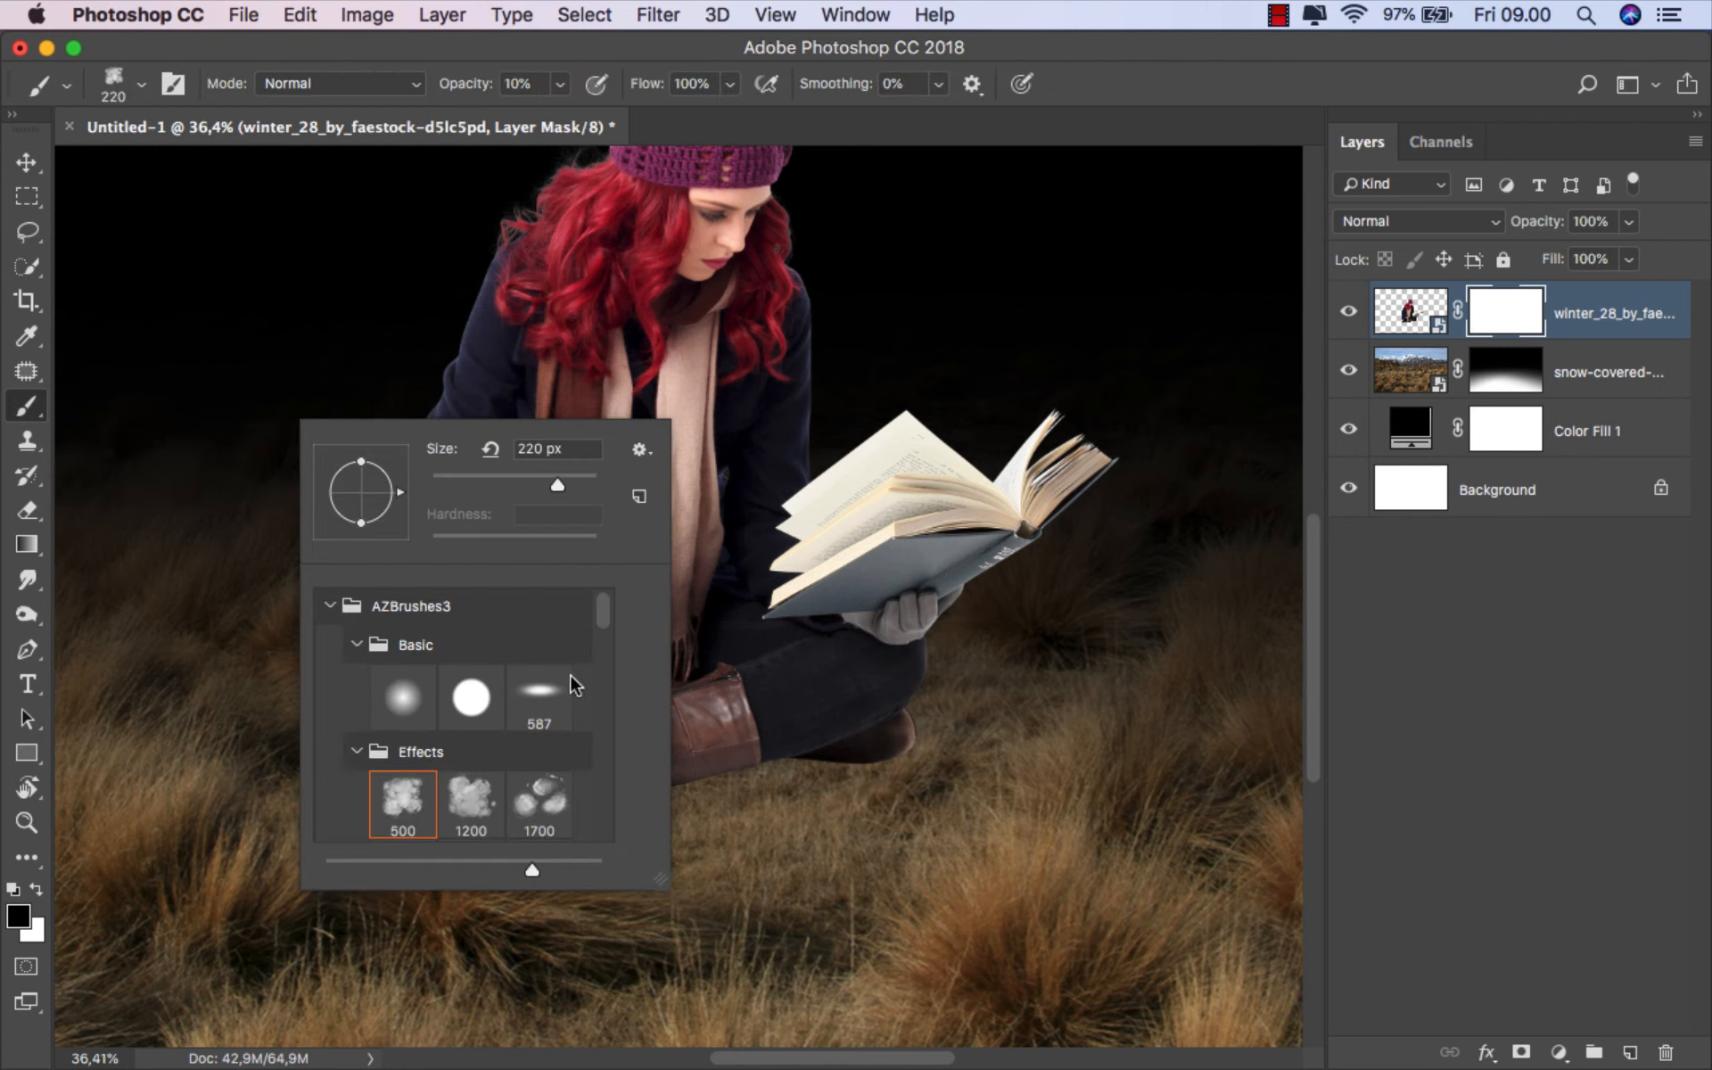
left_click(360, 756)
scroll(408, 793, "down", 3)
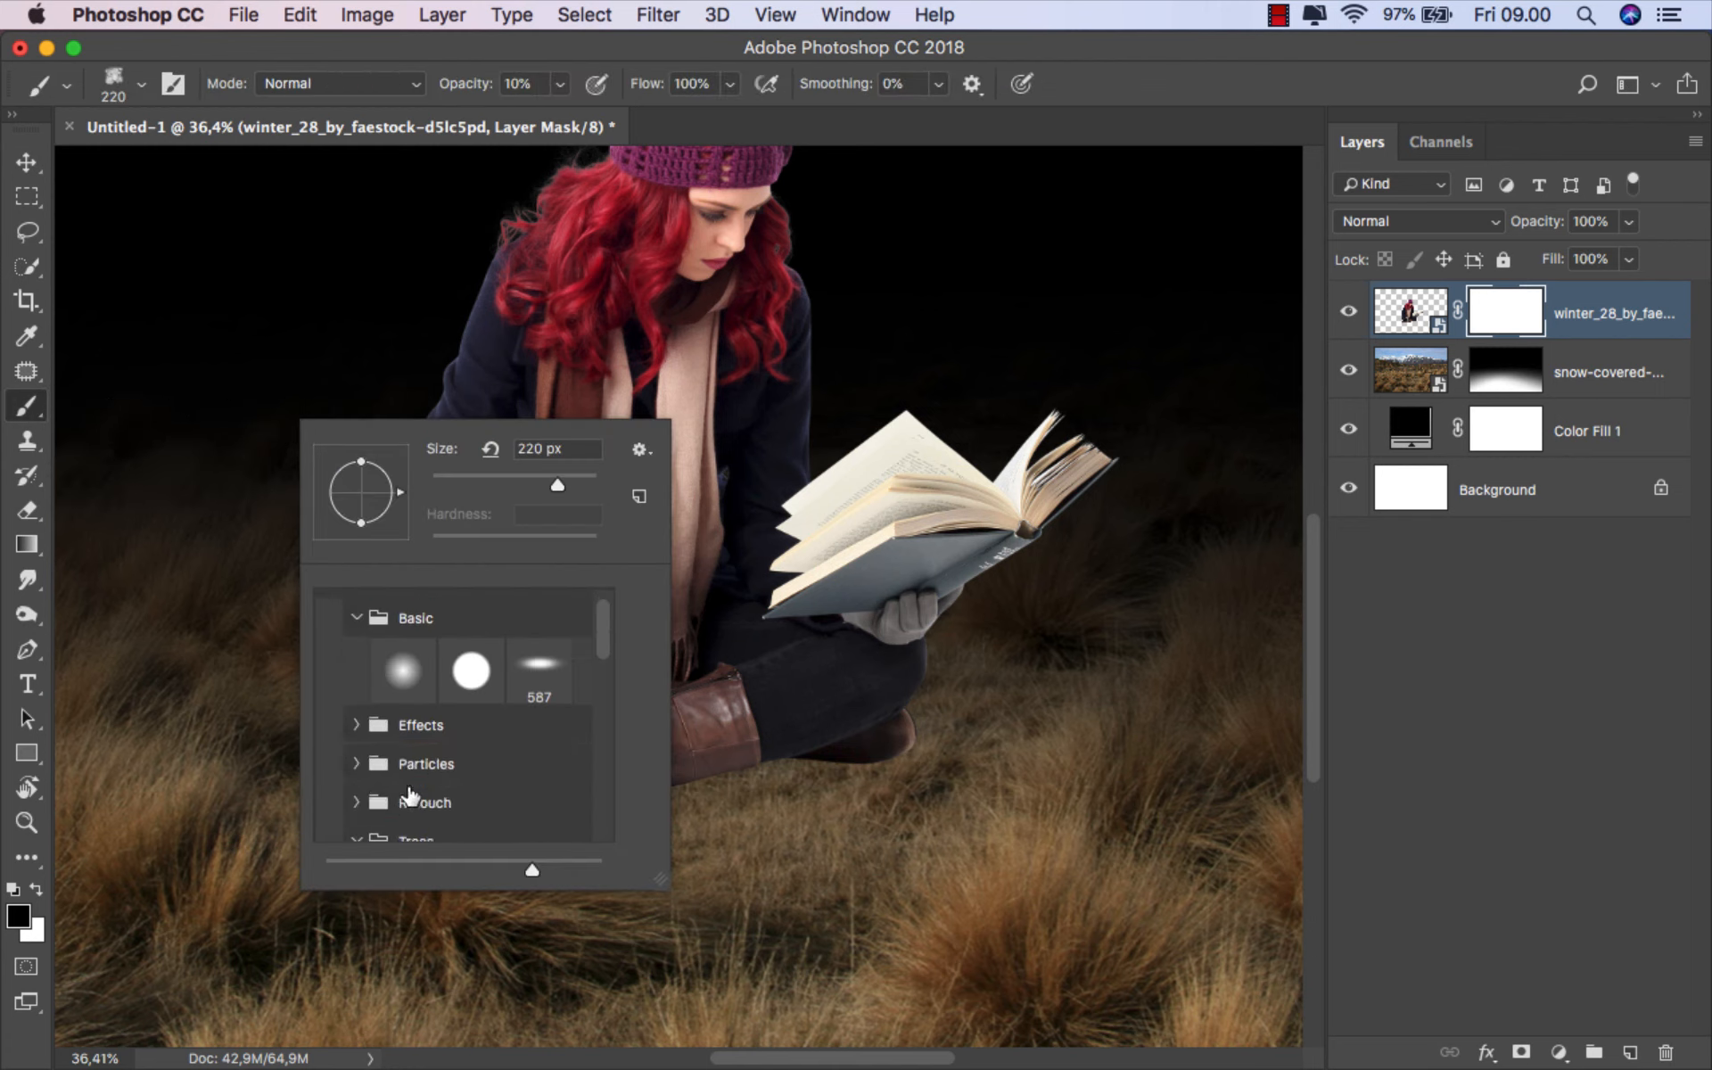
left_click(410, 784)
scroll(522, 807, "down", 3)
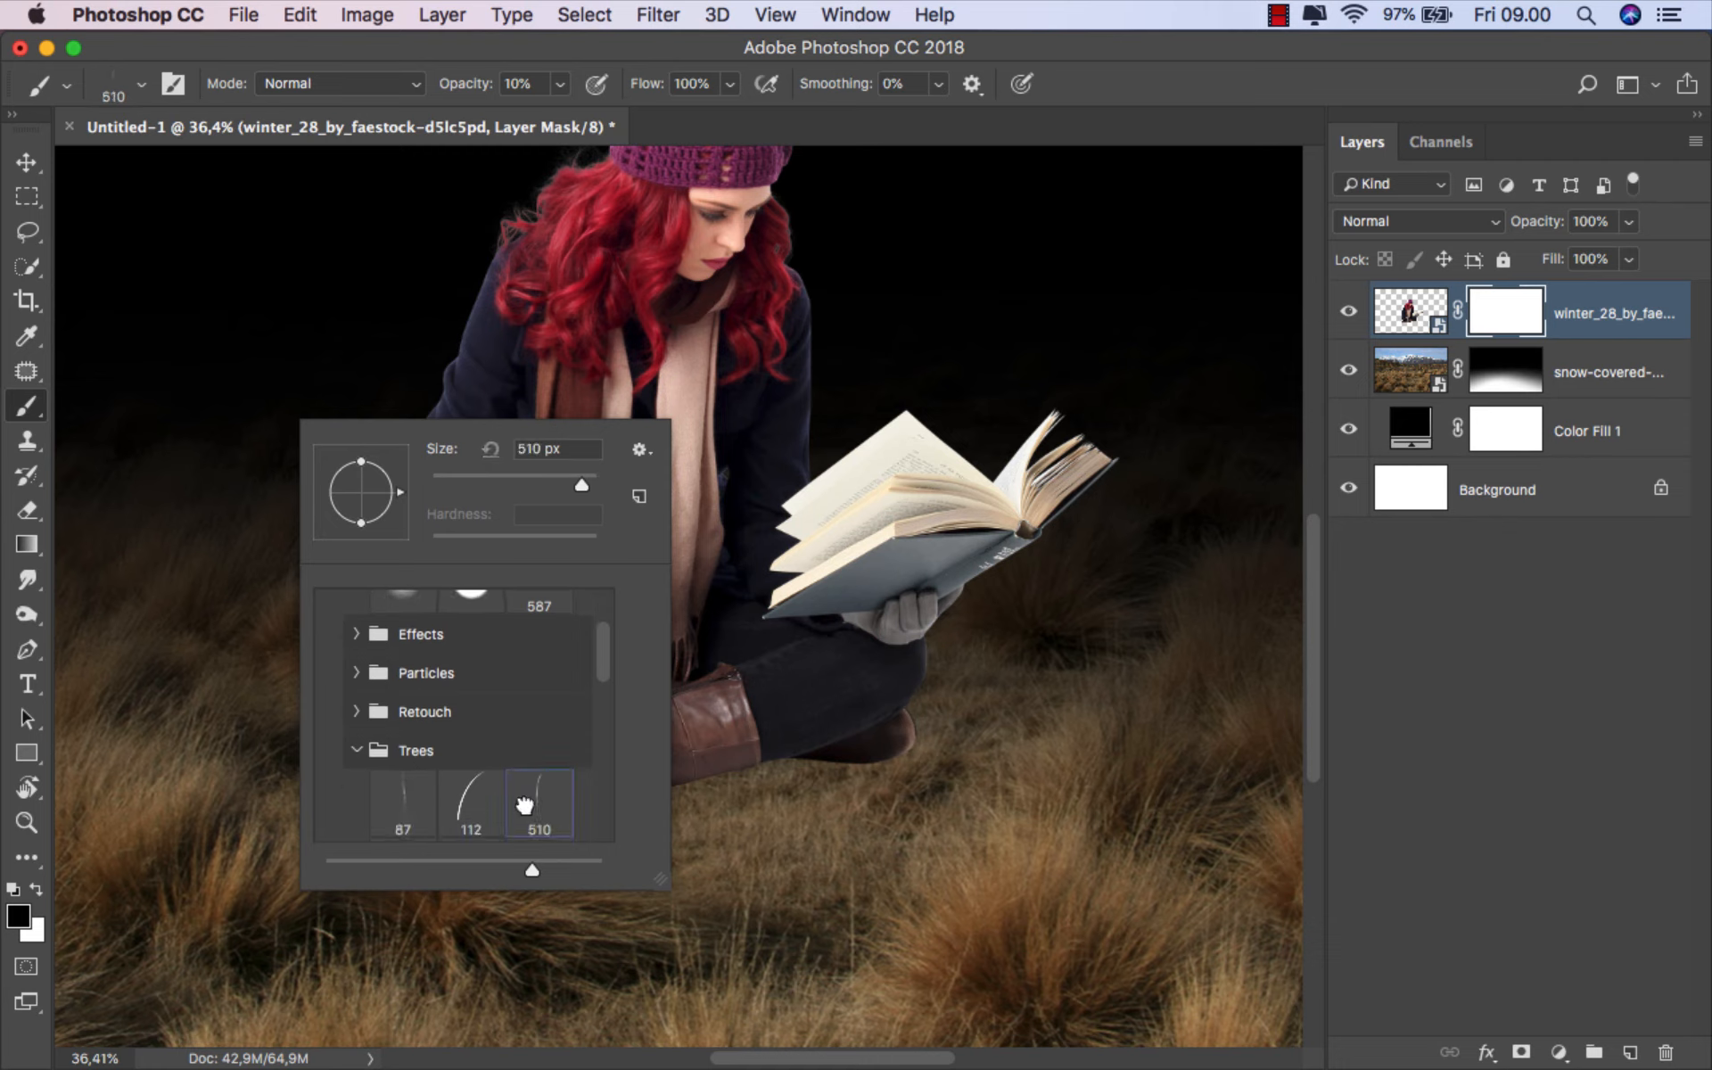
left_click(540, 713)
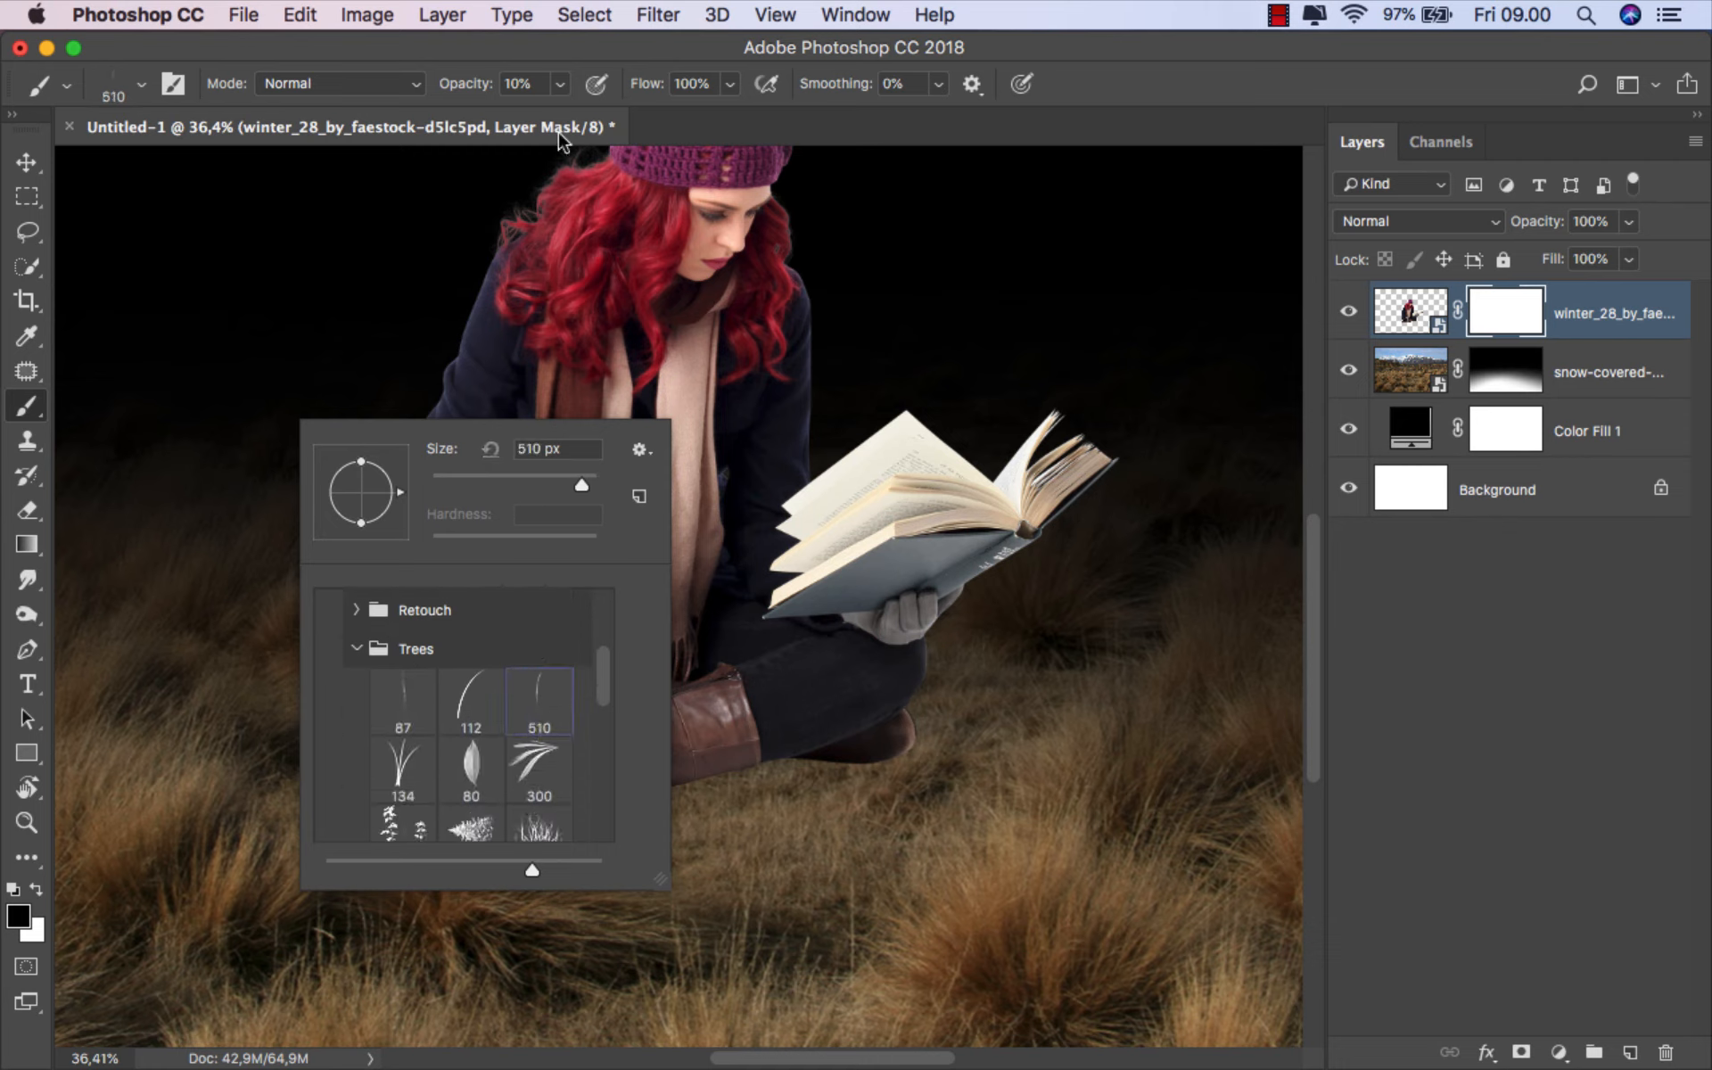
left_click(560, 84)
left_click_drag(561, 121, 679, 114)
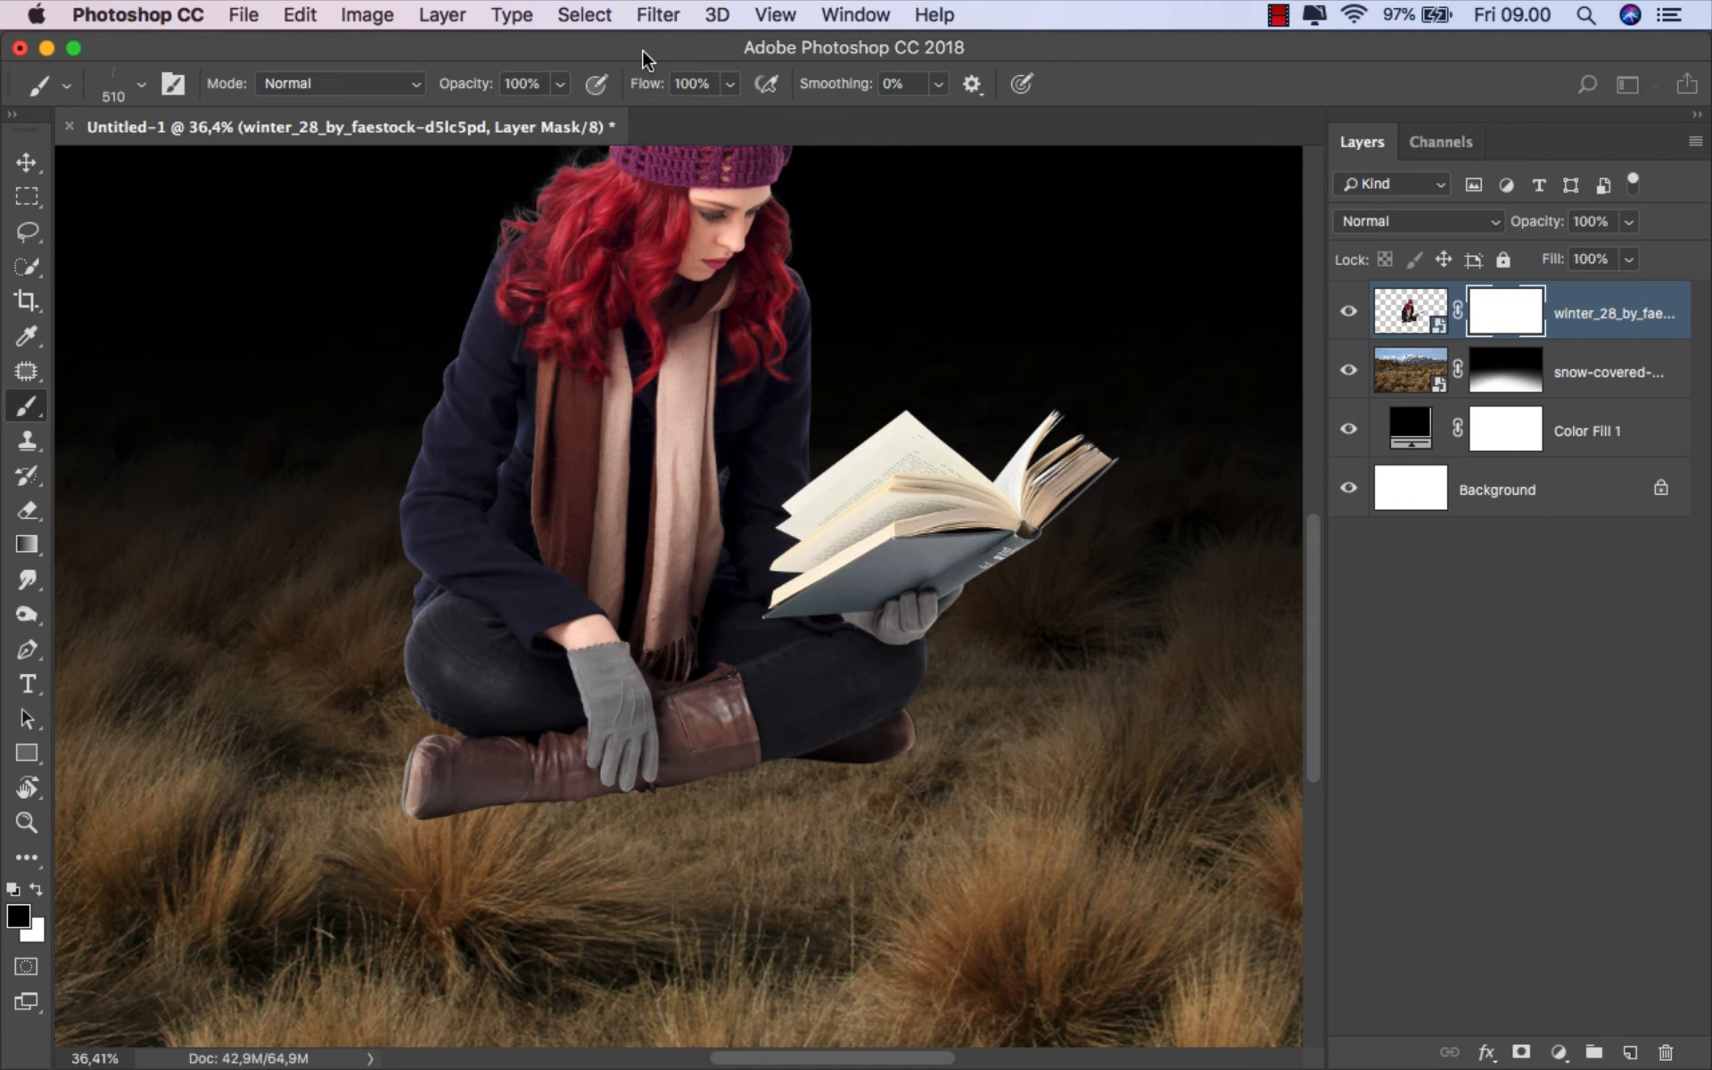
- Paint black grass blades on the woman's mask along the underside of the front boot, using a 199 px brush
scroll(448, 813, "up", 3)
scroll(447, 813, "up", 3)
left_click_drag(458, 789, 195, 845)
scroll(553, 784, "up", 1)
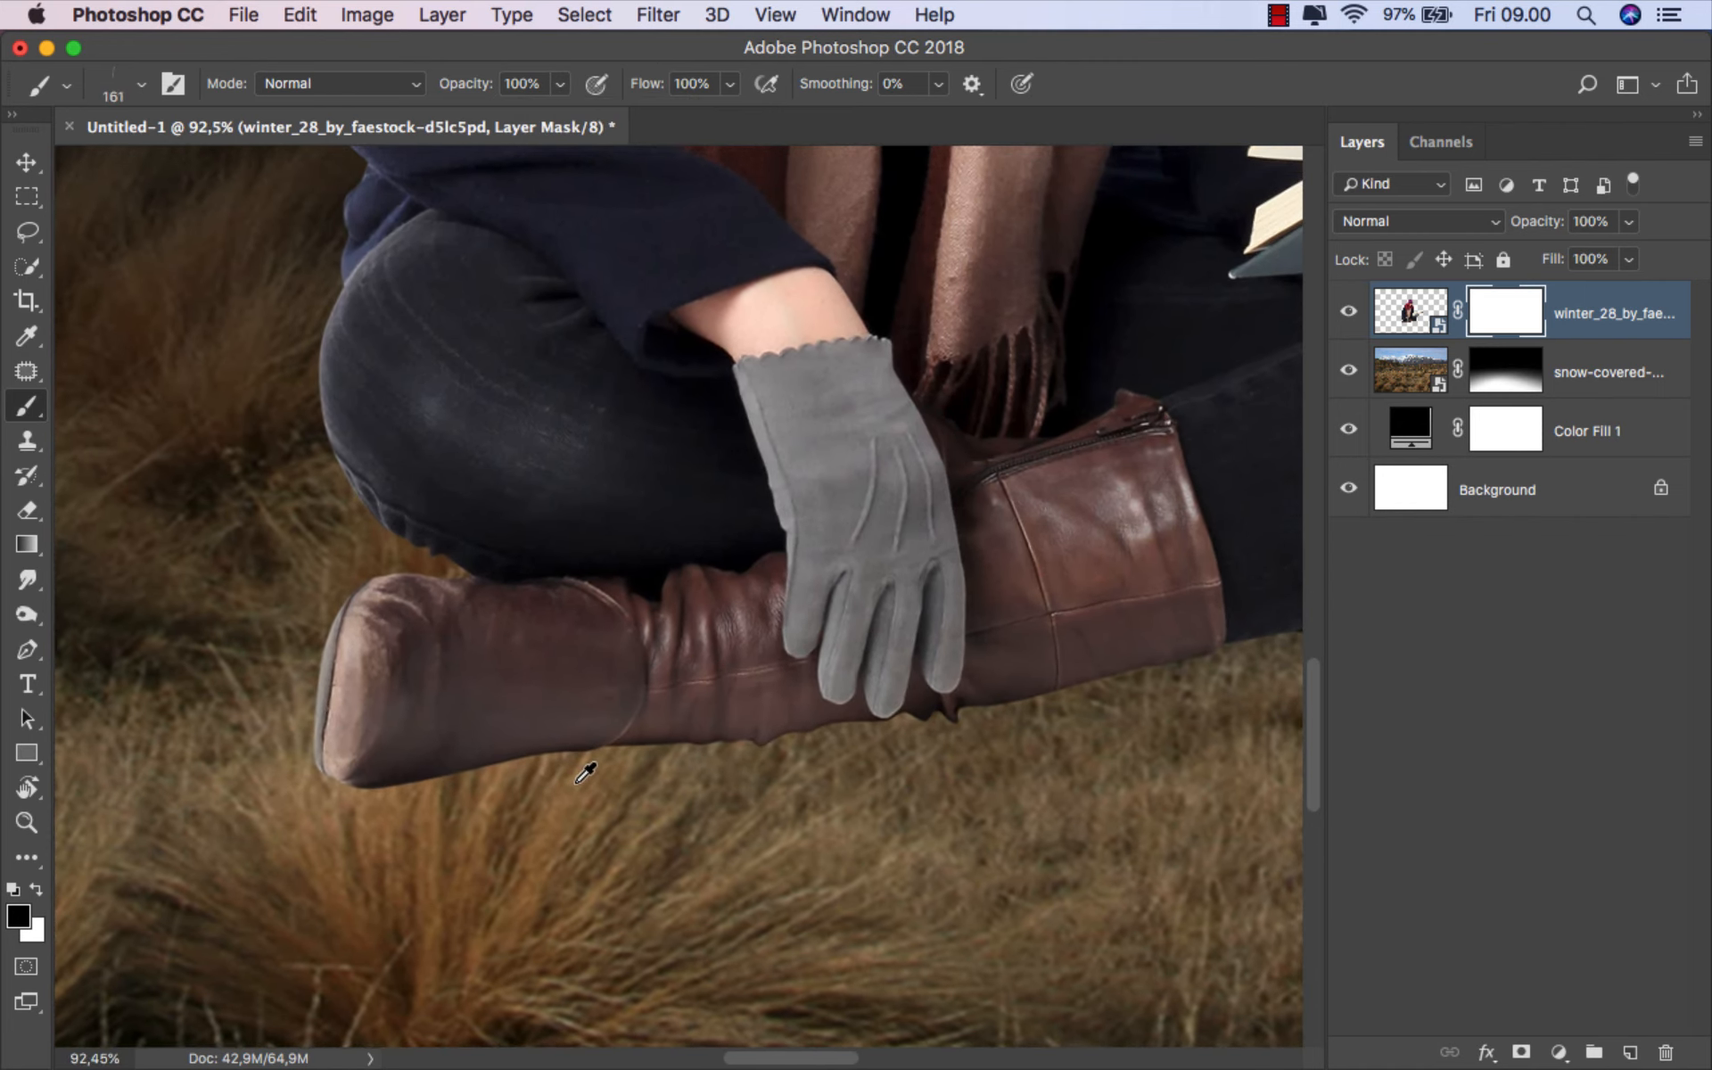
mouse_move(412, 778)
left_mouse_down()
mouse_move(419, 758)
mouse_move(356, 766)
mouse_move(479, 717)
mouse_move(704, 716)
mouse_move(450, 722)
left_mouse_up()
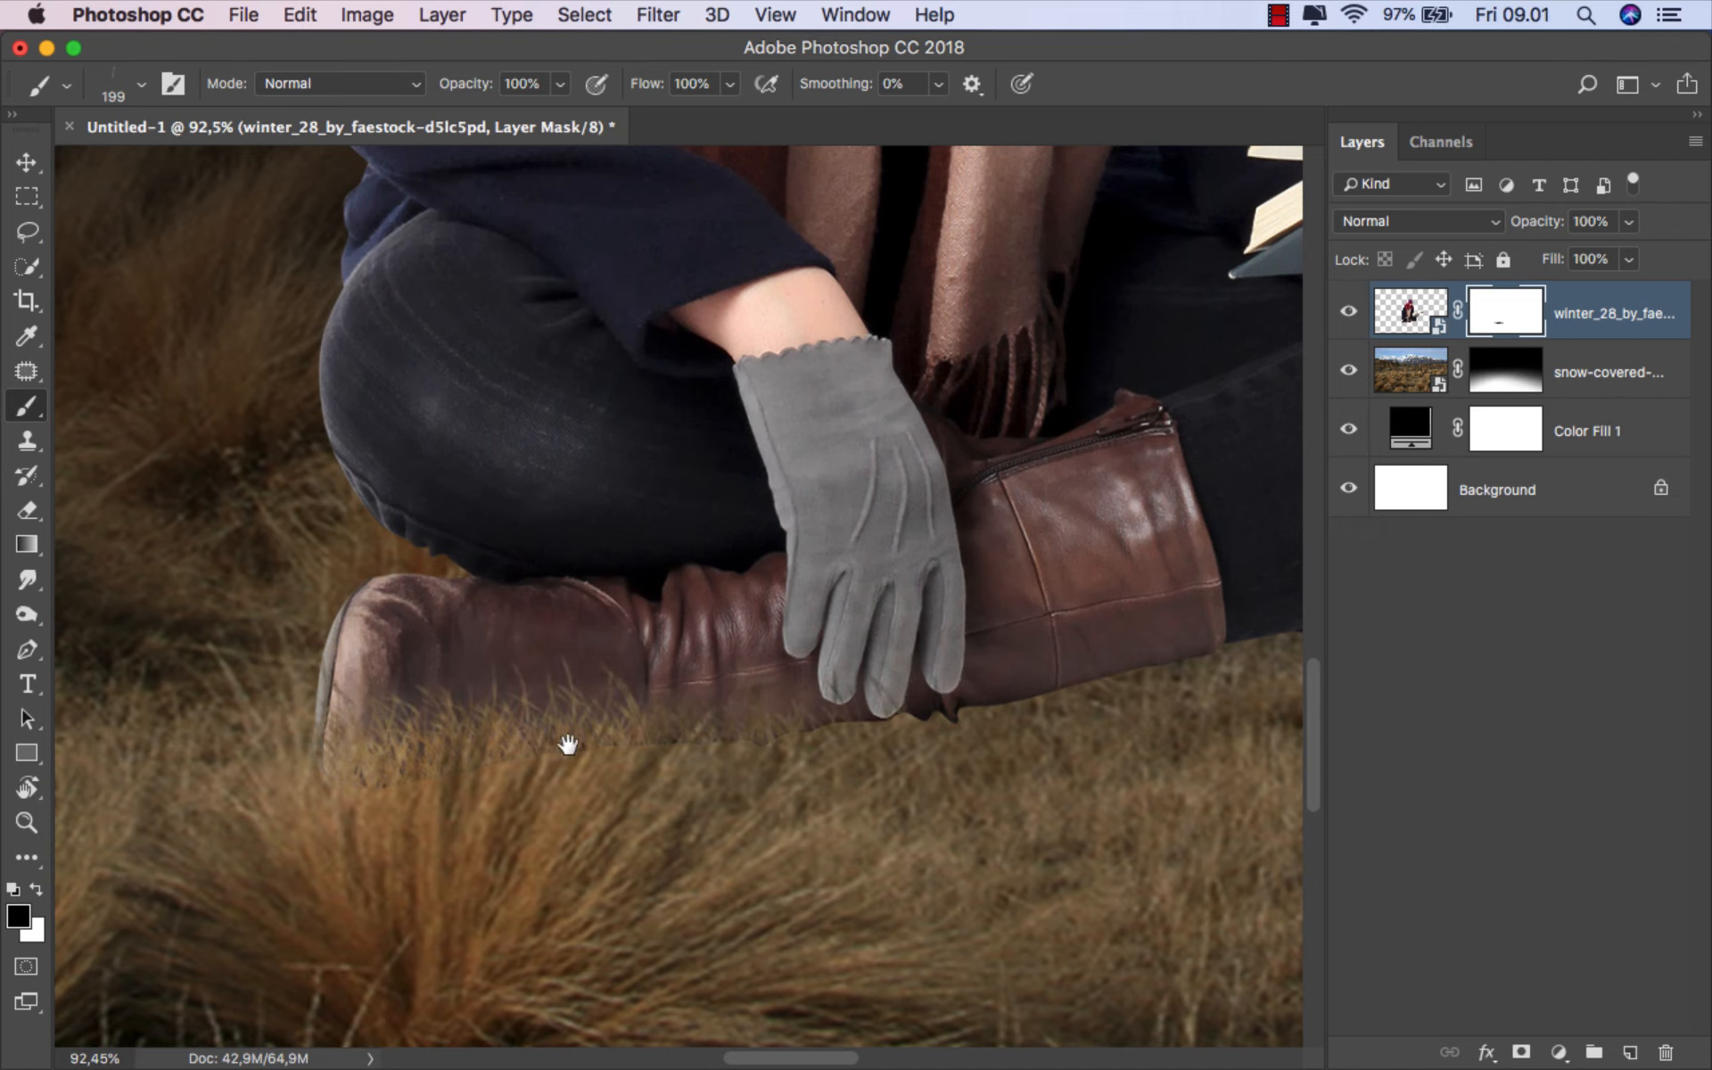
- Continue masking with grass blades under the gloved fingers, the boot shaft, the knee and the rear boot
left_click_drag(569, 745, 314, 725)
scroll(341, 722, "down", 3)
left_click_drag(802, 658, 942, 664)
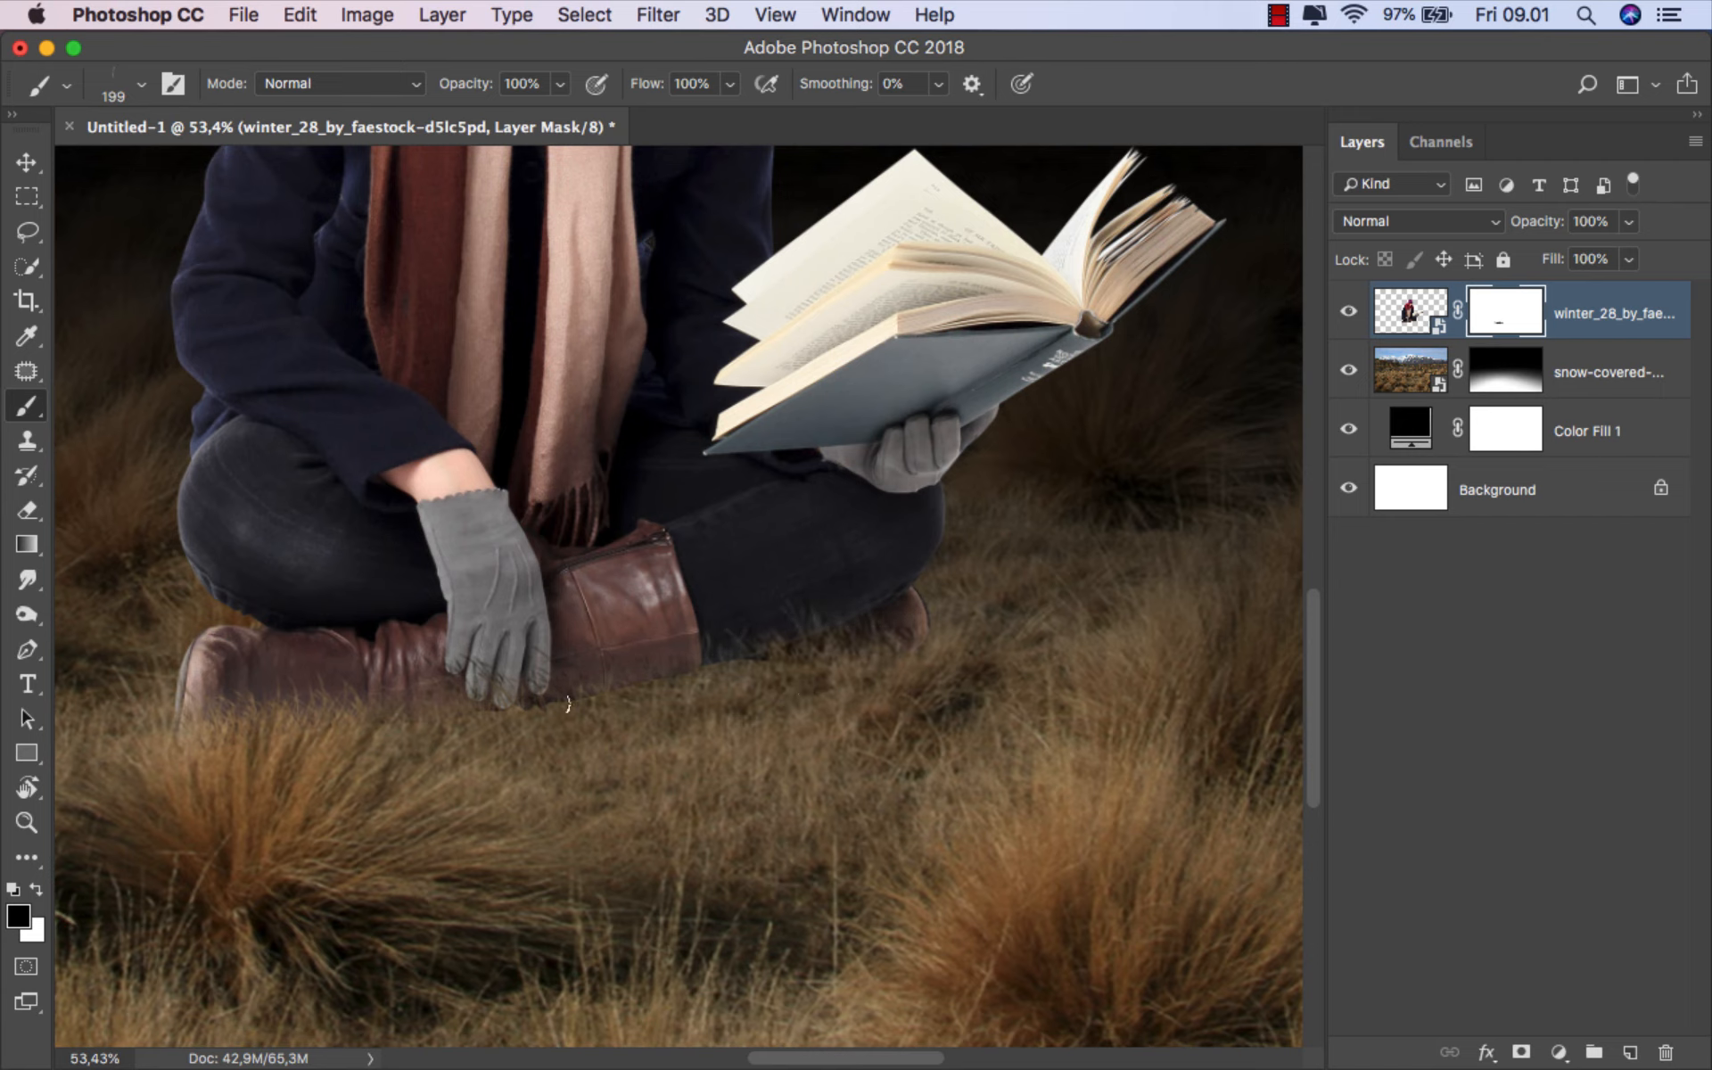
left_click_drag(568, 703, 499, 701)
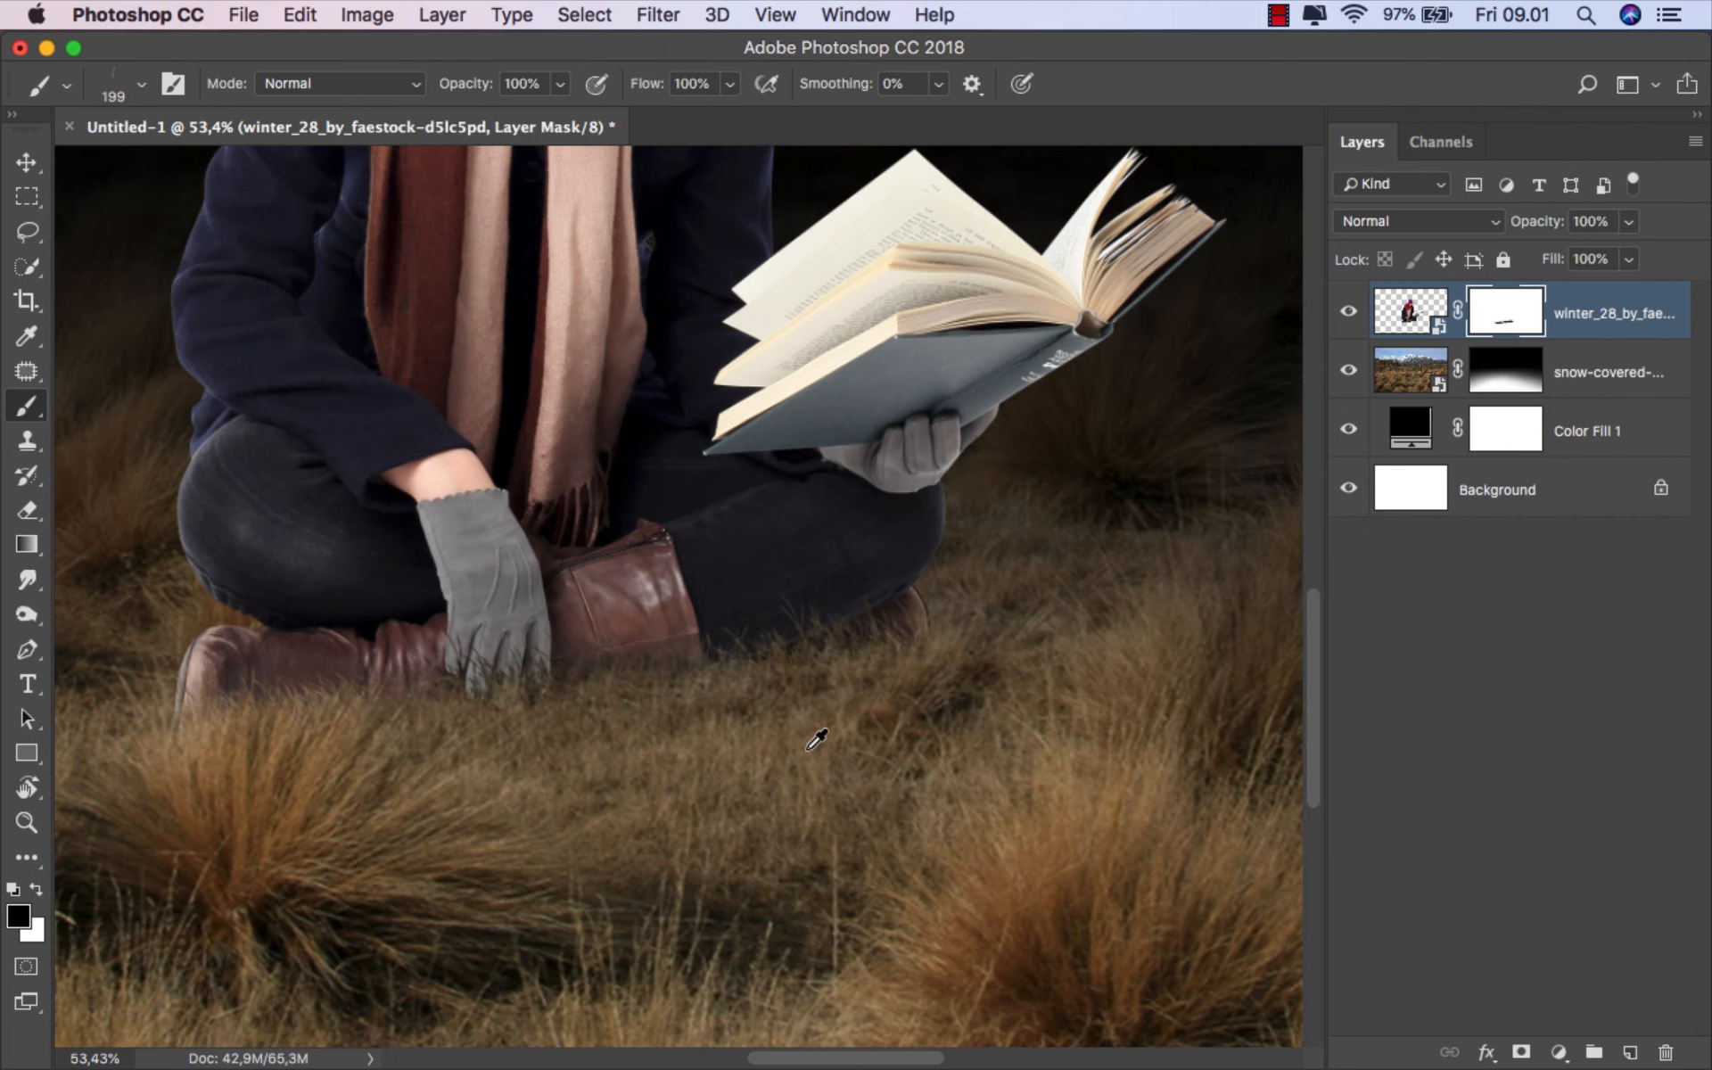
scroll(814, 729, "down", 2)
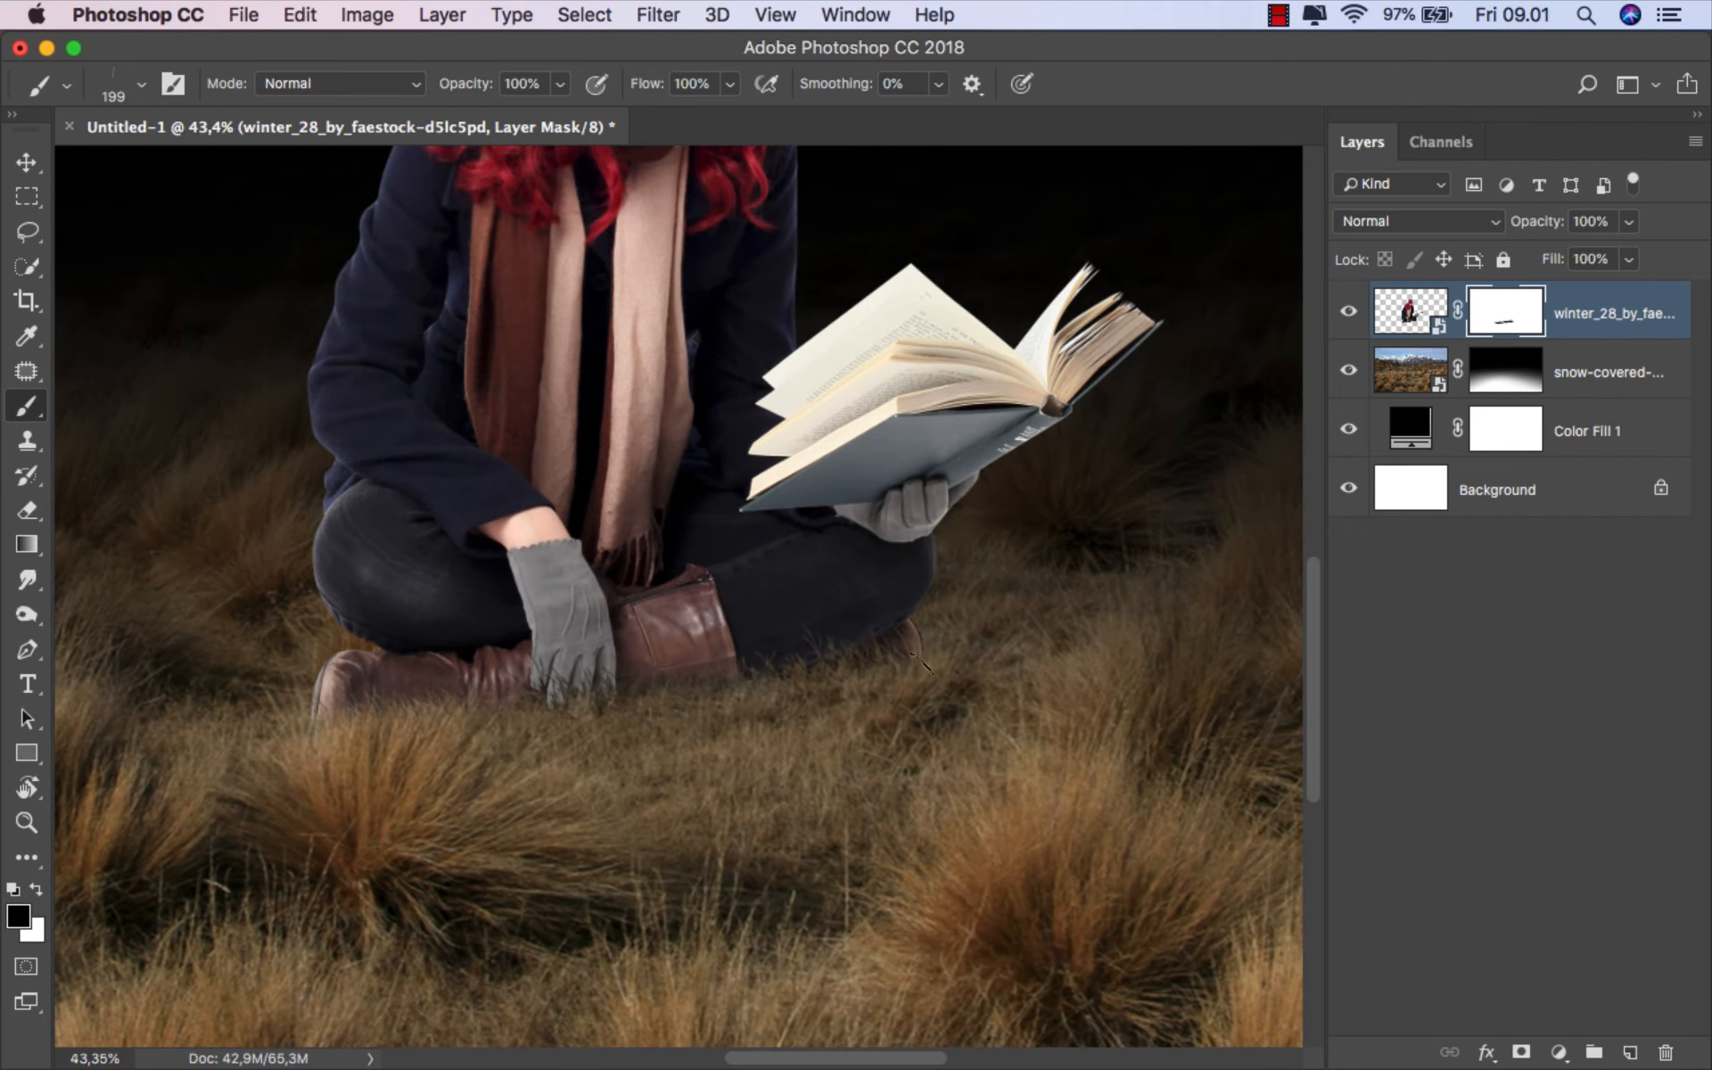
scroll(923, 664, "up", 4)
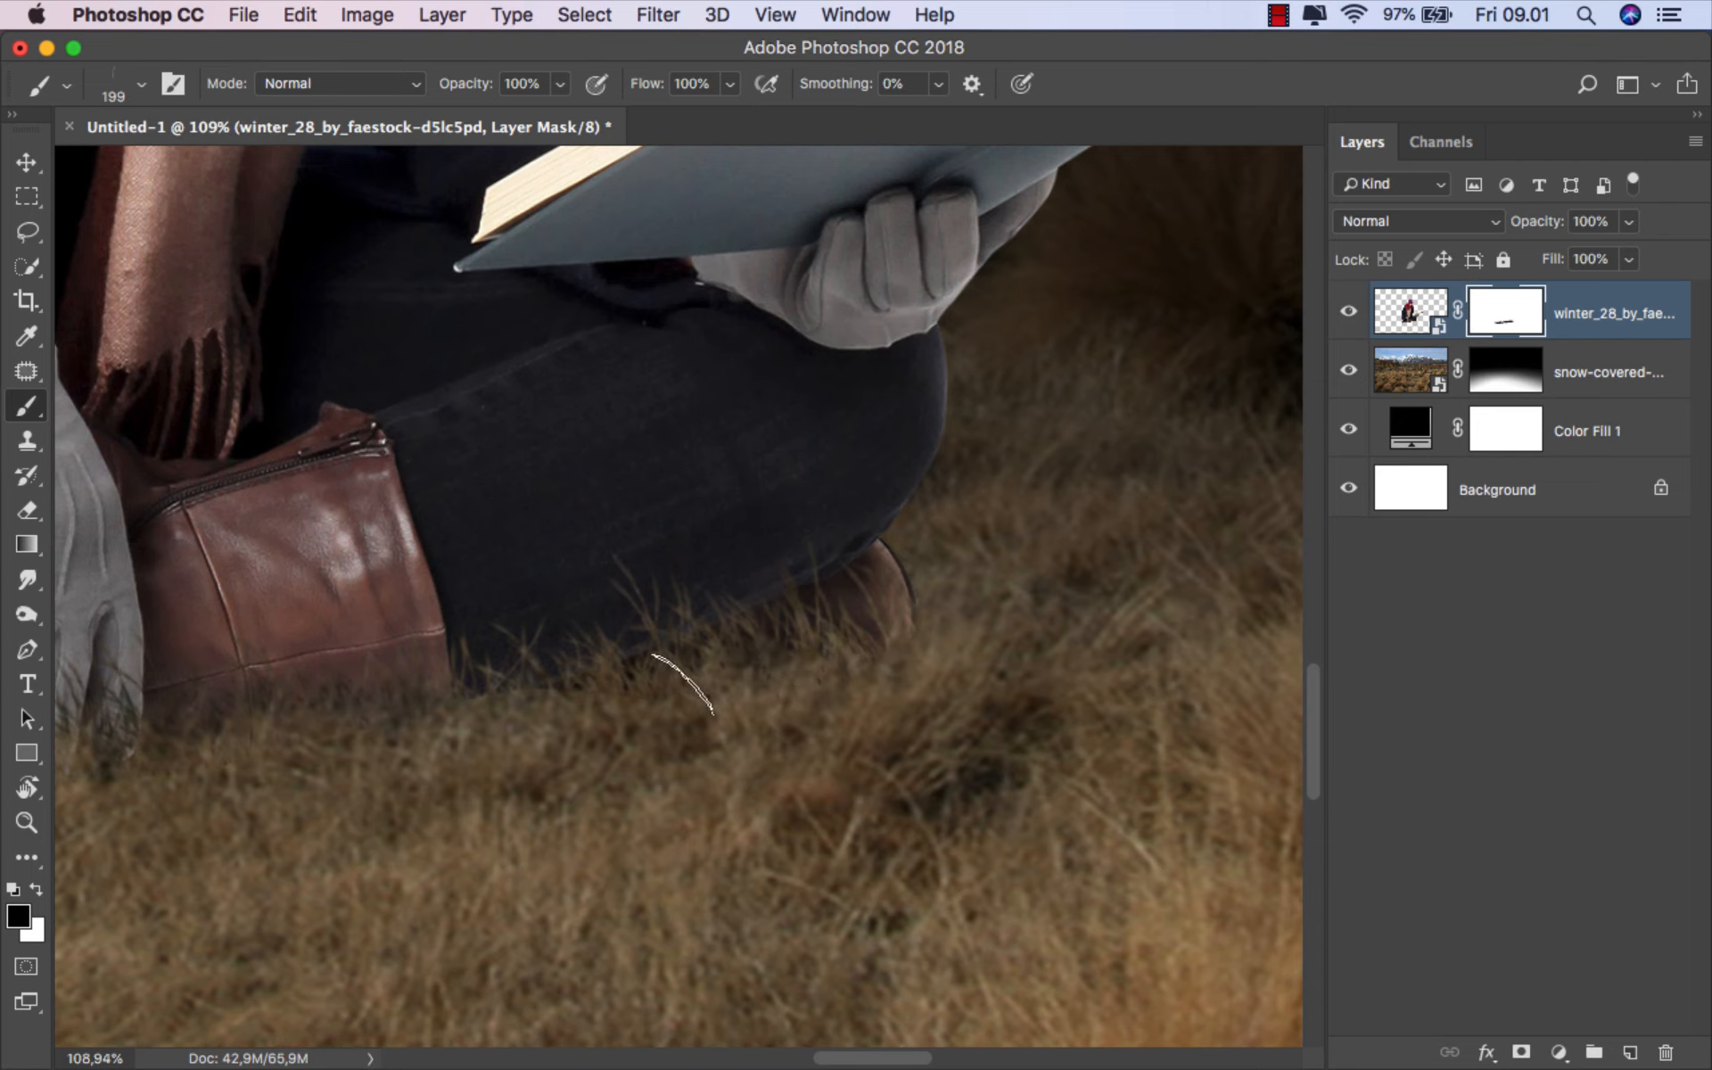
- Feather the woman's layer mask very slightly to soften the painted grass edges, and close the mask properties
double_click(1503, 321)
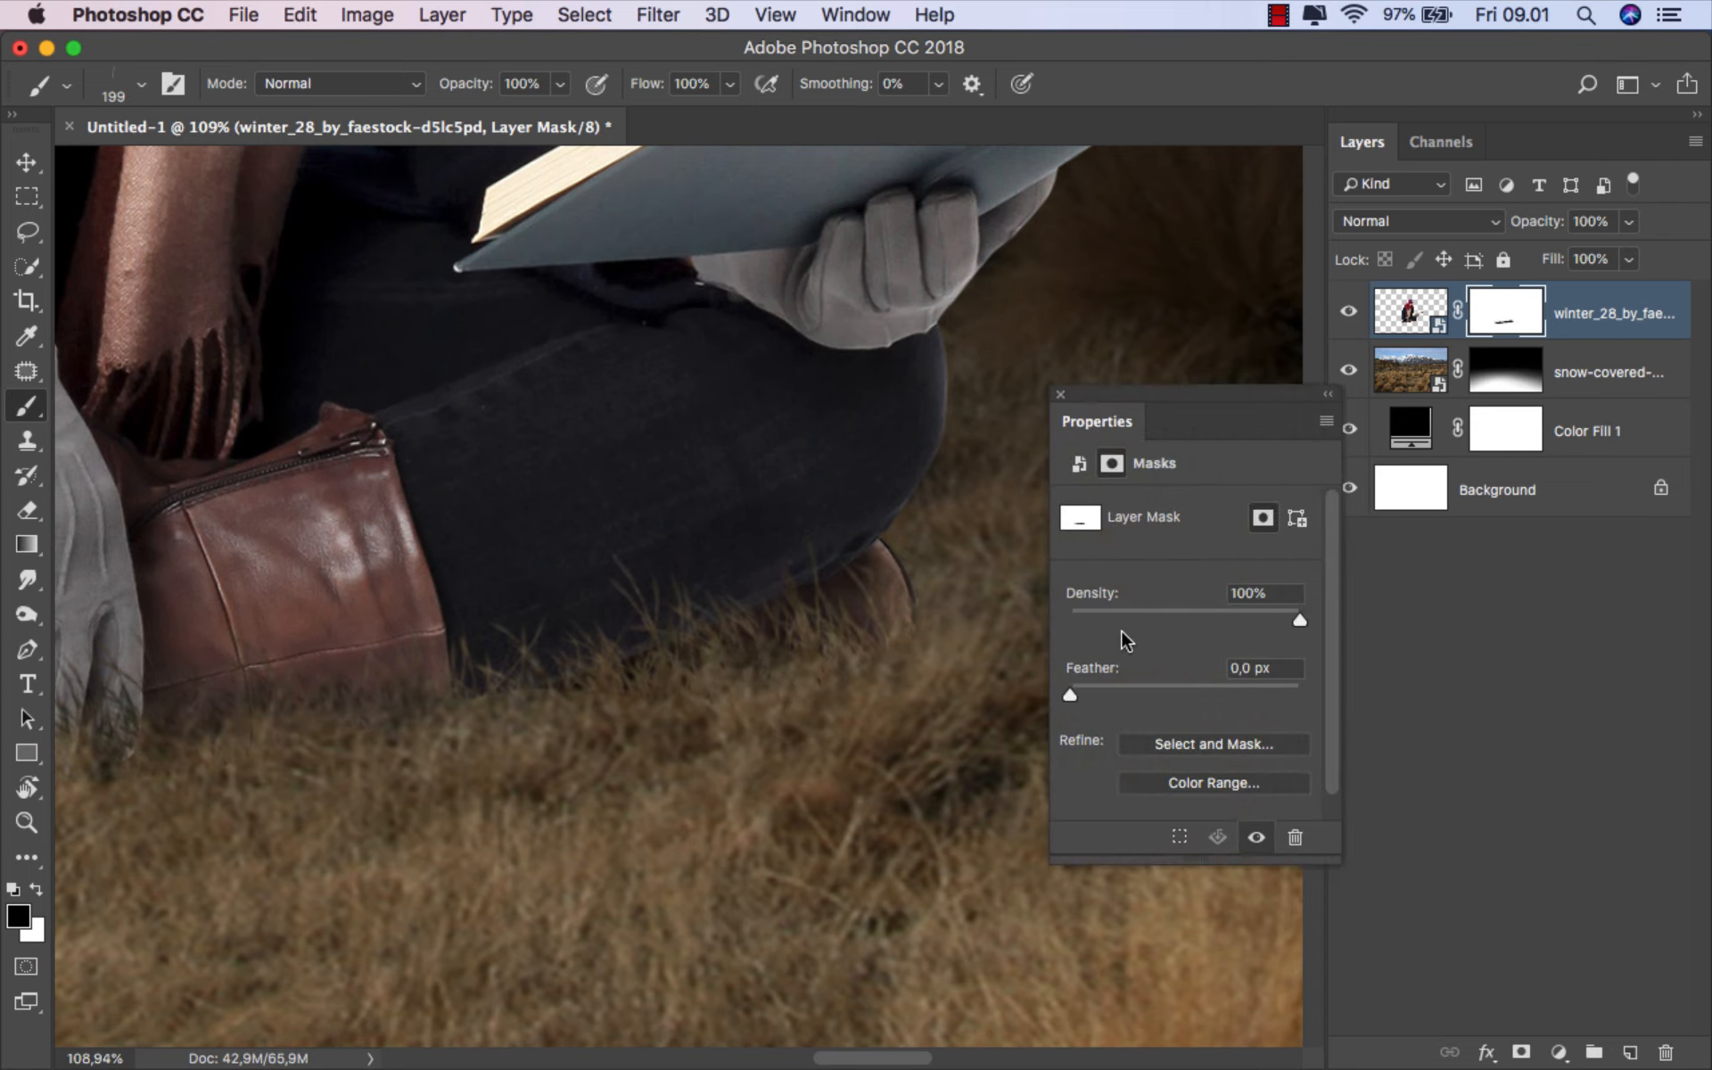
left_click_drag(1086, 688, 1088, 688)
scroll(737, 680, "down", 4)
left_click(1060, 394)
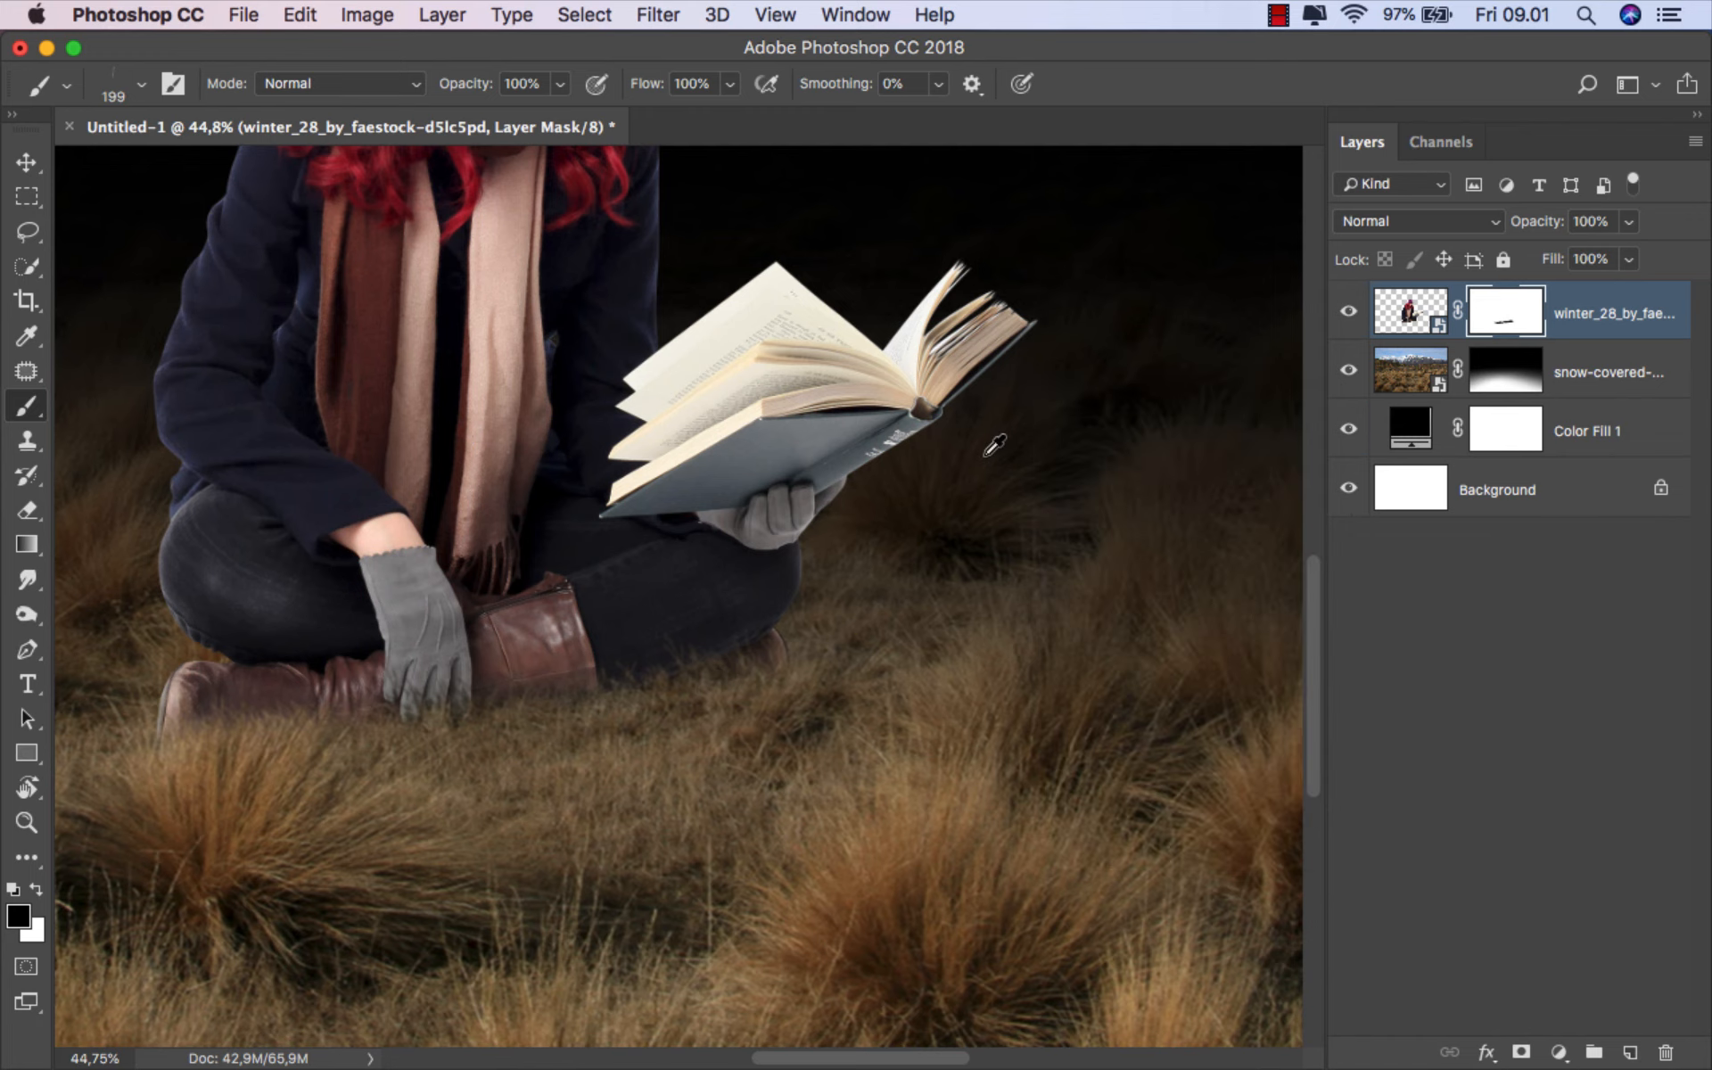
- Place the stormy sky photo as a new layer on top and widen it to 77.16% so it spans the canvas
scroll(989, 455, "down", 1)
key("super+minus")
key("super+0")
key("v")
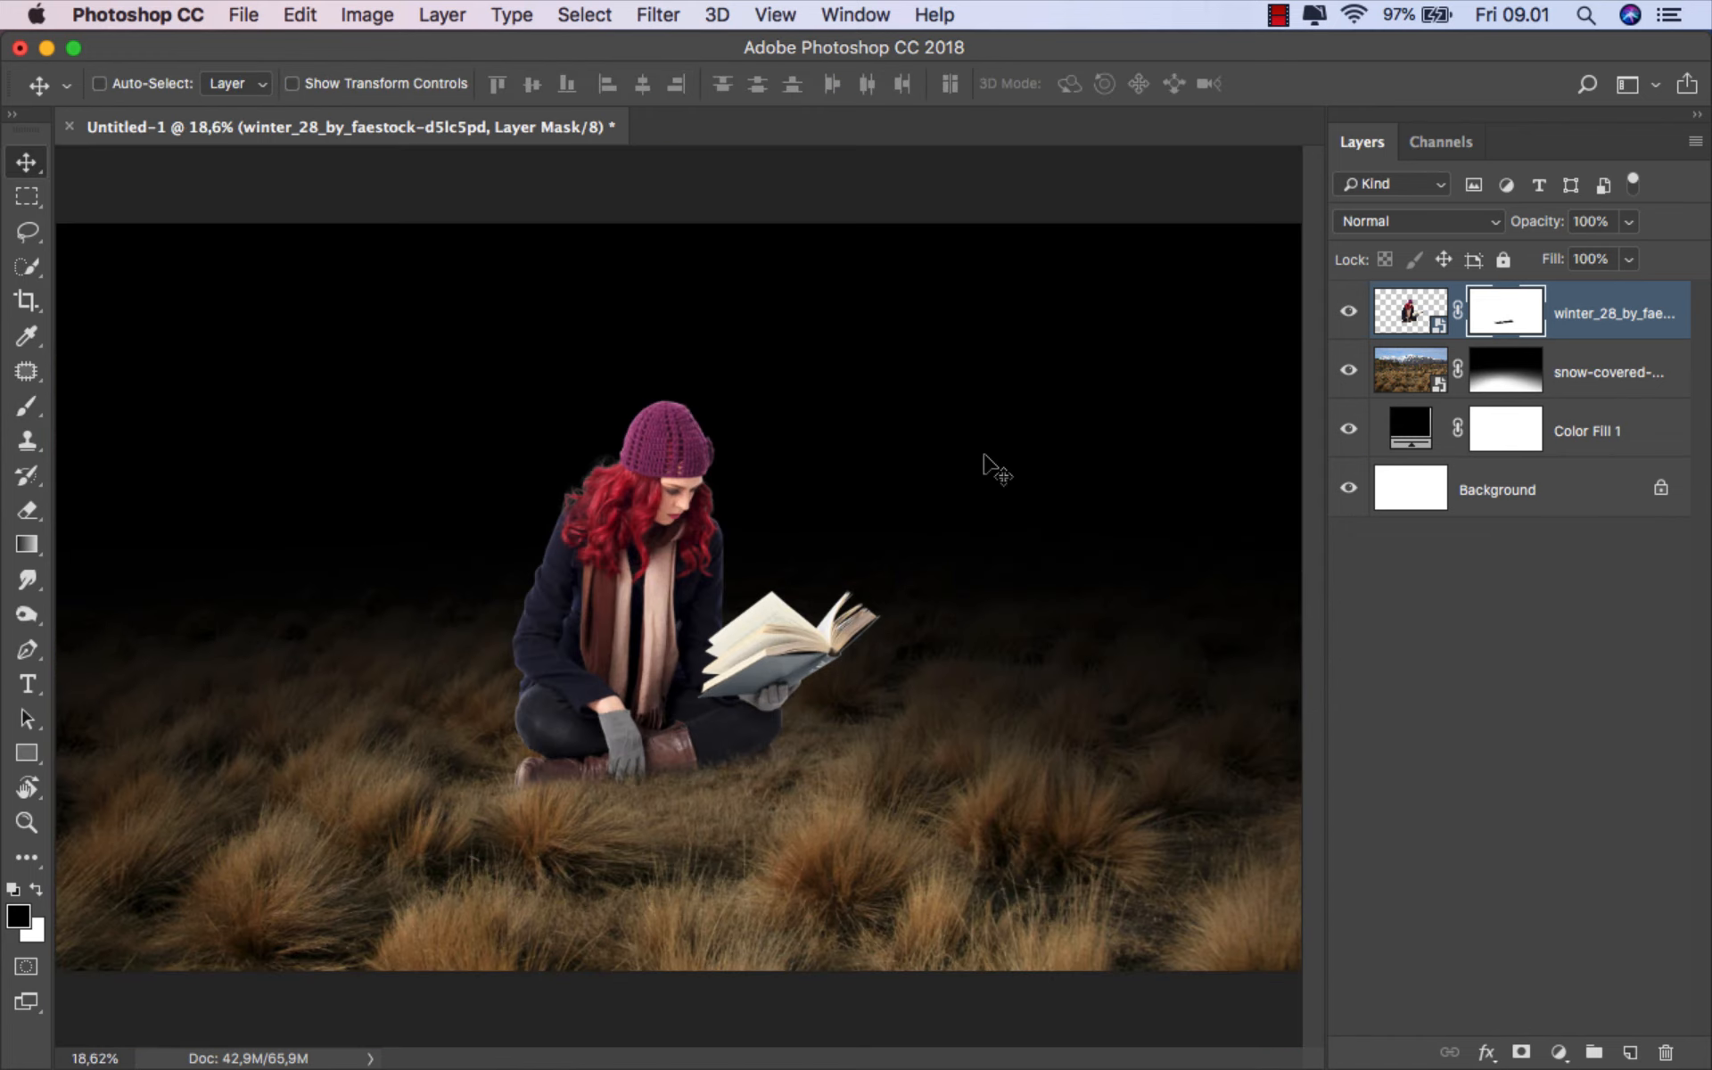
left_click(1408, 311)
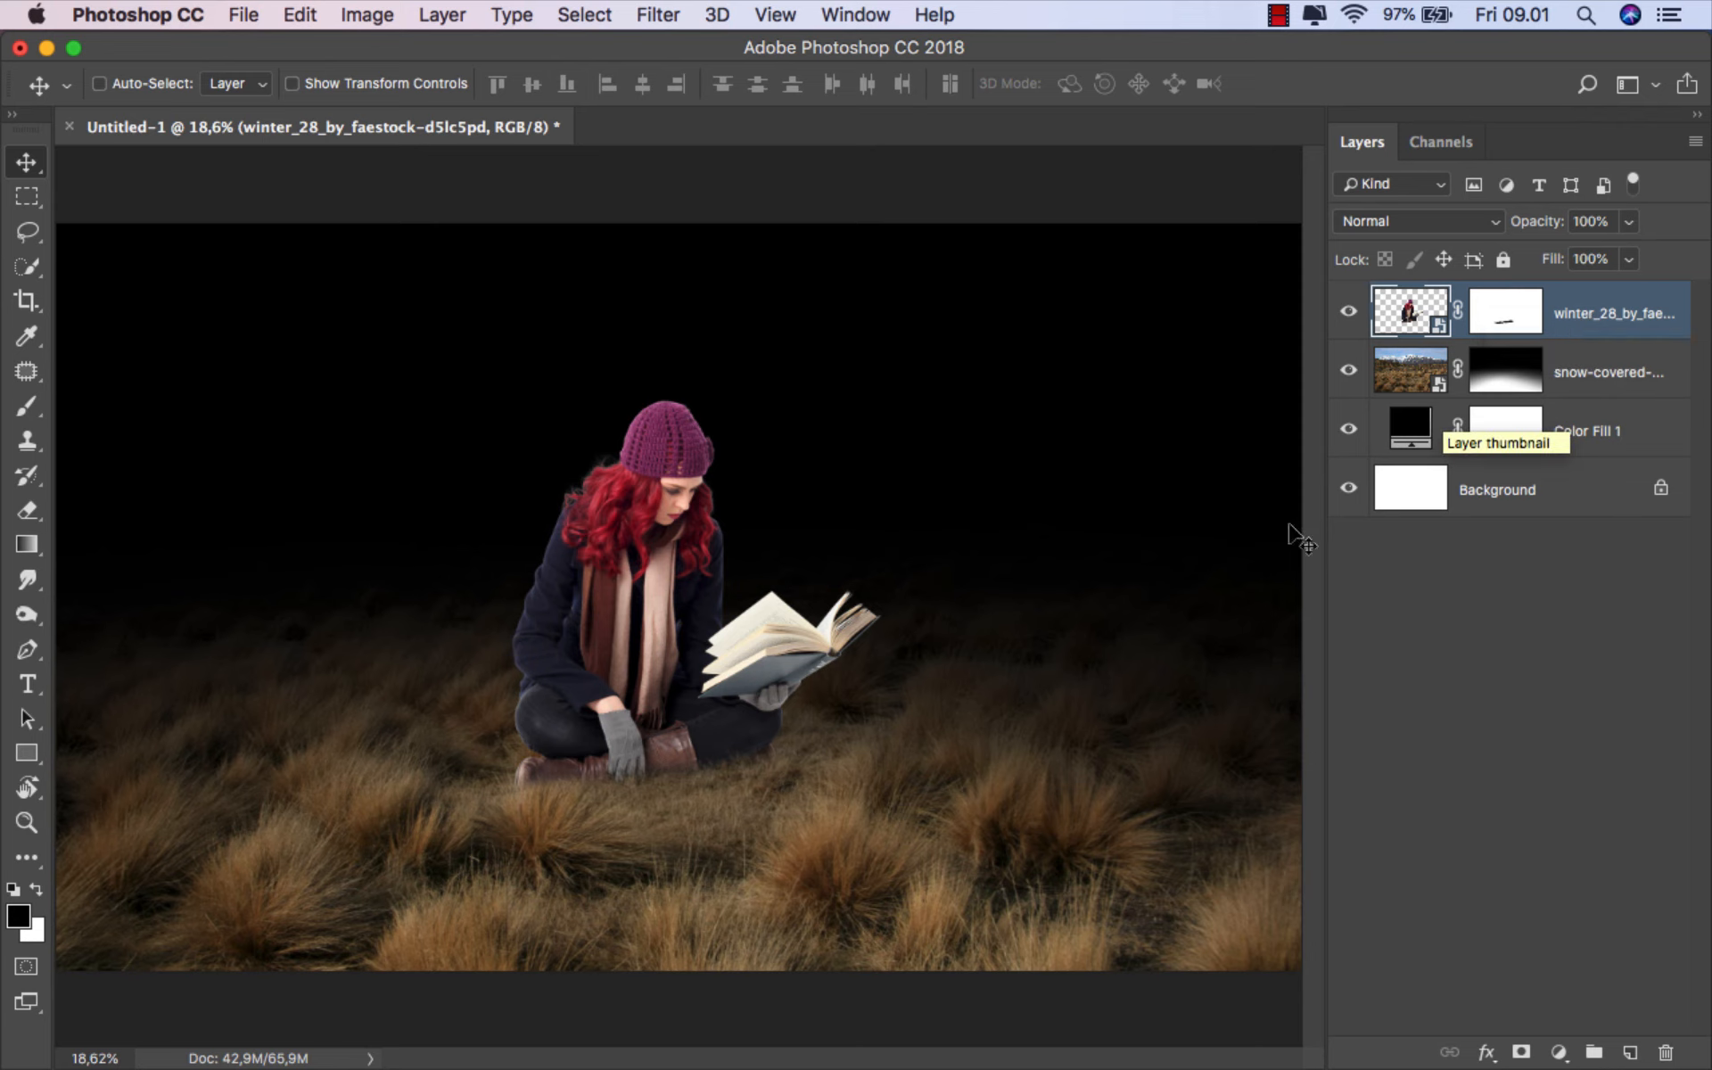
mouse_move(682, 1055)
left_click(627, 1008)
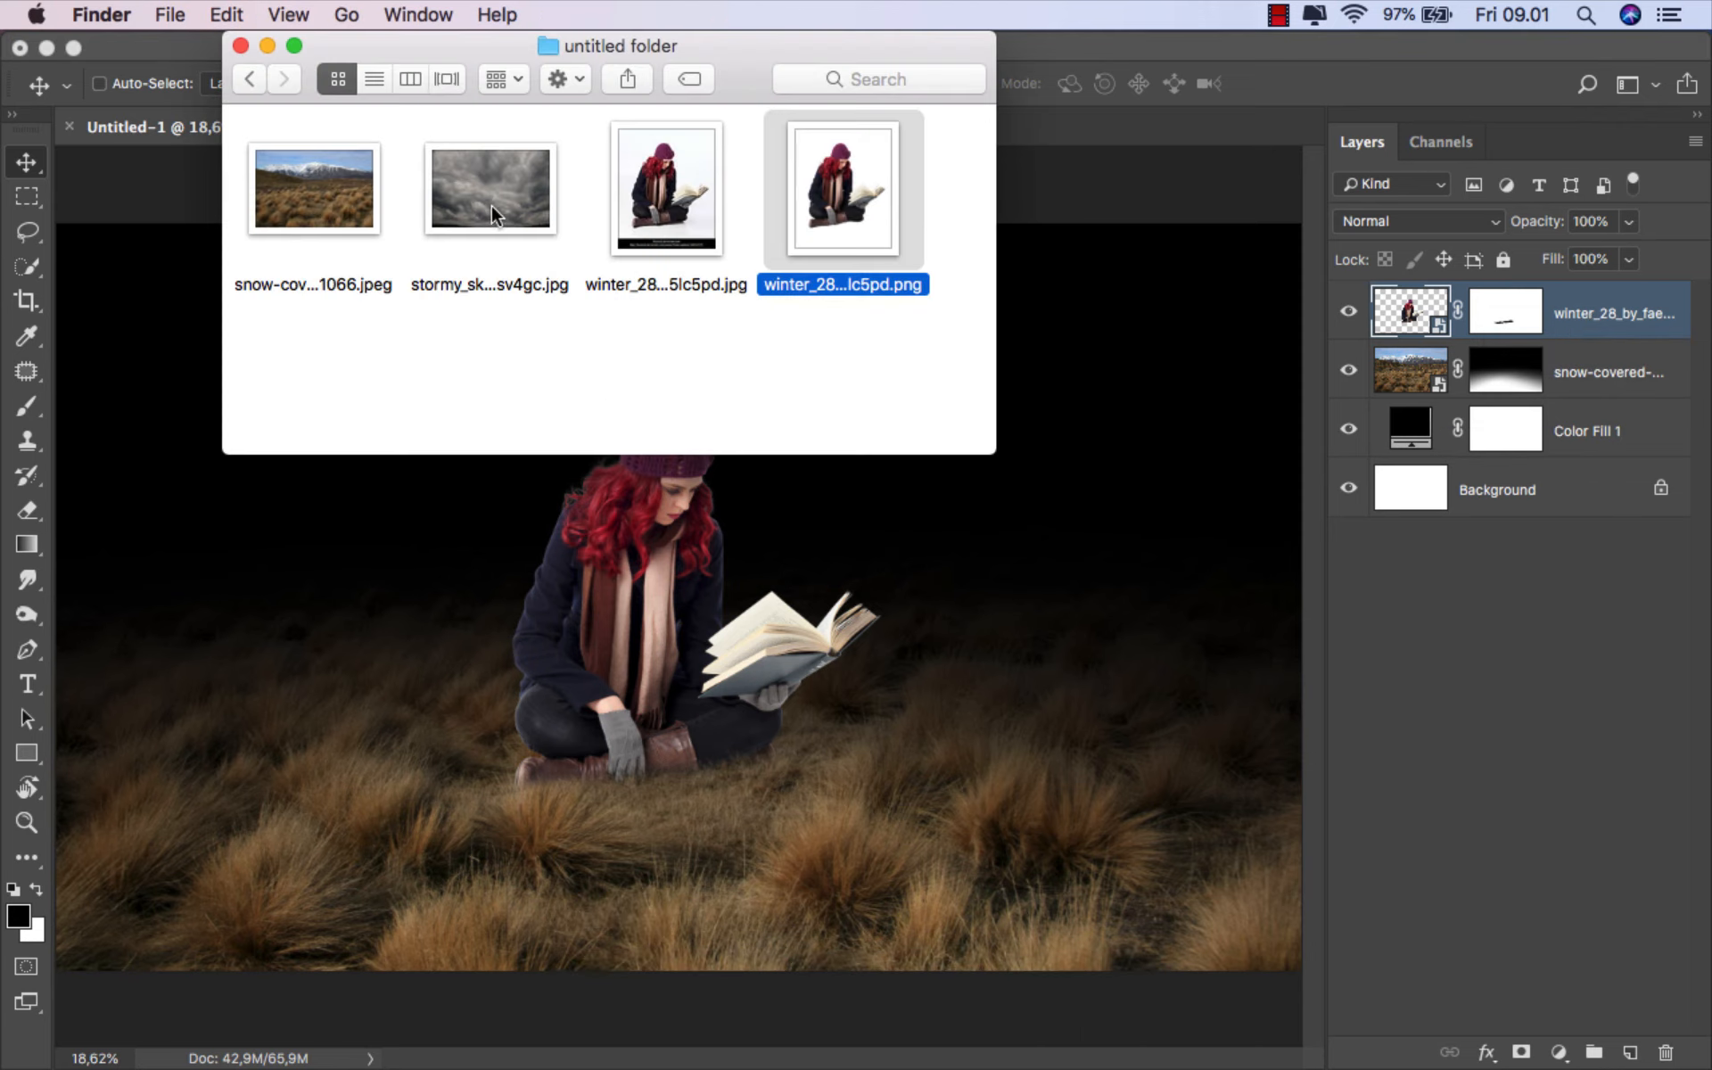
left_click_drag(490, 189, 639, 759)
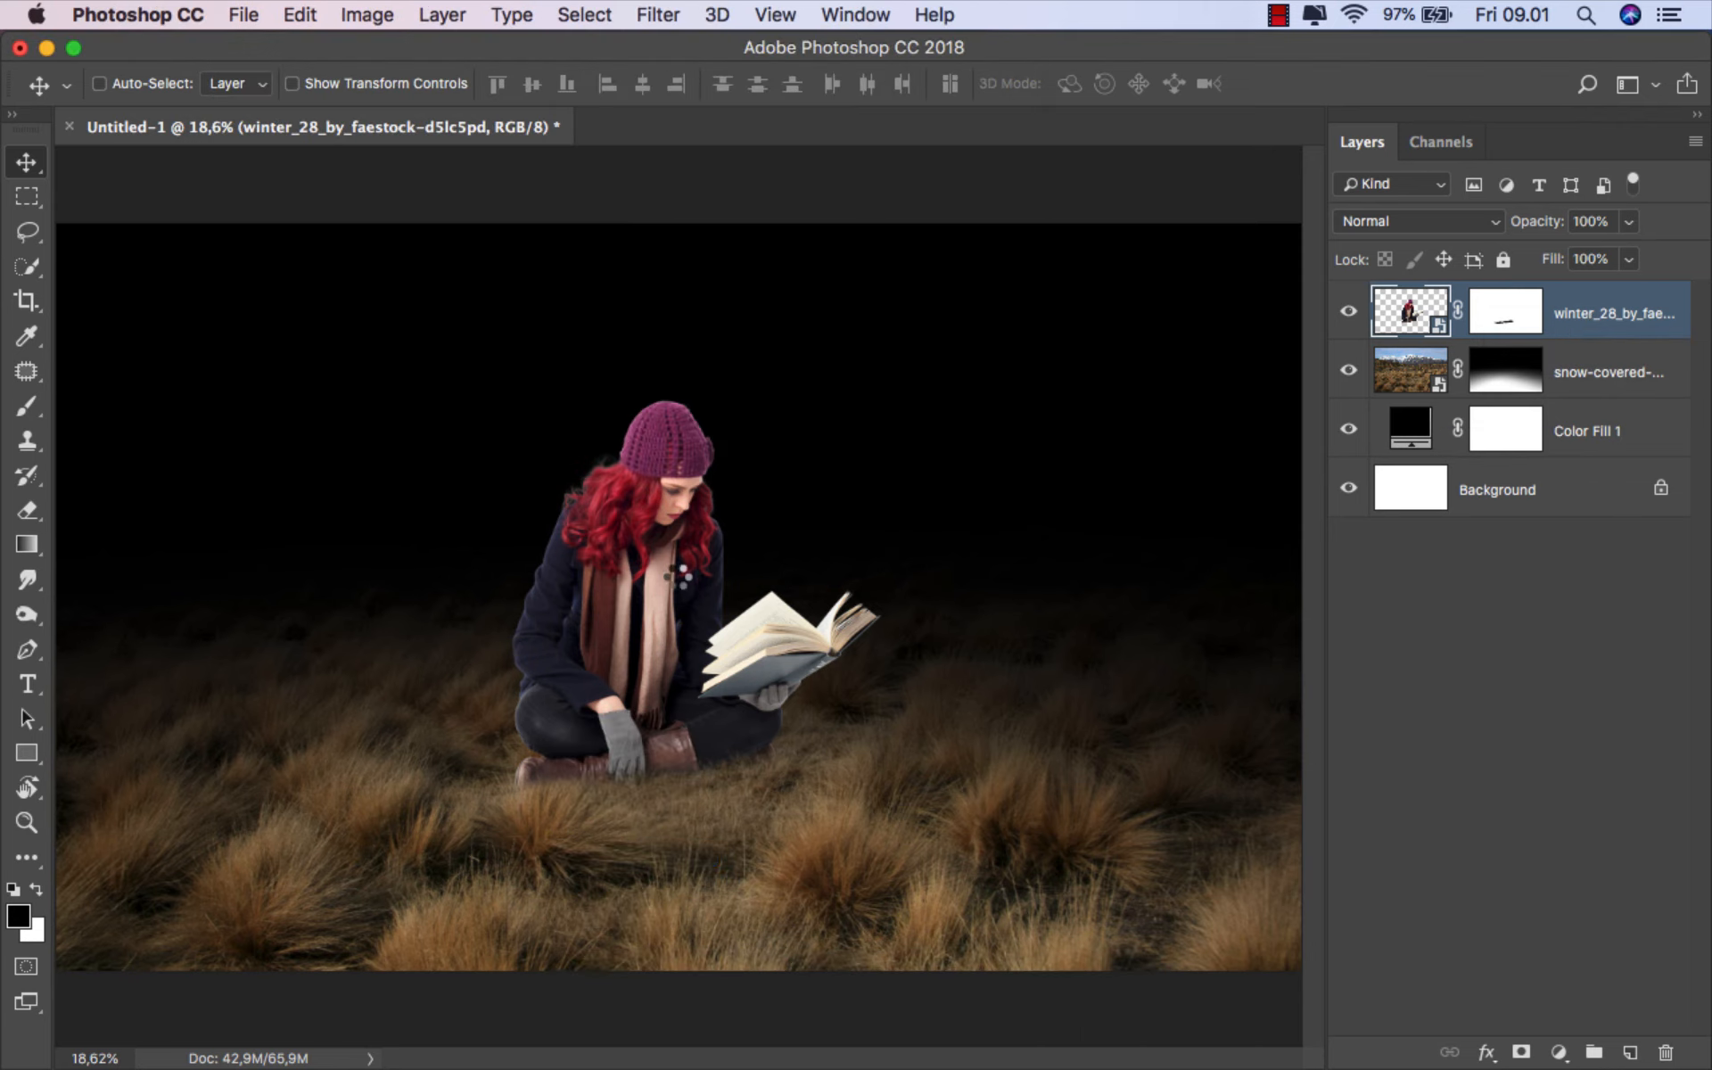
scroll(727, 633, "down", 2)
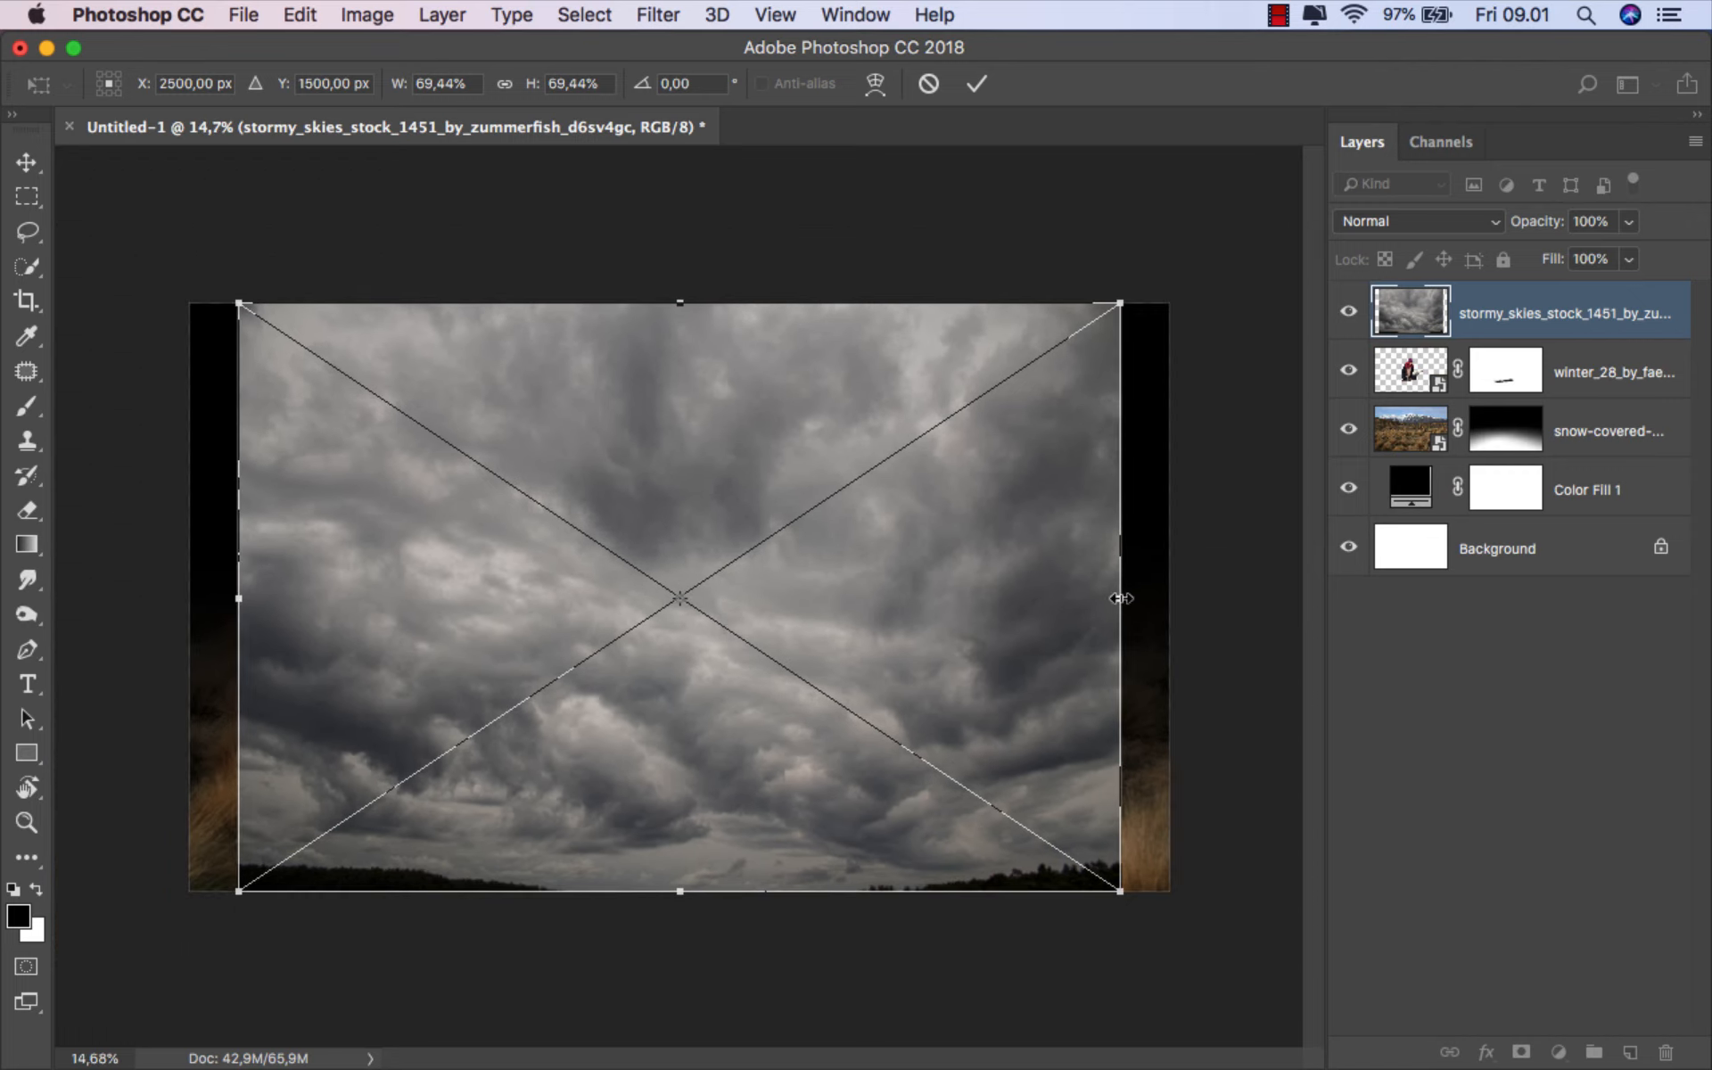
left_click_drag(1121, 598, 1165, 598)
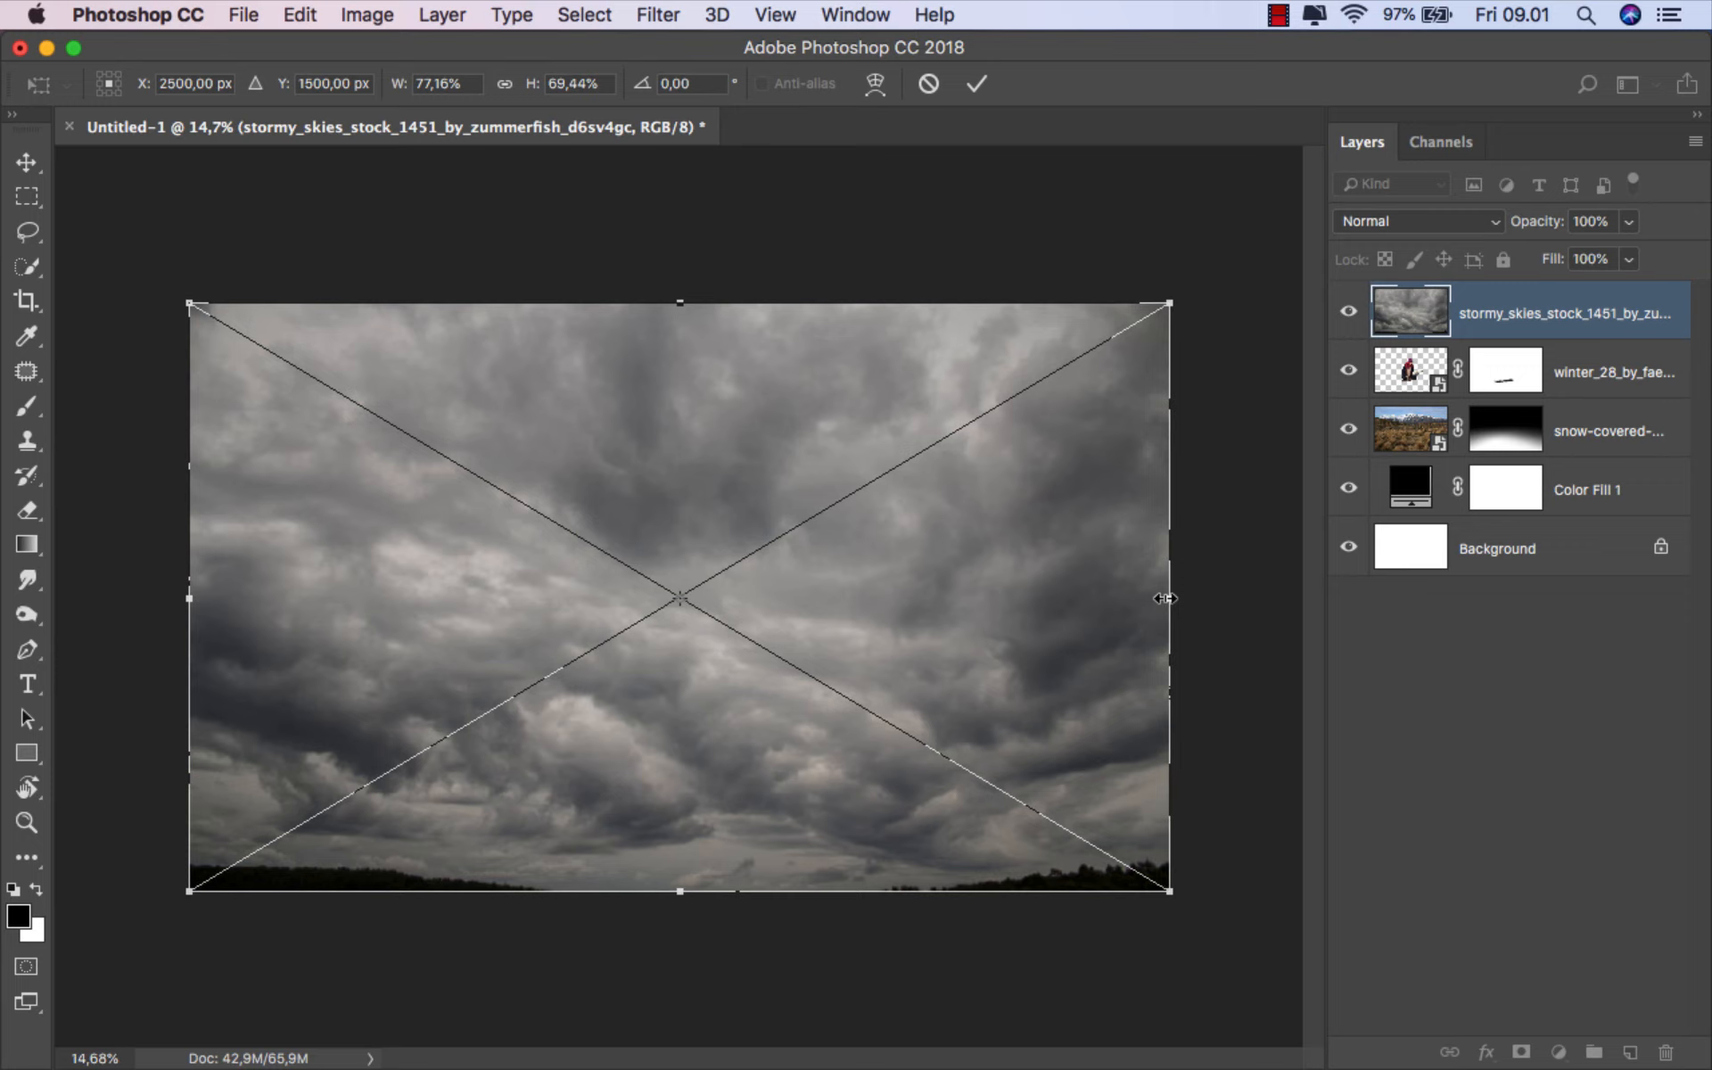
left_click(976, 83)
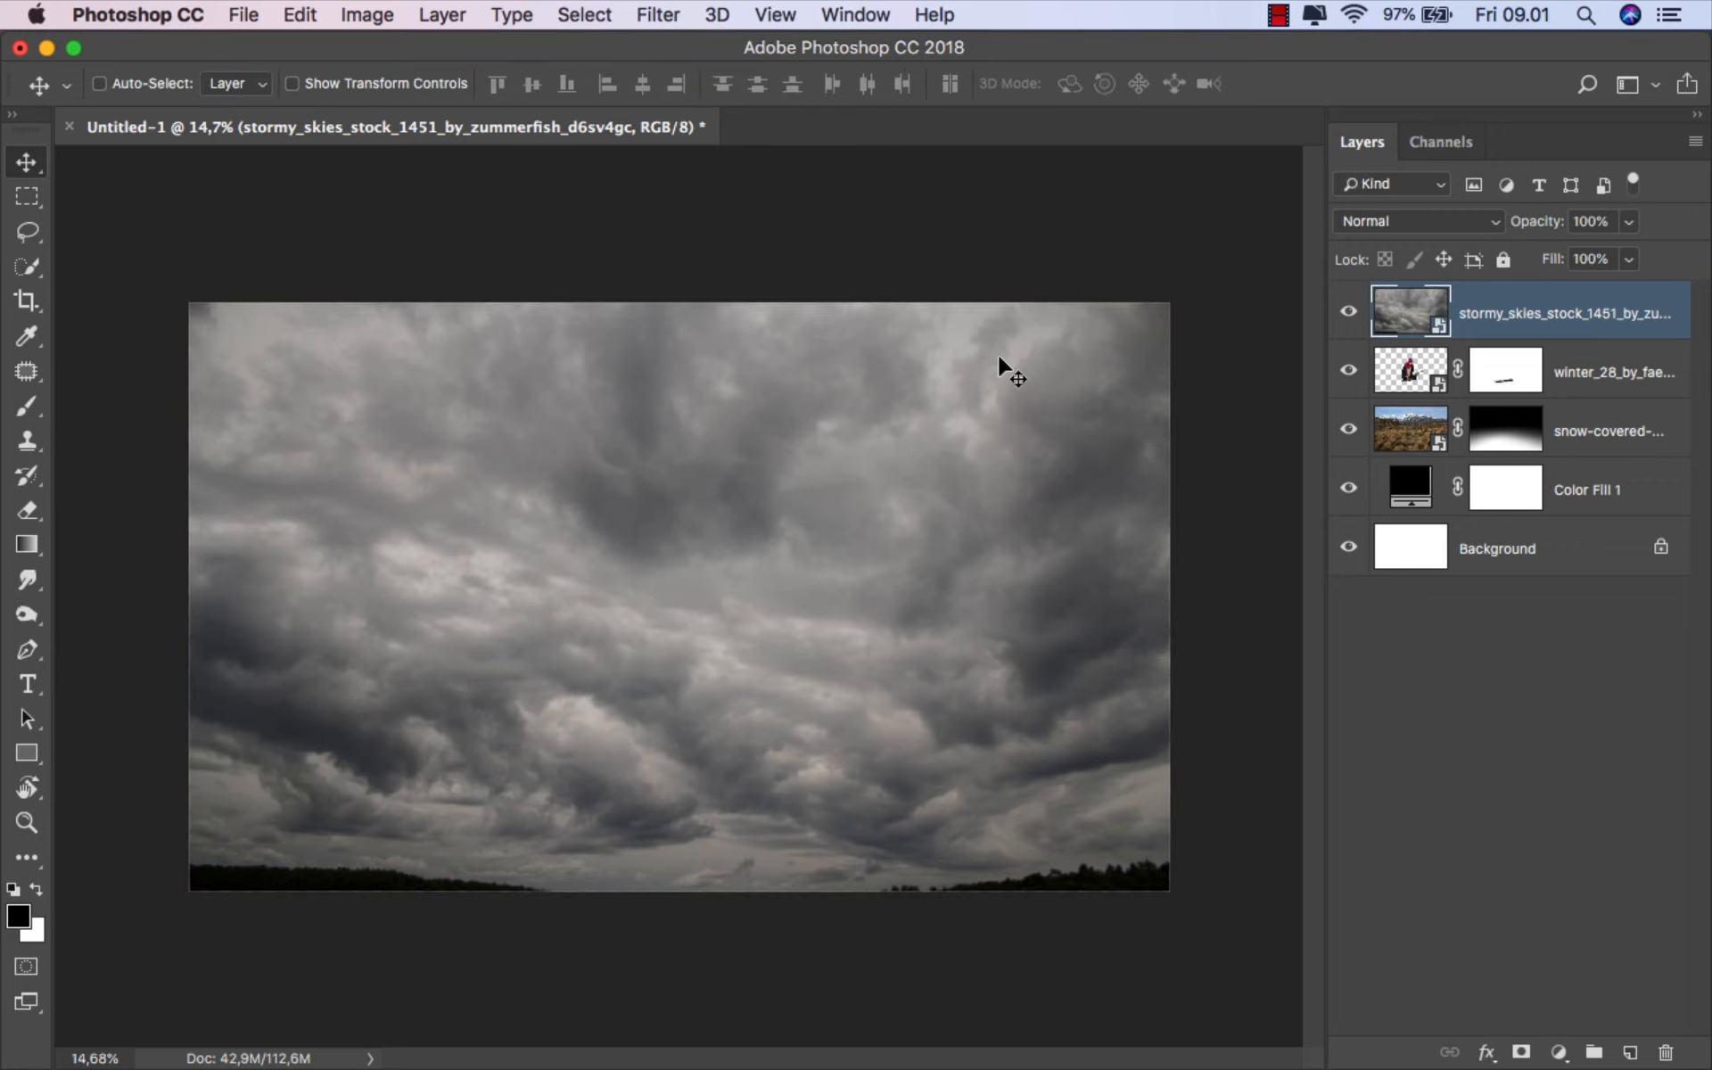
- Move the stormy sky layer beneath the grass field layer and reduce its opacity to 39%
left_click_drag(1513, 319, 1502, 466)
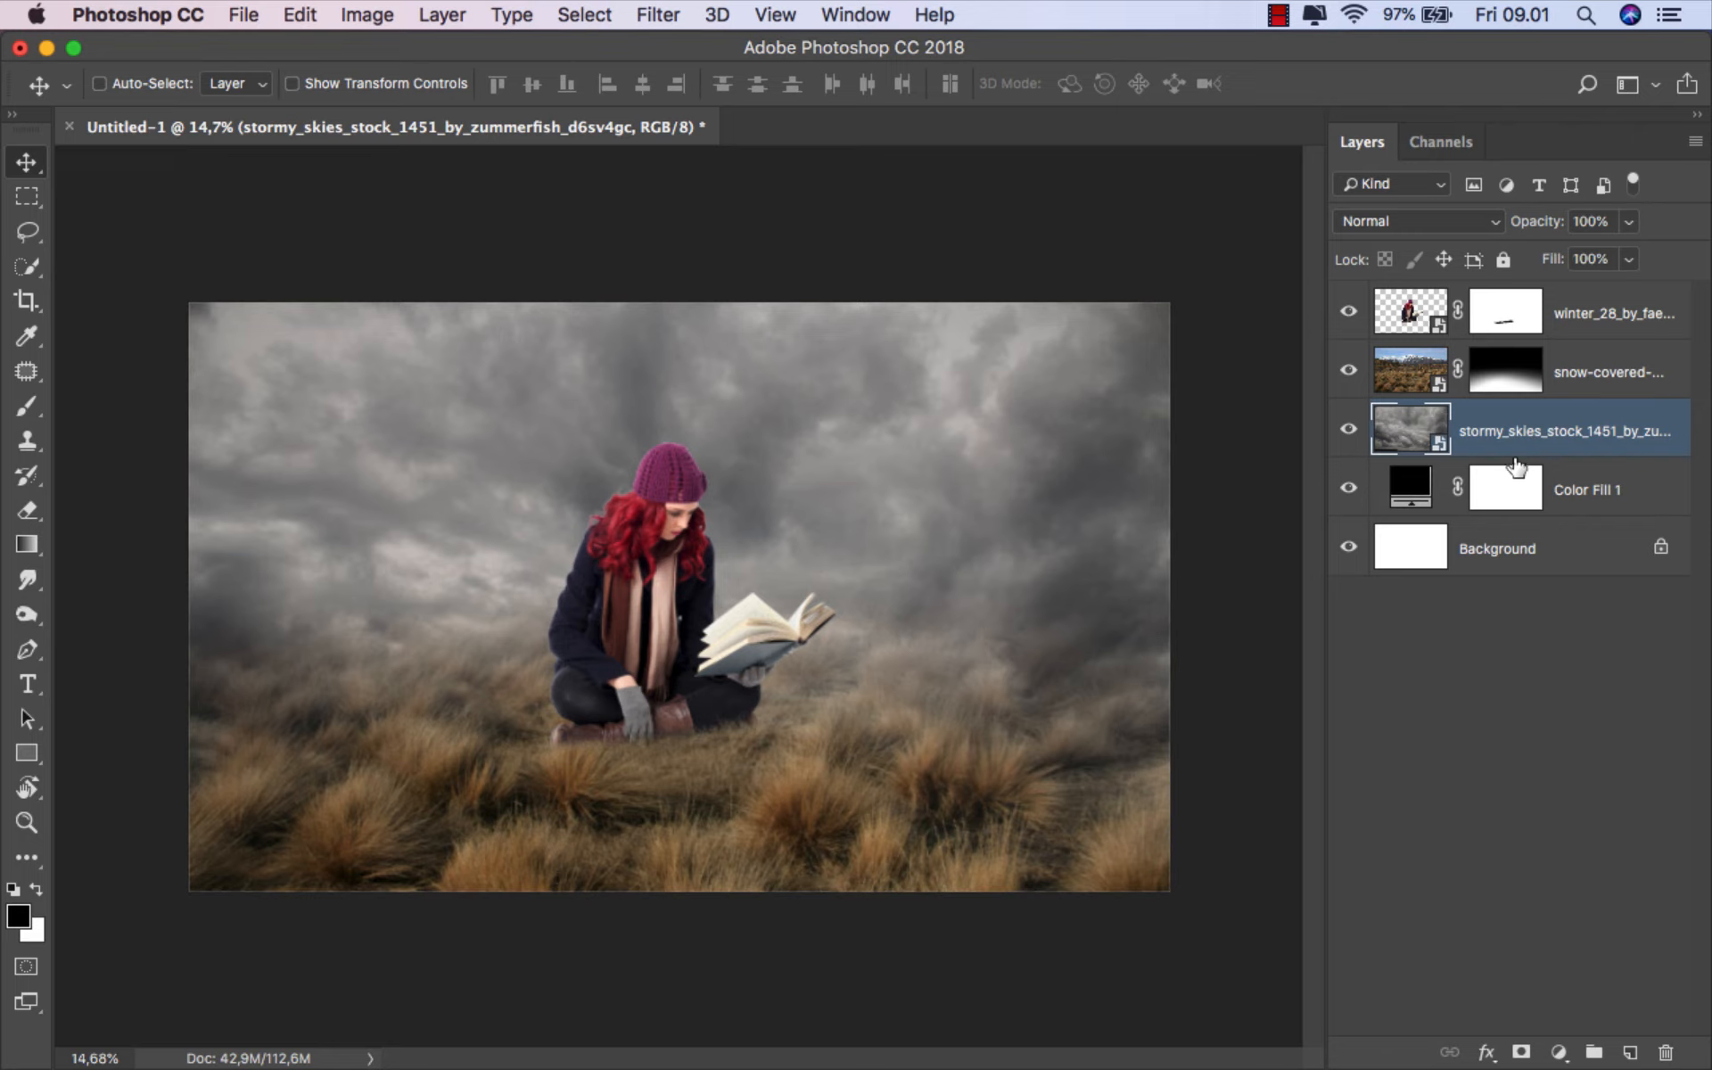
left_click(1626, 224)
left_click_drag(1627, 254, 1549, 254)
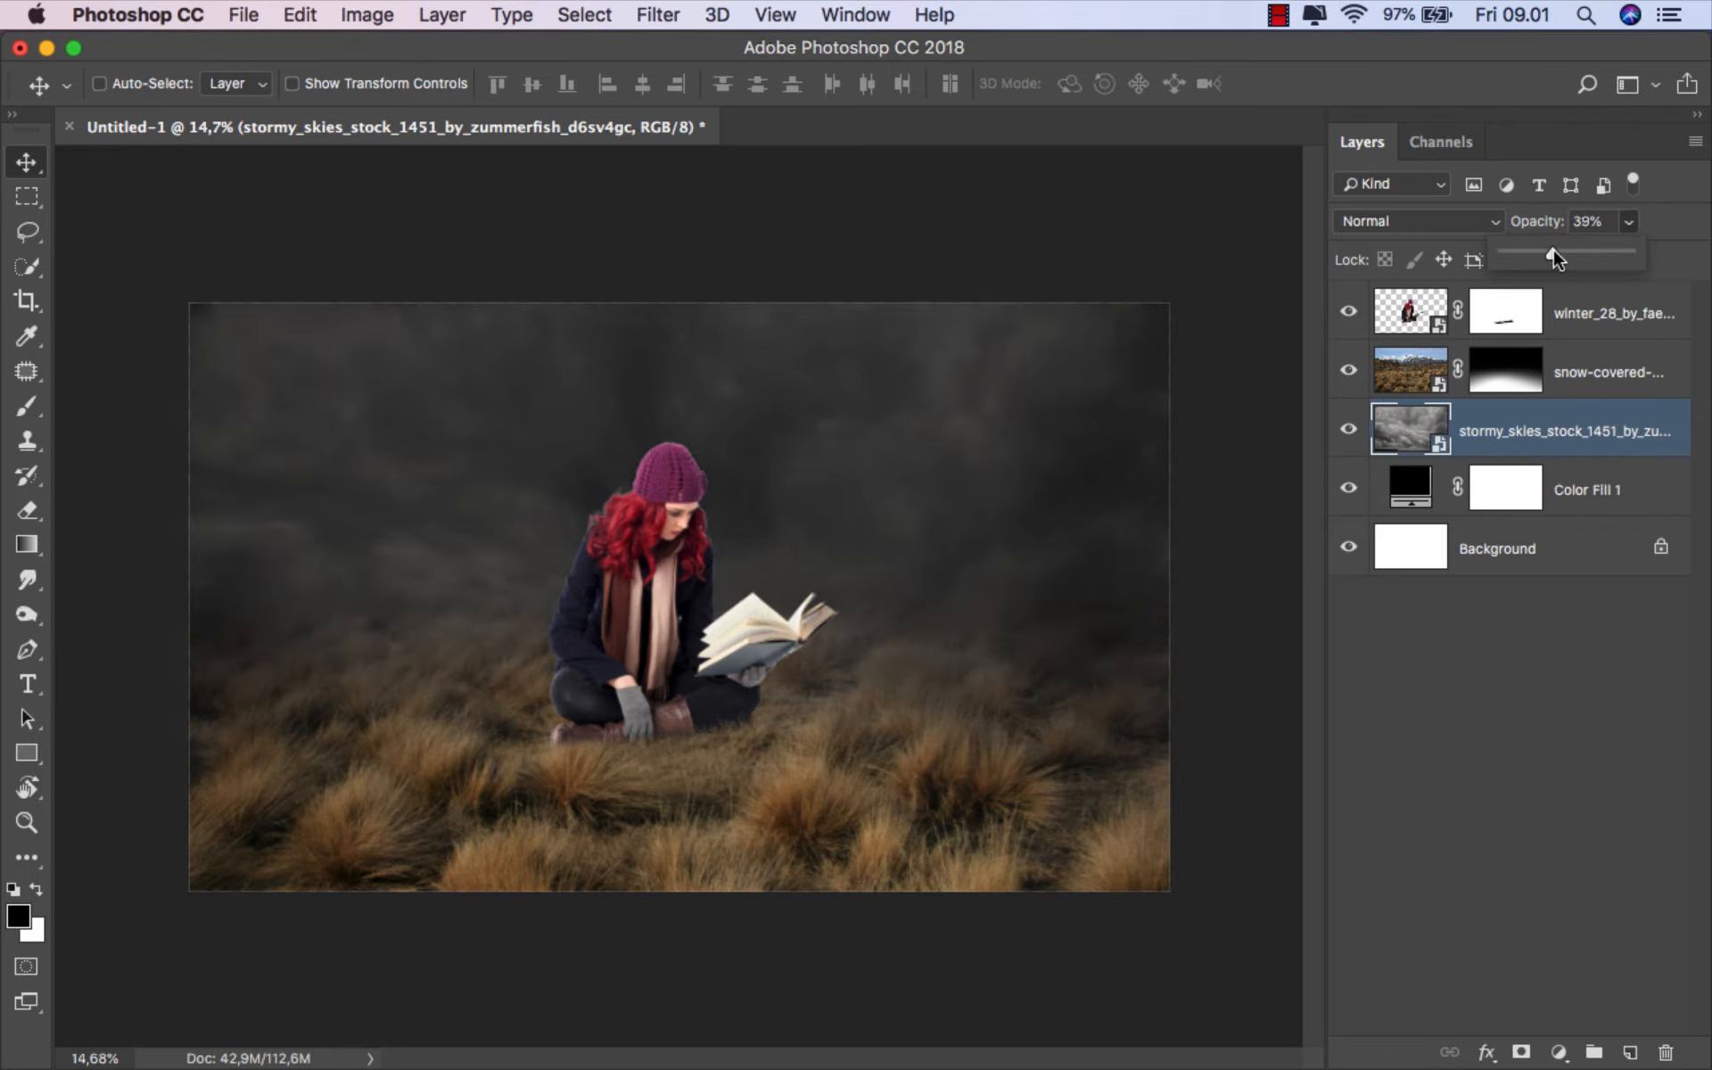
left_click(1516, 434)
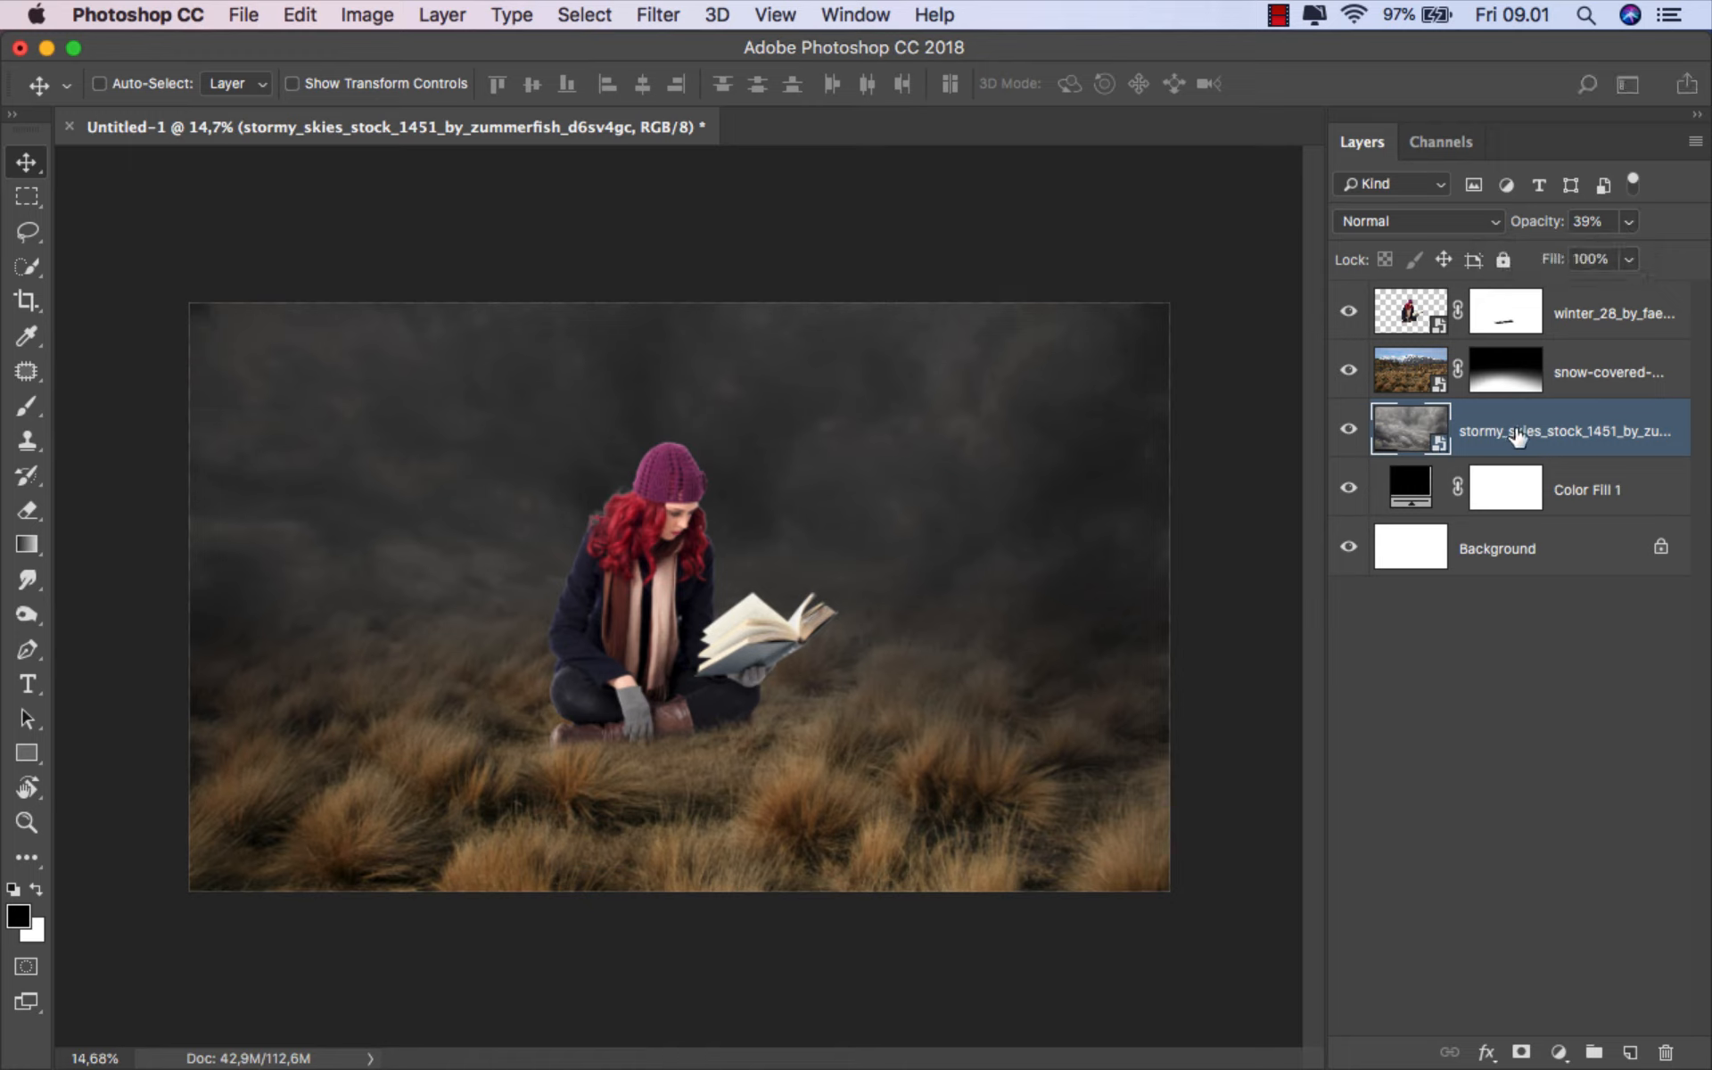
- Reposition the woman slightly to the right and down on the grass
left_click(1623, 316)
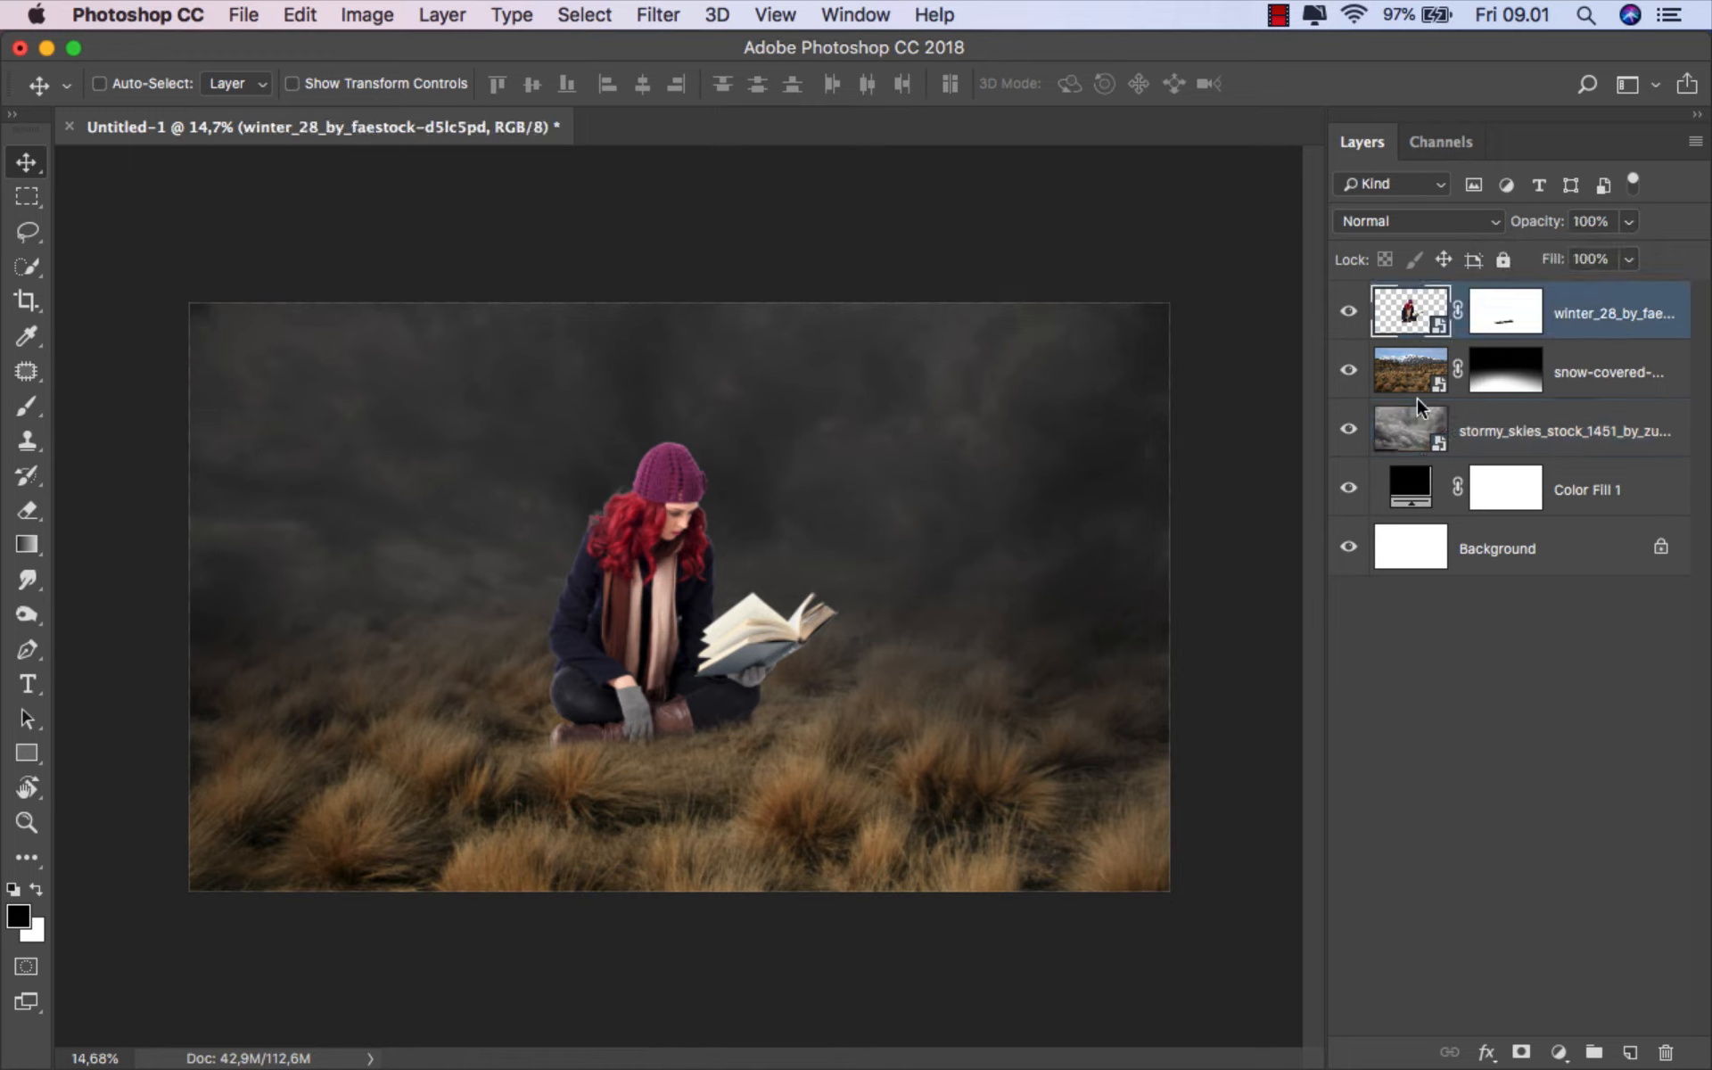
left_click_drag(675, 581, 693, 589)
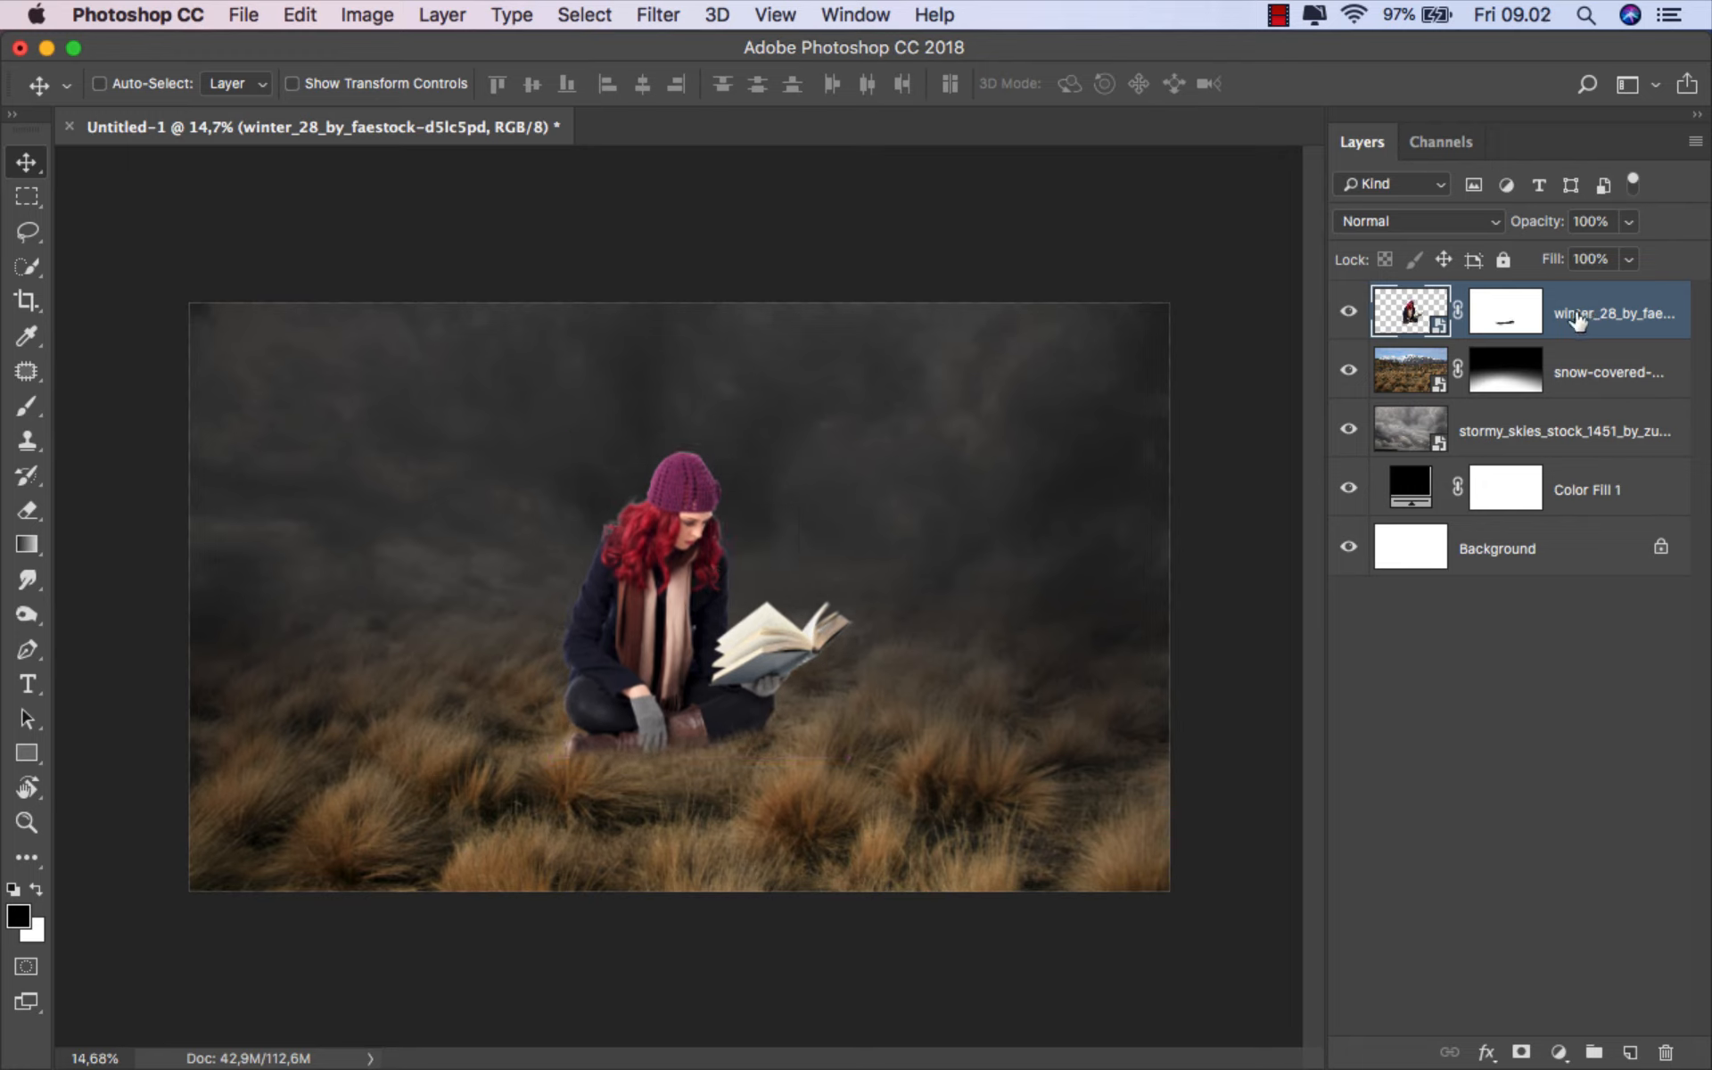
- Add a layer mask to the stormy sky layer and set the Gradient tool's opacity to 19%
left_click(1503, 426)
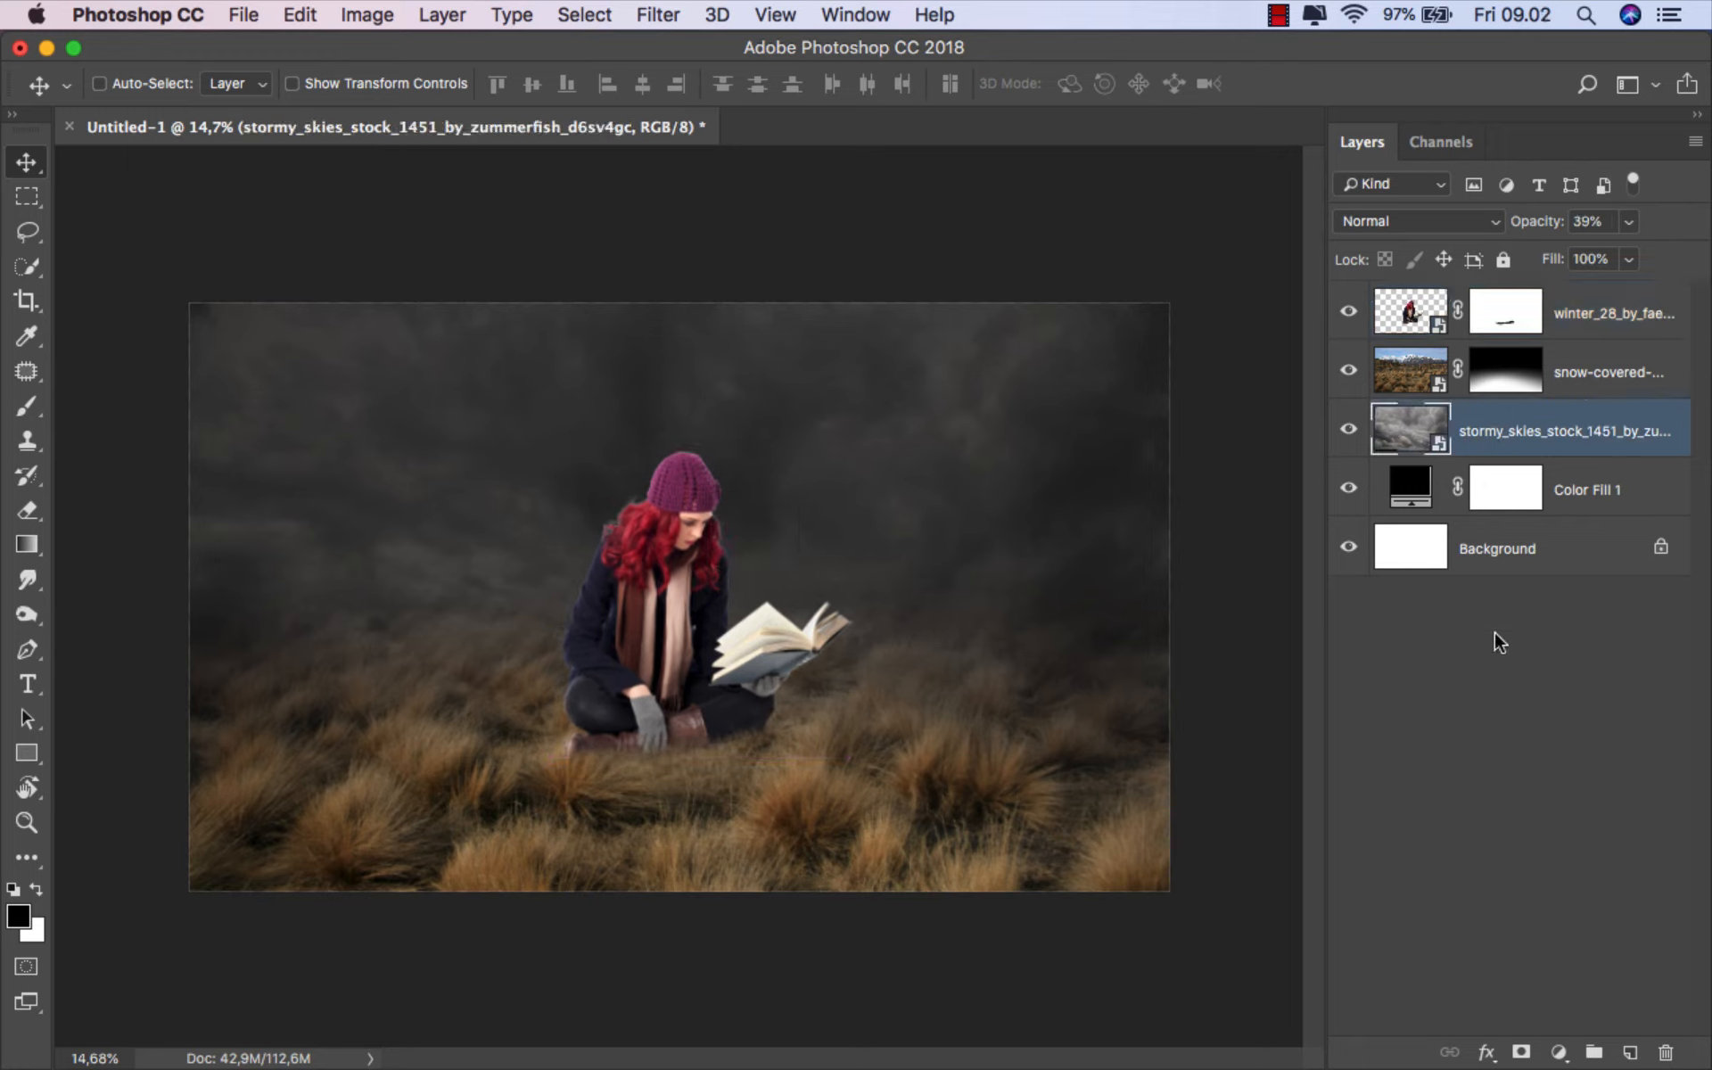
left_click(1515, 1052)
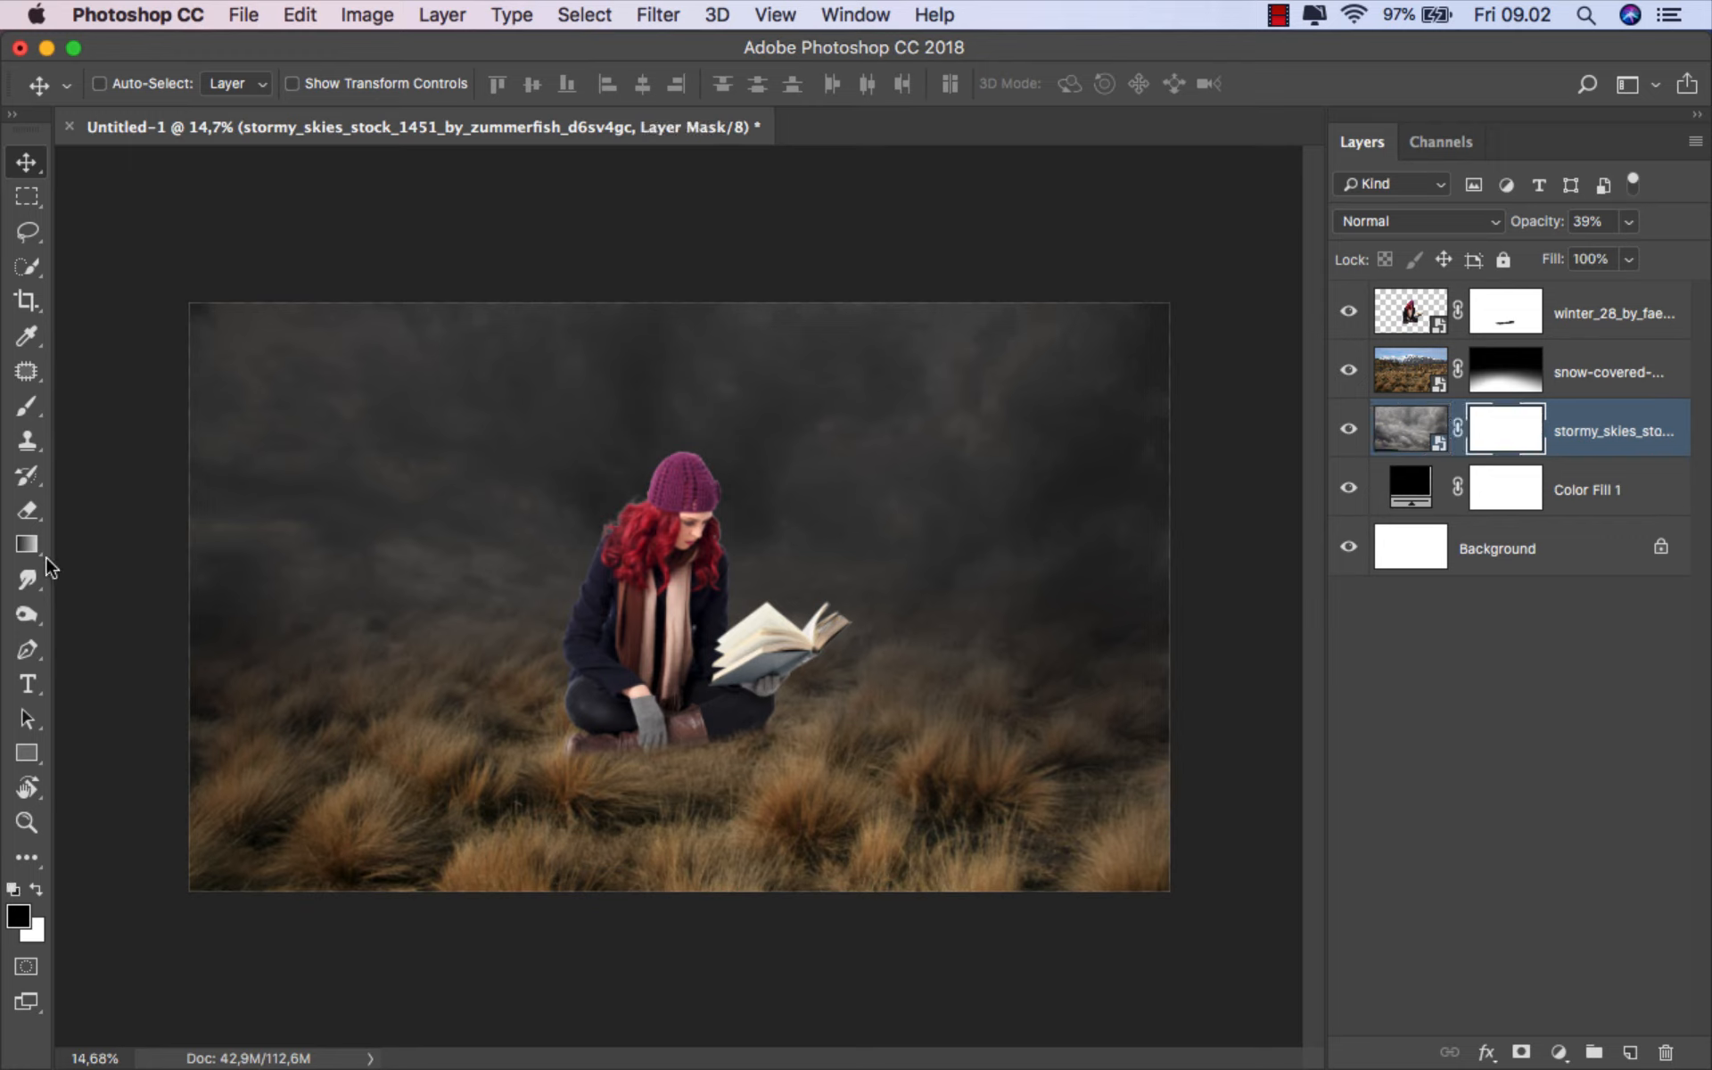
left_click(26, 544)
left_click(134, 542)
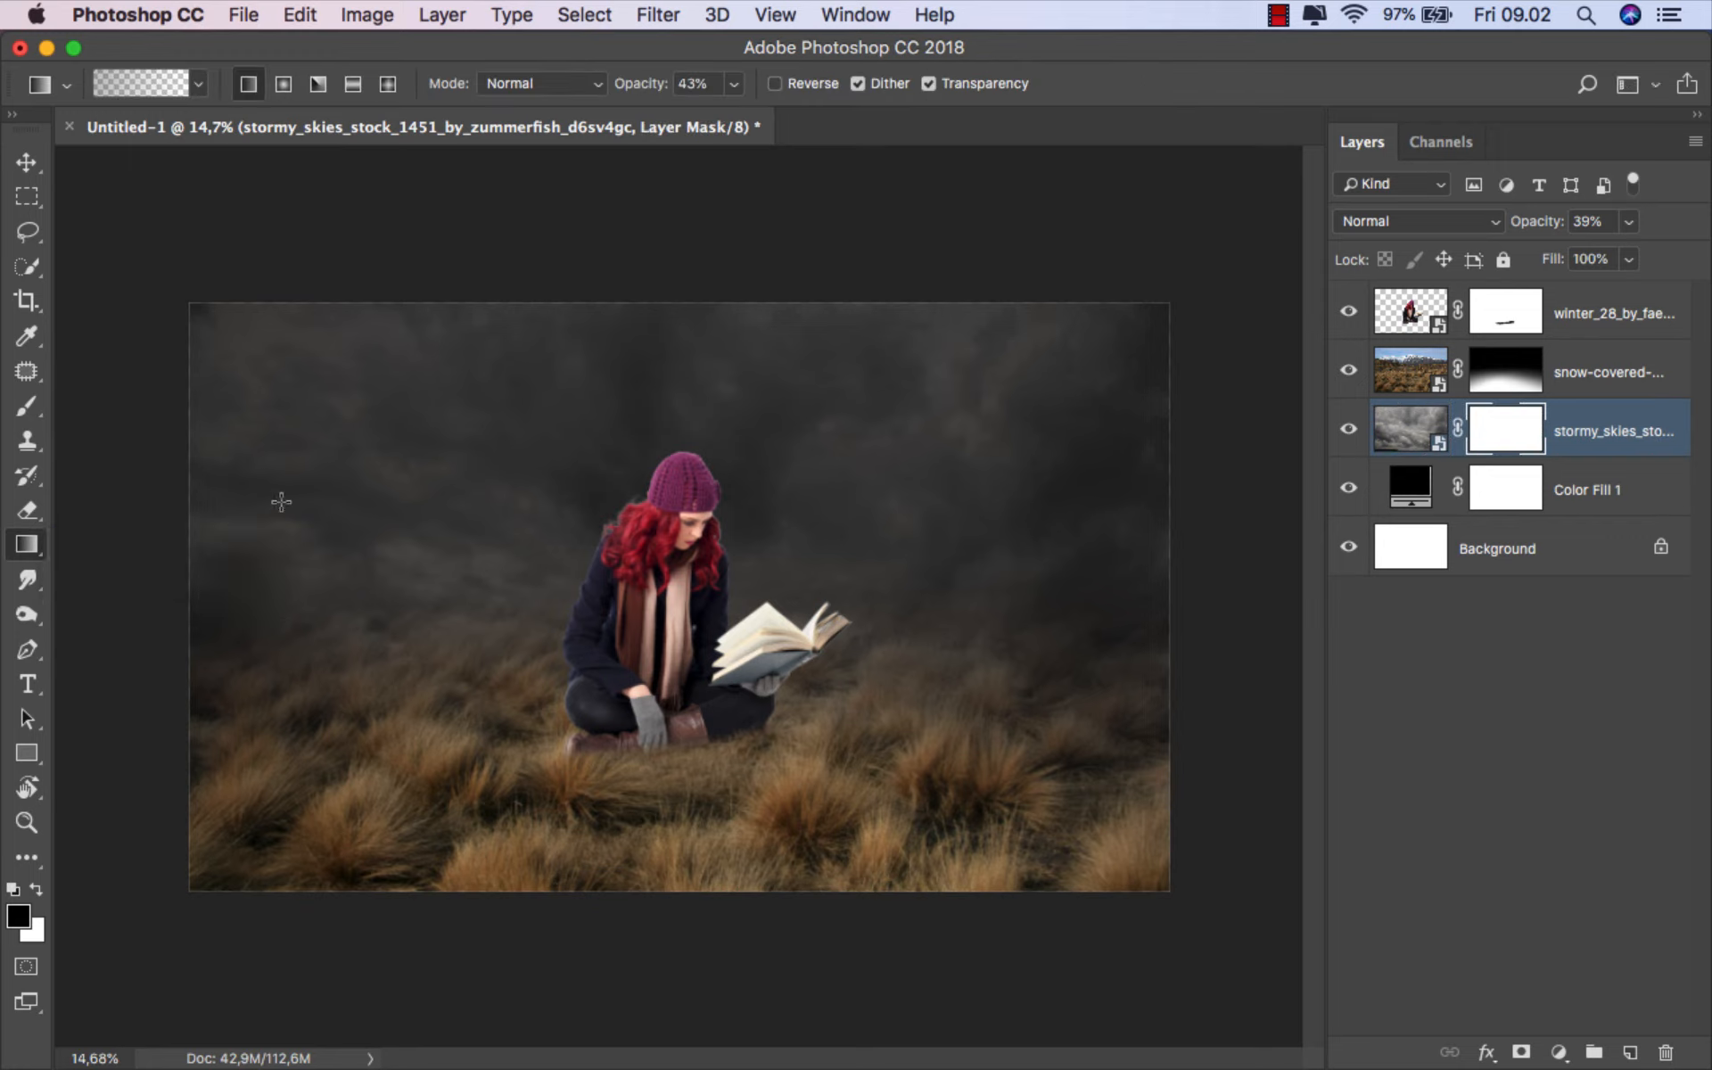
left_click(735, 83)
left_click(701, 114)
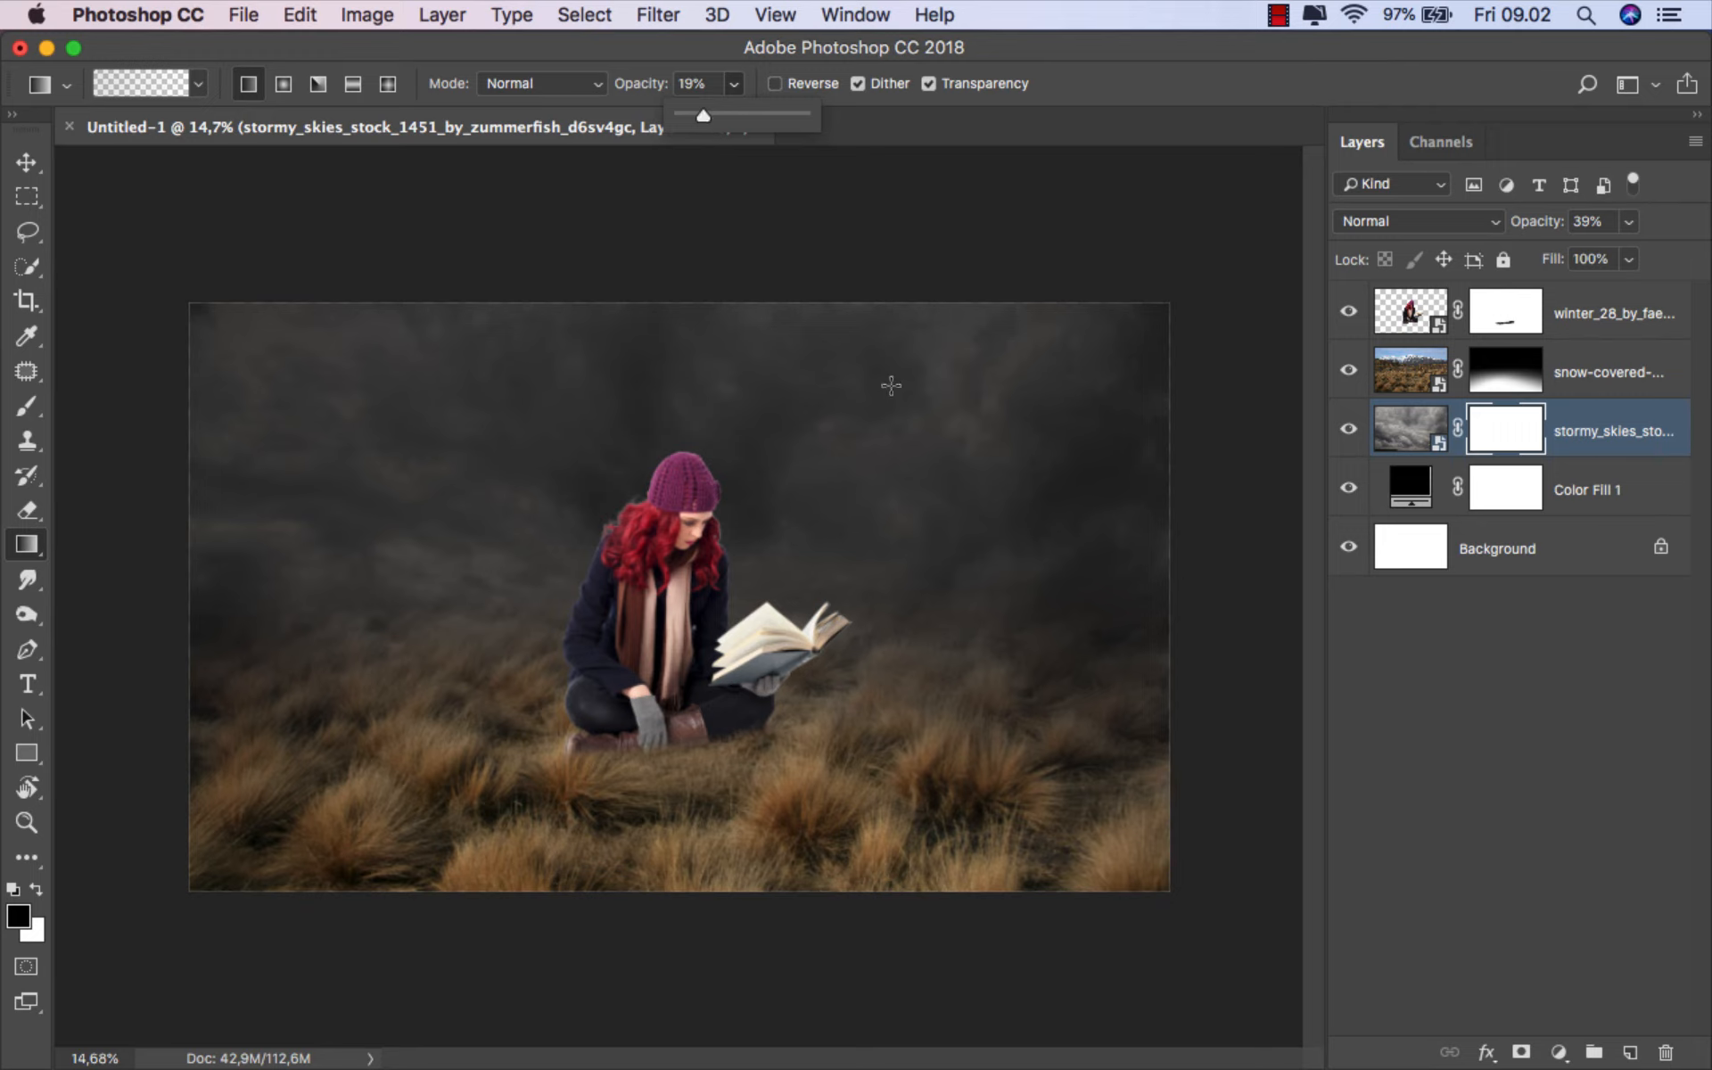
- Darken the sky's edges by drawing black-to-transparent gradients on its mask from both sides, the top and both upper corners
left_click(1163, 617)
left_click_drag(1162, 617, 705, 615)
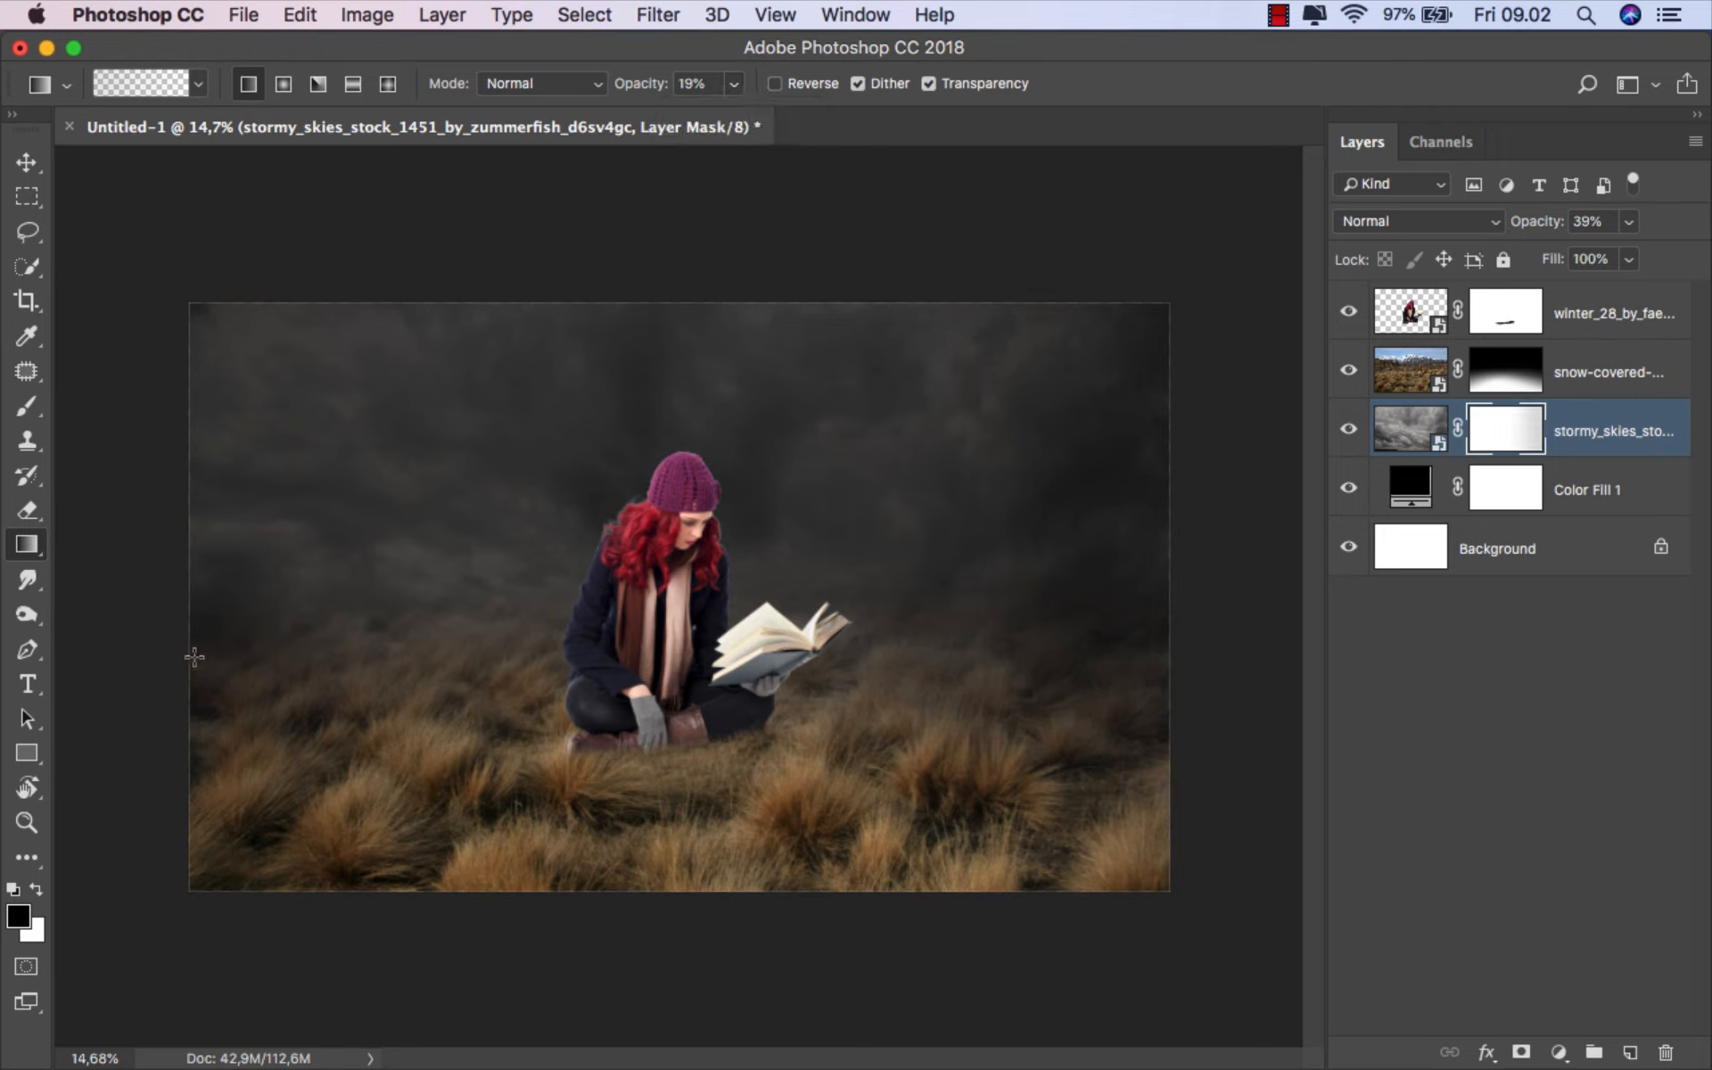
left_click_drag(312, 634, 682, 633)
left_click_drag(647, 275, 648, 615)
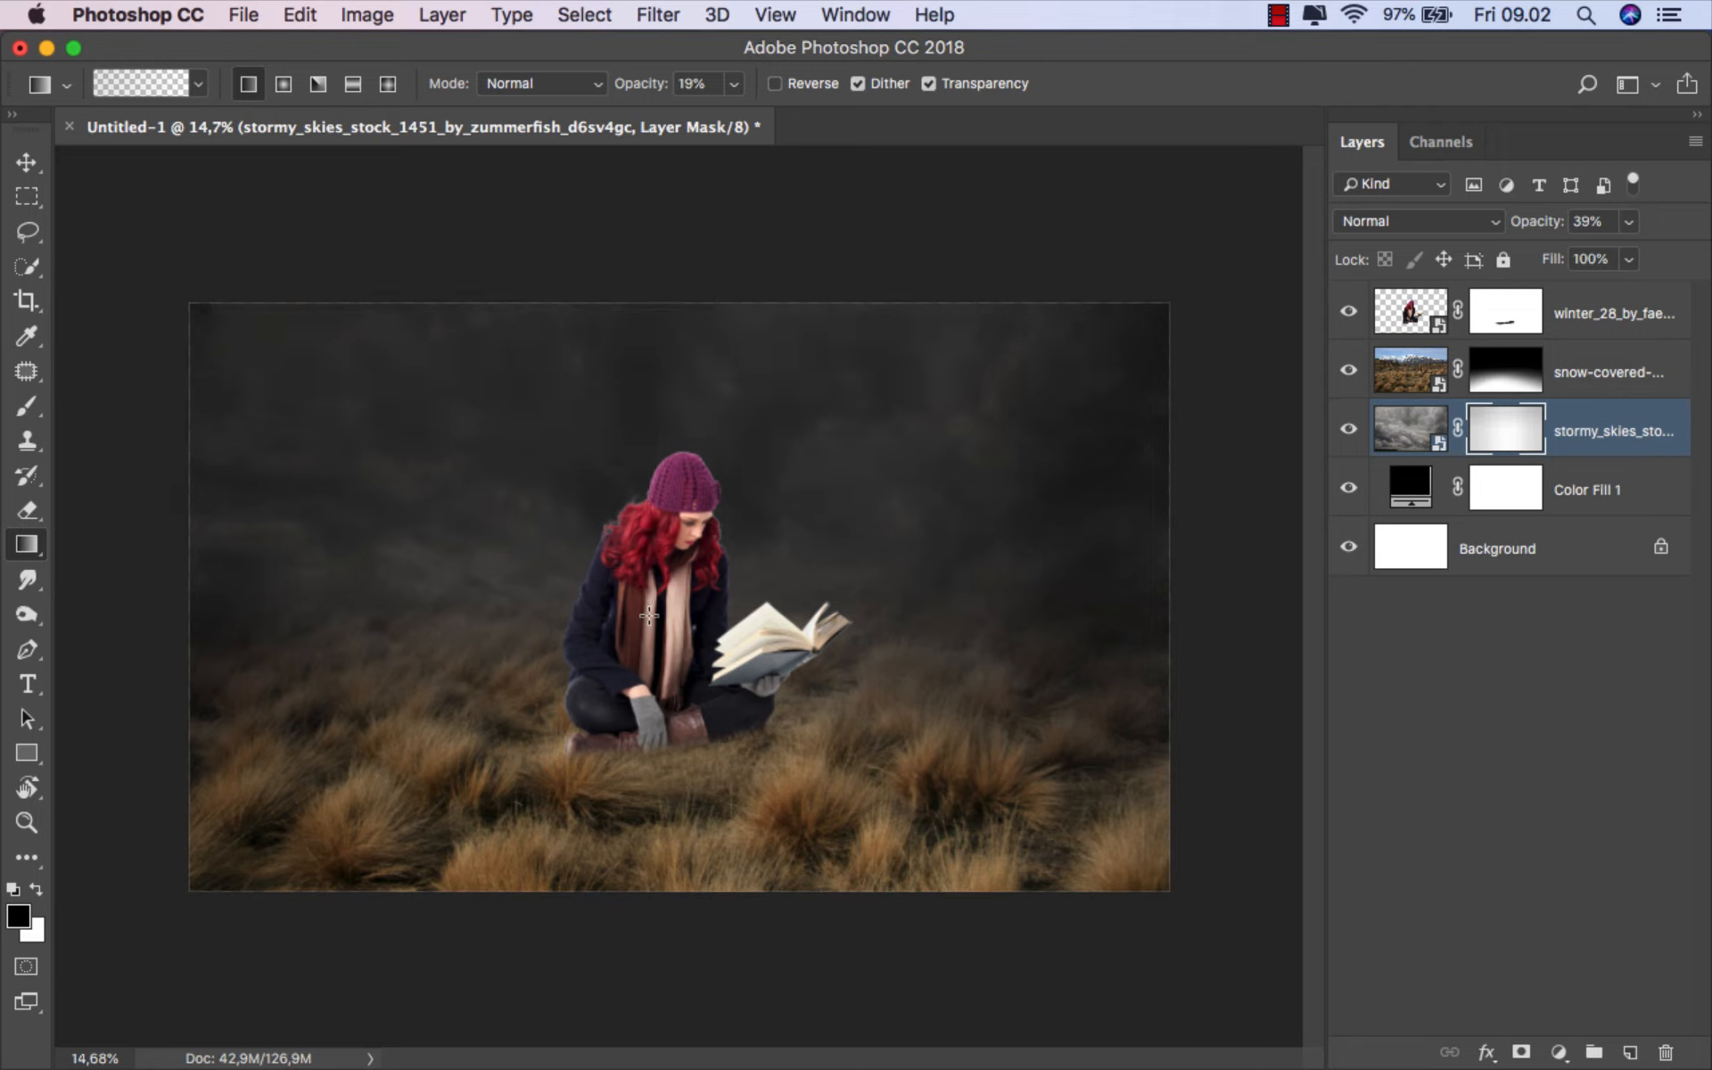
left_click_drag(131, 266, 553, 571)
left_click_drag(1182, 299, 845, 582)
left_click(1409, 428)
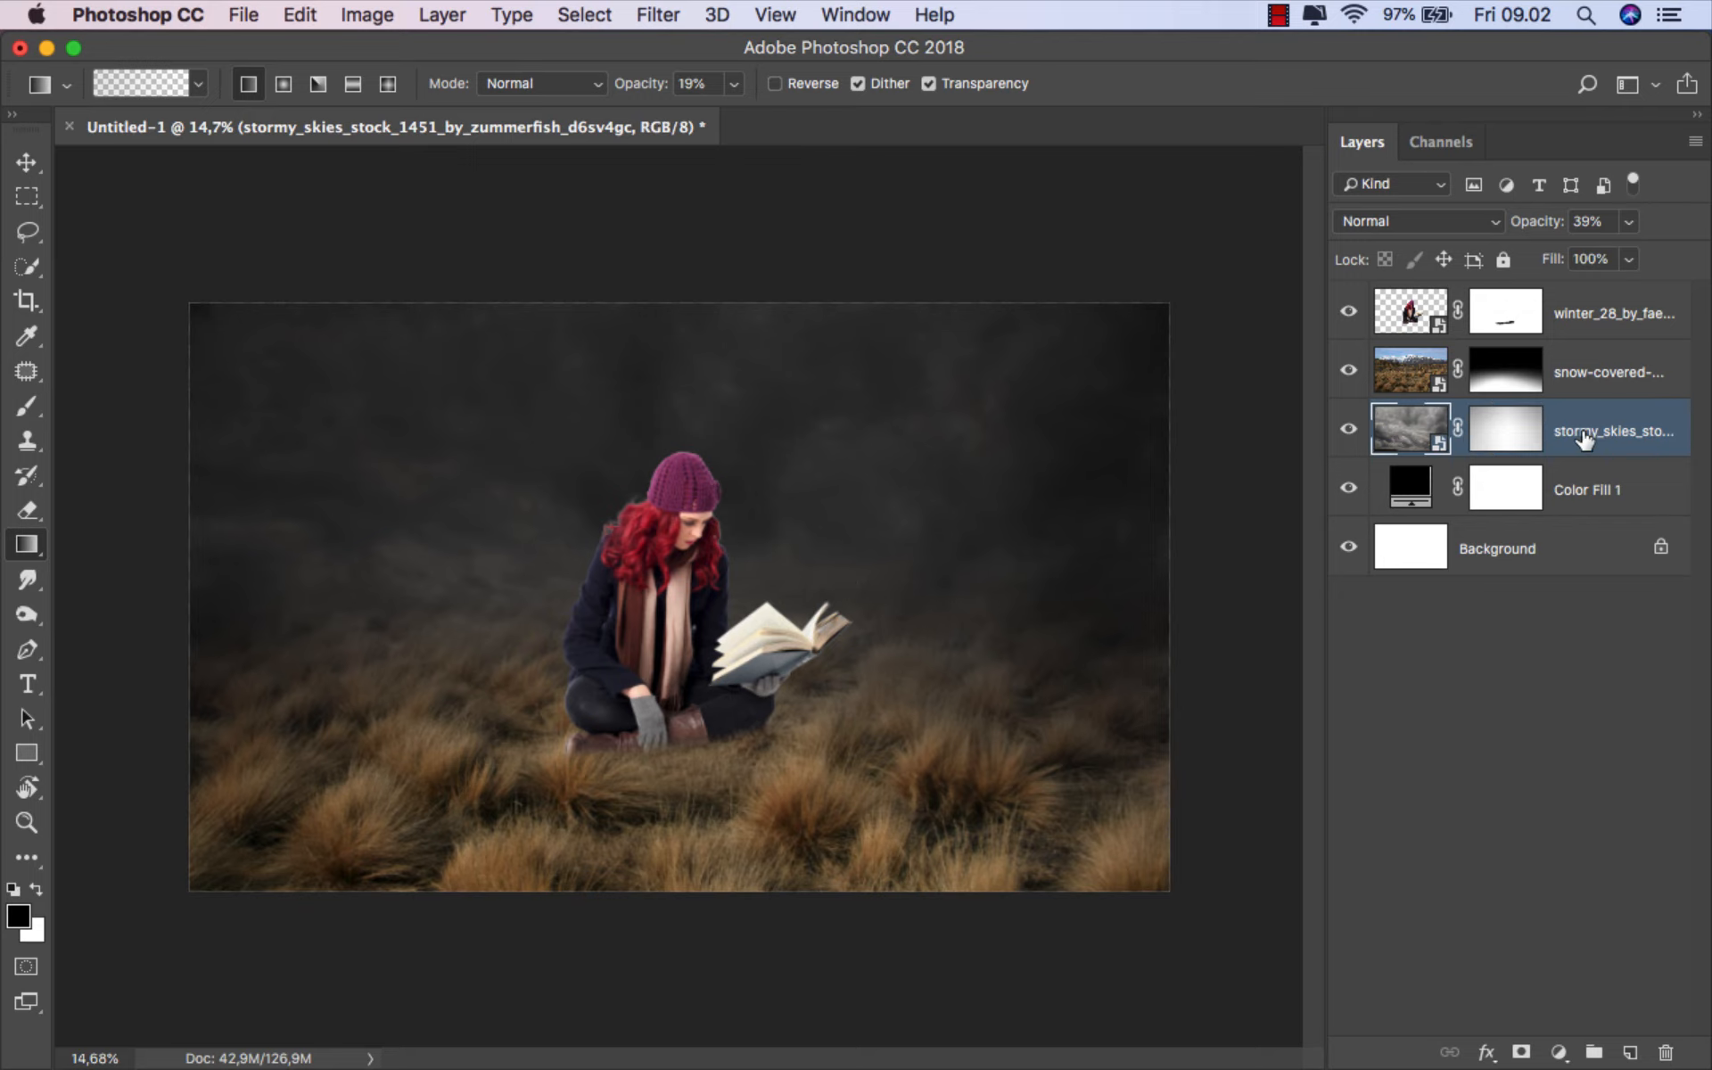
key("v")
scroll(903, 657, "up", 3)
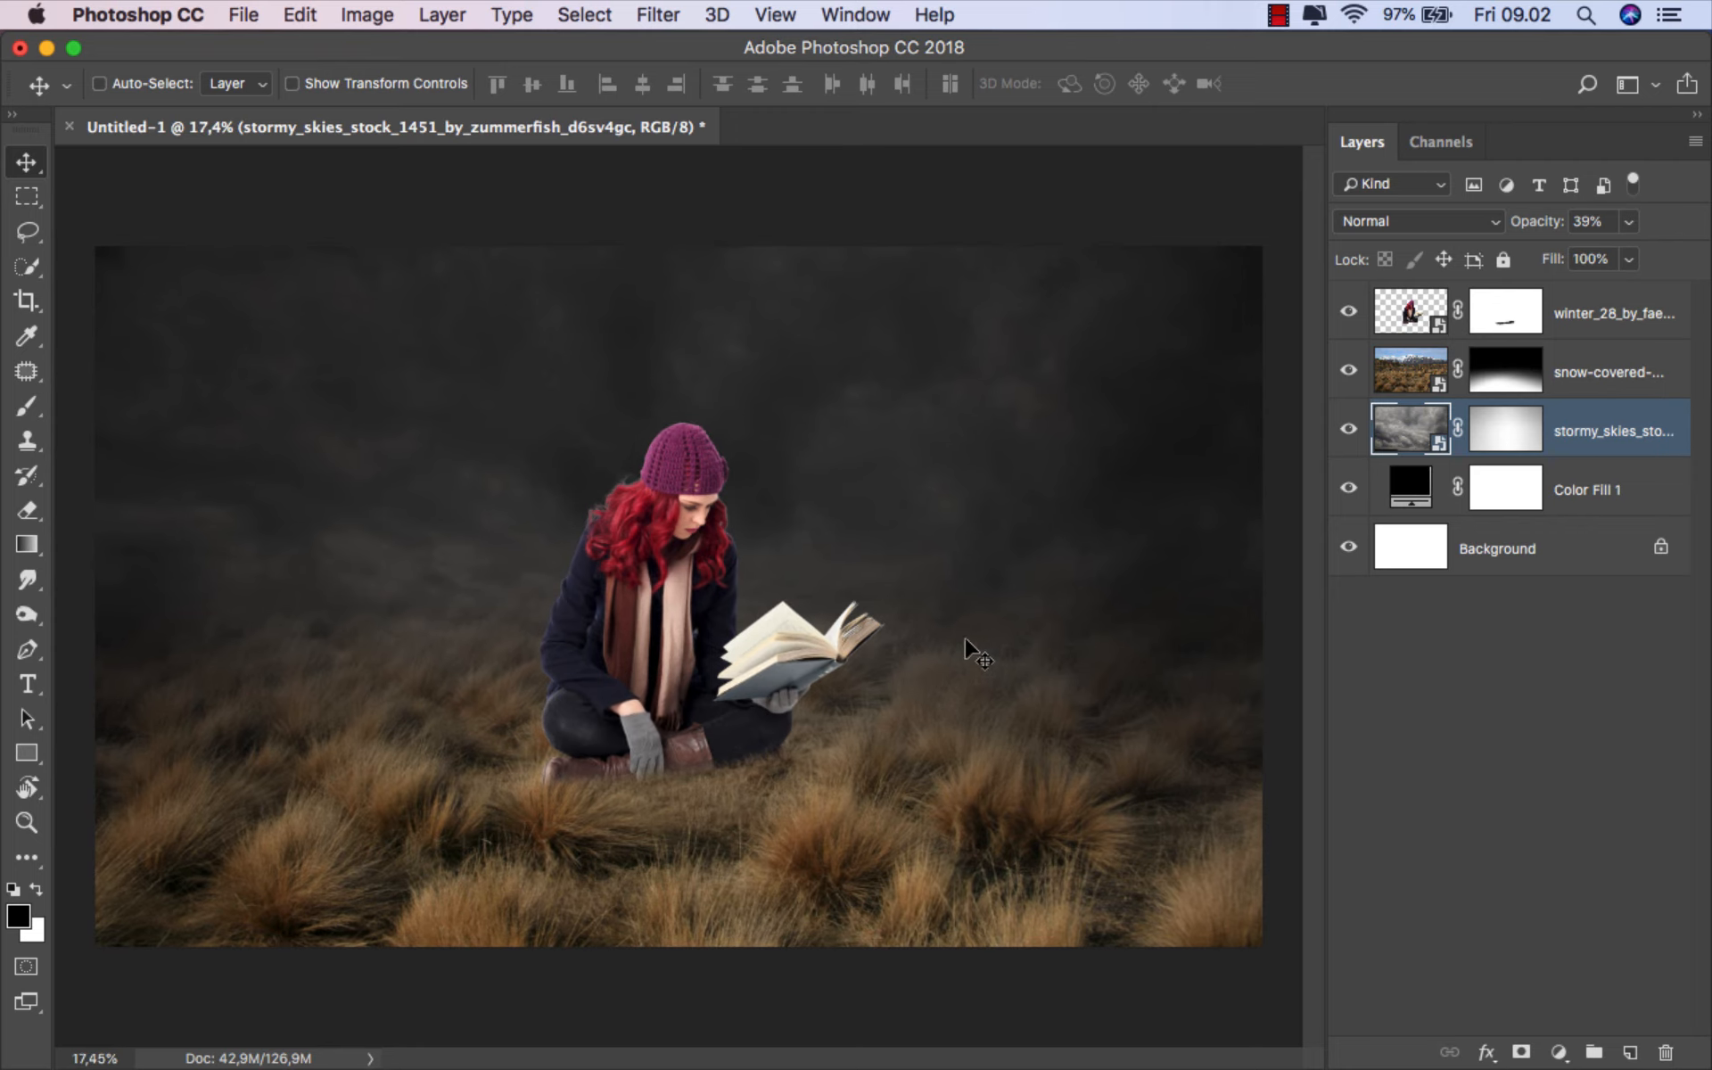
- Add a Brightness/Contrast adjustment clipped to the grass field layer with brightness at -150
left_click(1576, 374)
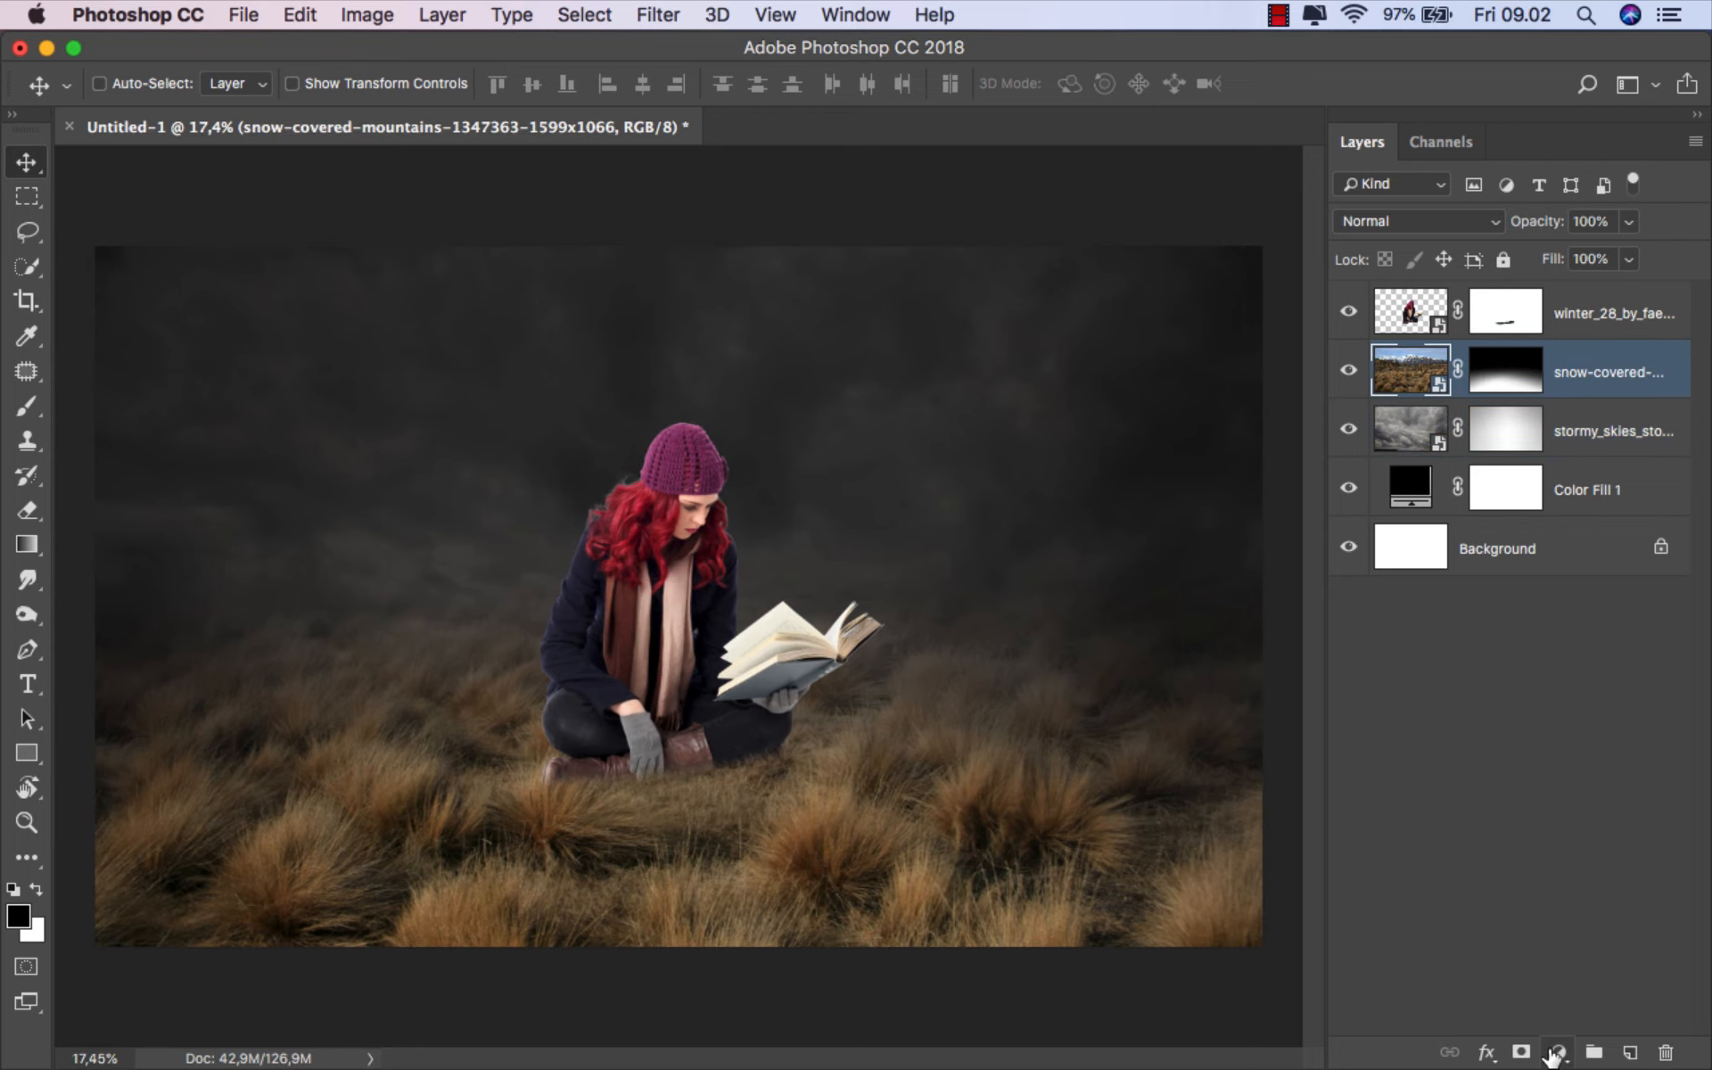
left_click(1558, 1053)
left_click(1555, 627)
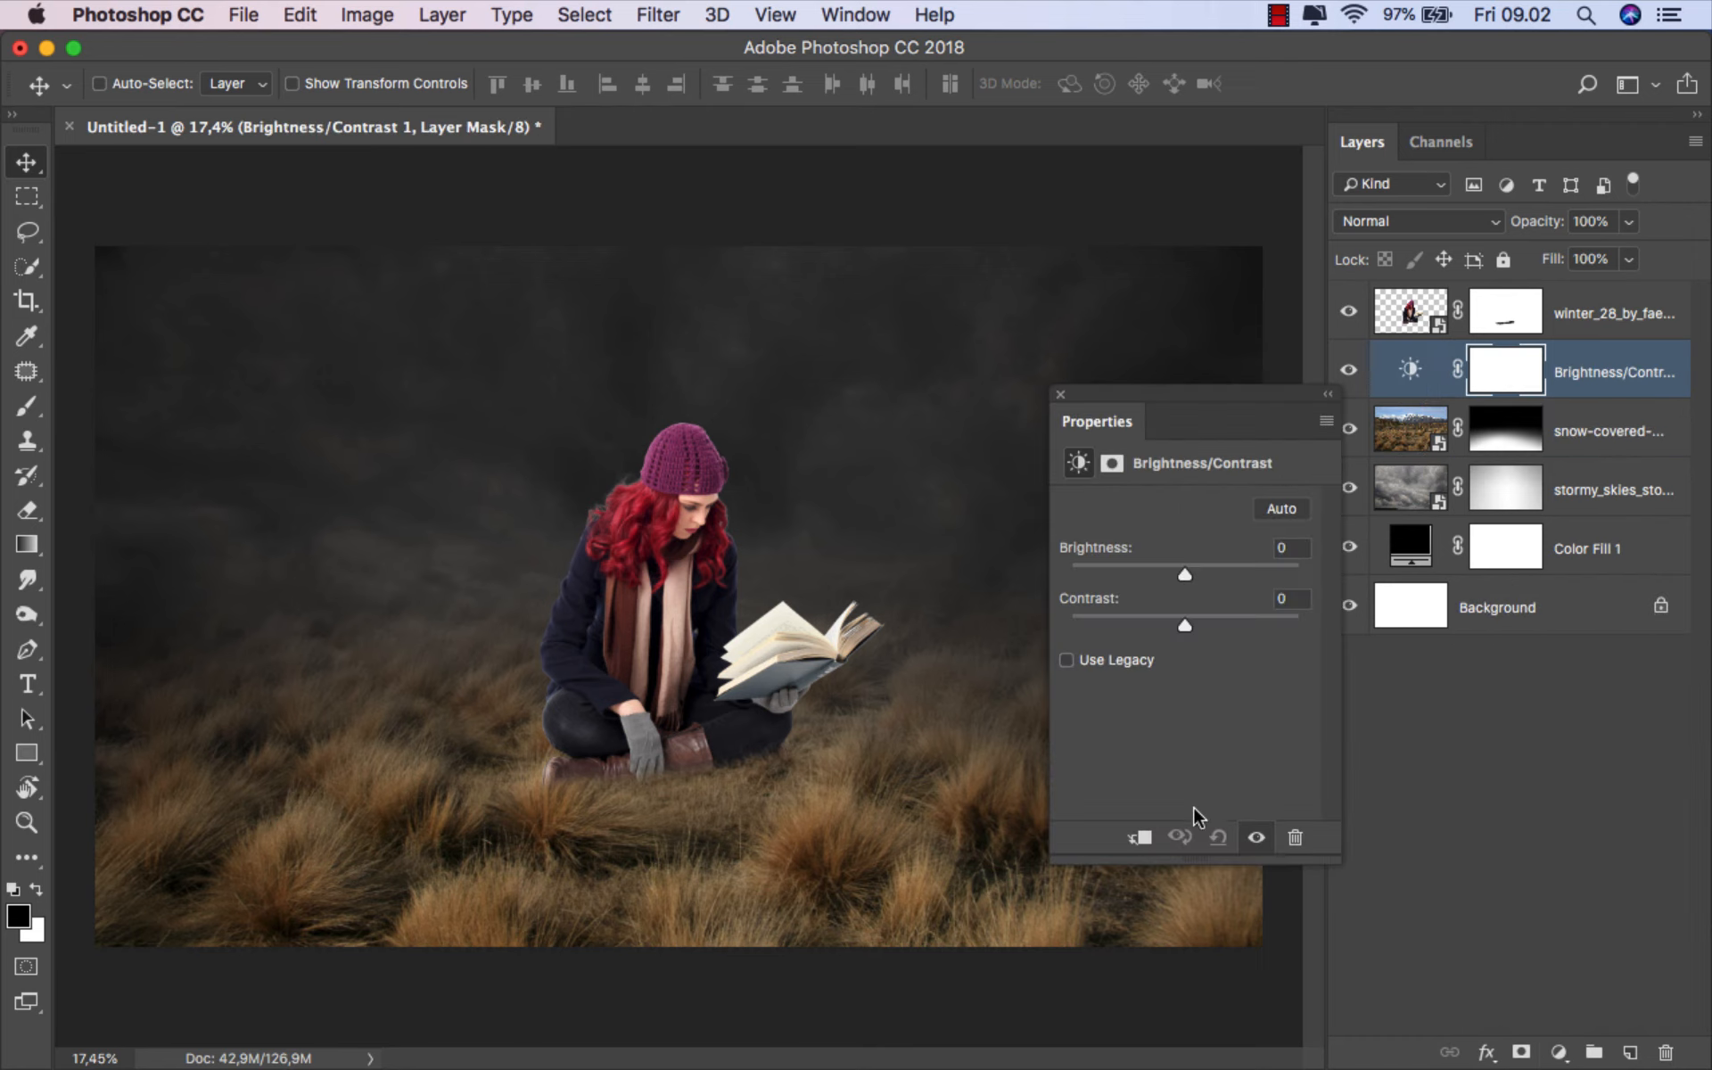
left_click(1141, 836)
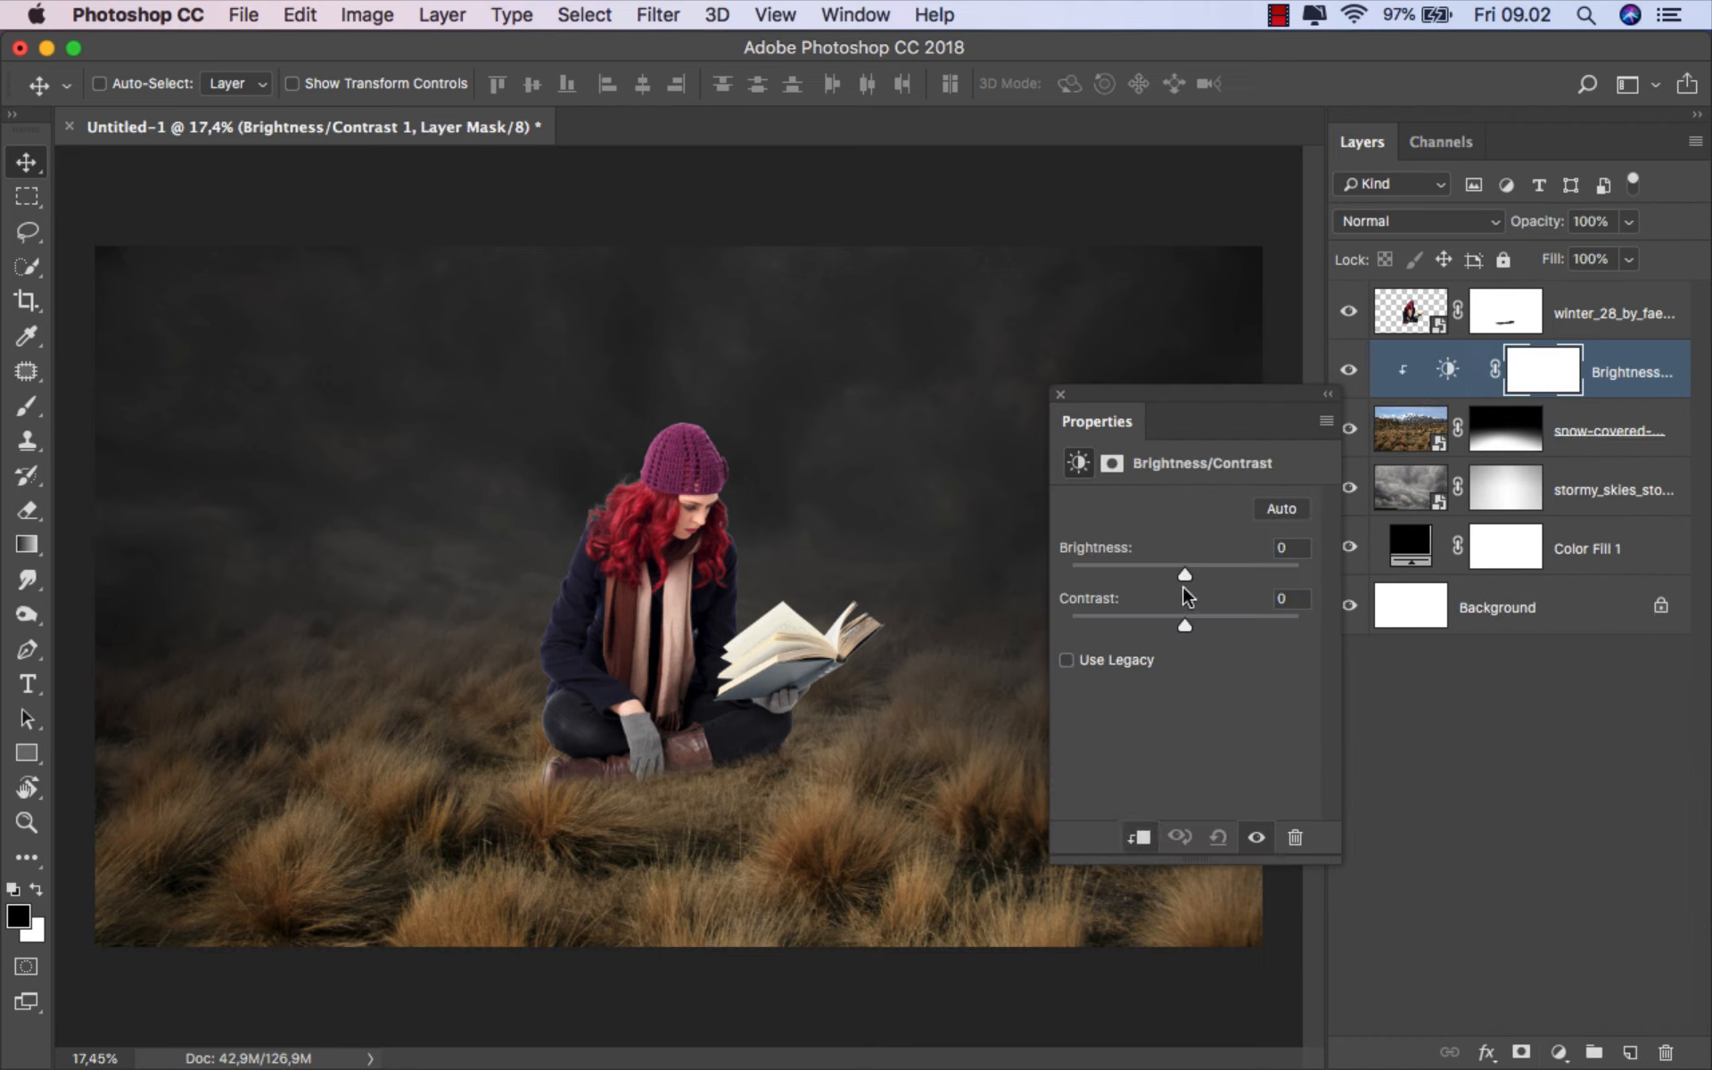
left_click_drag(1184, 575, 1031, 585)
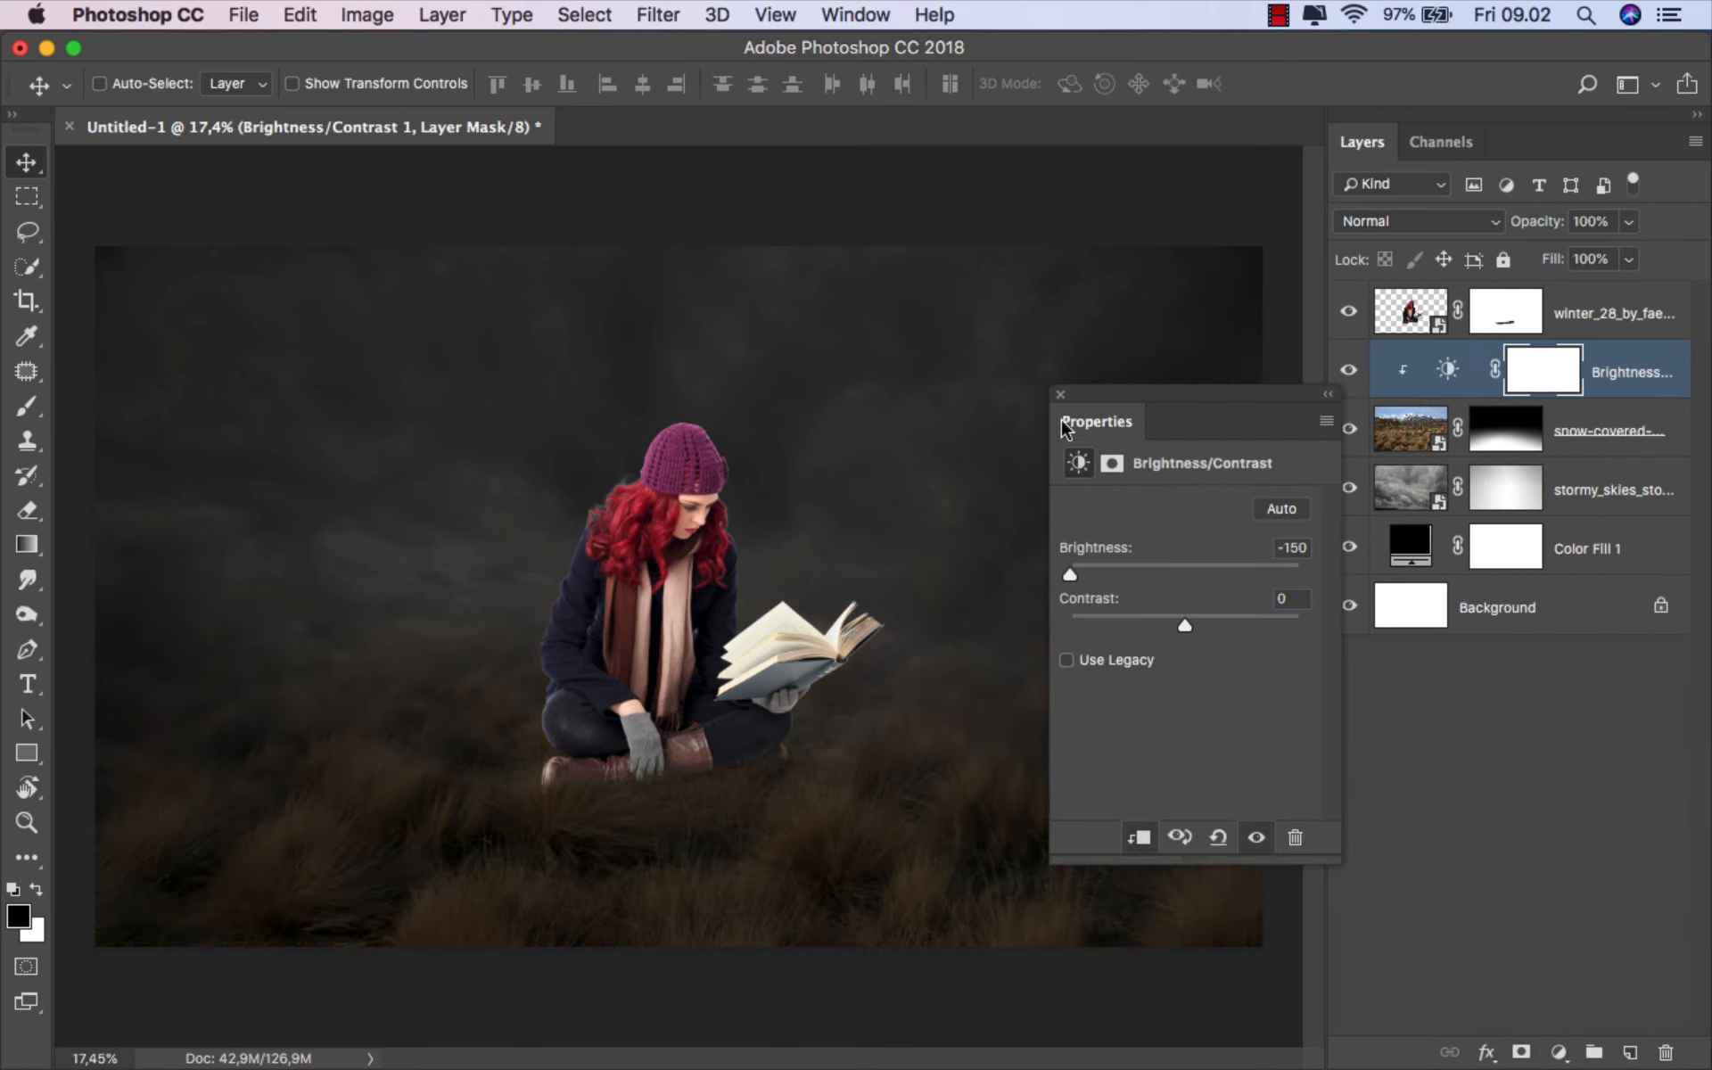
left_click(1060, 393)
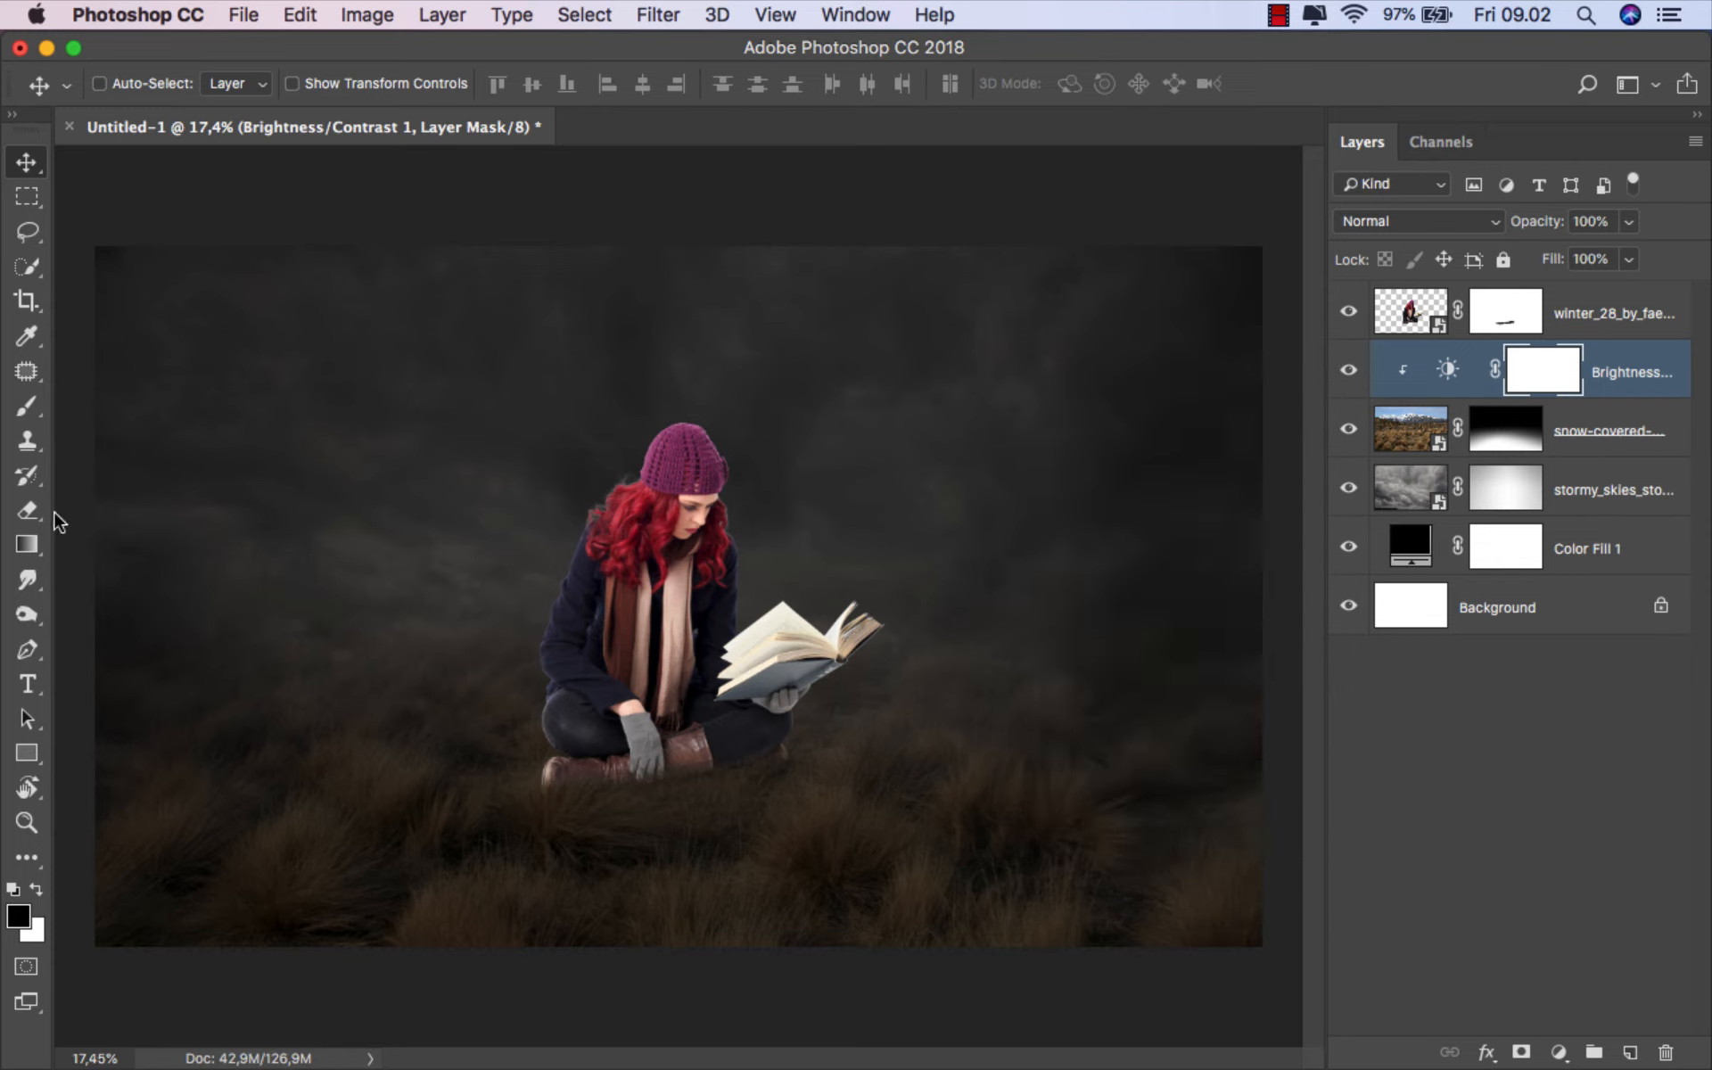
- Mask the Brightness/Contrast adjustment with repeated downward linear gradients at 30% opacity around the woman, and compare before and after
left_click(34, 546)
left_click(107, 544)
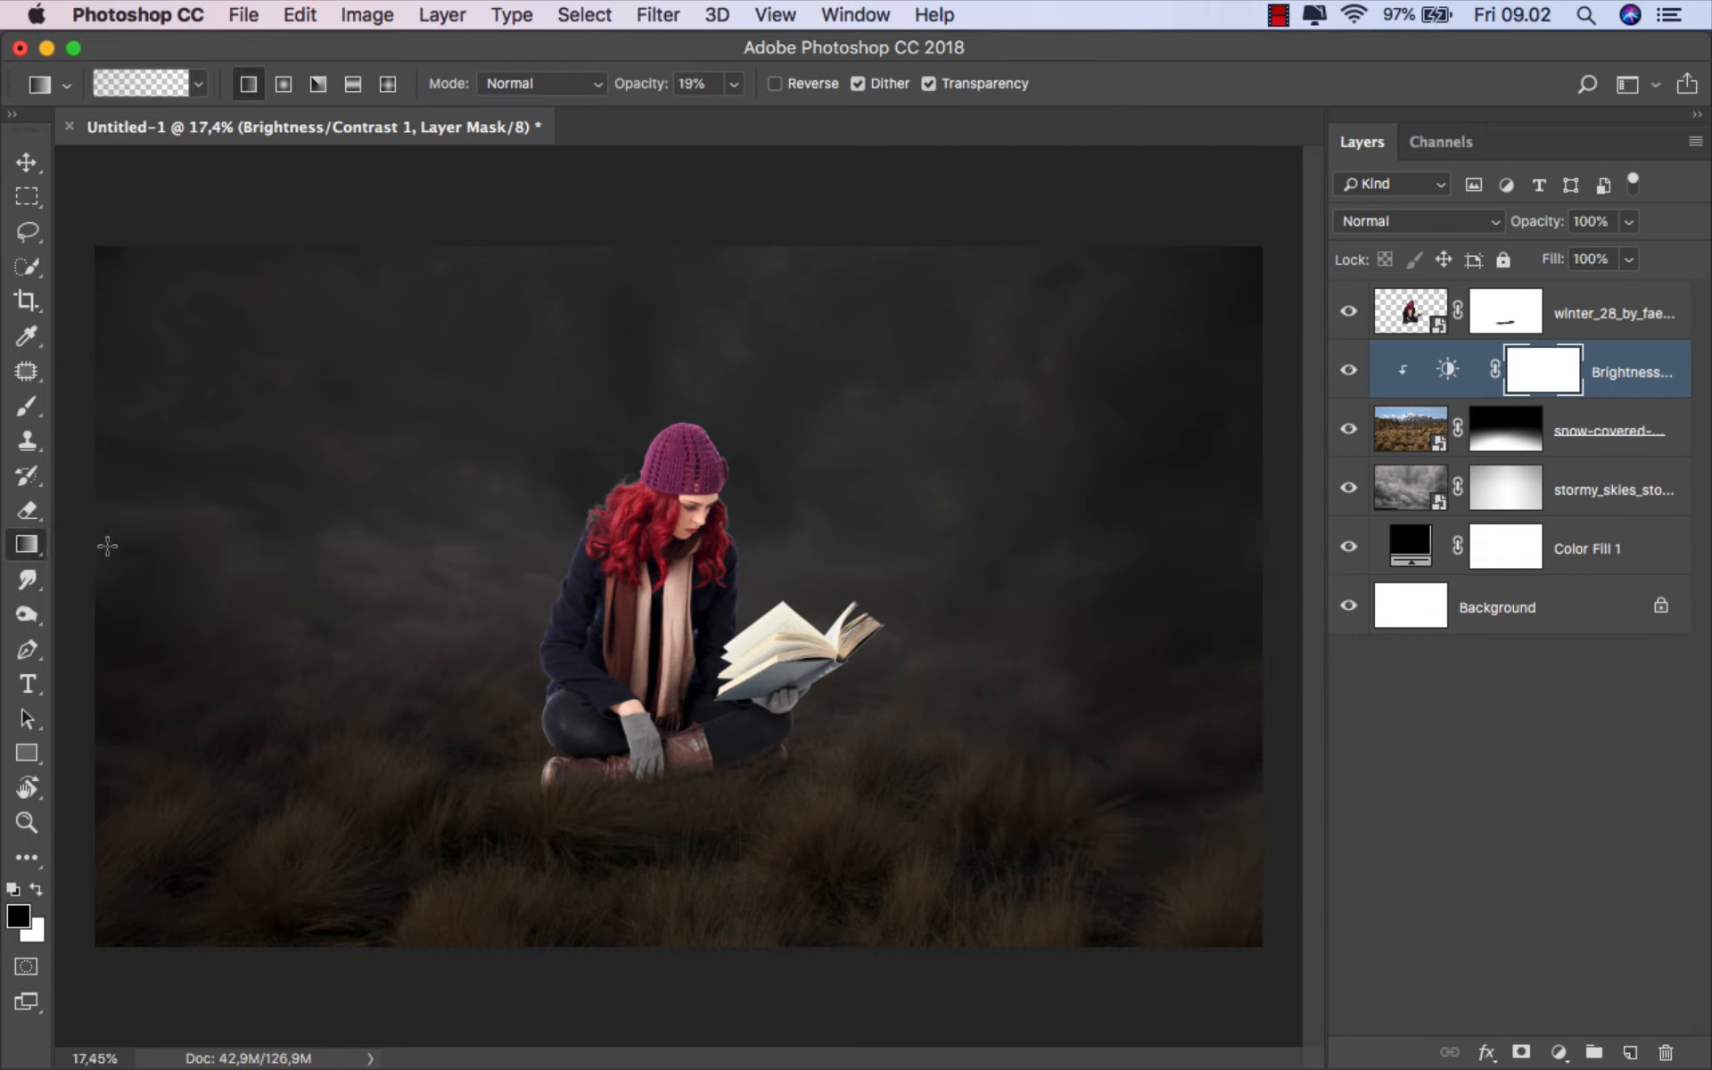
left_click(735, 86)
left_click_drag(738, 113, 747, 116)
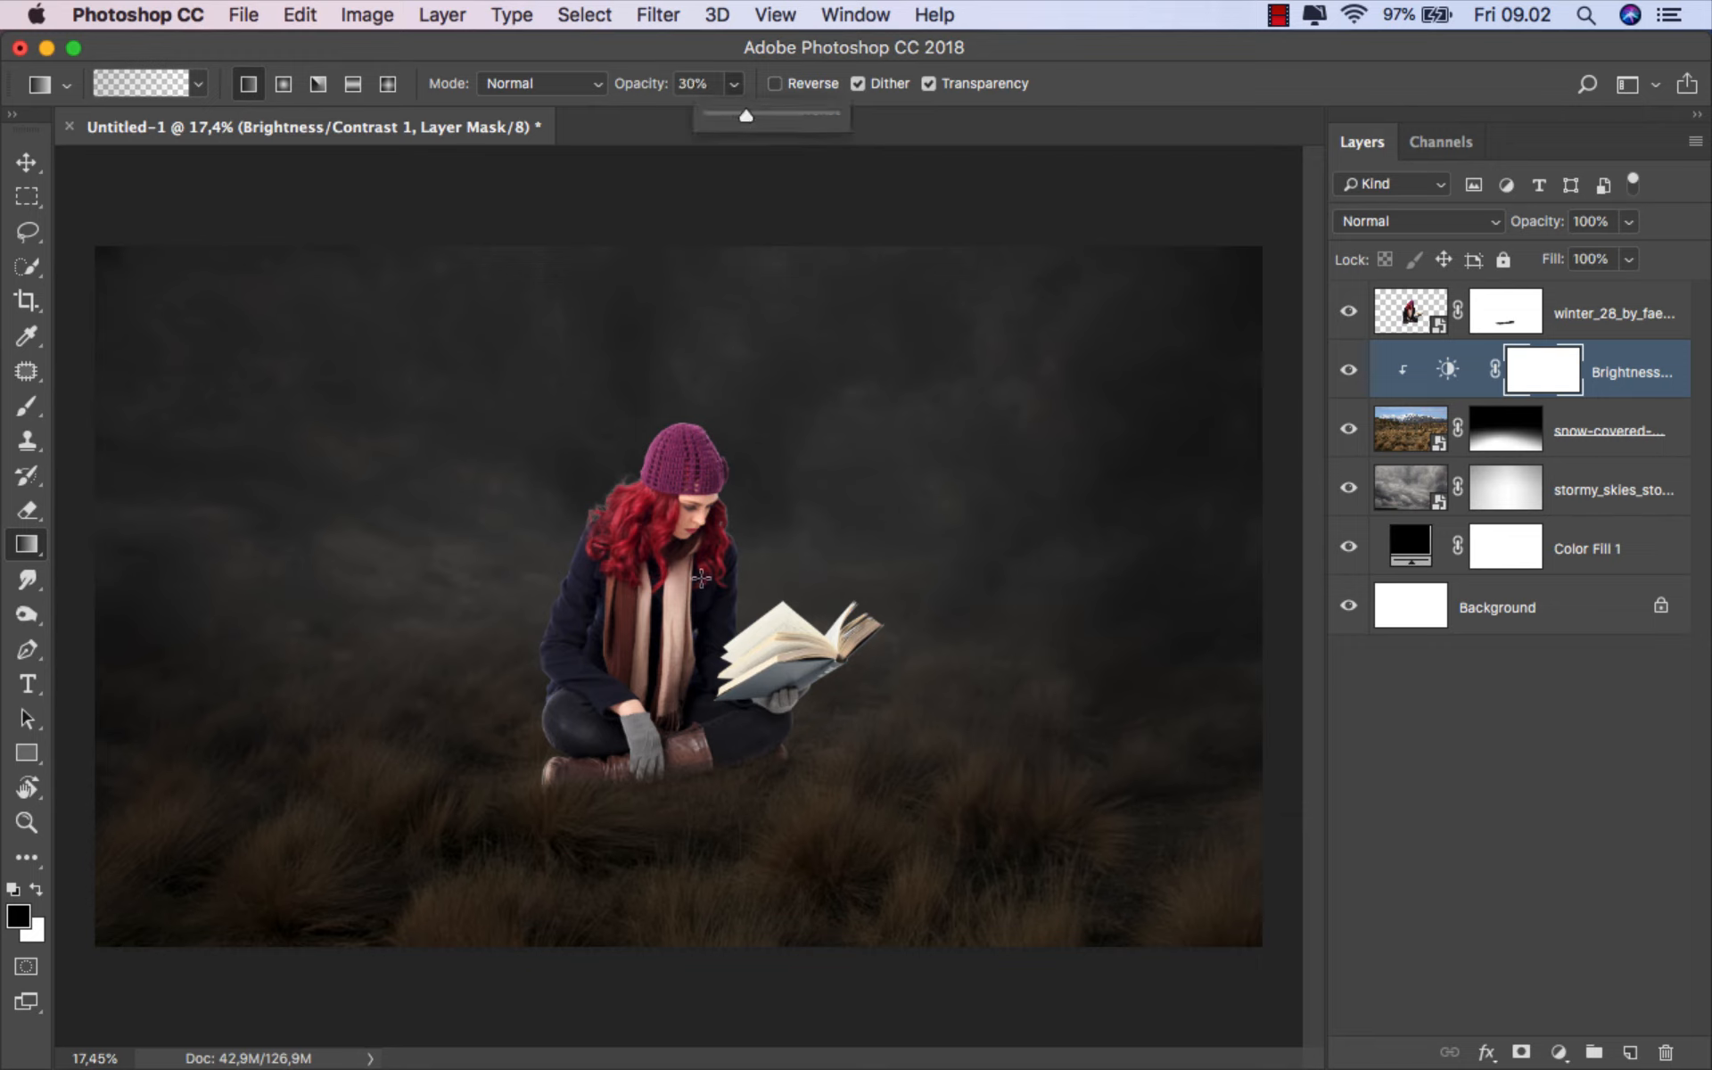
left_click_drag(700, 576, 700, 759)
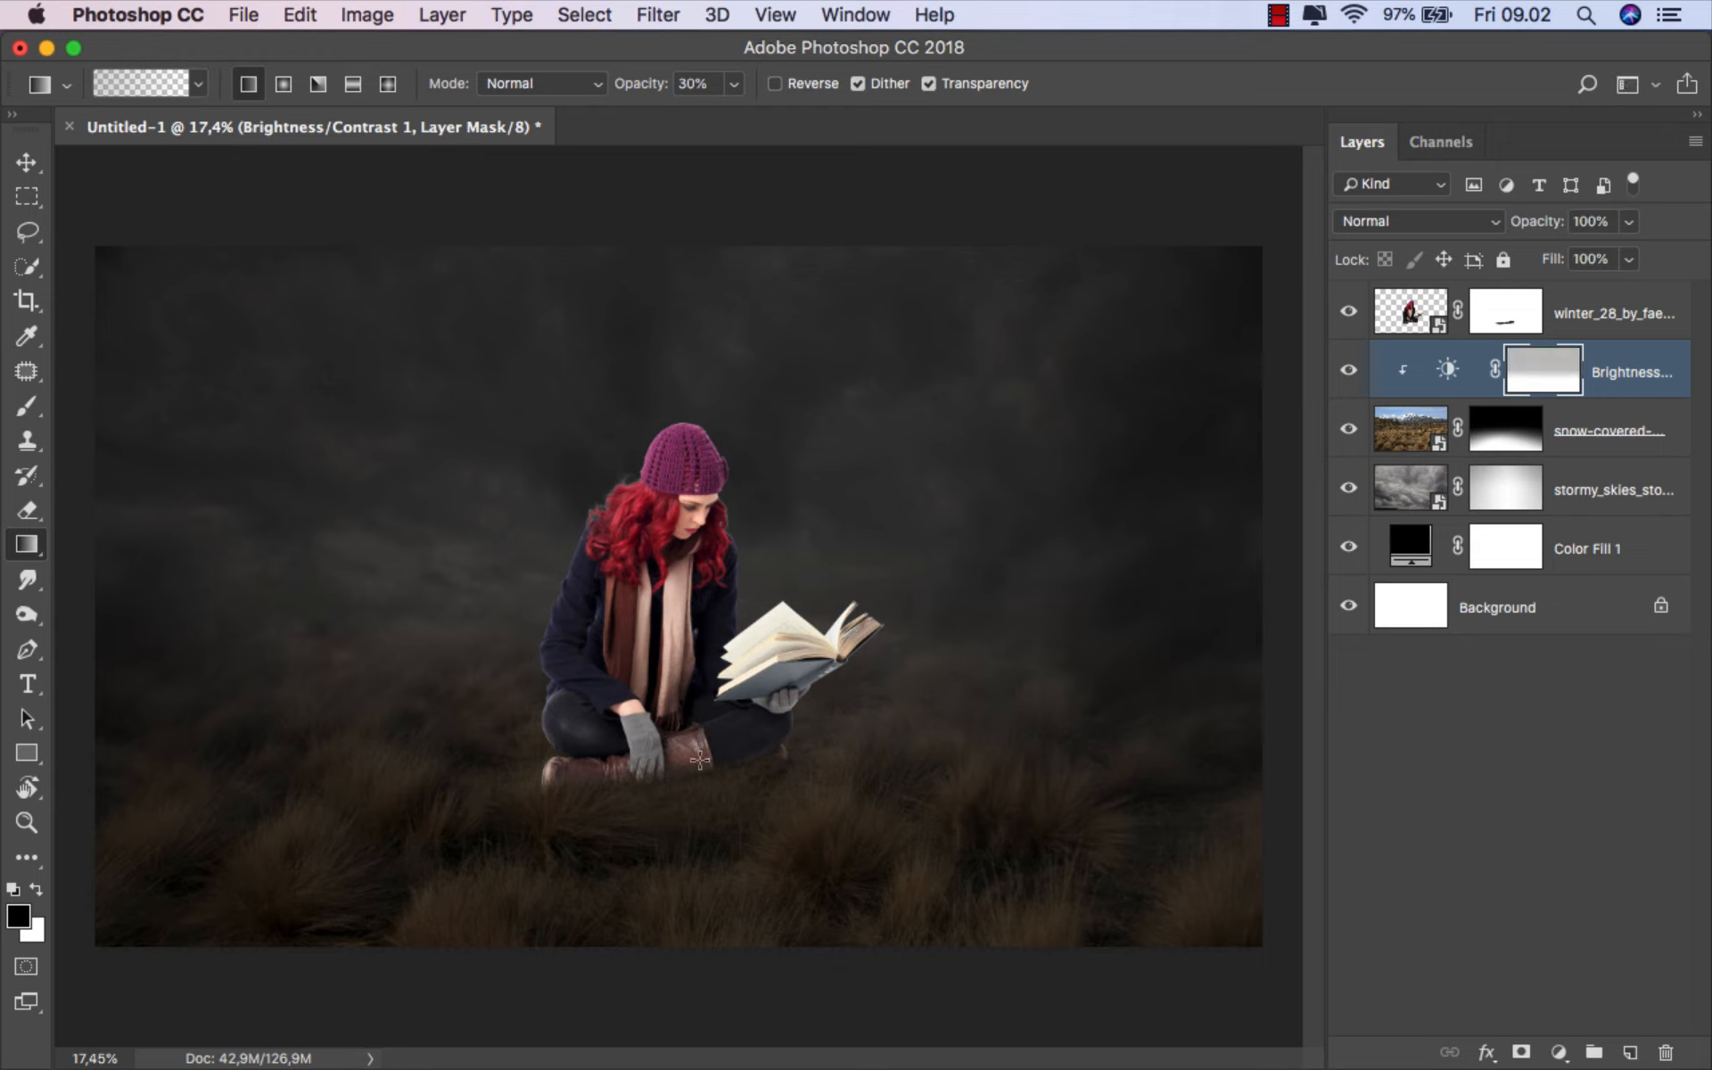
left_click_drag(563, 591, 563, 813)
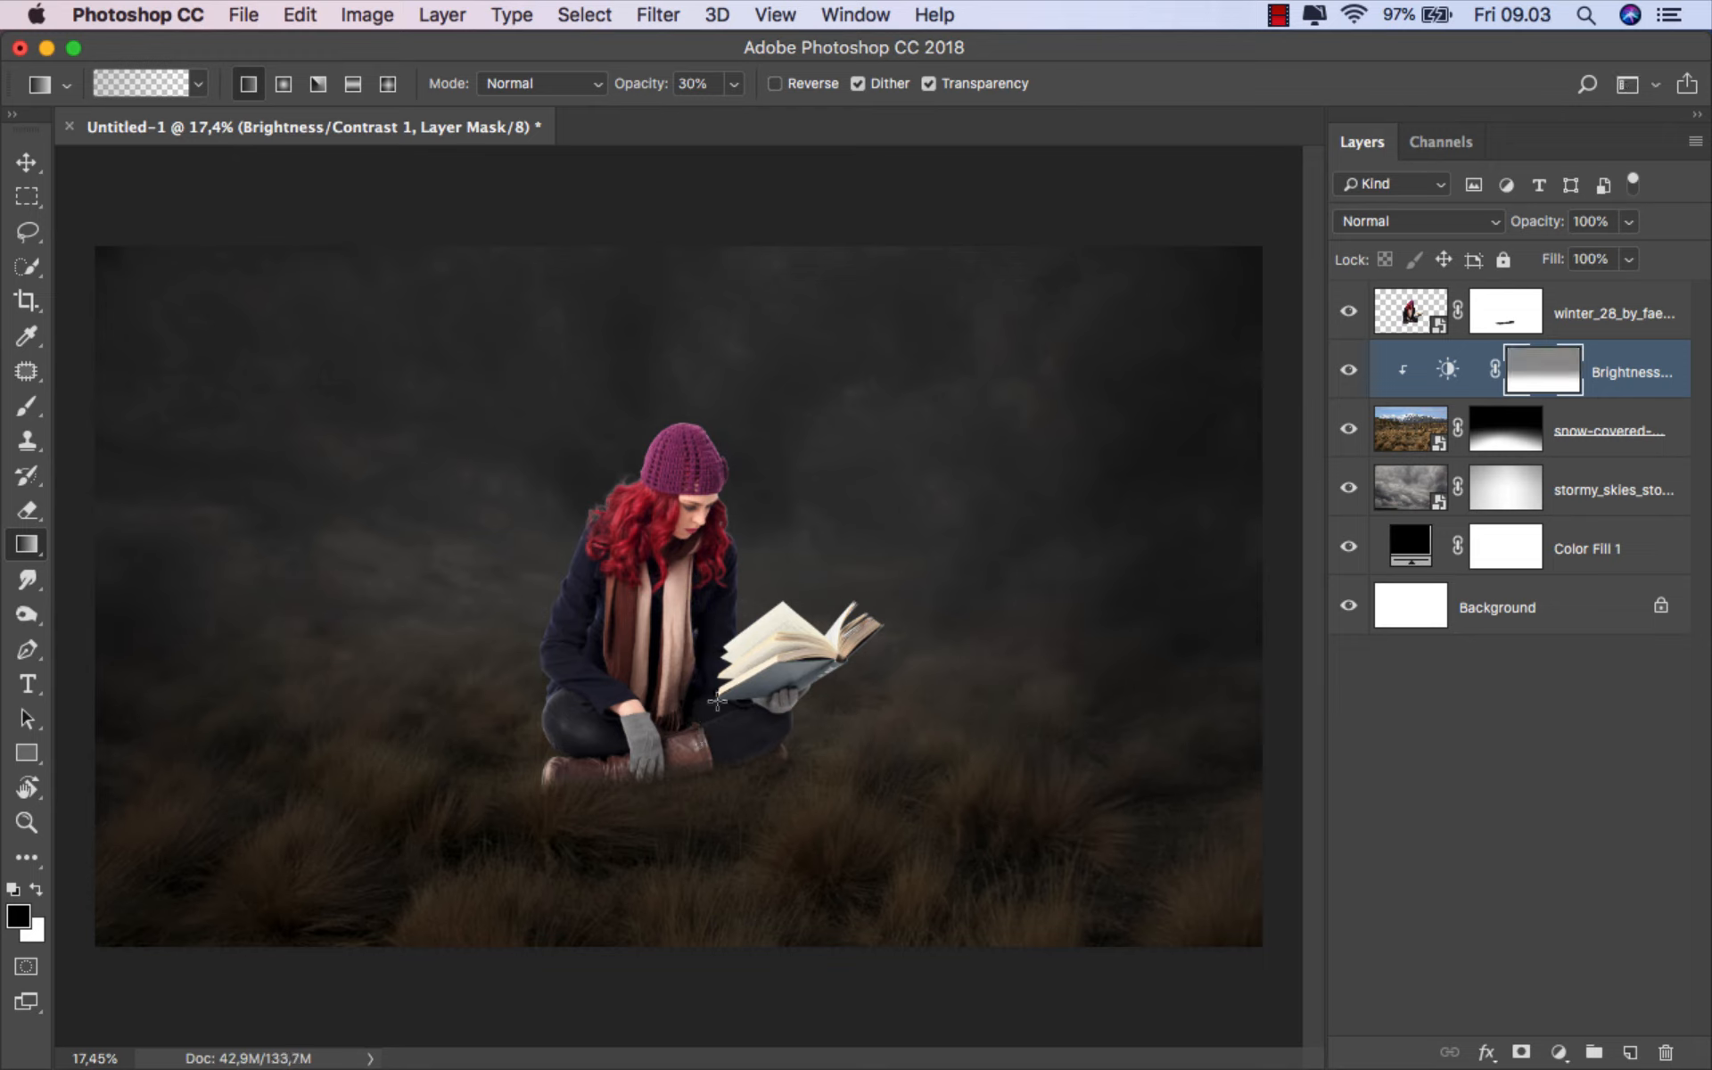
left_click_drag(757, 503, 742, 767)
left_click_drag(664, 501, 667, 758)
left_click_drag(550, 472, 568, 789)
left_click_drag(762, 401, 756, 789)
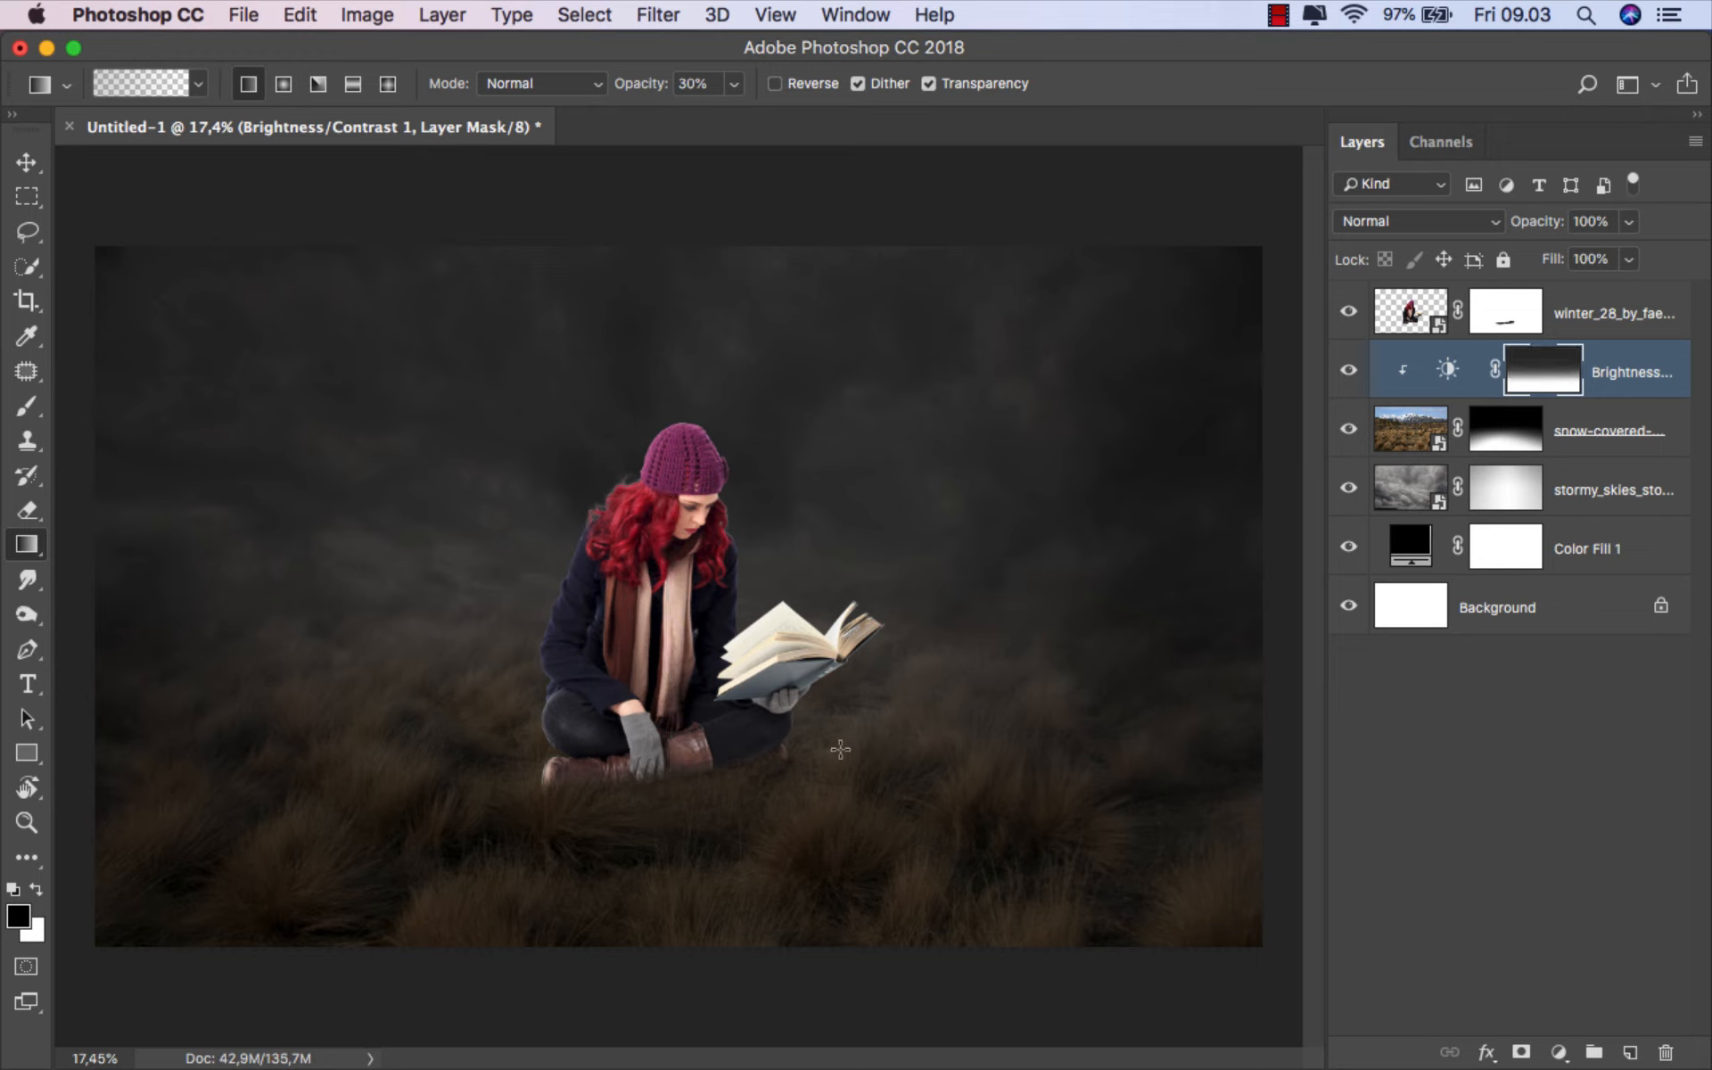
left_click(1350, 372)
left_click(1350, 373)
- Add a clipped Hue/Saturation adjustment above Brightness/Contrast and shift the hue far negative to turn the grass dark blue
left_click(1627, 374)
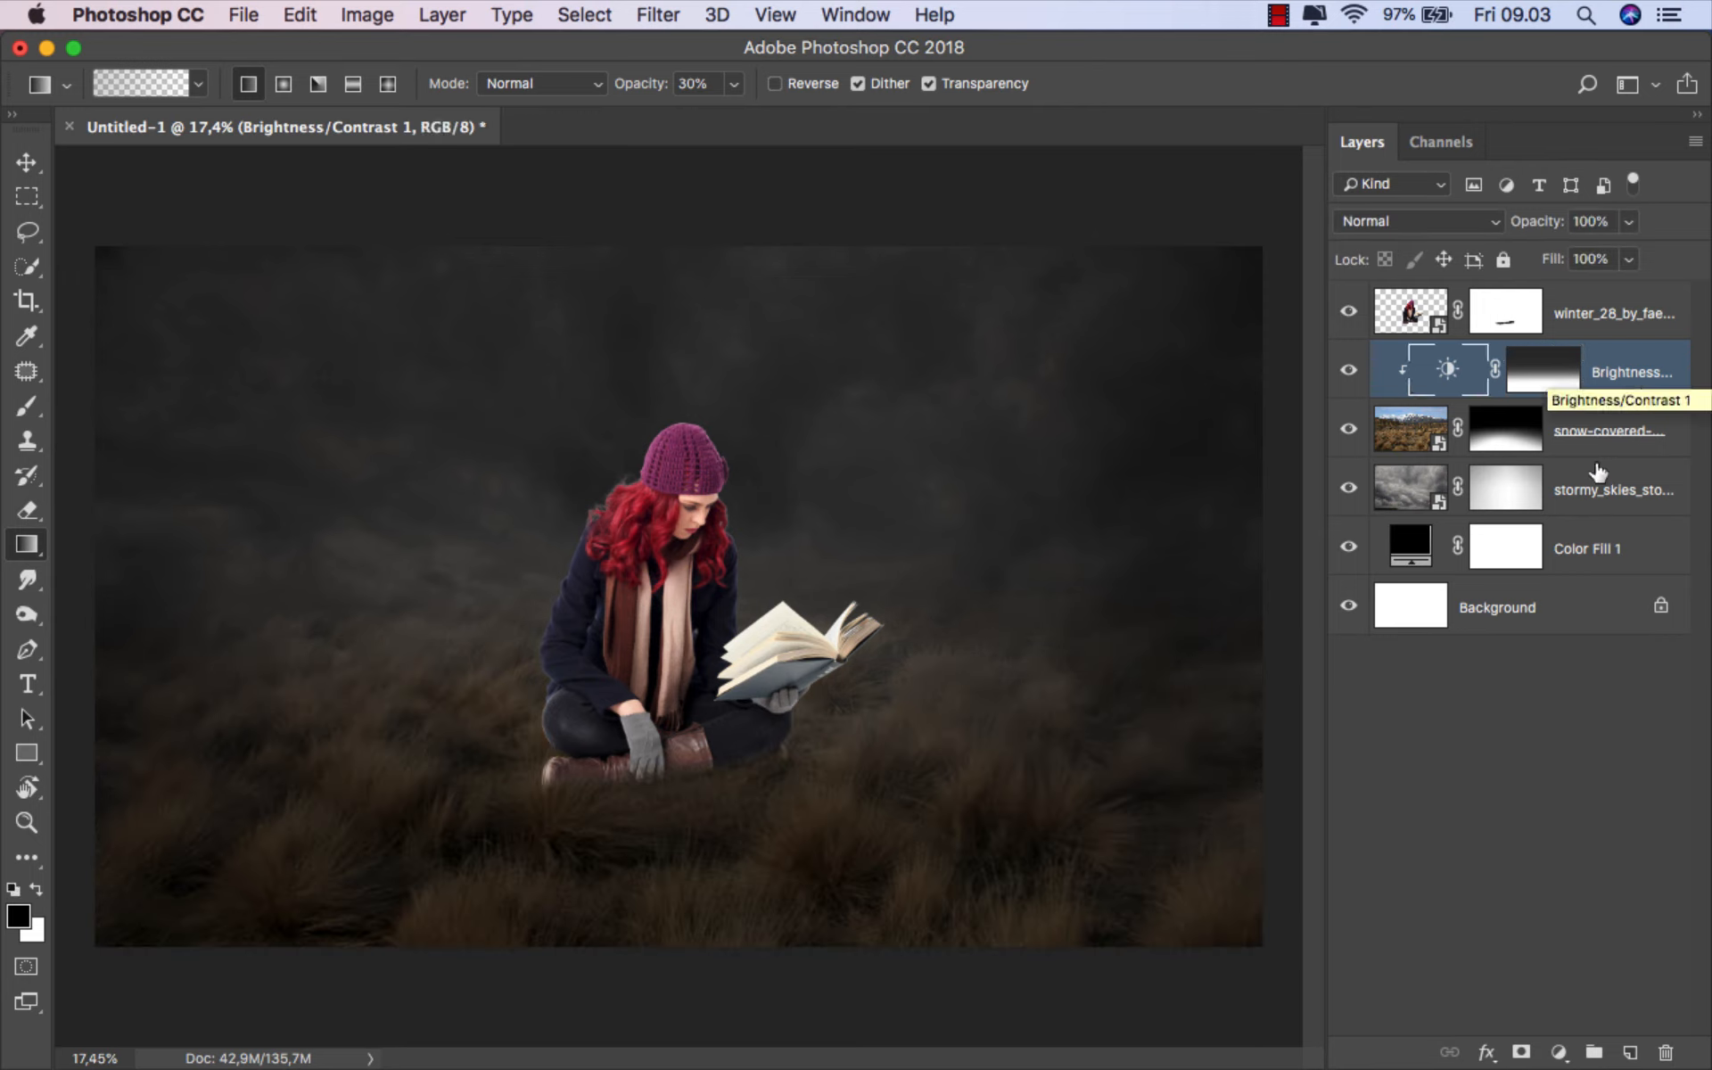
left_click(1559, 1052)
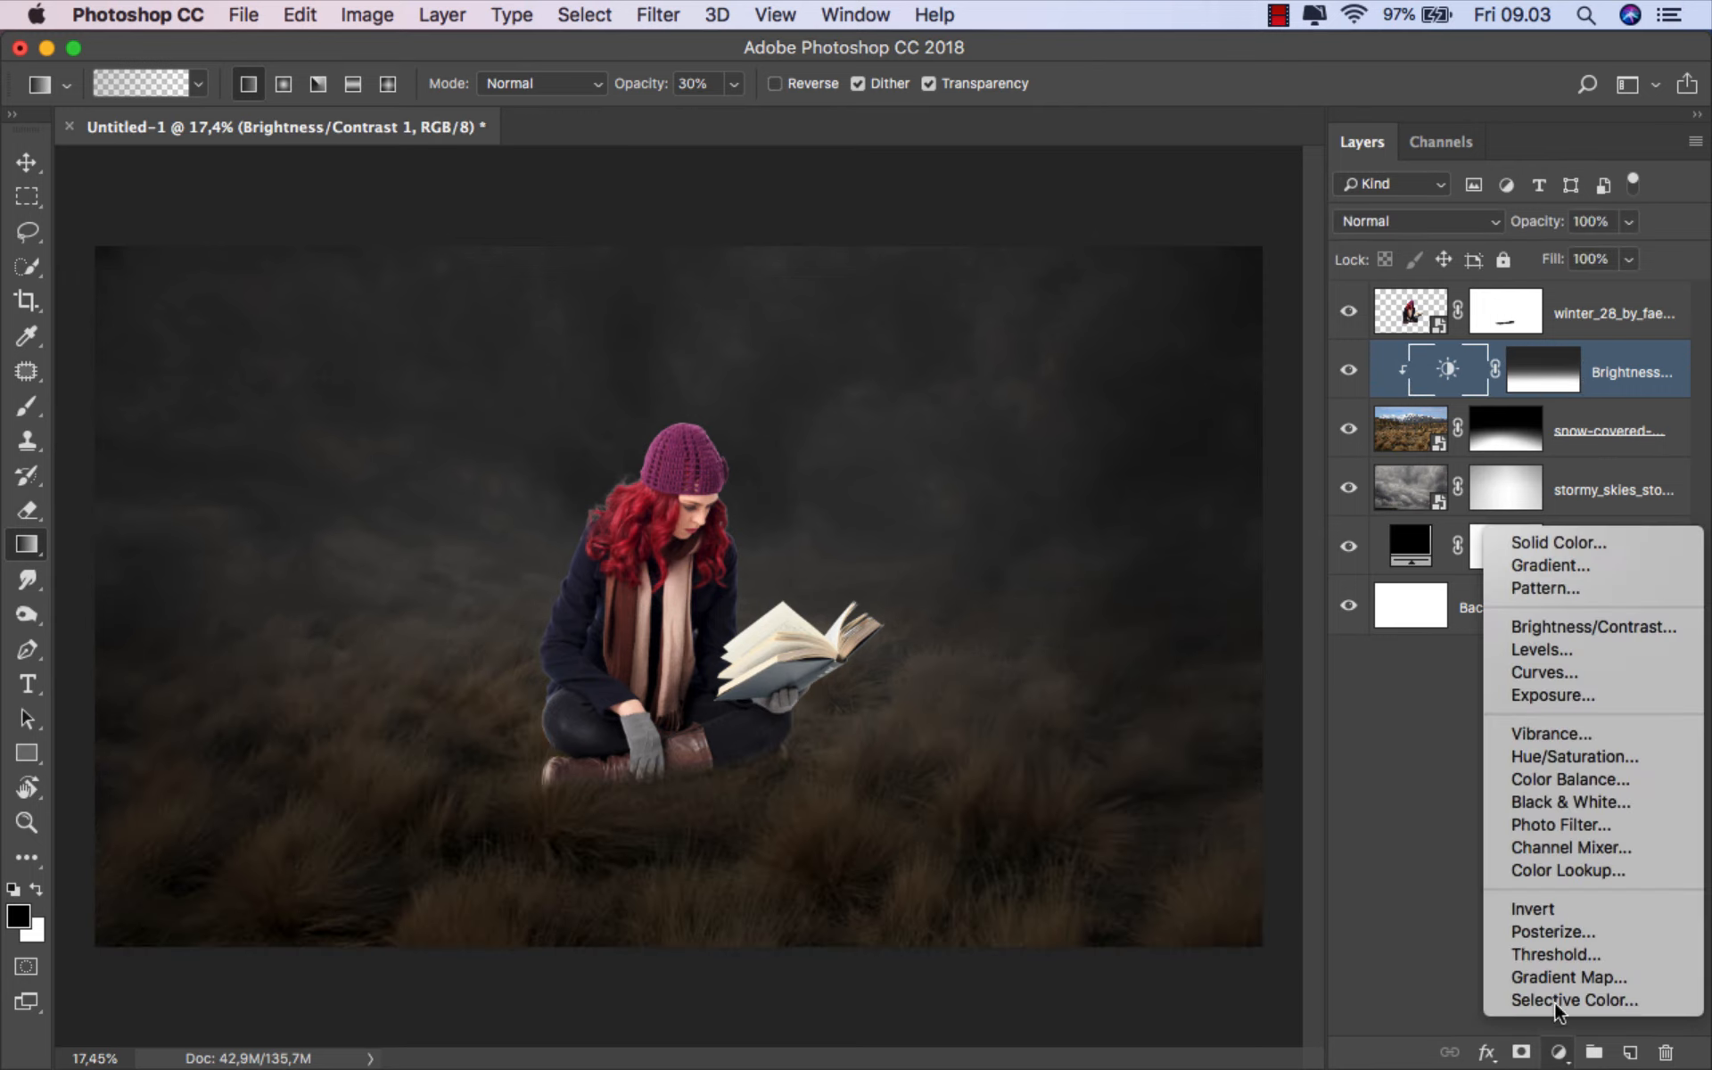
left_click(1586, 761)
left_click(1142, 836)
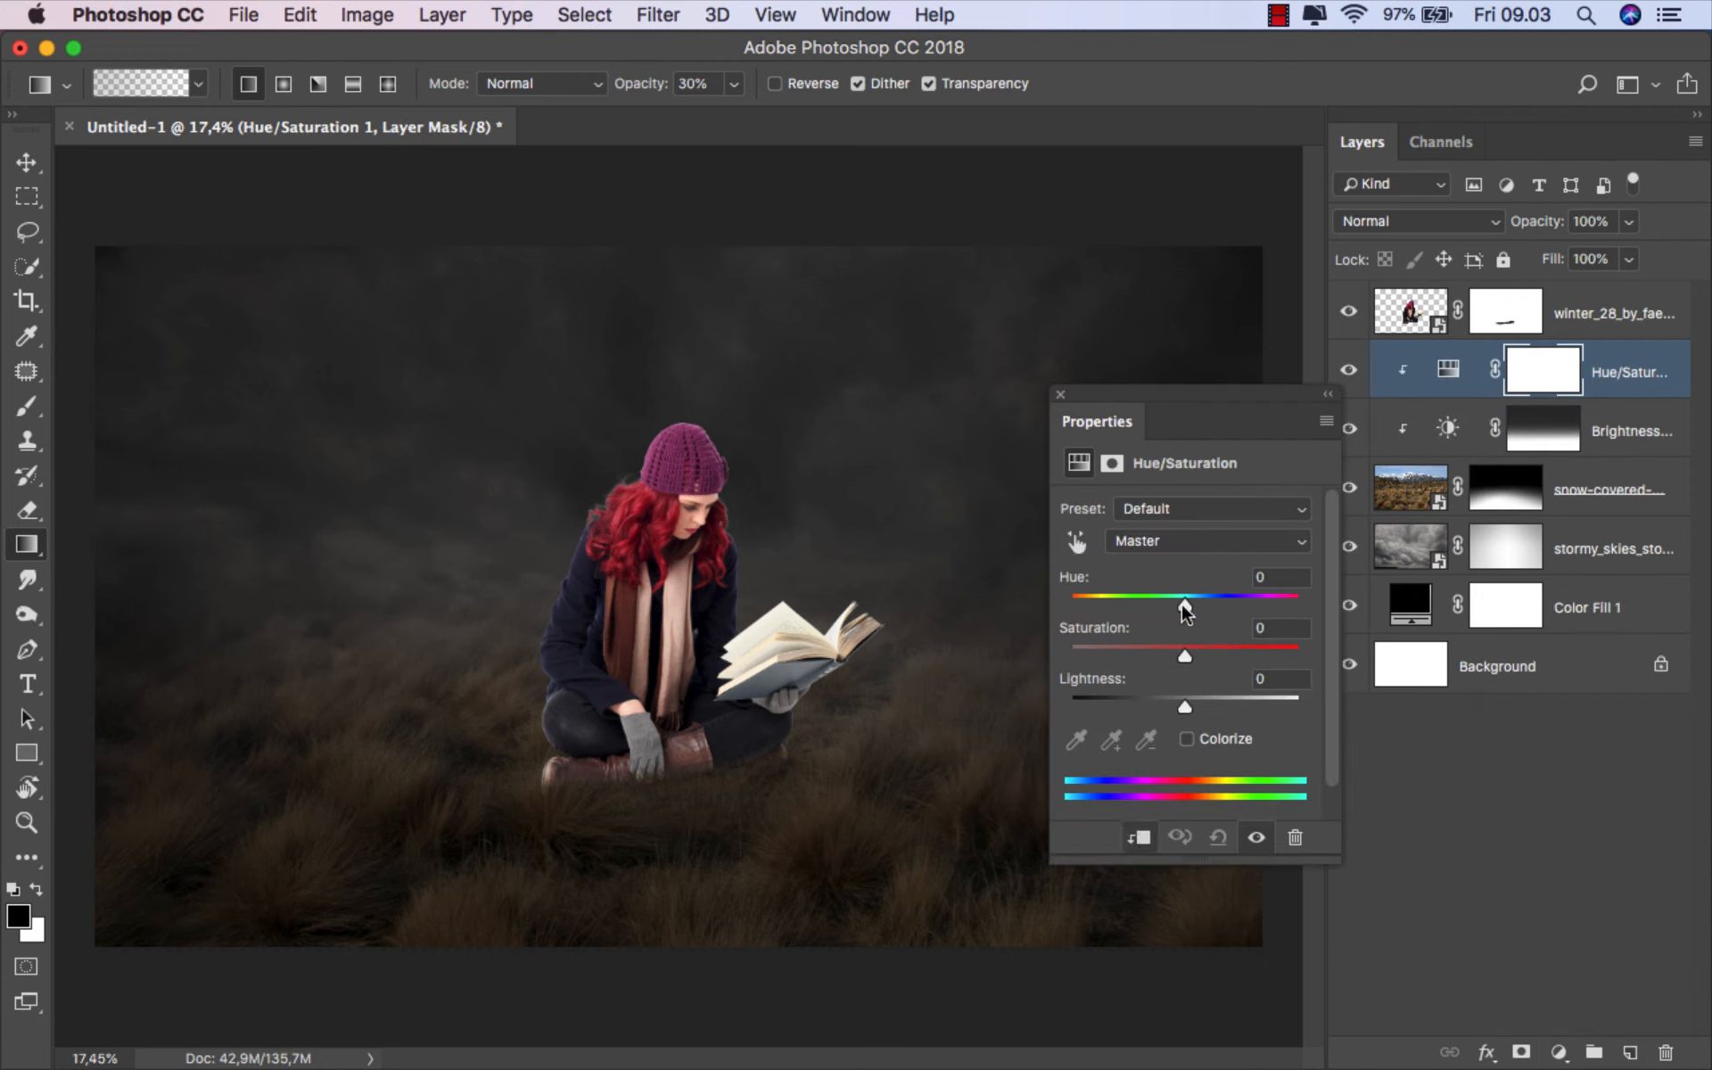
left_click_drag(1183, 604, 1086, 602)
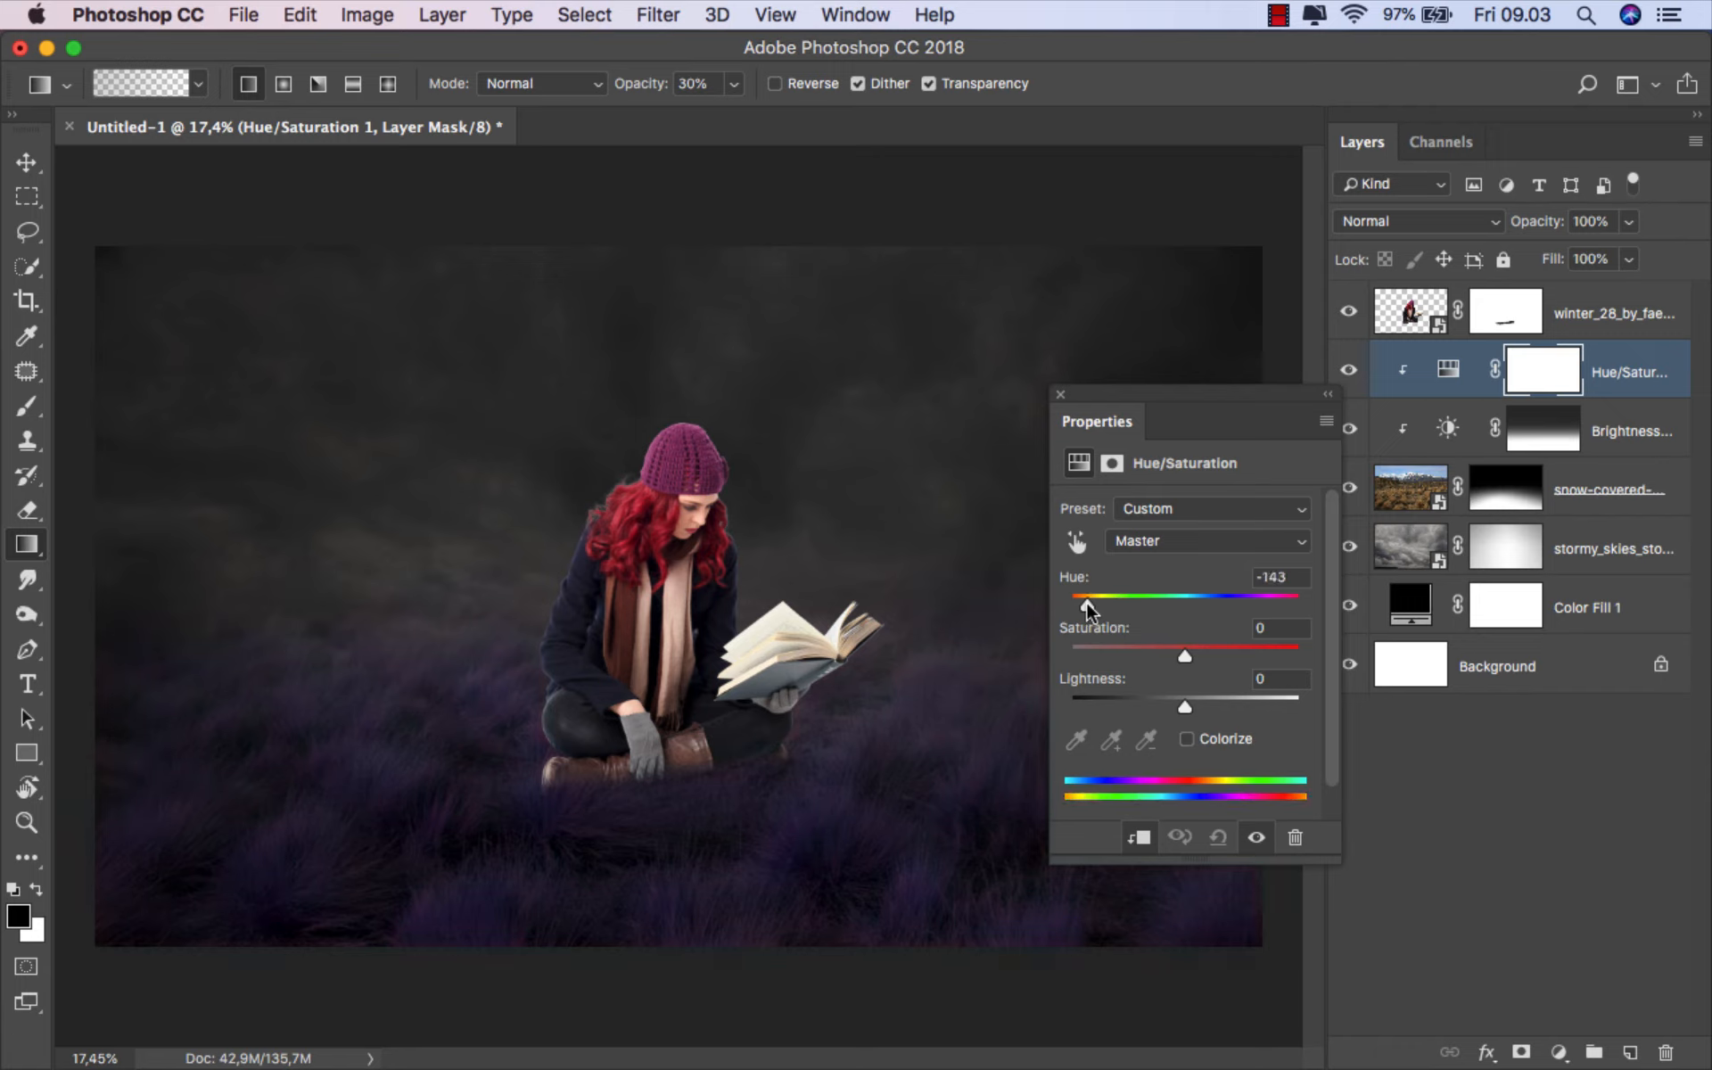
left_click(1060, 394)
left_click(1348, 374)
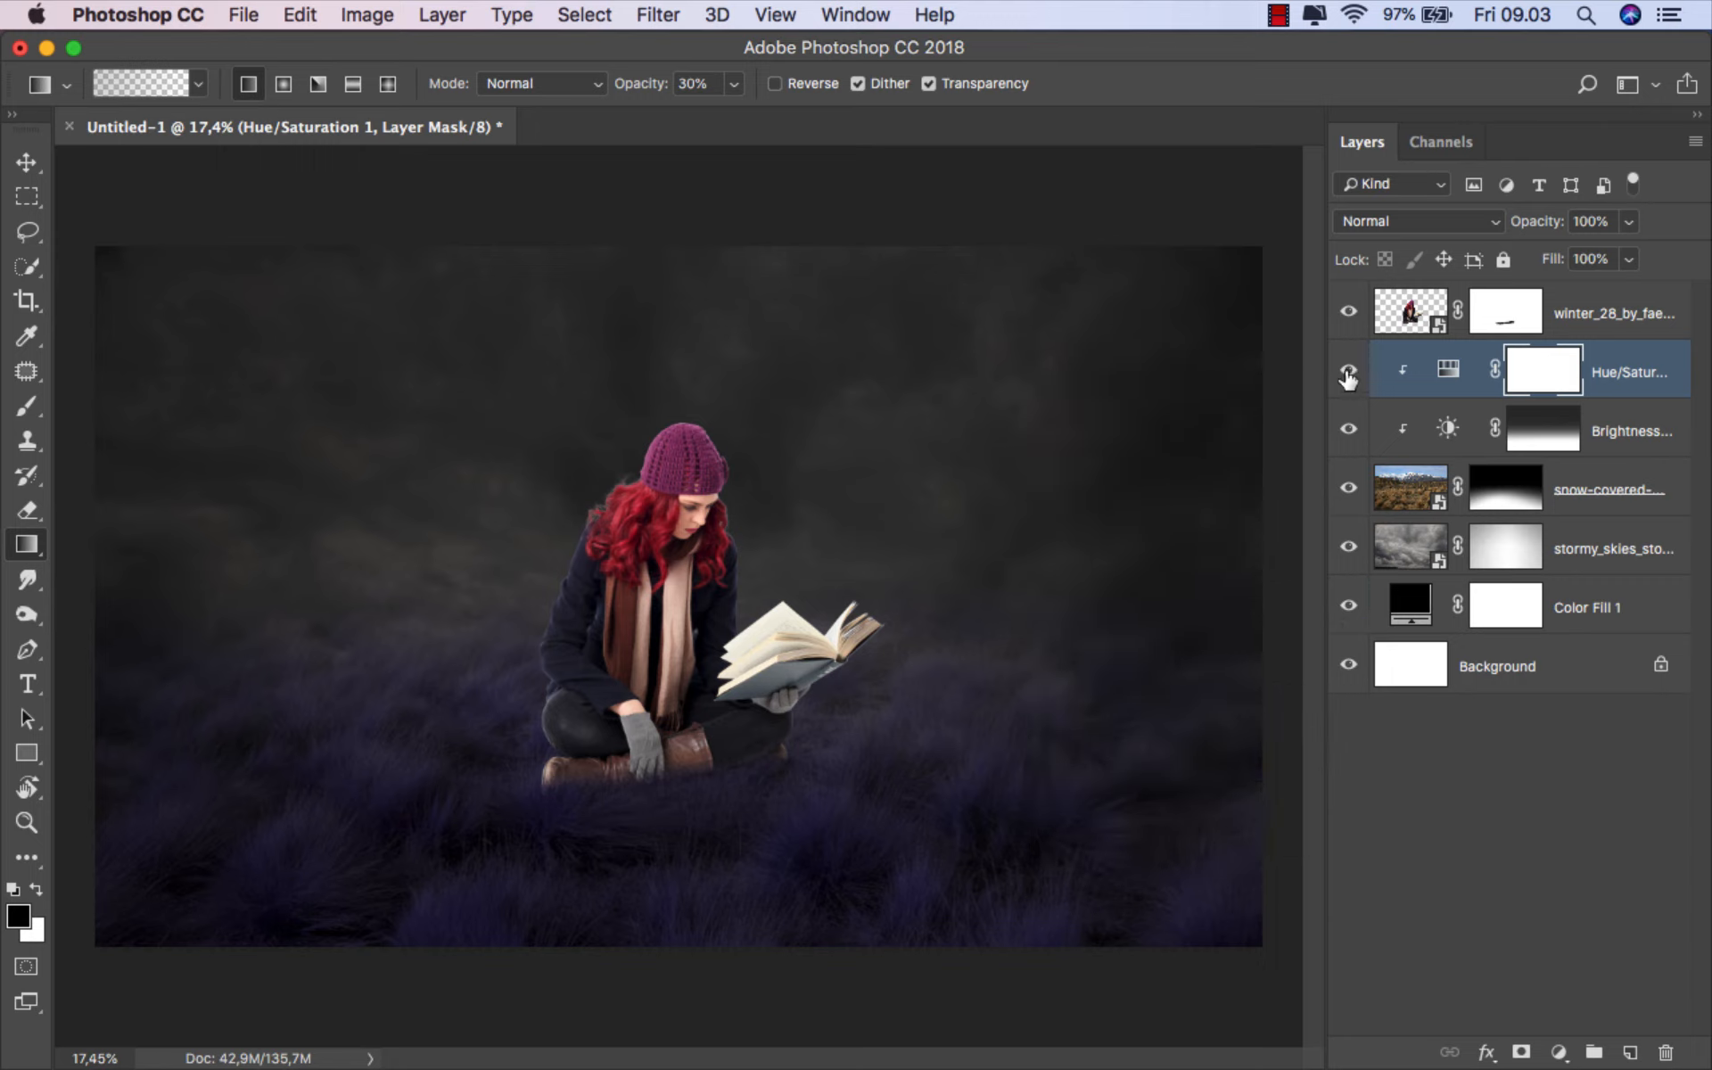
- Add a new empty layer directly above the stormy sky layer
left_click(1450, 369)
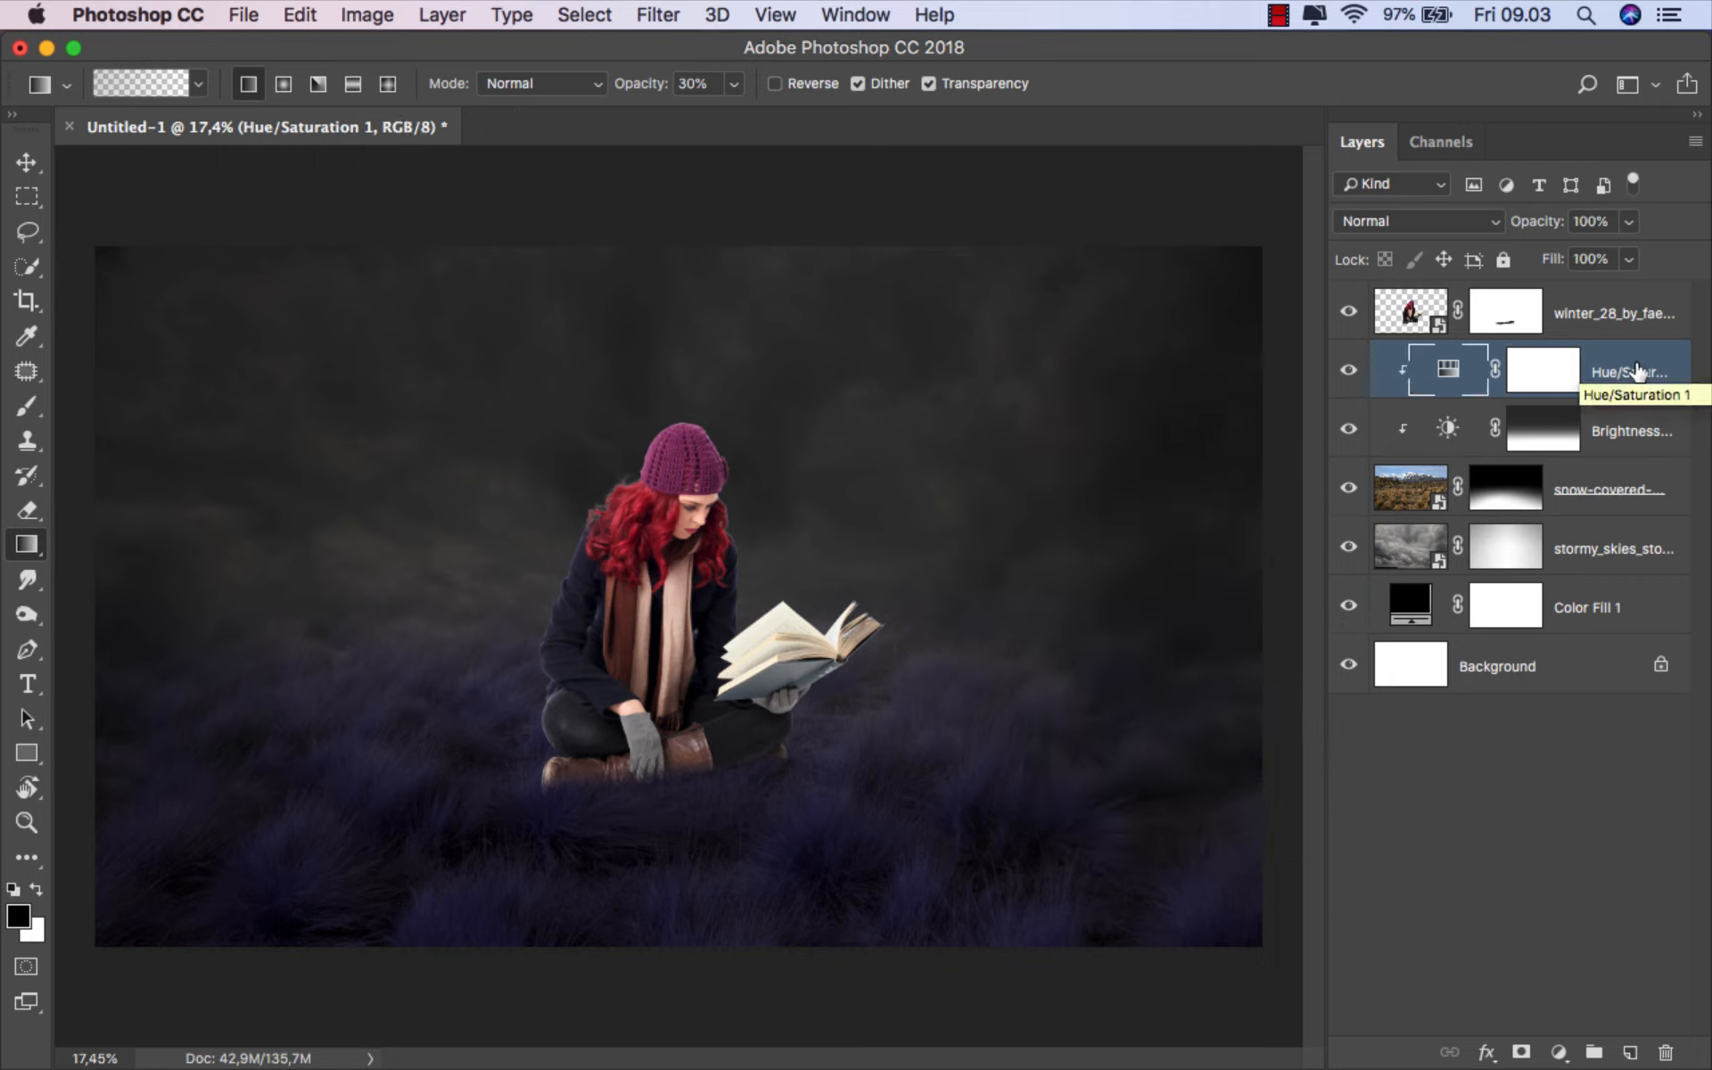
left_click(1605, 575)
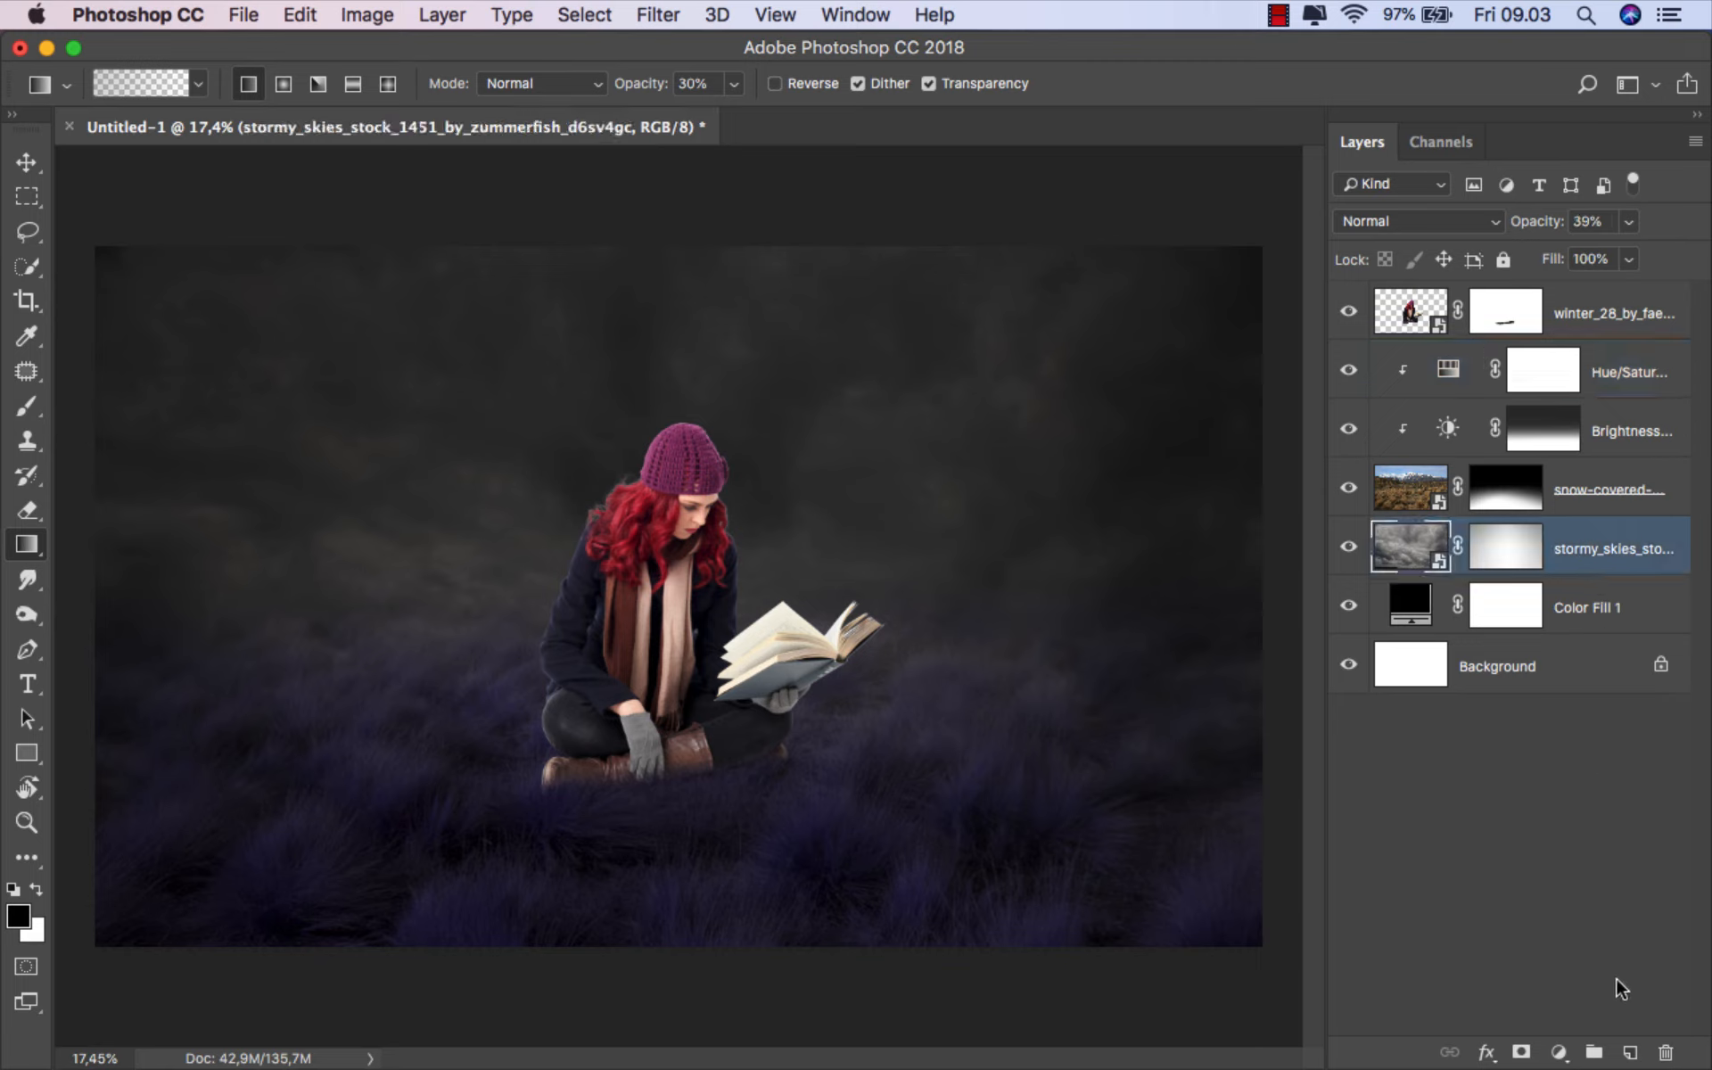
left_click(1630, 1052)
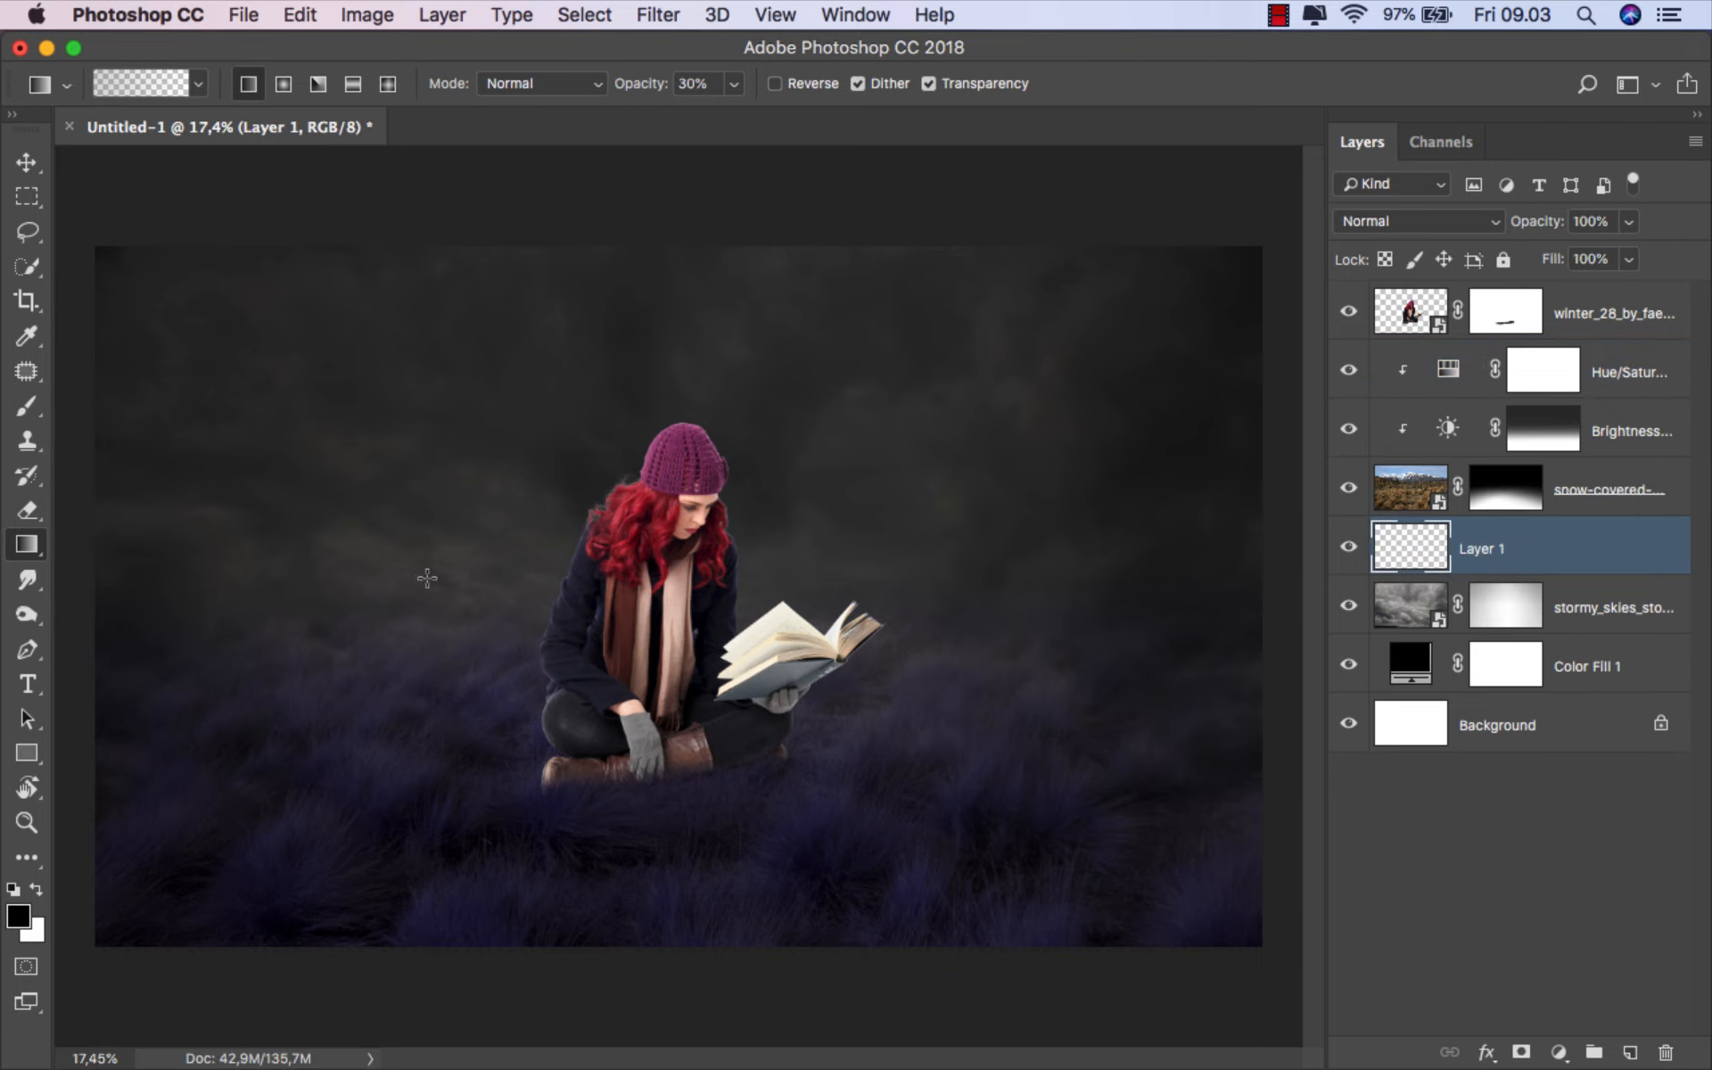
- Set the foreground color to bright pink ff68bf, starting from the purple of the woman's hat, for the Gradient tool
left_click(37, 560)
left_click(18, 915)
left_click_drag(1147, 429, 1216, 324)
left_click(672, 465)
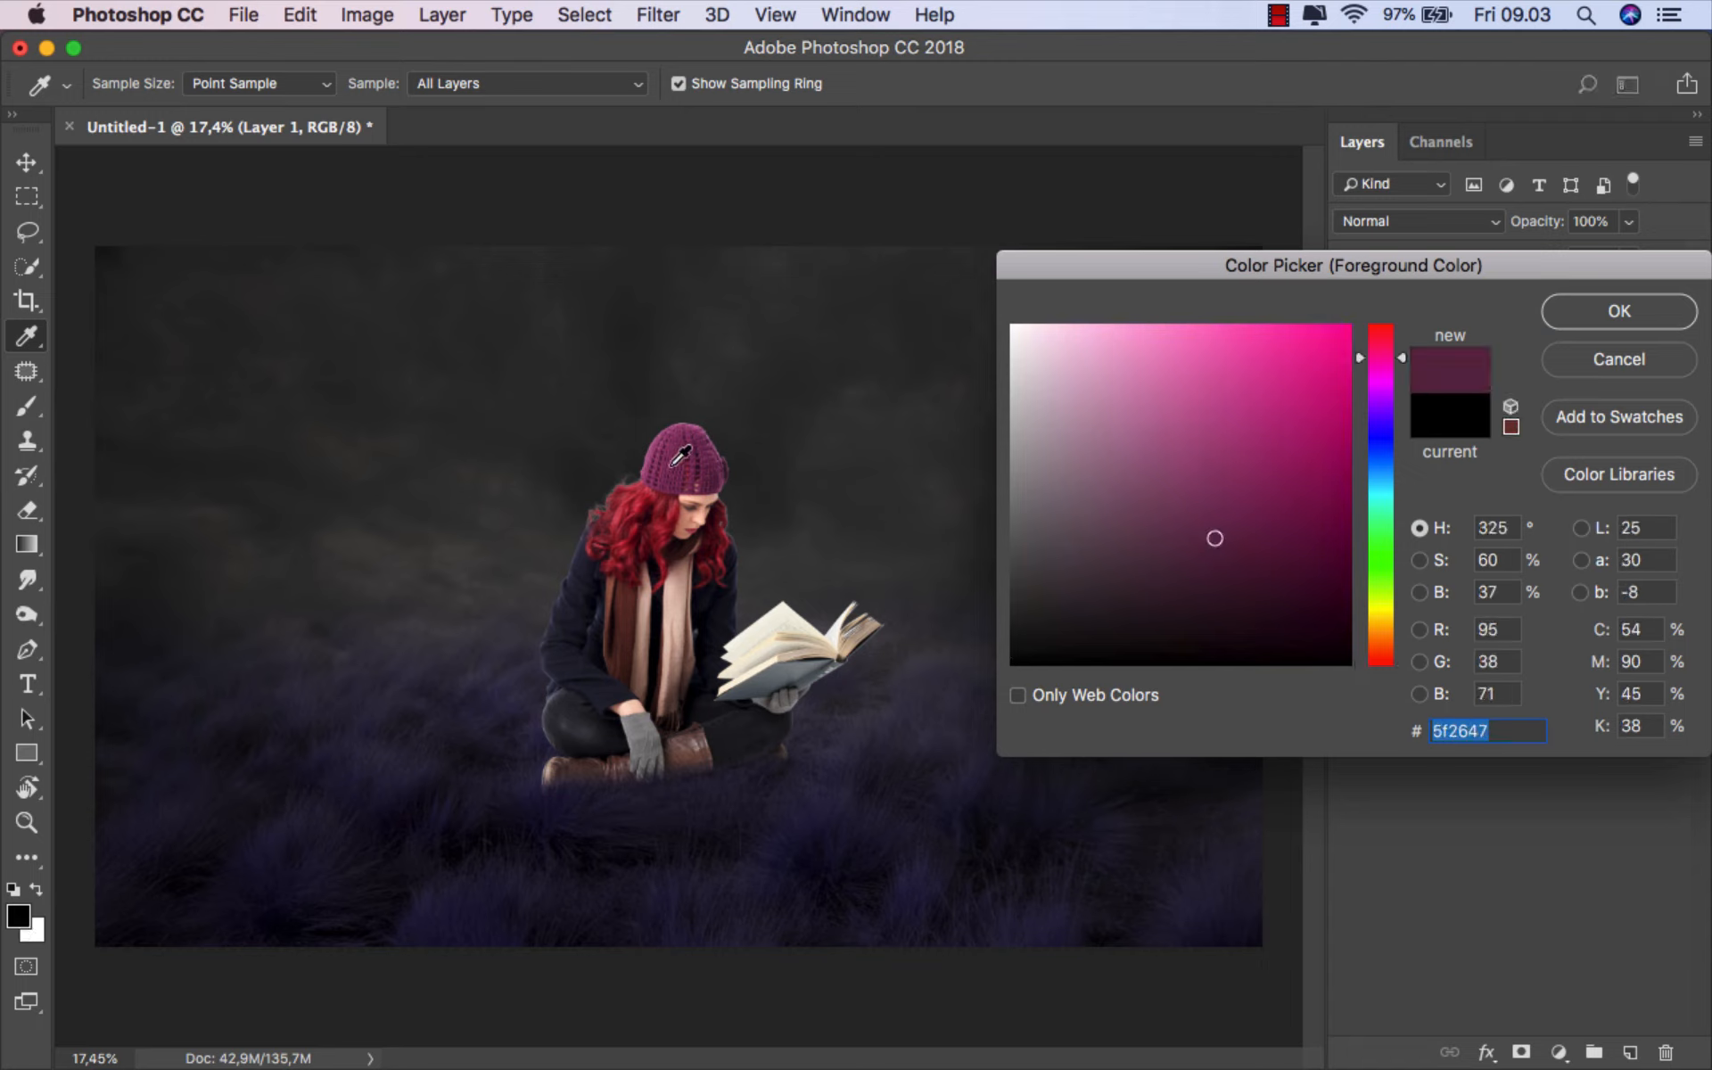
left_click_drag(1191, 367, 1213, 311)
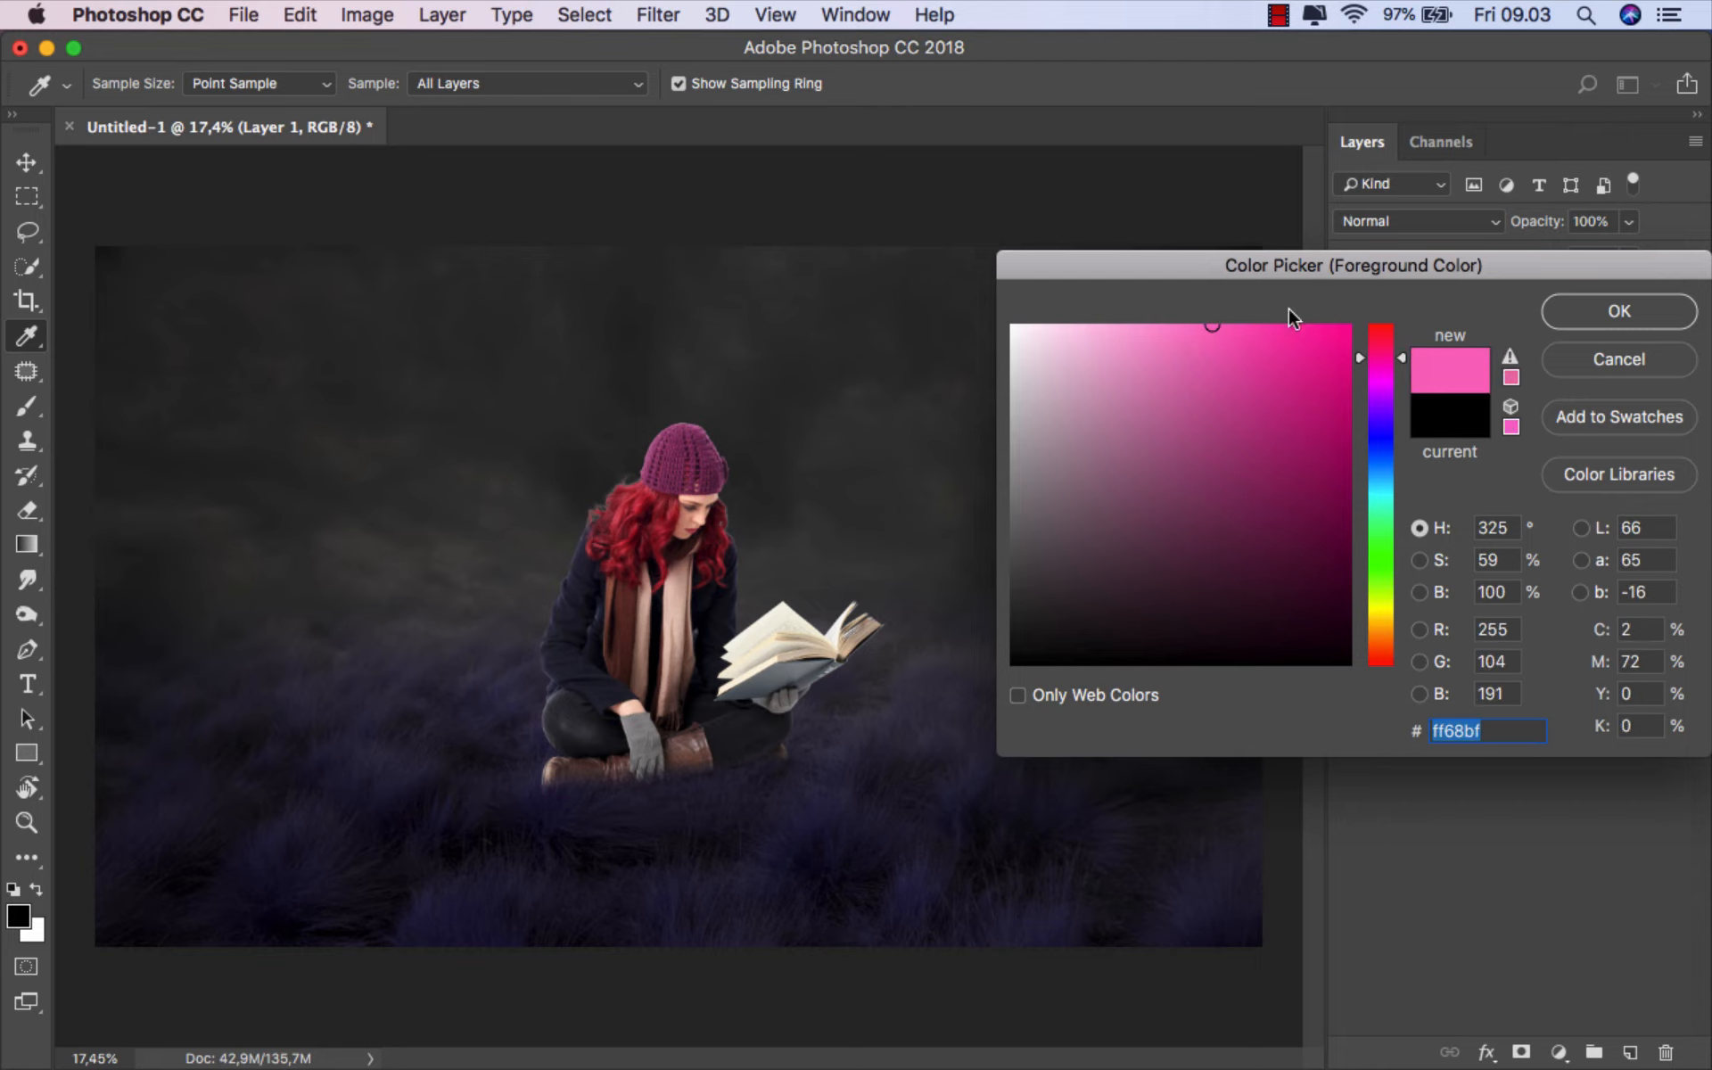
left_click(1572, 312)
key("g")
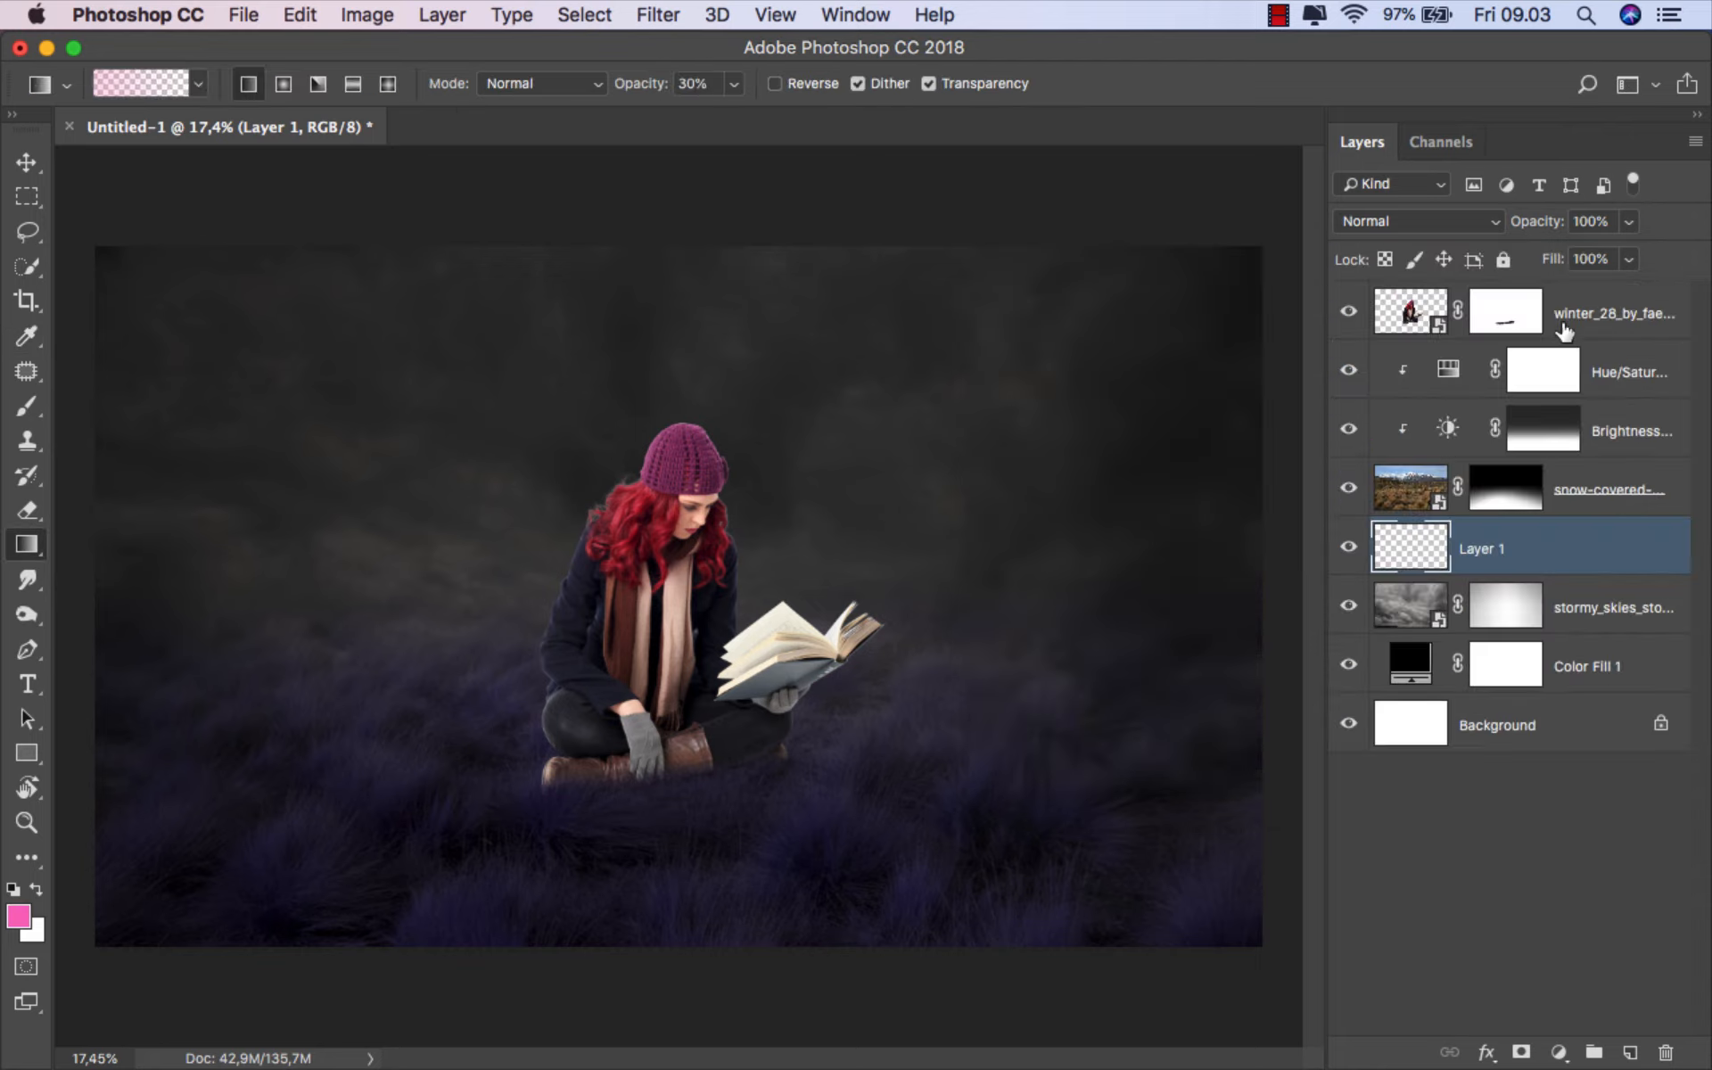
- Draw two upward pink-to-transparent linear gradients at 30% opacity on the new layer to tint the background behind the woman
left_click_drag(683, 950, 686, 245)
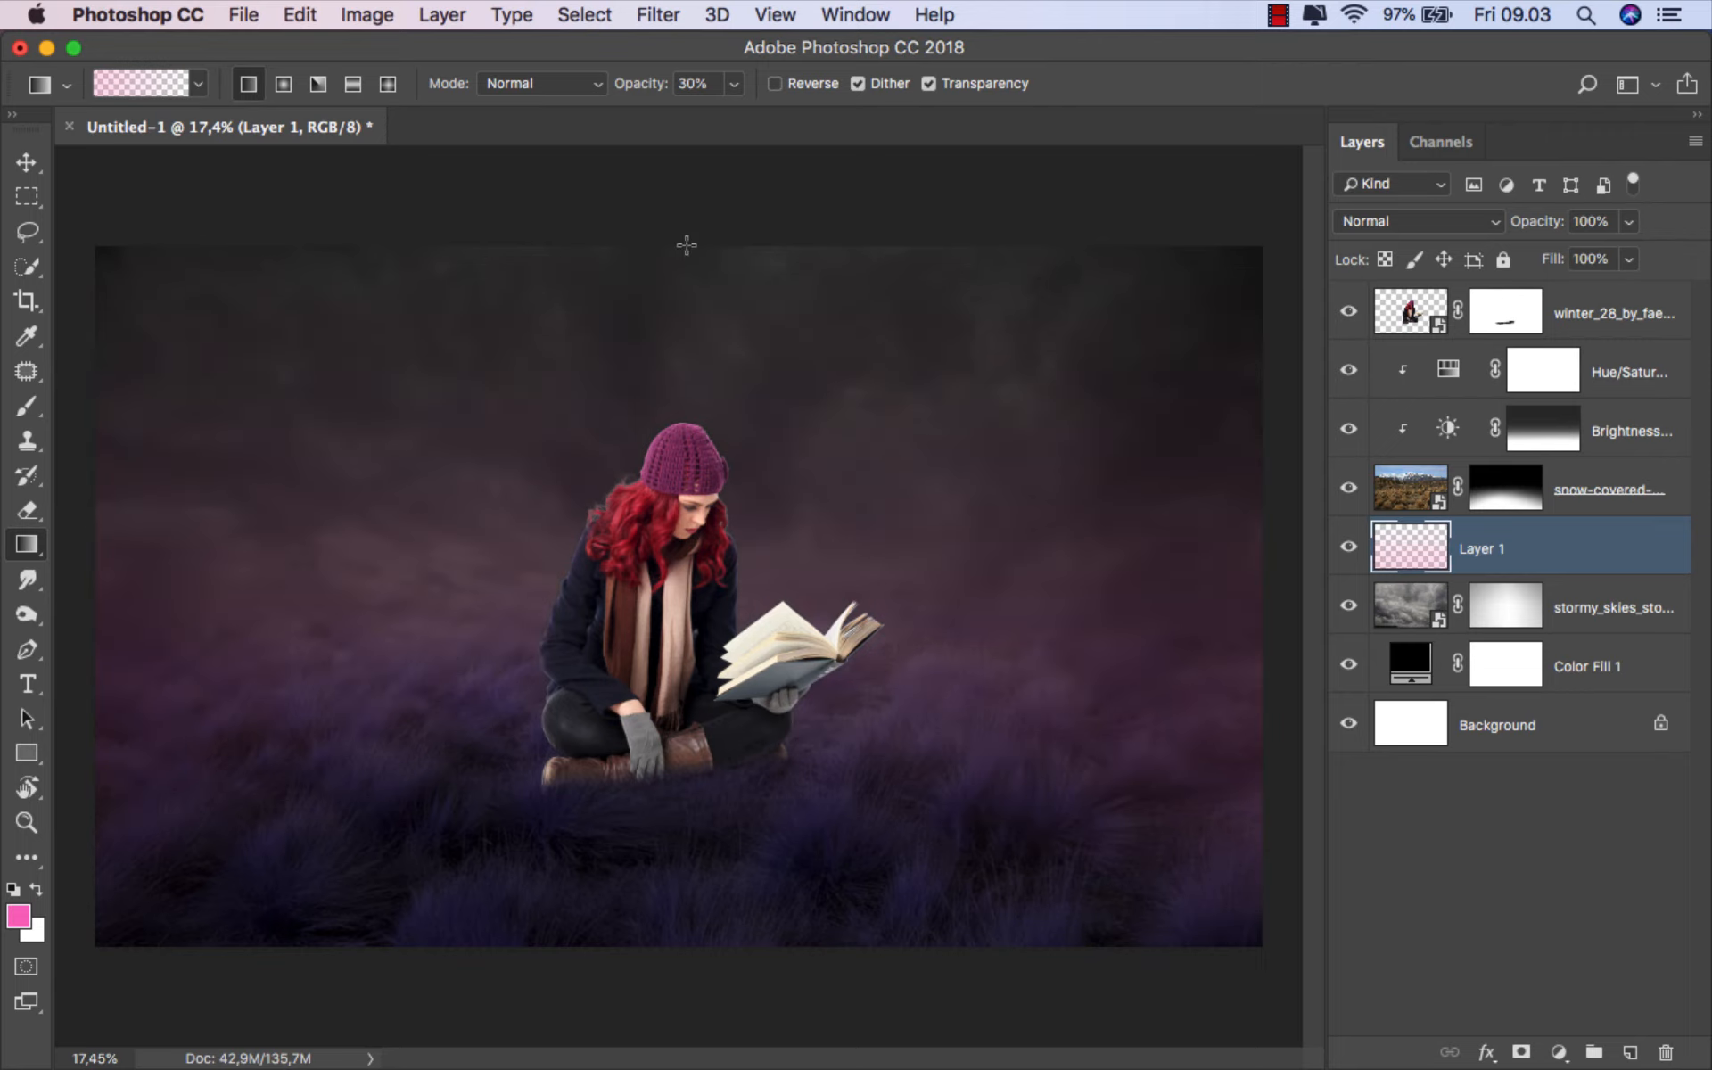
scroll(712, 496, "down", 2)
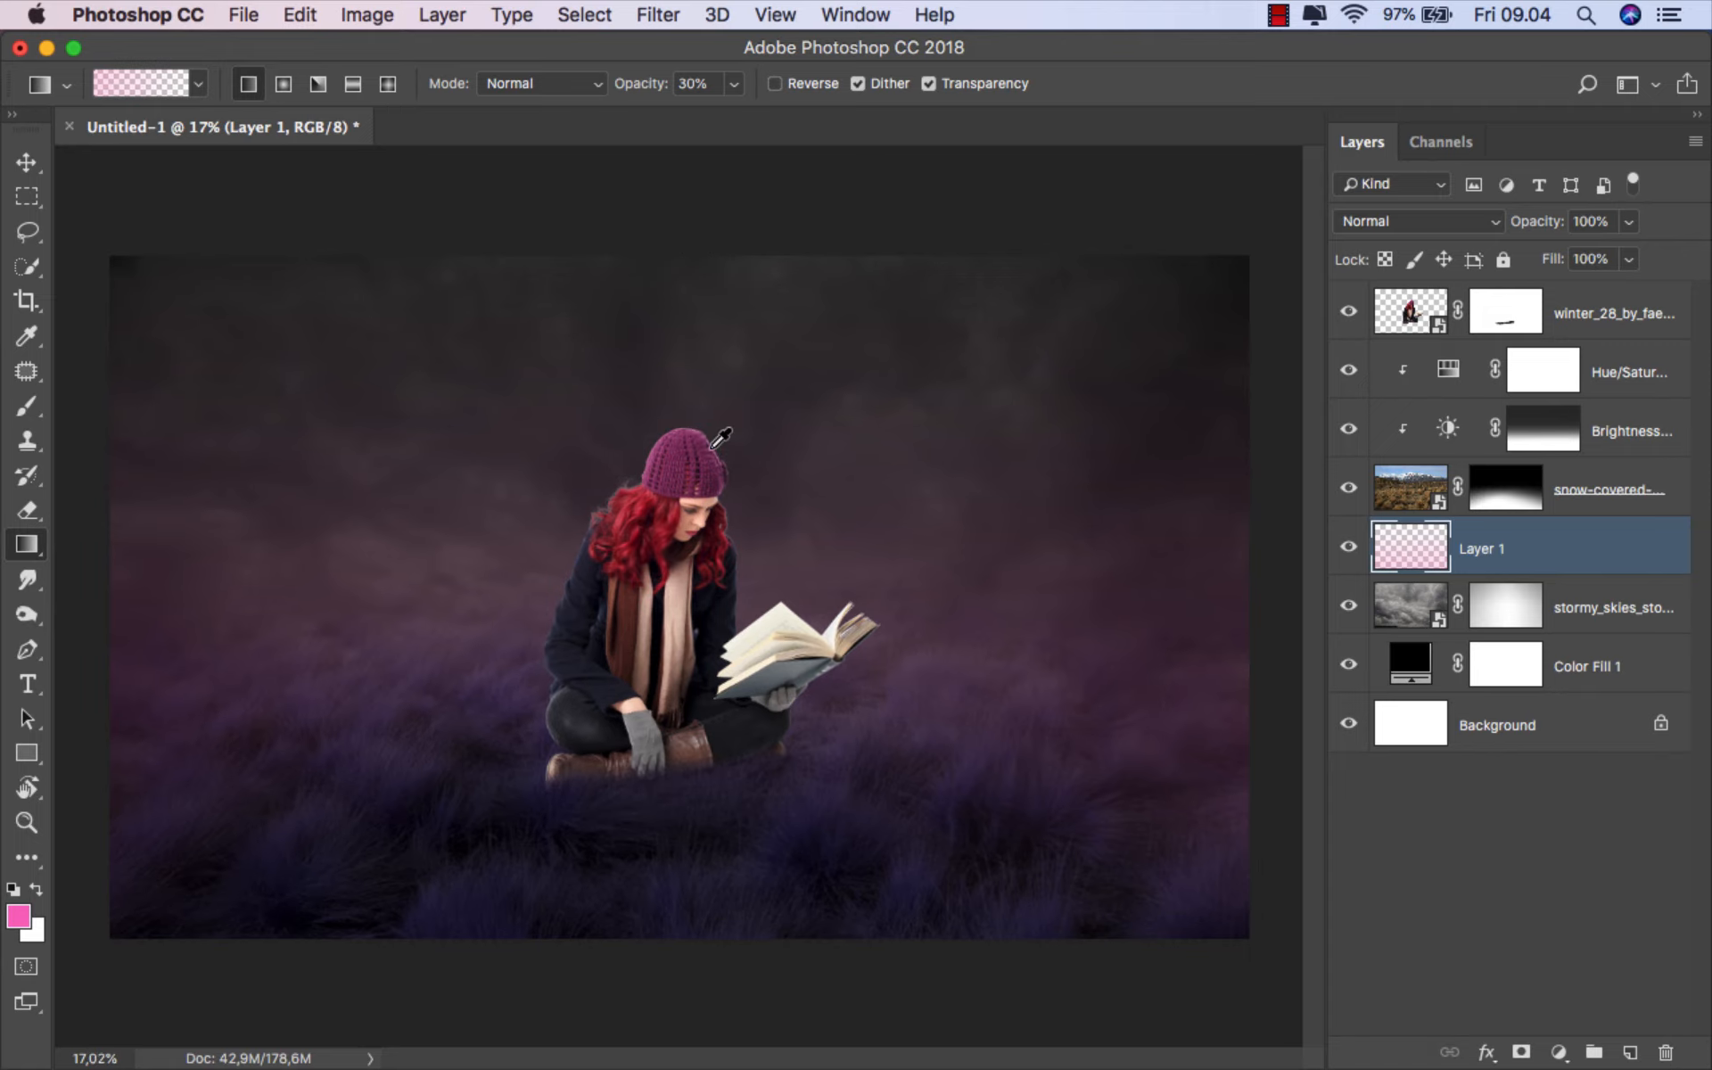
left_click_drag(695, 760, 682, 272)
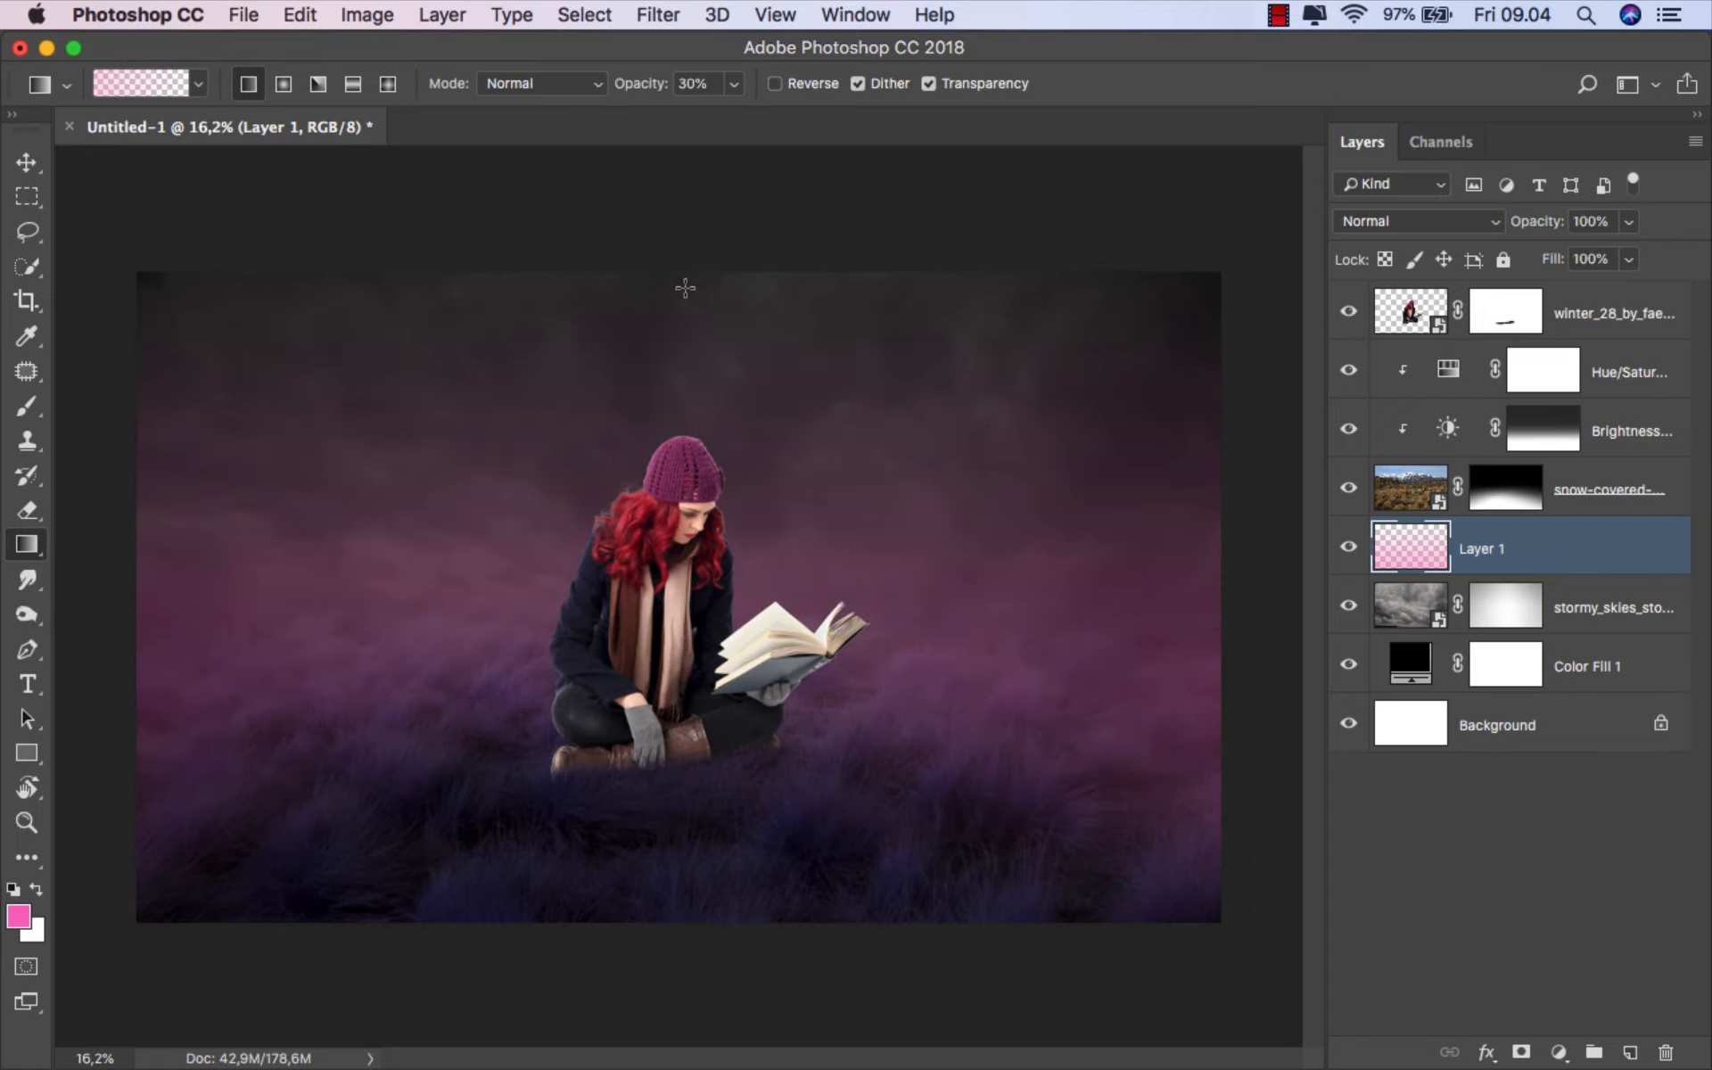
scroll(703, 423, "up", 1)
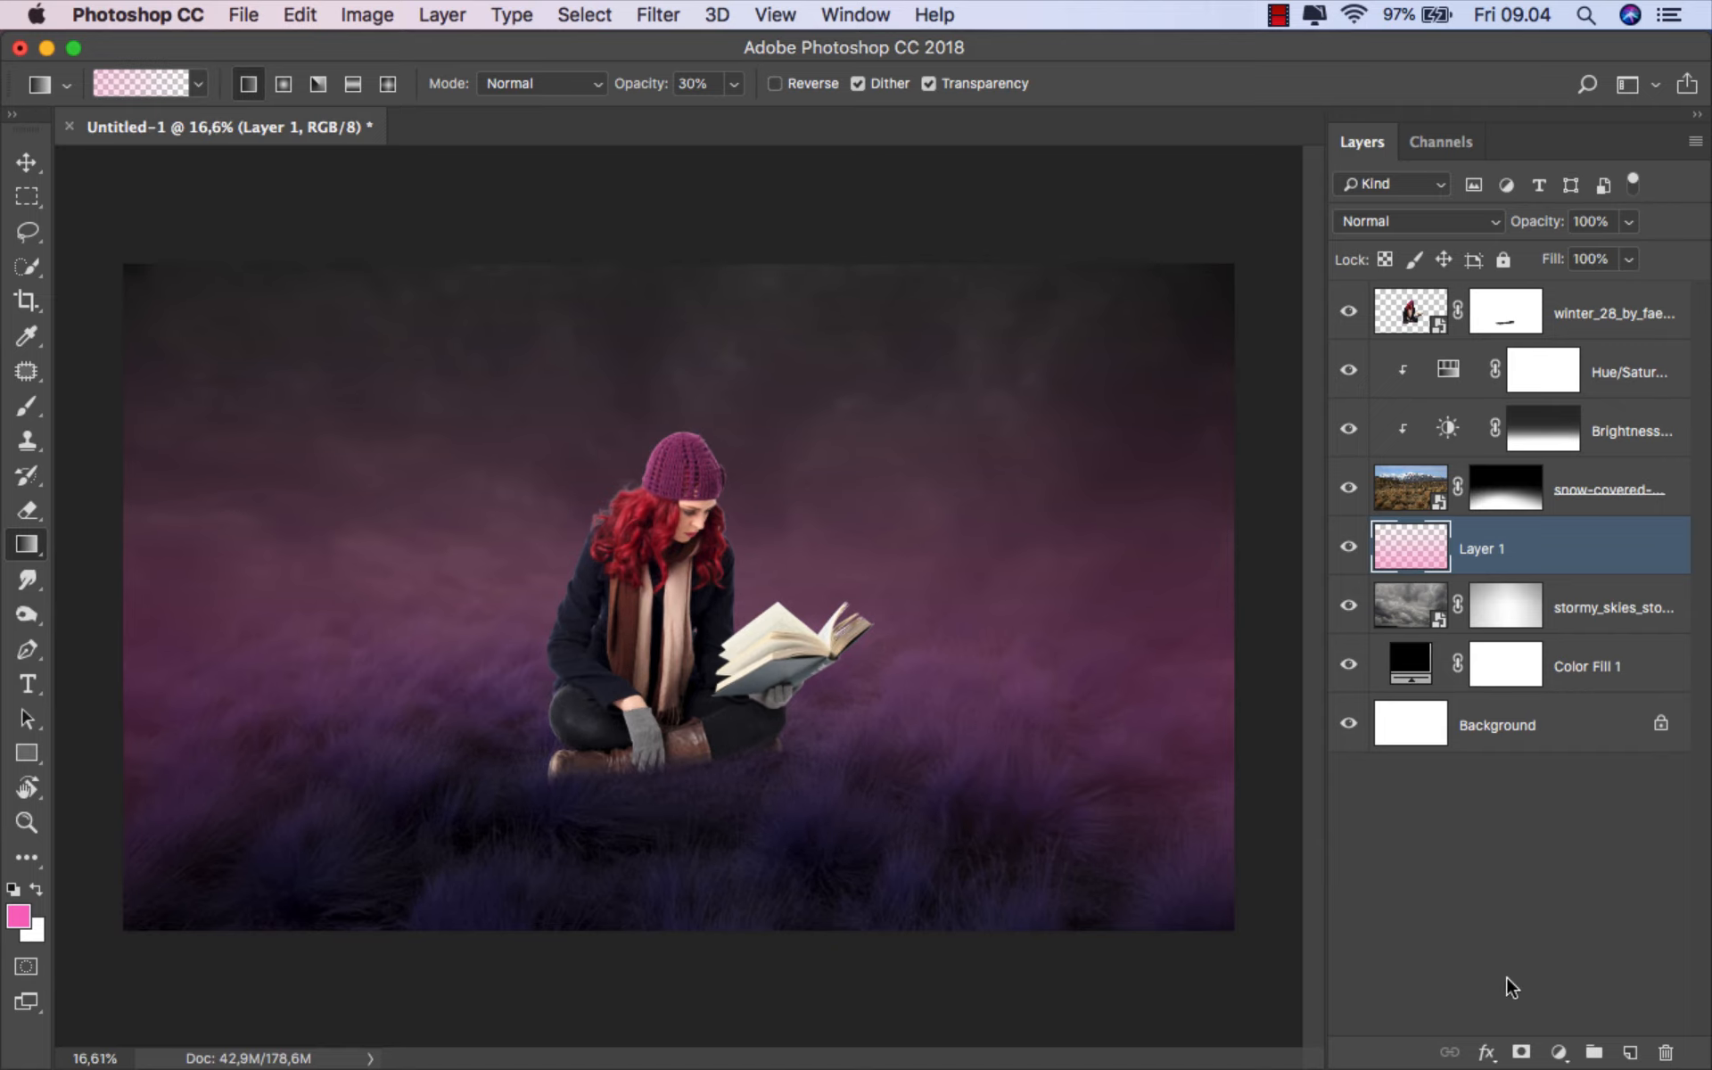
- Mask the pink layer and fade its edges and corners with inward black-to-transparent gradients at 30% opacity, and check the layer's effect
left_click(1519, 1053)
scroll(1168, 820, "up", 2)
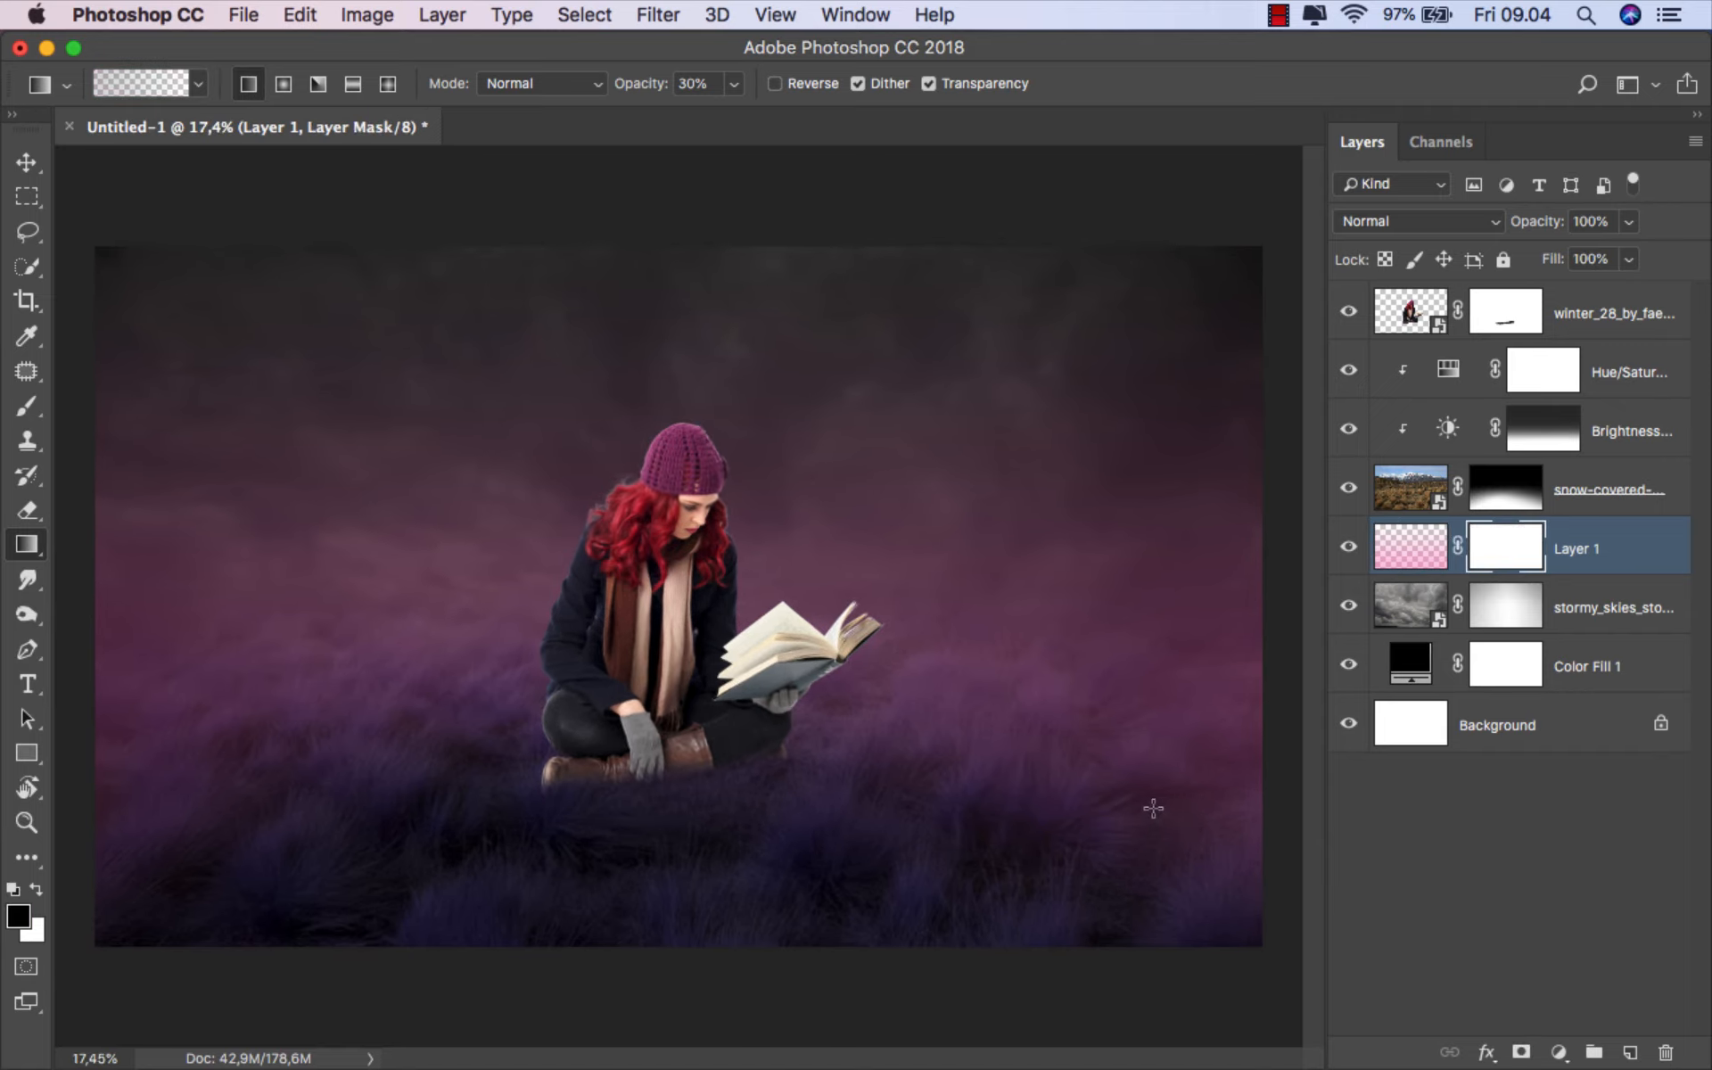
left_click_drag(1295, 873, 730, 624)
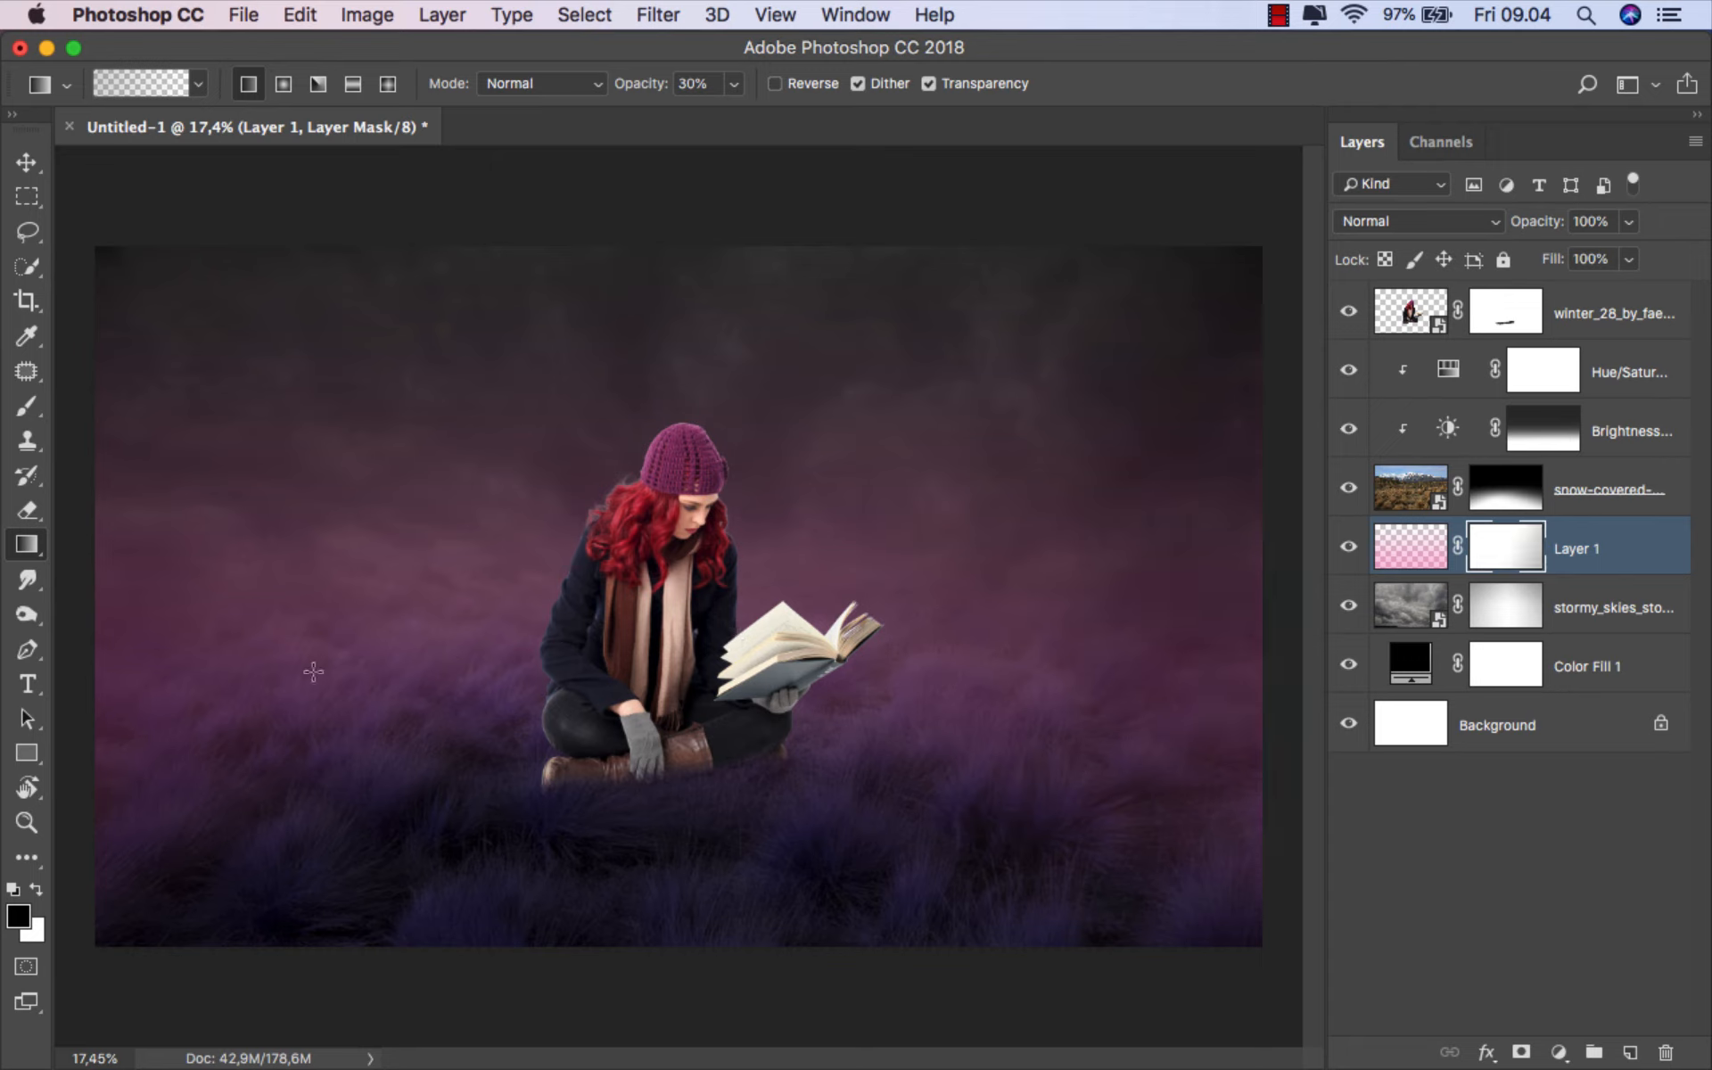
left_click_drag(92, 922, 1138, 620)
left_click_drag(1252, 615, 829, 615)
left_click_drag(1224, 253, 869, 750)
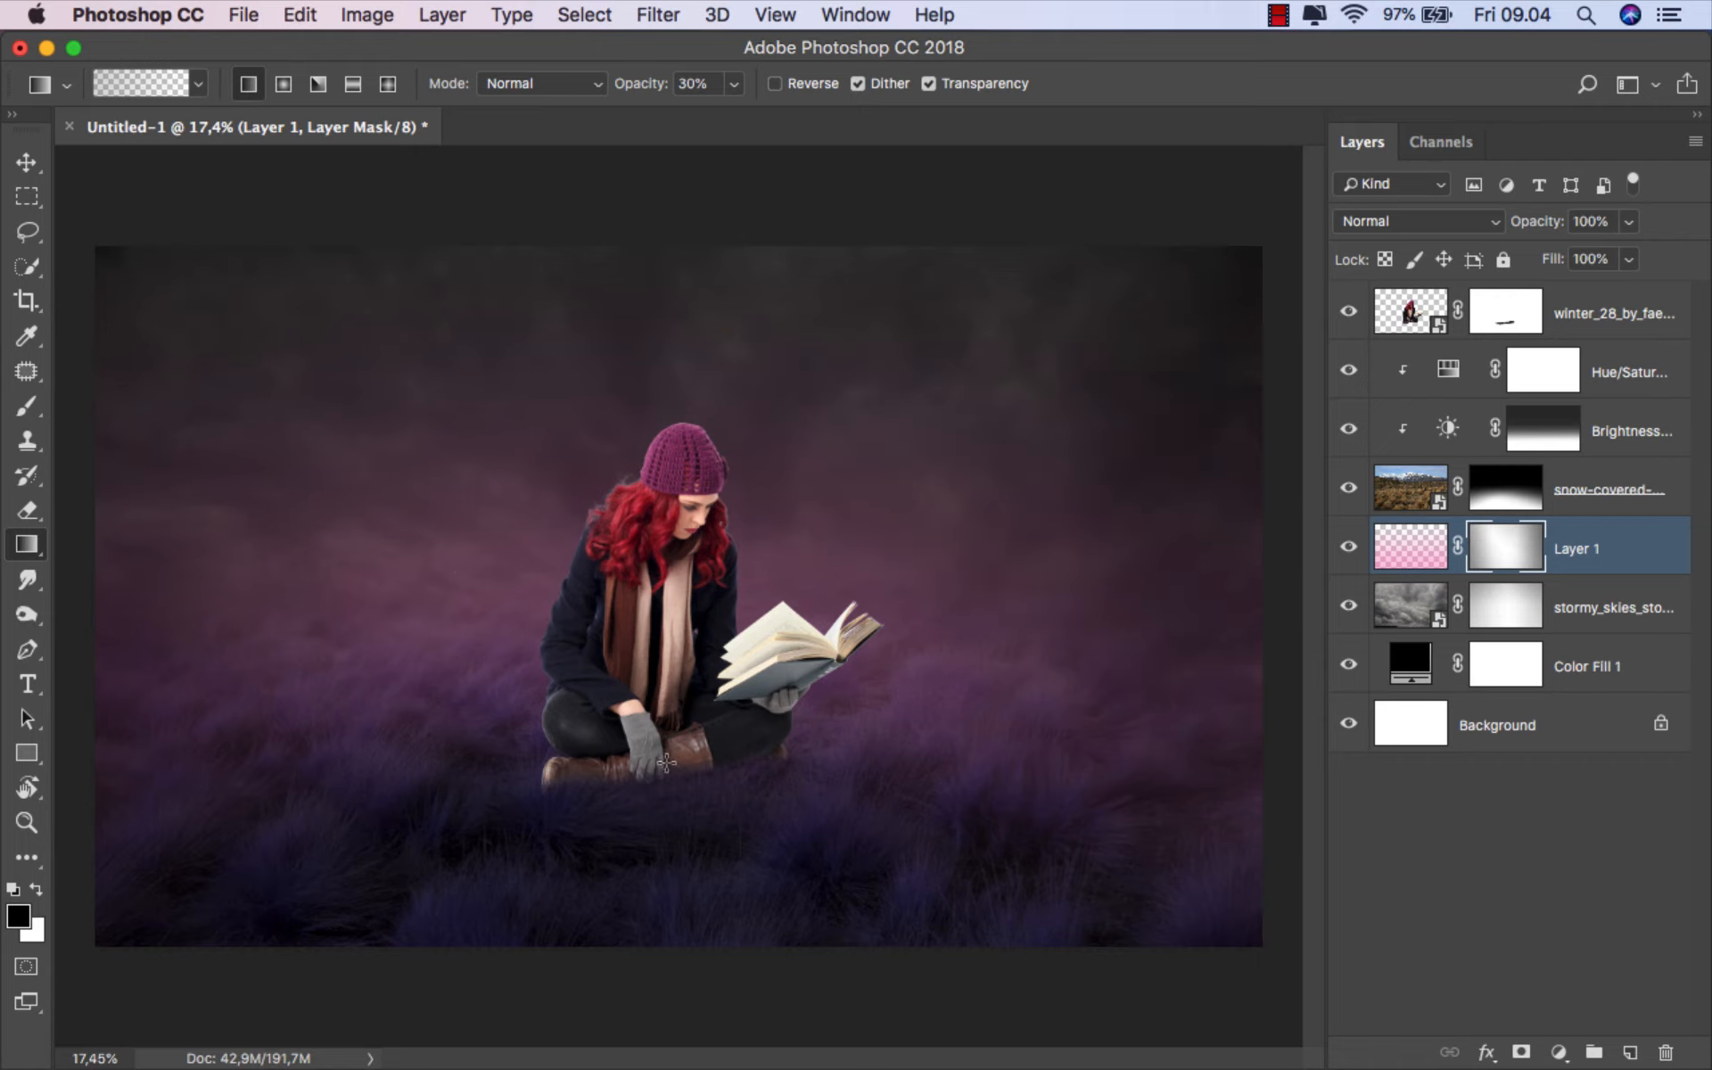
left_click_drag(666, 762, 208, 693)
scroll(606, 722, "down", 1)
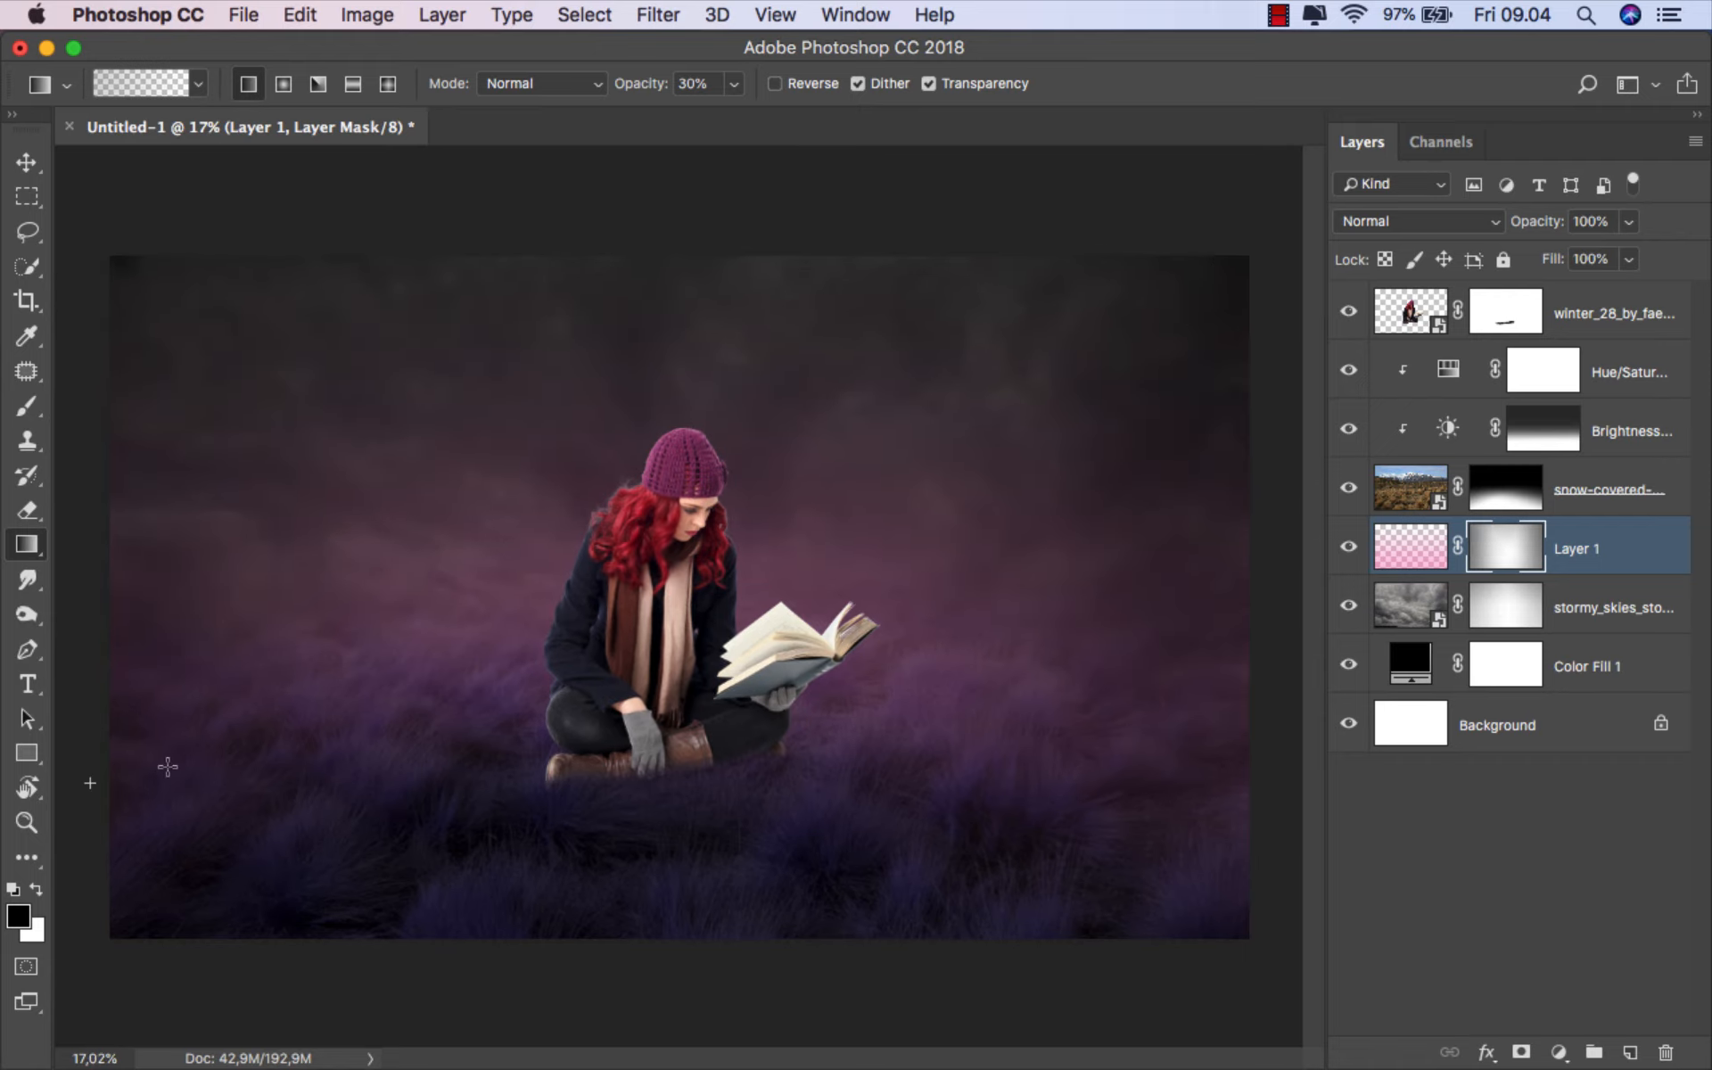
left_click_drag(1251, 840, 957, 736)
left_click(1352, 546)
scroll(869, 548, "up", 1)
- Add a new empty layer above the woman and clip it to her layer
left_click(1592, 560)
key("v")
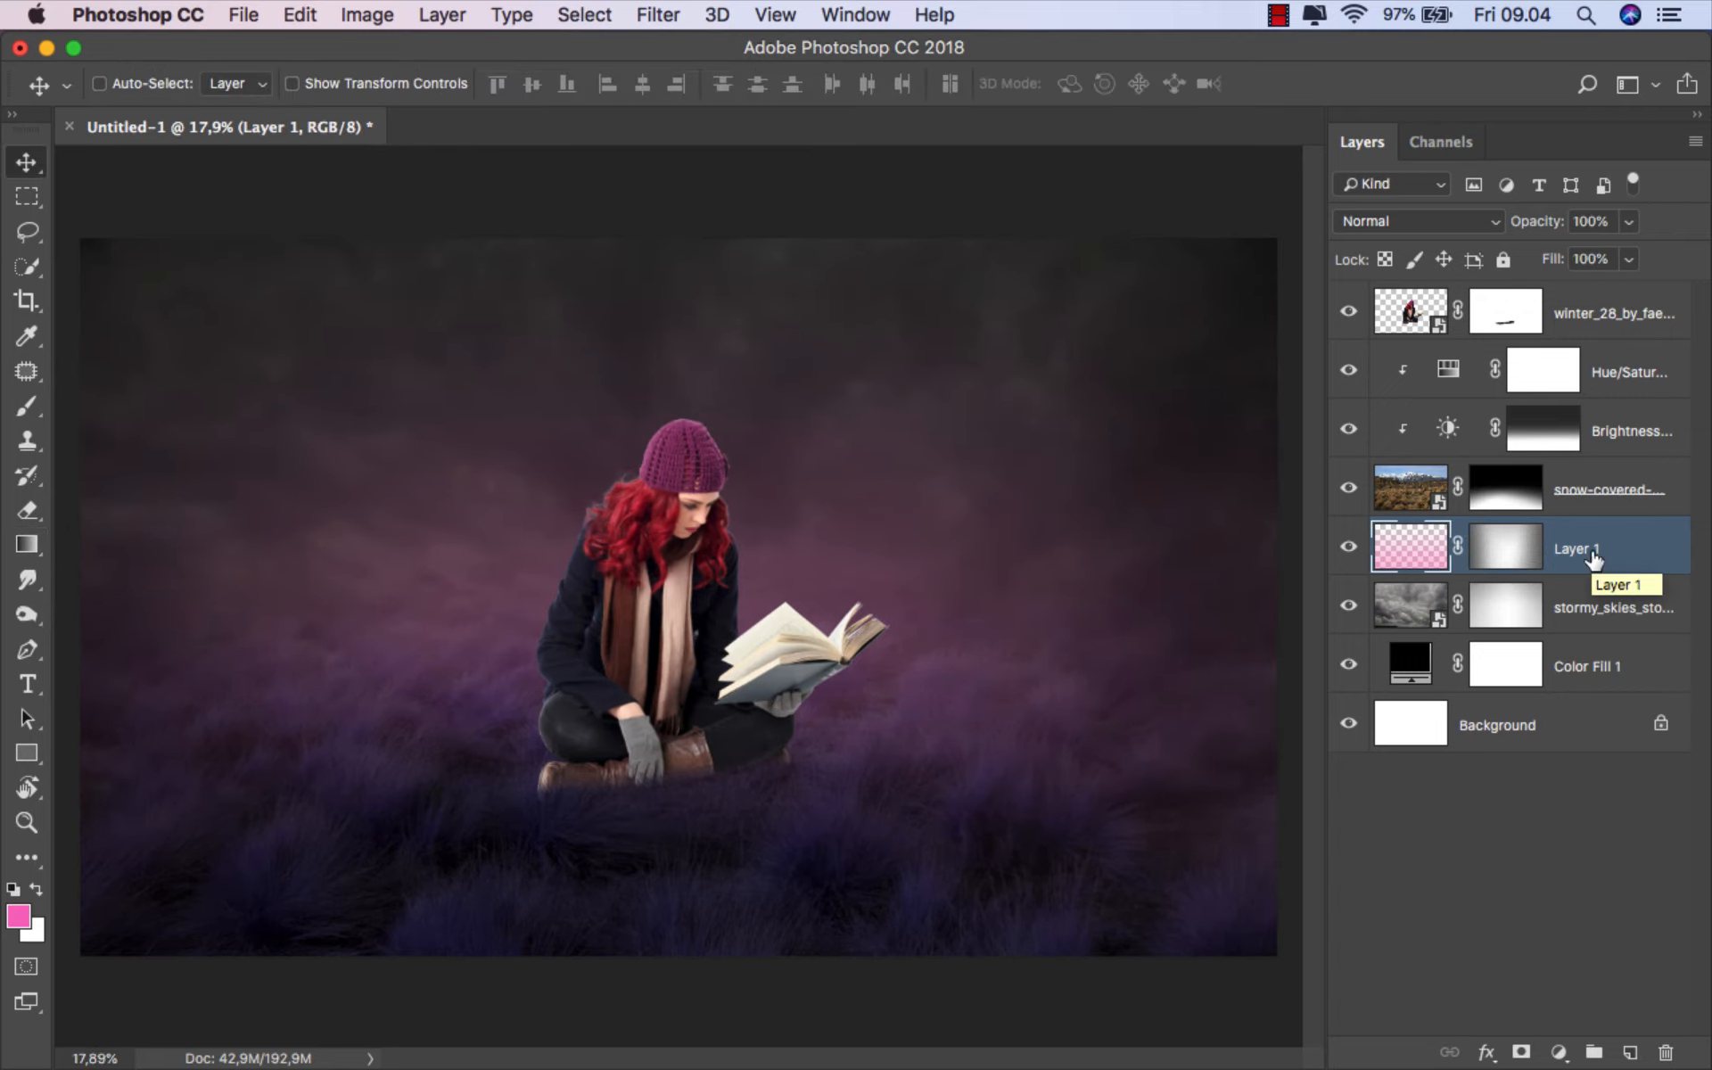
left_click(1602, 308)
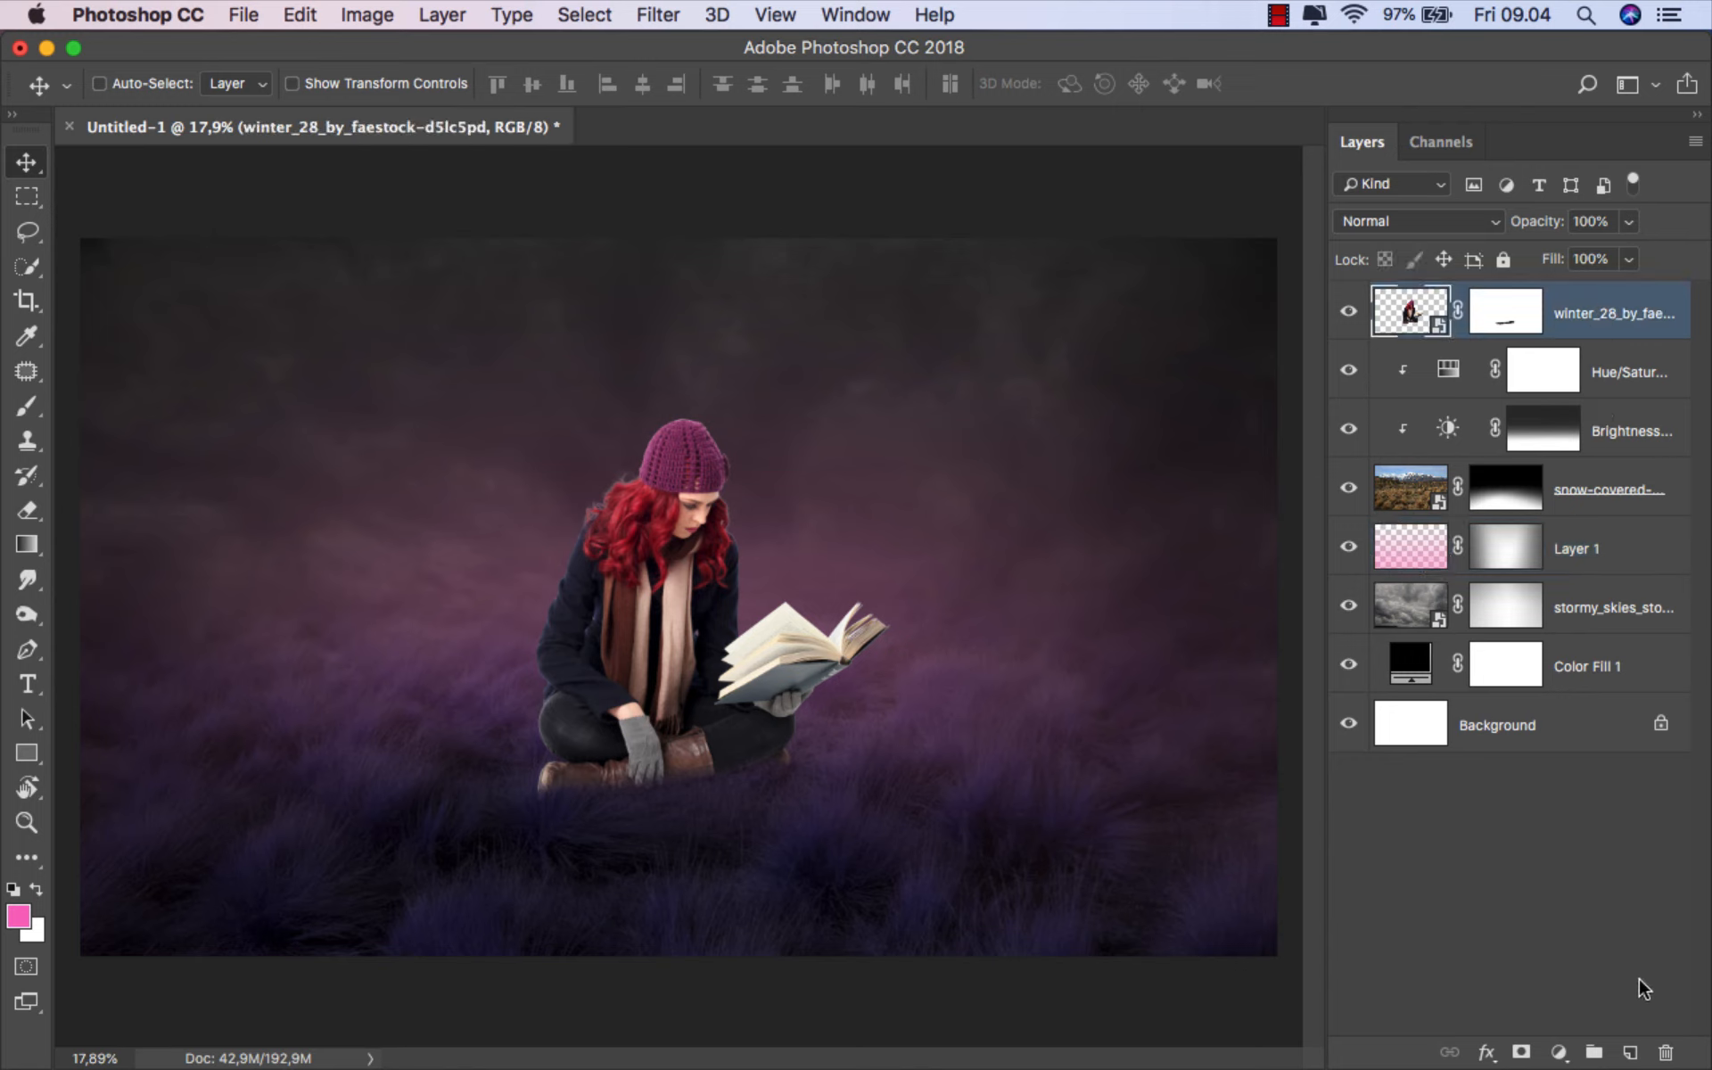
left_click(1628, 1054)
right_click(1571, 308)
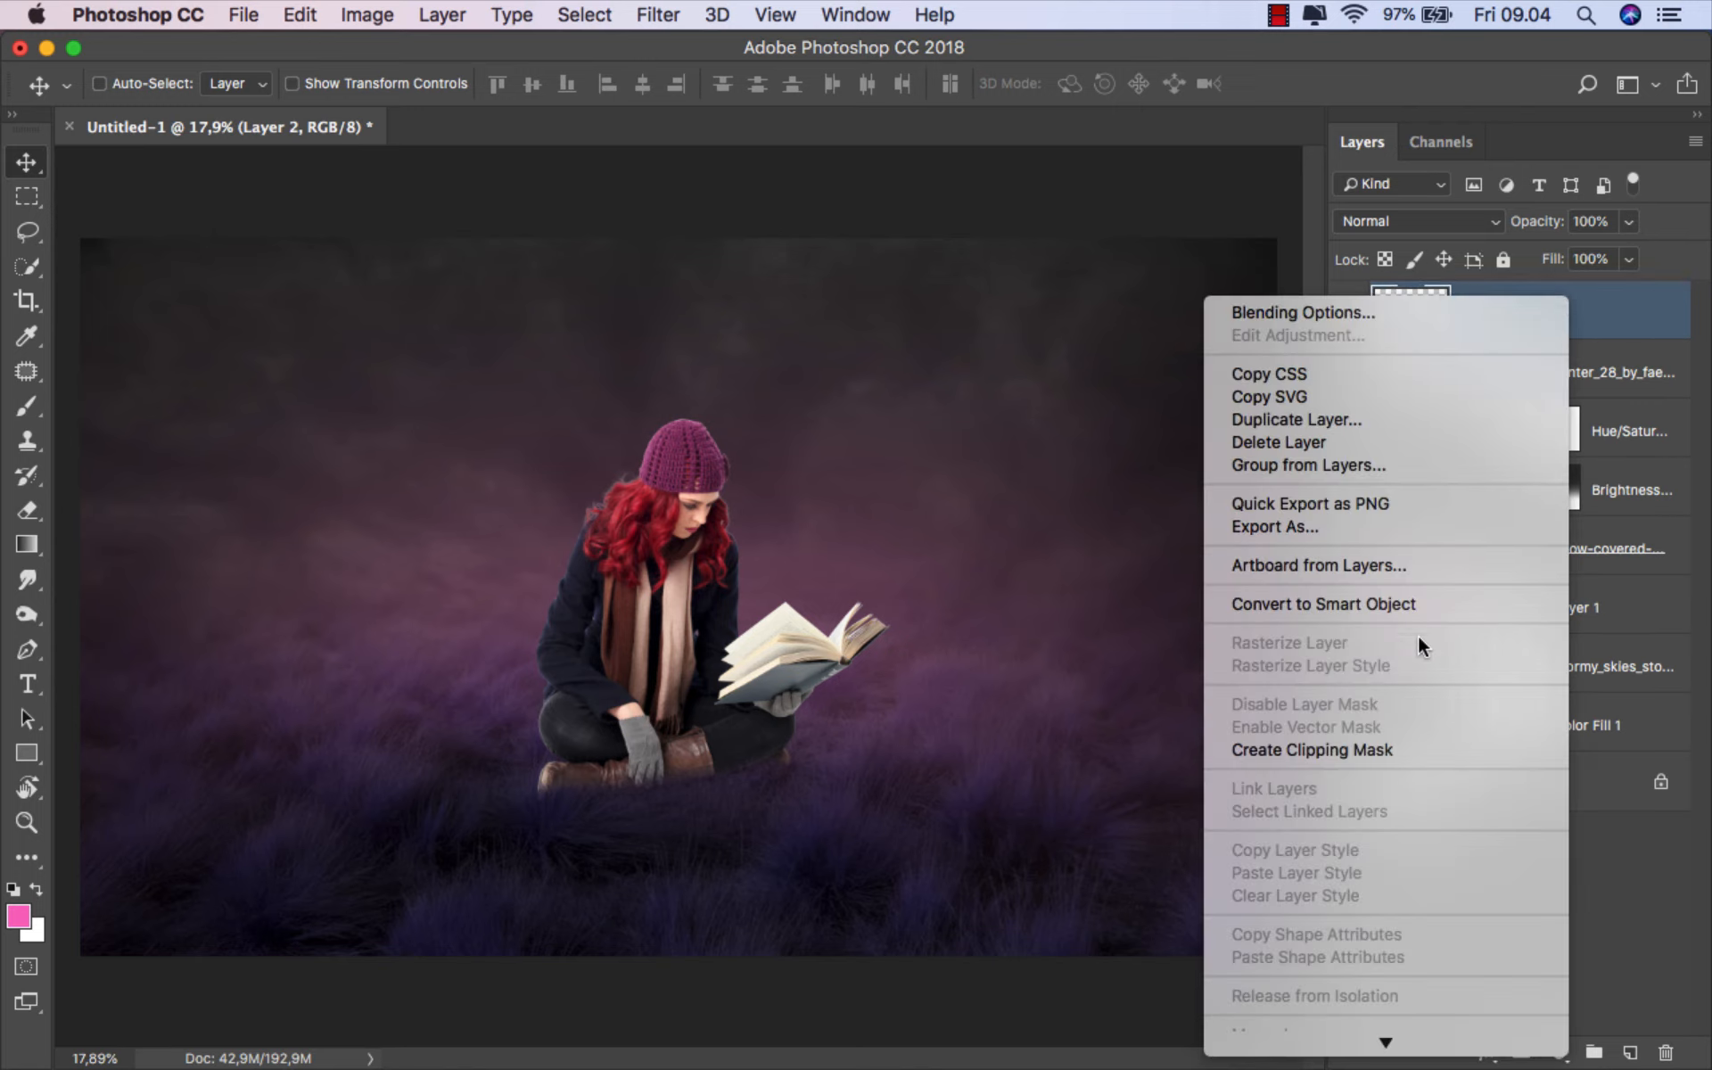
left_click(1367, 745)
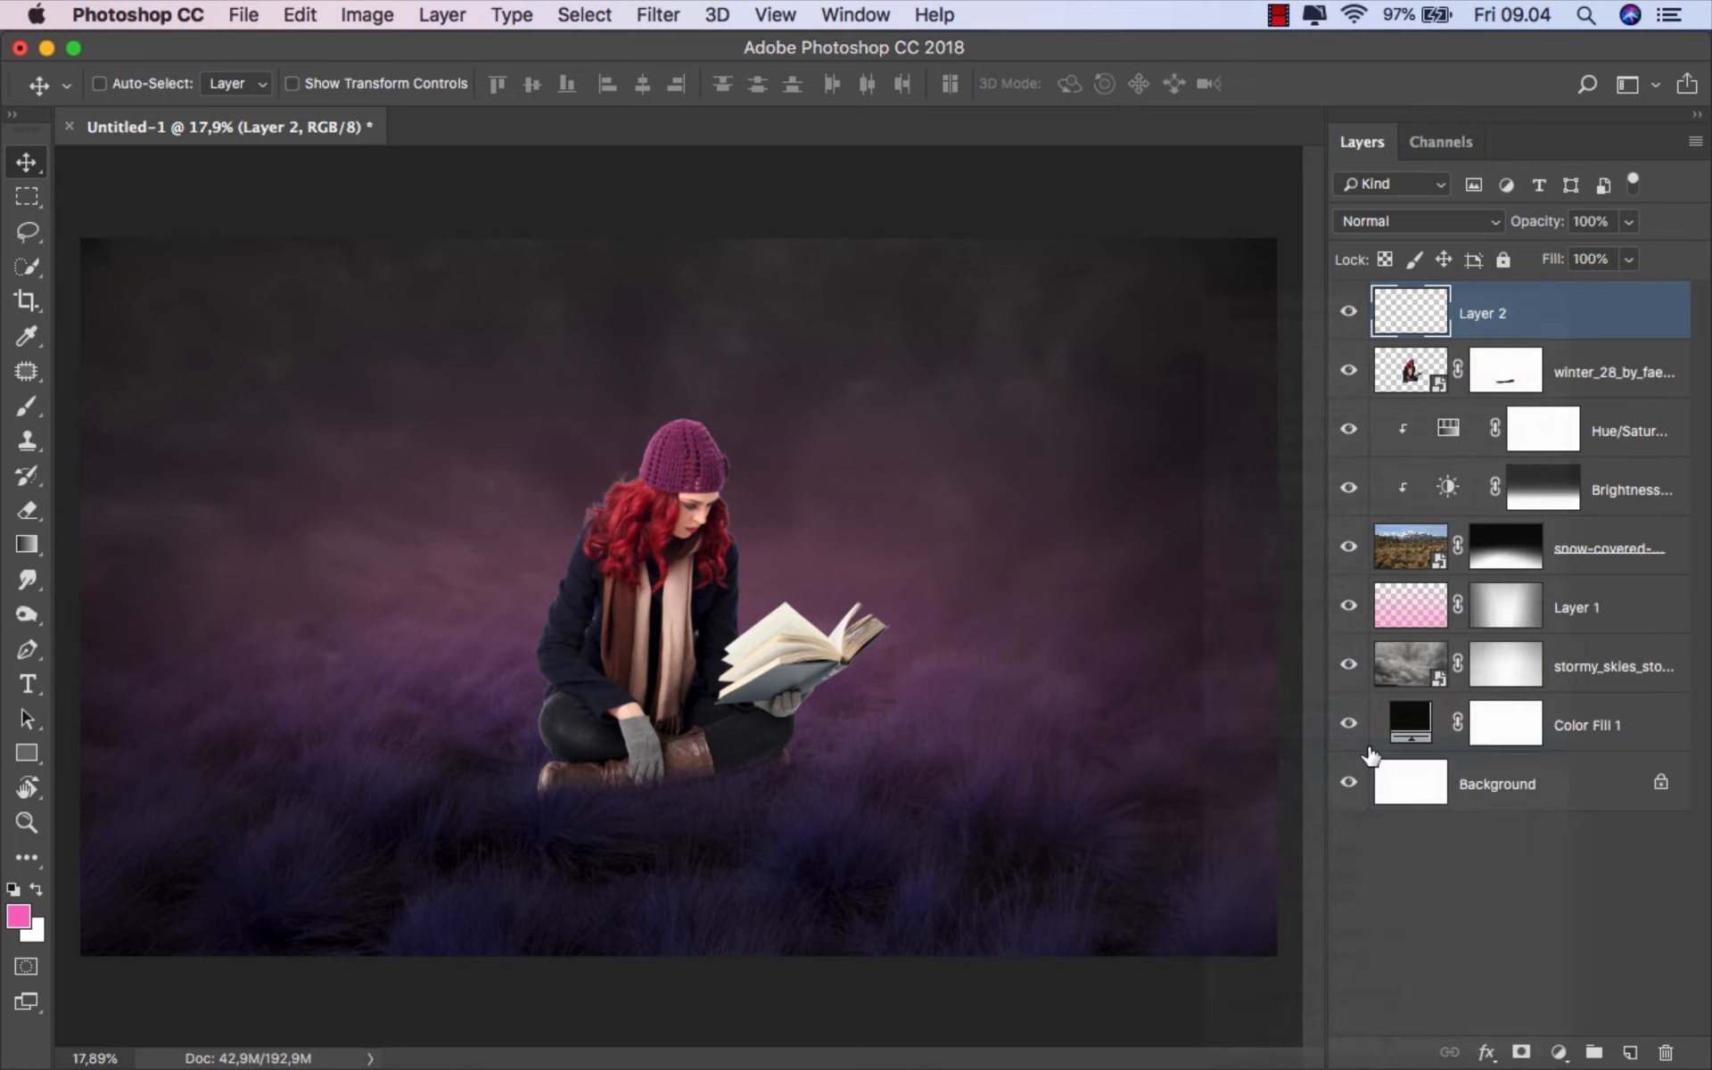
- Set up a soft round brush at 65 px with 0% hardness and 17% opacity
left_click(27, 405)
left_click(89, 399)
right_click(214, 452)
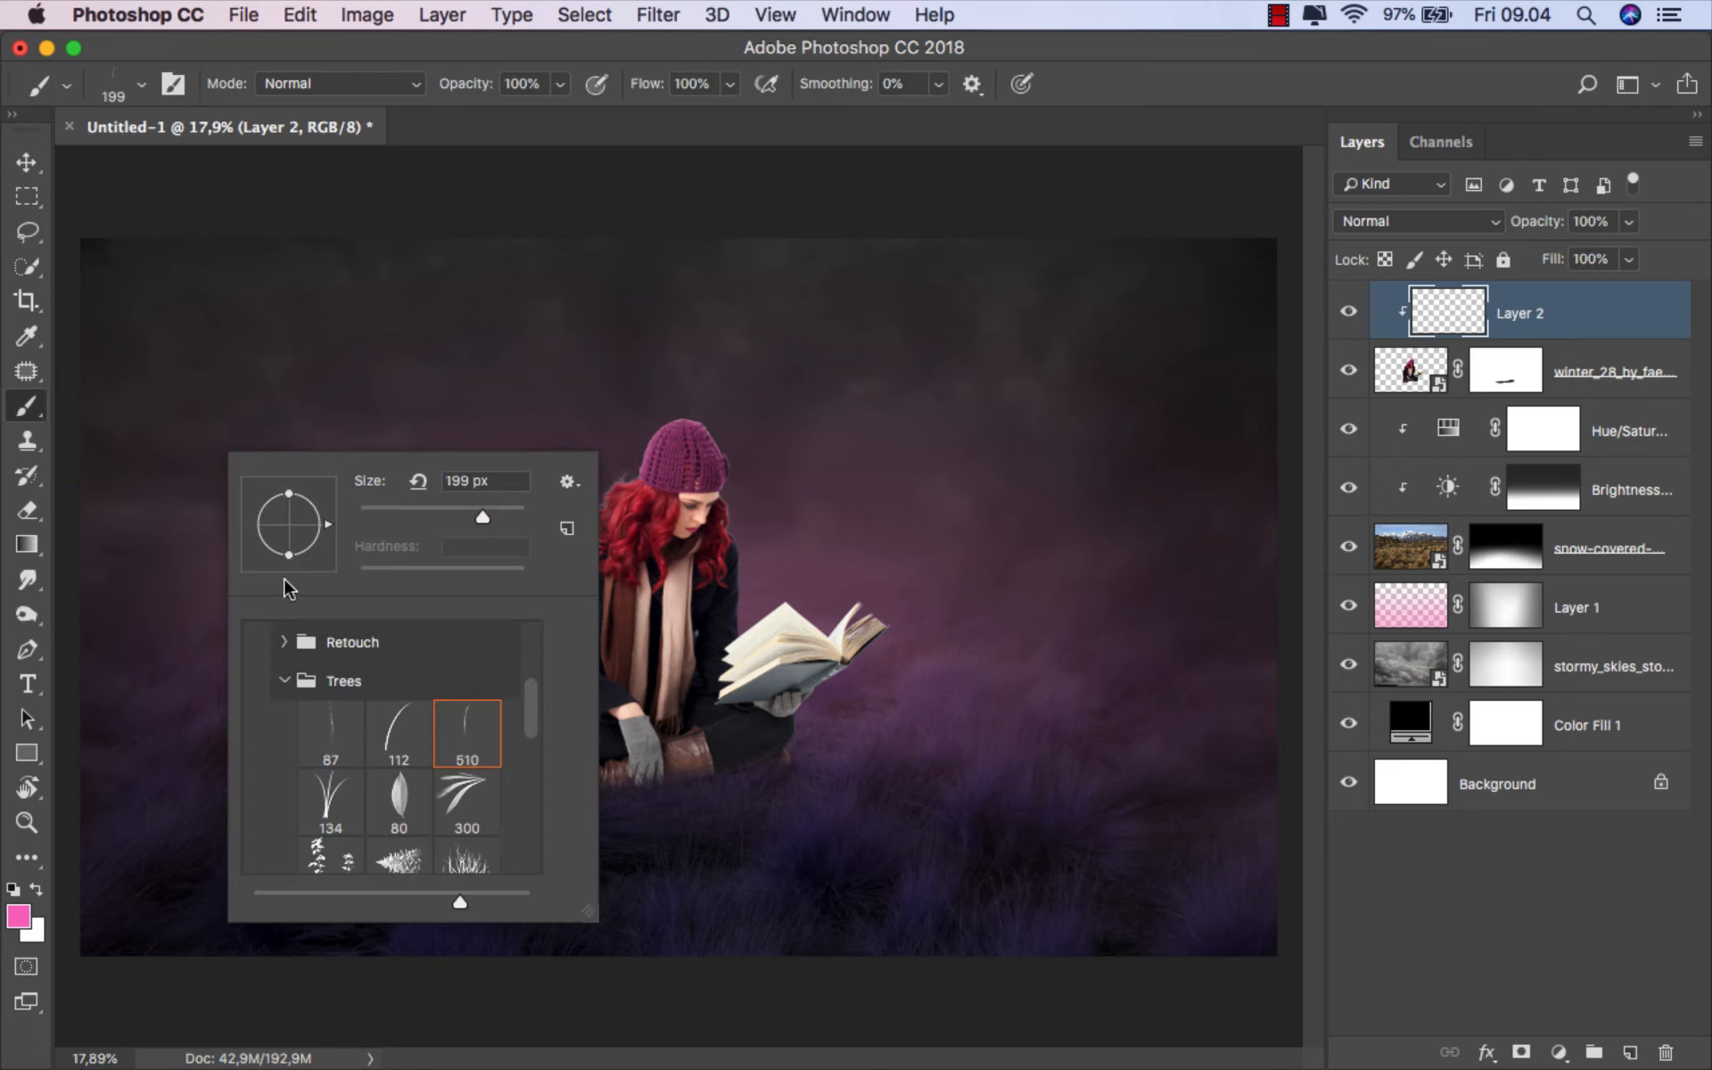
left_click_drag(530, 723, 540, 658)
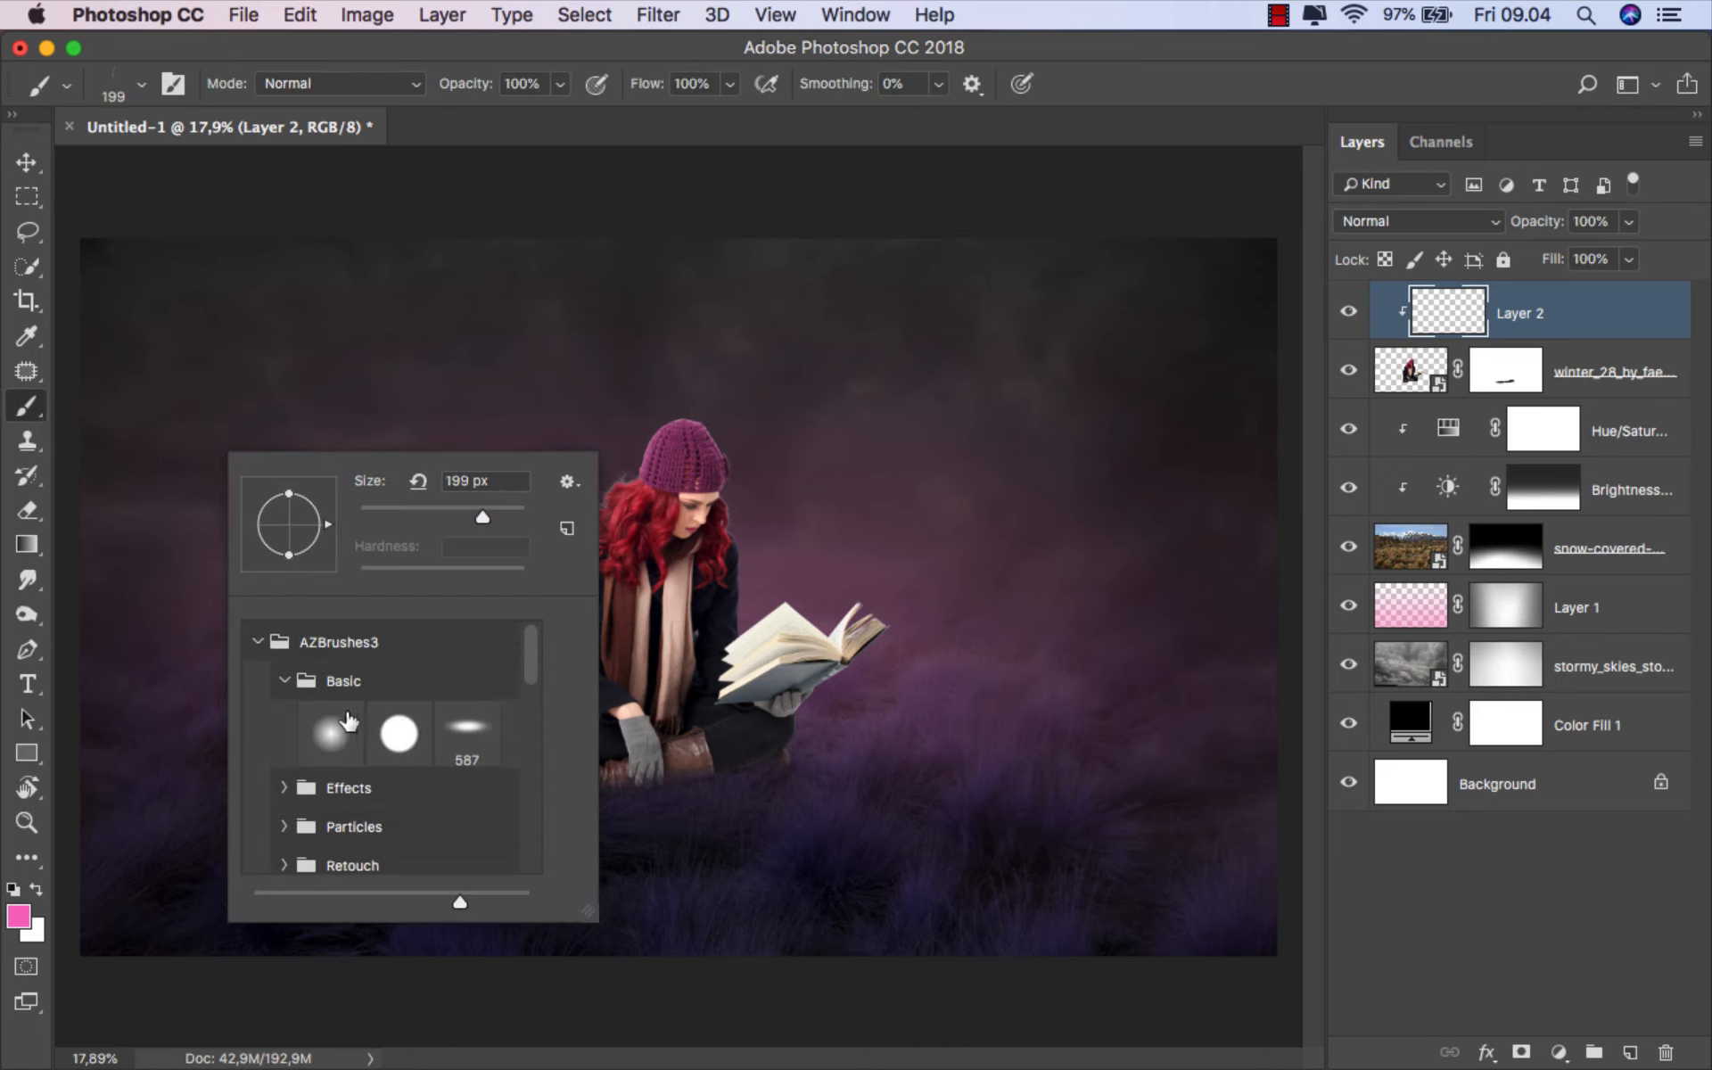
left_click(330, 731)
left_click(412, 509)
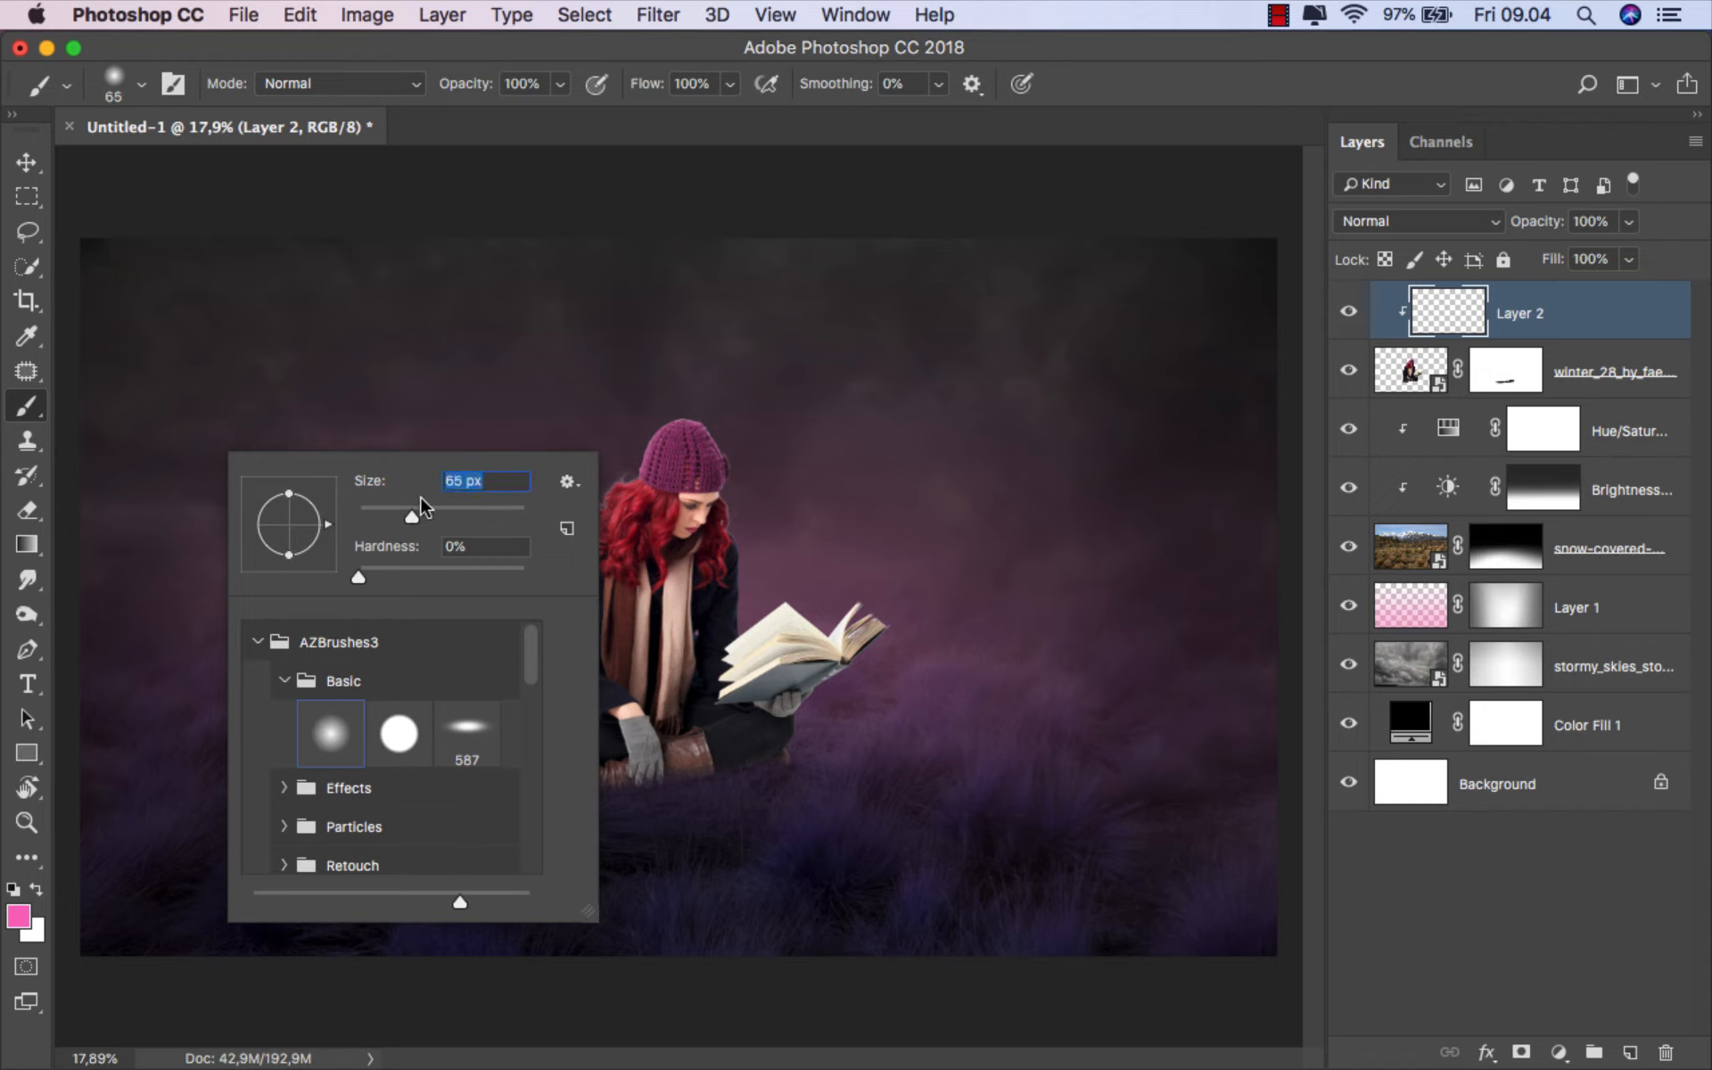
left_click(560, 84)
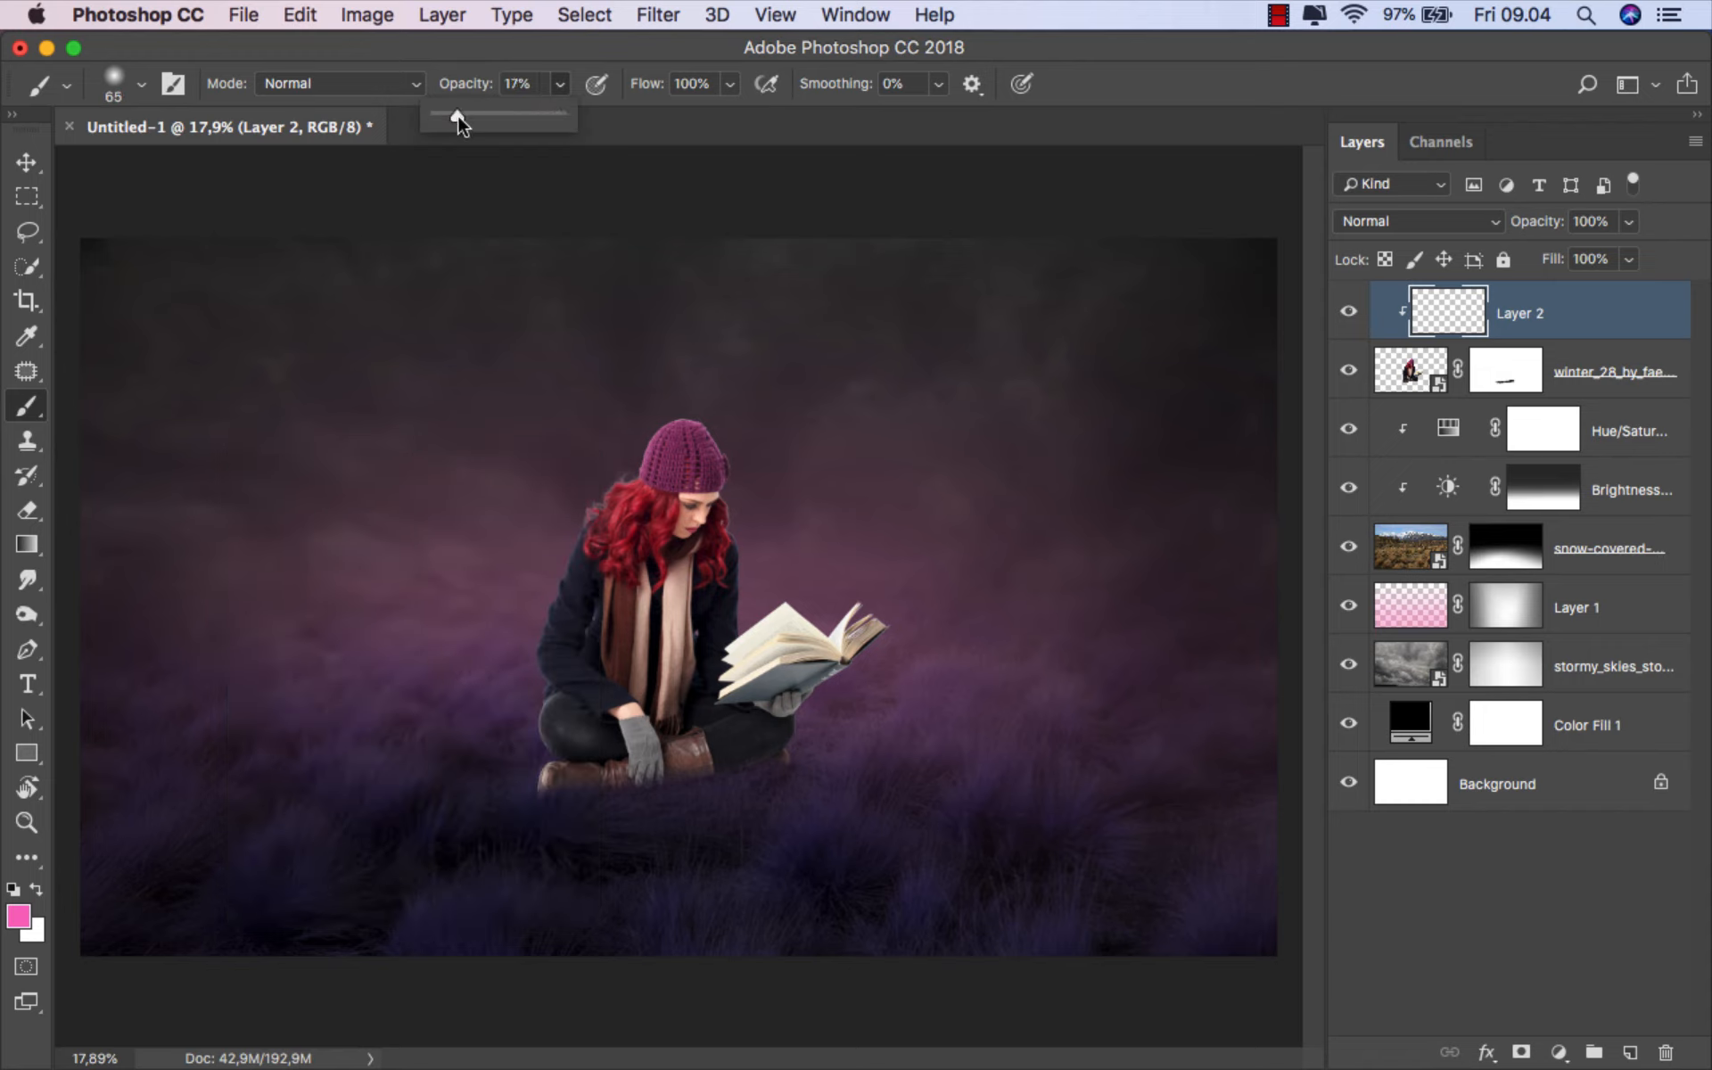
left_click(467, 37)
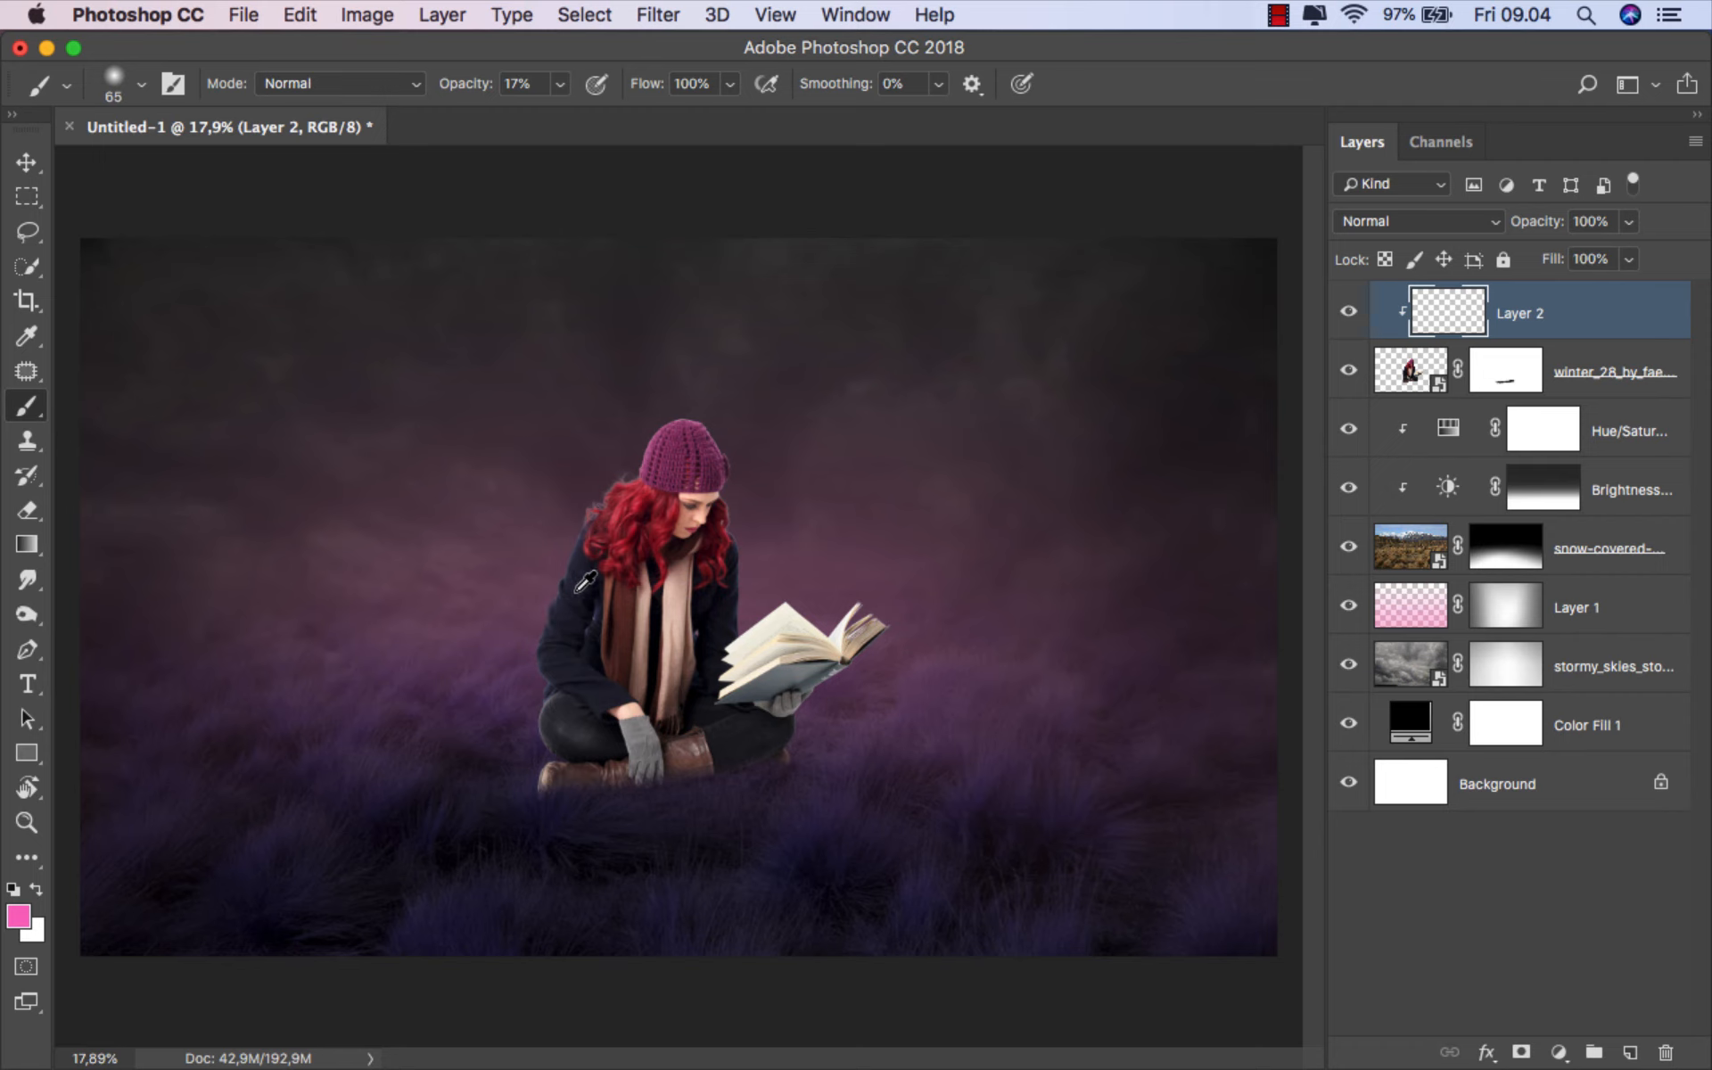
- Sample red from the hair and paint it softly over the grey flyaway strands beside the hat and along the hair's outer left edge
scroll(588, 580, "up", 8)
scroll(637, 475, "up", 4)
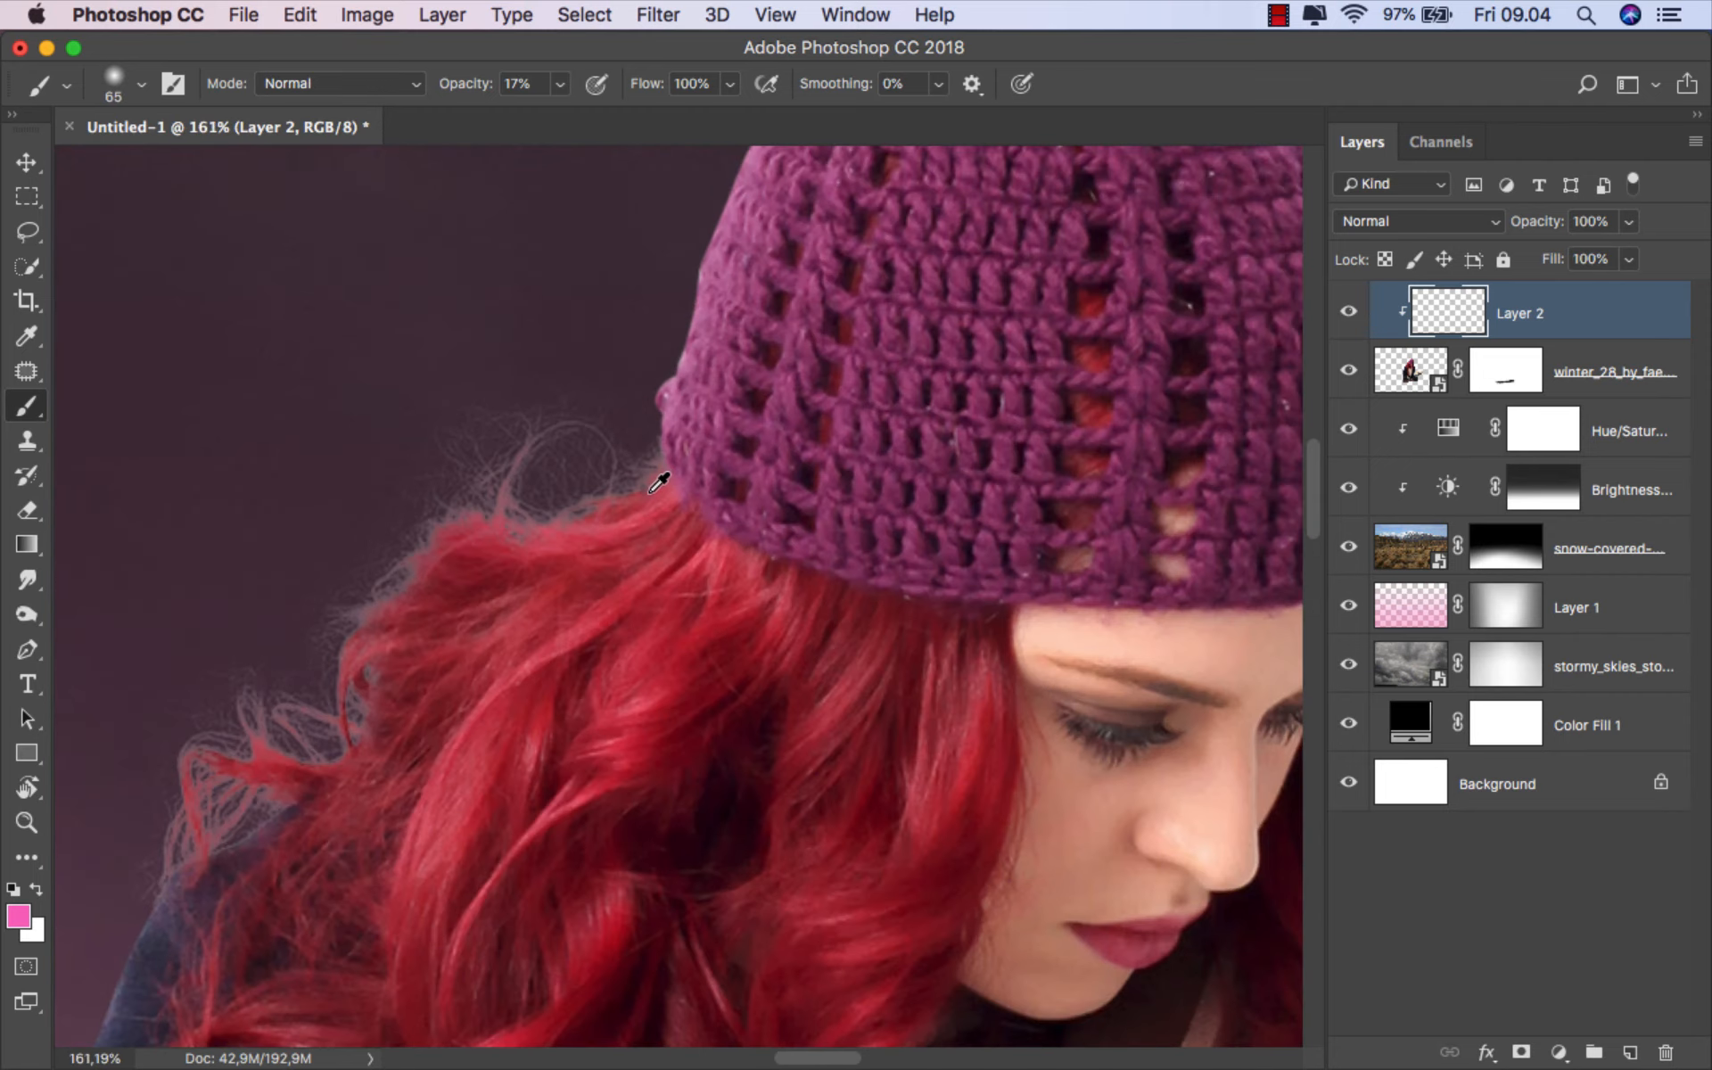
left_click(651, 497, "alt")
left_click_drag(499, 459, 593, 445)
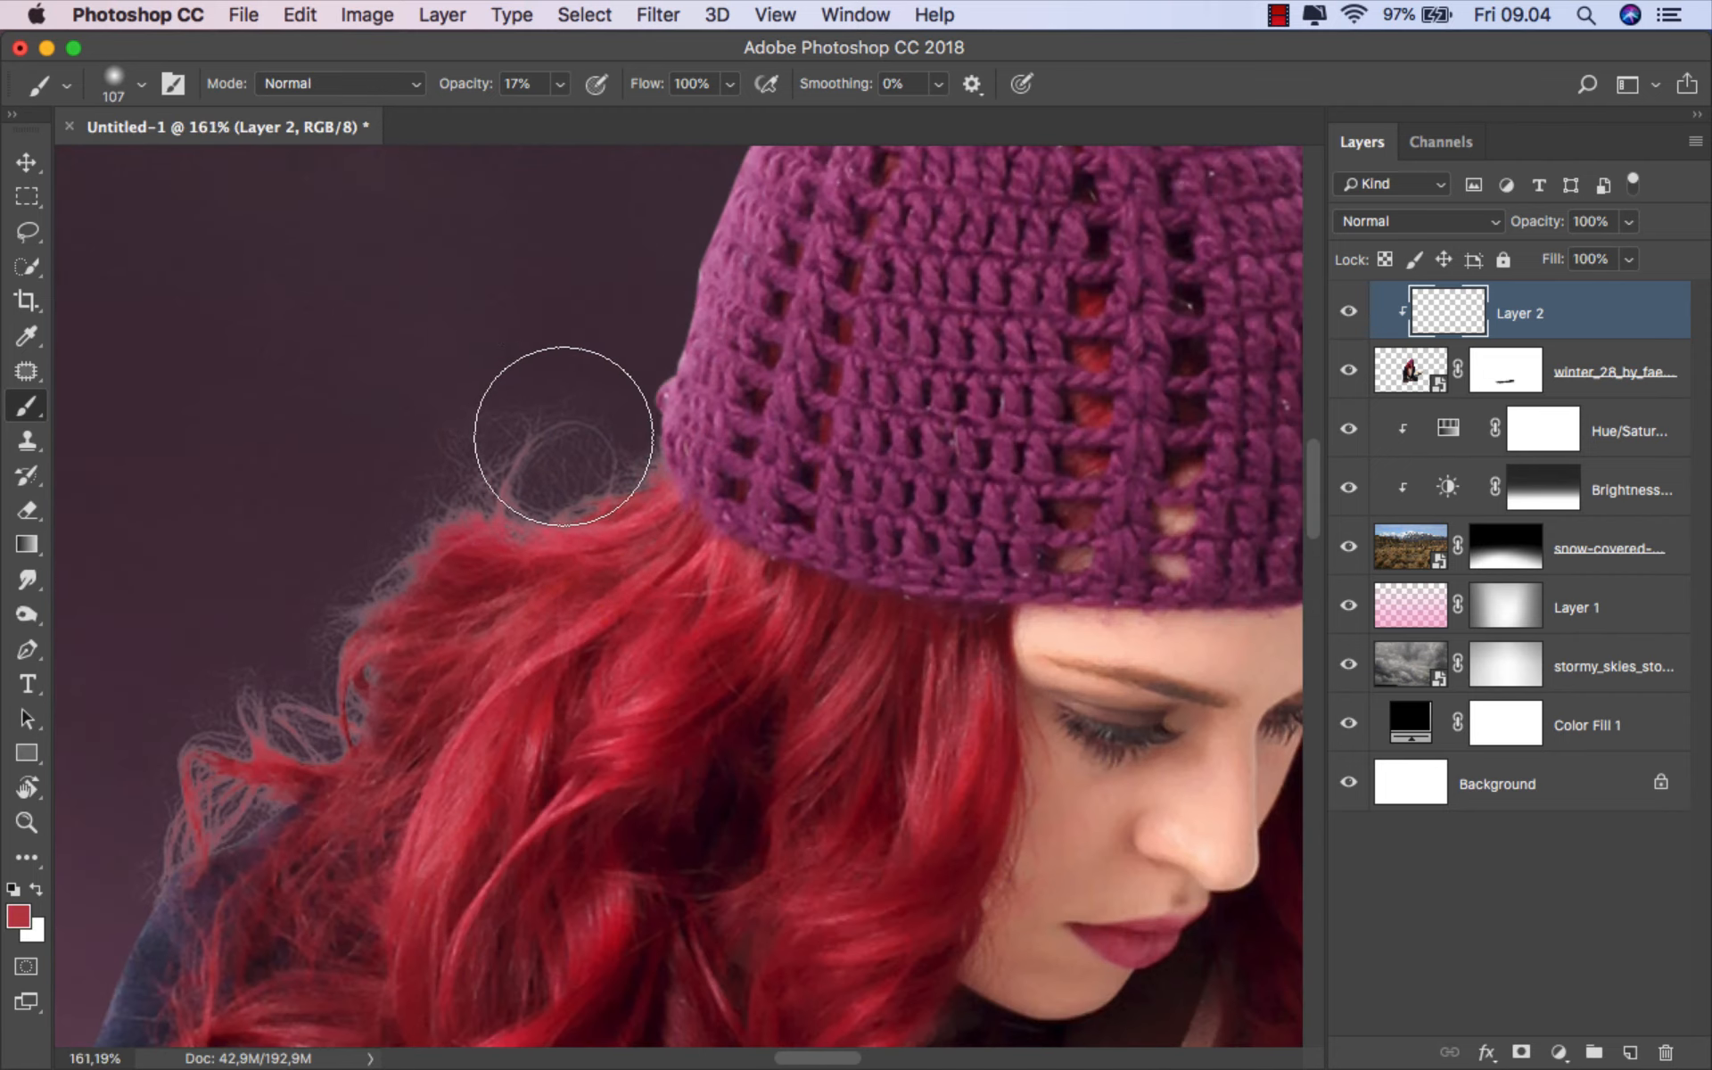
left_click_drag(366, 565, 638, 431)
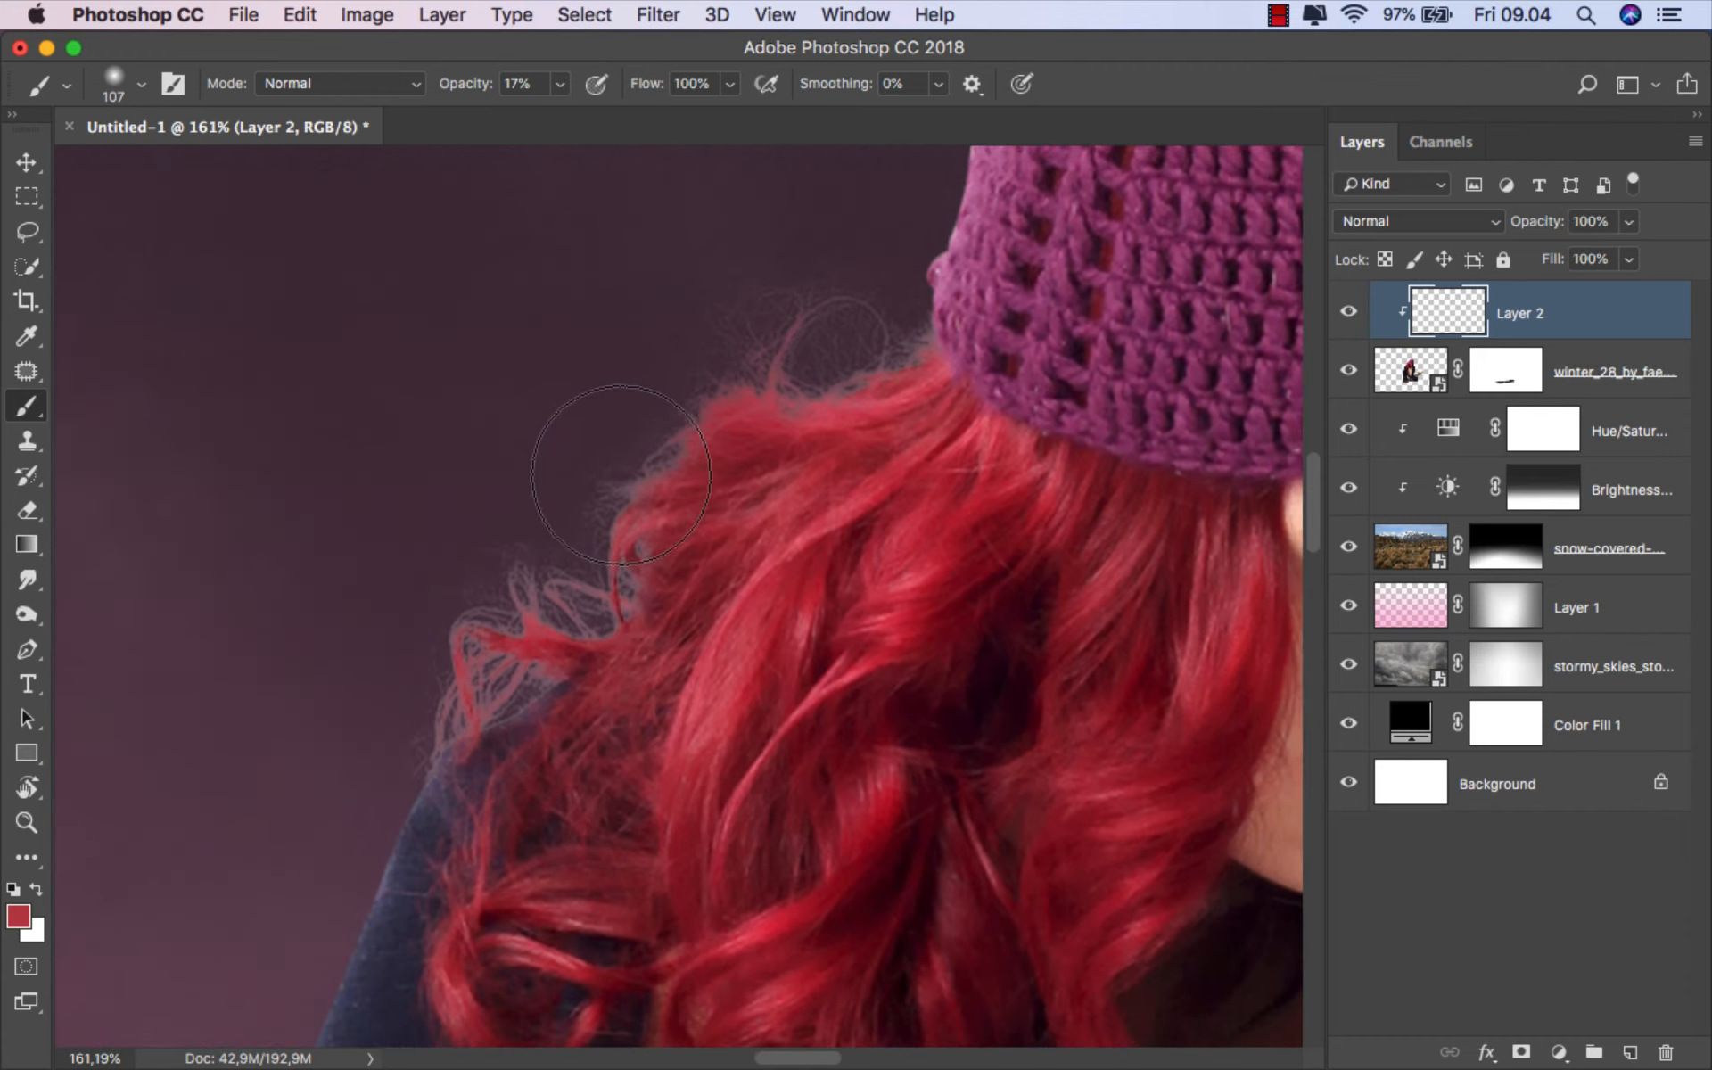
mouse_move(586, 573)
left_mouse_down()
mouse_move(487, 613)
mouse_move(436, 672)
left_mouse_up()
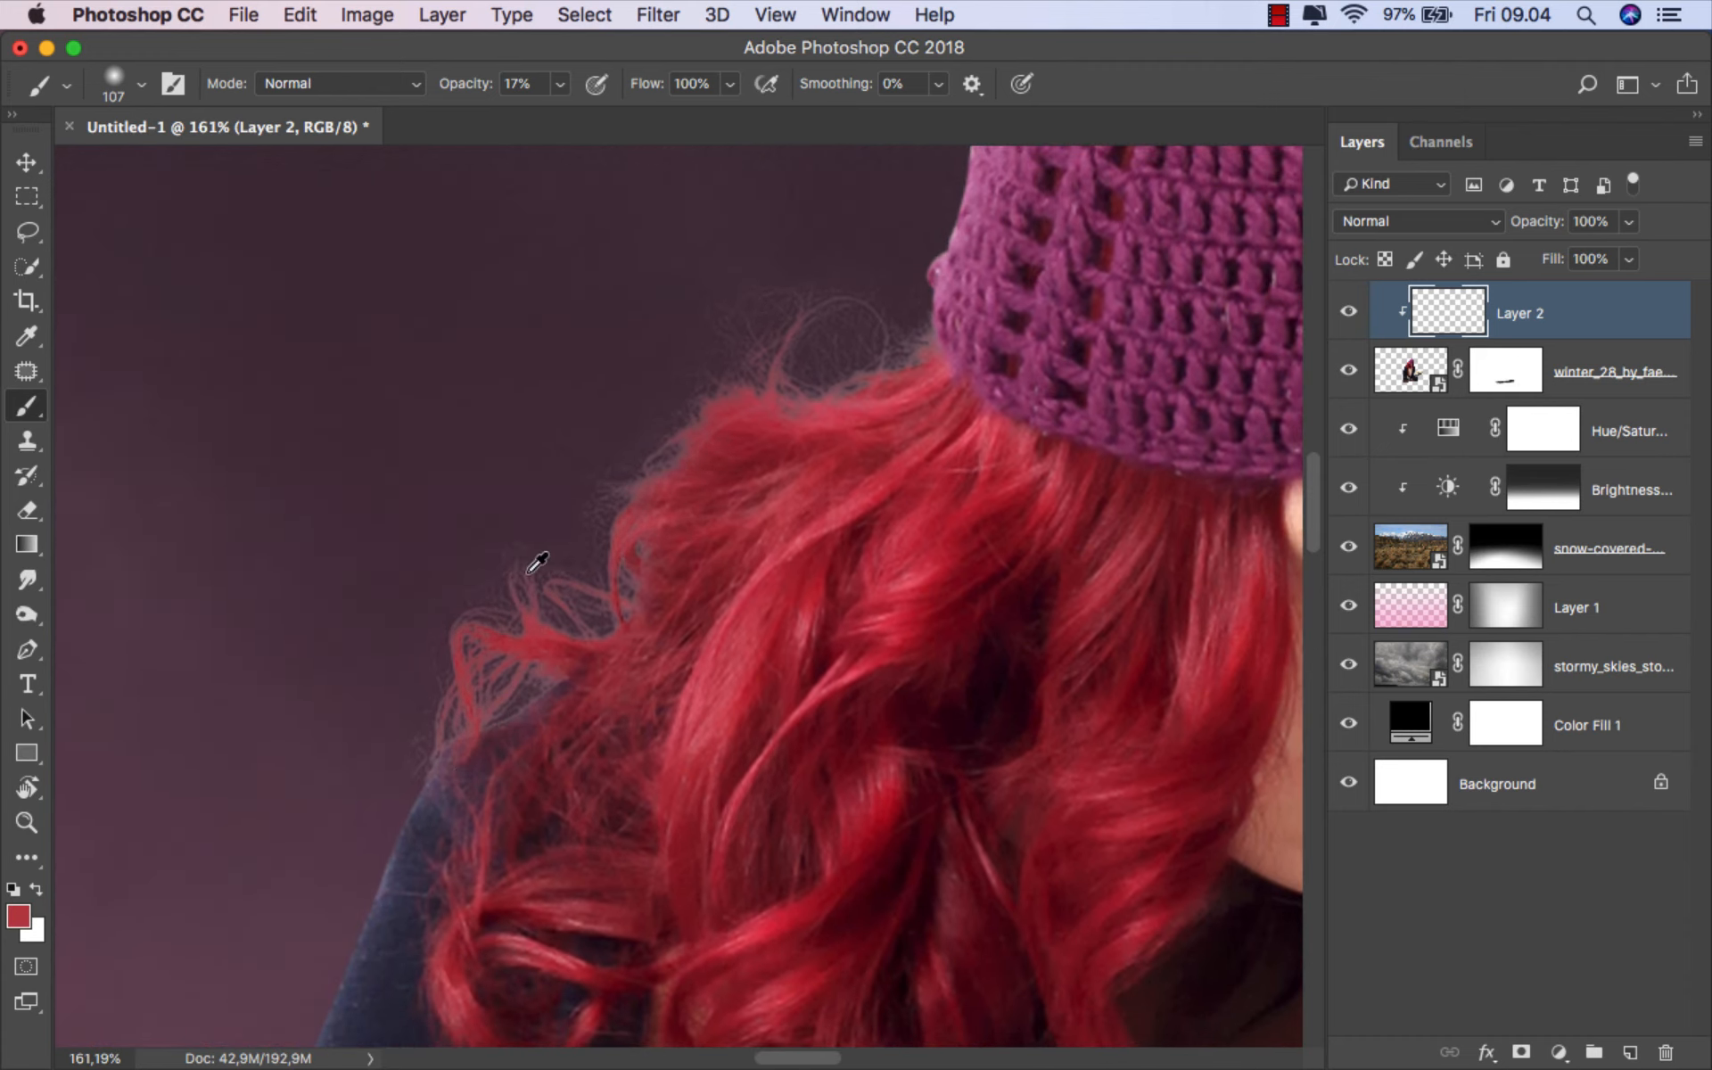
scroll(560, 547, "down", 3)
left_click_drag(583, 524, 624, 526)
scroll(682, 481, "up", 2)
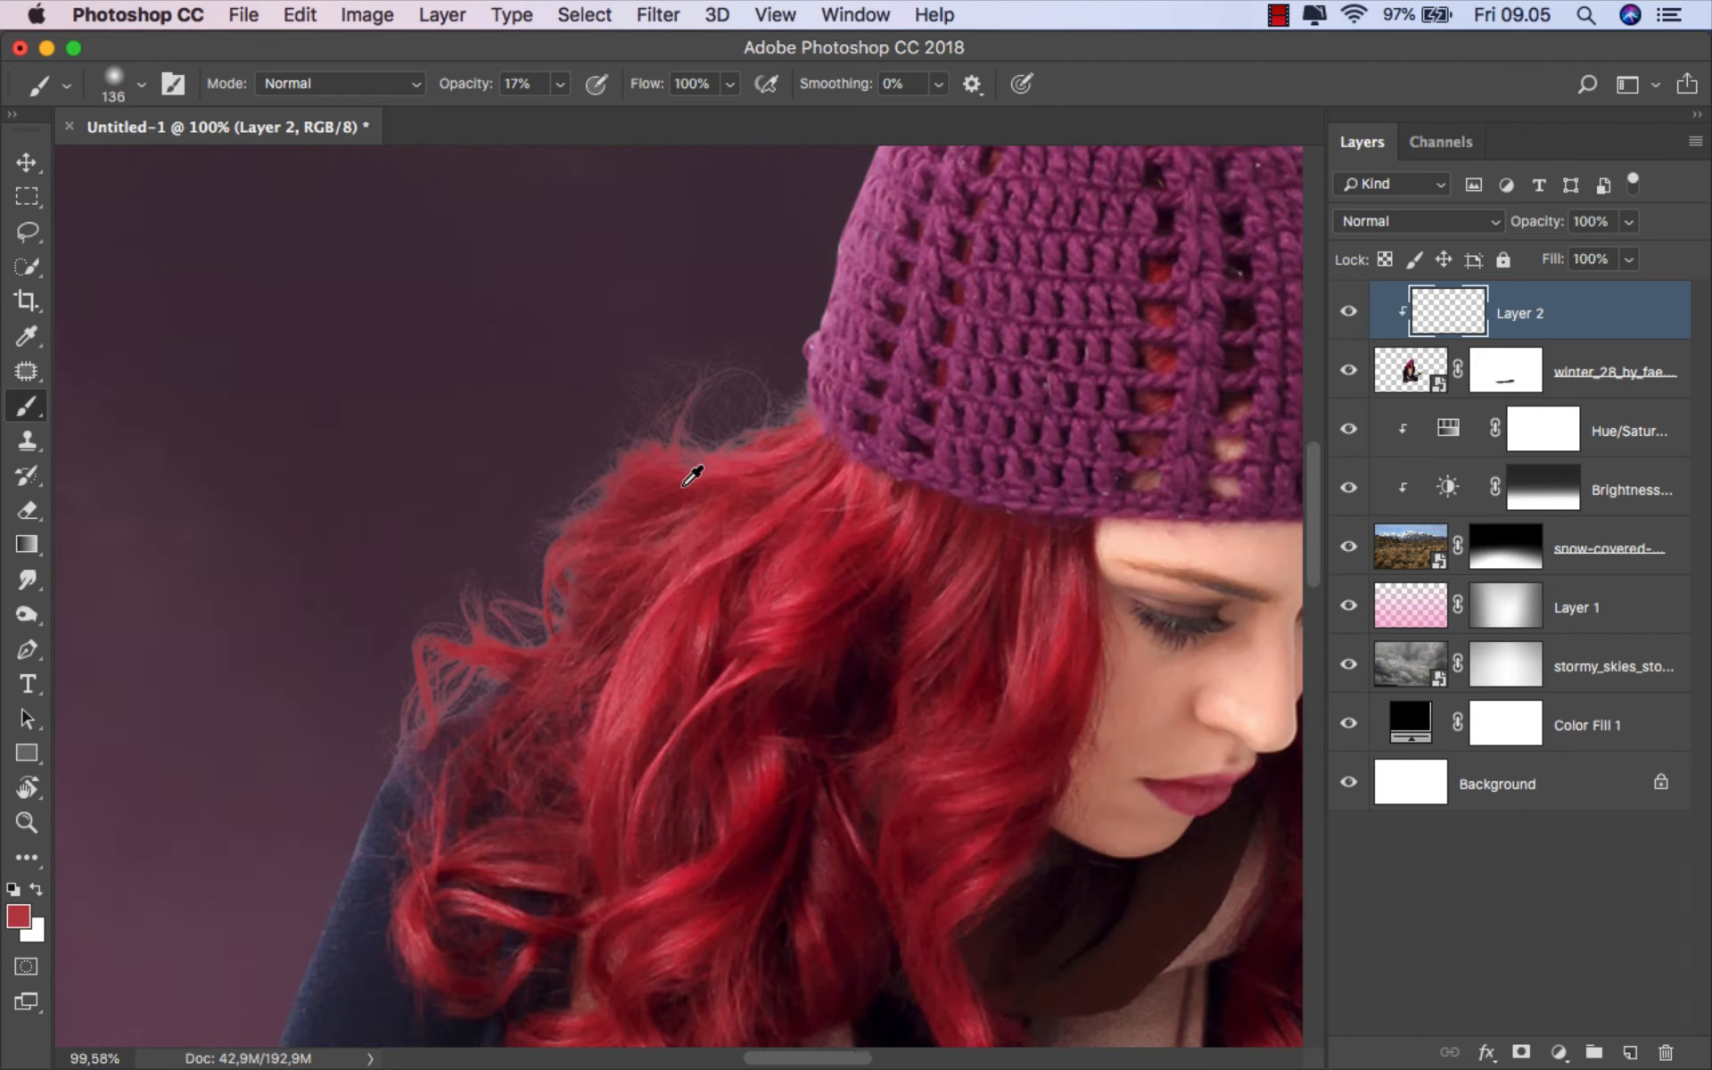
- Sample a darker red from the hair and tint the remaining light strands where the hair meets the hat
left_click(759, 545, "alt")
mouse_move(758, 545)
left_mouse_down()
mouse_move(772, 443)
mouse_move(759, 419)
mouse_move(686, 399)
mouse_move(561, 460)
mouse_move(508, 623)
mouse_move(344, 698)
mouse_move(732, 393)
left_mouse_up()
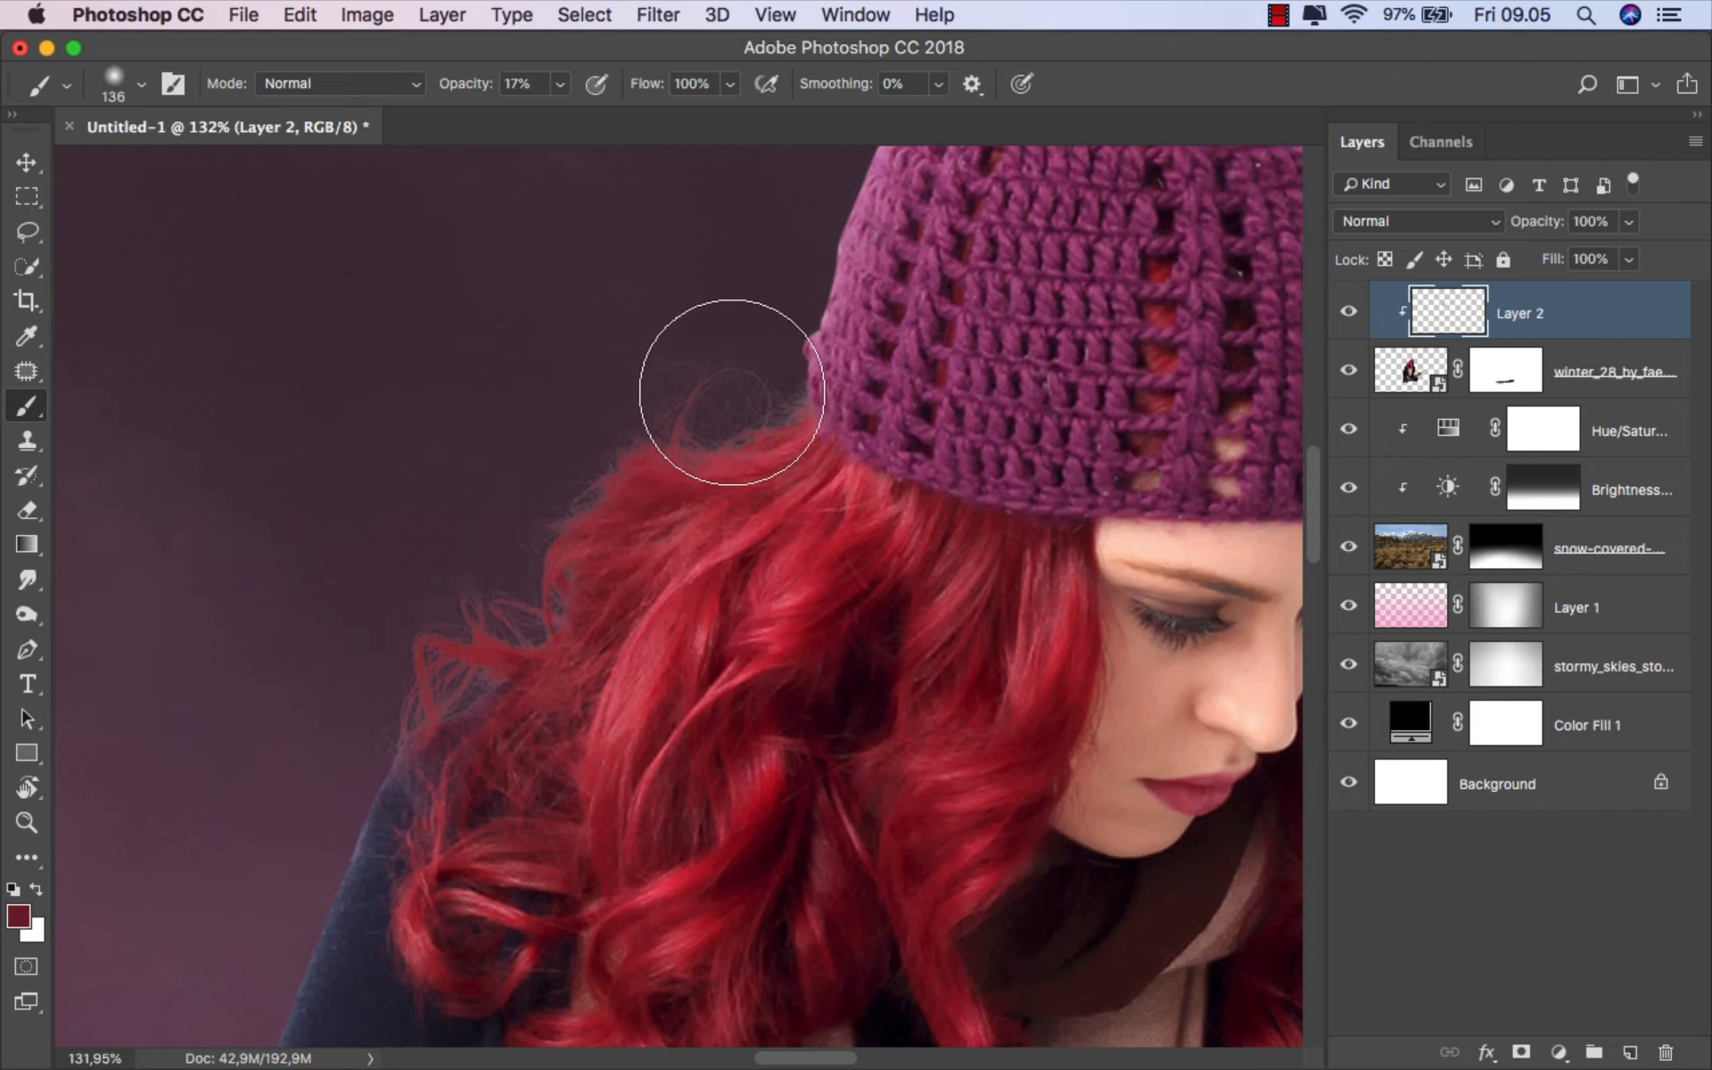
scroll(732, 392, "down", 4)
scroll(986, 462, "up", 5)
- Sample a very dark red and paint over the hair's edge on the far side of the woman's face
mouse_move(1013, 496)
left_mouse_down()
mouse_move(928, 502)
mouse_move(1057, 513)
mouse_move(1082, 705)
mouse_move(1075, 745)
mouse_move(1050, 751)
mouse_move(1003, 716)
mouse_move(1079, 591)
left_mouse_up()
left_click(1016, 523, "alt")
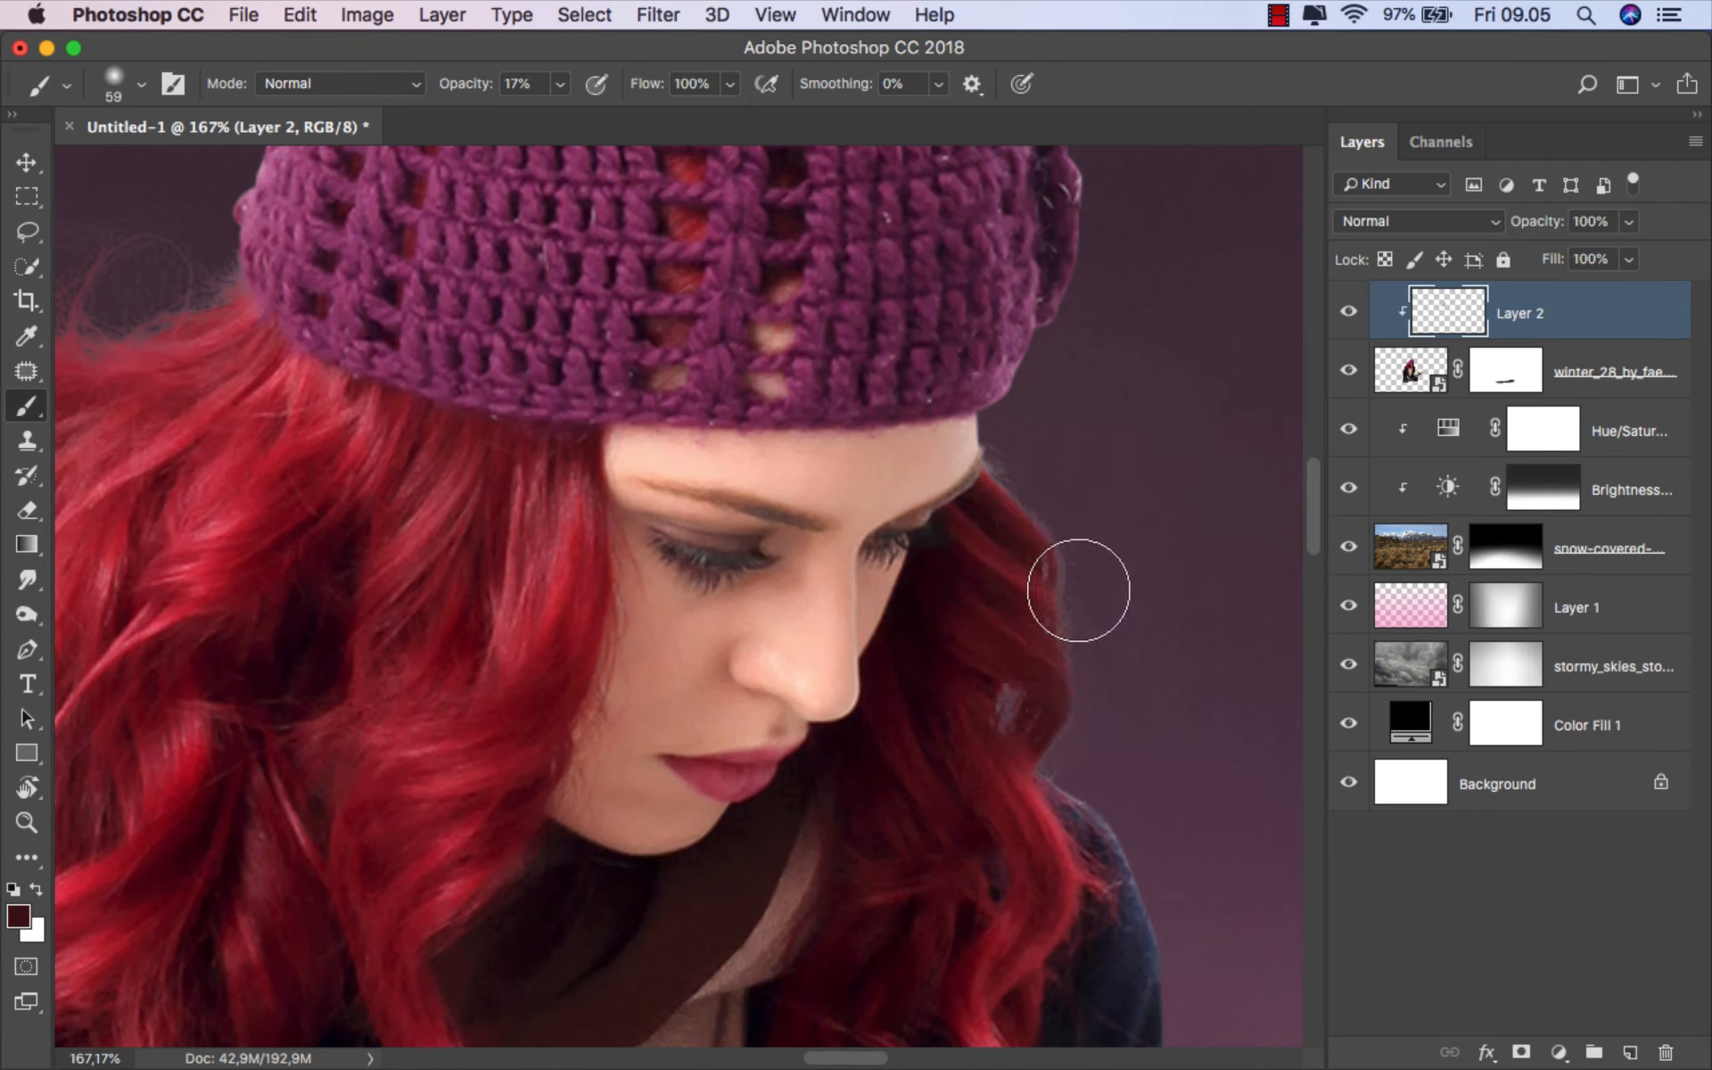
scroll(1020, 485, "down", 1)
left_click_drag(1020, 496, 1043, 497)
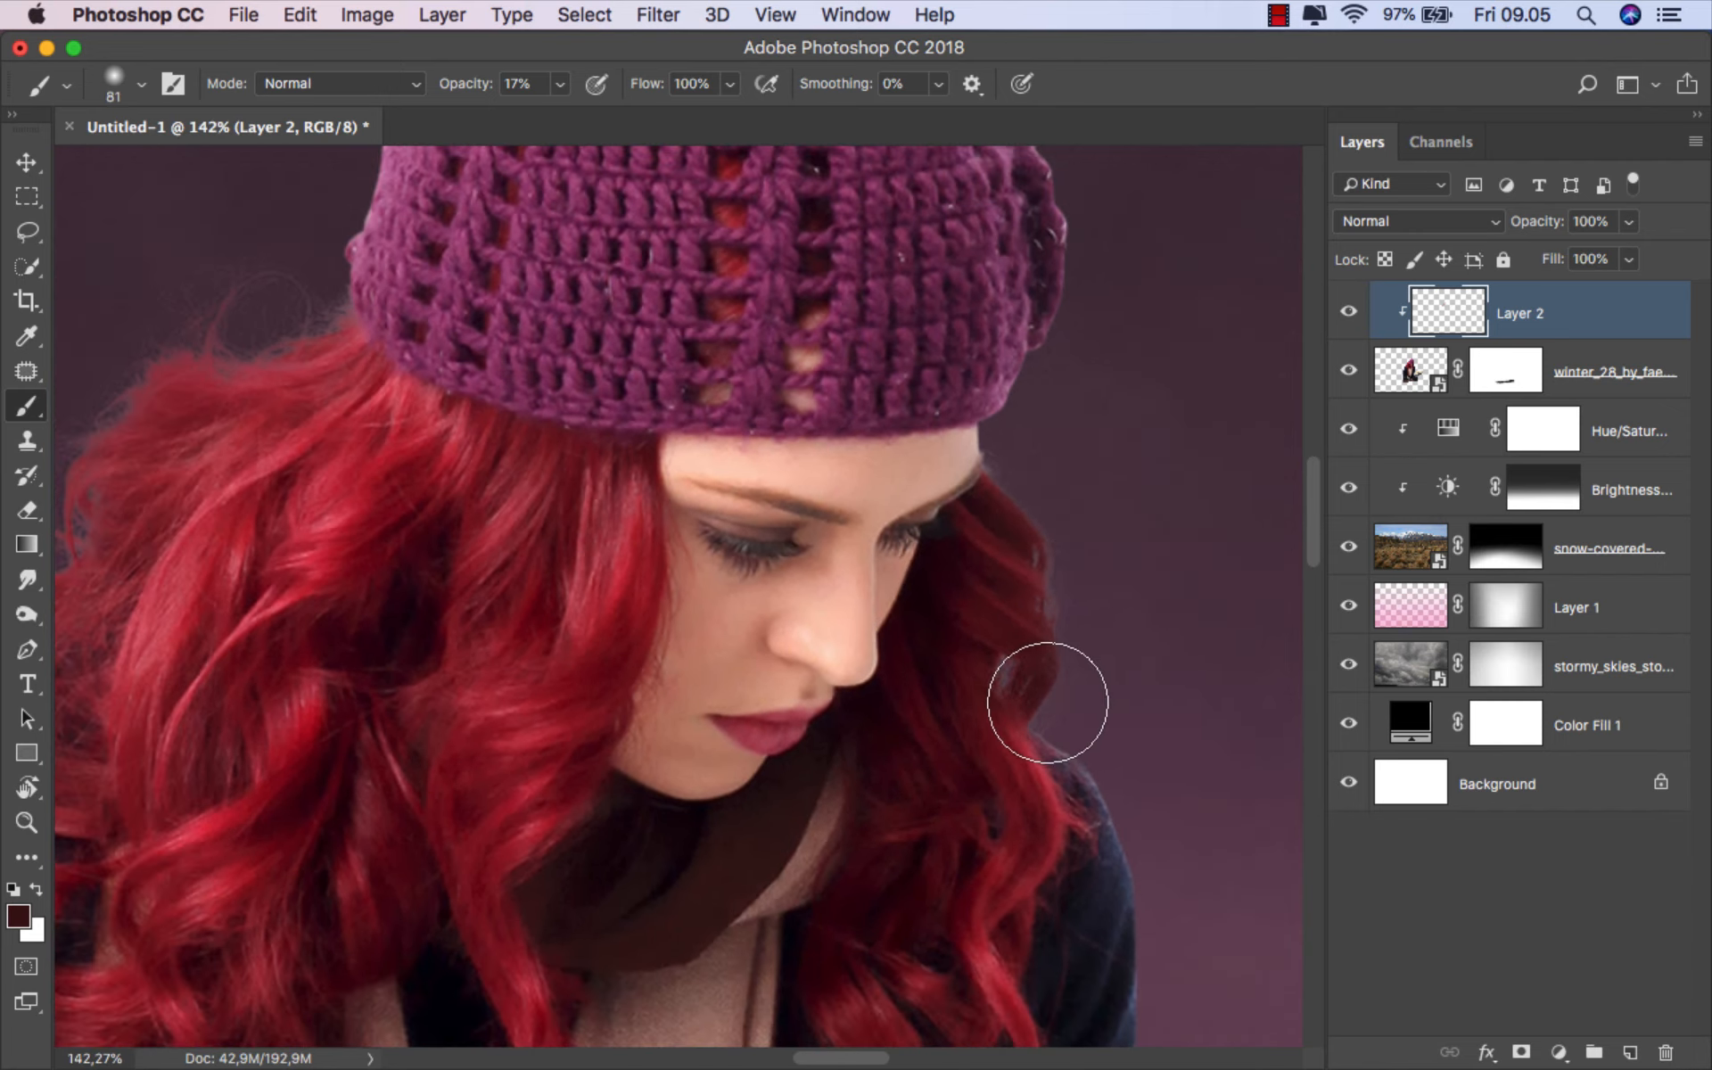
- Shade the woman's boots and lower legs where they meet the grass with soft near-black navy strokes, using a brush enlarged to 363 px
scroll(1034, 624, "down", 5)
scroll(855, 601, "up", 1)
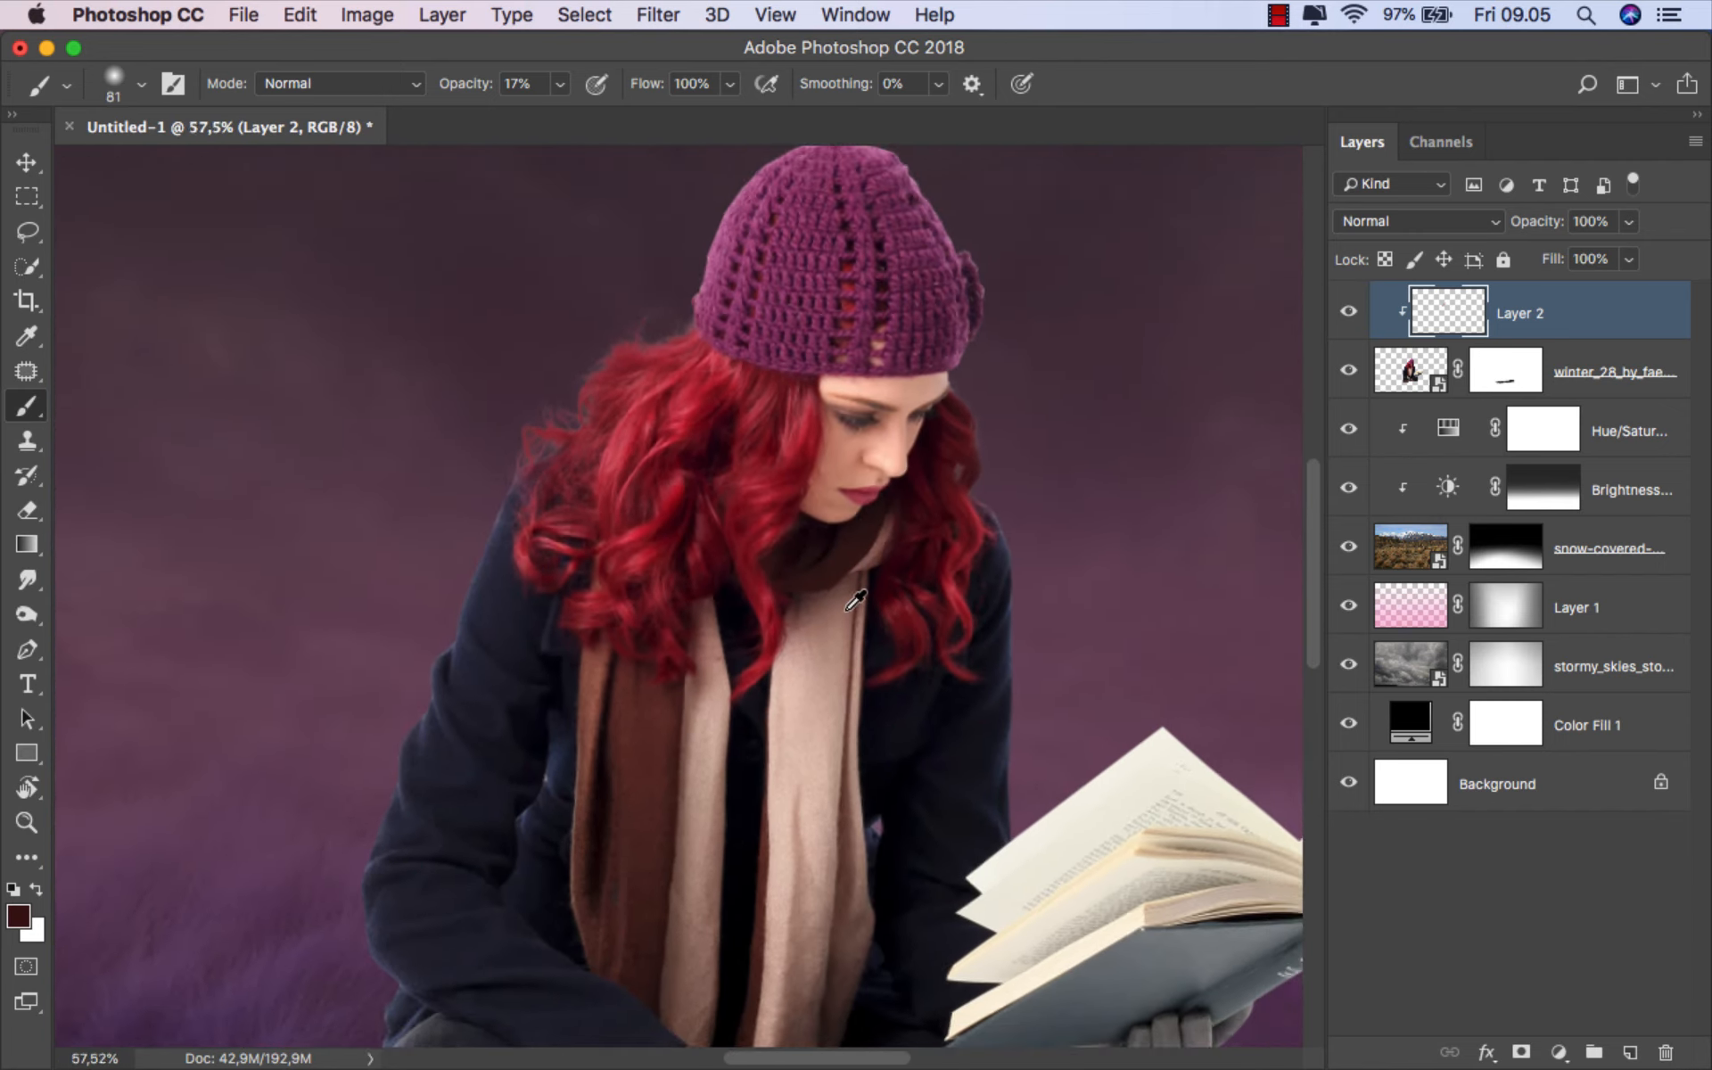
scroll(856, 601, "down", 2)
scroll(624, 758, "down", 3)
scroll(572, 814, "up", 1)
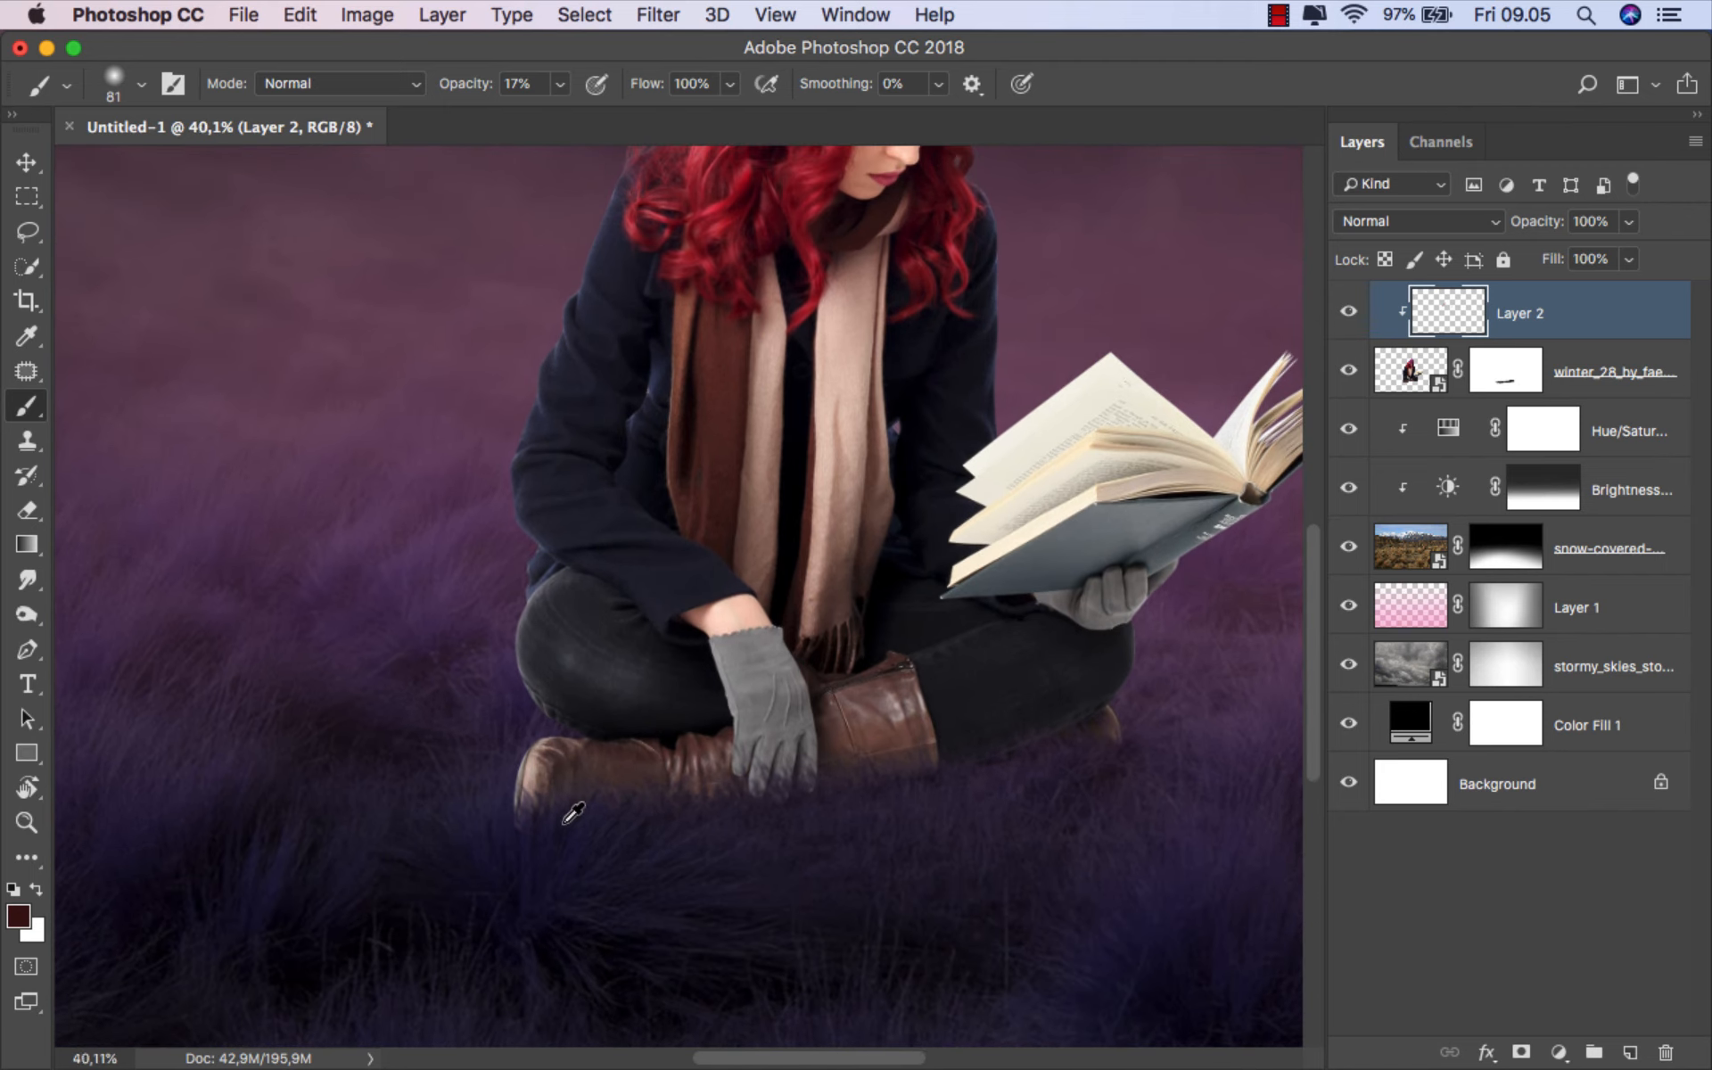
scroll(572, 813, "up", 2)
left_click_drag(494, 621, 478, 664)
left_click_drag(474, 682, 588, 688)
mouse_move(504, 783)
left_mouse_down()
mouse_move(553, 752)
mouse_move(489, 719)
mouse_move(649, 770)
mouse_move(764, 775)
mouse_move(802, 802)
mouse_move(554, 713)
left_mouse_up()
mouse_move(490, 582)
left_mouse_down()
mouse_move(502, 465)
mouse_move(461, 559)
mouse_move(526, 563)
left_mouse_up()
scroll(470, 562, "down", 3)
left_click_drag(486, 580, 527, 752)
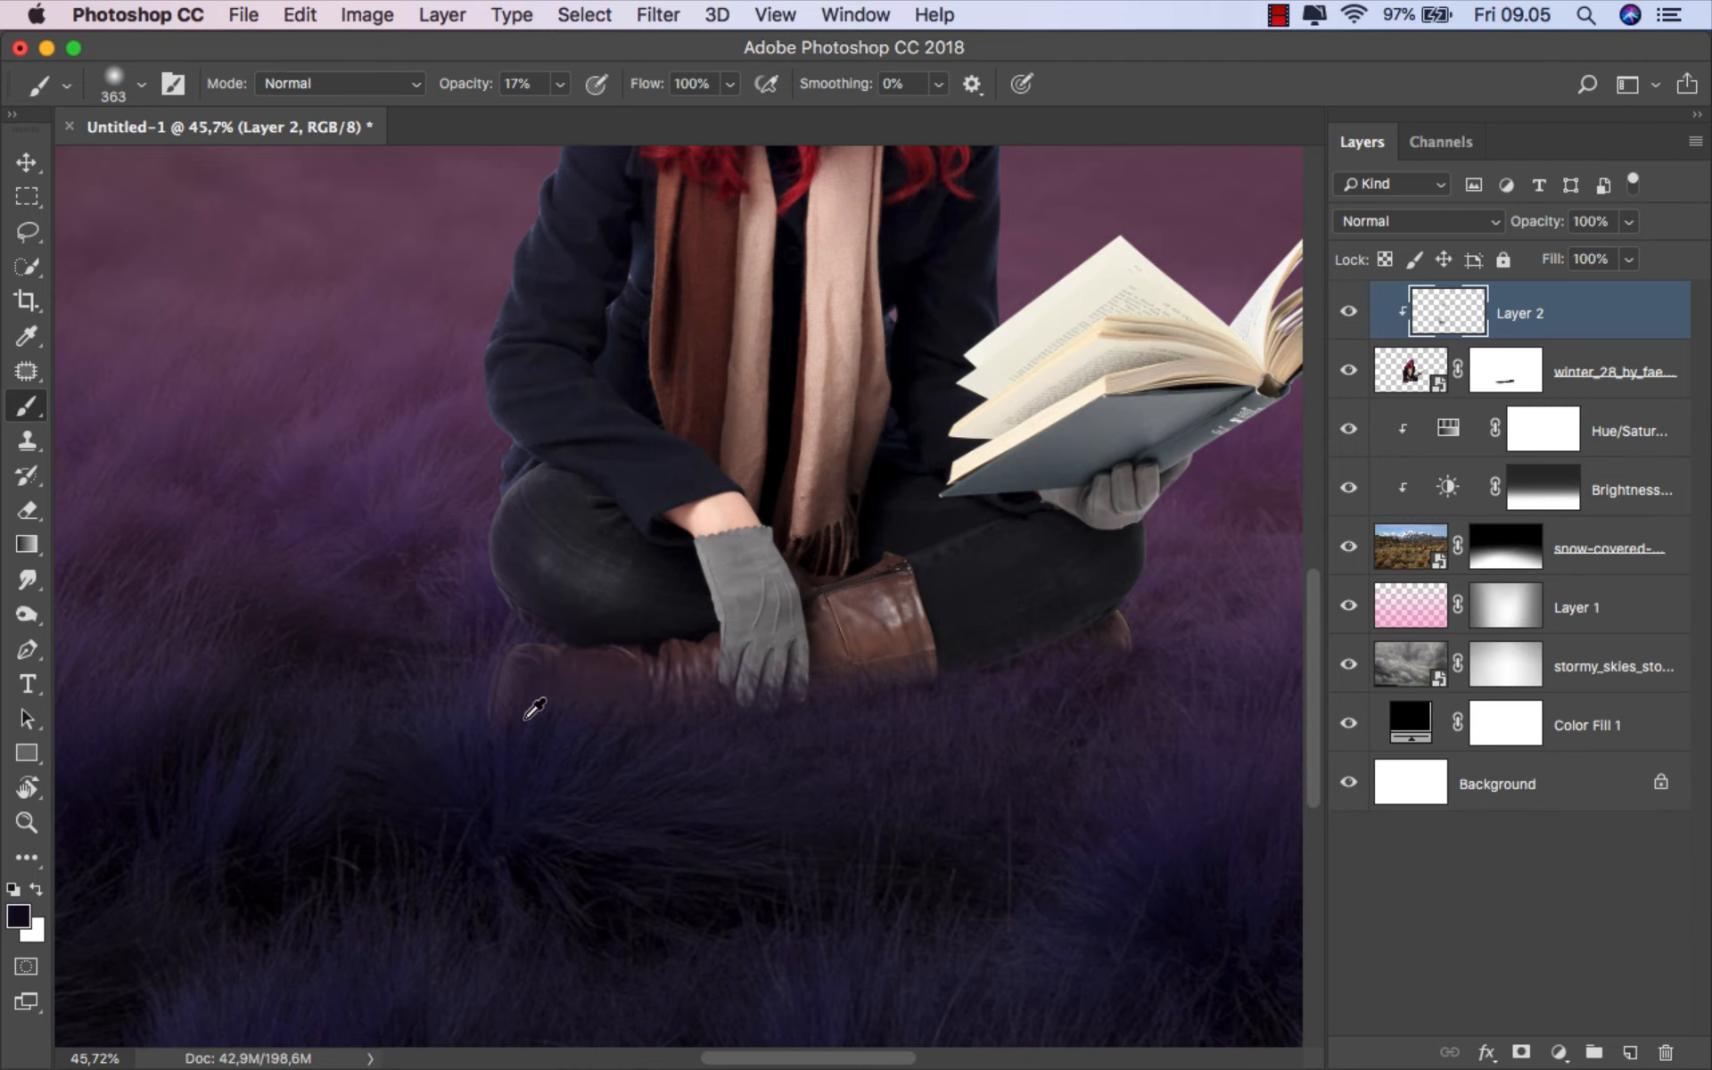
scroll(516, 725, "up", 1)
mouse_move(650, 711)
left_mouse_down()
mouse_move(724, 721)
mouse_move(856, 665)
mouse_move(1052, 617)
mouse_move(1117, 612)
mouse_move(1166, 657)
left_mouse_up()
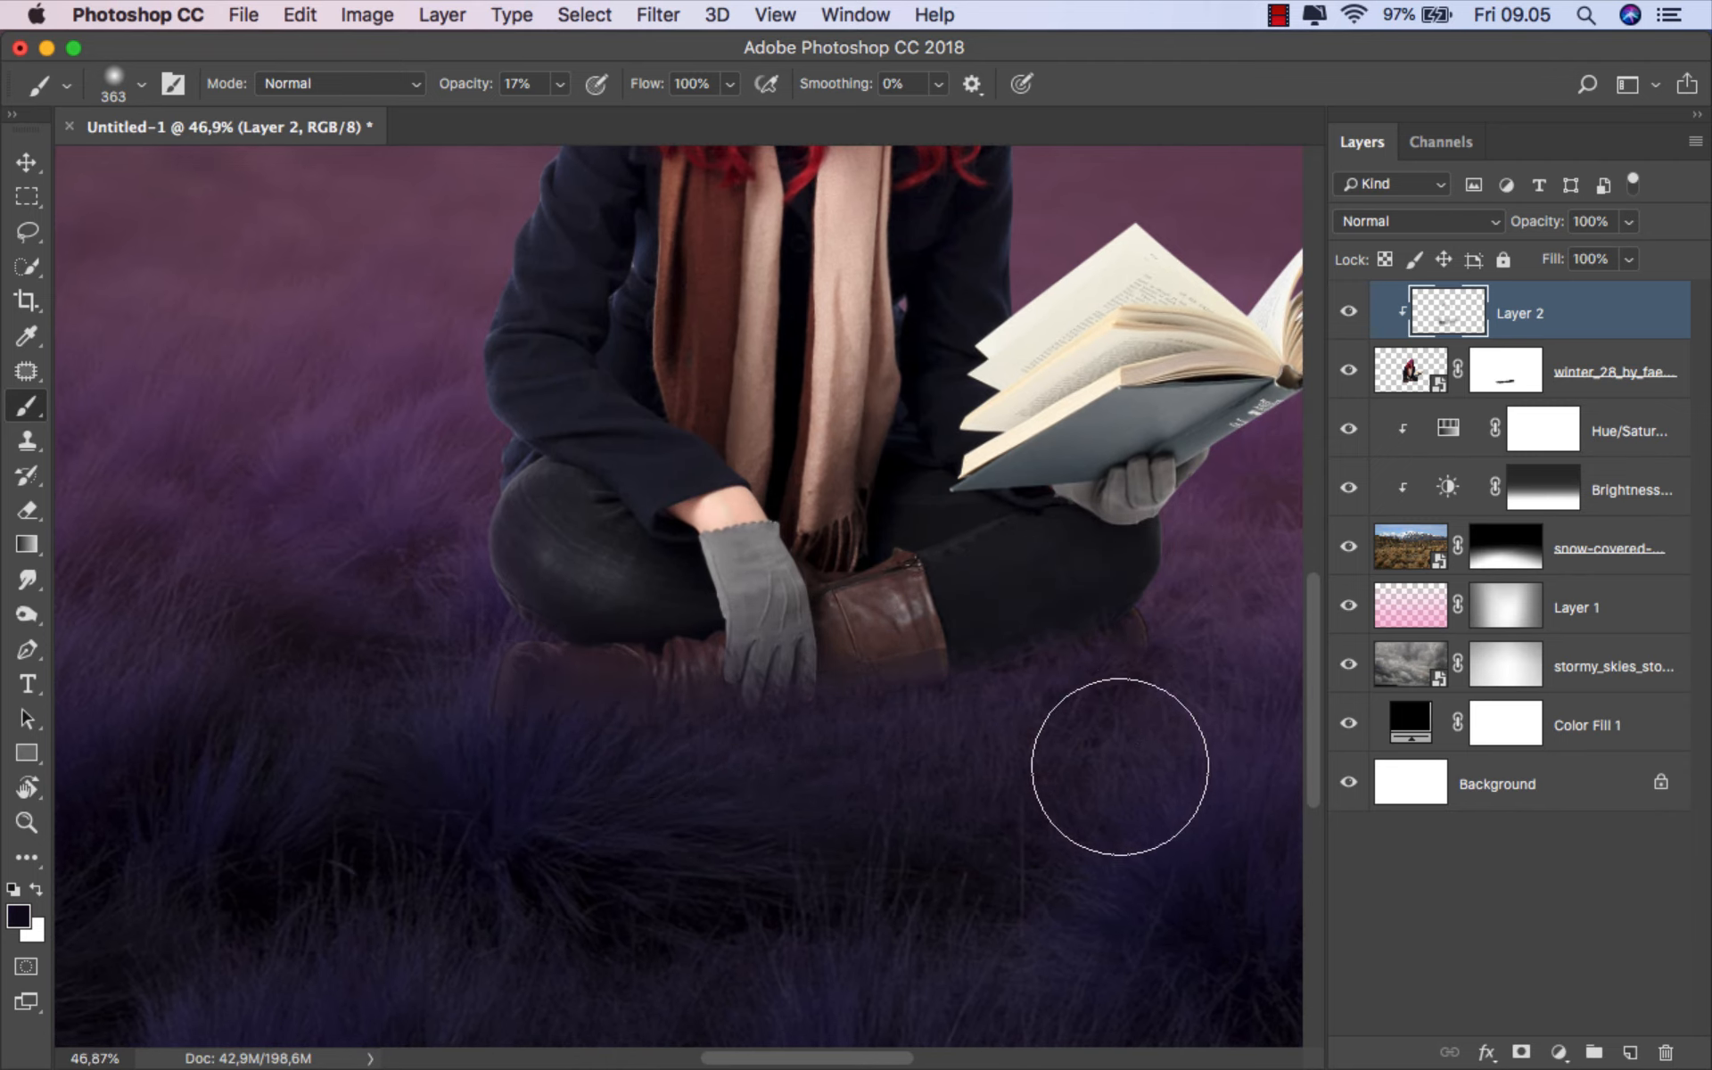
- Brush a last soft shadow over the boot at the grass line and compare the image with Layer 2 hidden and shown
mouse_move(545, 698)
left_mouse_down()
mouse_move(511, 643)
mouse_move(503, 678)
mouse_move(564, 613)
mouse_move(546, 664)
mouse_move(476, 725)
mouse_move(521, 748)
mouse_move(471, 700)
mouse_move(481, 593)
left_mouse_up()
scroll(478, 478, "down", 4)
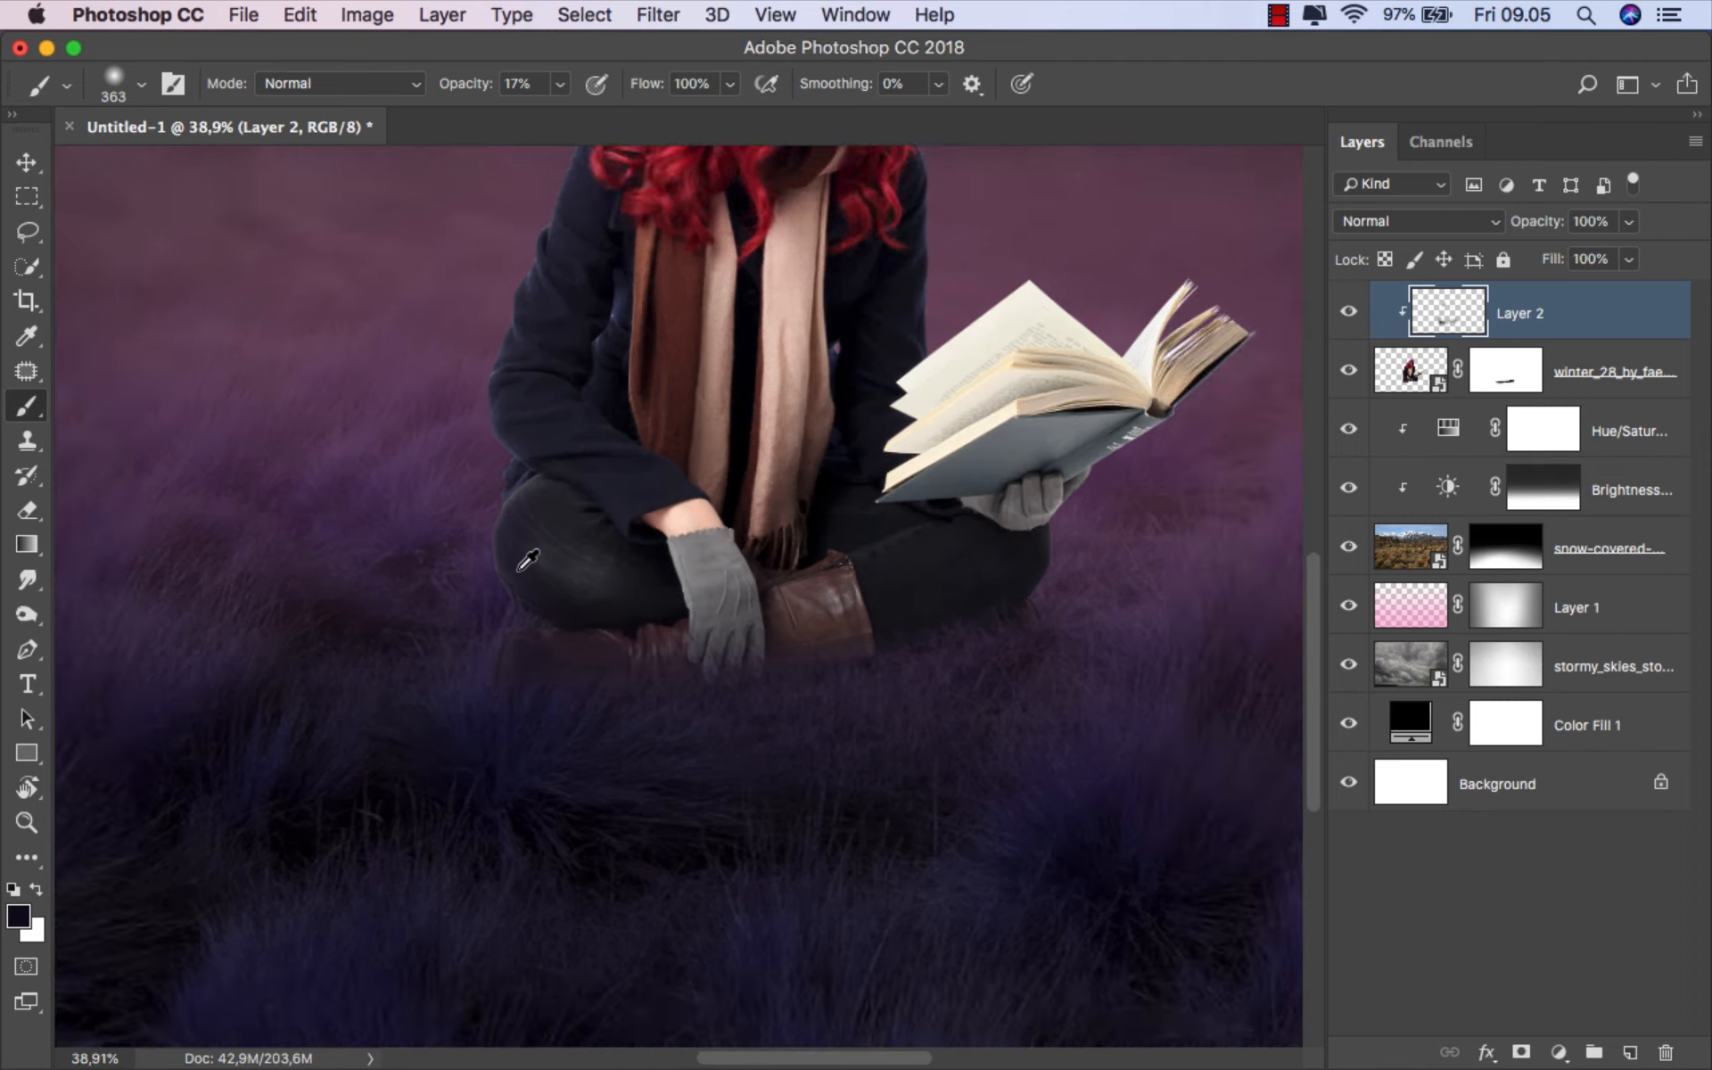
scroll(623, 649, "up", 2)
scroll(762, 657, "down", 3)
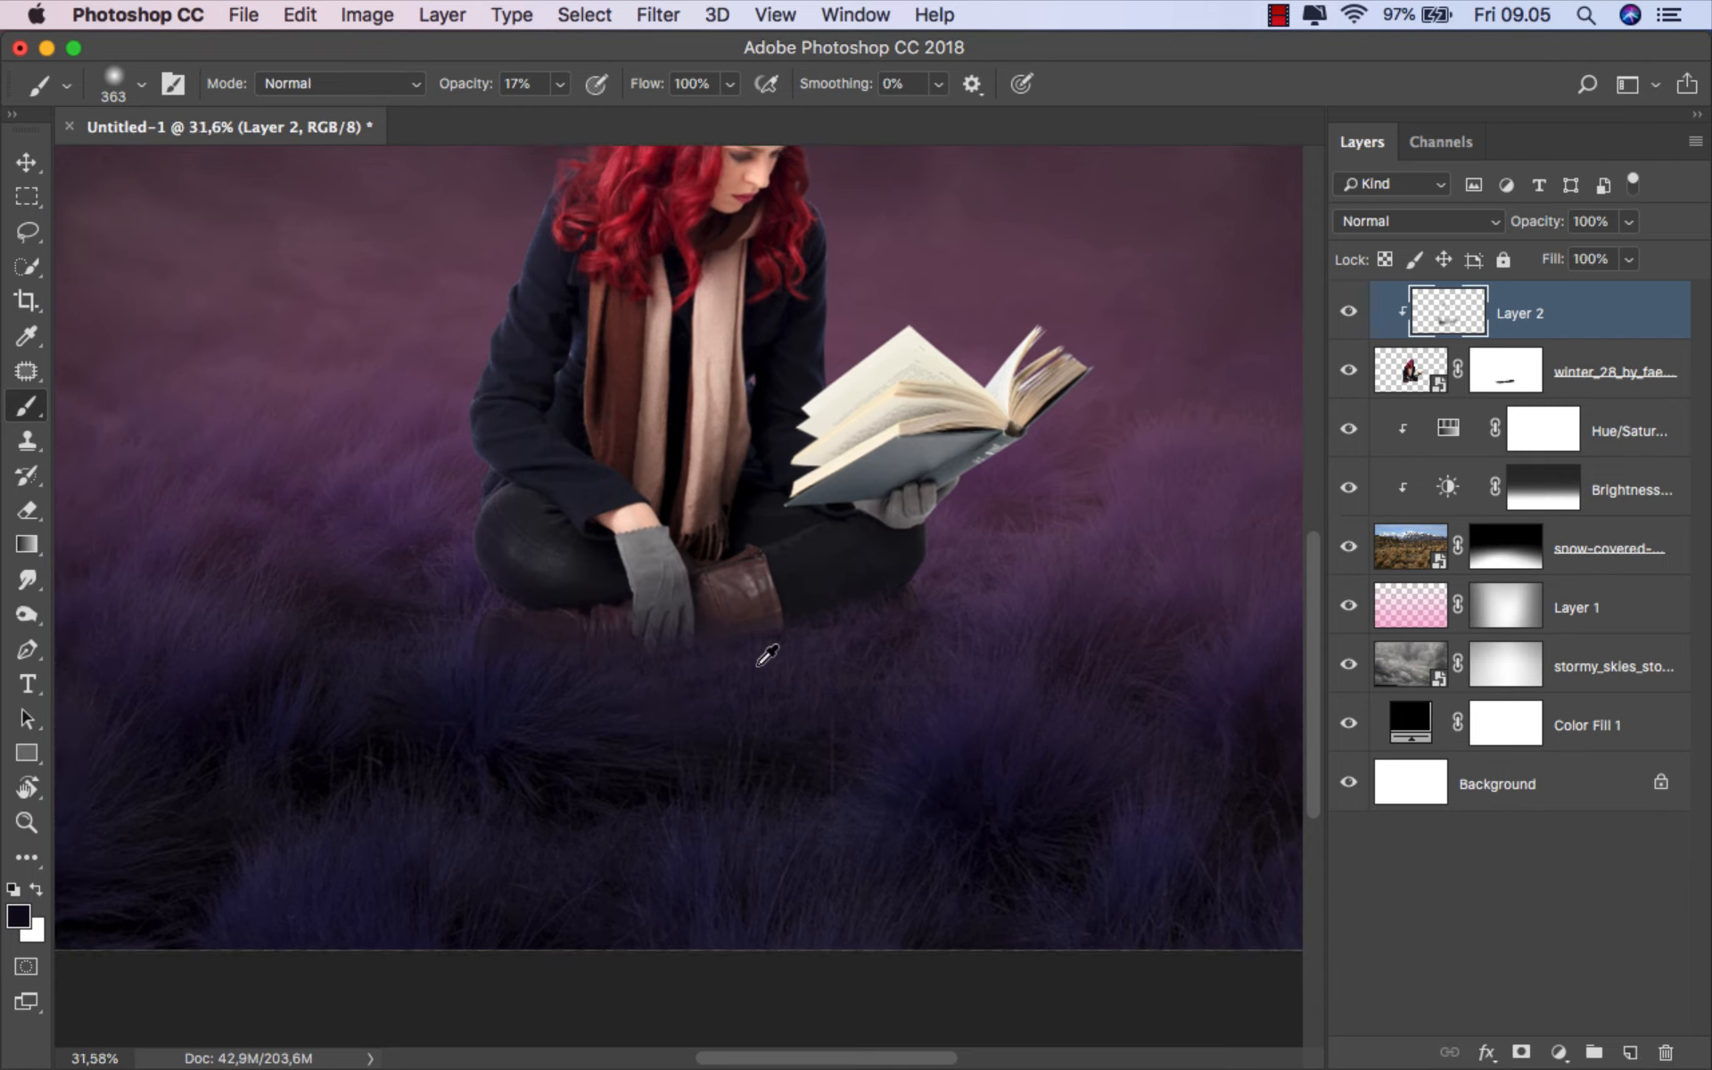
scroll(756, 667, "down", 1)
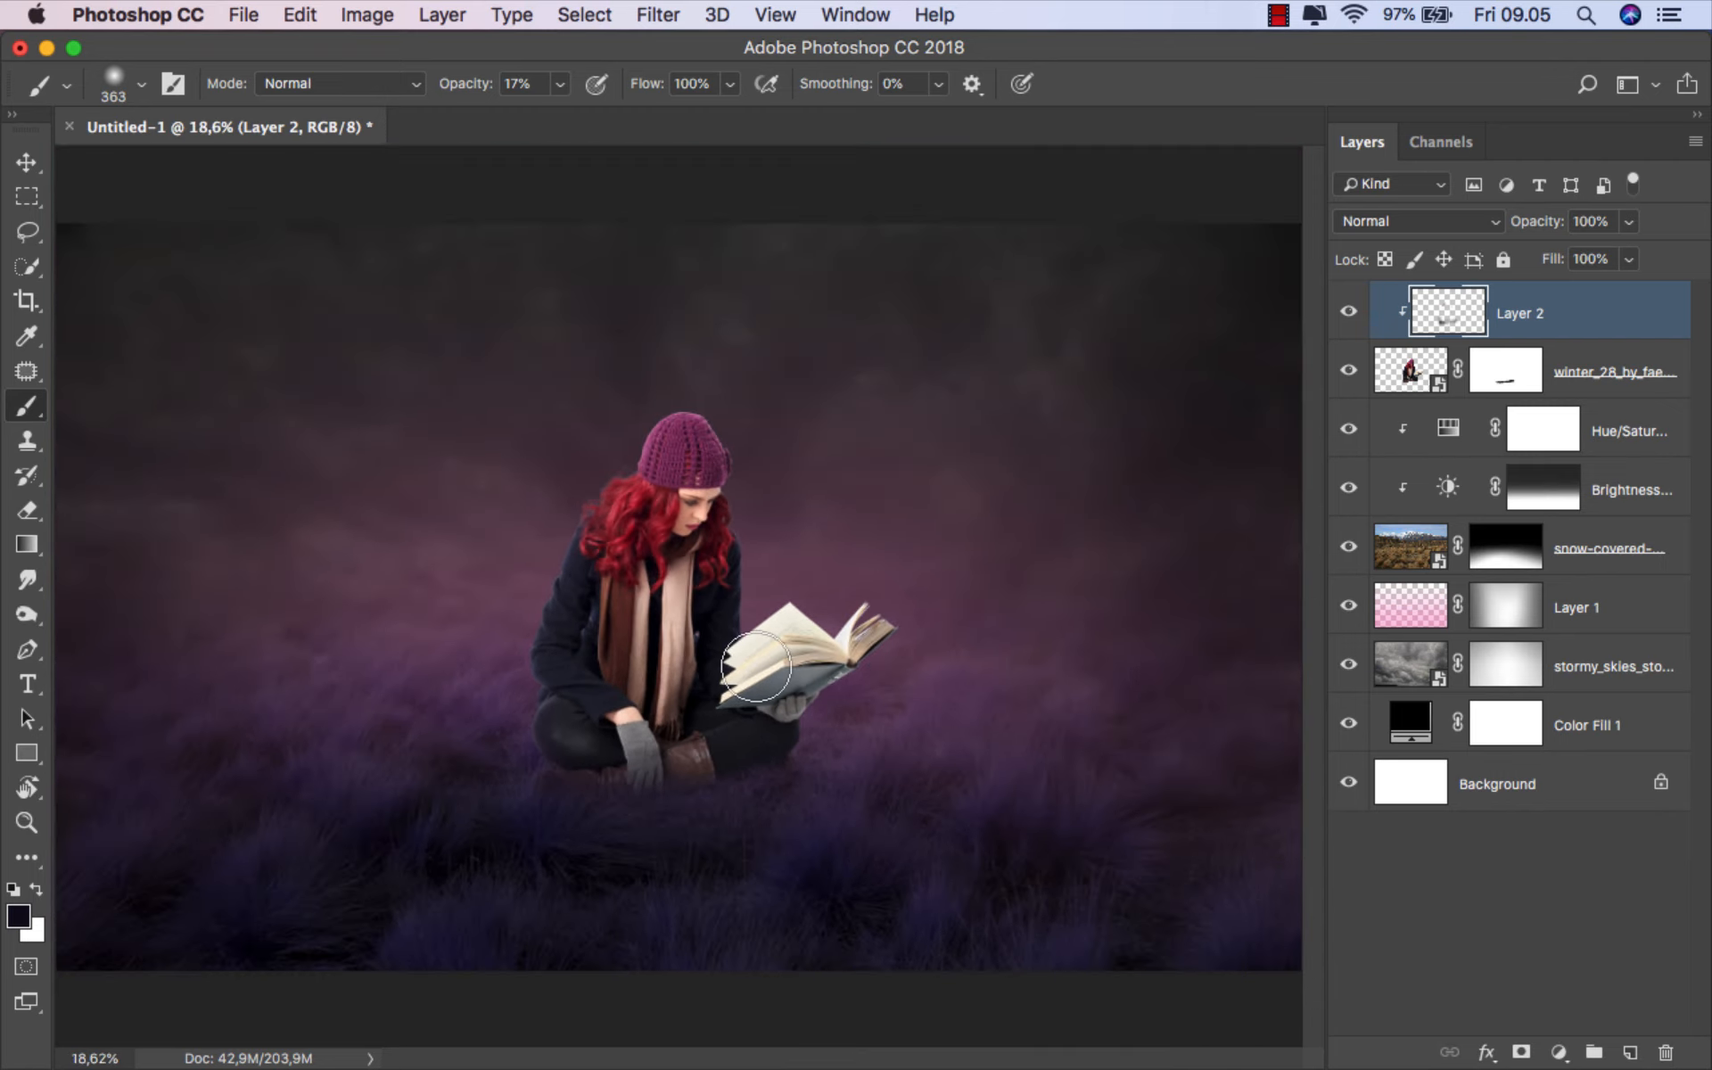
left_click(1348, 312)
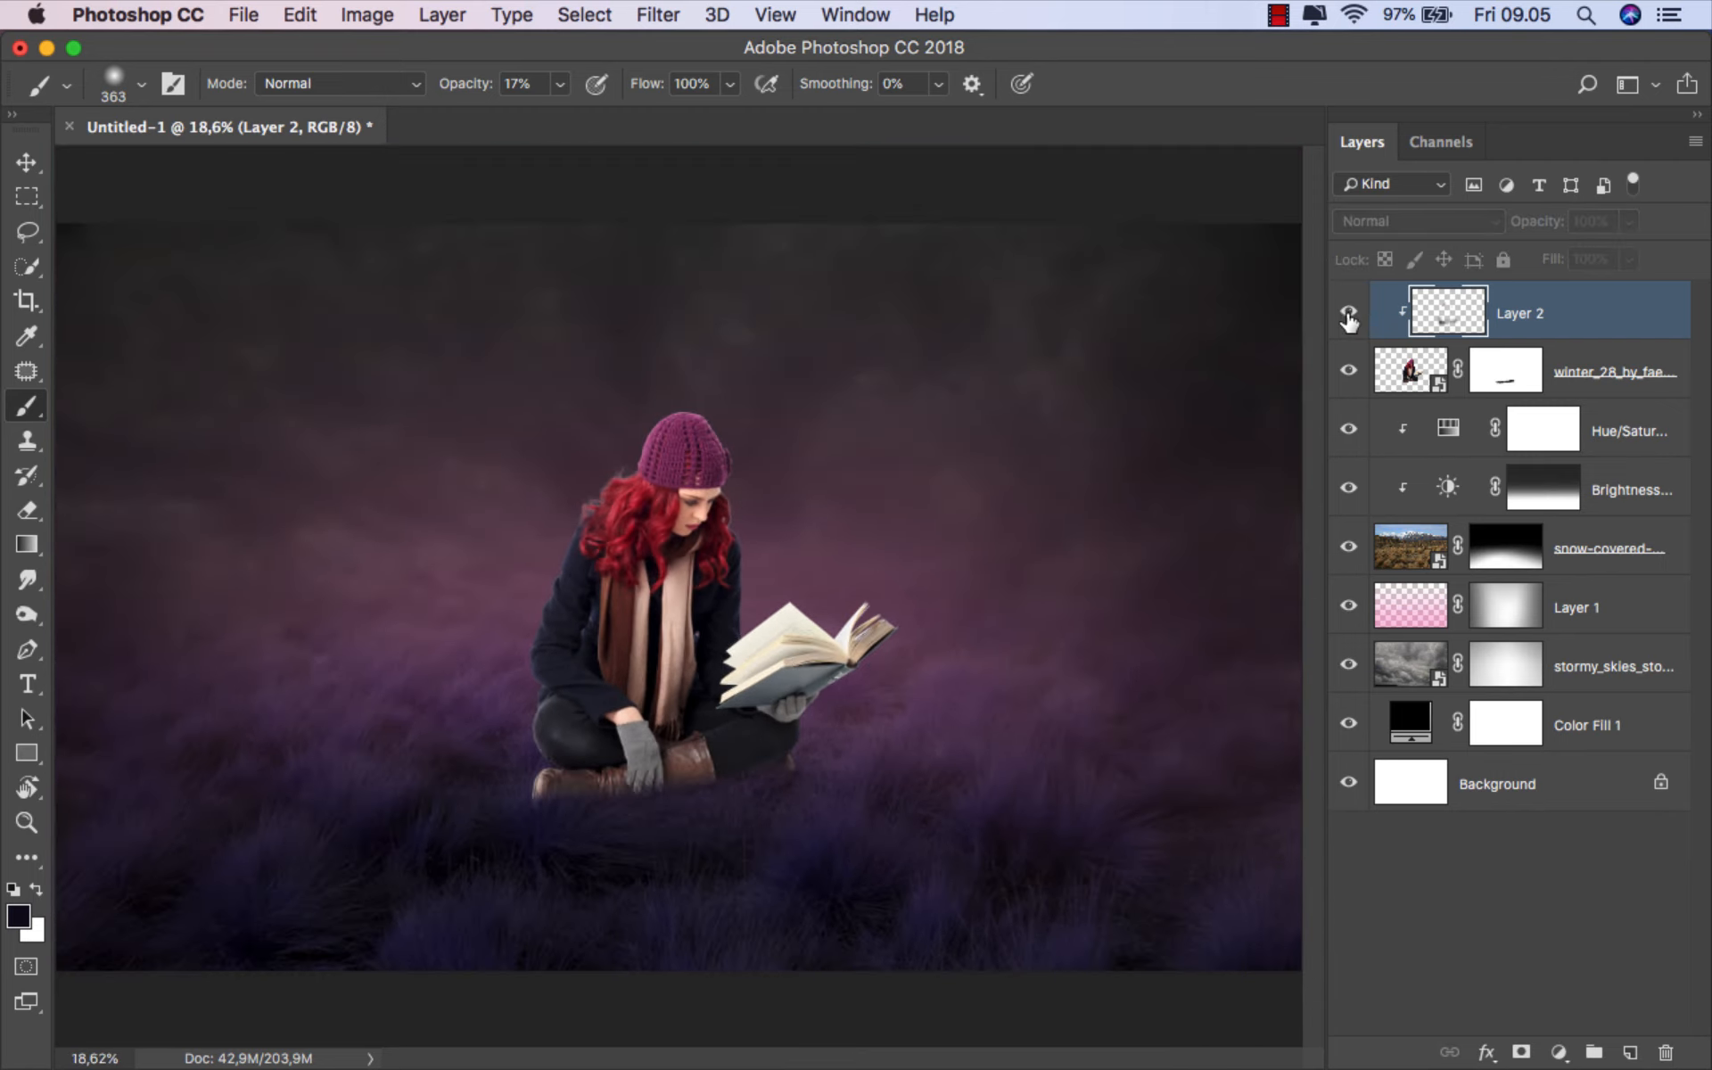
left_click(1348, 312)
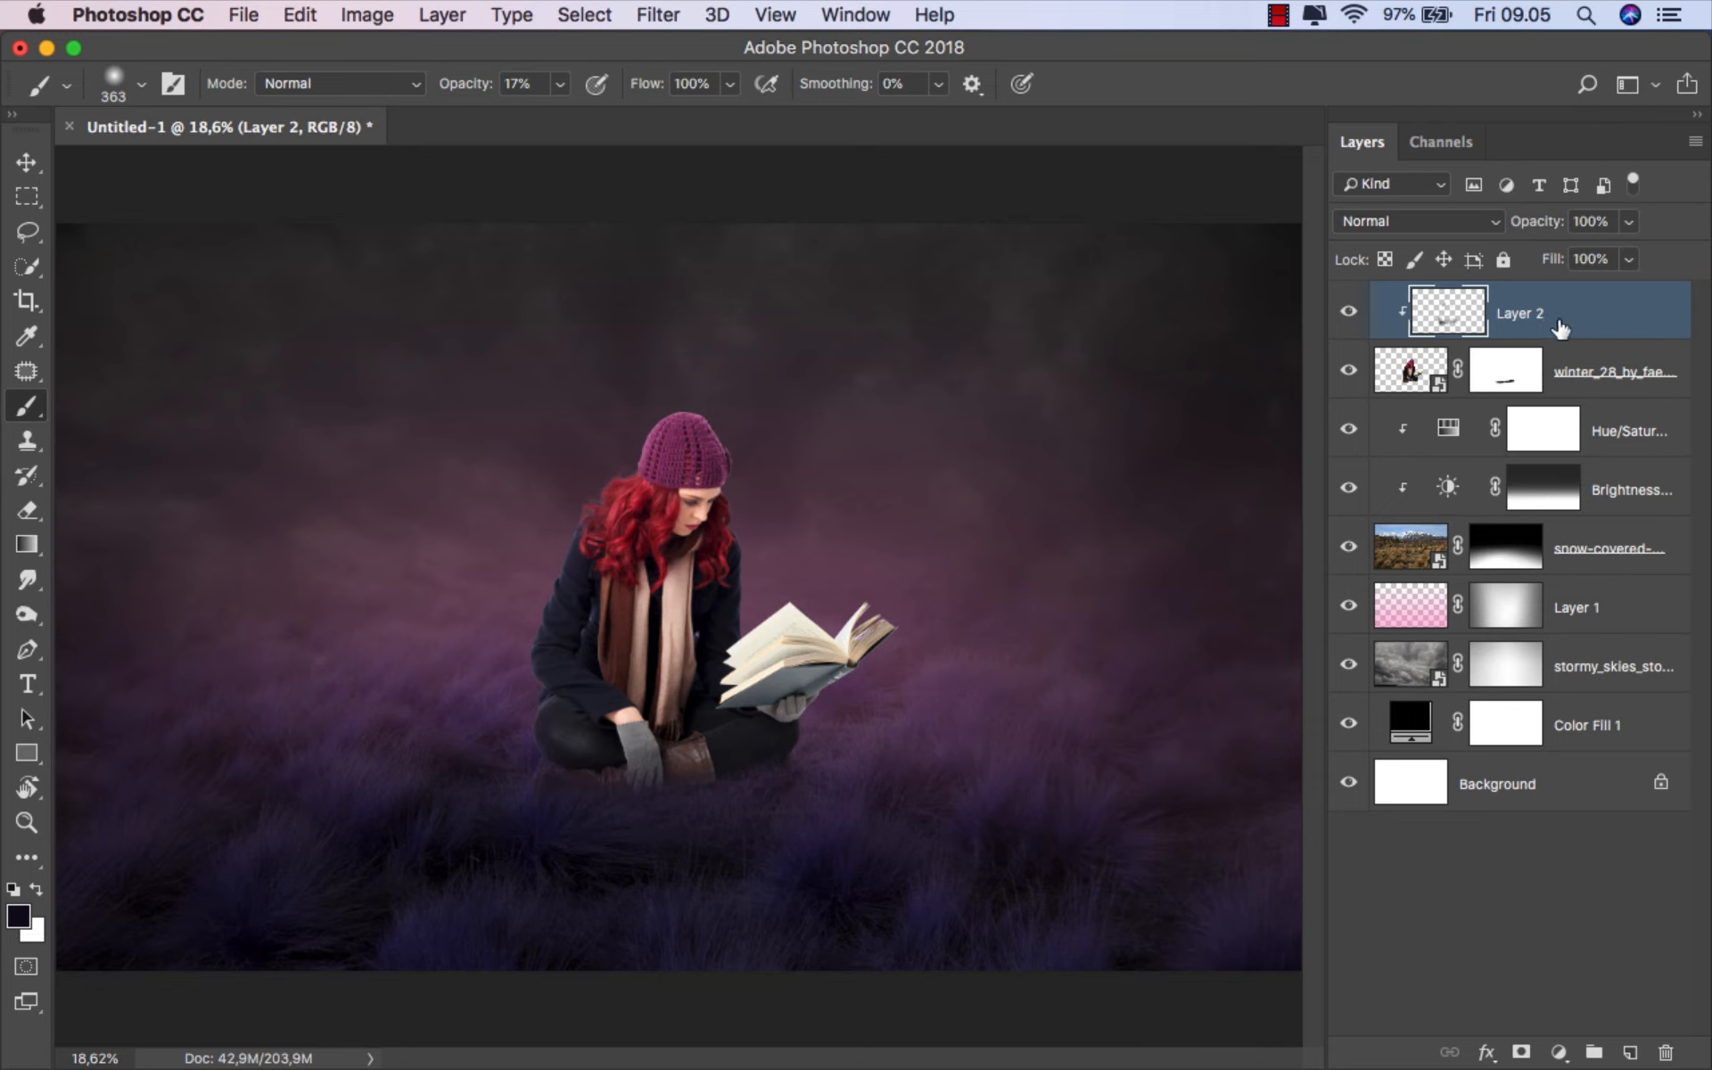
- Add a Photo Filter adjustment above Layer 2 using Cooling Filter (80), clipped to the woman
left_click(1561, 1050)
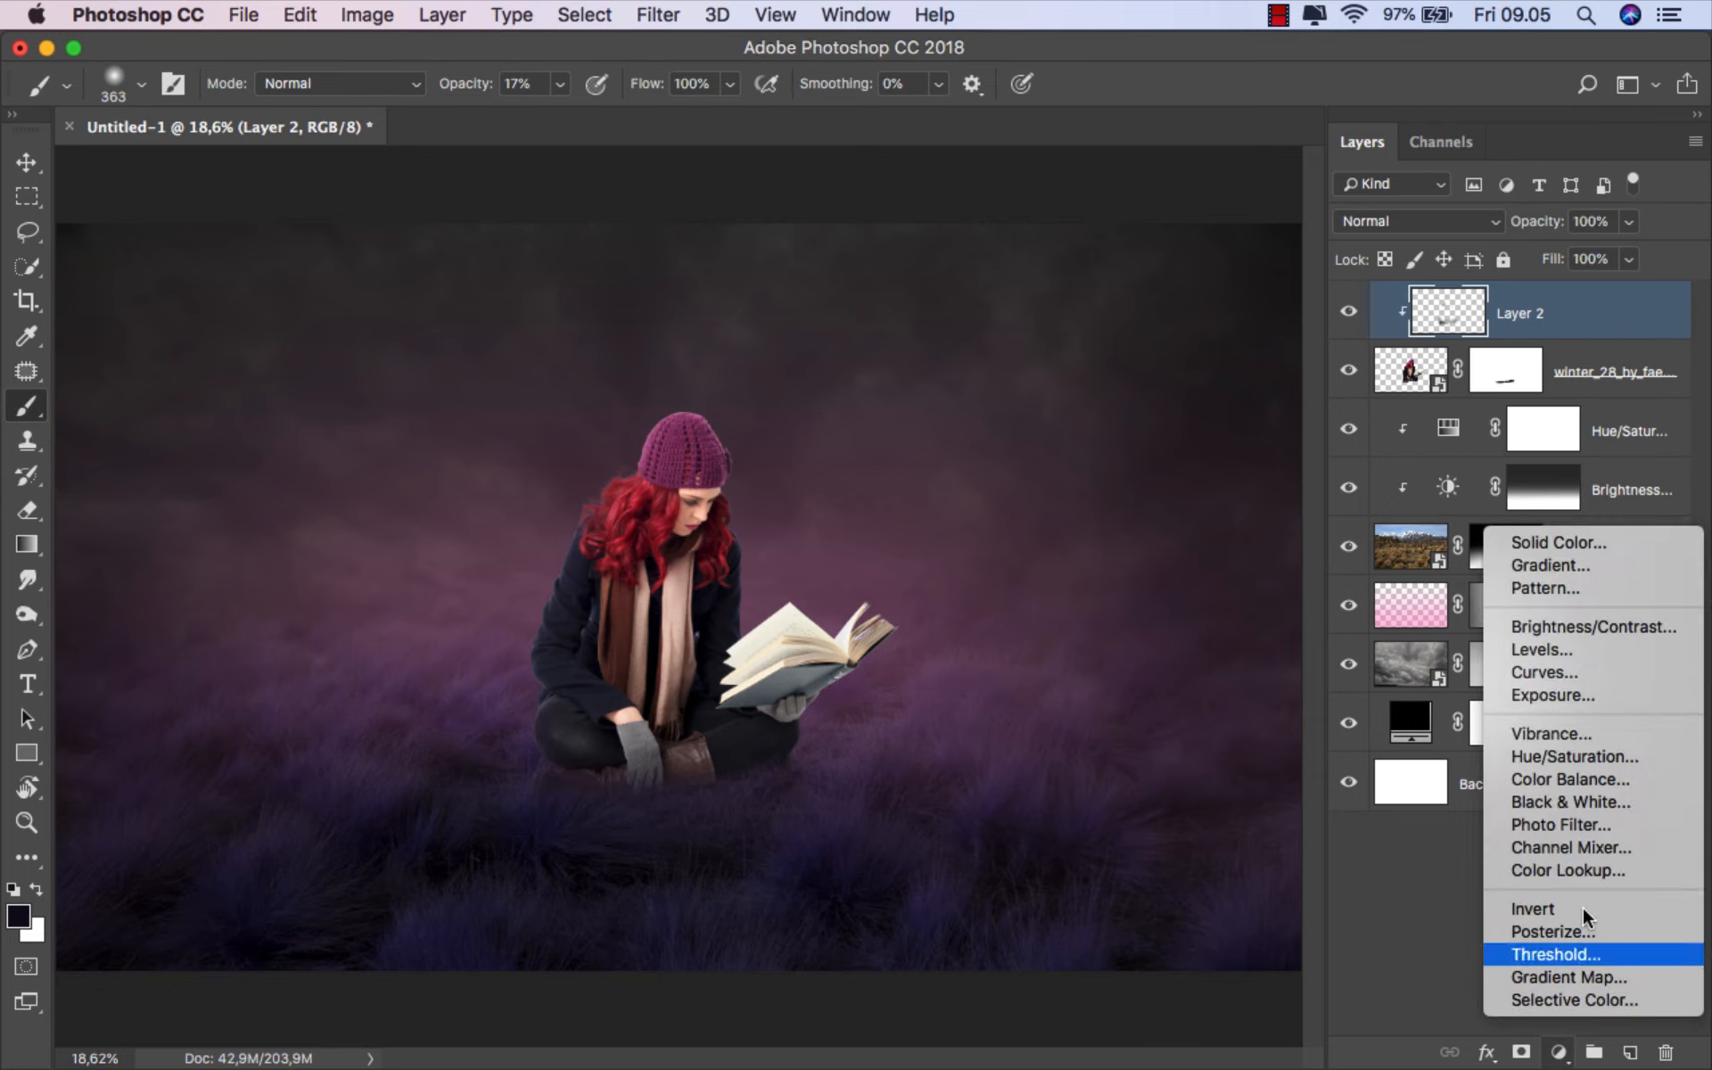
left_click(1597, 827)
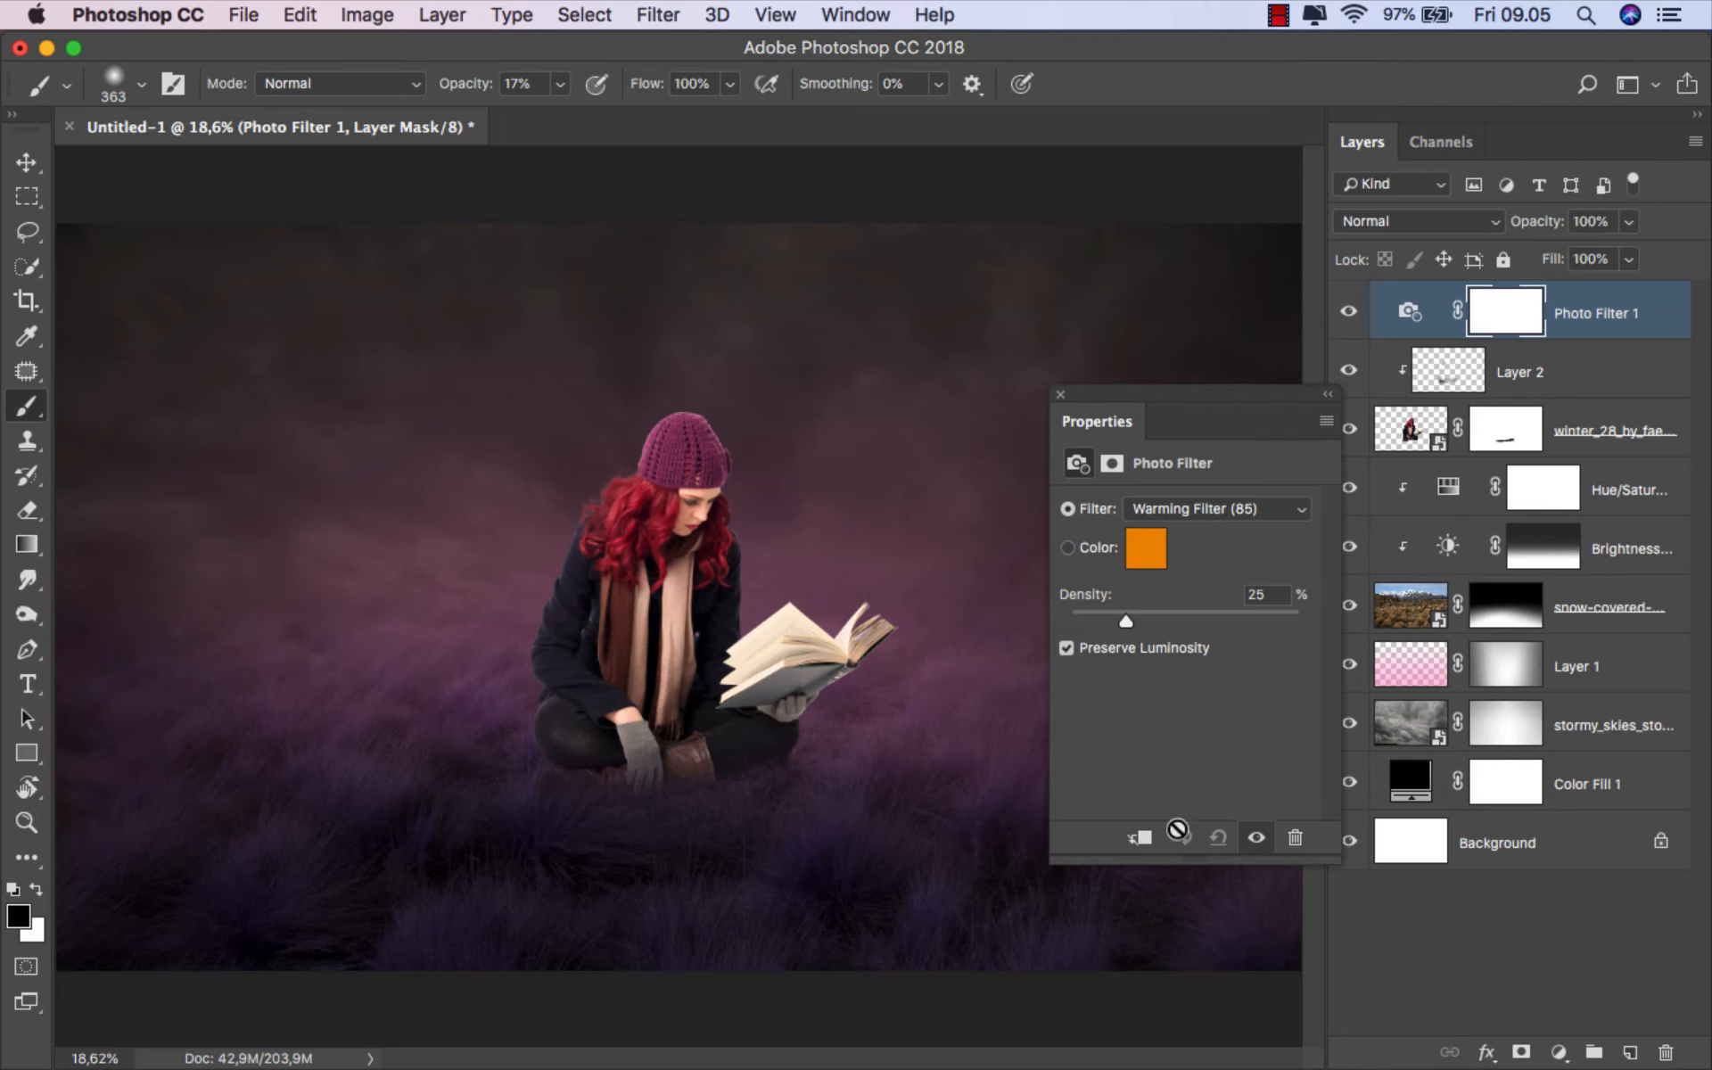
left_click(1210, 511)
left_click(1261, 569)
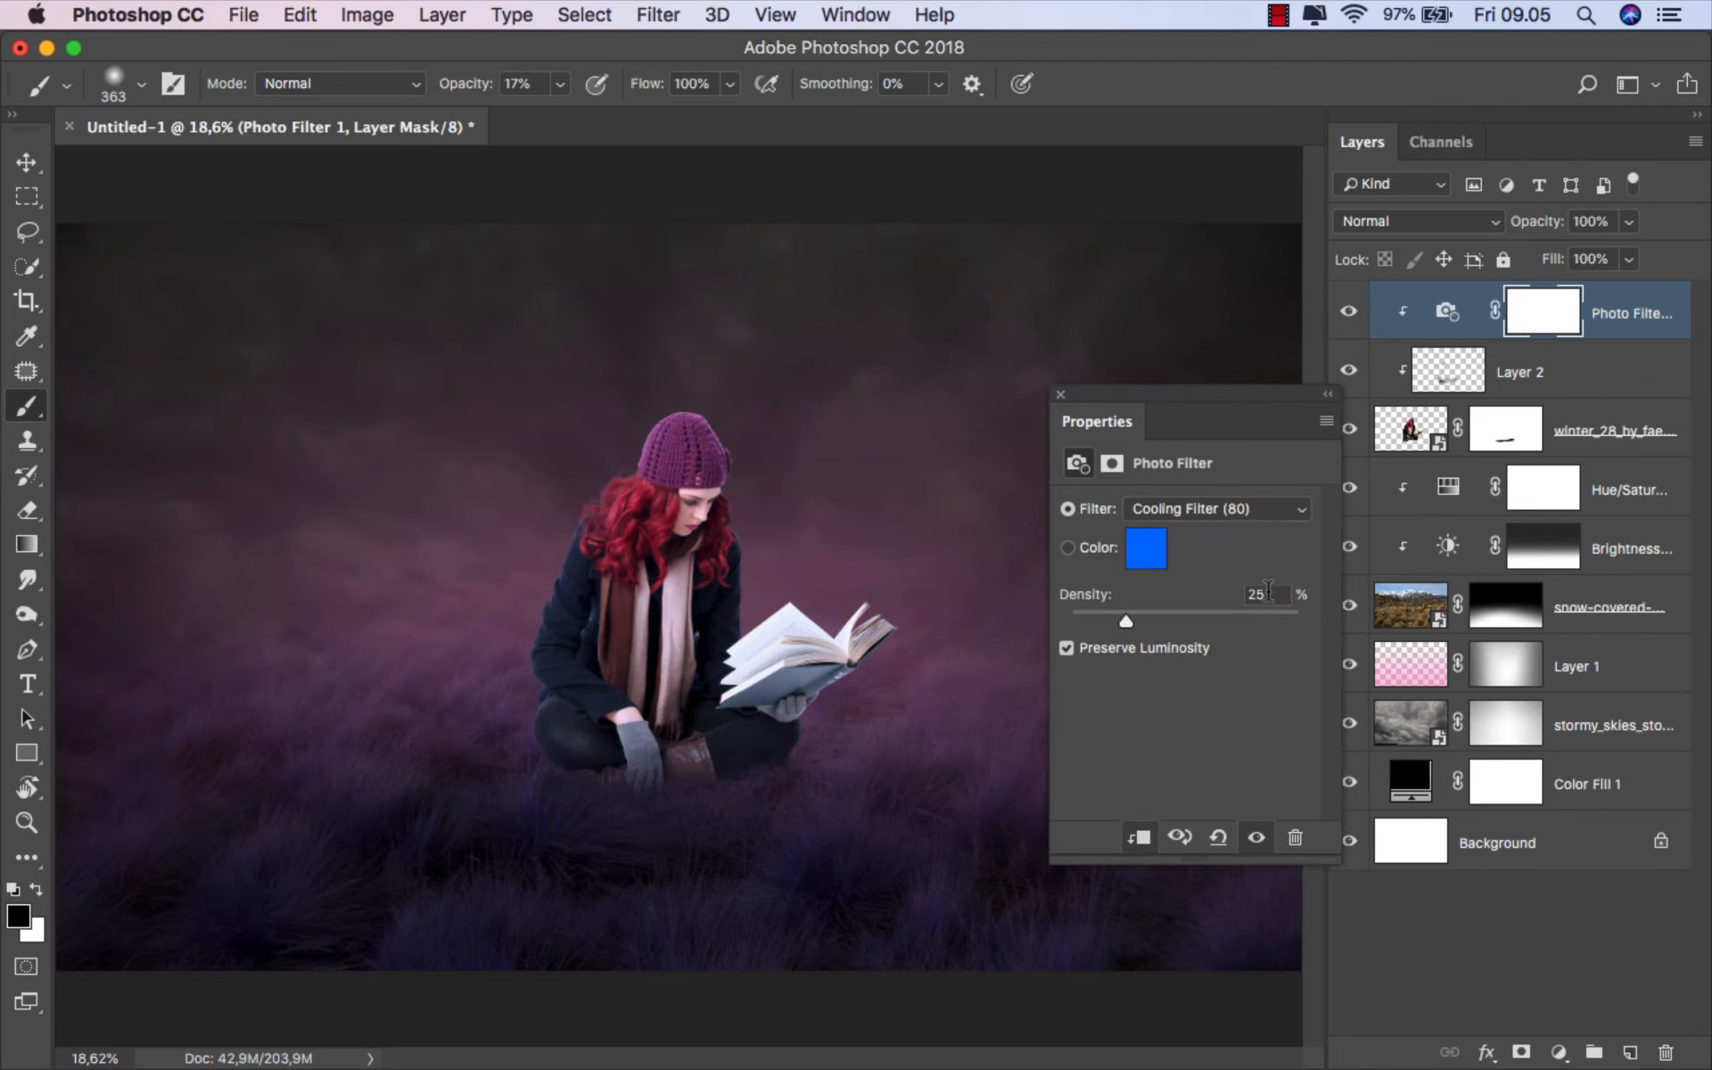
left_click(1060, 394)
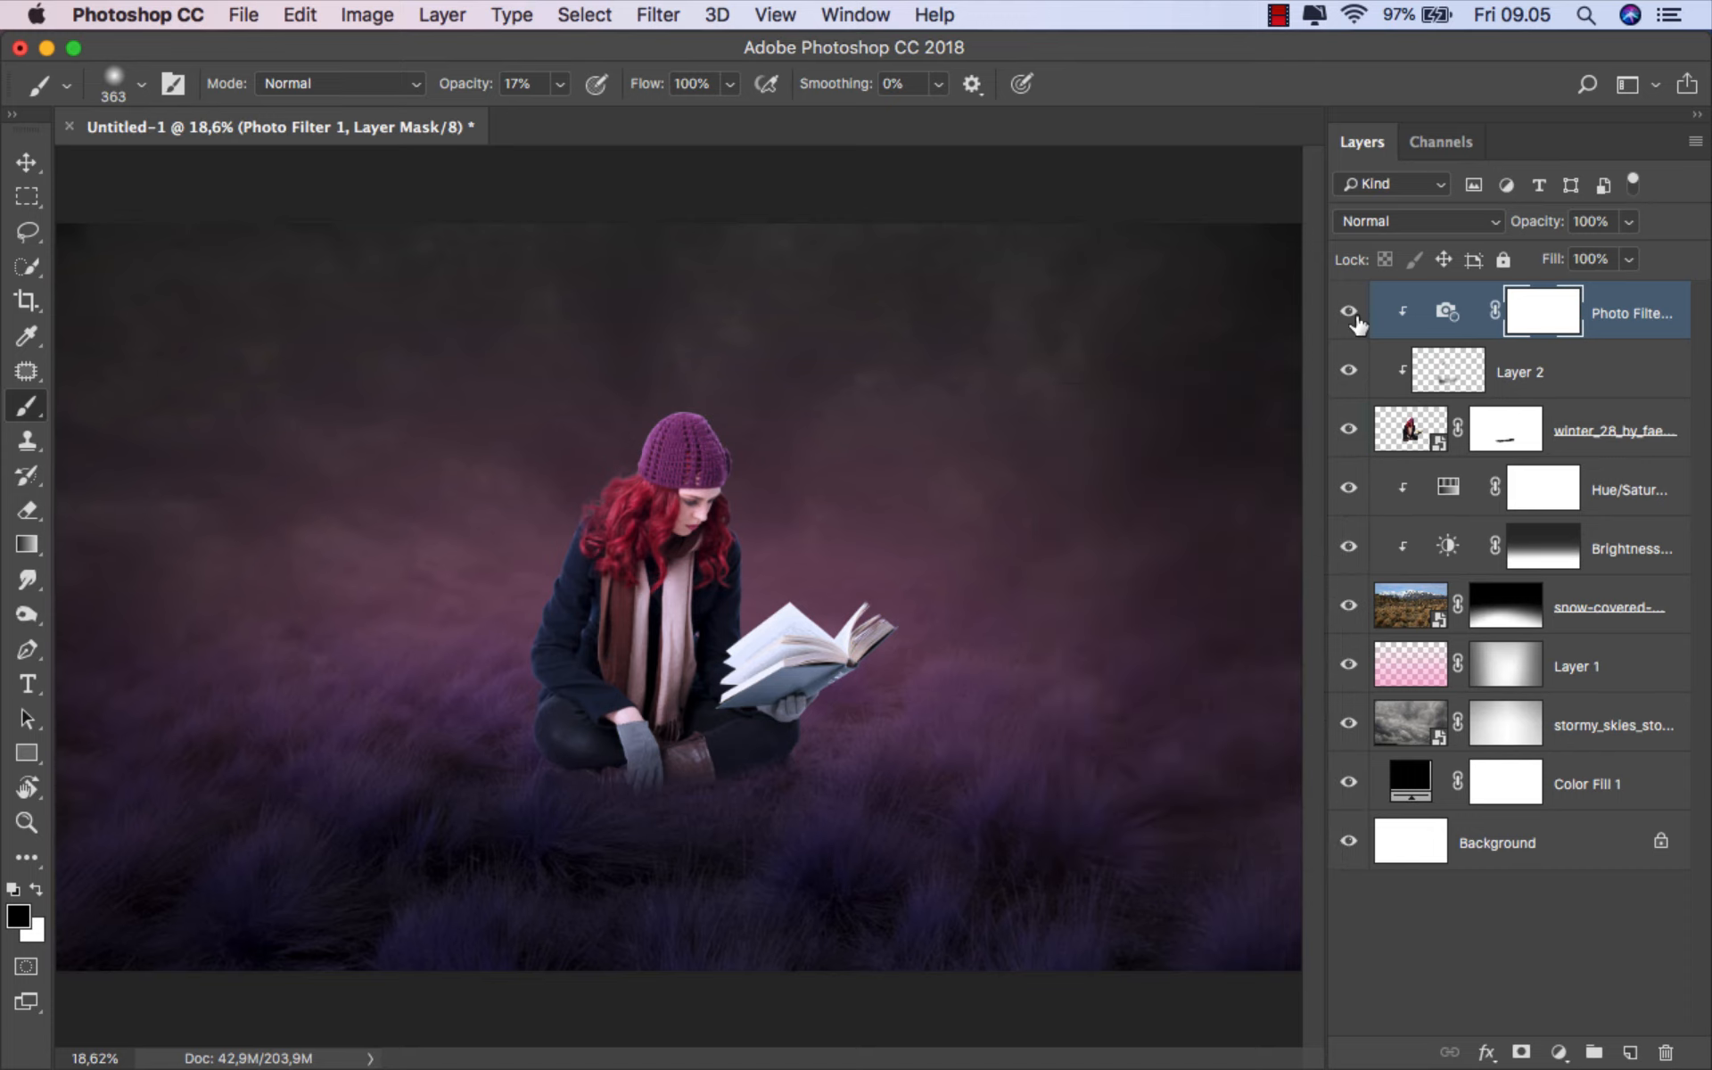
left_click(1615, 319)
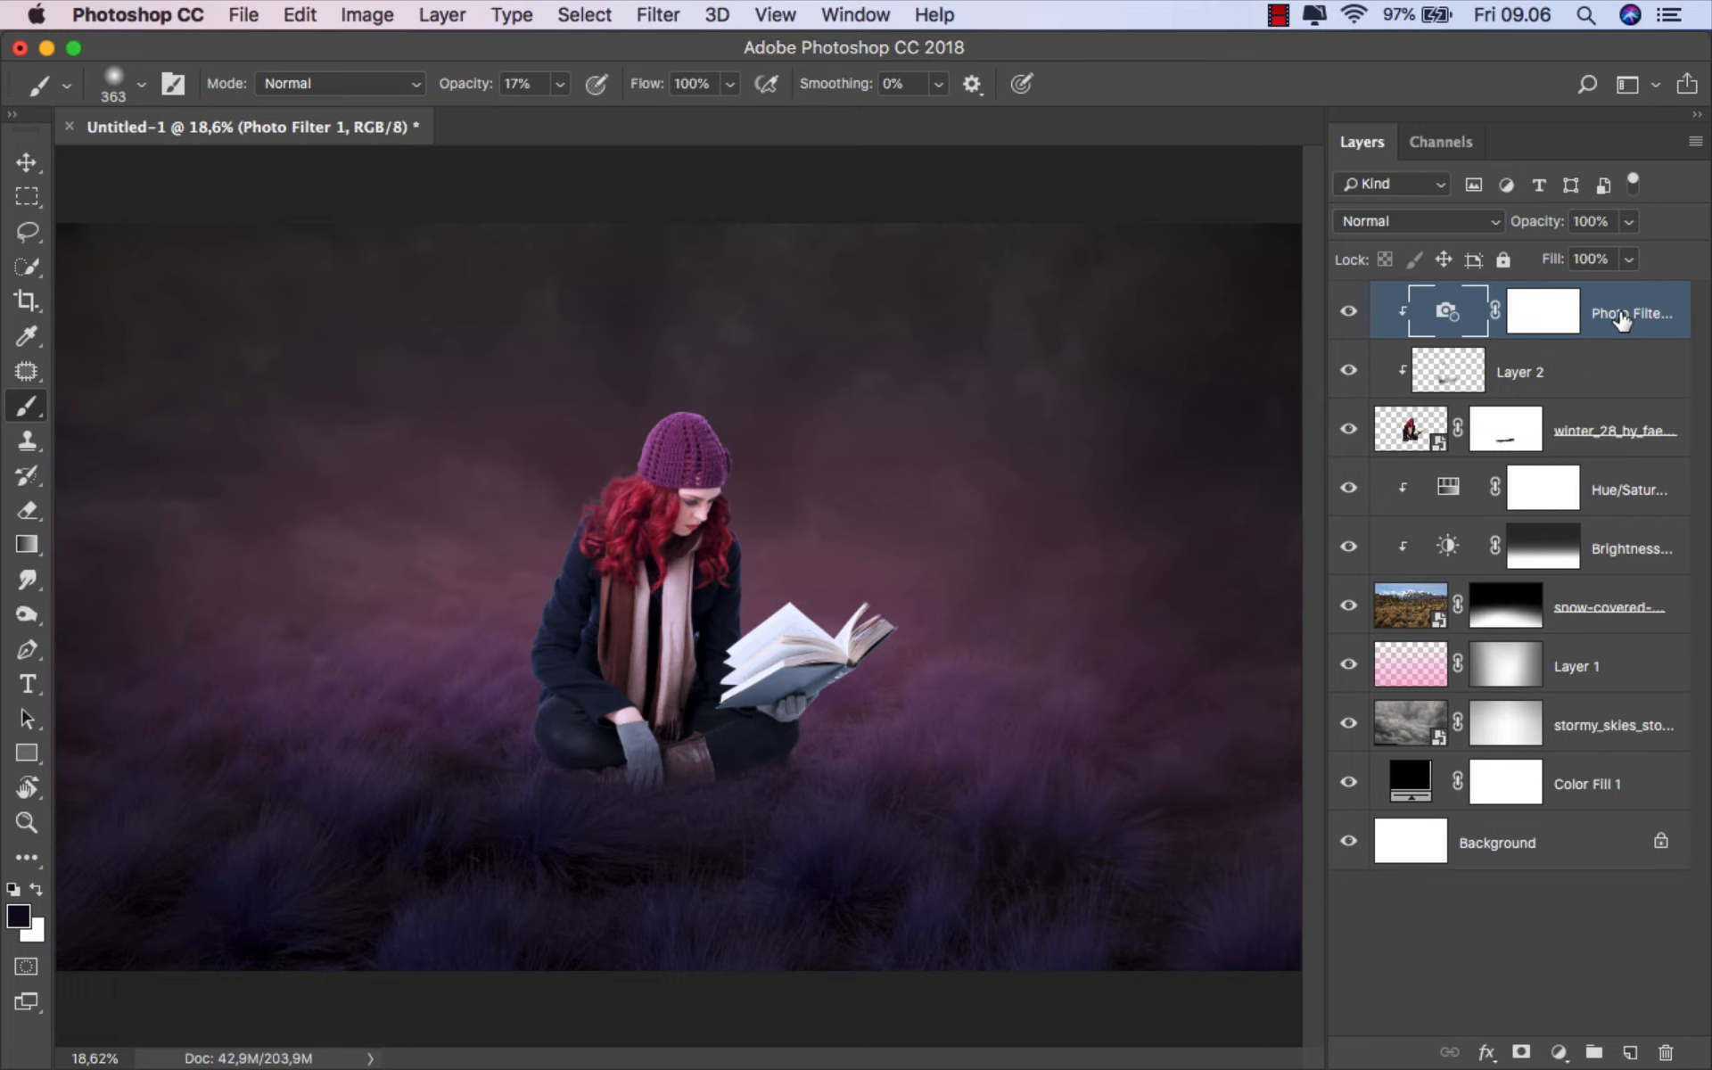
- Darken the woman with a clipped Levels adjustment, lowering the white output level to 103
left_click(1559, 1053)
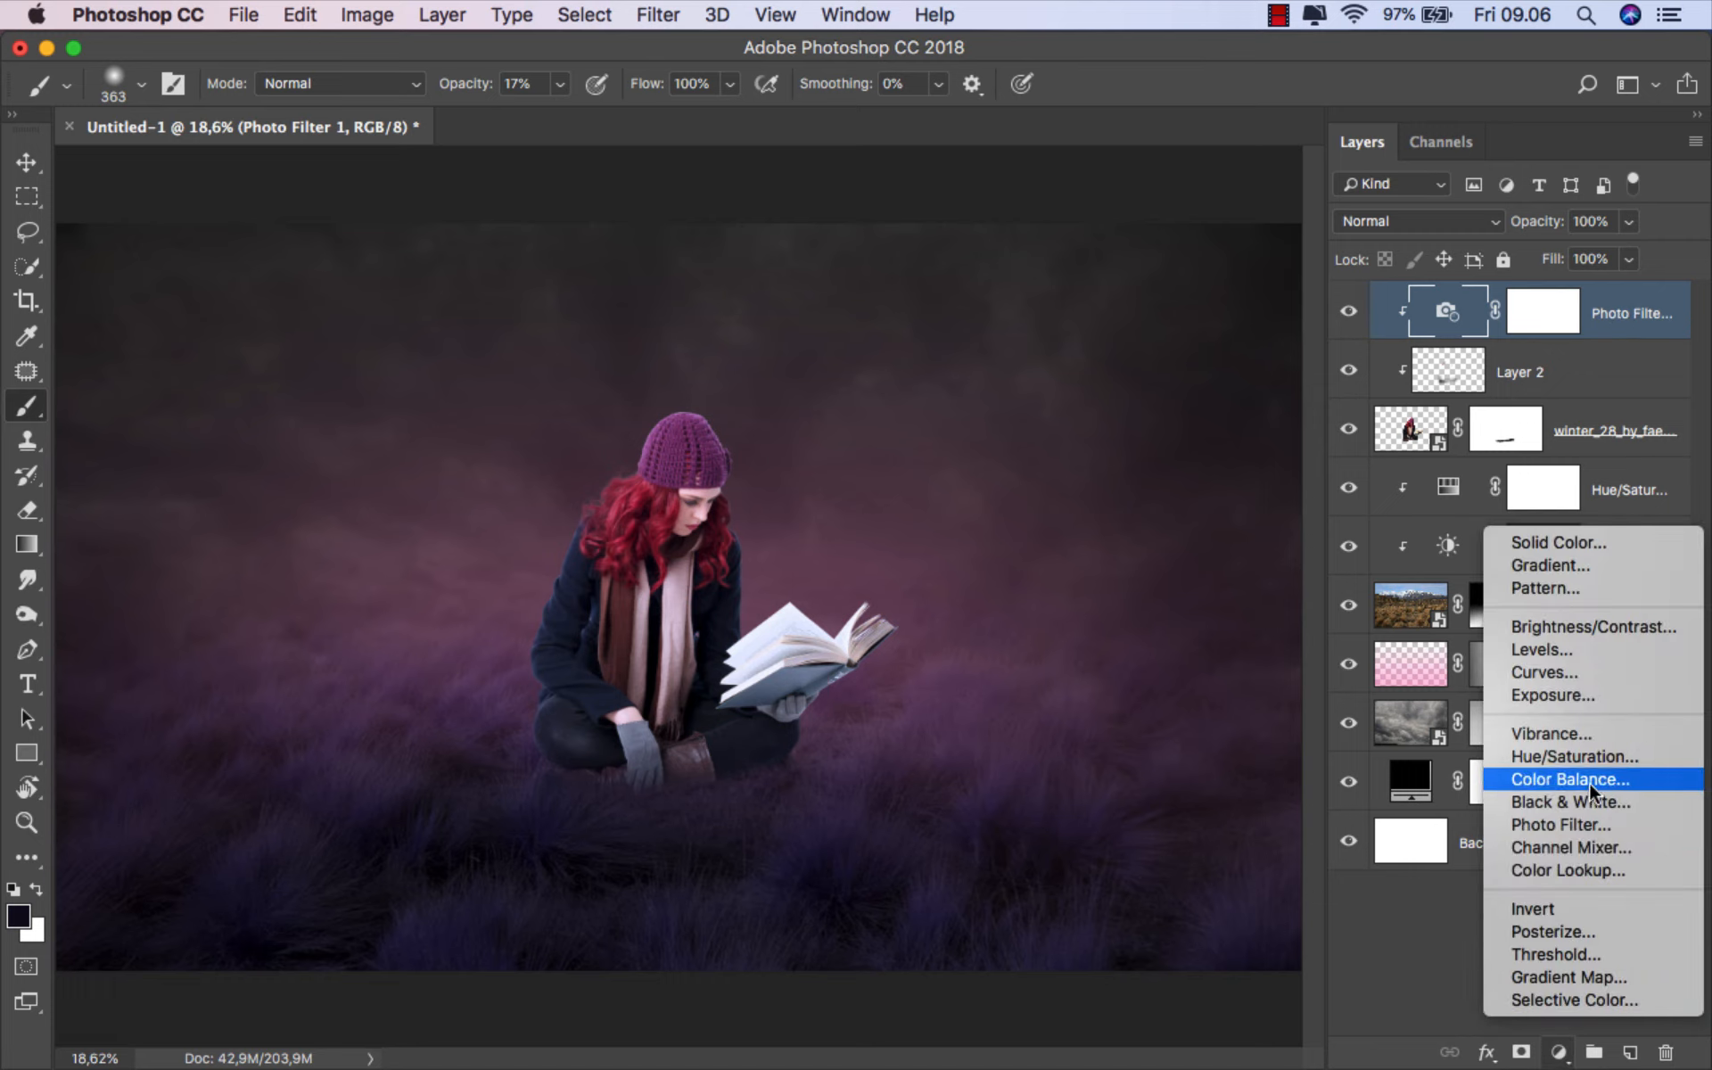
left_click(1581, 651)
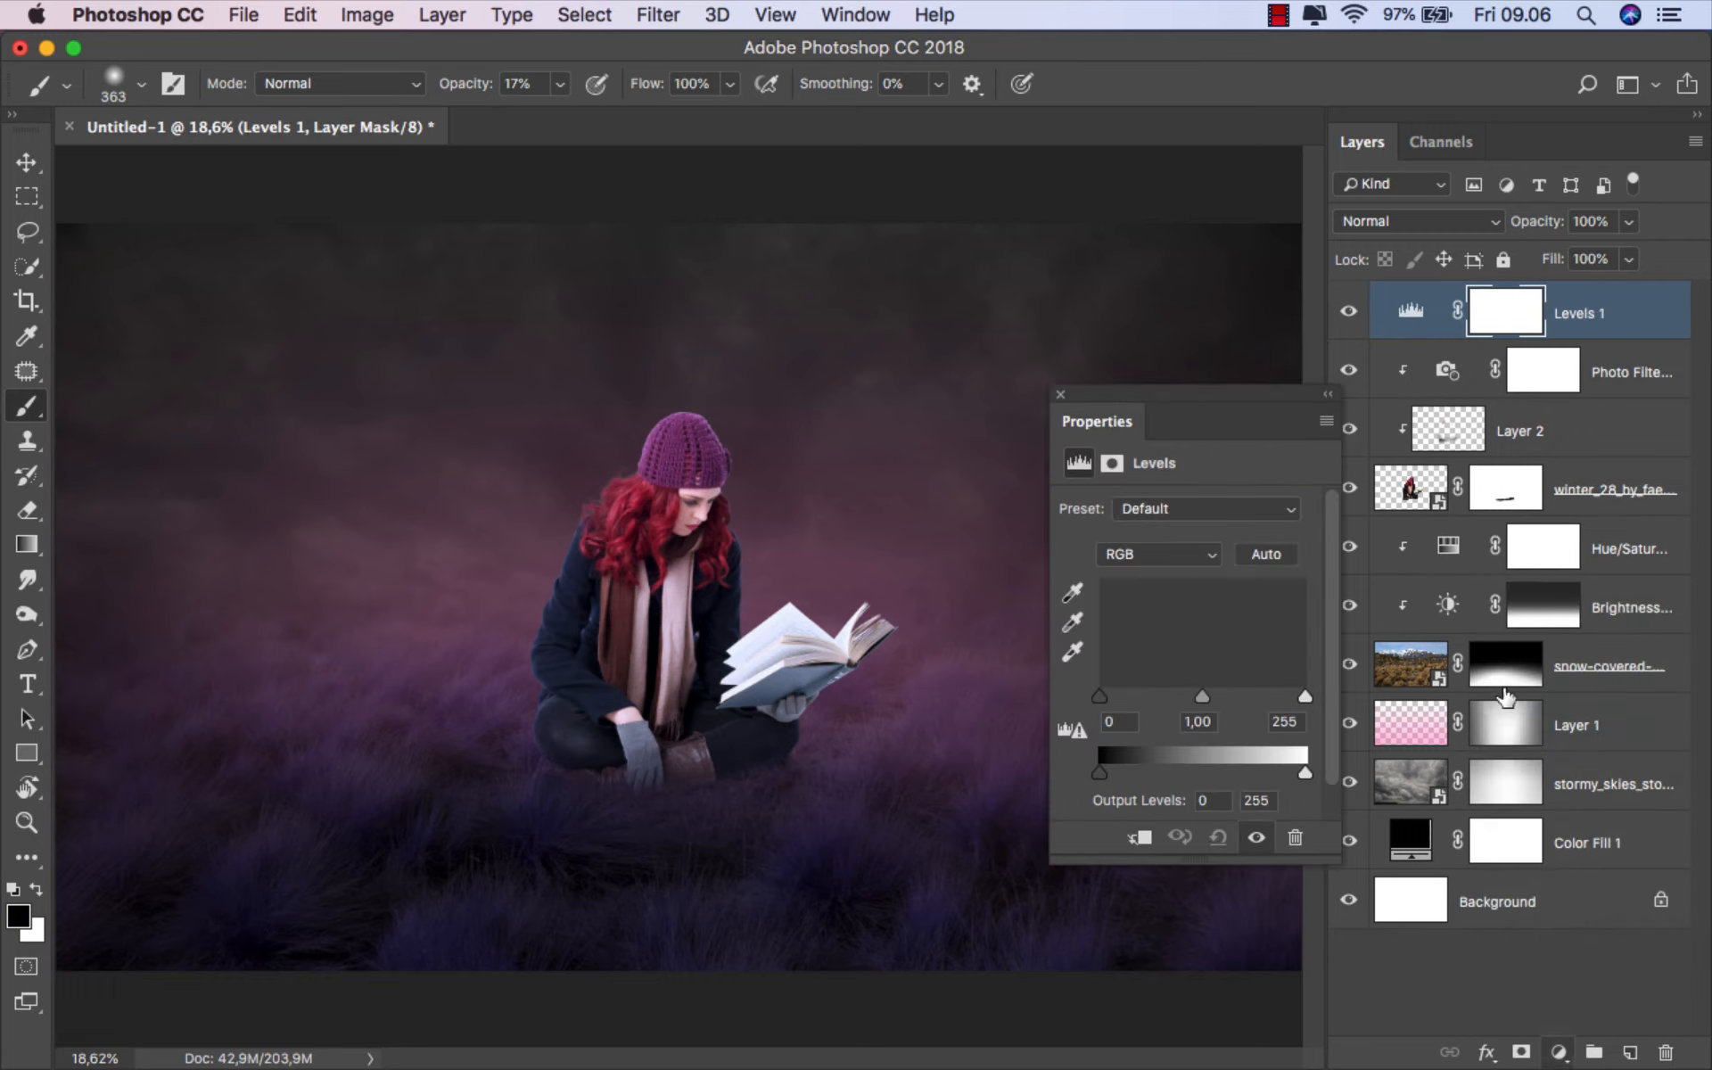
left_click(1152, 832)
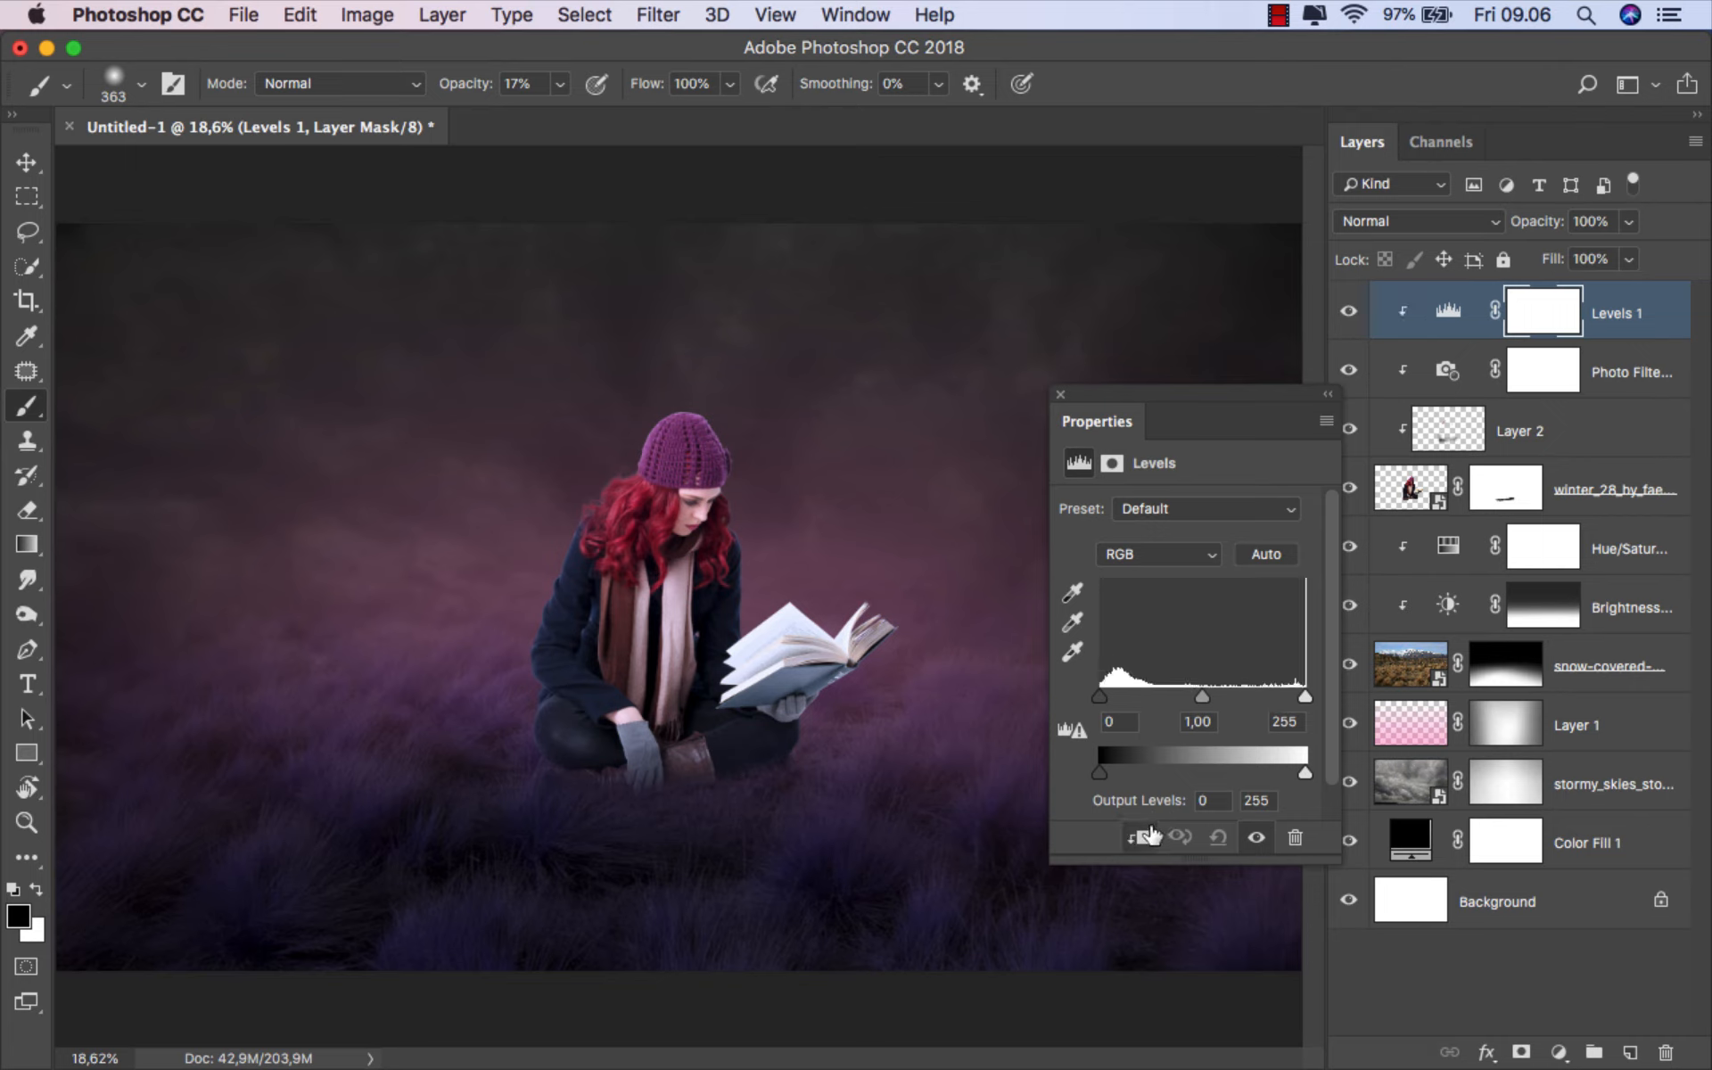
left_click_drag(1309, 777, 1181, 778)
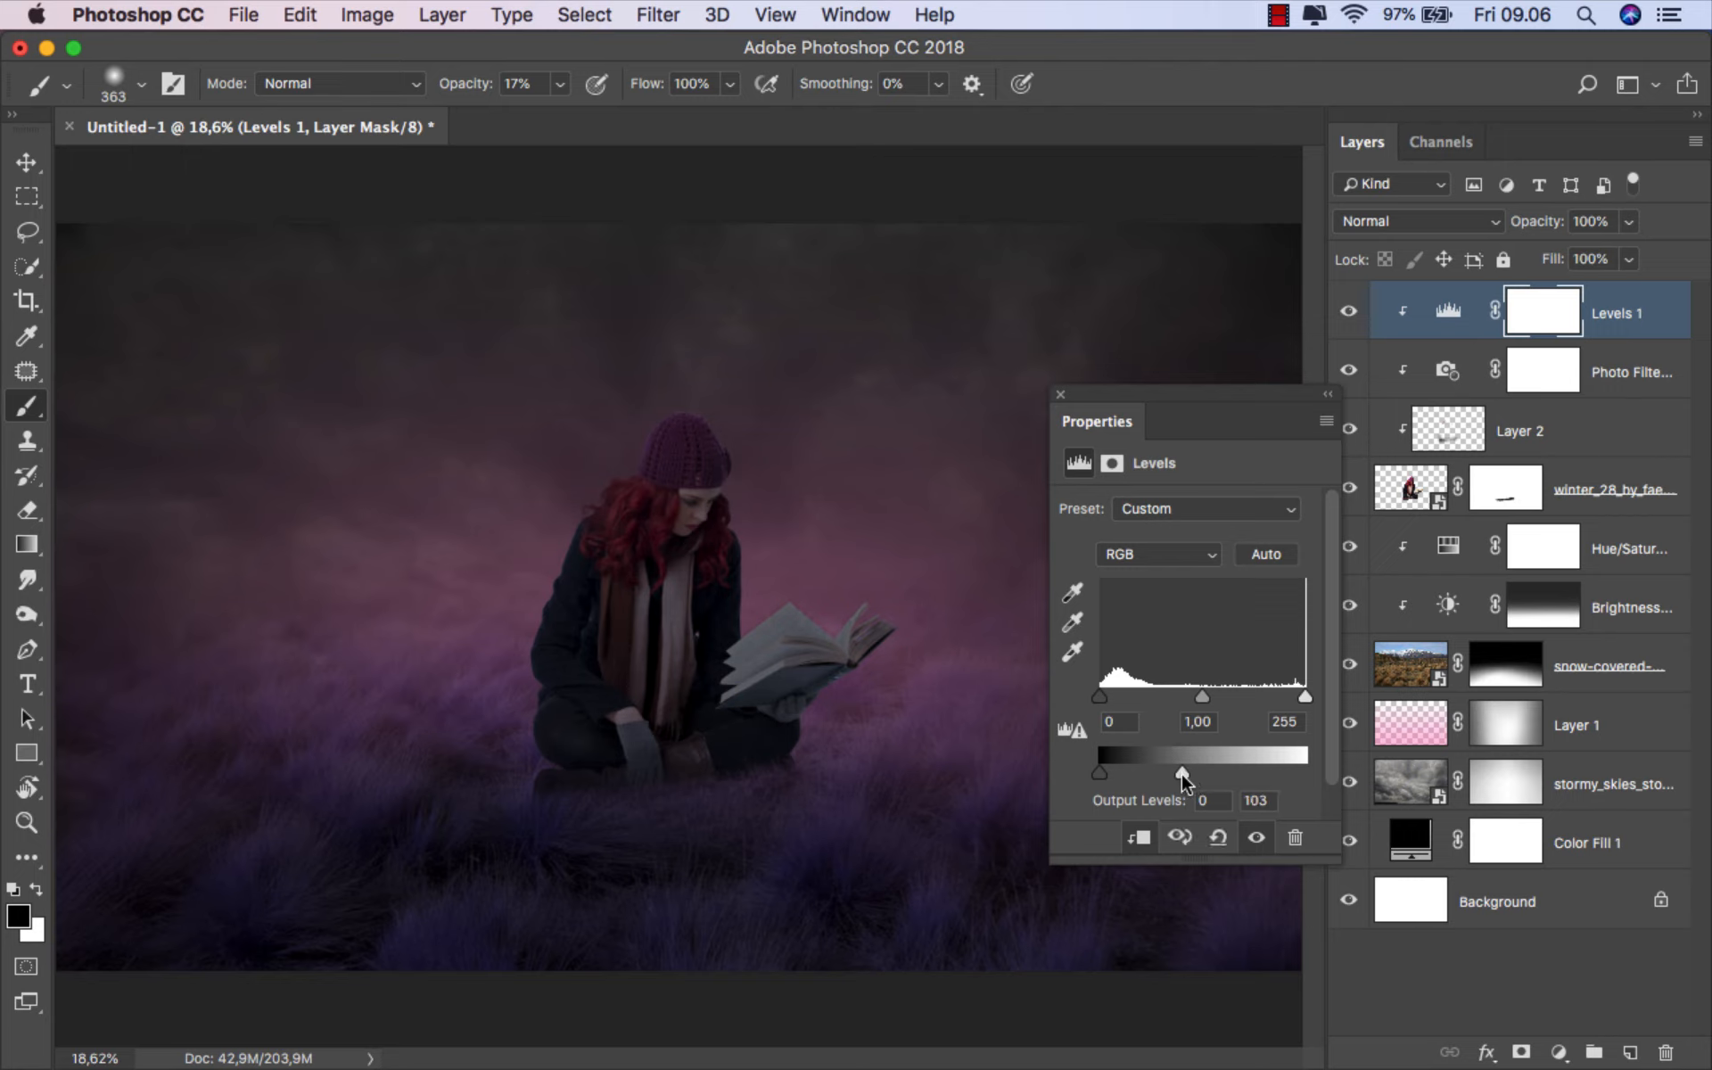
left_click(1060, 393)
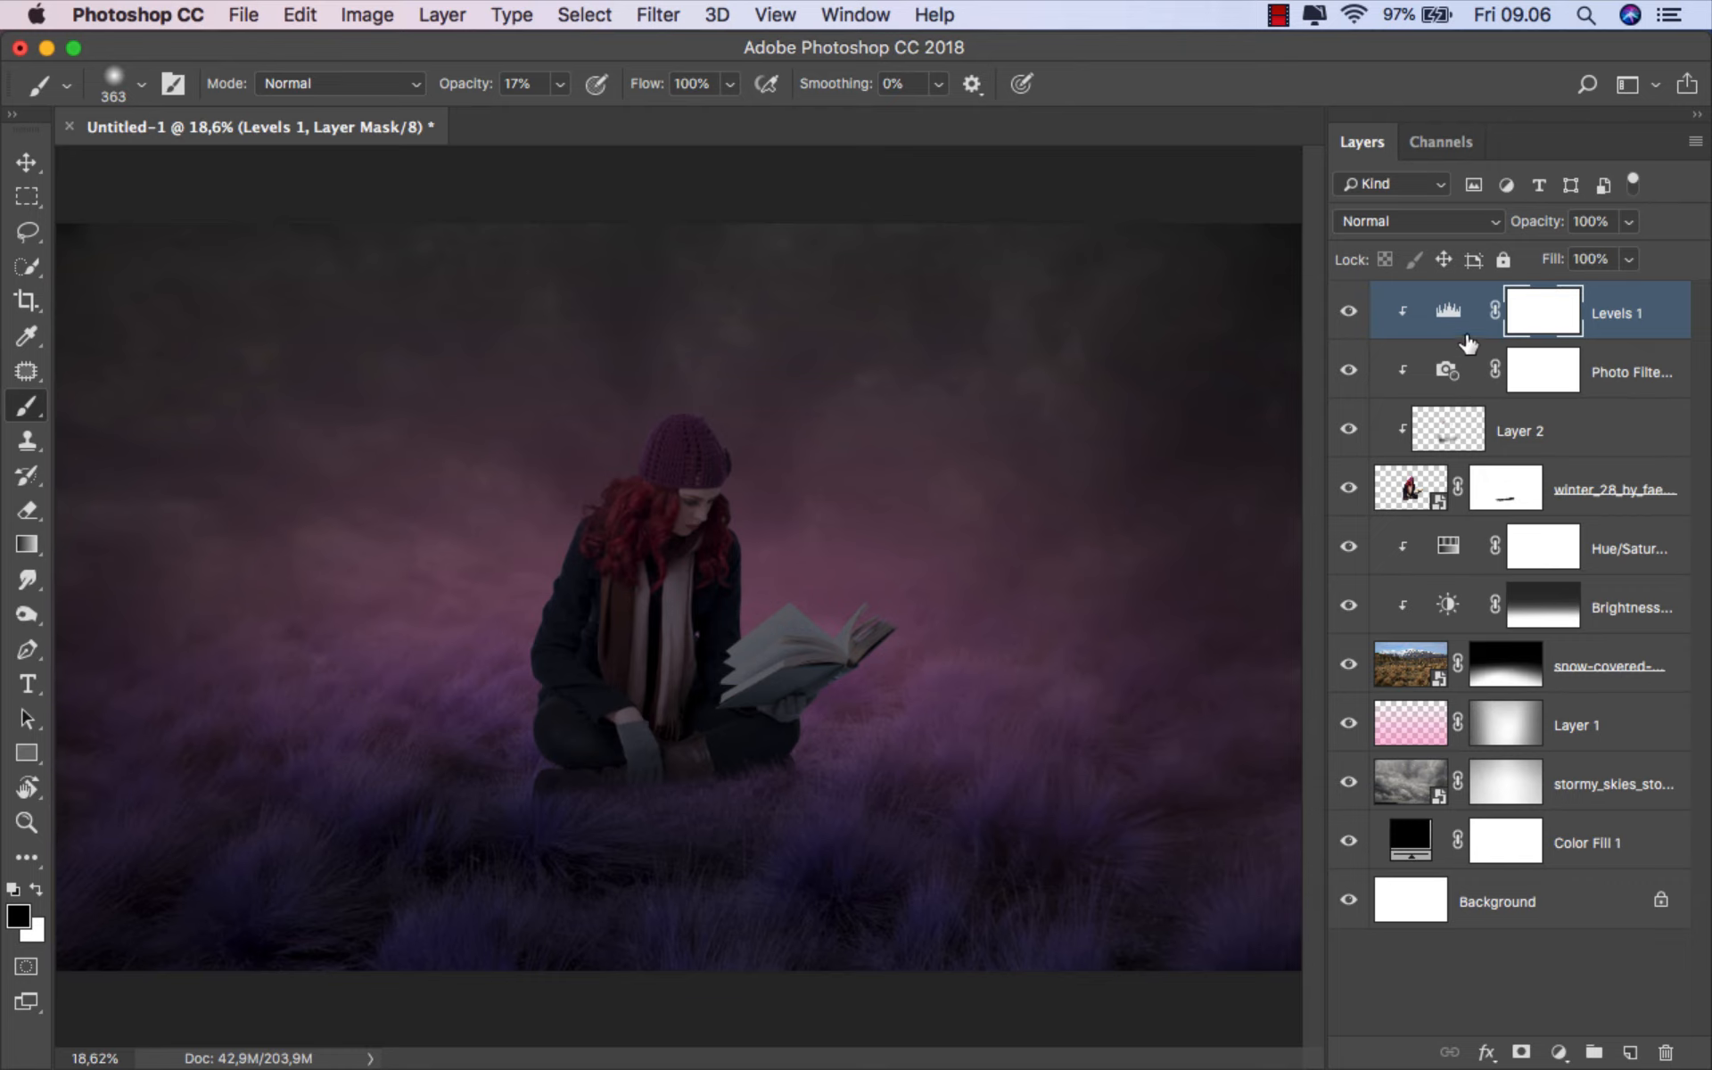
- Hide the Levels adjustment and trace a Pen path from the upright page's tip down to the book's spine and back up the page fold
scroll(719, 601, "up", 2)
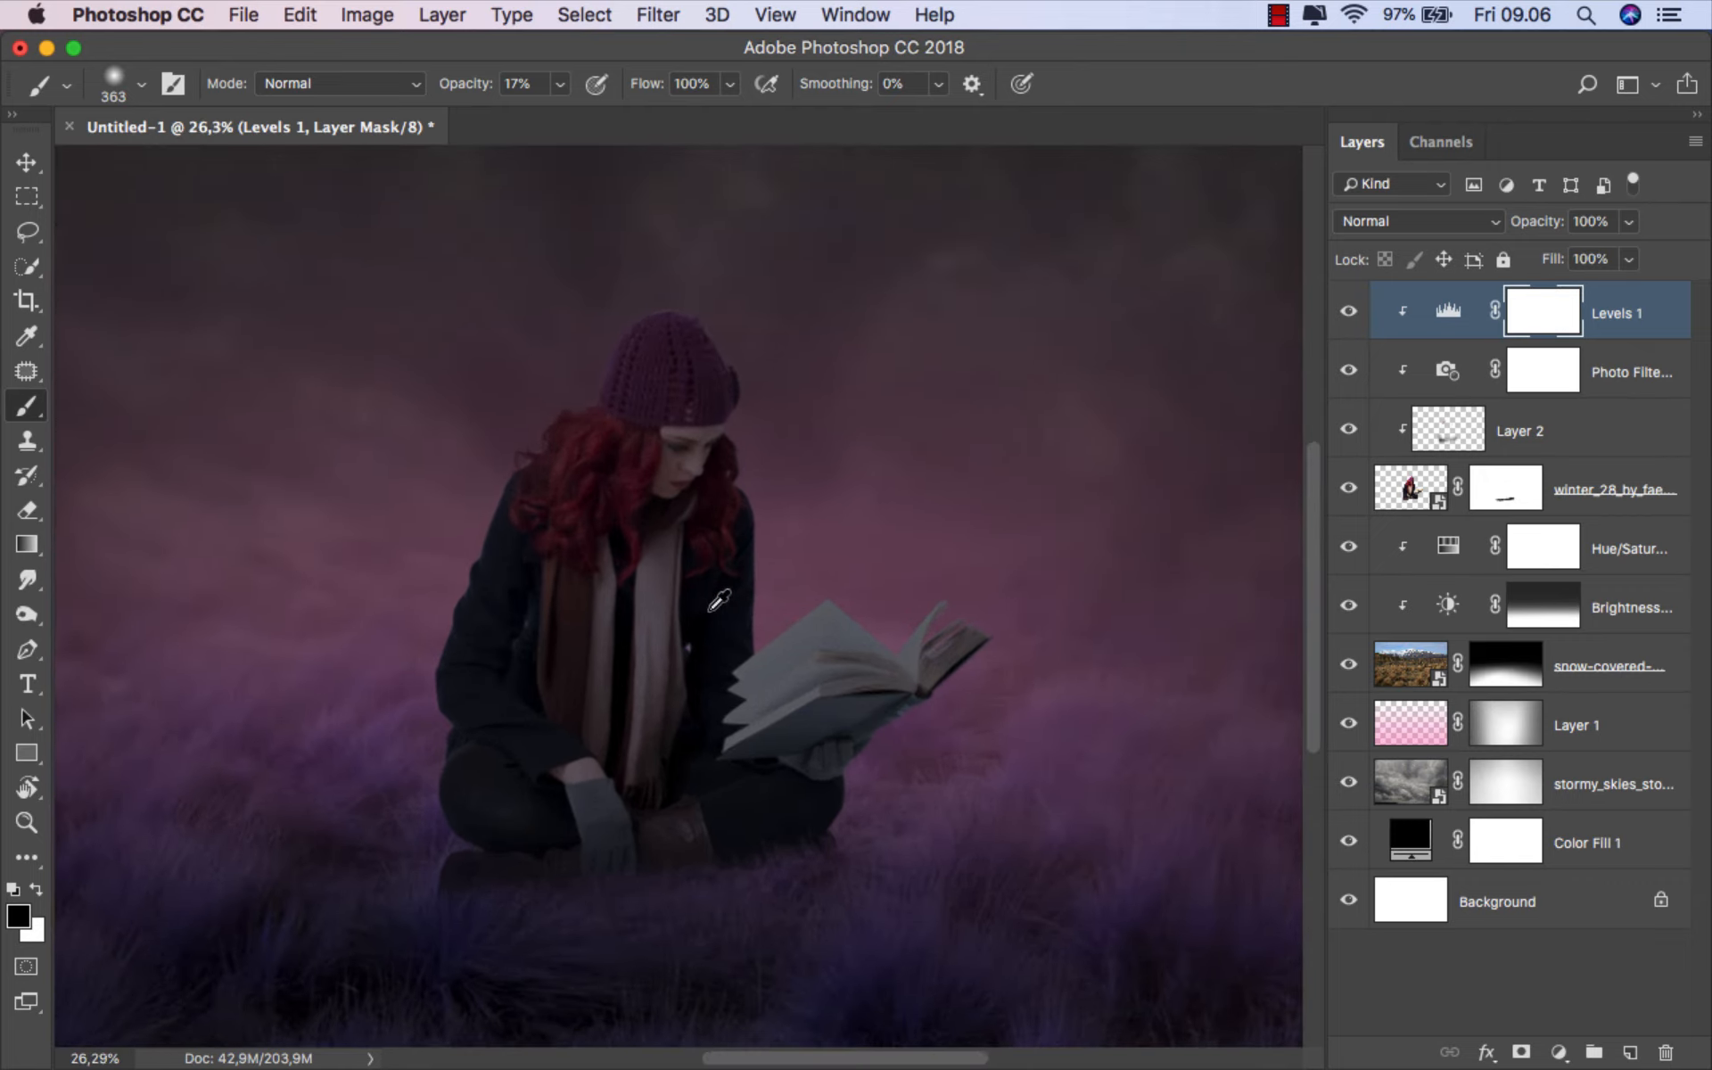
scroll(720, 602, "up", 3)
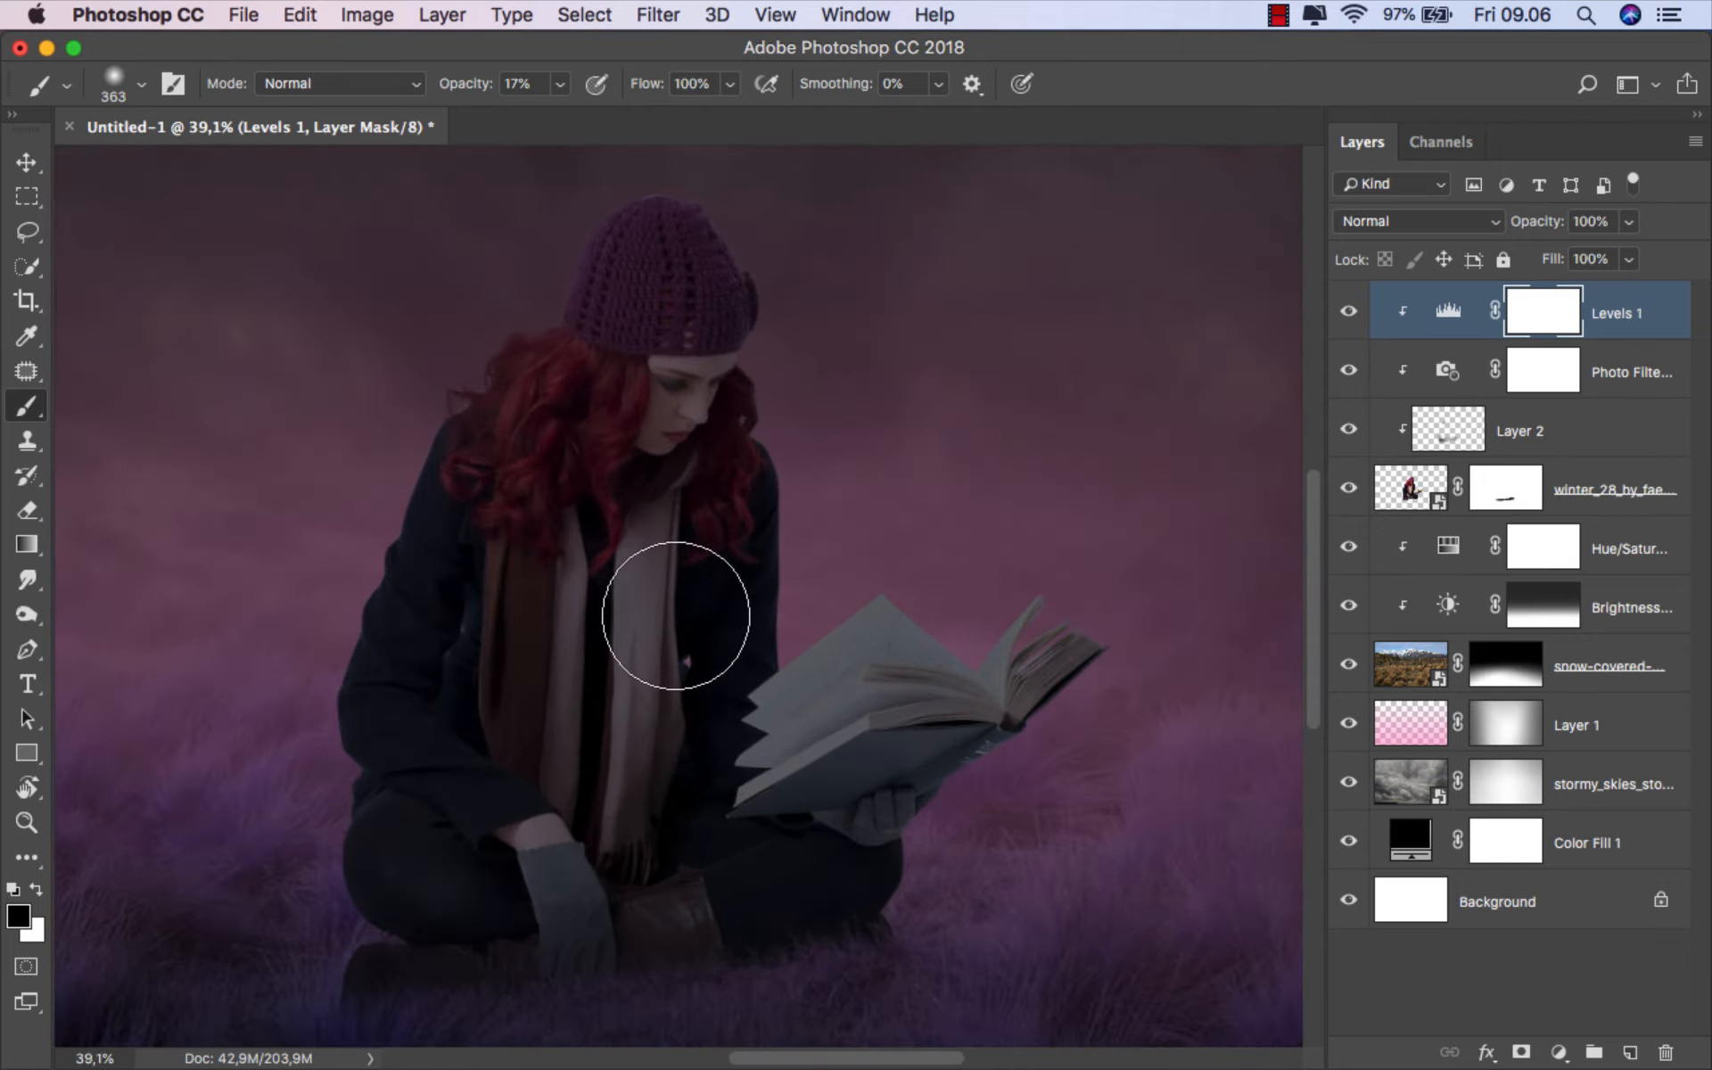
left_click_drag(26, 650, 102, 645)
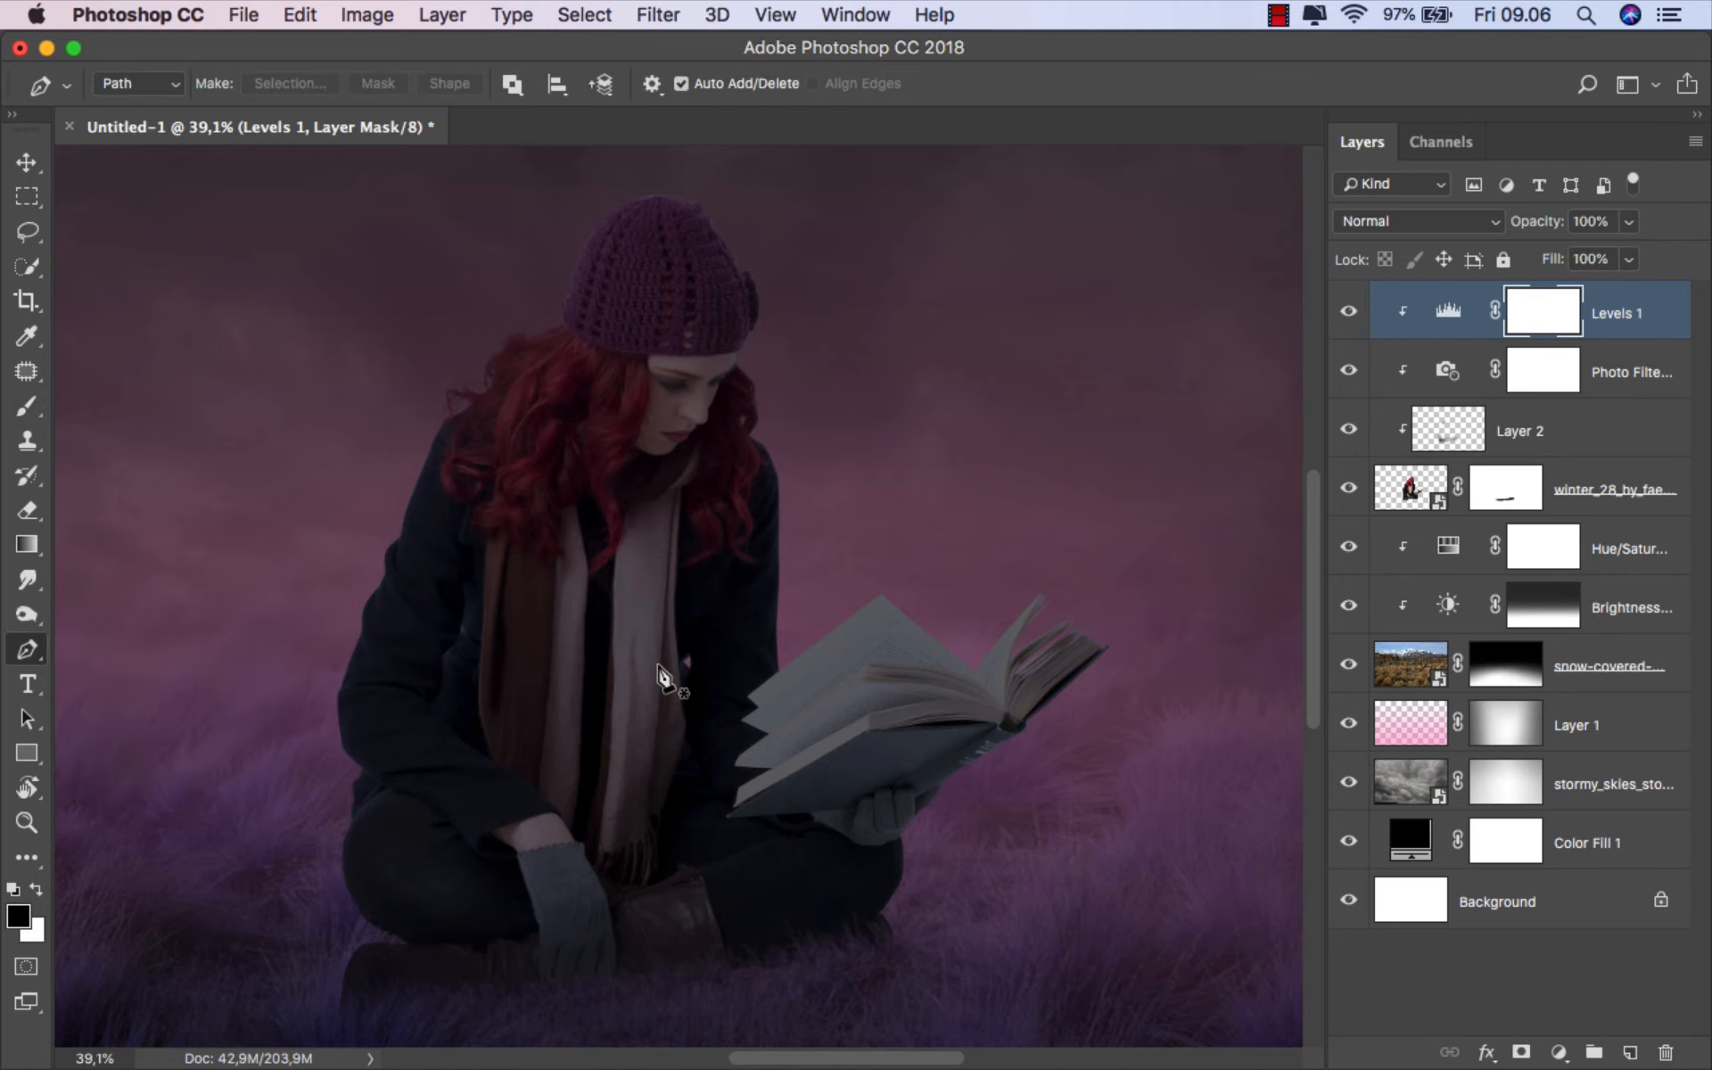
scroll(1034, 650, "up", 6)
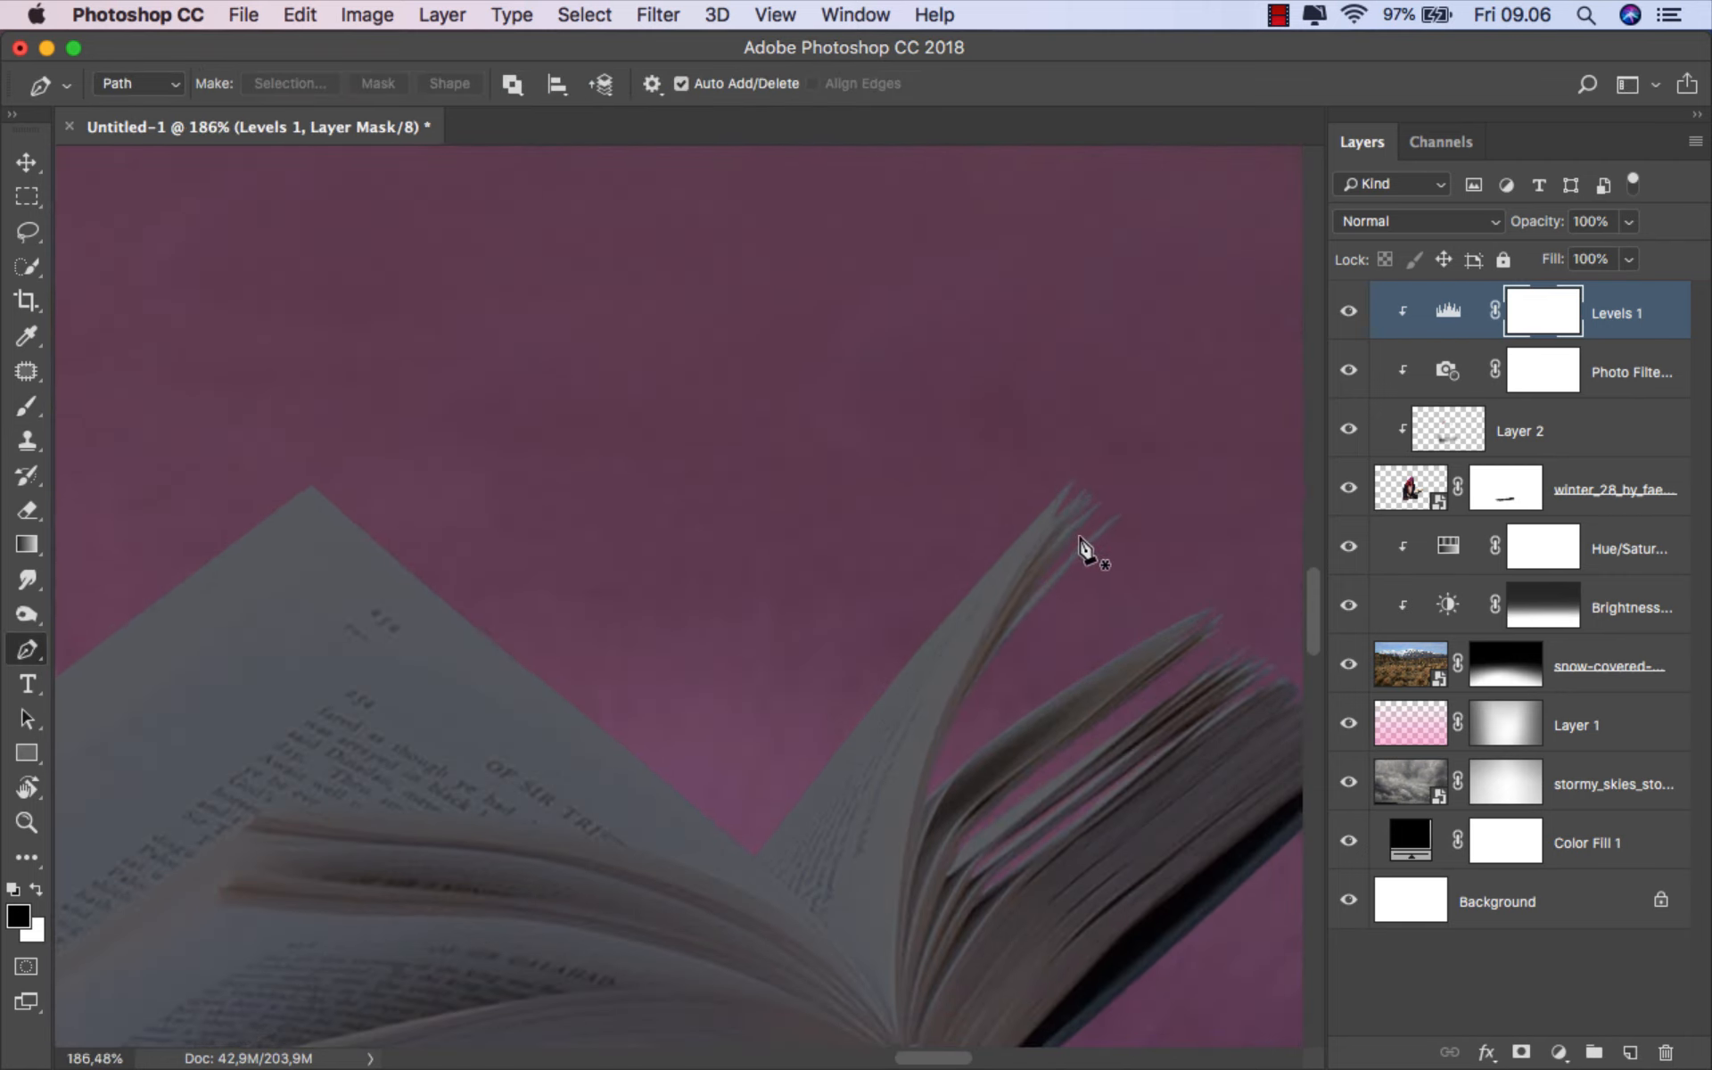
left_click(1348, 310)
scroll(1086, 437, "down", 2)
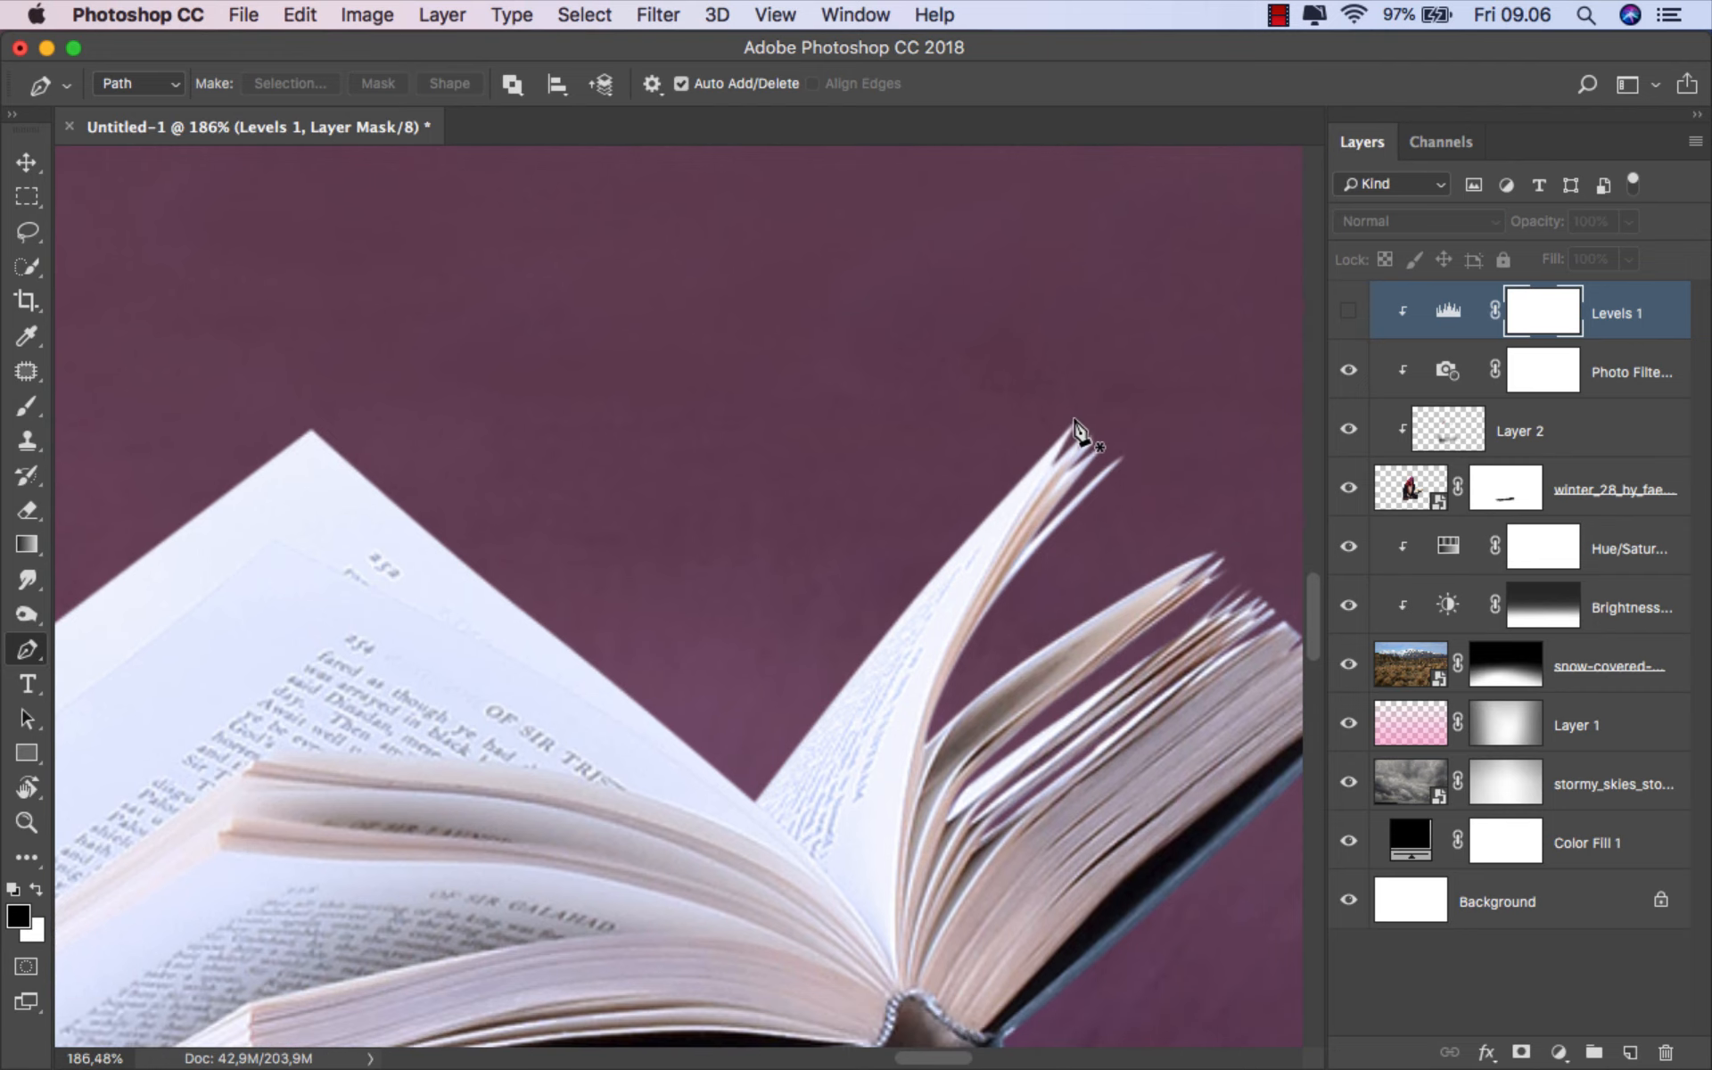
left_click(1075, 419)
left_click_drag(940, 663, 911, 749)
left_click_drag(894, 887, 892, 952)
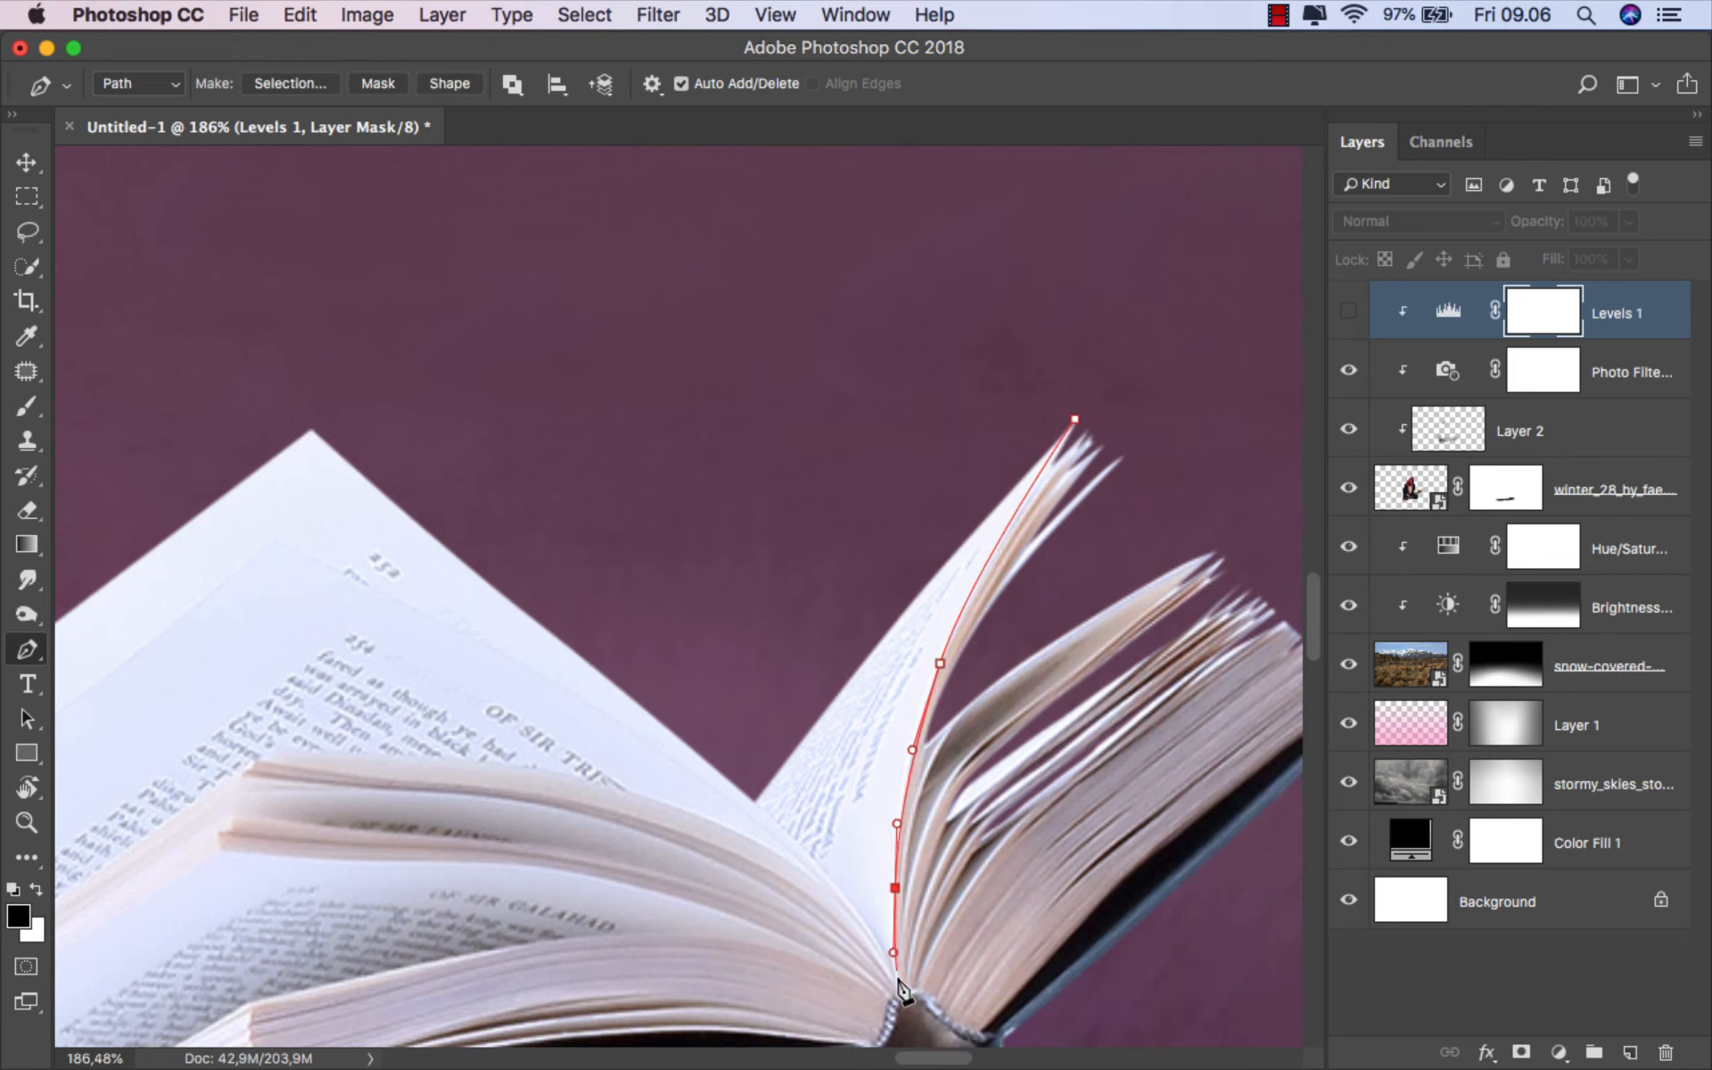
left_click(897, 982)
left_click_drag(802, 848, 756, 805)
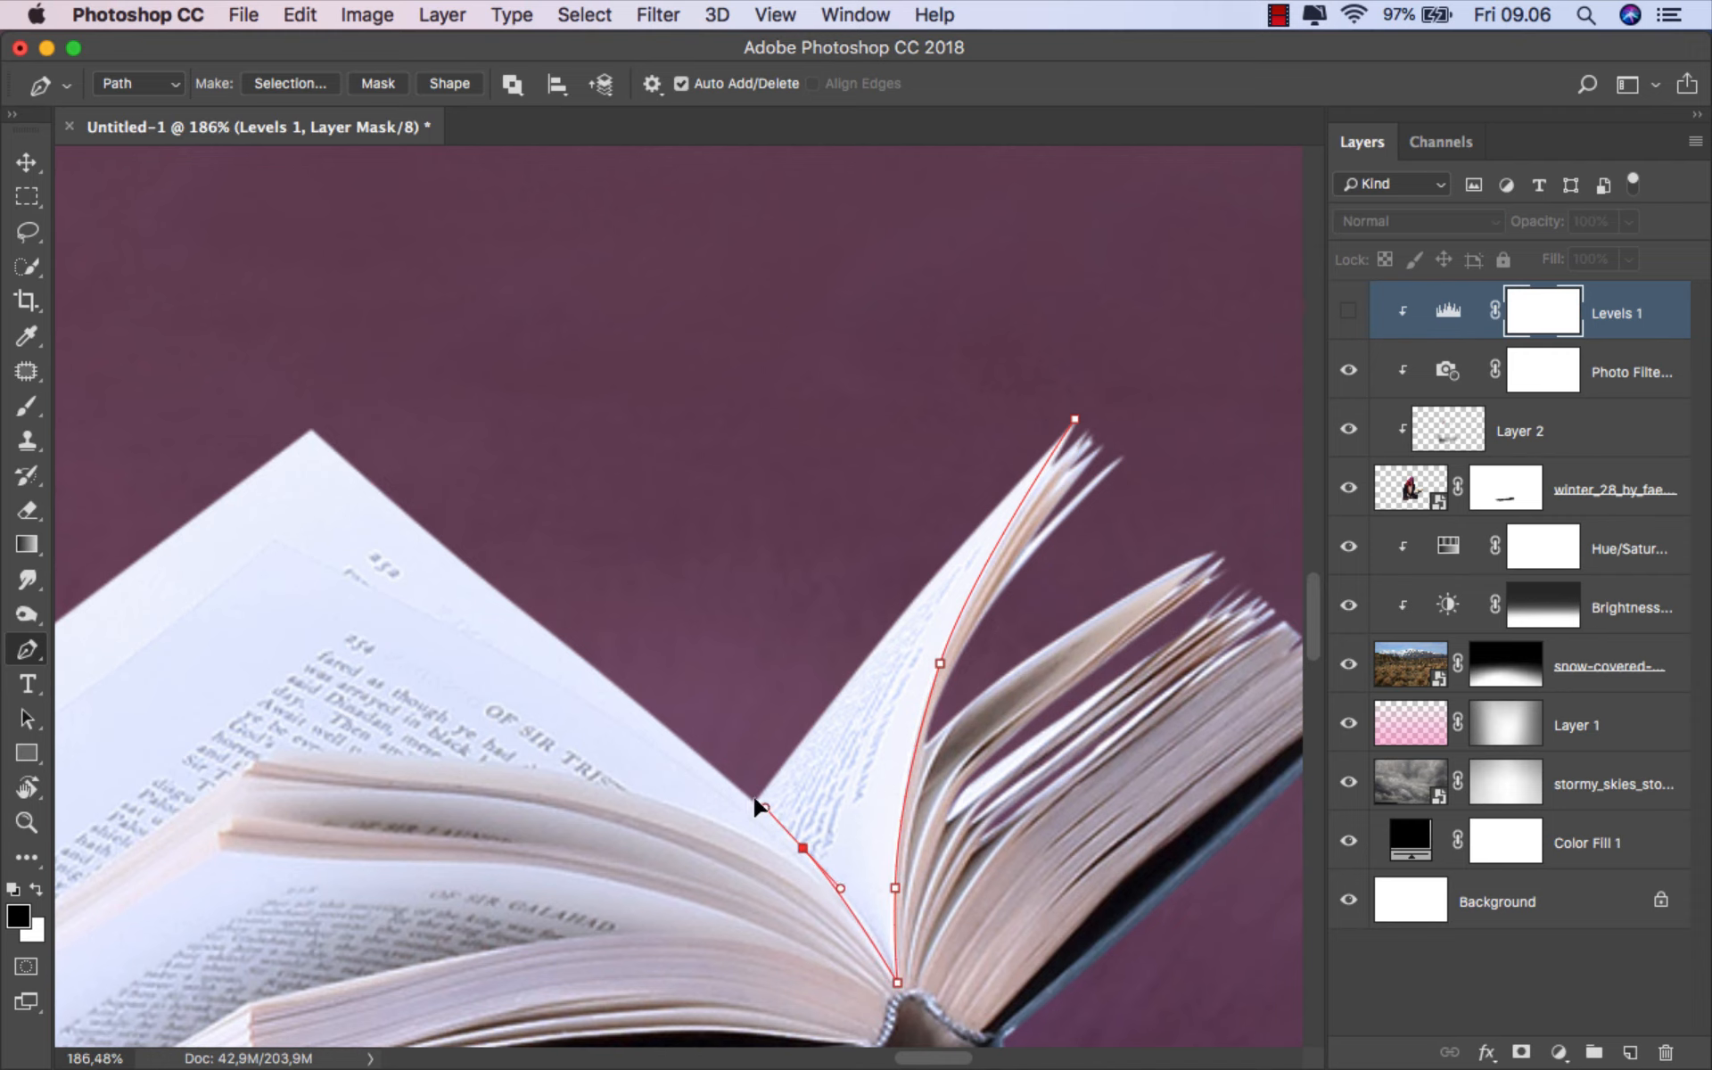
- Extend the path along the large open page's upper edge to just above its top corner
scroll(691, 750, "down", 5)
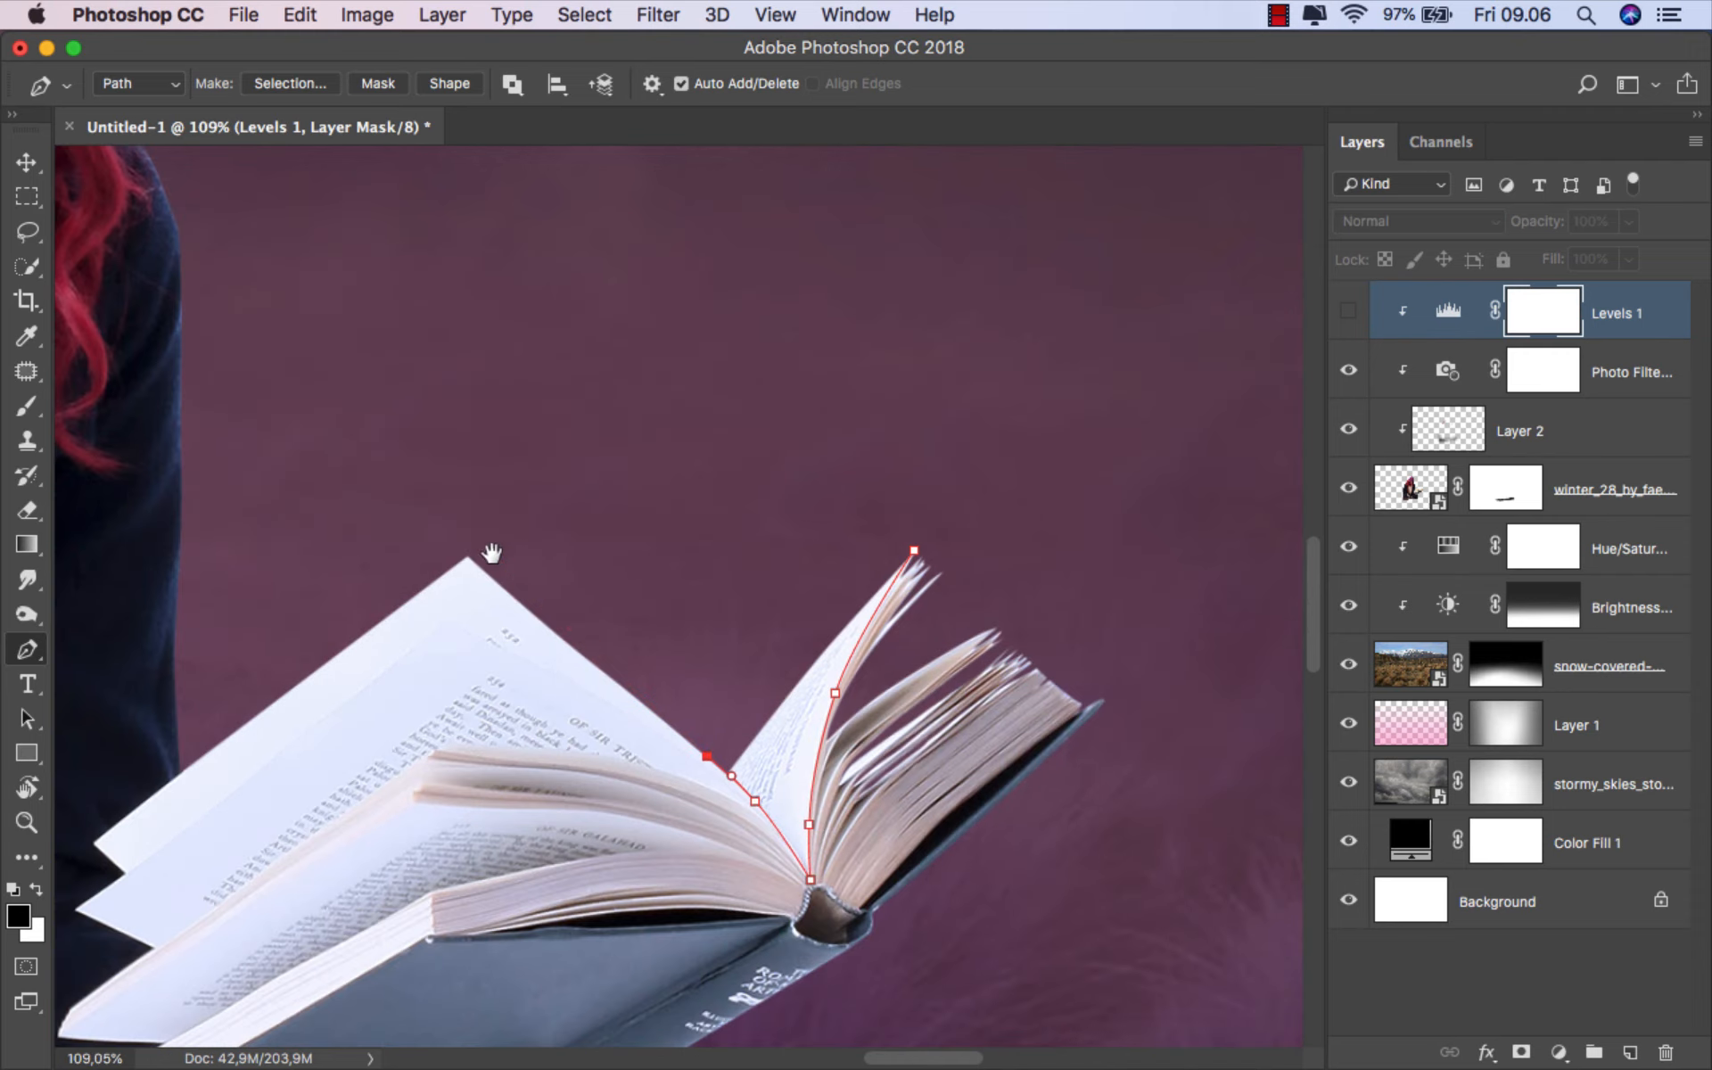
left_click_drag(491, 554, 716, 467)
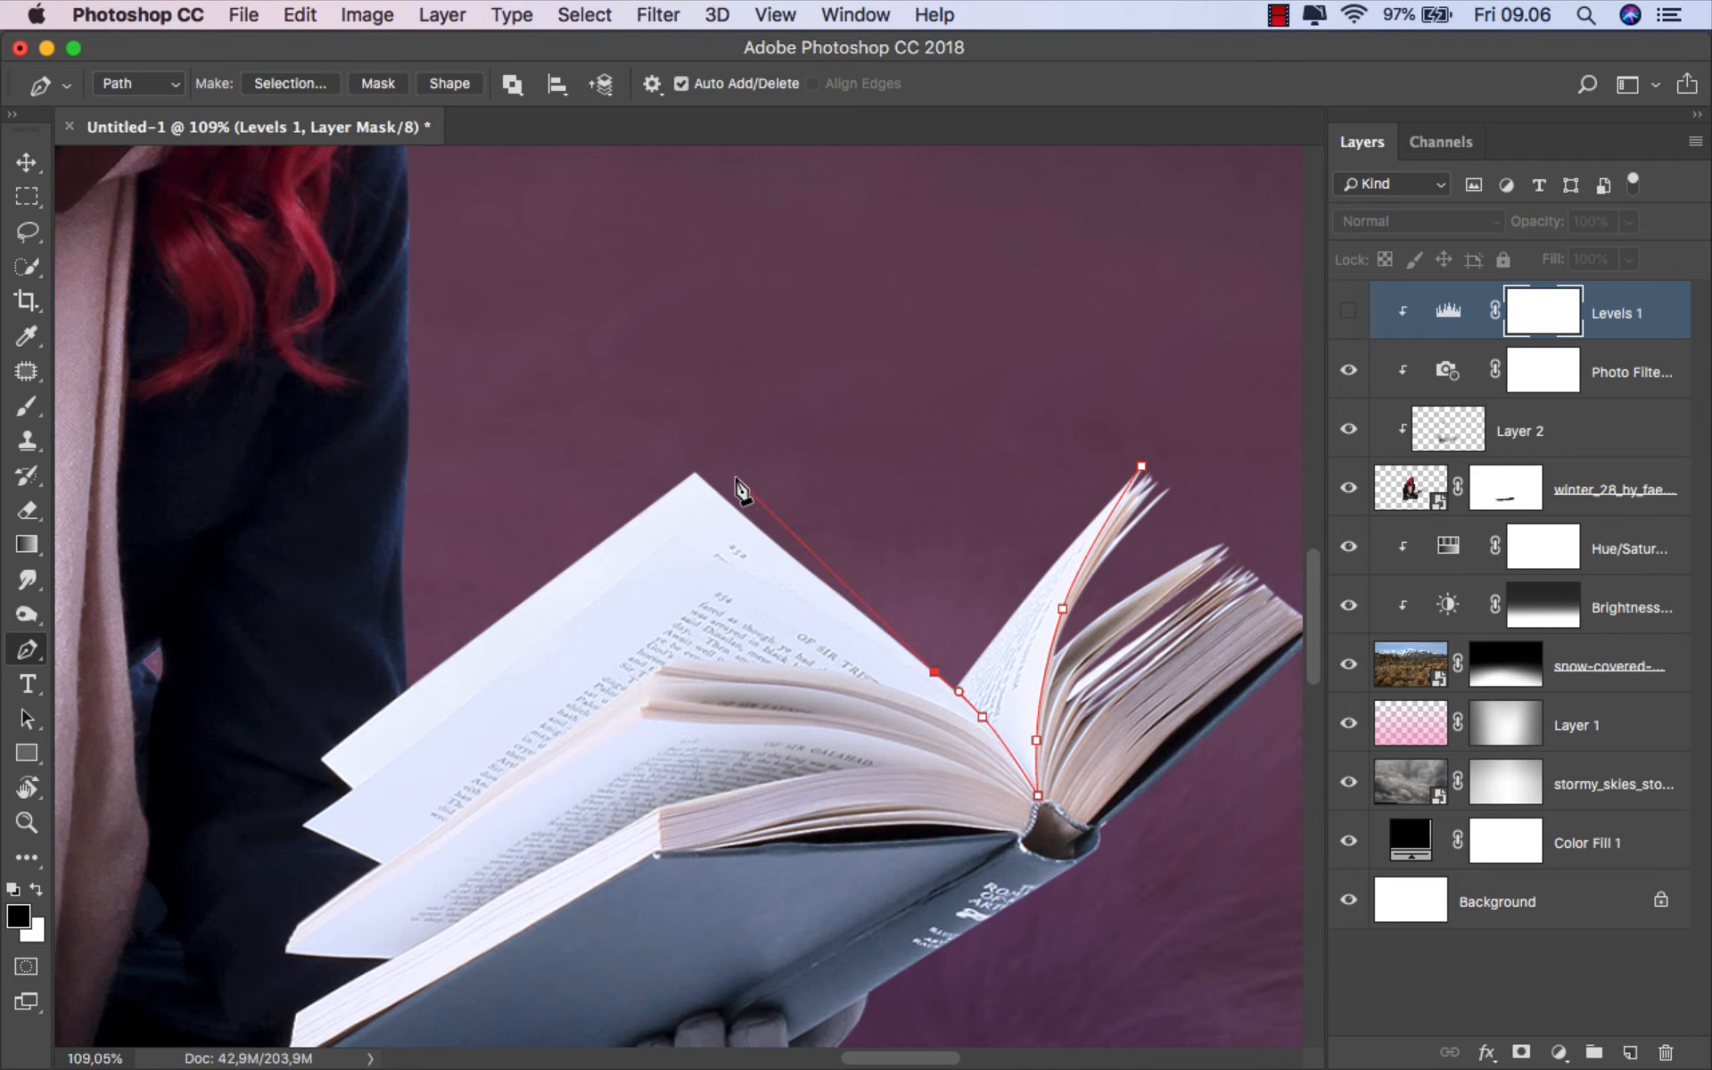
scroll(738, 486, "up", 2)
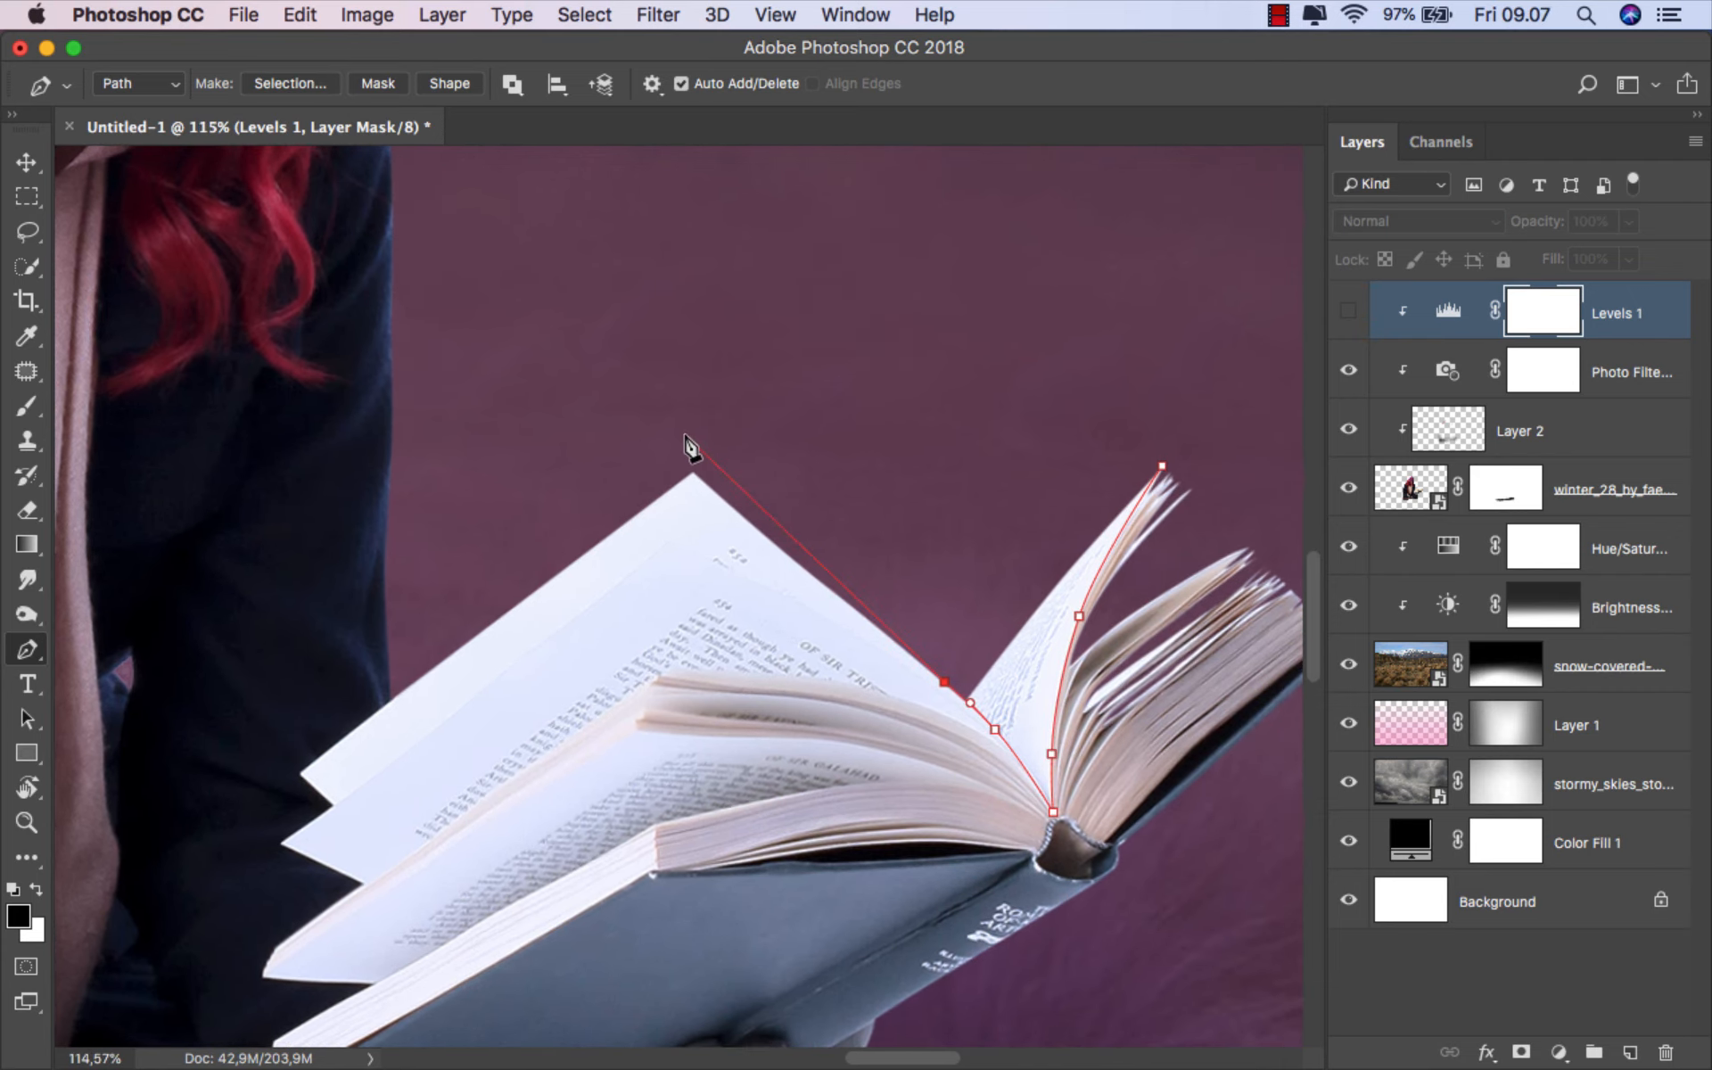
left_click(686, 437)
- Continue the path around the jagged page corners facing the woman, down to the lower corner of the book's cover
left_click_drag(497, 627, 758, 421)
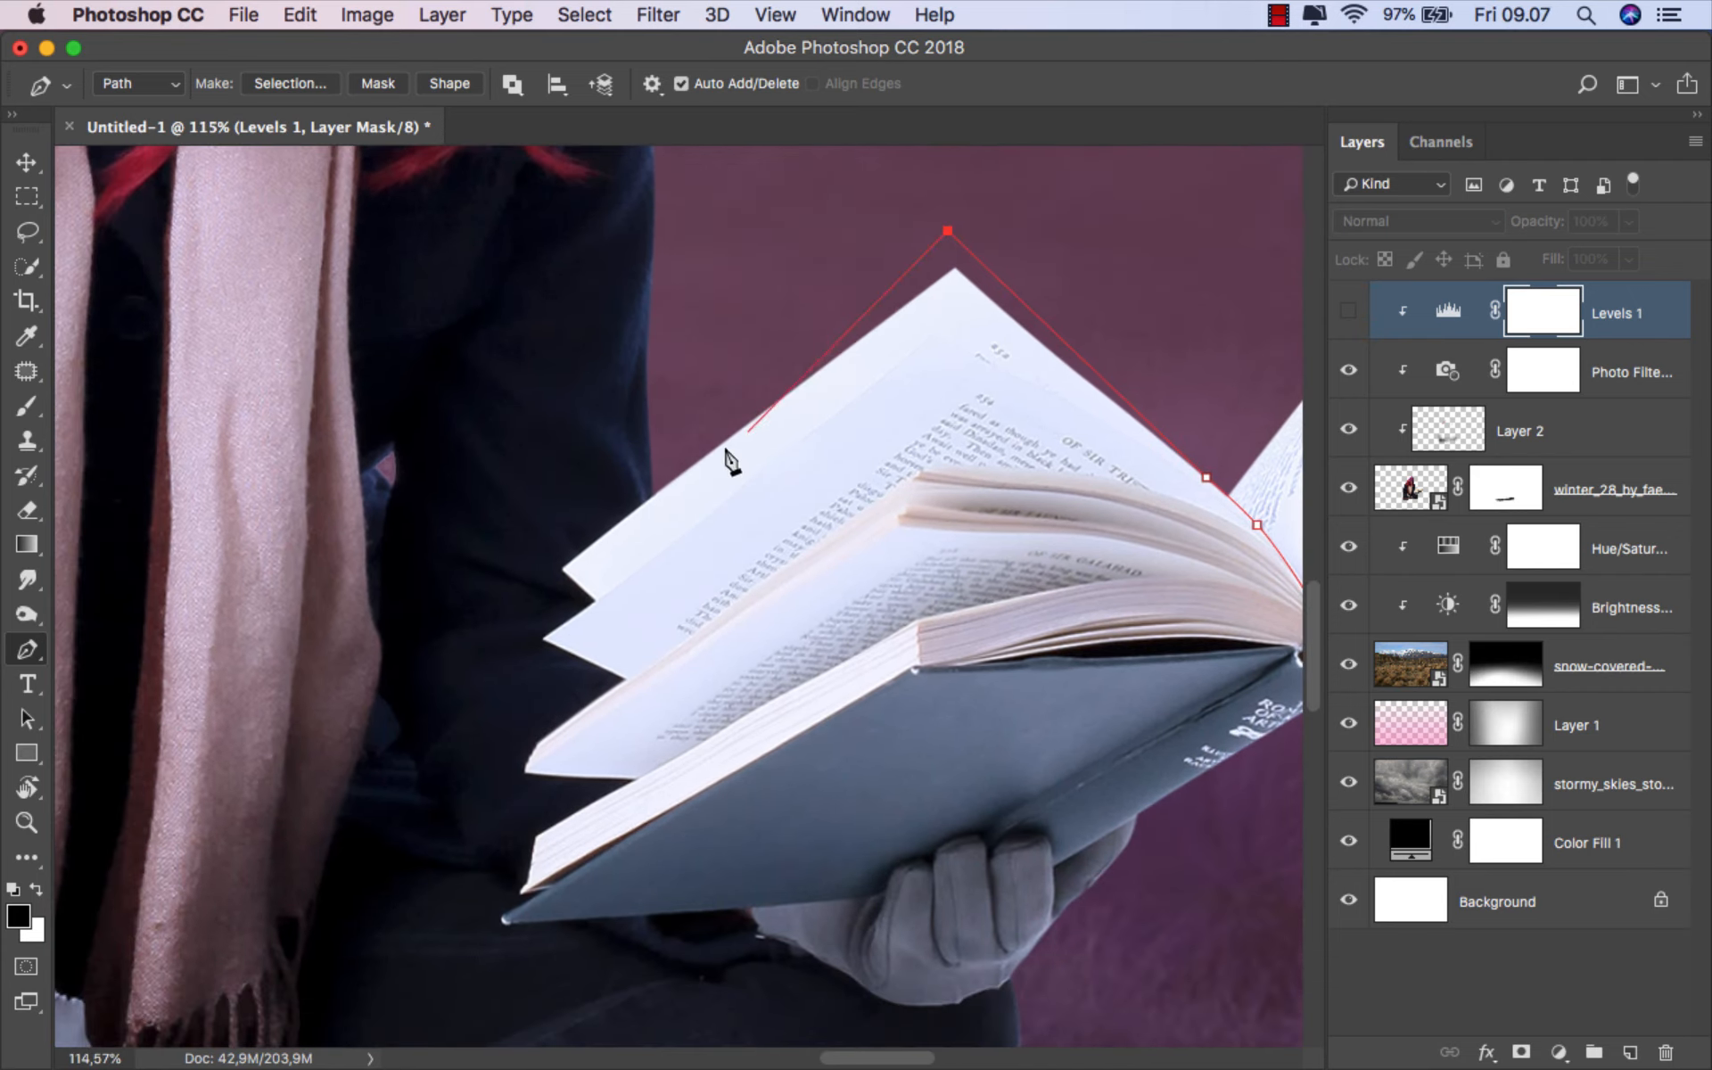
scroll(728, 459, "up", 4)
left_click(642, 506)
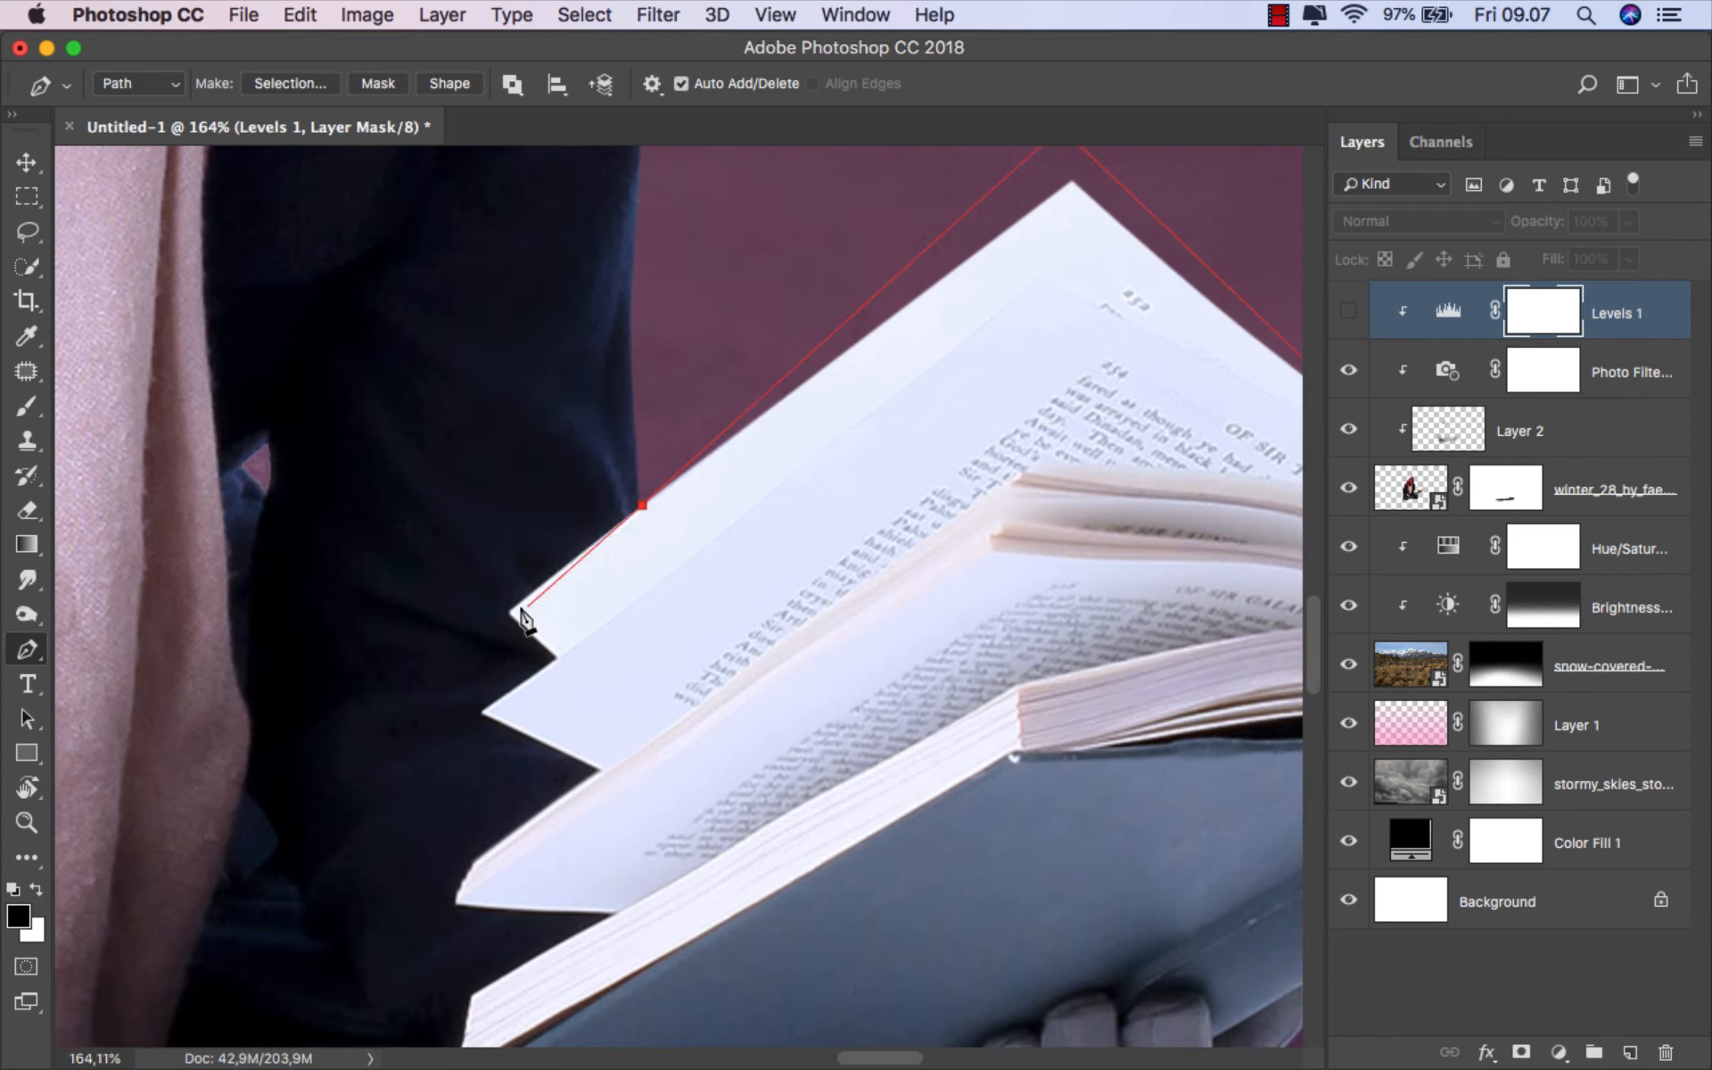
left_click(475, 713)
left_click(600, 768)
left_click(608, 913)
left_click_drag(609, 914, 960, 612)
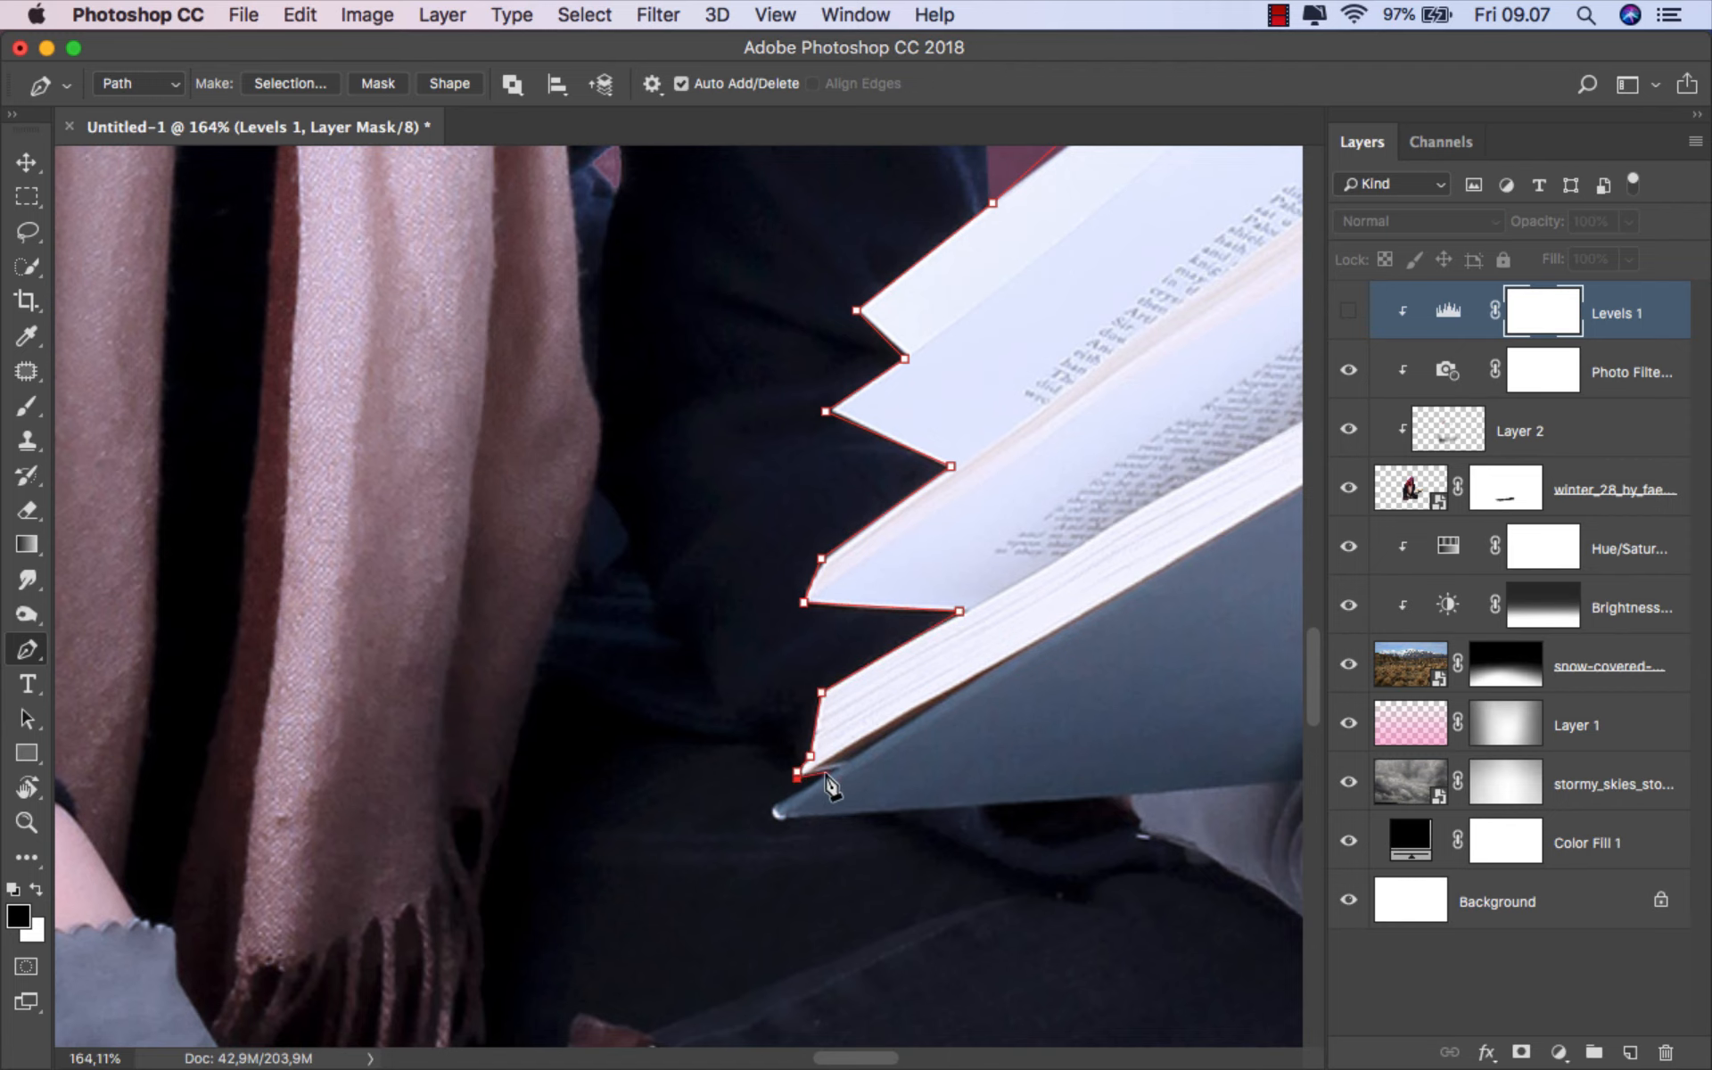
left_click(769, 807)
- Show the Levels adjustment again and close the path in a wide loop across her lap and around her back and hat
scroll(772, 813, "down", 5)
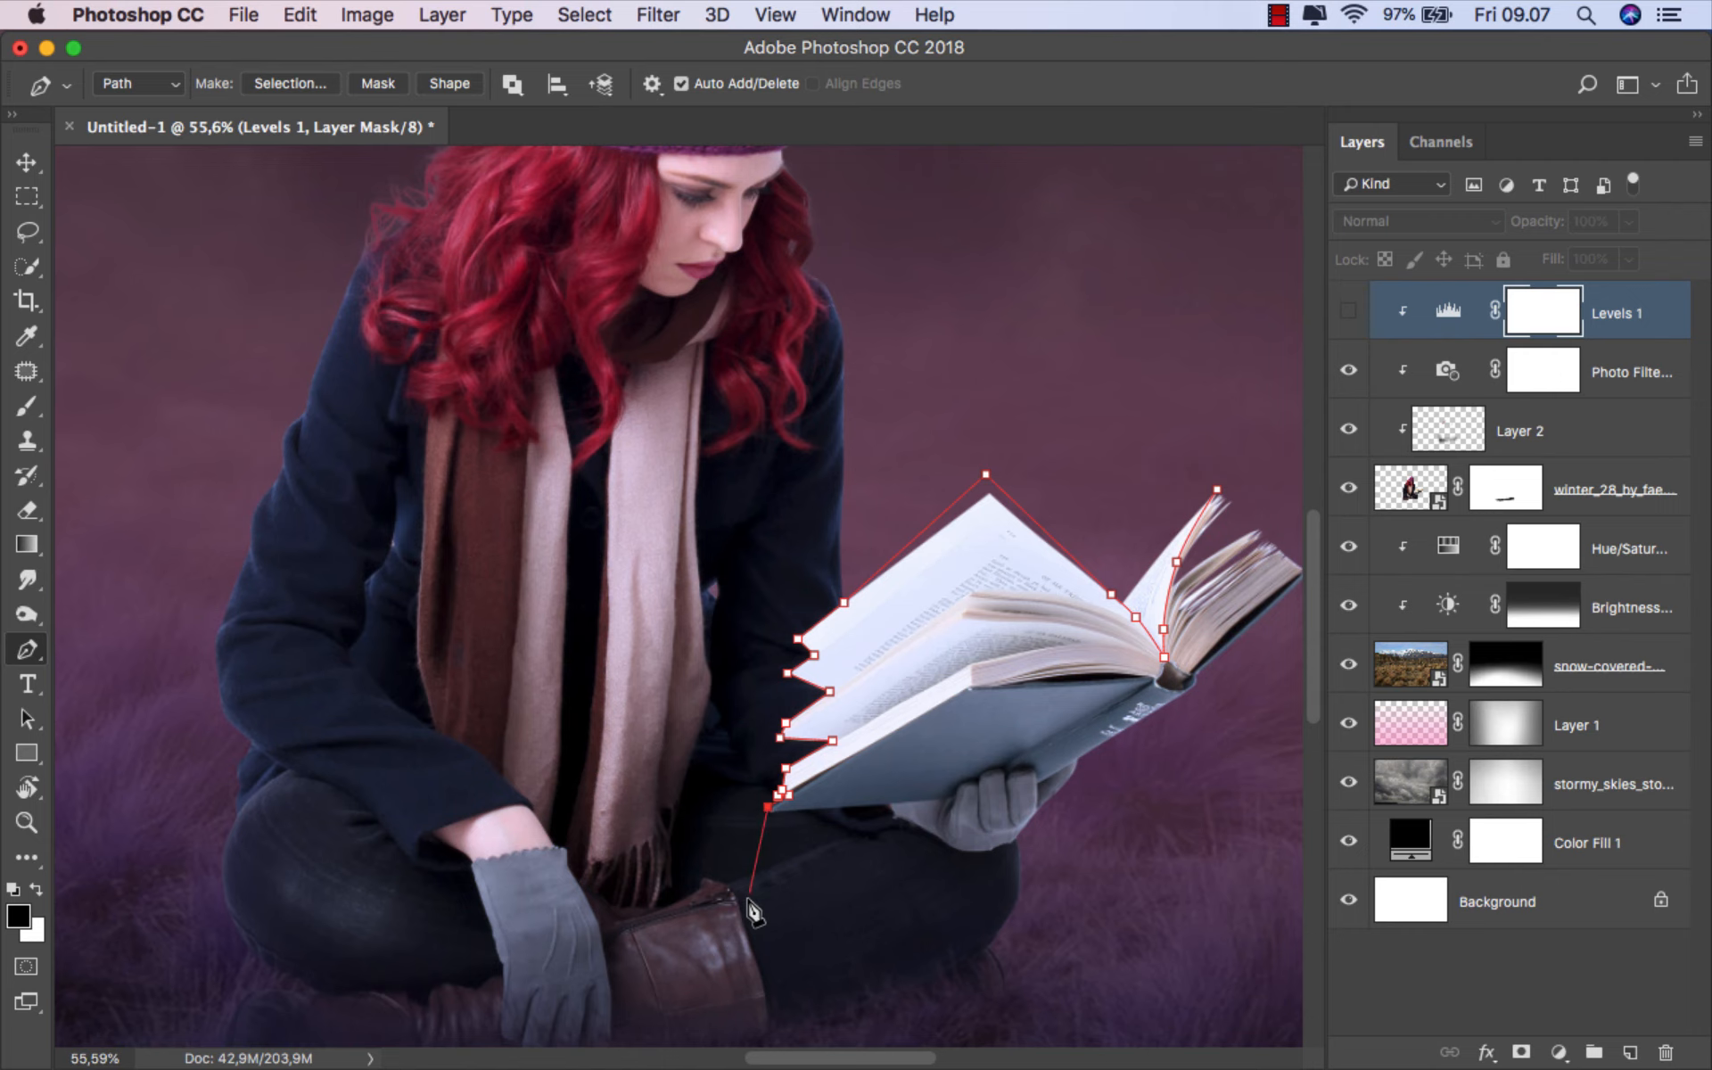
scroll(753, 910, "down", 2)
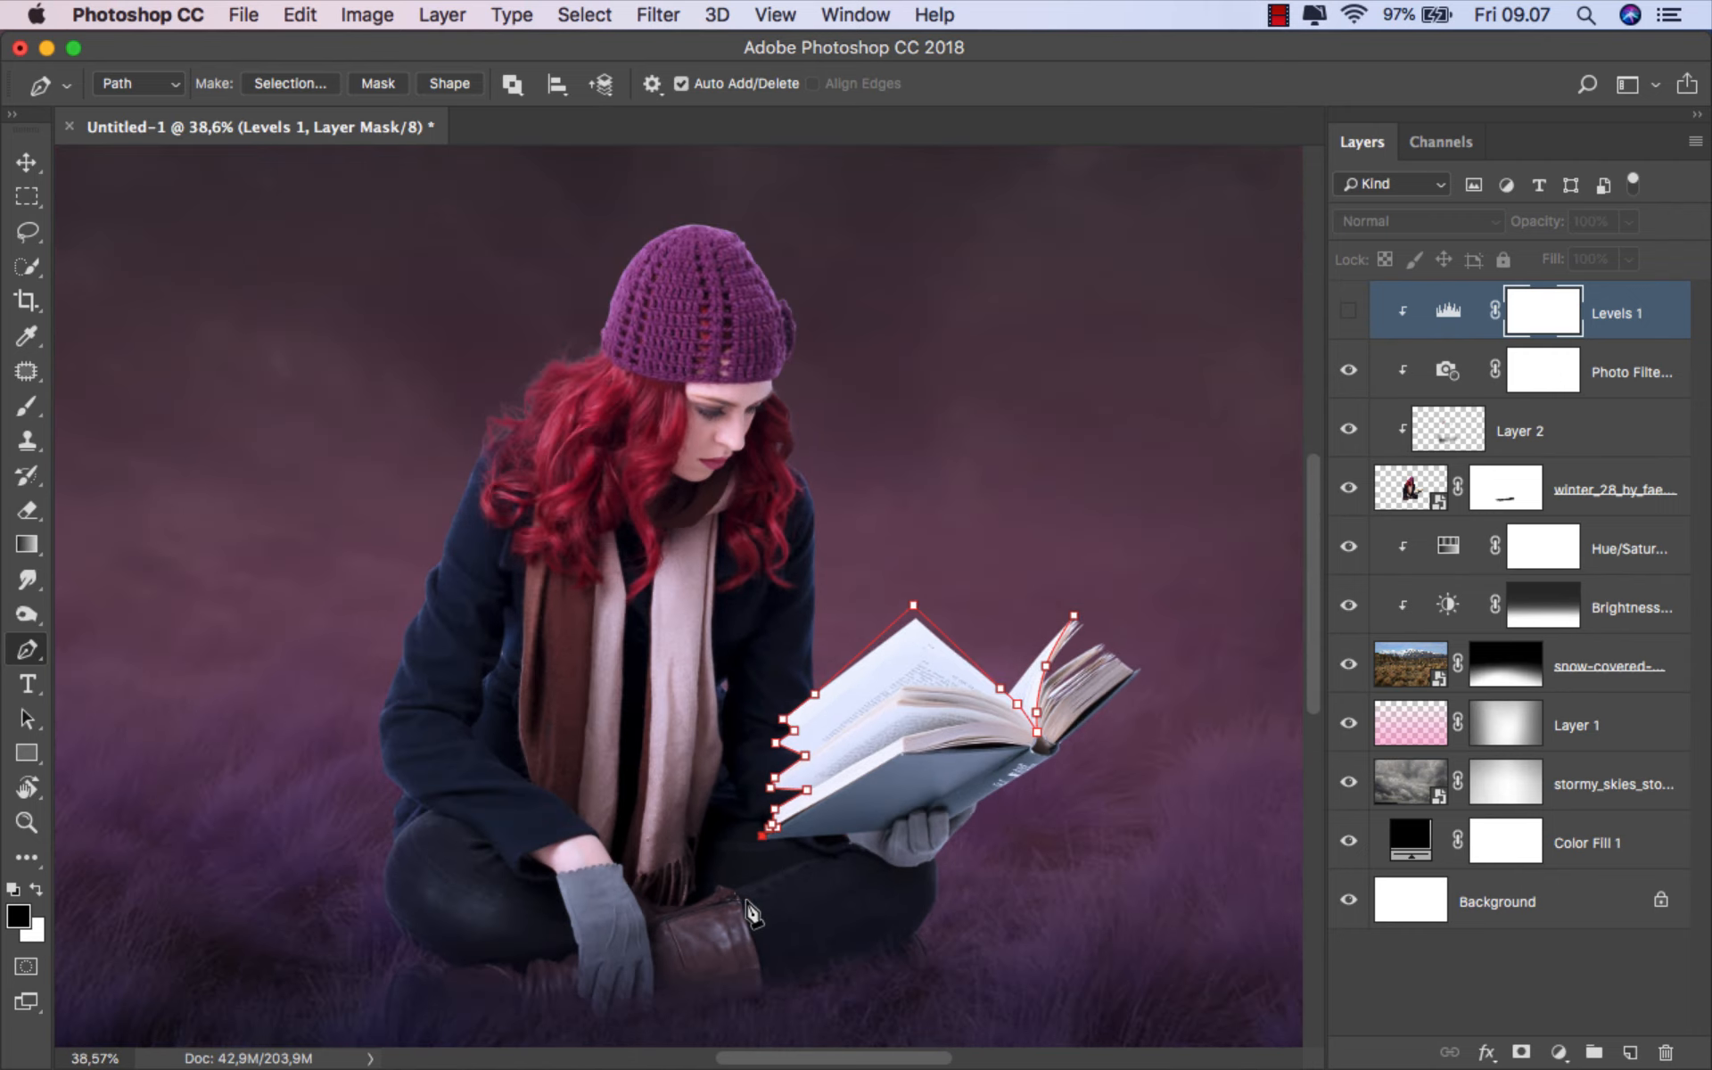
left_click(1348, 311)
left_click(721, 973)
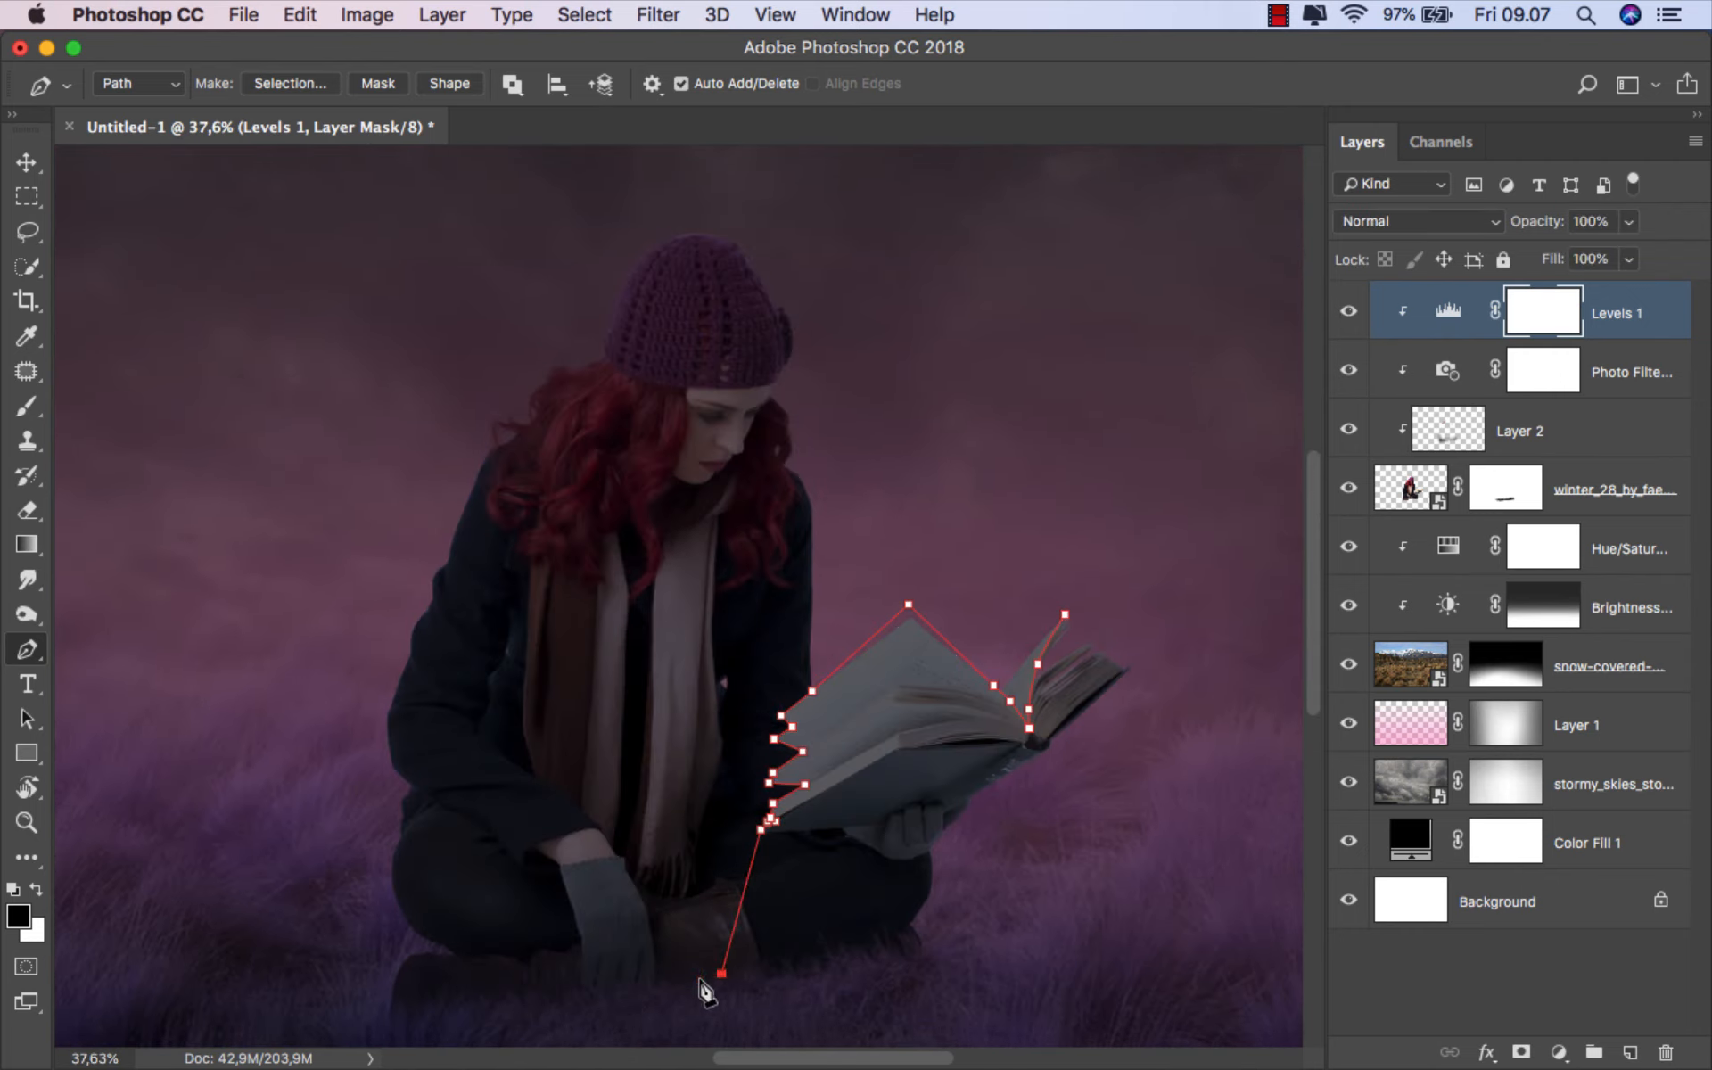
left_click(301, 909)
left_click_drag(333, 329, 361, 312)
left_click_drag(613, 200, 651, 190)
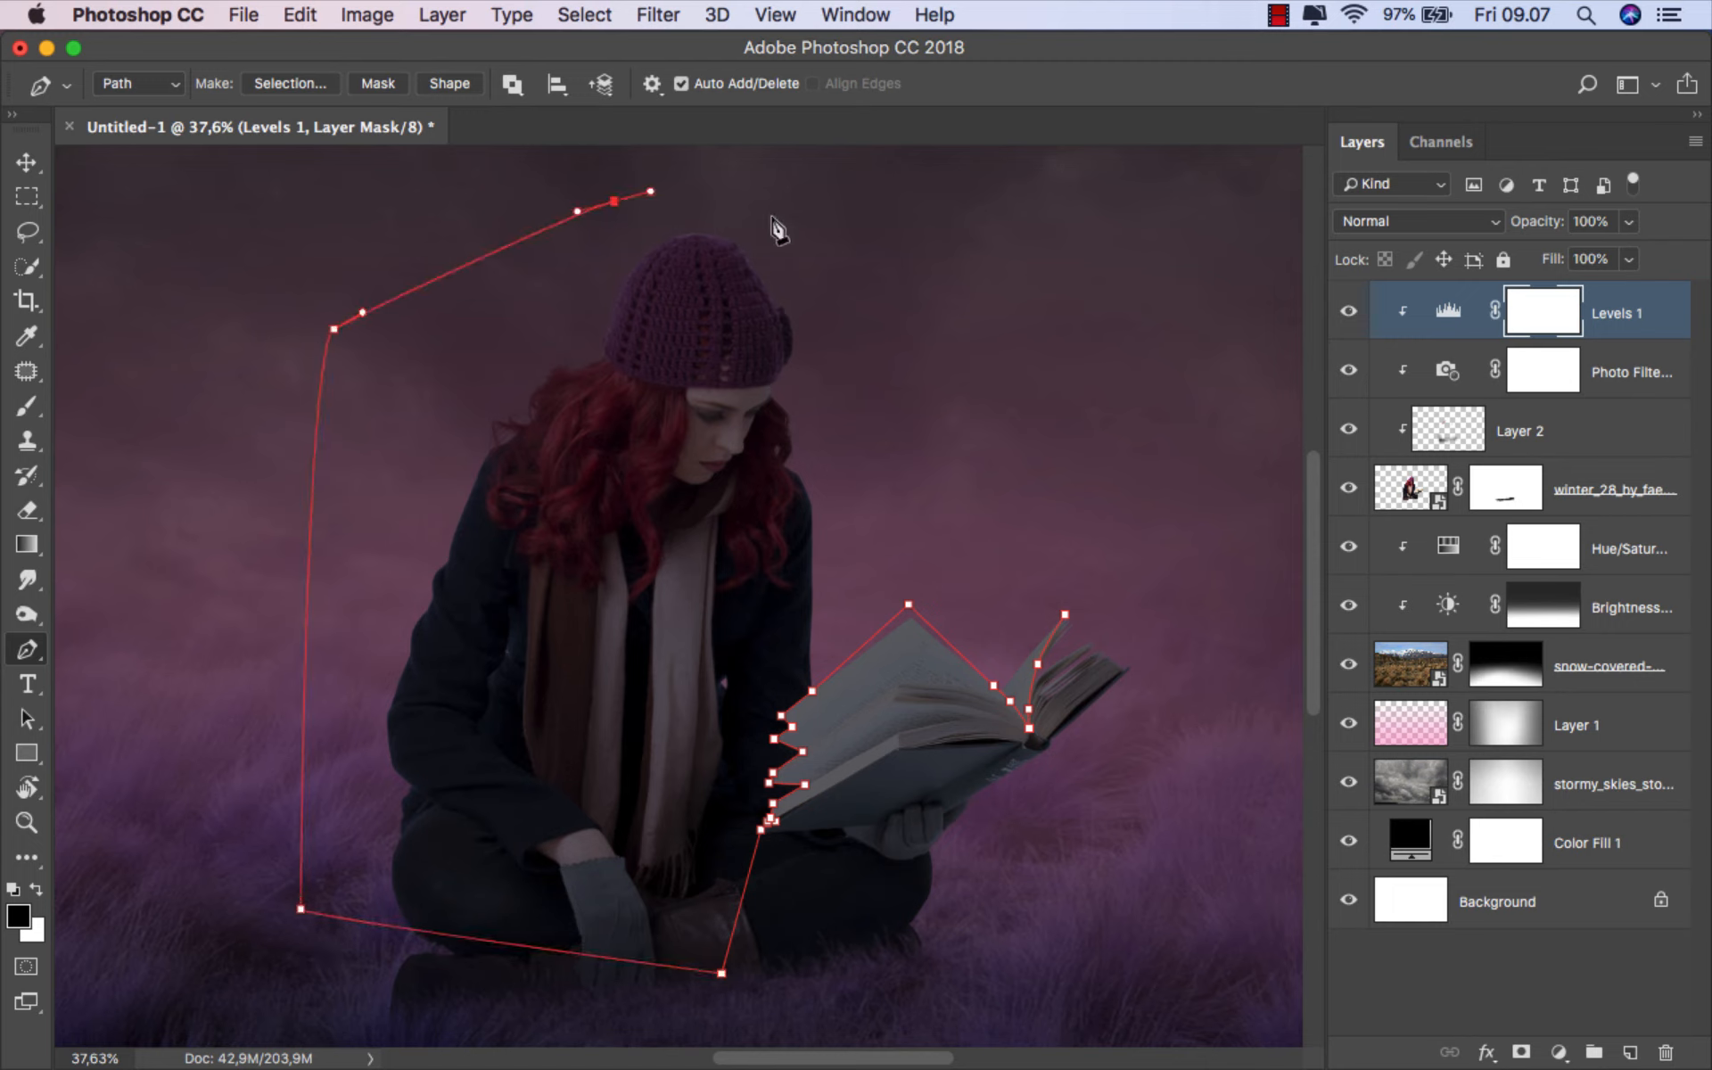
left_click_drag(756, 211, 834, 236)
left_click_drag(923, 285, 964, 325)
left_click(1068, 615)
- Convert the closed path around the woman and along the book's edges into a selection
right_click(968, 475)
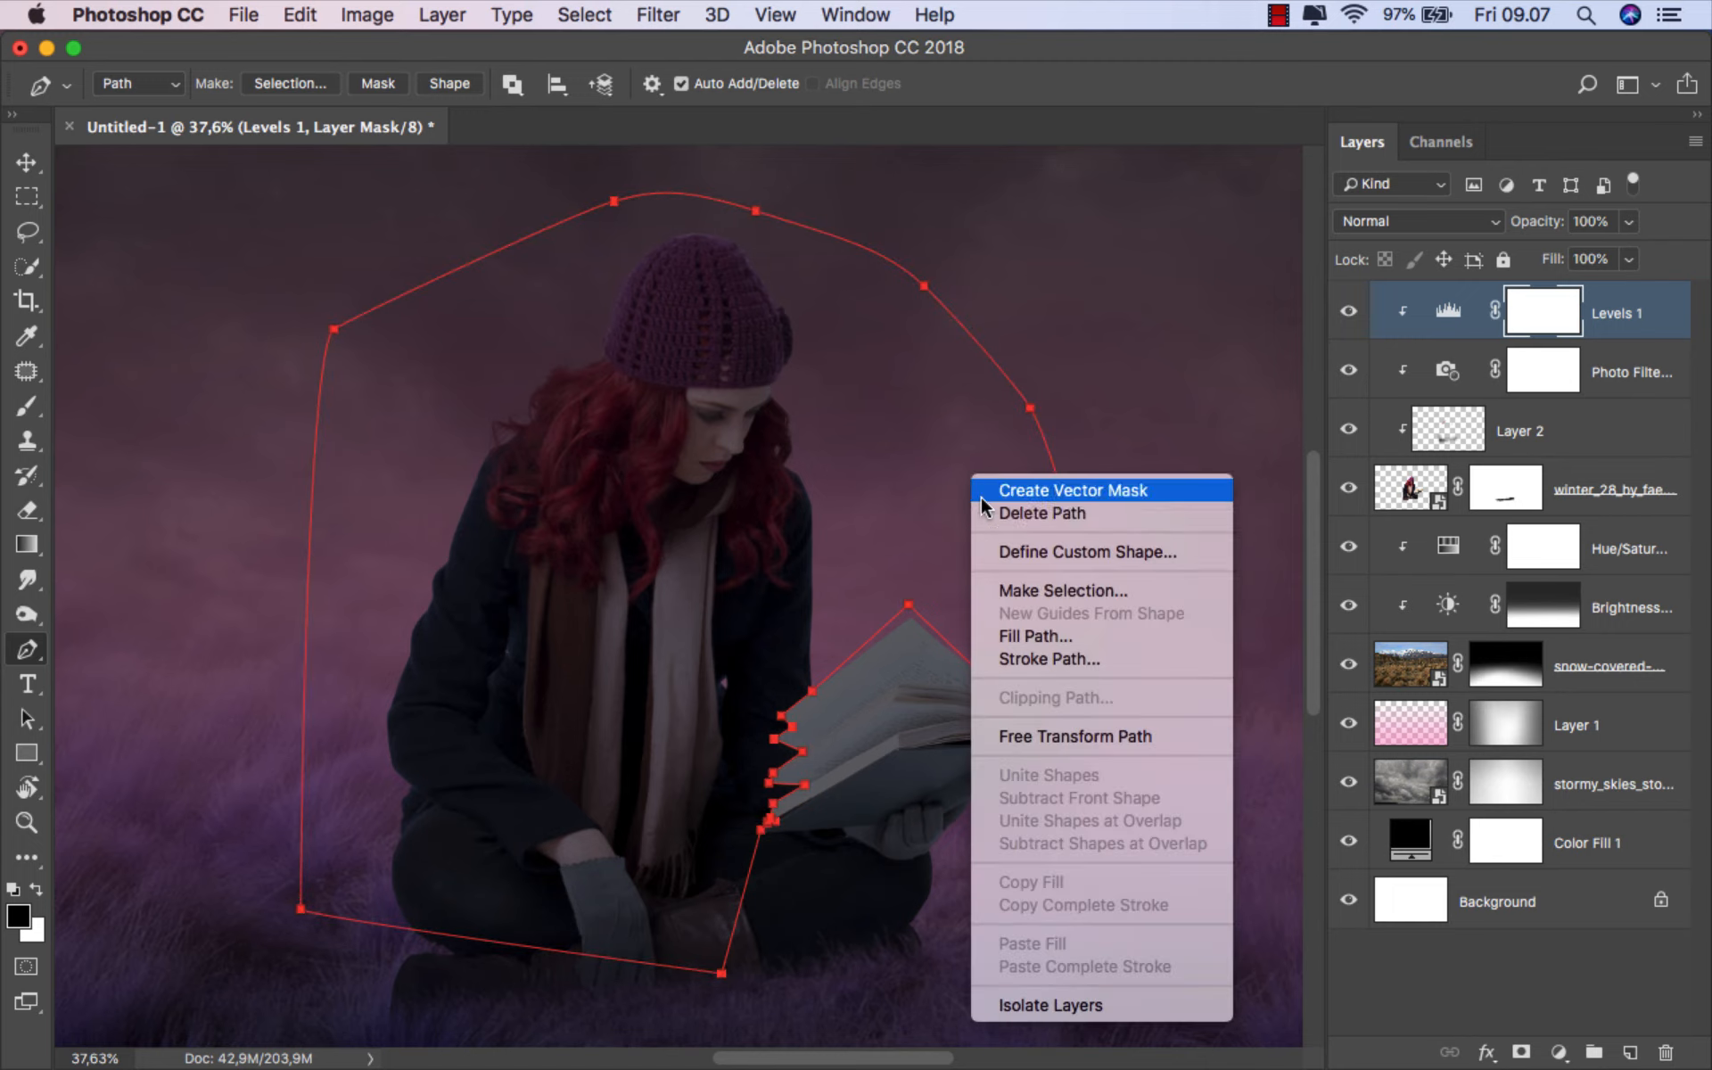
left_click(1029, 588)
left_click(1029, 404)
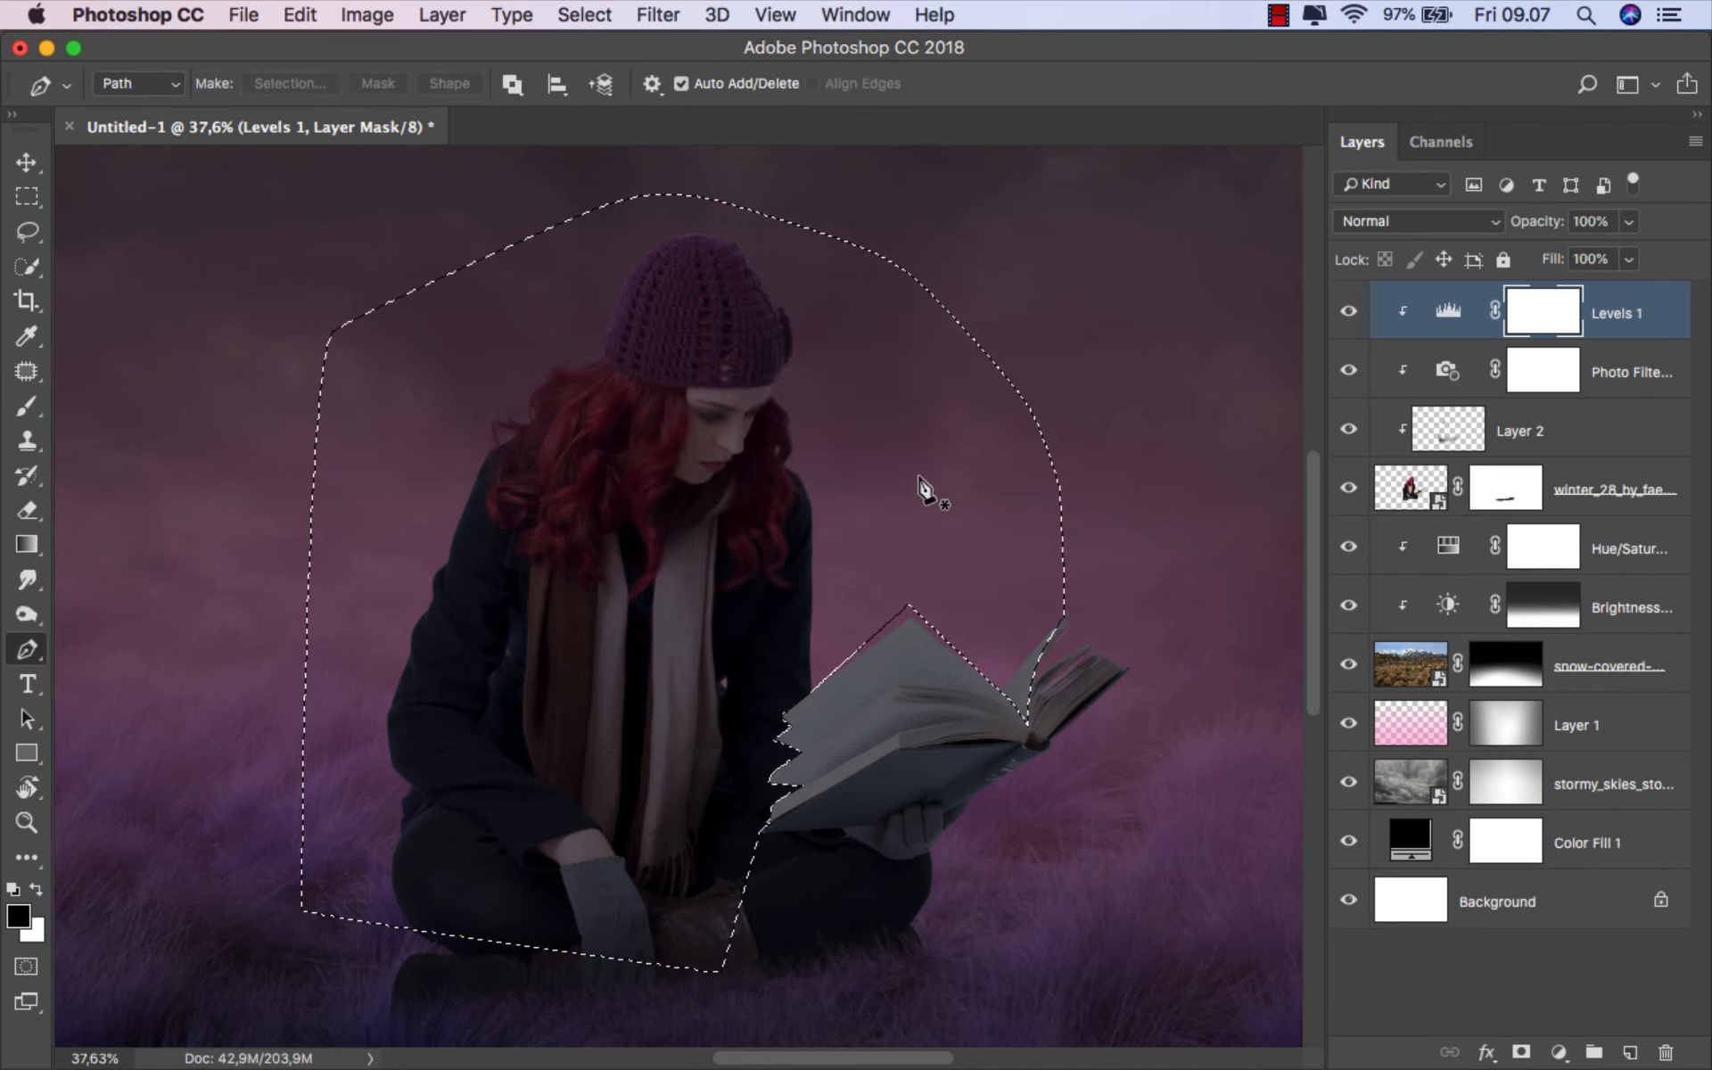
- Paint black on the Levels mask over the face, hair and scarf with a soft 702 px brush at 12% opacity
scroll(921, 485, "up", 1)
left_click(40, 409)
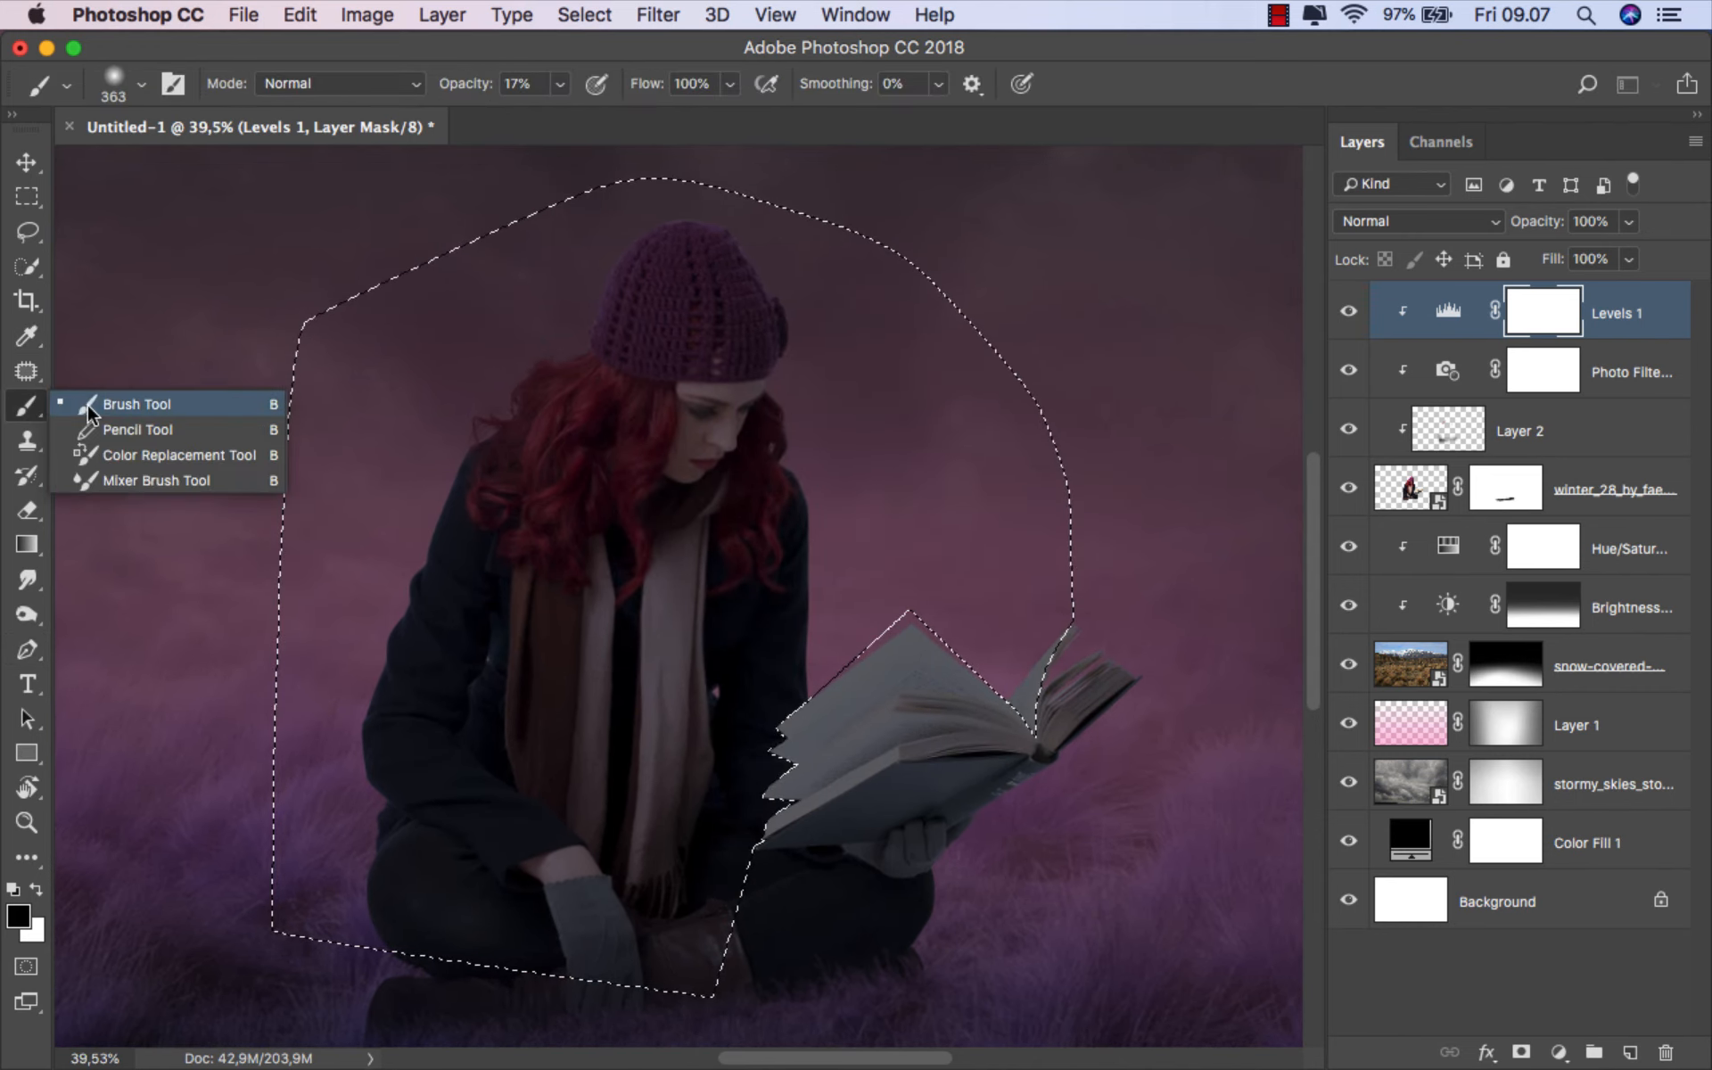
left_click(143, 398)
scroll(729, 507, "up", 1)
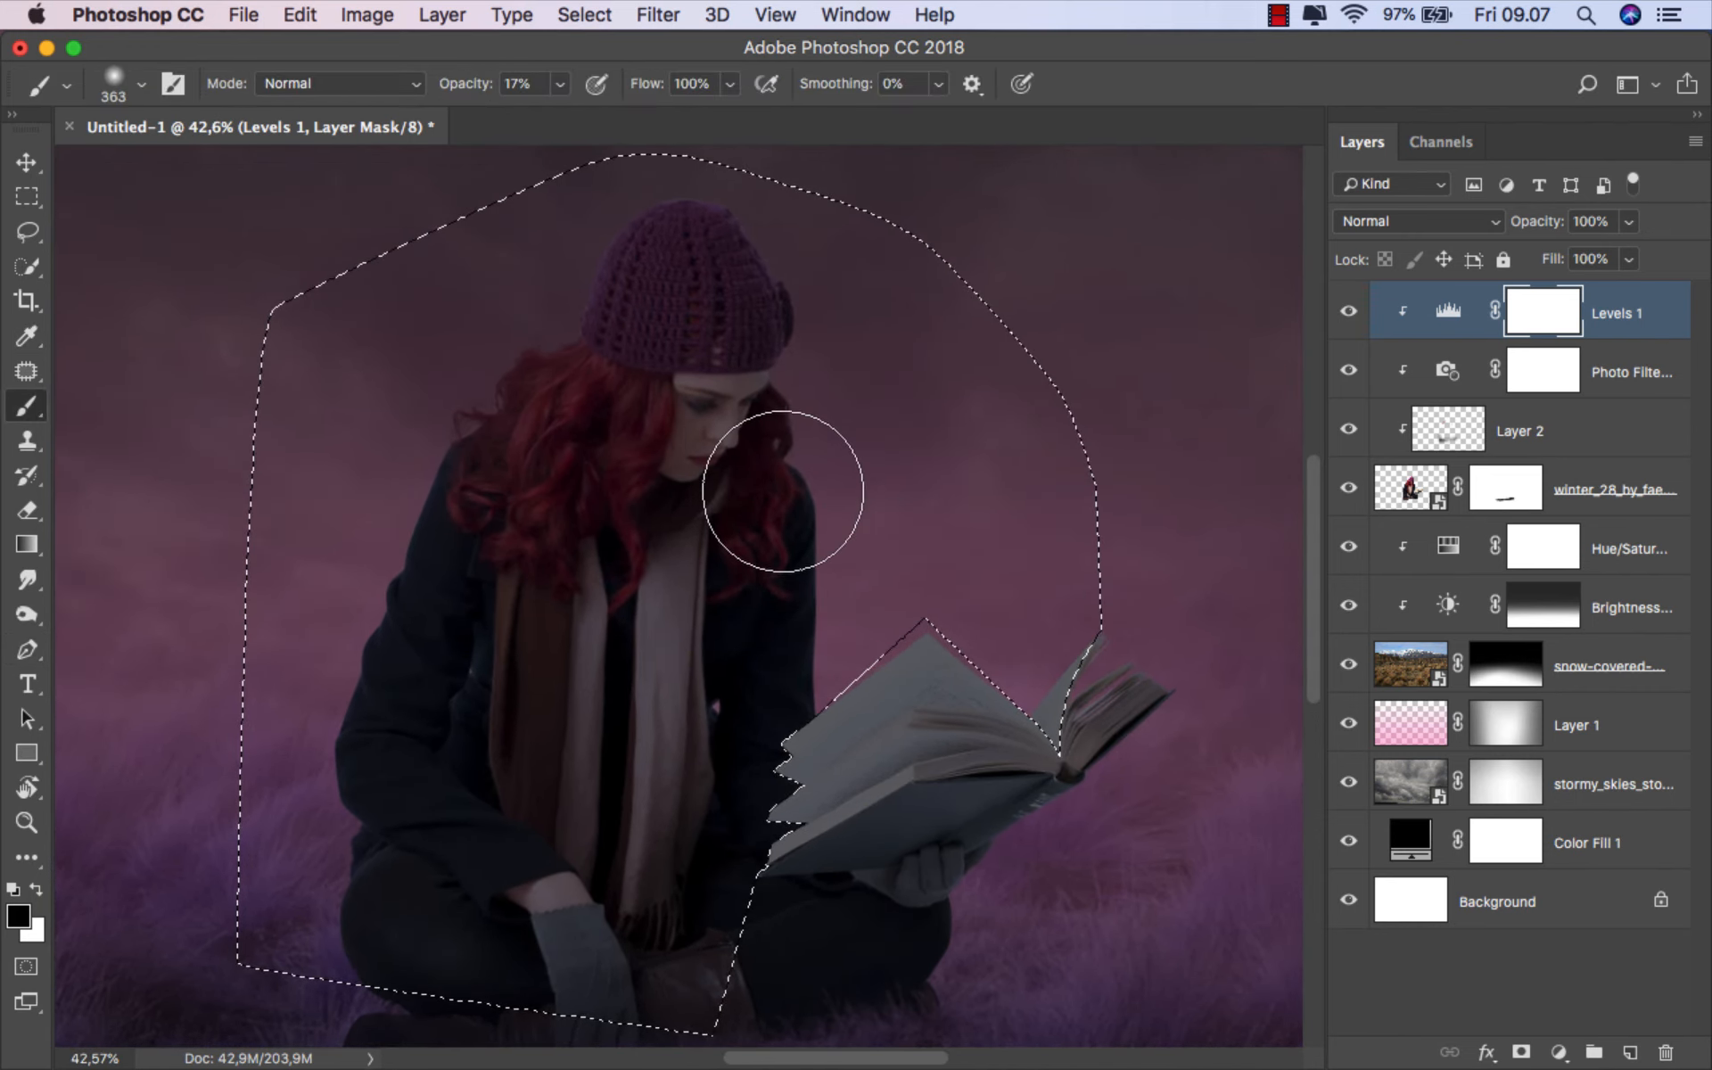
left_click_drag(789, 489, 861, 479)
left_click(560, 83)
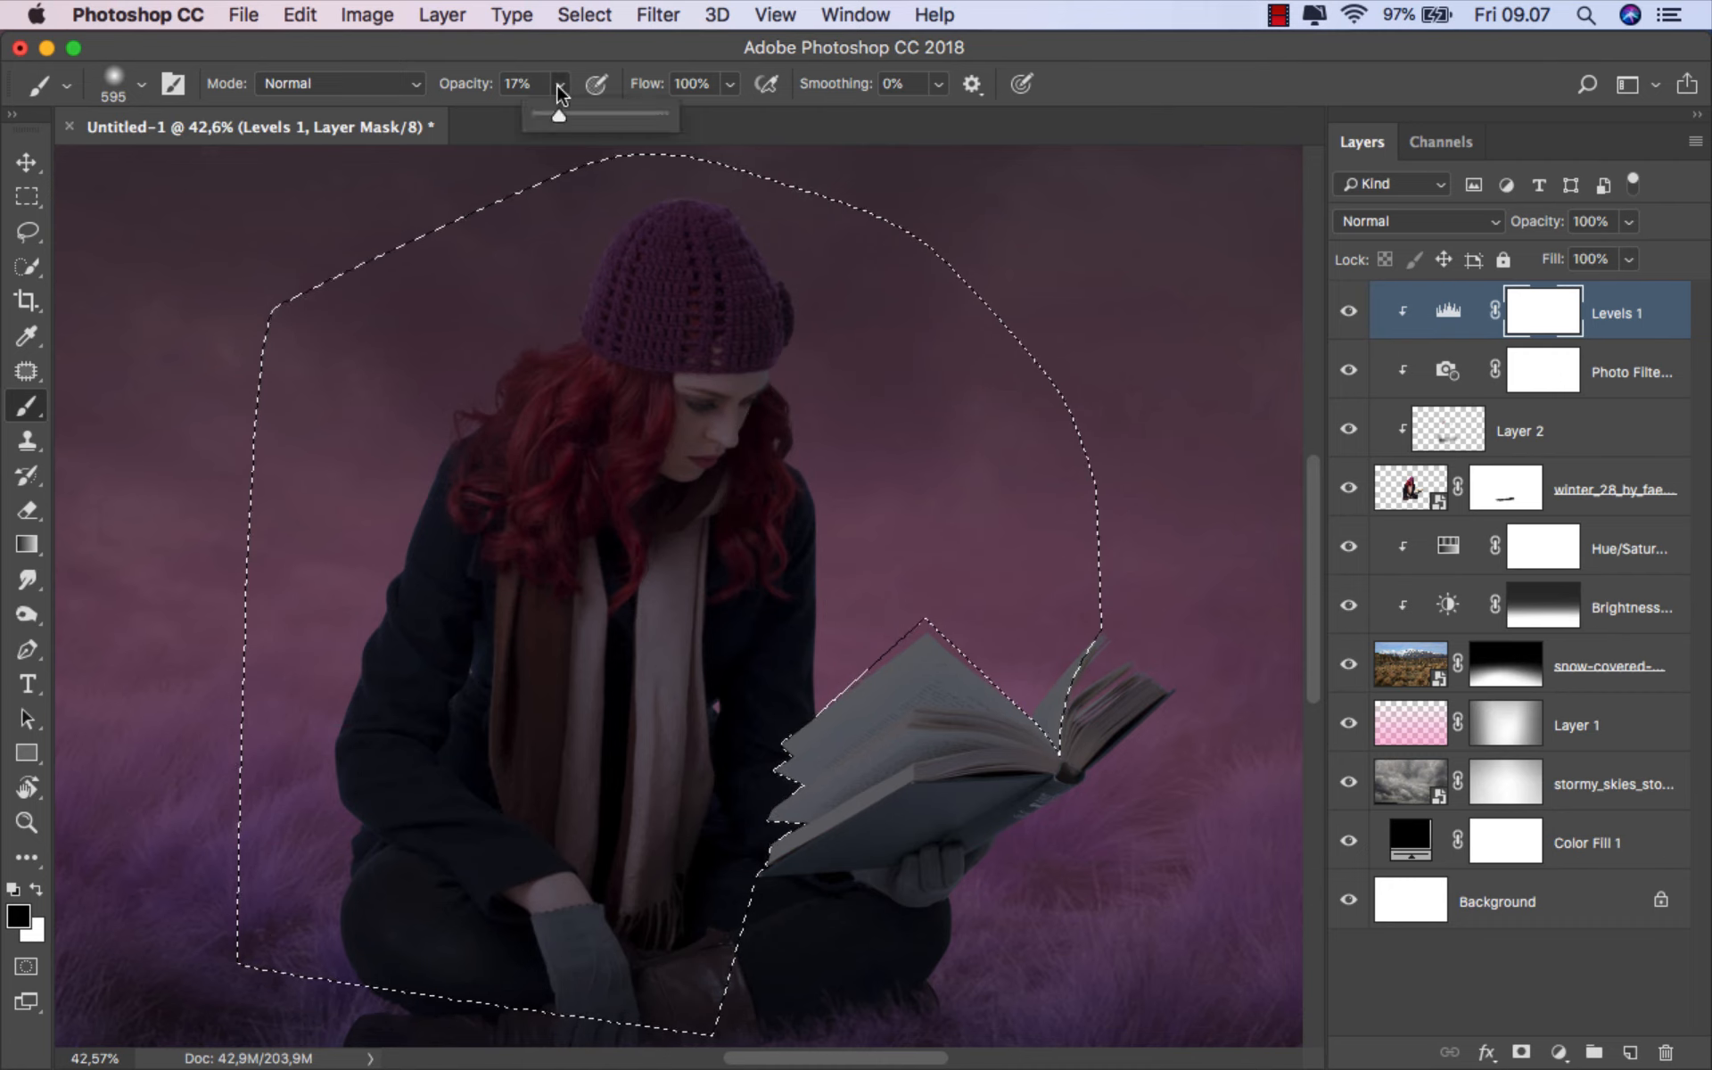
left_click_drag(790, 444, 821, 444)
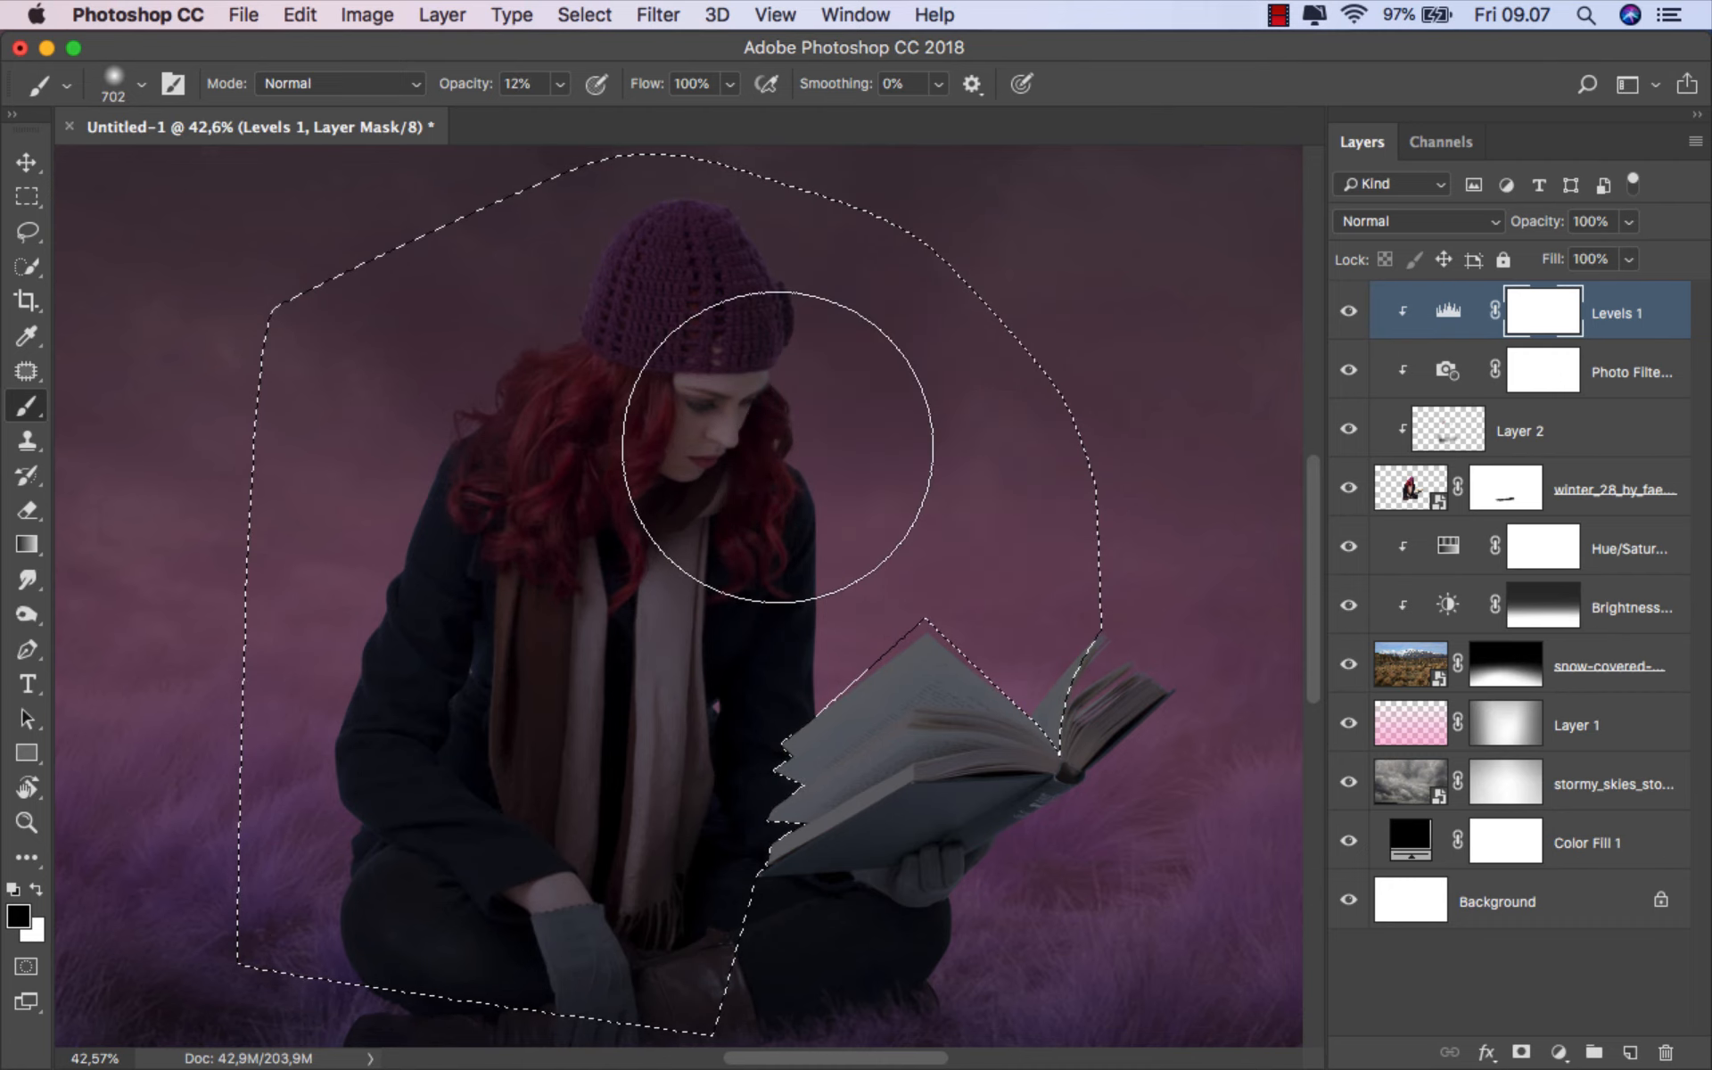
left_click(748, 437)
left_click(733, 481)
mouse_move(675, 559)
left_mouse_down()
mouse_move(615, 705)
mouse_move(680, 649)
left_mouse_up()
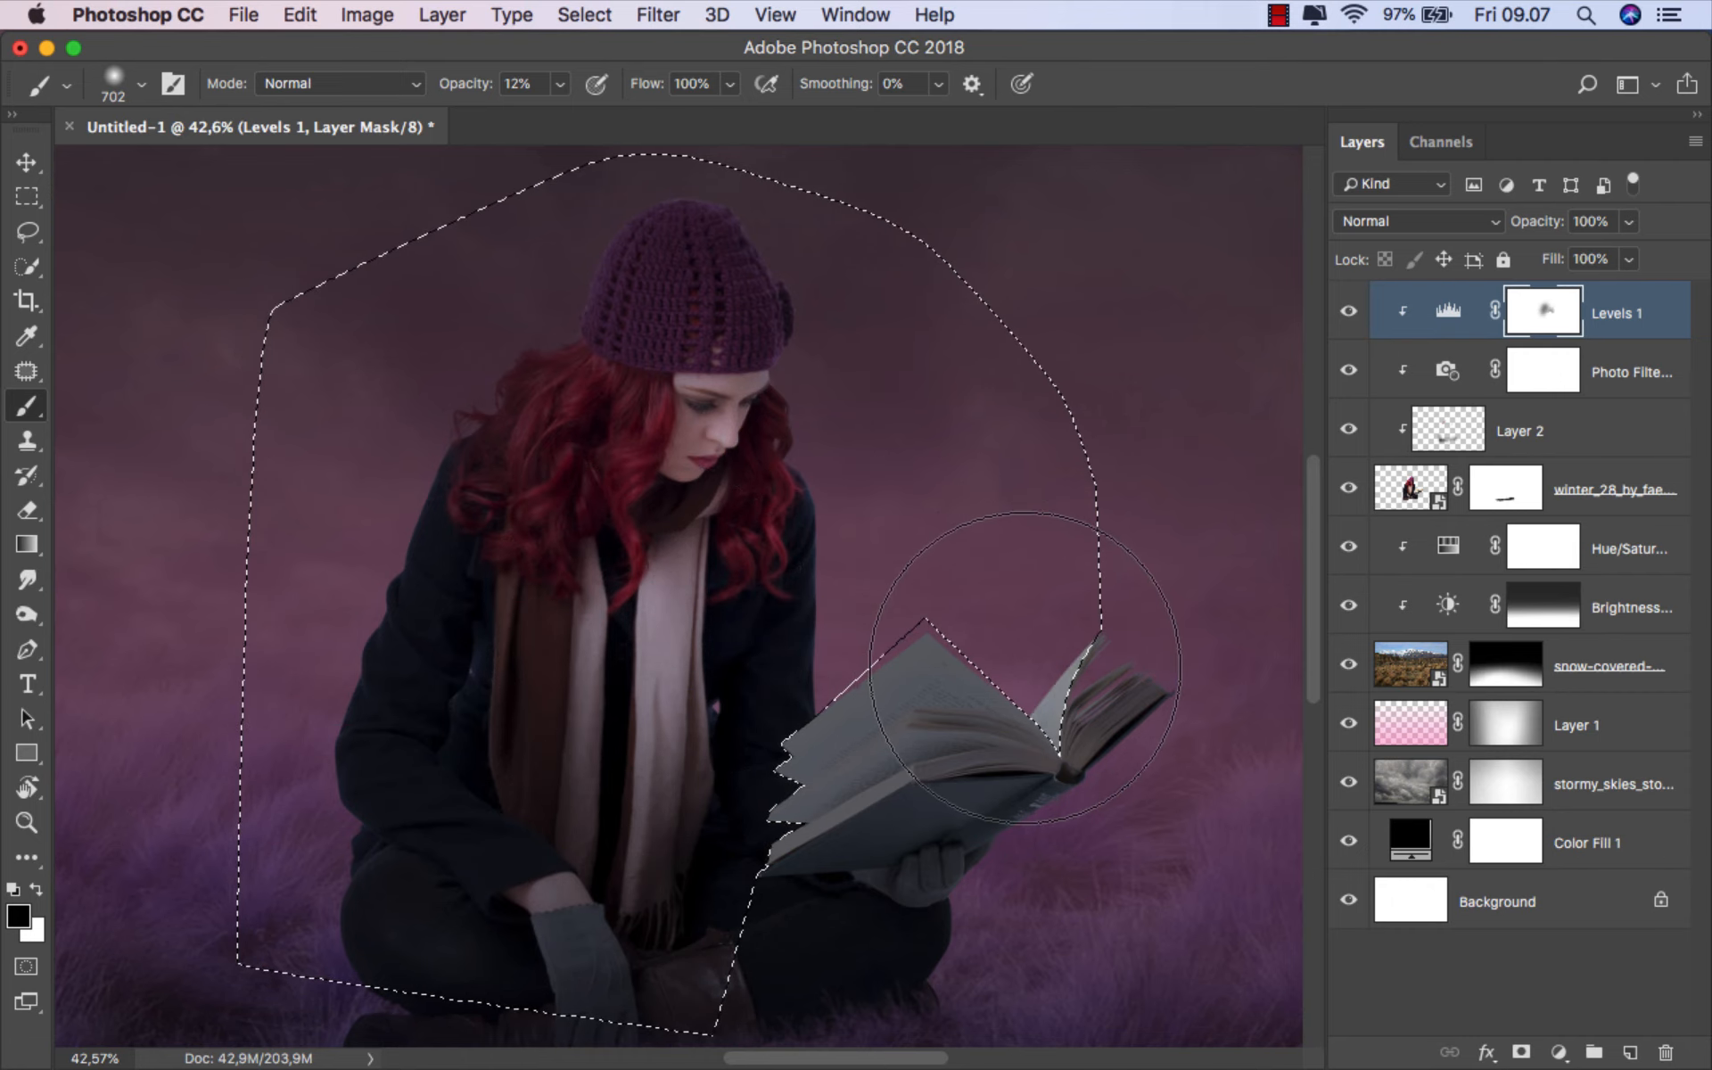
- Brighten the book's upright page by painting the Levels mask black with a brush of about 446 px
mouse_move(1025, 667)
left_mouse_down()
mouse_move(1098, 685)
mouse_move(1031, 669)
mouse_move(1066, 697)
mouse_move(1061, 610)
left_mouse_up()
scroll(1030, 677, "up", 3)
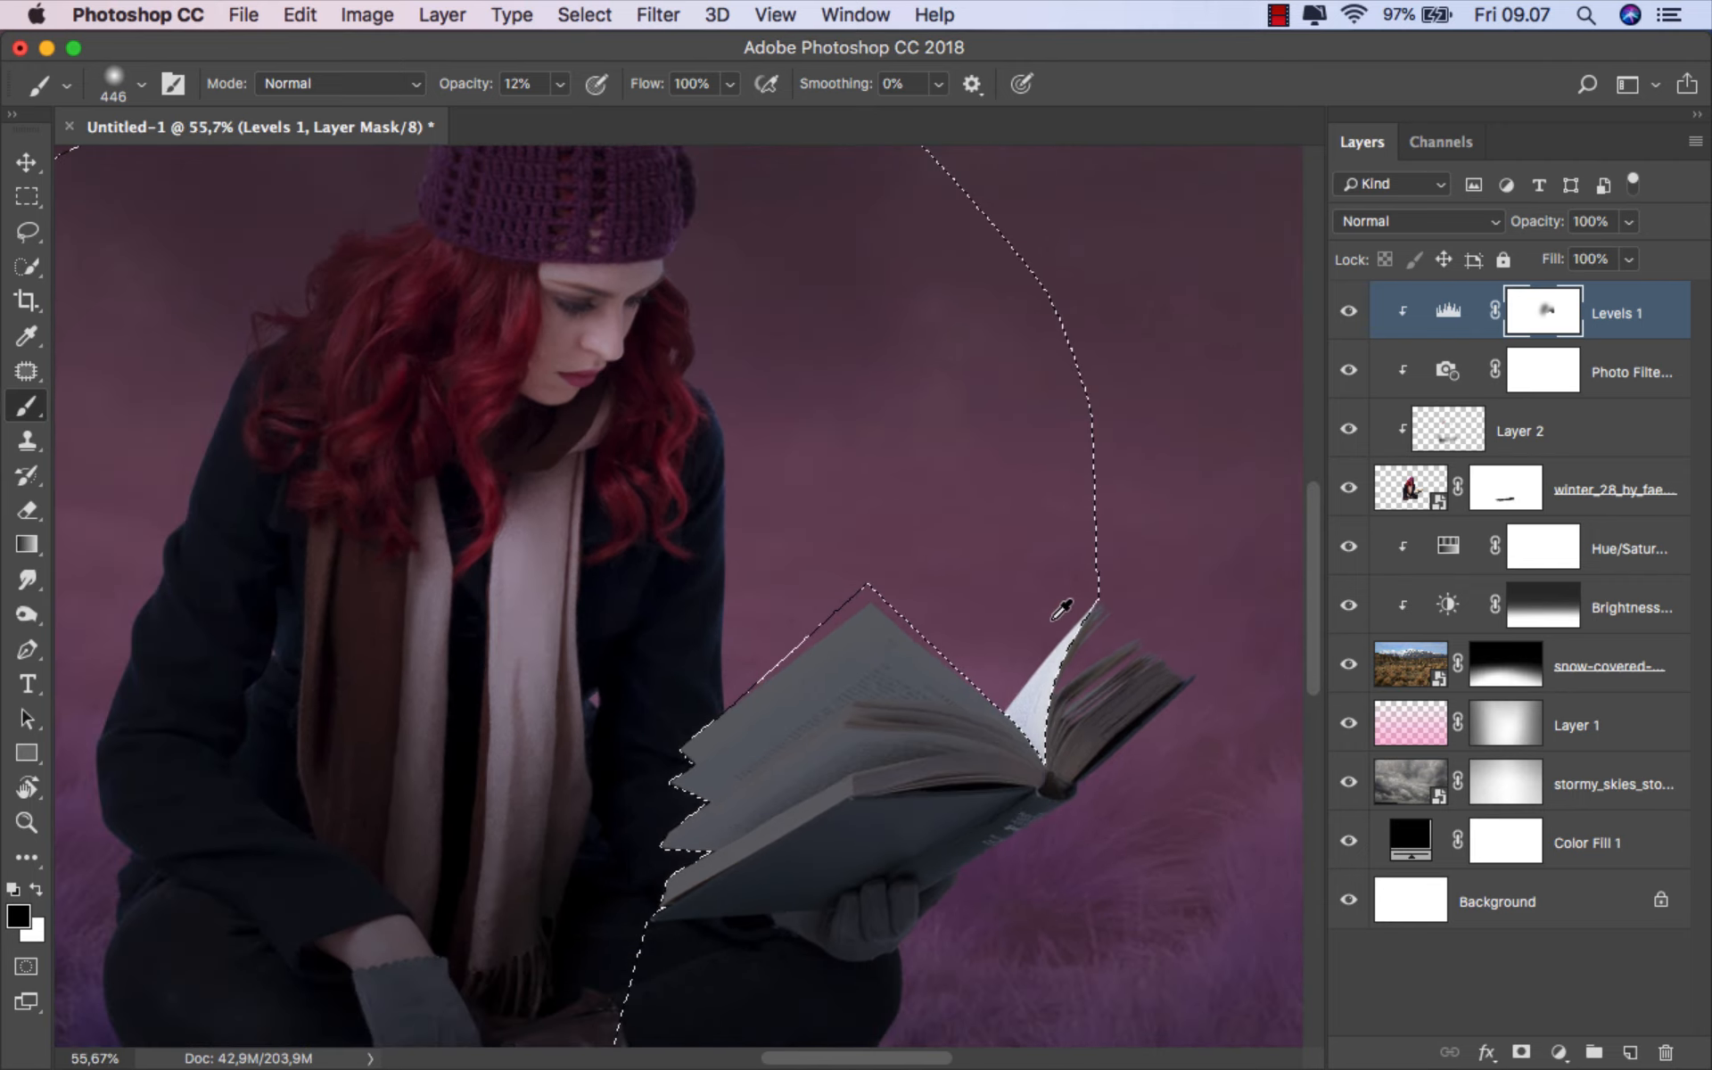
scroll(1061, 610, "down", 2)
- Paint more light over the coat and scarf on the Levels mask, varying the brush between 338 and 592 px
left_click_drag(891, 650, 918, 650)
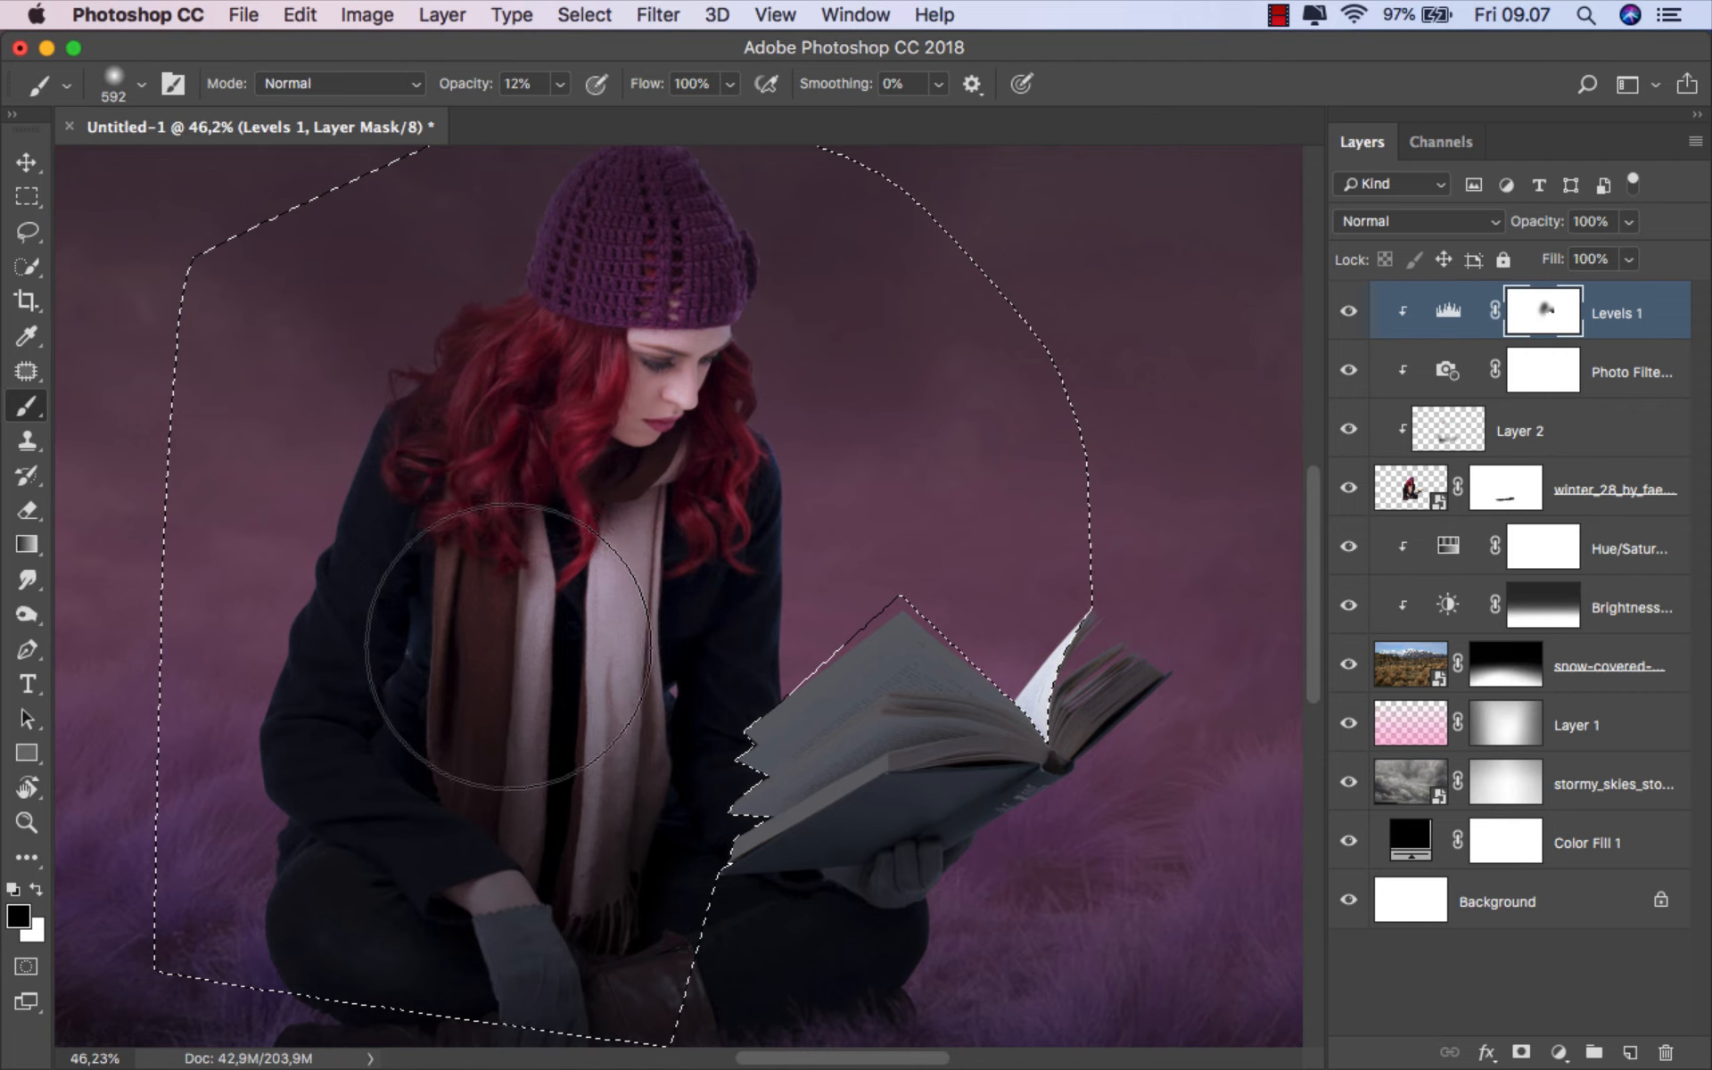
left_click_drag(612, 665, 559, 665)
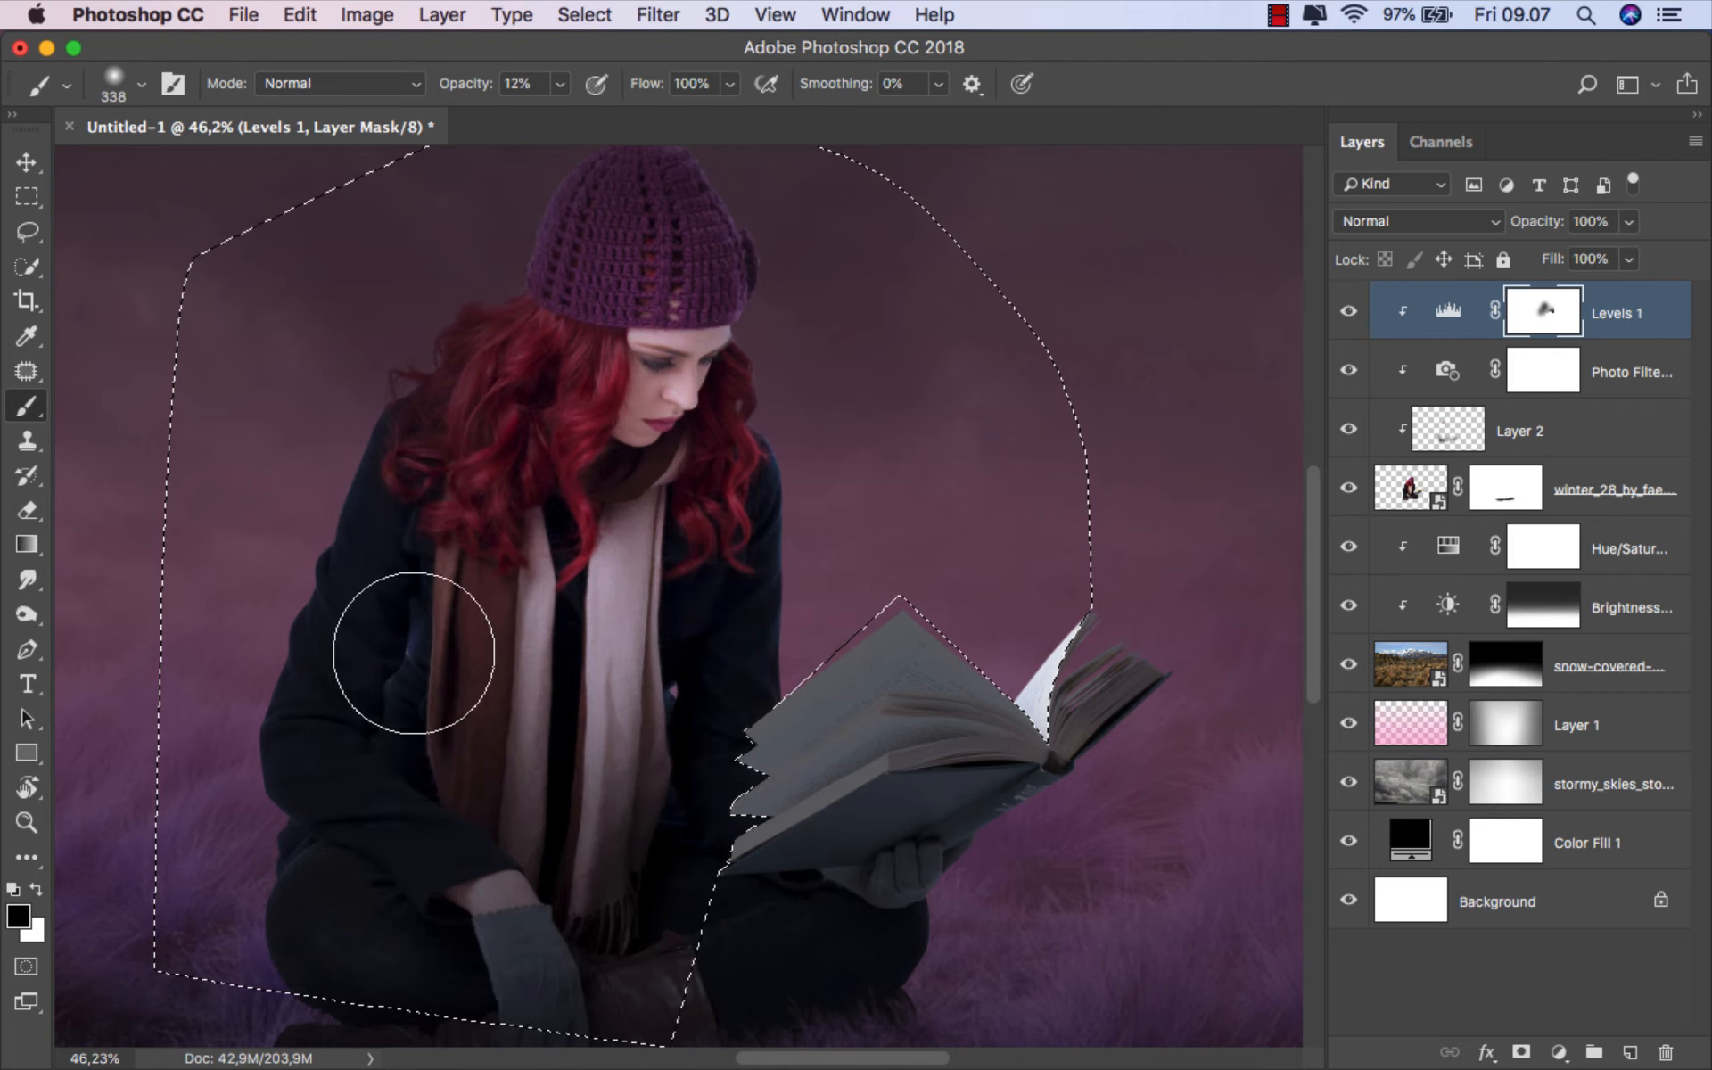
left_click_drag(446, 749, 486, 749)
scroll(709, 617, "up", 1)
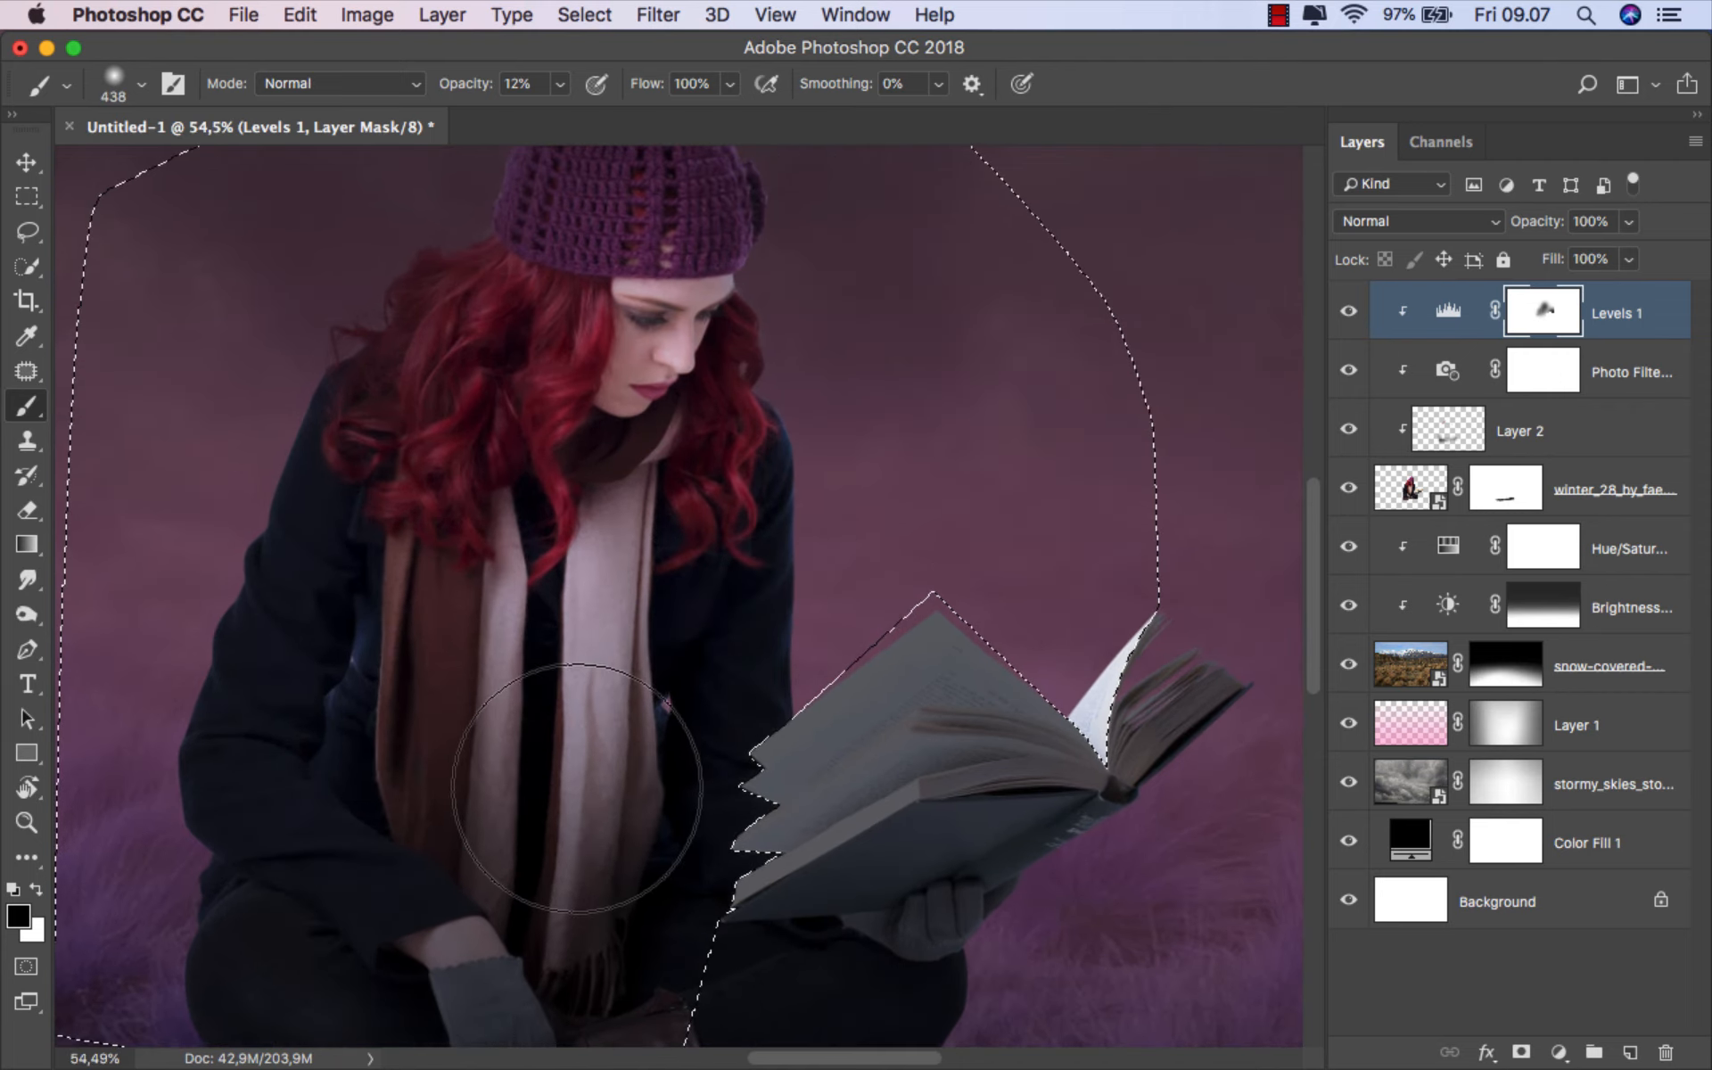
scroll(807, 388, "up", 3)
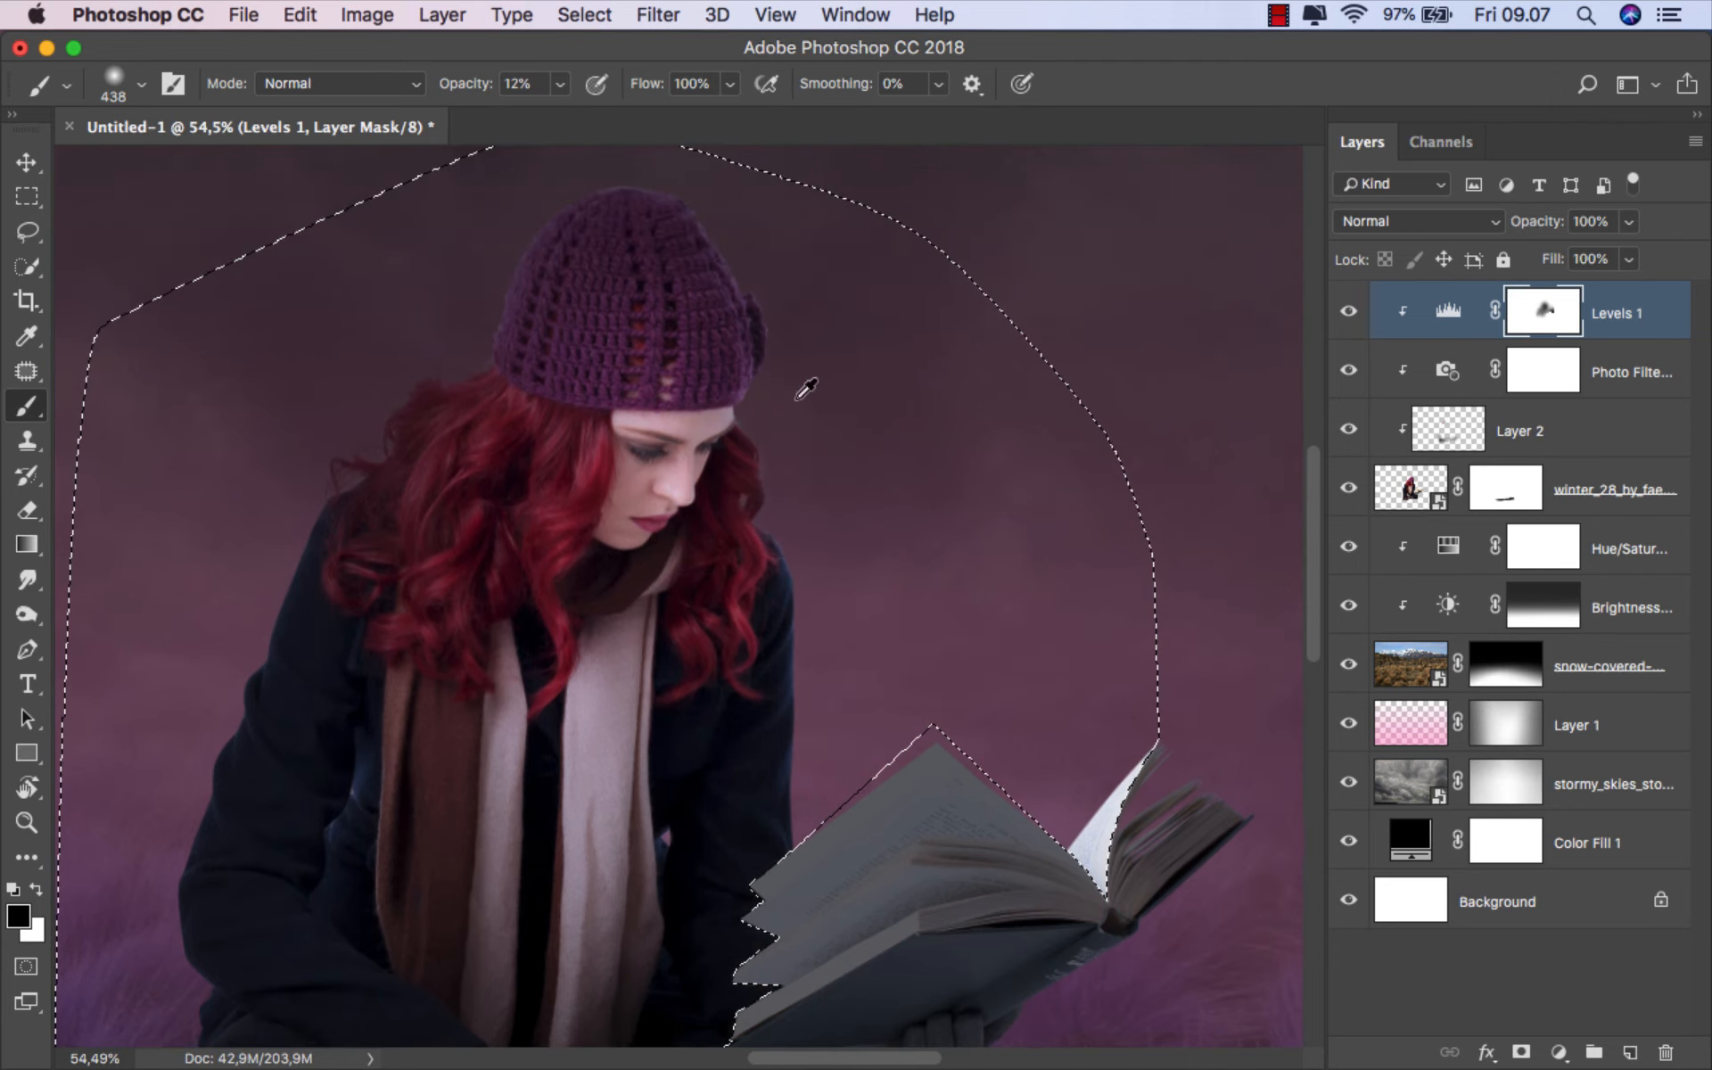
- Brighten the hat and hair on the Levels mask with a brush of about 321 px
left_click_drag(800, 403, 758, 403)
mouse_move(676, 294)
left_mouse_down()
mouse_move(658, 281)
mouse_move(610, 491)
mouse_move(568, 548)
left_mouse_up()
left_click_drag(631, 538, 776, 446)
left_click_drag(722, 629, 809, 347)
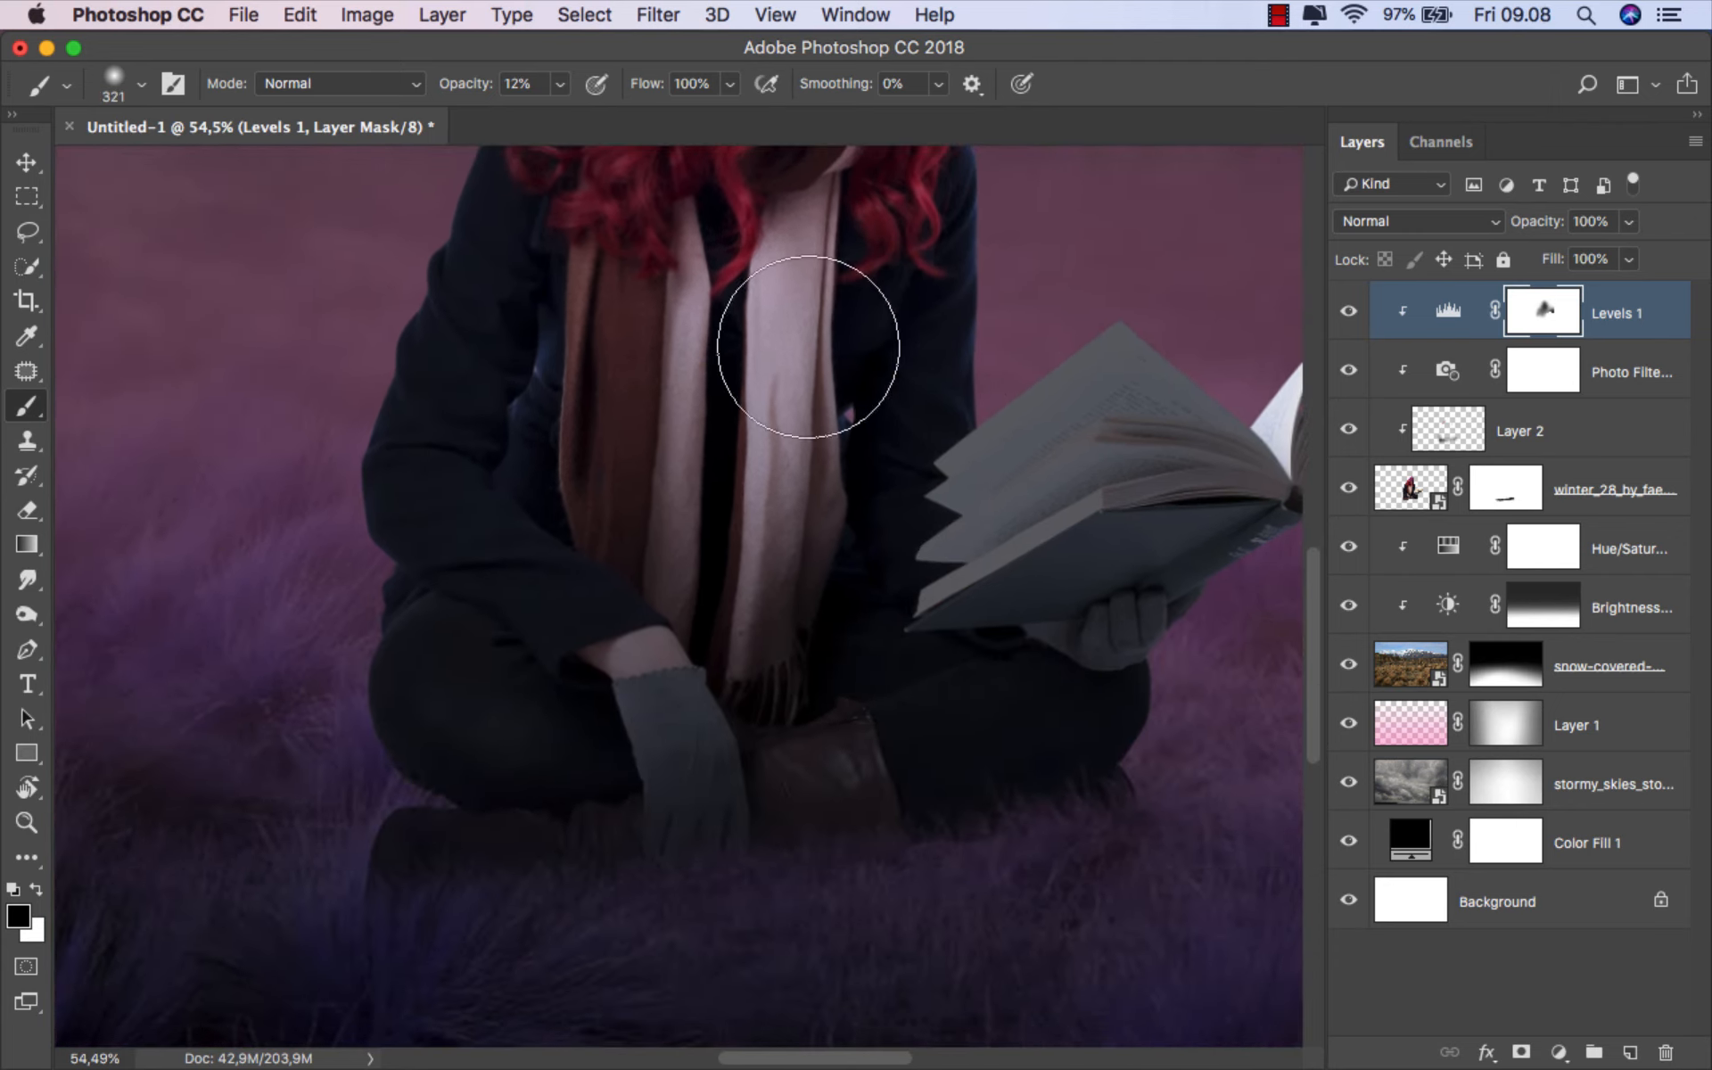
- Brighten the forearm, bare wrist and glove on the Levels mask with small brushes of about 113 and 77 px
scroll(615, 487, "up", 3)
mouse_move(585, 485)
left_mouse_down()
mouse_move(459, 496)
mouse_move(495, 497)
left_mouse_up()
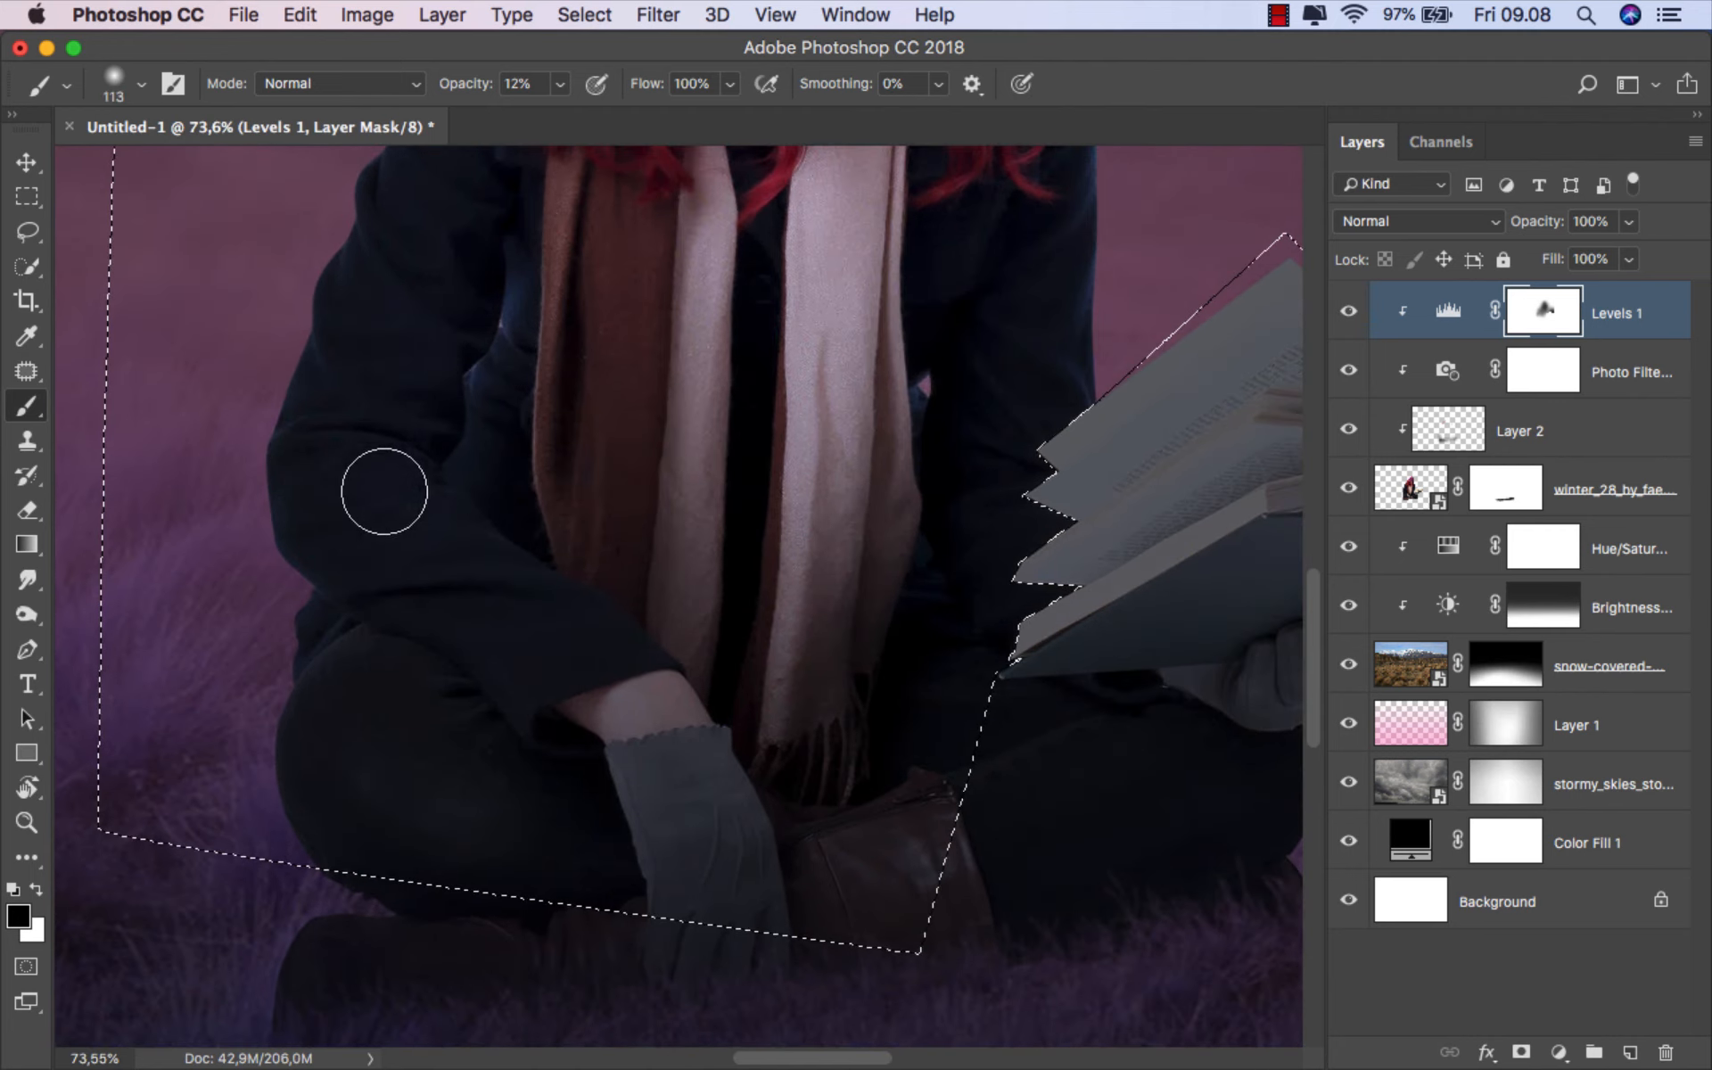
left_click_drag(630, 662, 694, 757)
left_click_drag(694, 754, 565, 612)
key("super+z")
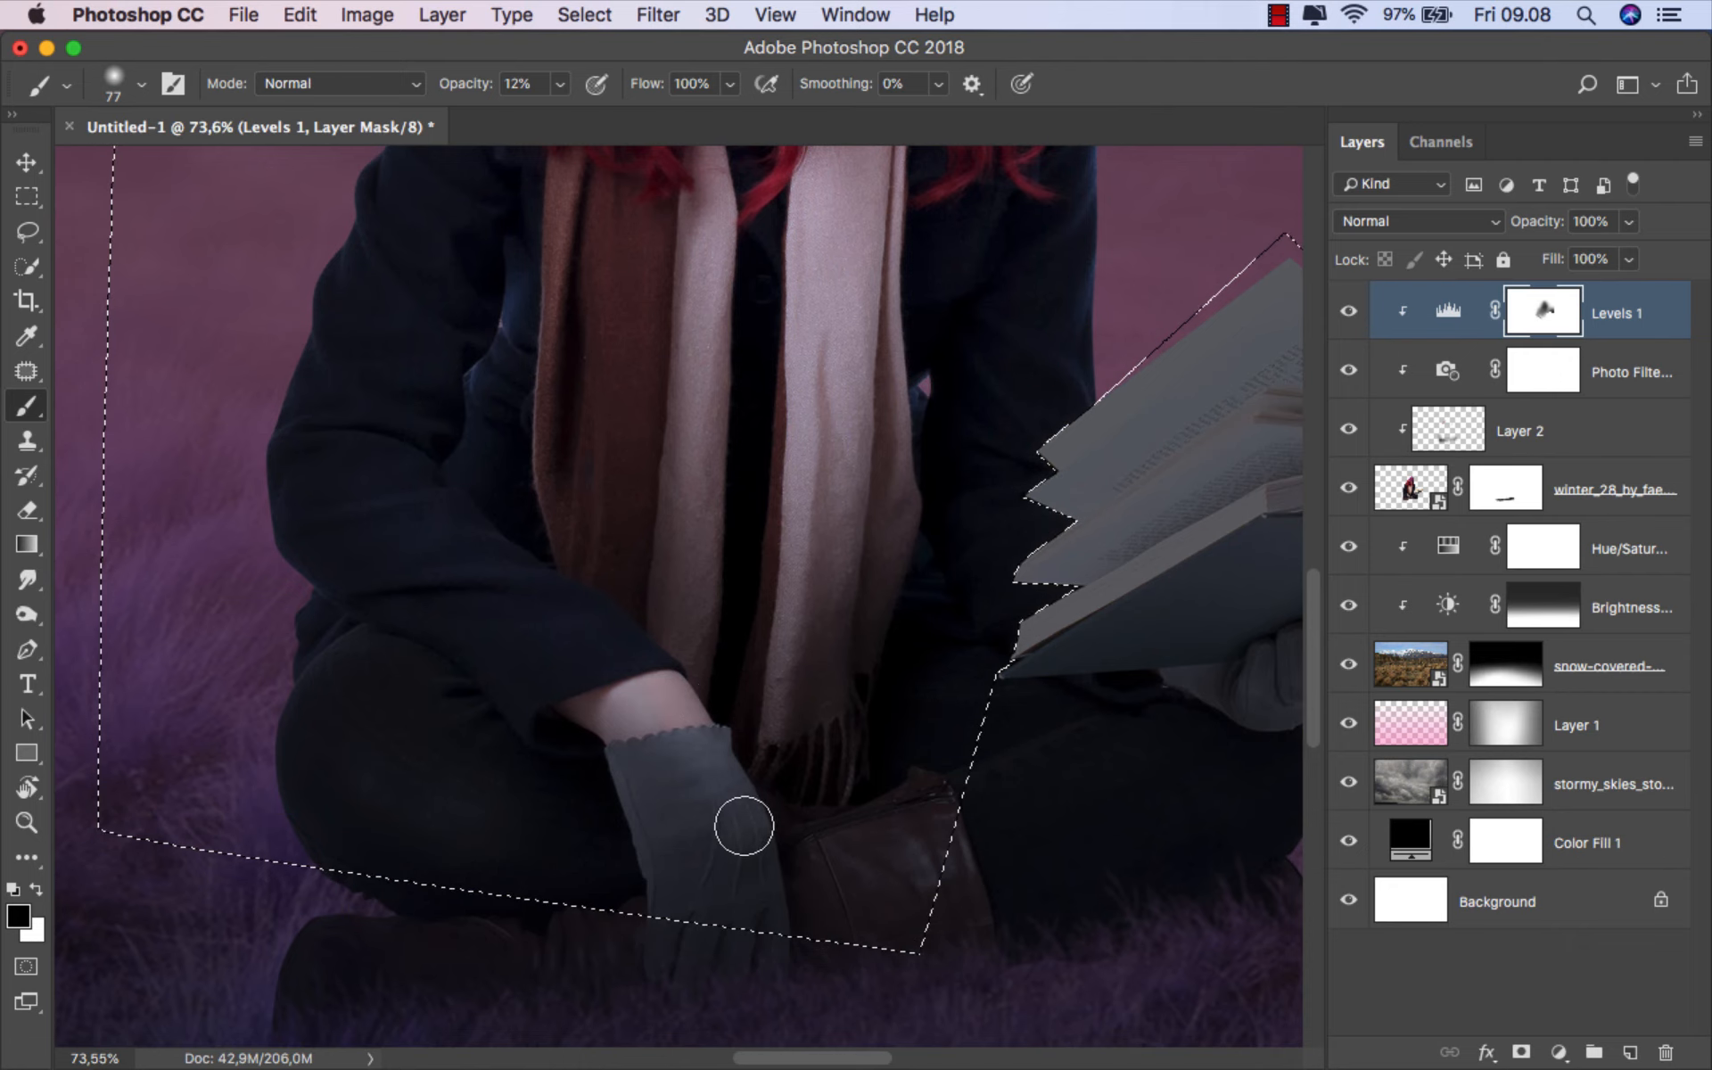
scroll(713, 811, "up", 2)
scroll(647, 729, "down", 2)
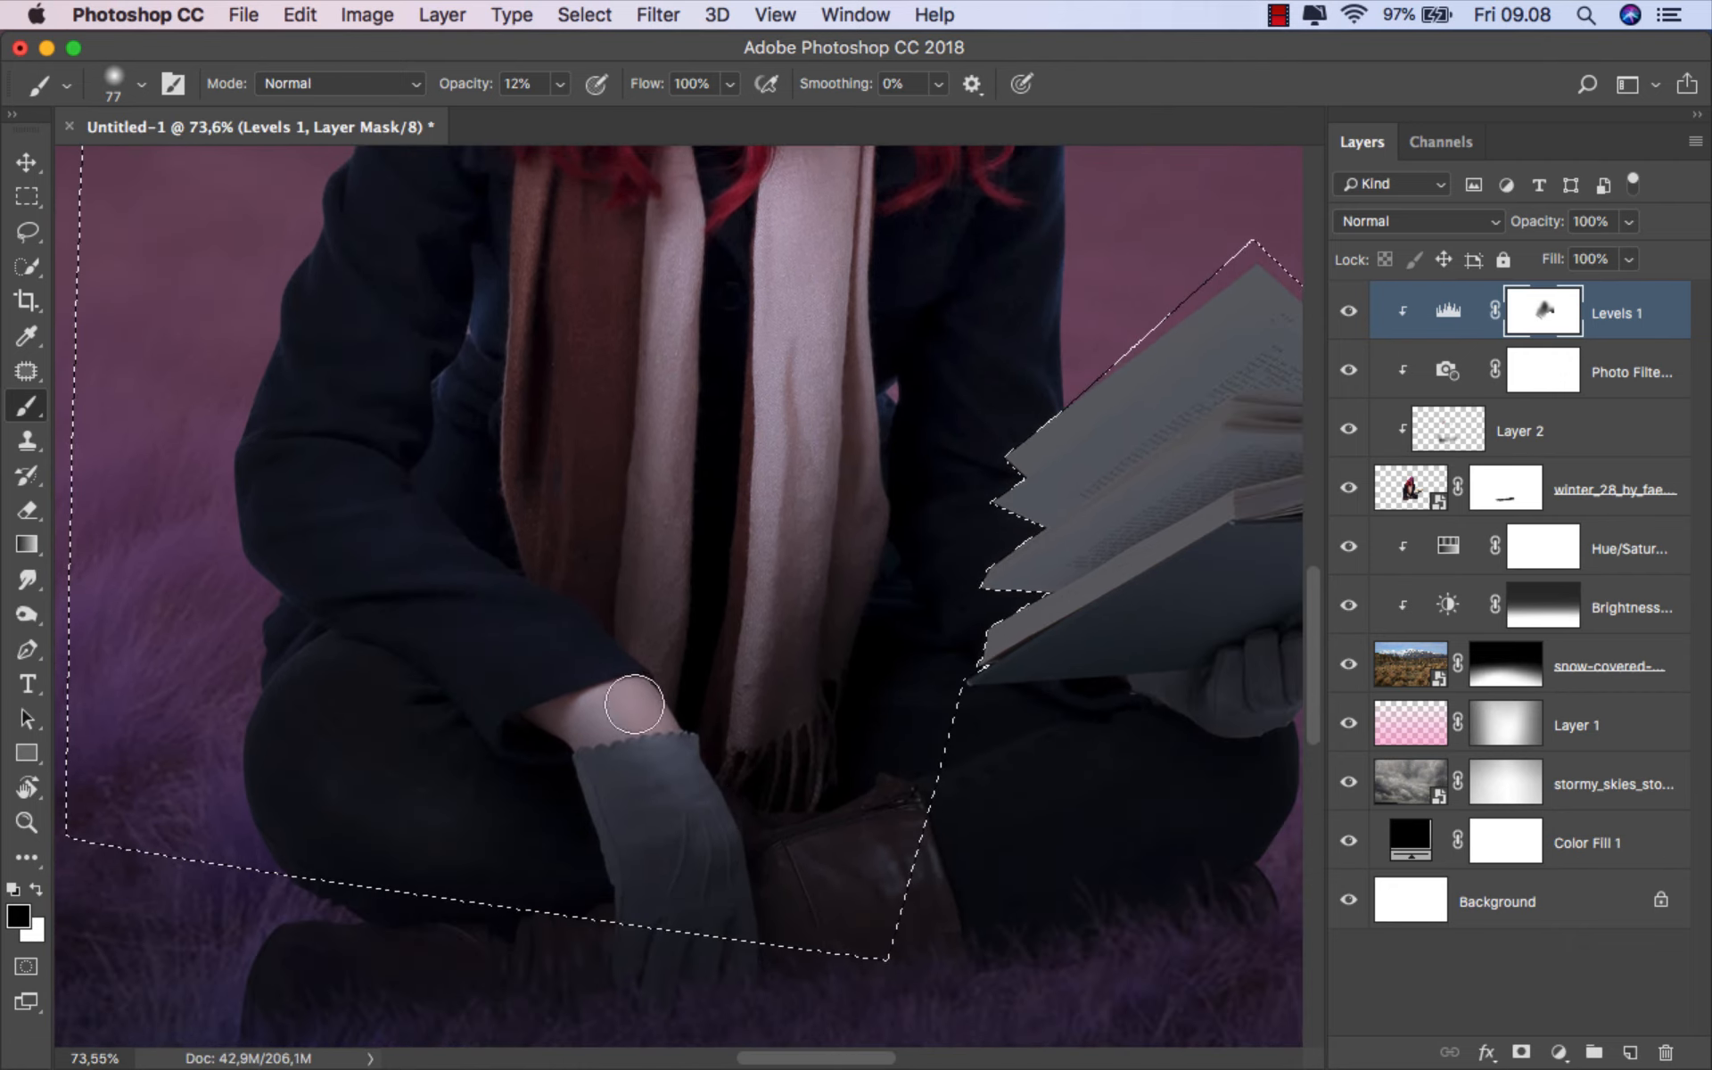
- Enlarge the brush to about 107 px and touch up the light on the coat's sleeve
scroll(680, 776, "up", 3)
scroll(680, 776, "left", 3)
key("bracketright")
key("bracketright")
key("bracketright")
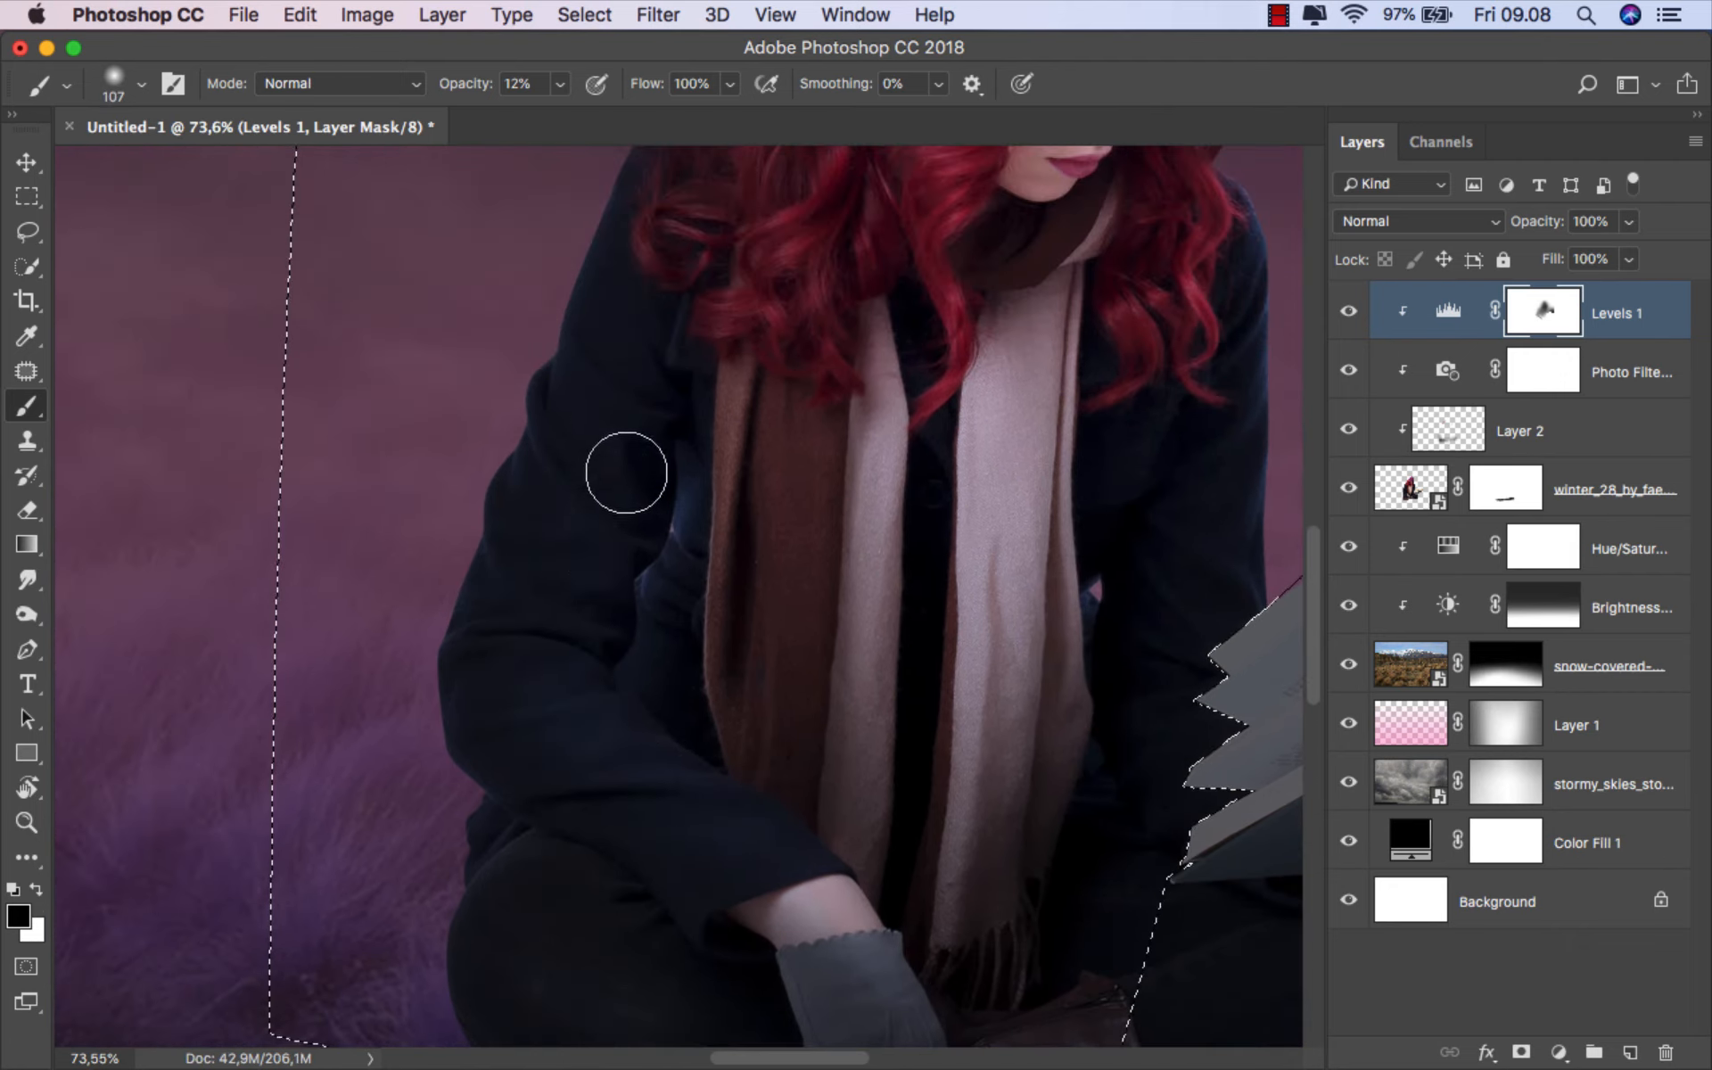
- Build up the light over the scarf, face and hat on the Levels mask with a 355 px brush
scroll(681, 497, "down", 3)
left_click_drag(775, 519, 877, 517)
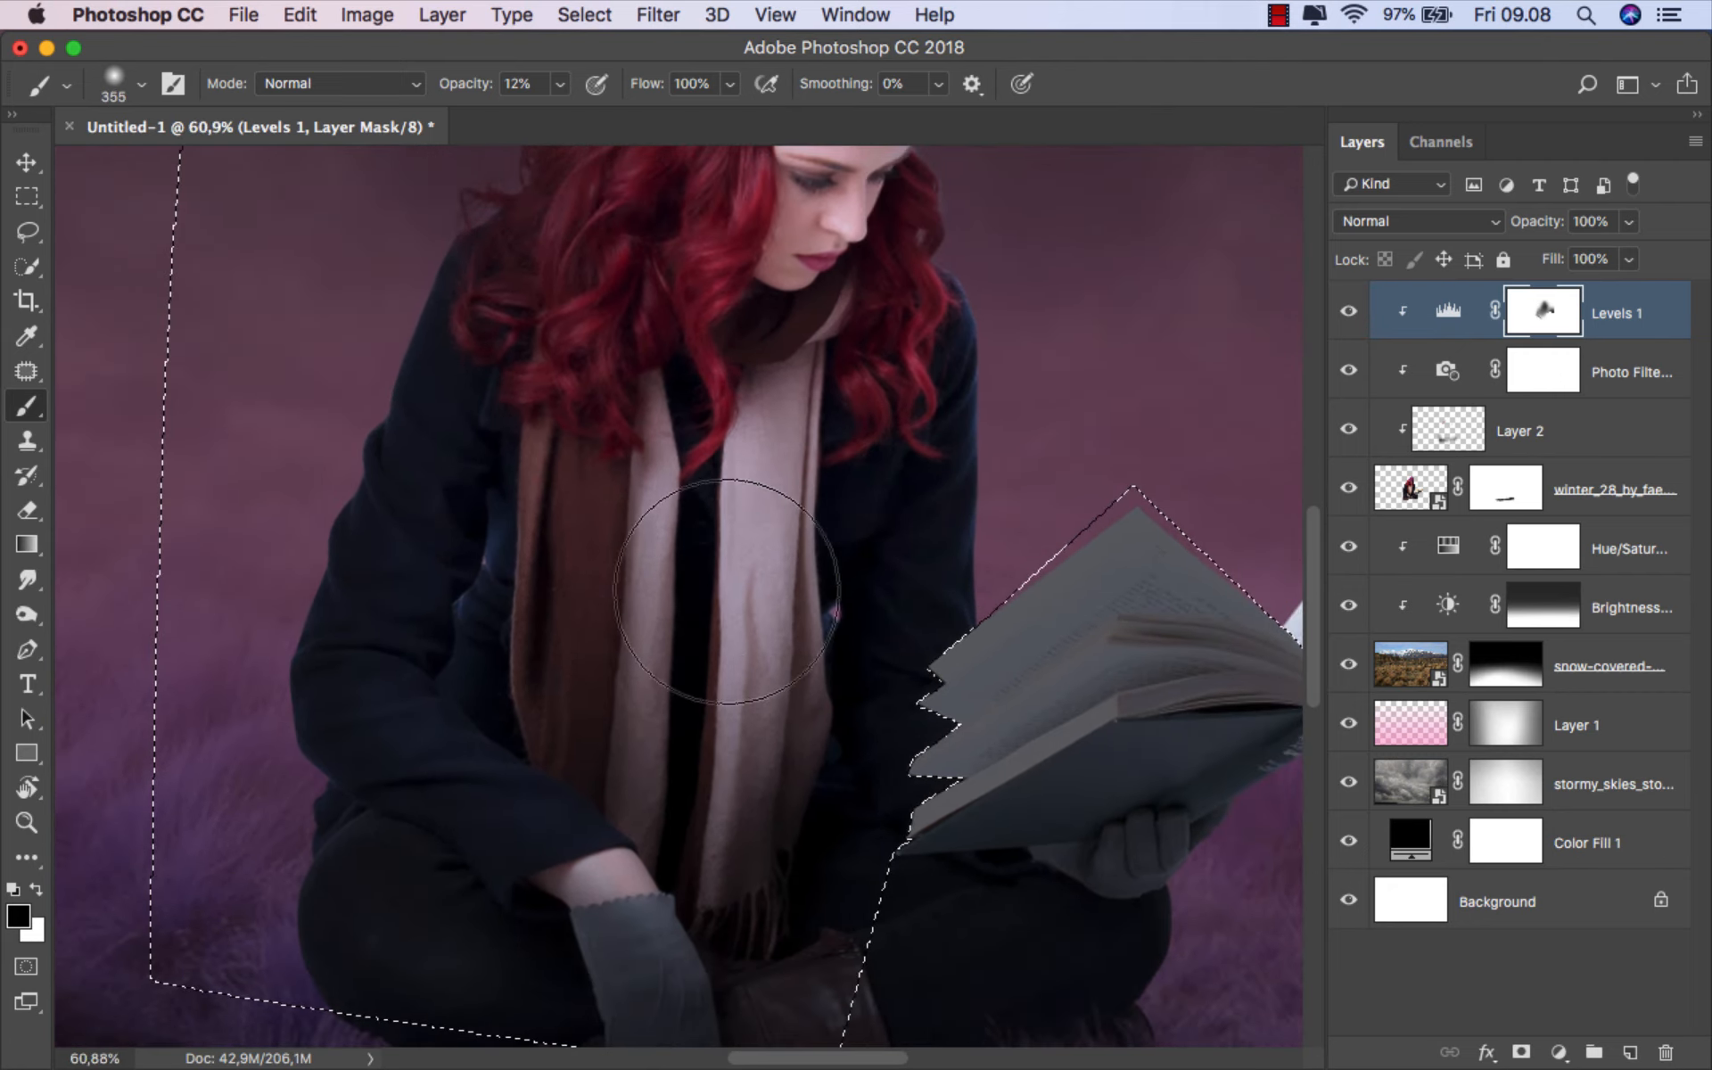
mouse_move(736, 716)
left_mouse_down()
mouse_move(704, 749)
mouse_move(693, 863)
left_mouse_up()
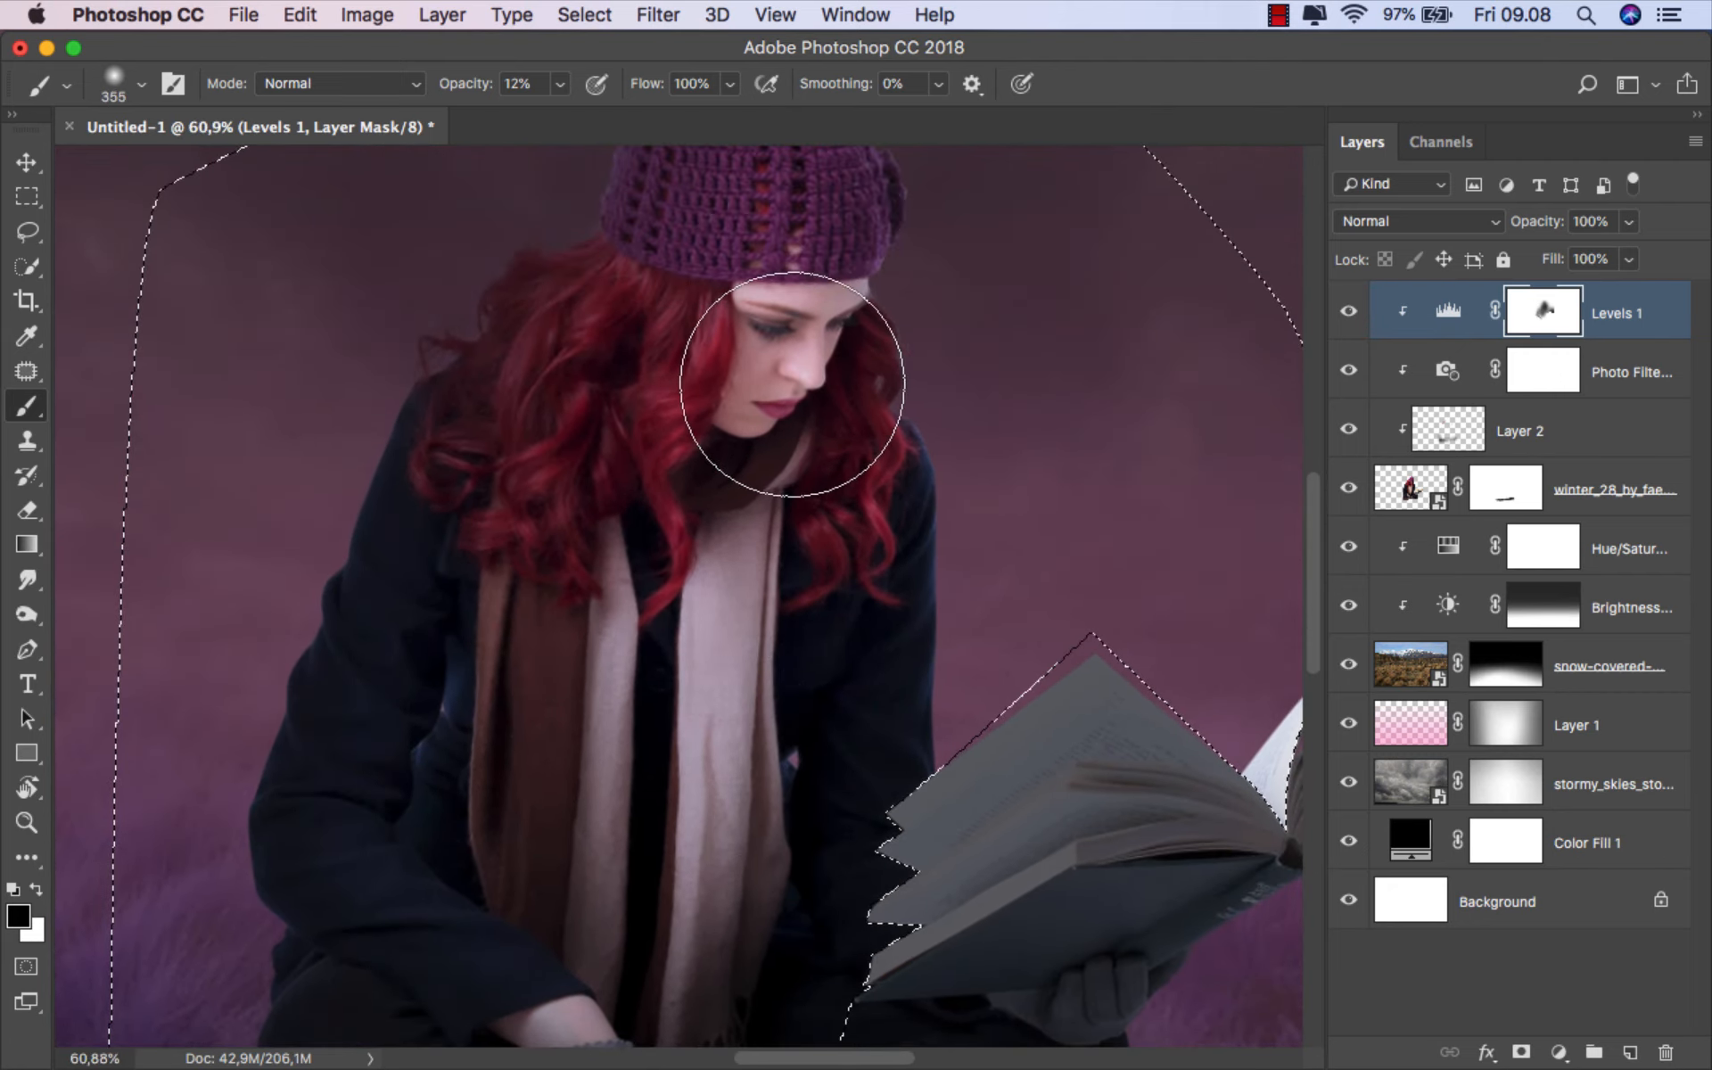
scroll(822, 392, "up", 3)
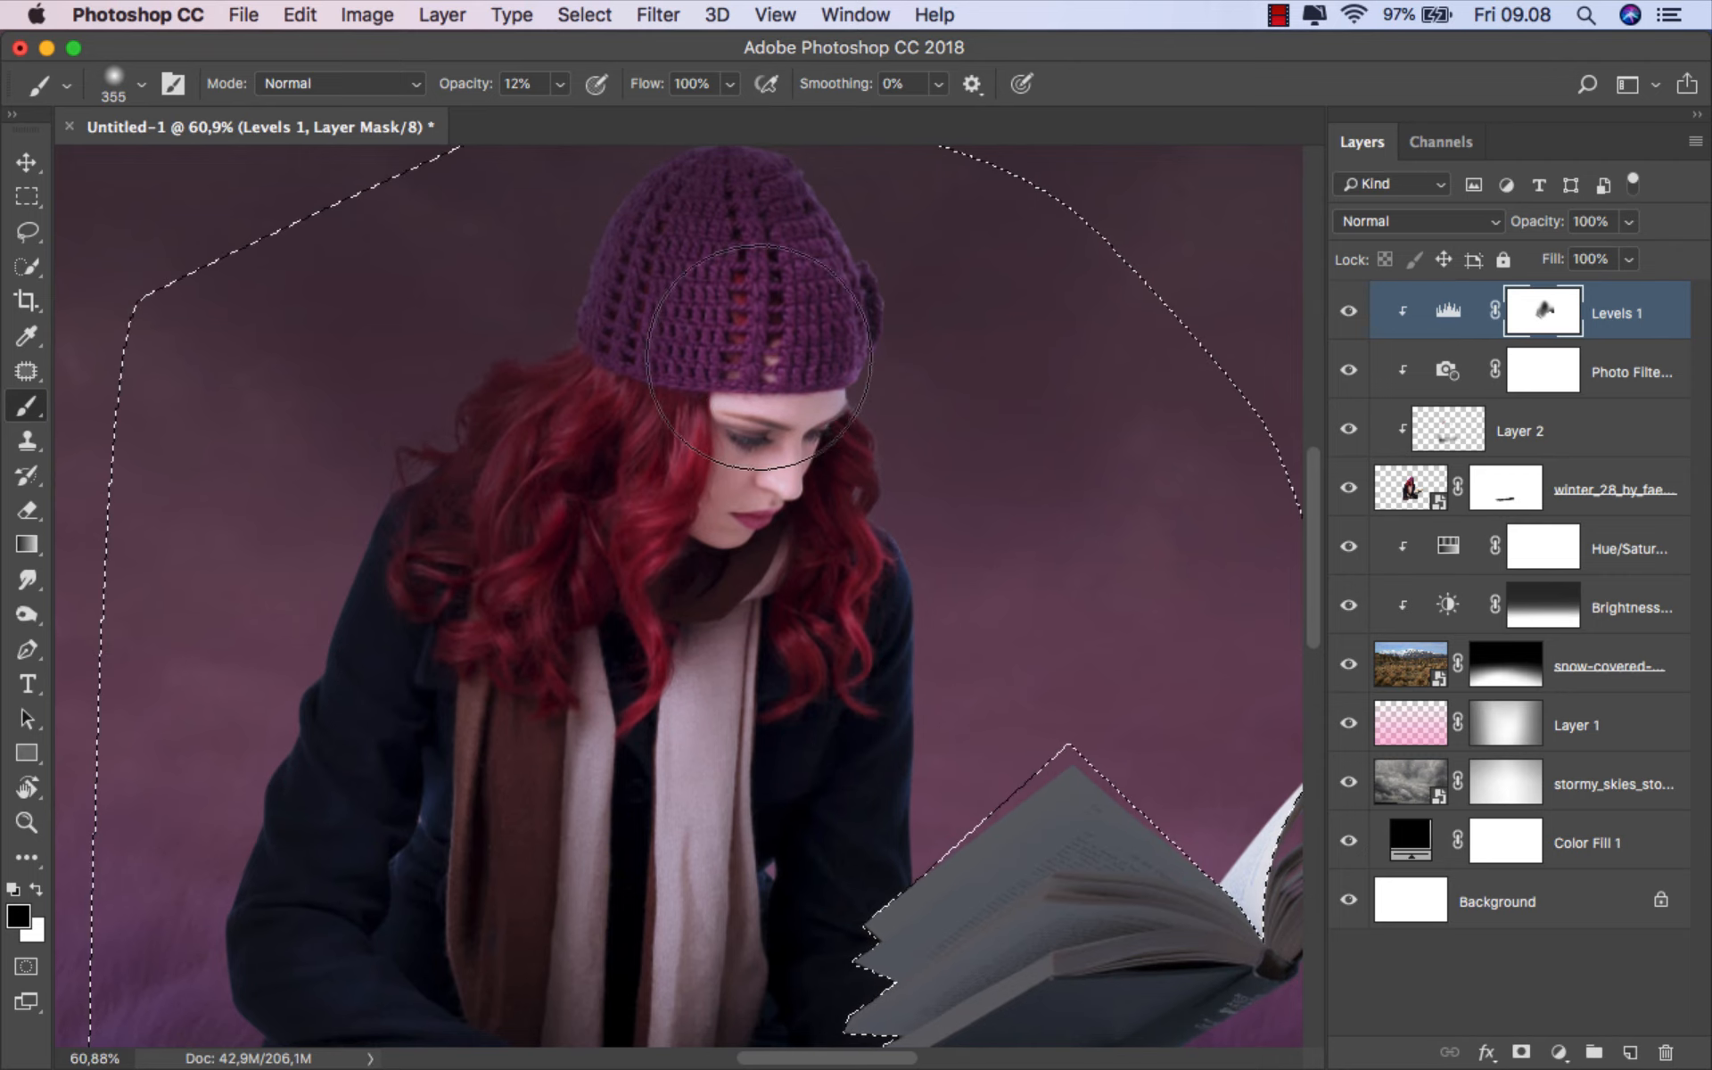
scroll(821, 634, "down", 5)
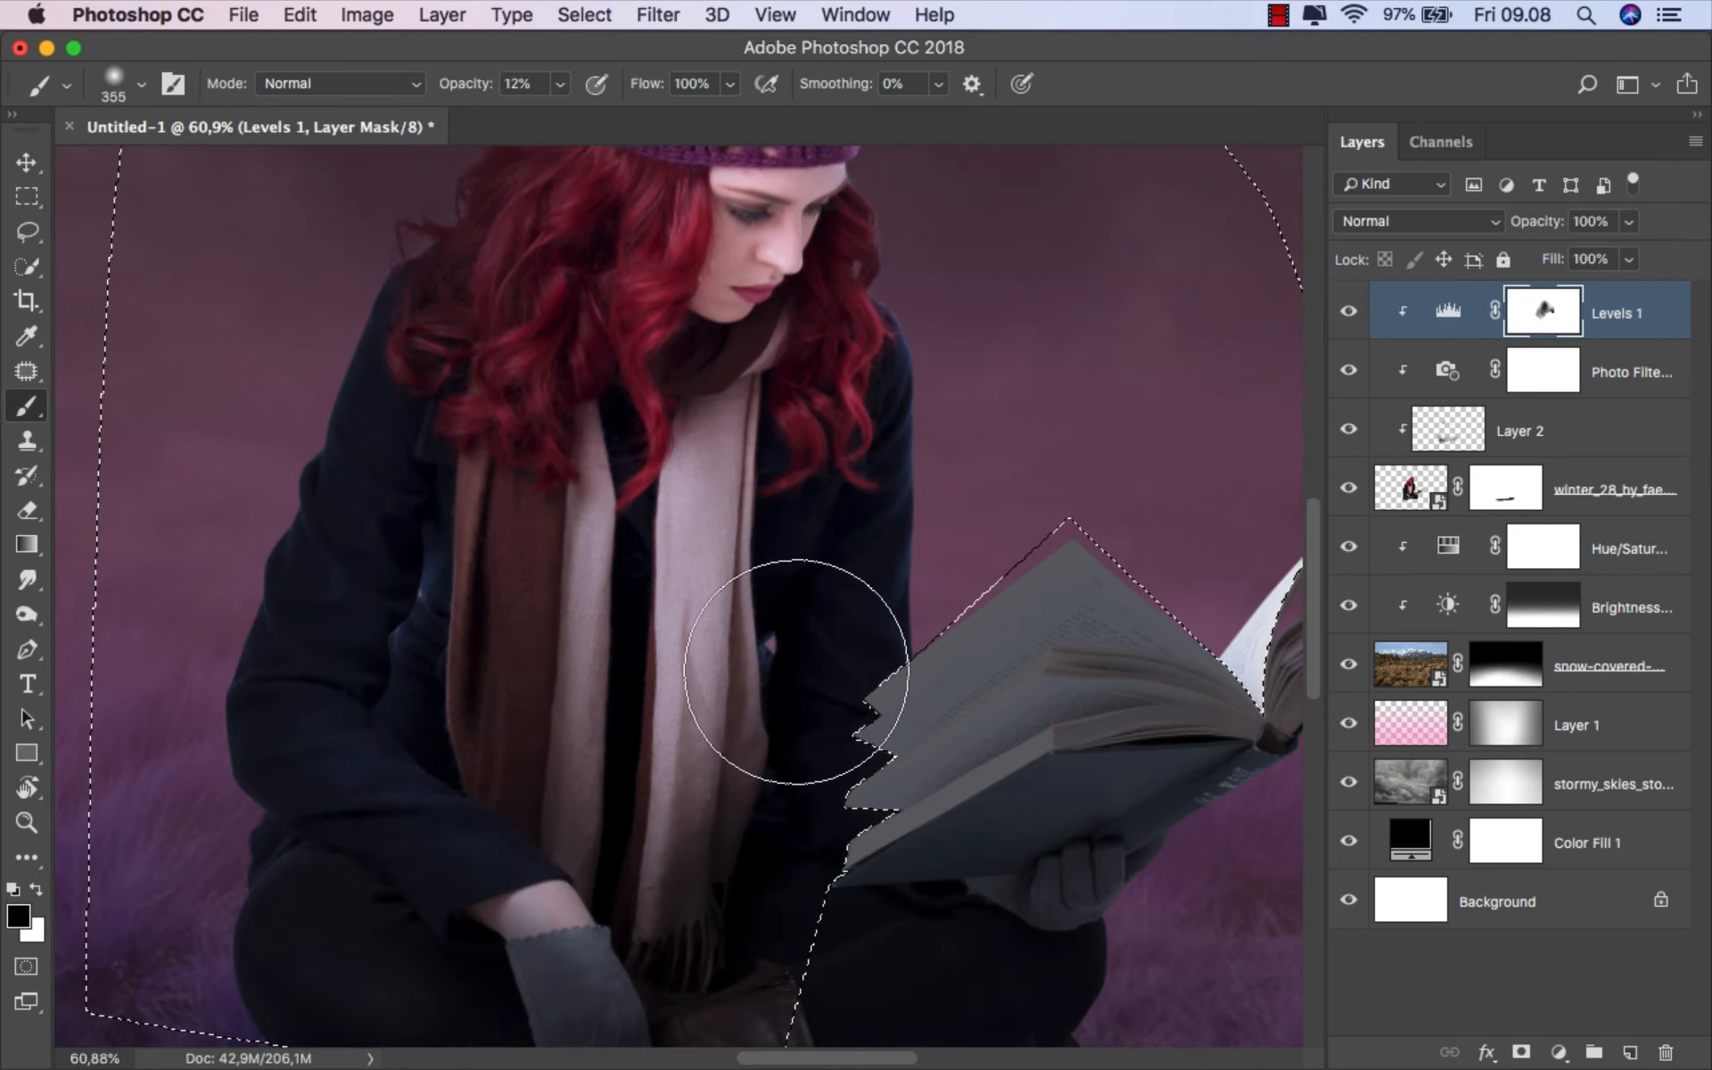
scroll(570, 660, "down", 1)
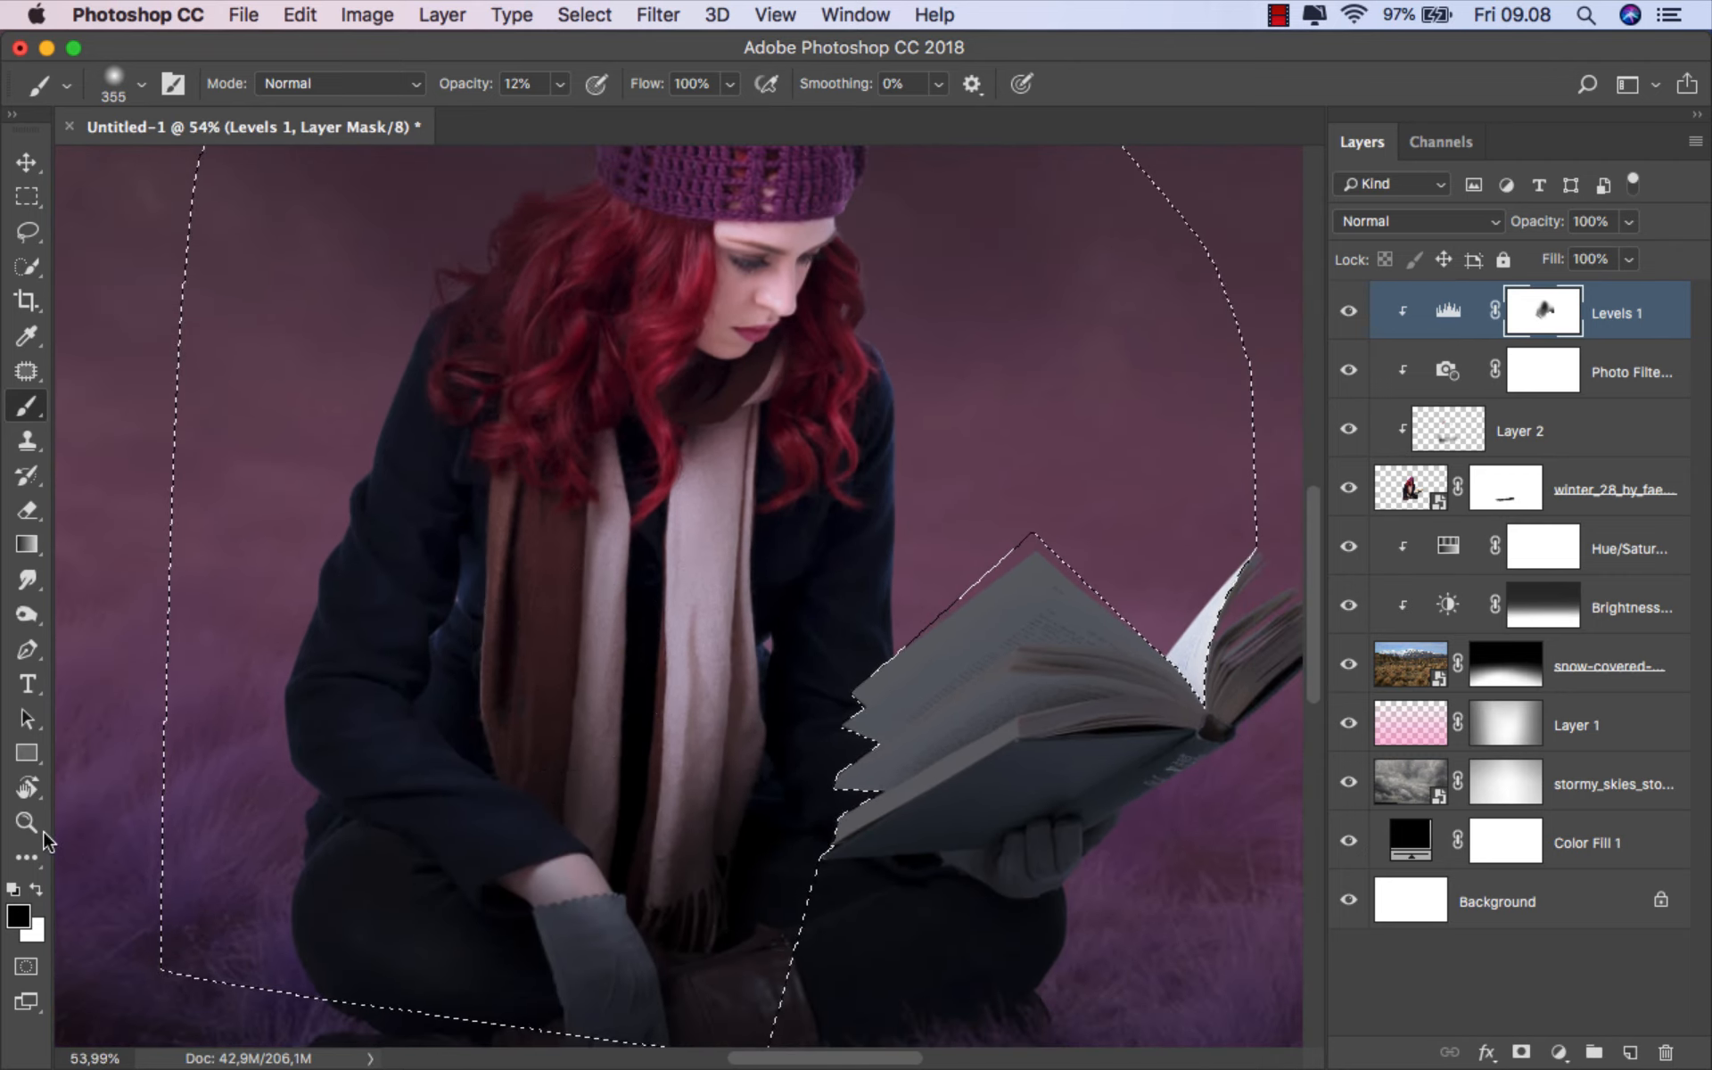
- Switch to white and paint shadow back onto the Levels mask along the hair behind her head
left_click(37, 889)
scroll(757, 602, "up", 5)
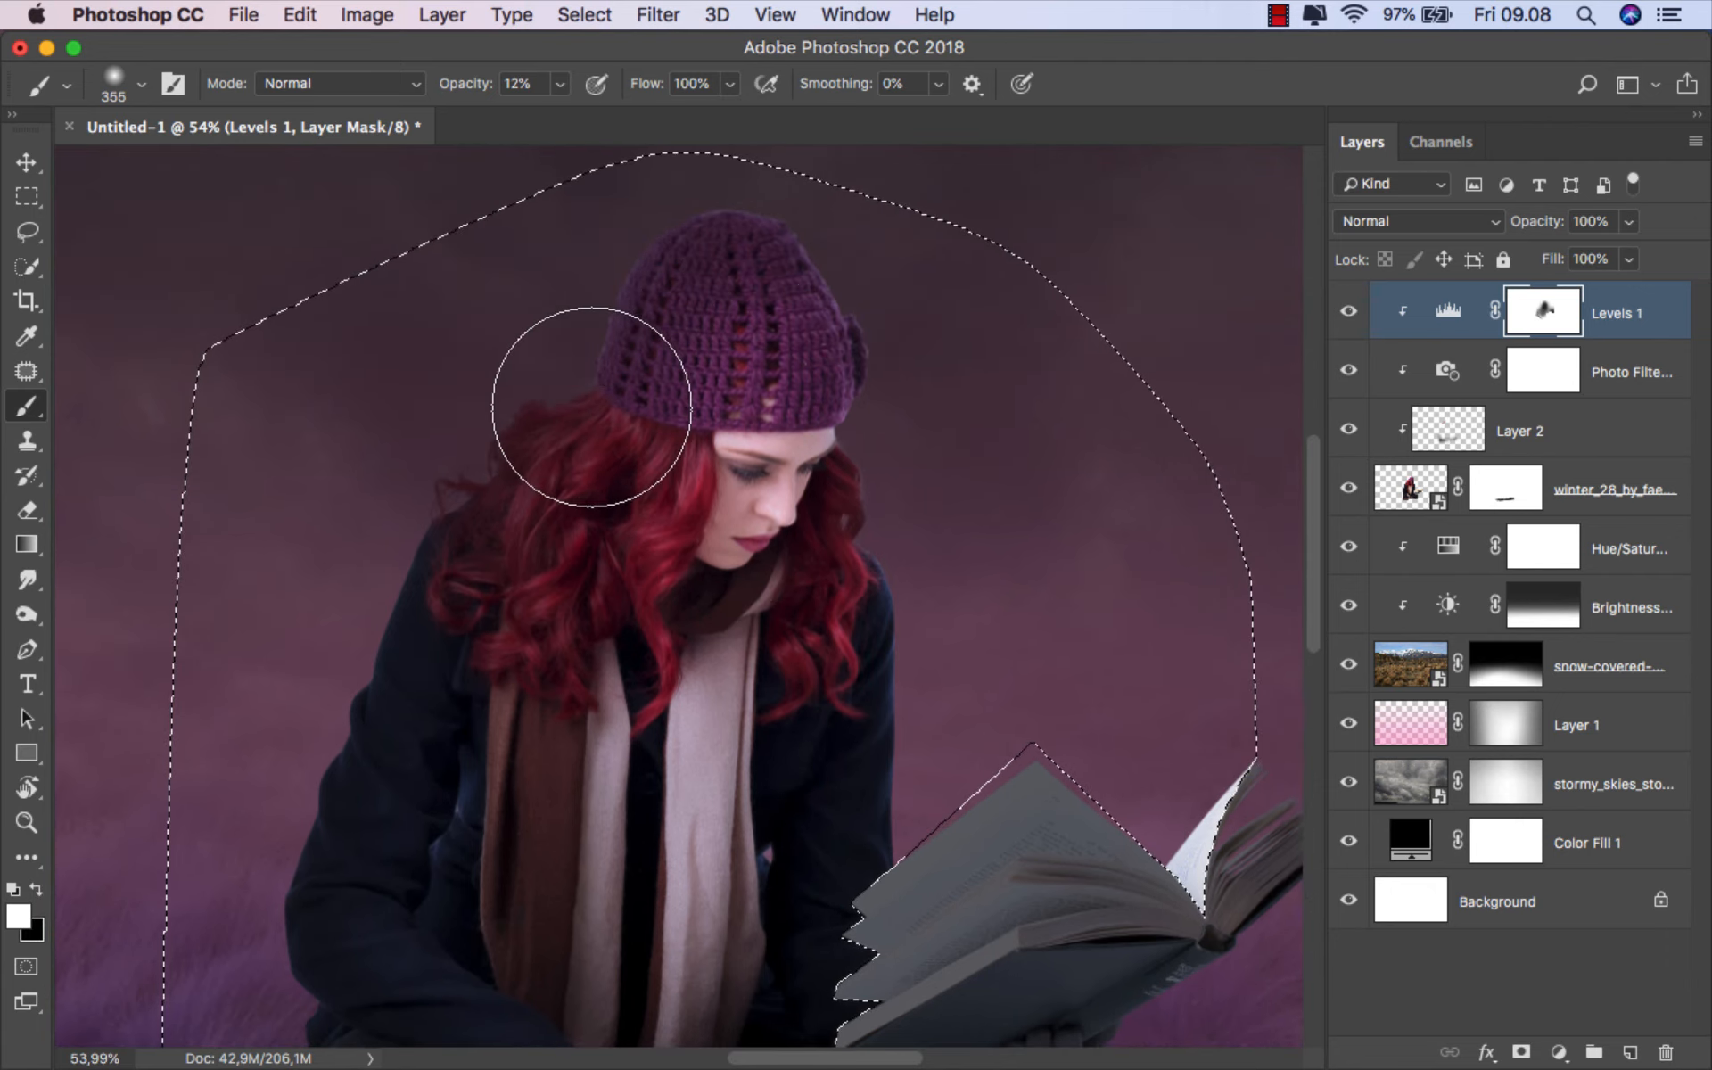
scroll(567, 453, "down", 1)
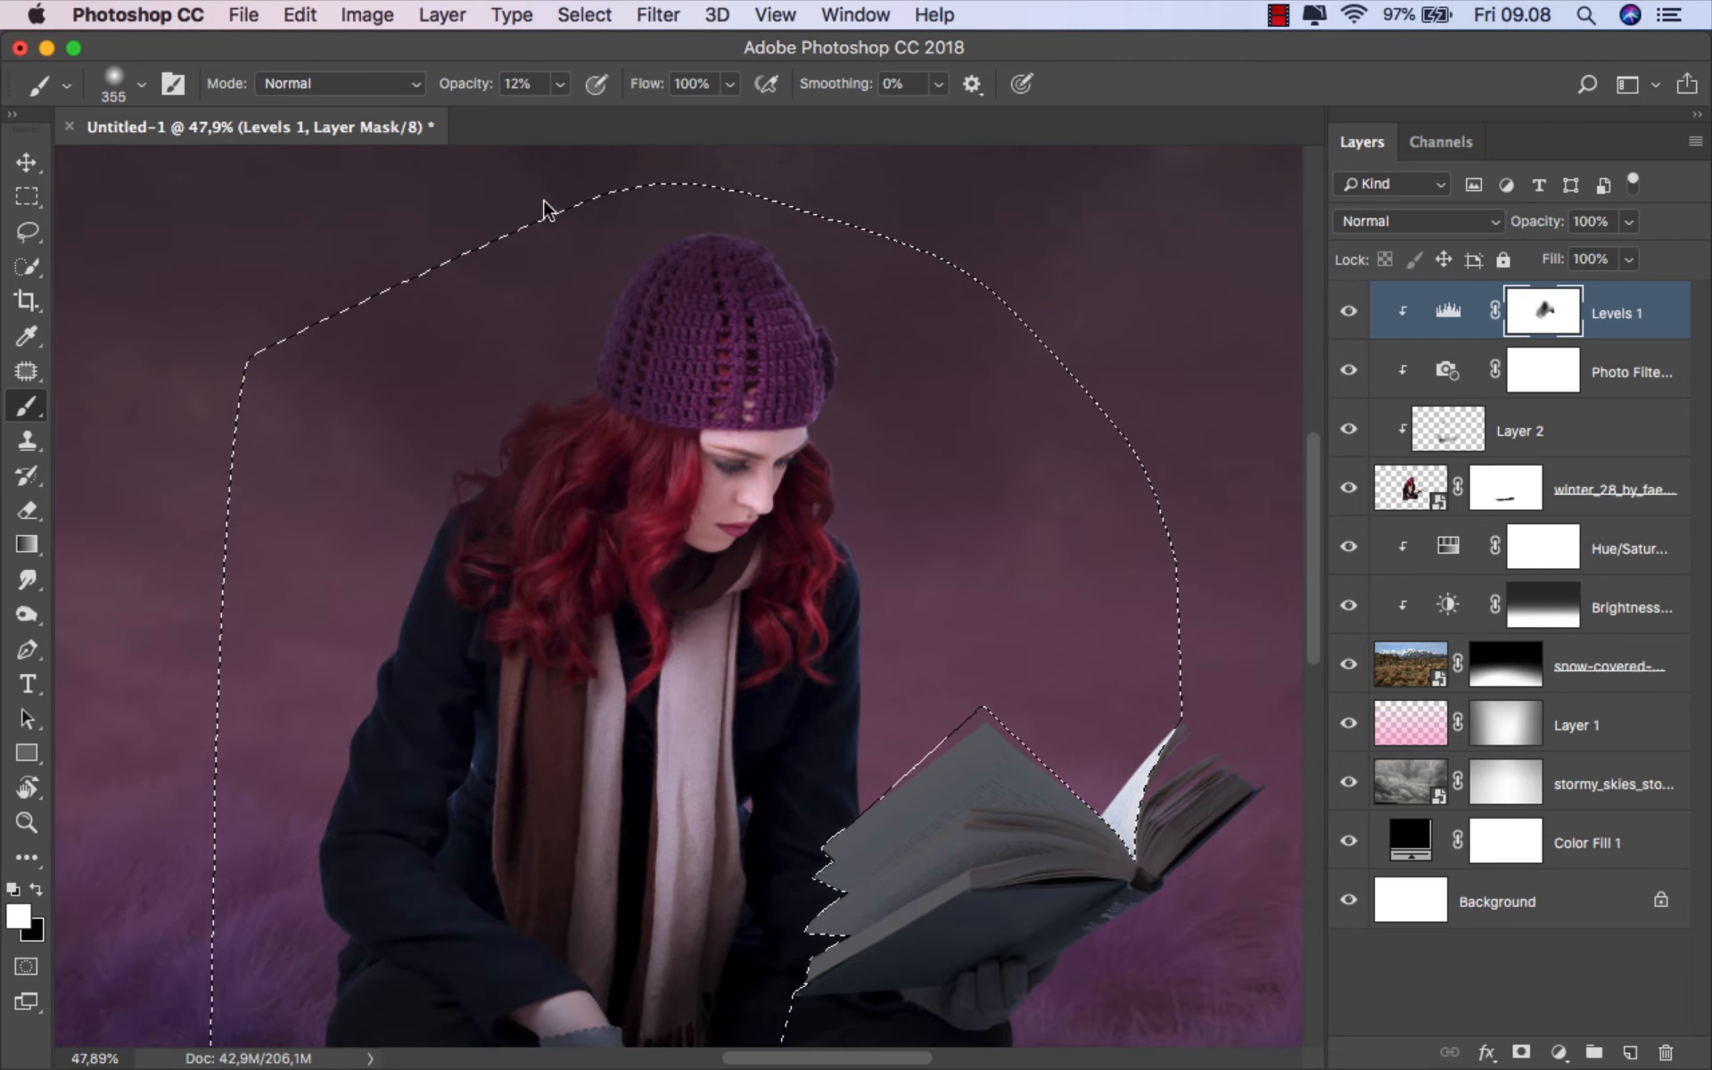
- Clear the selection and compare the whole image with the Levels adjustment hidden and shown
left_click(583, 14)
left_click(628, 73)
scroll(725, 305, "down", 2)
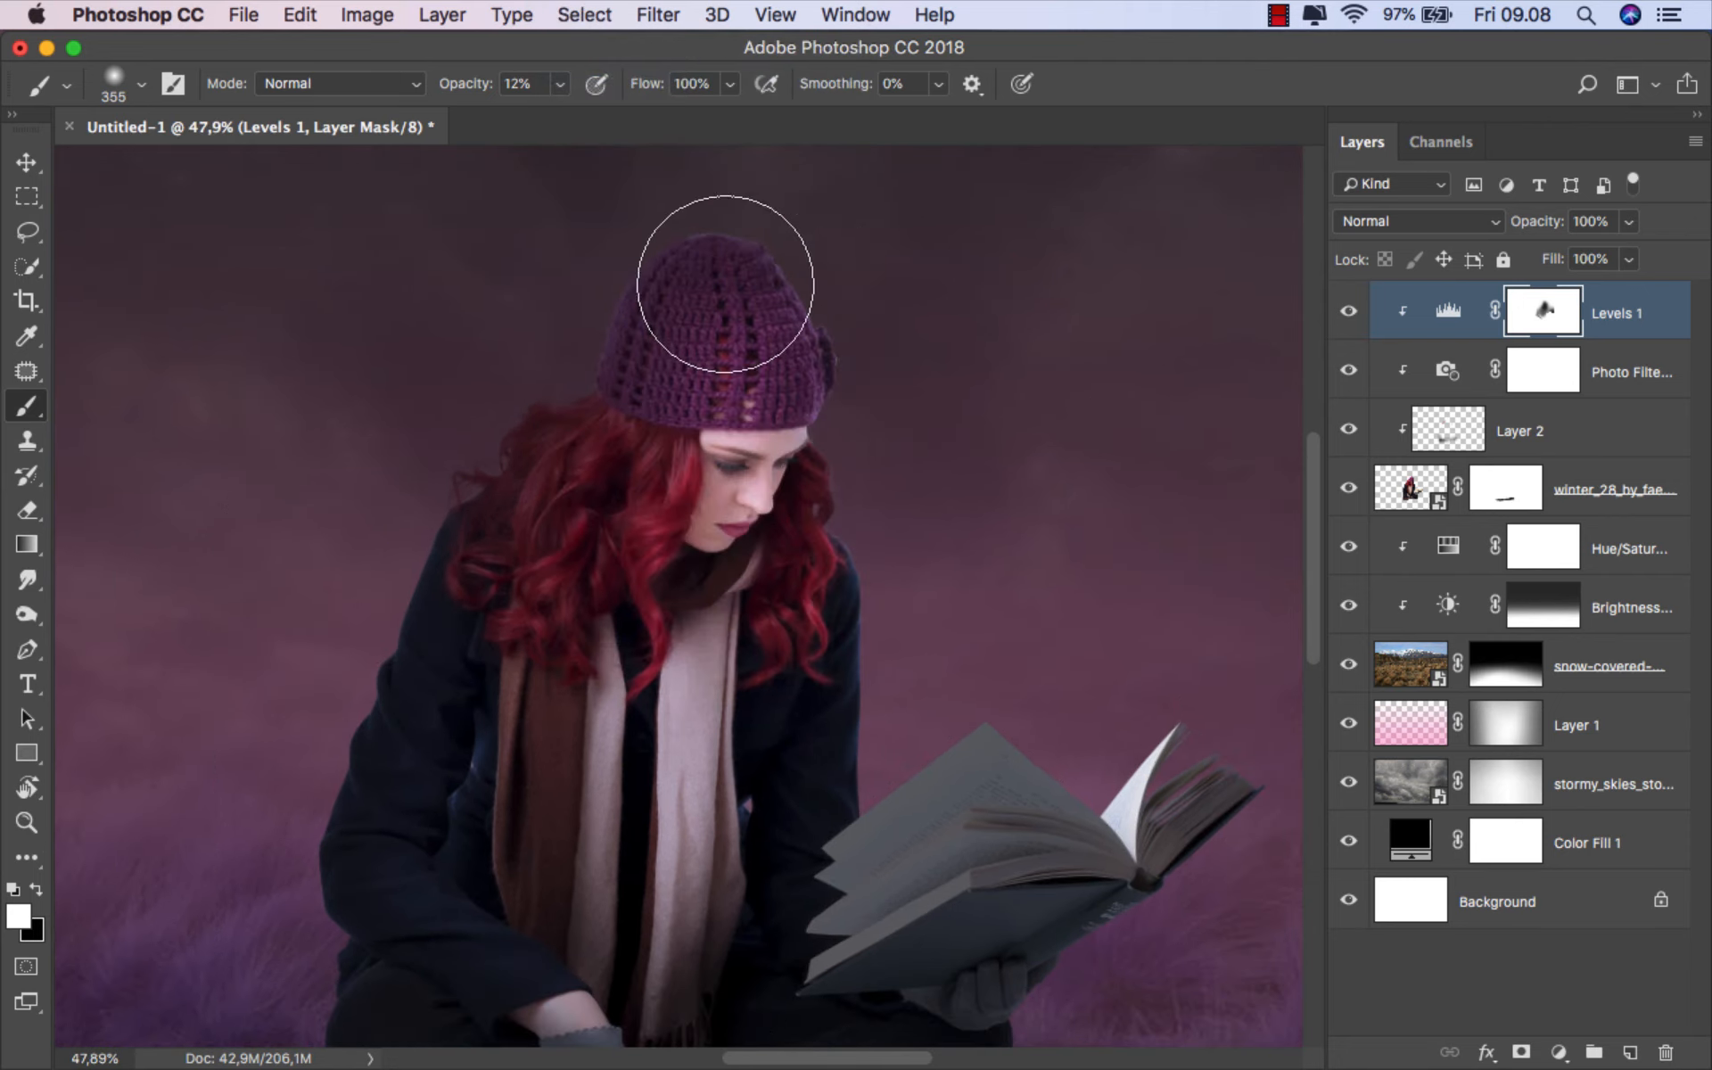
scroll(732, 302, "down", 2)
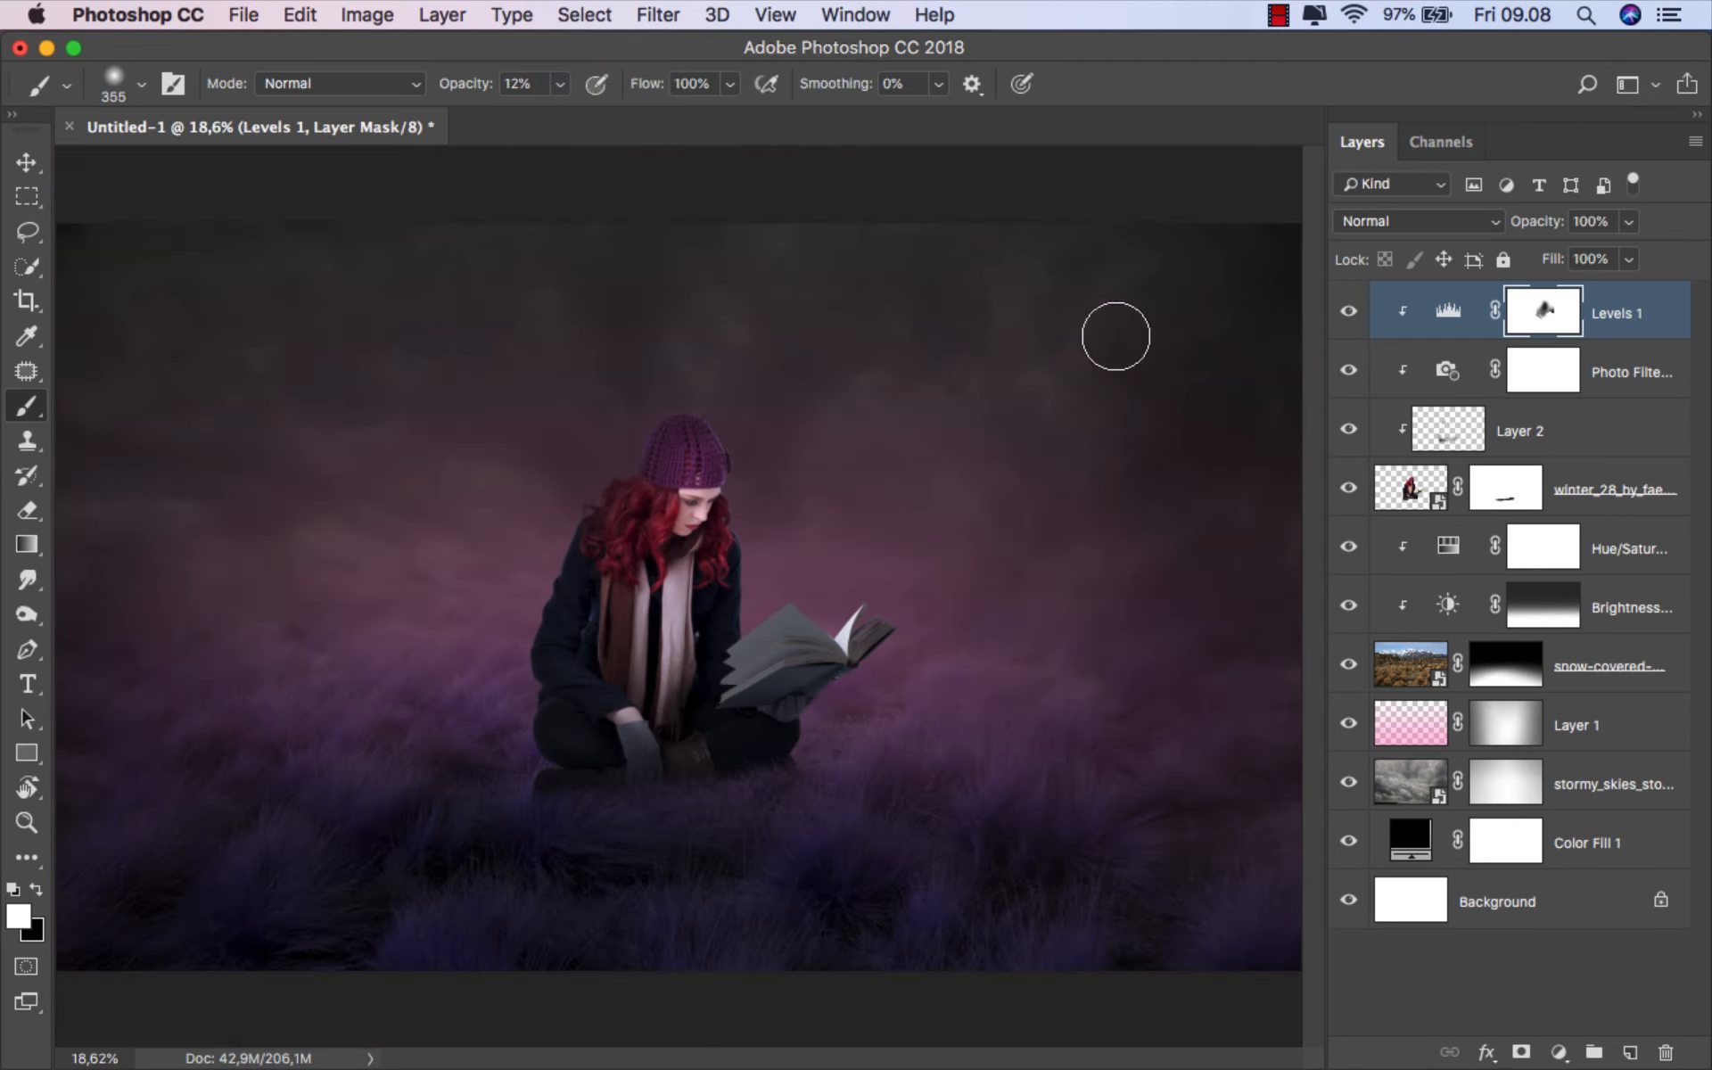
left_click(1349, 311)
left_click(1354, 311)
- Set the Levels adjustment's white output level to 131 and toggle its visibility to compare
left_click(1441, 317)
left_click_drag(1180, 768, 1211, 772)
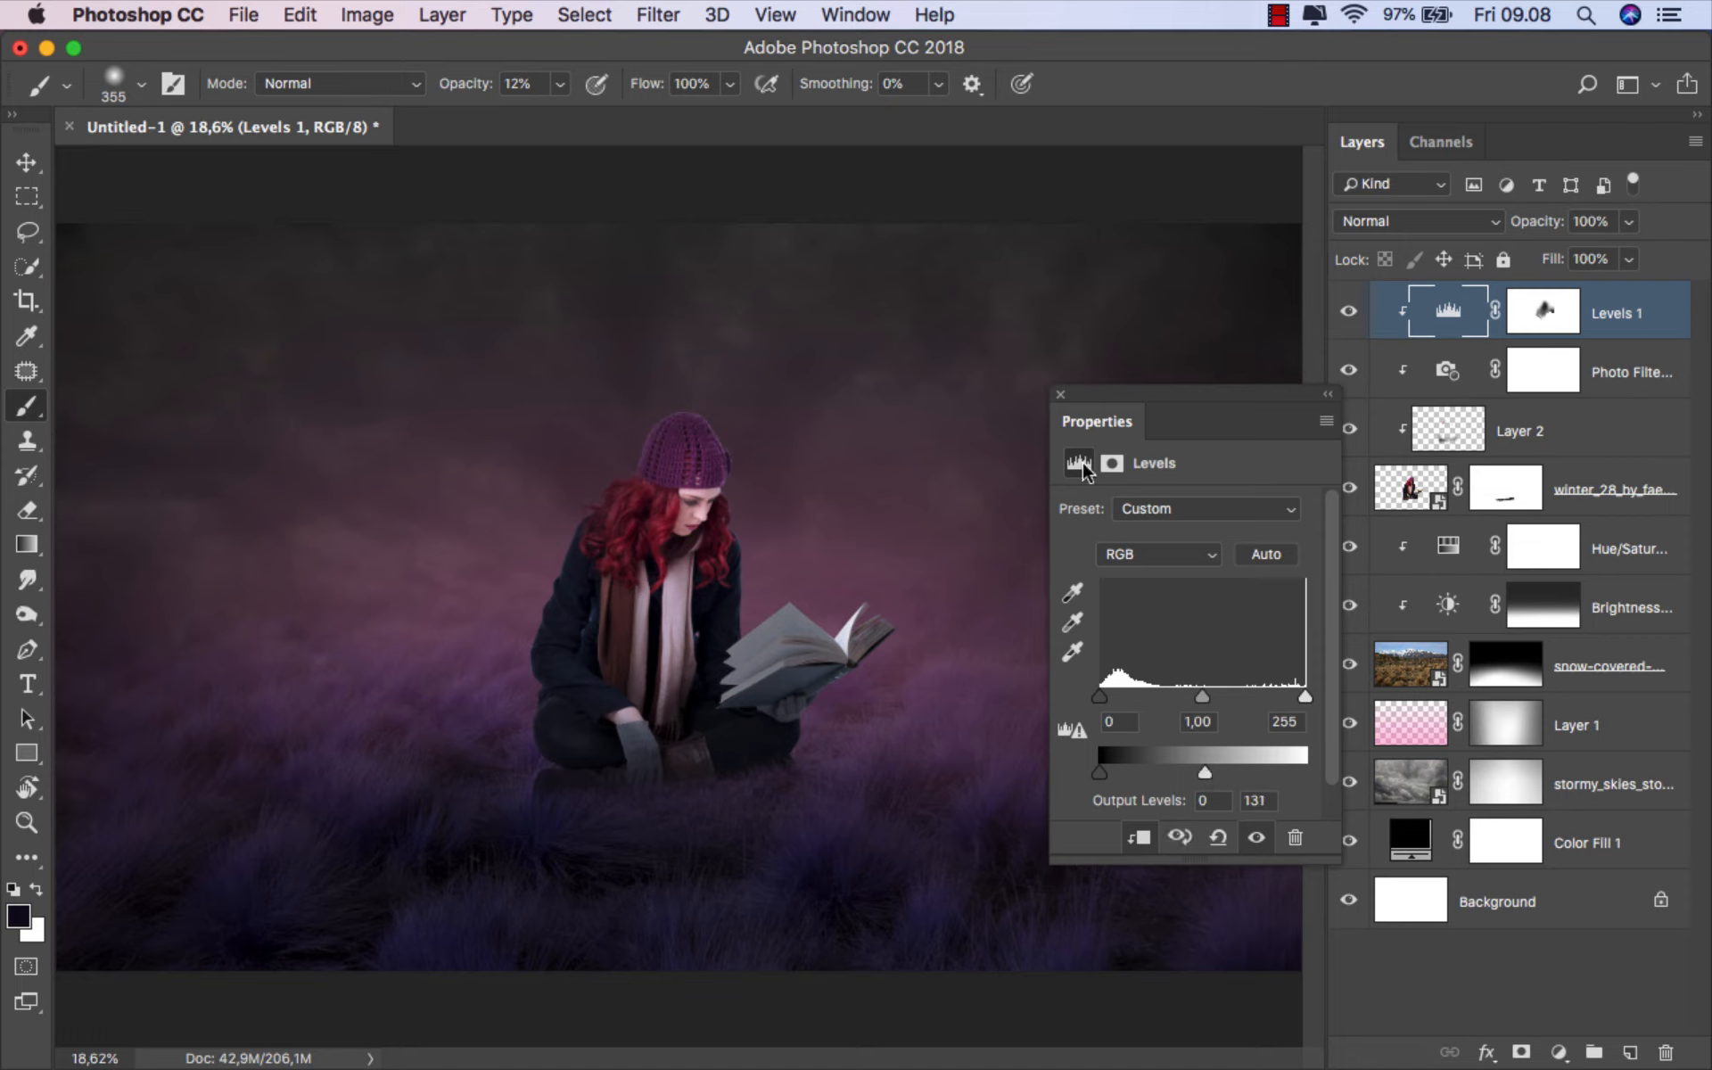
left_click(1061, 398)
left_click(1347, 312)
left_click(1347, 311)
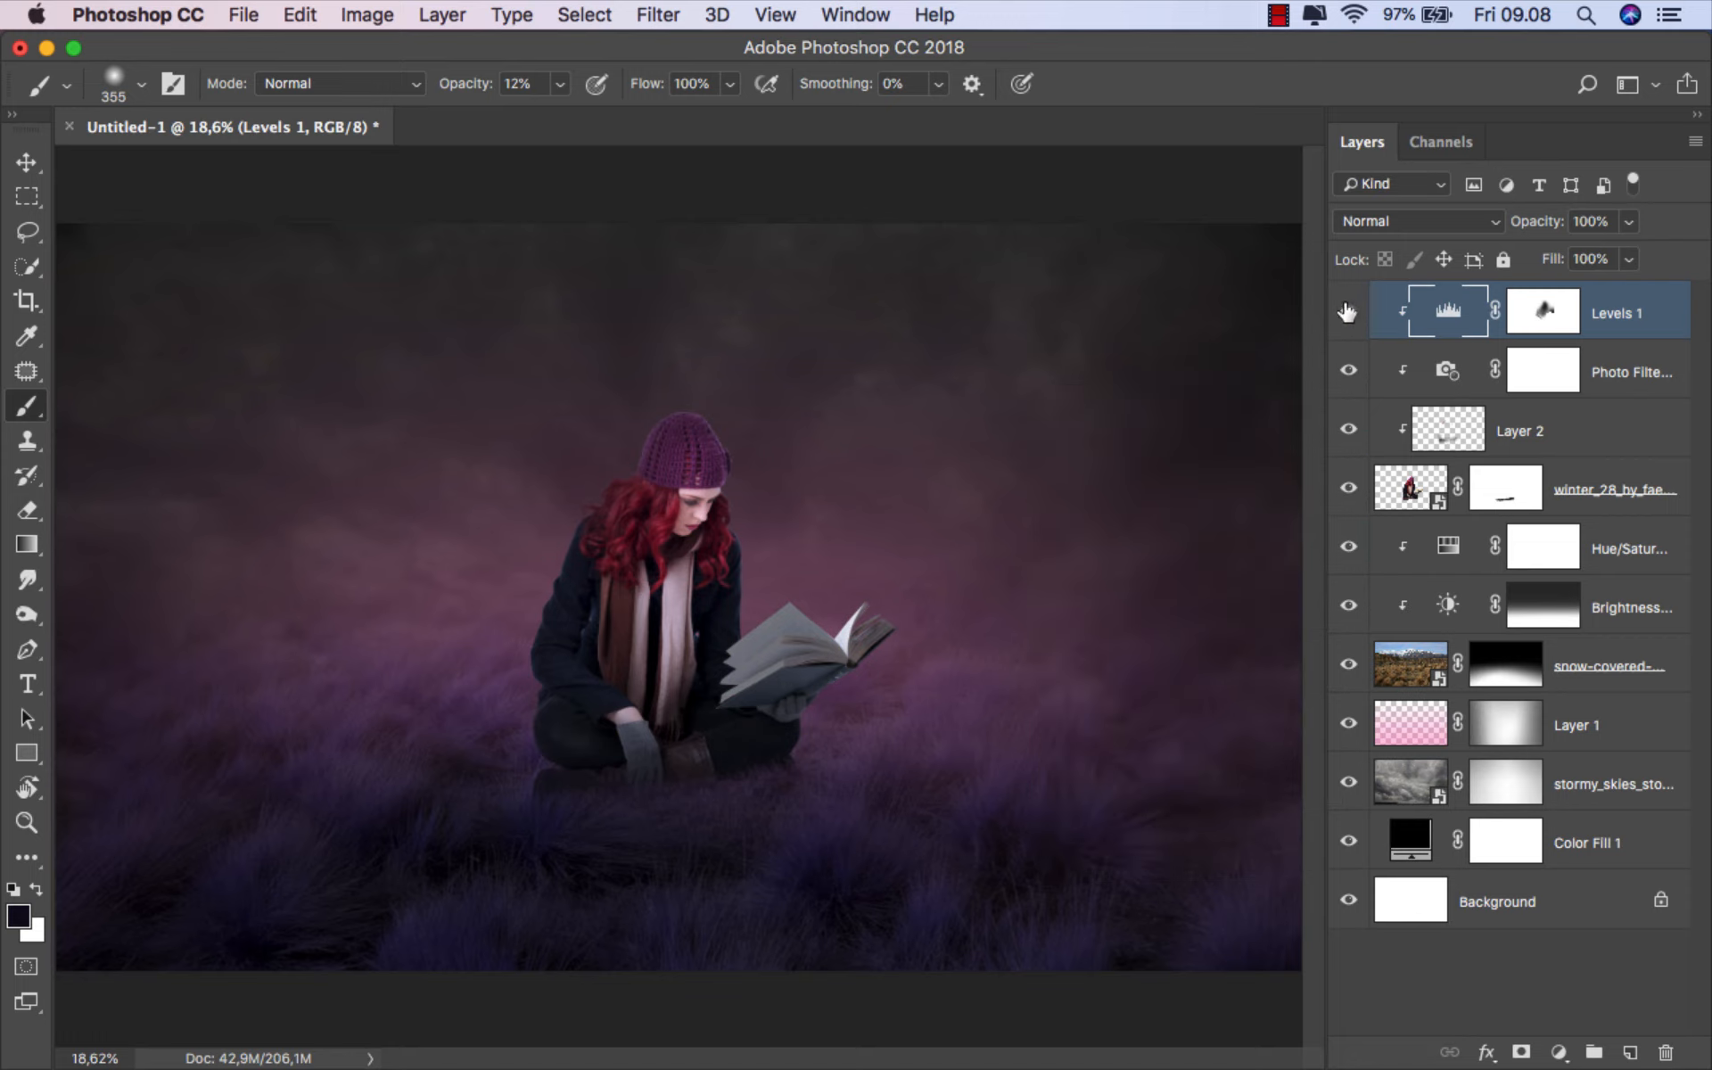
- Create a new layer clipped above the Levels adjustment and name it color
key("v")
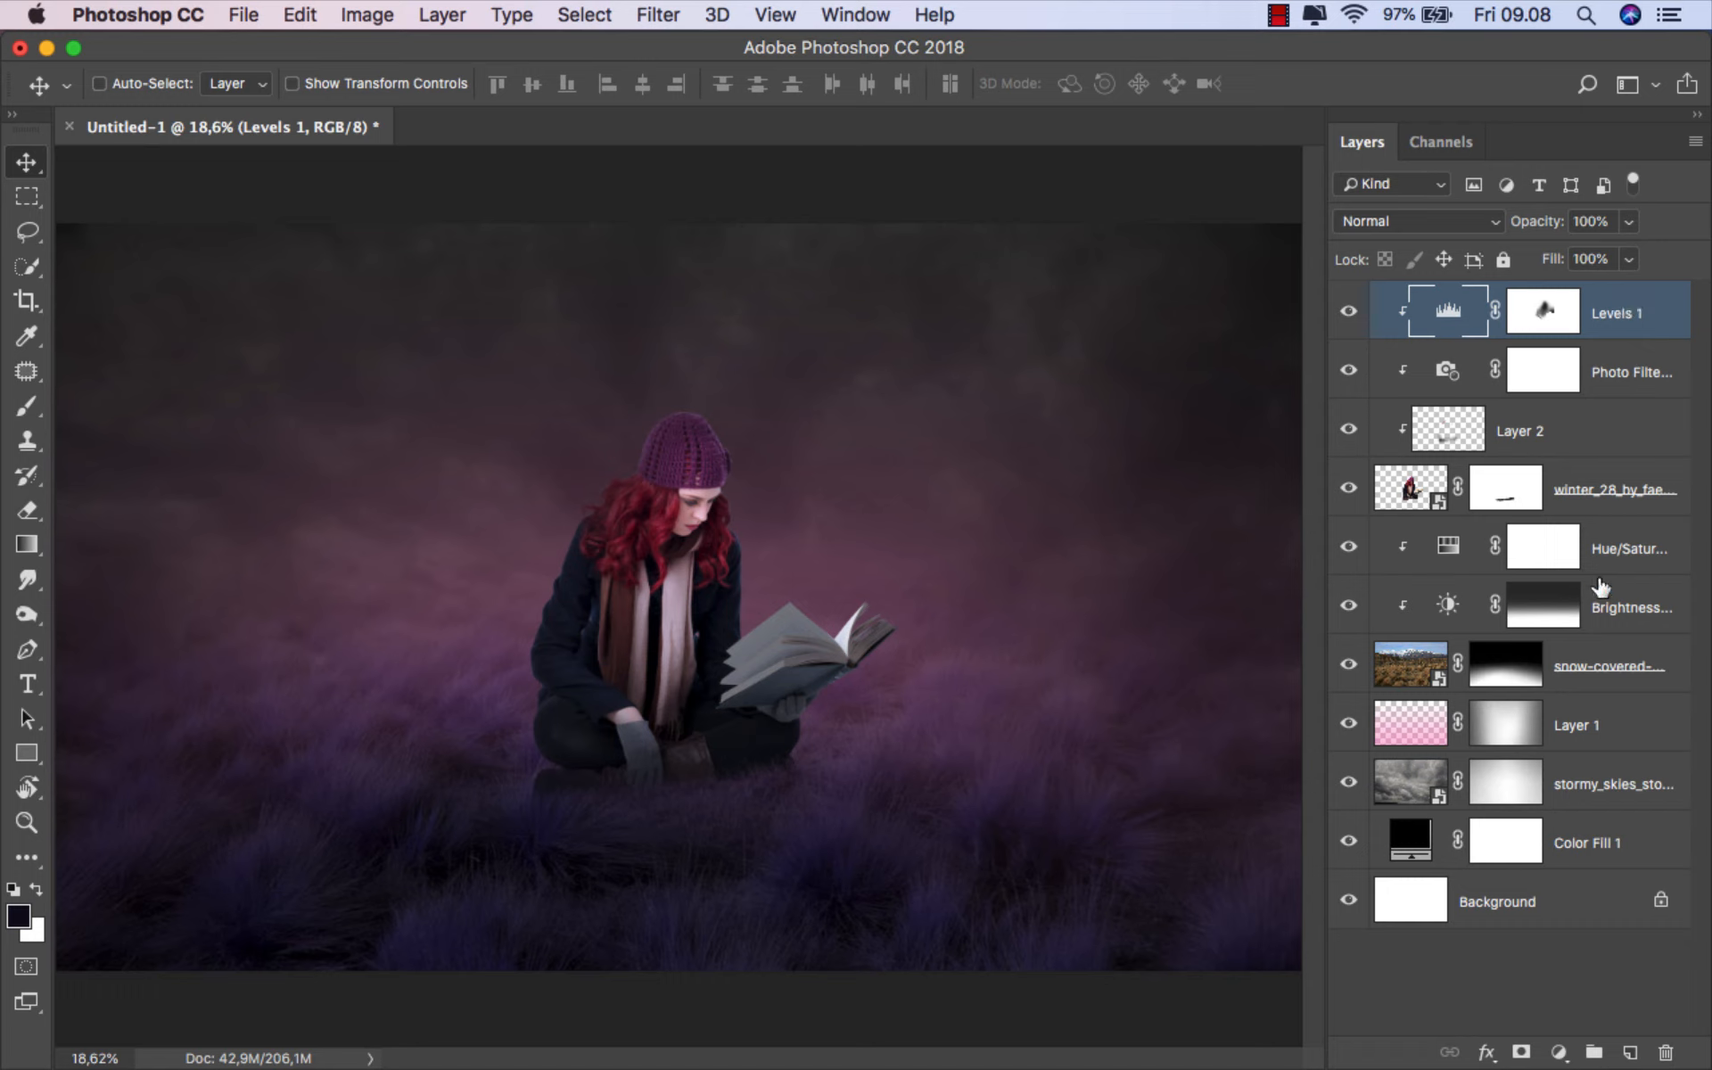
left_click(1633, 1038)
right_click(1545, 314)
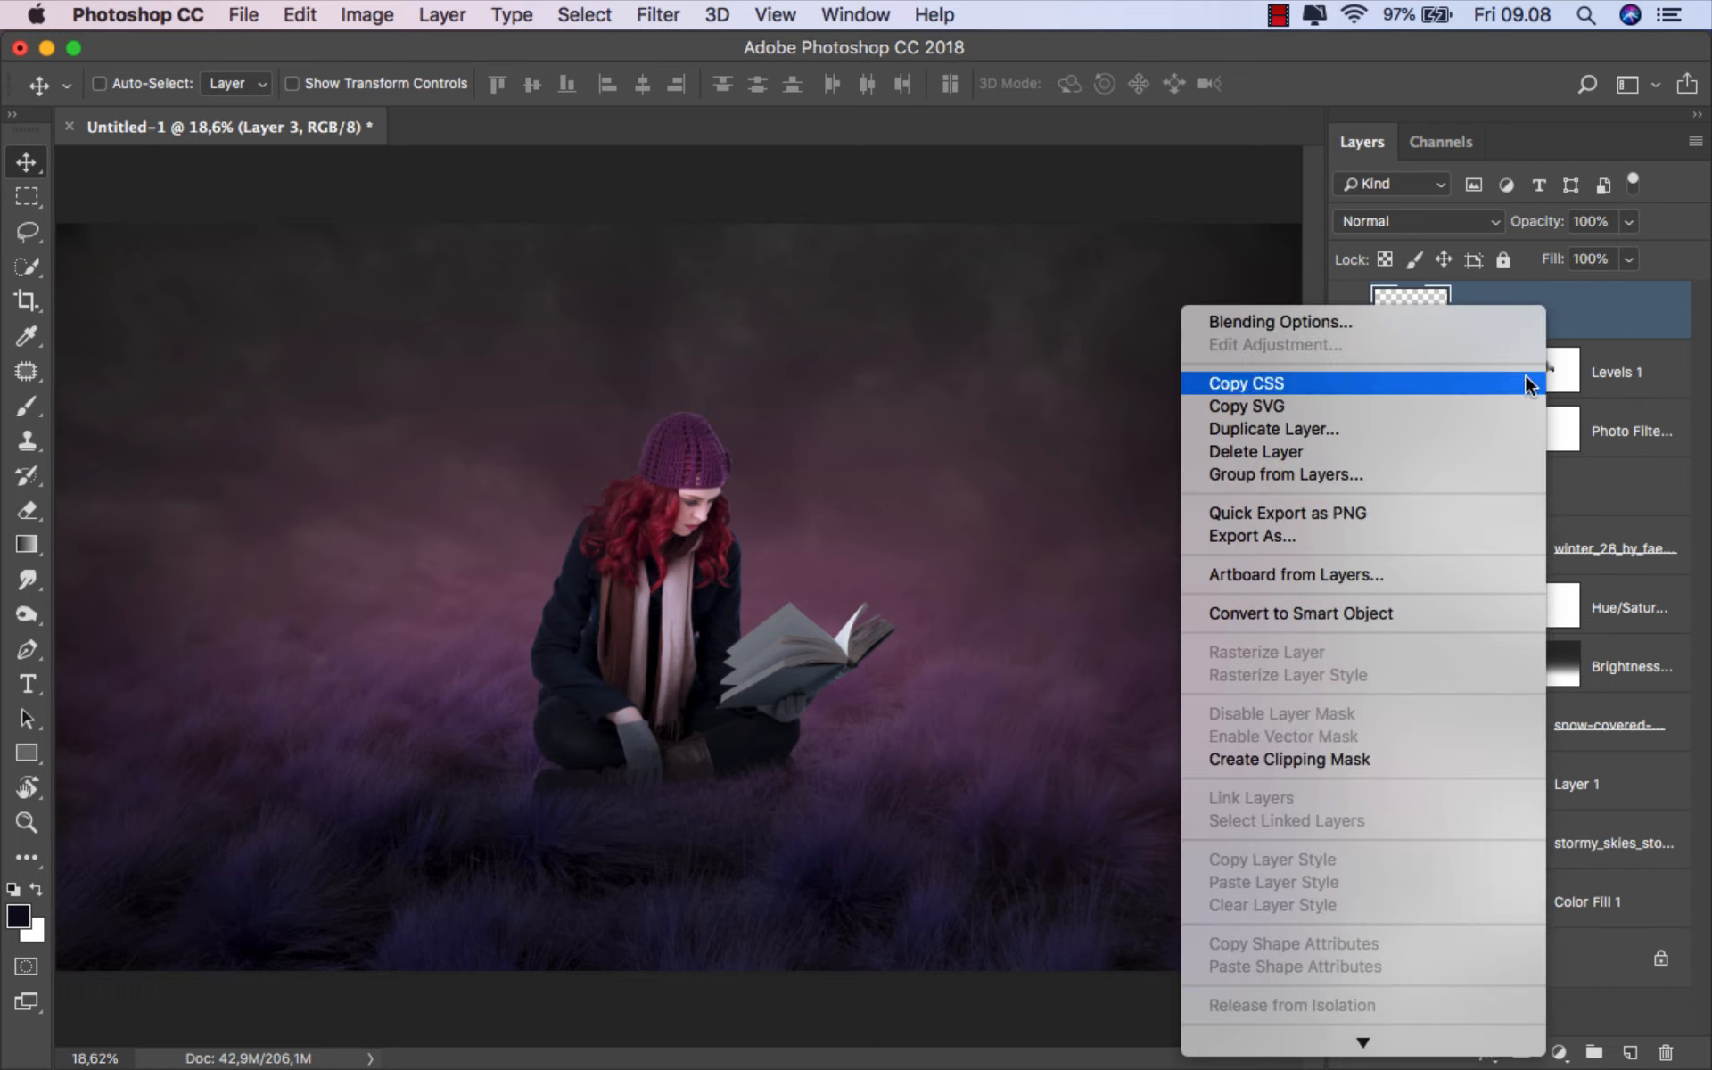
left_click(1353, 764)
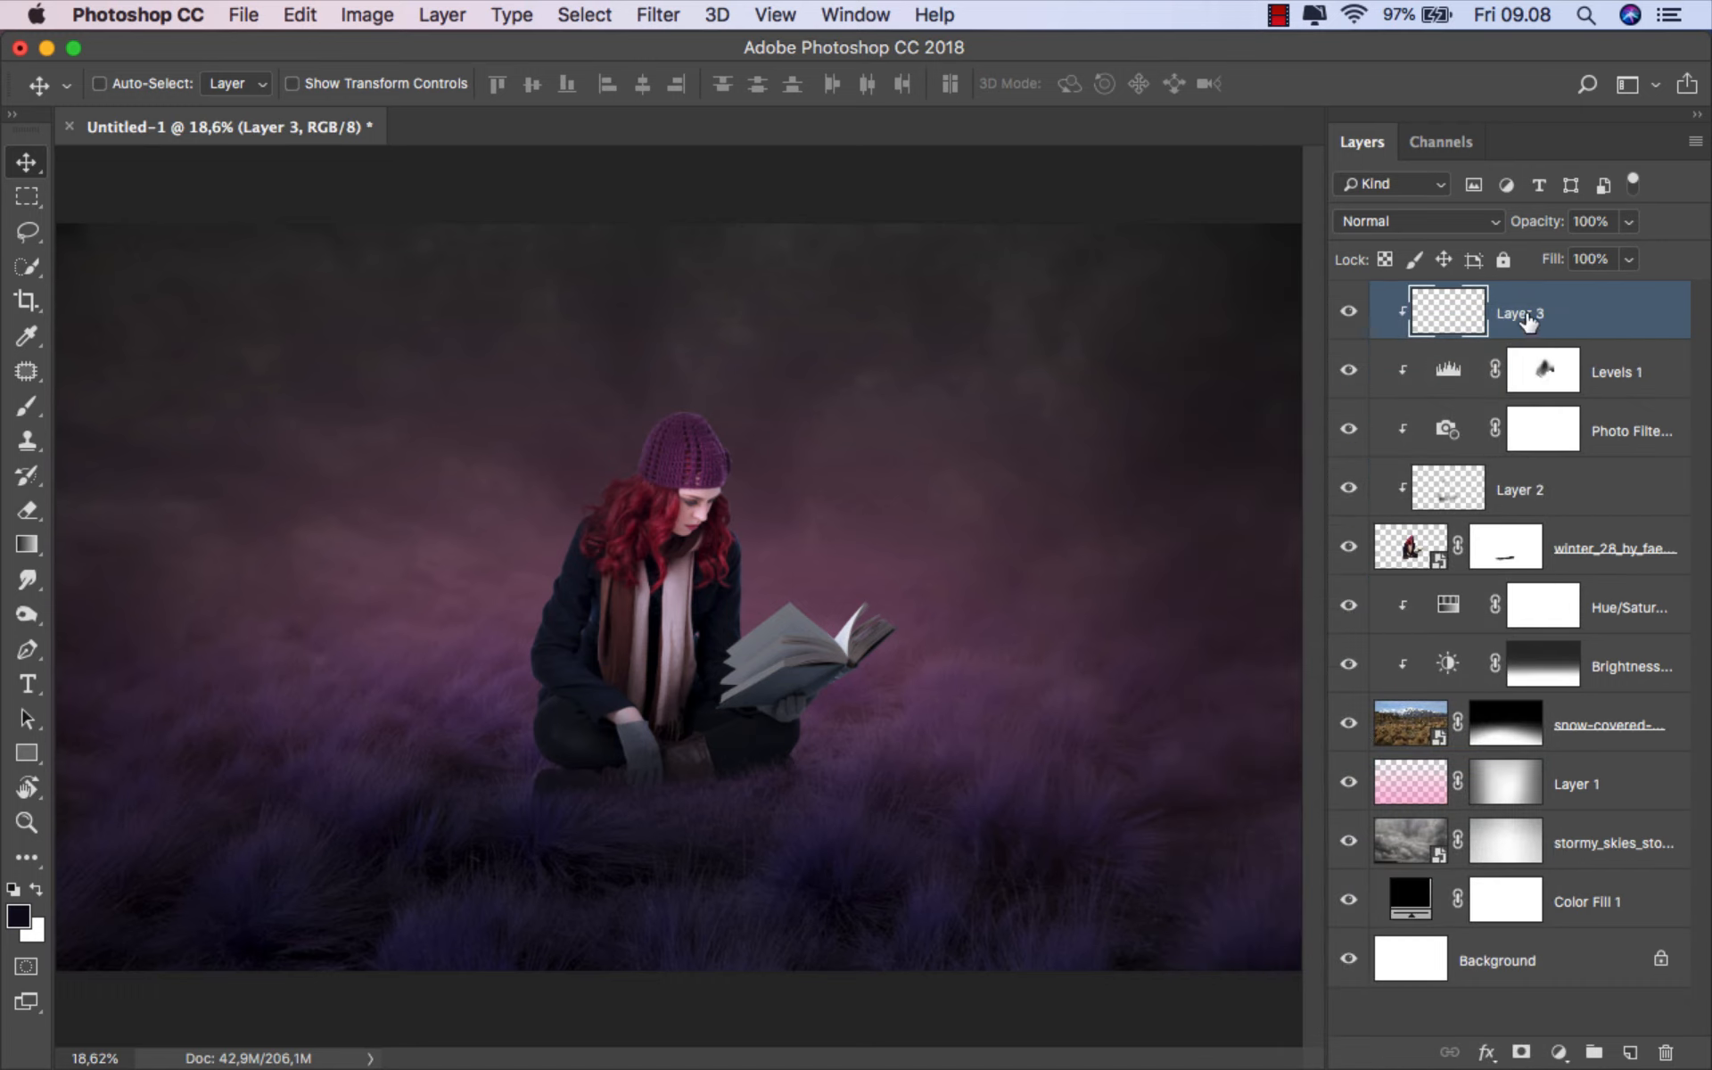
key("Return")
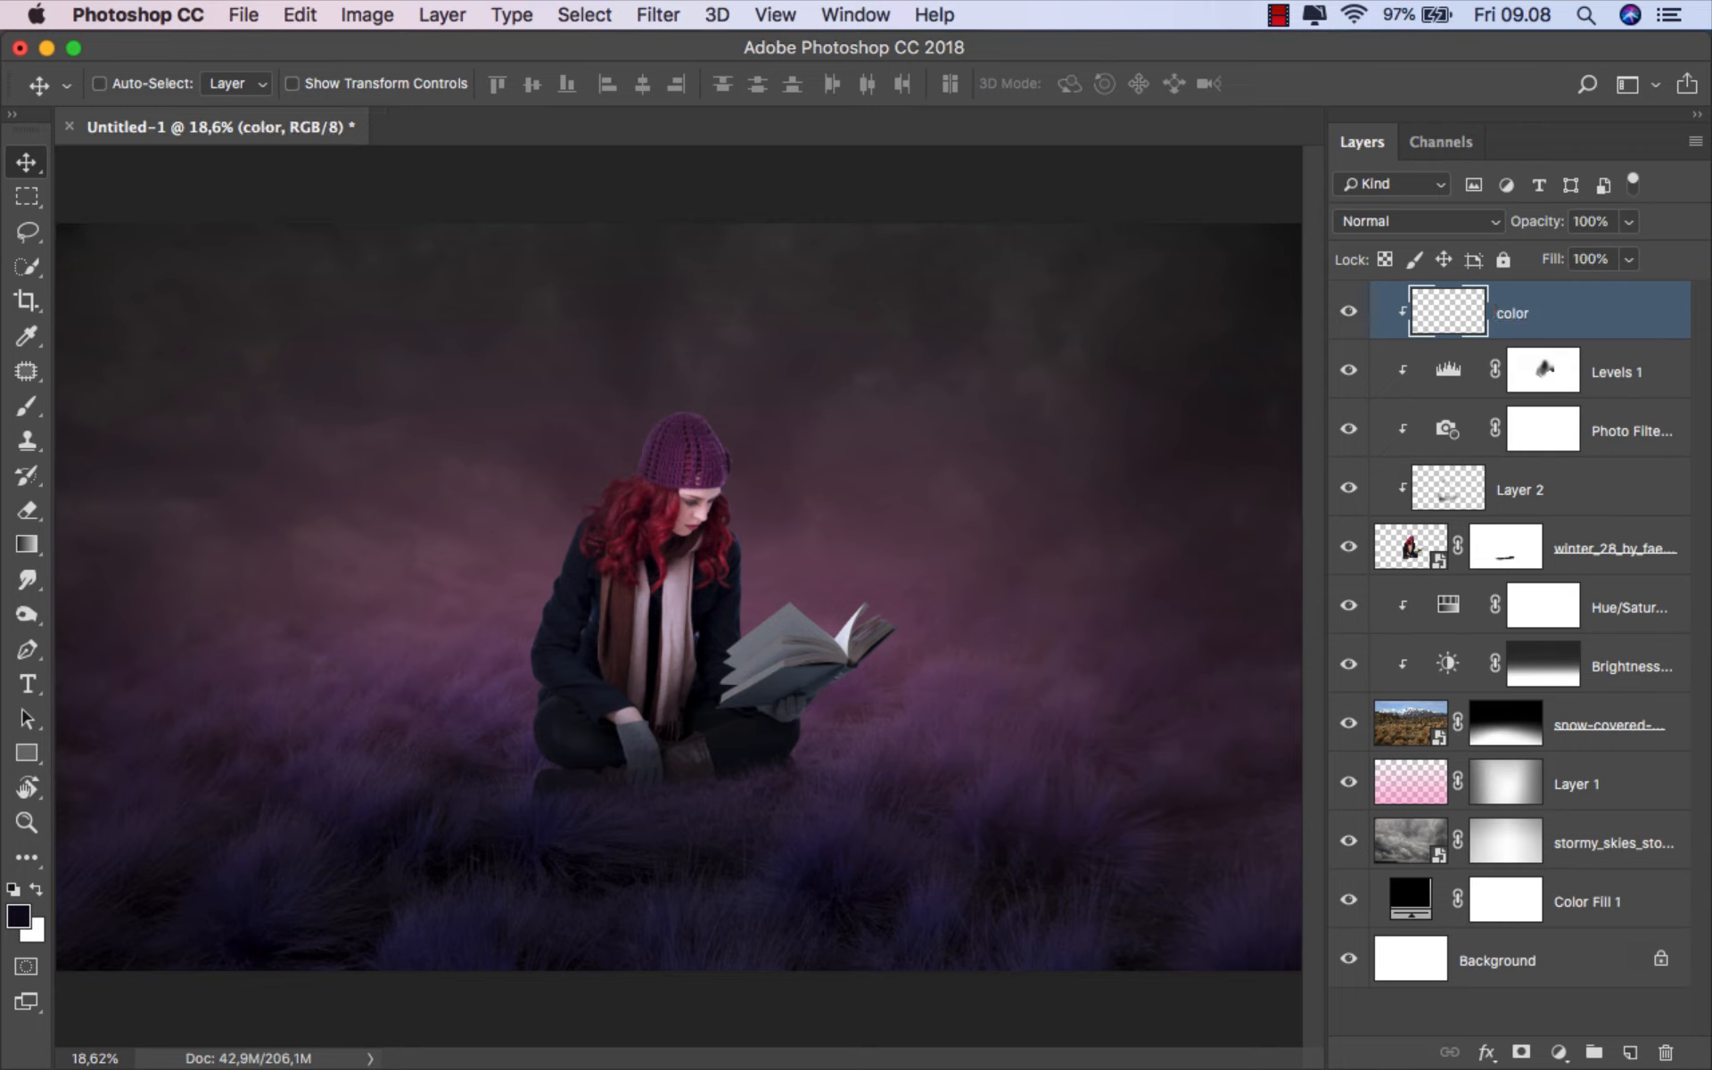
- Set the new layer's blend mode to Color and activate the Brush tool for work around the book
left_click(1438, 222)
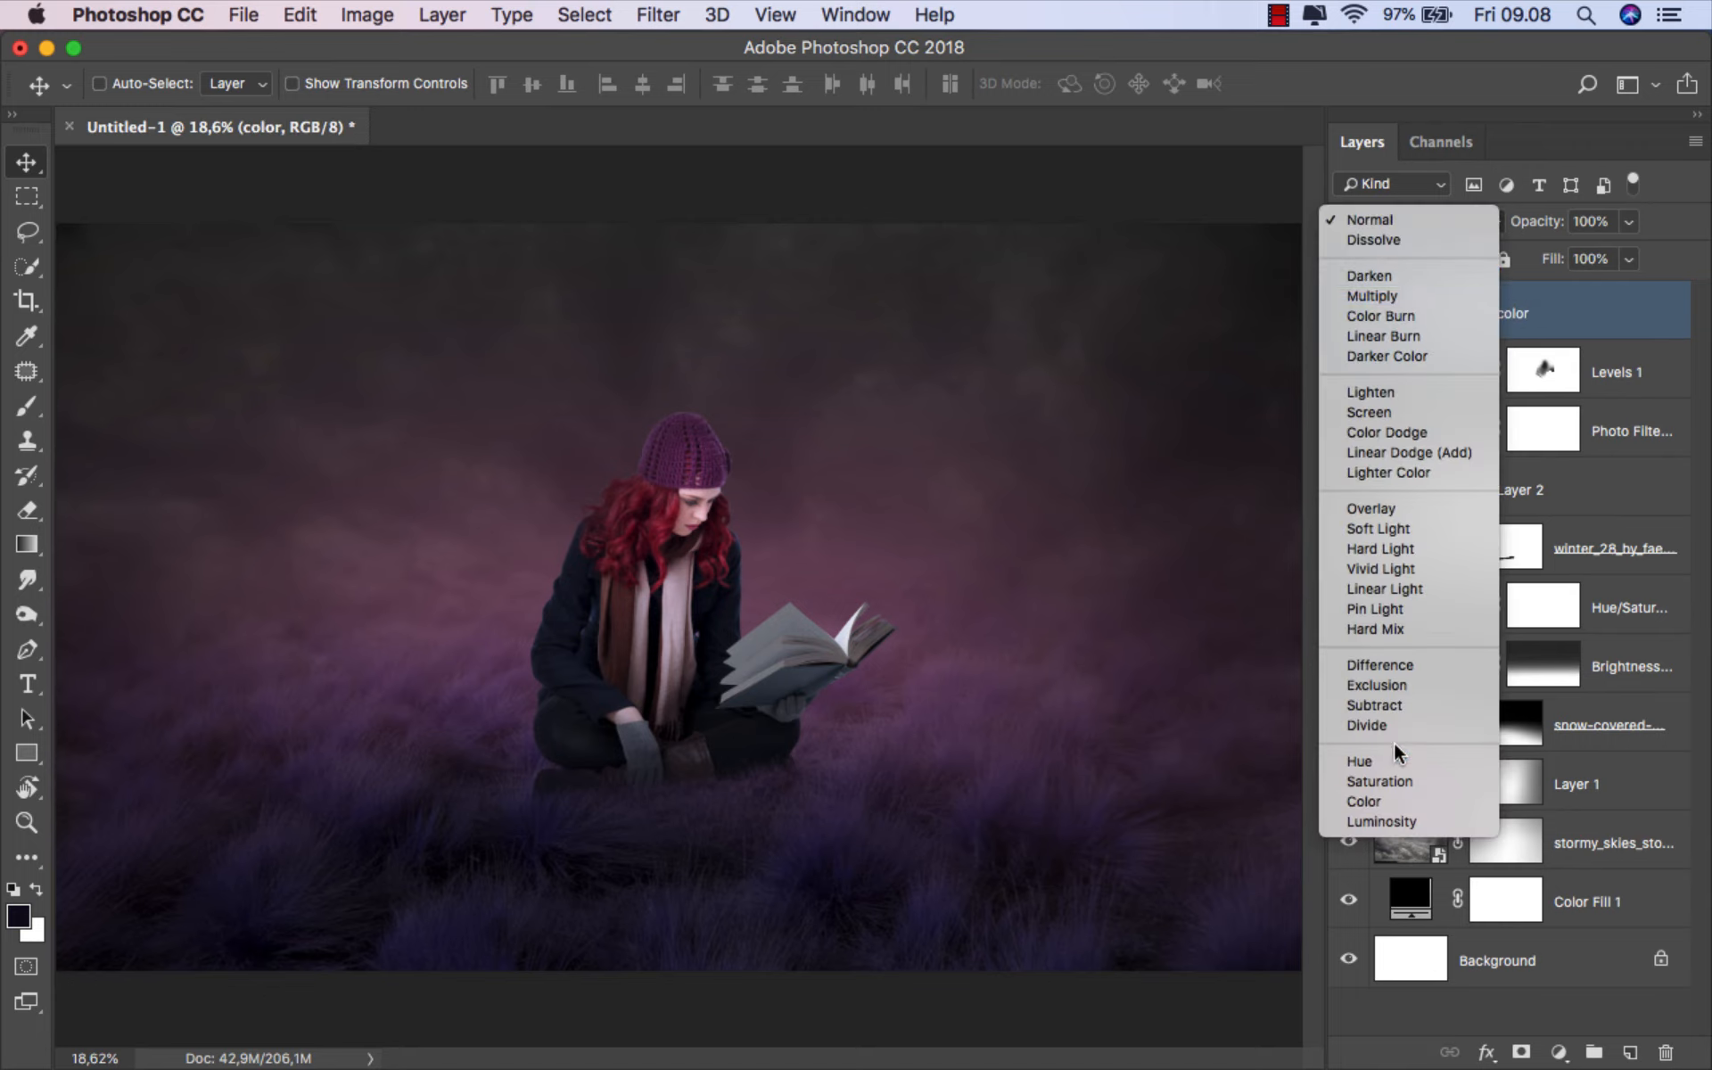
left_click(1394, 799)
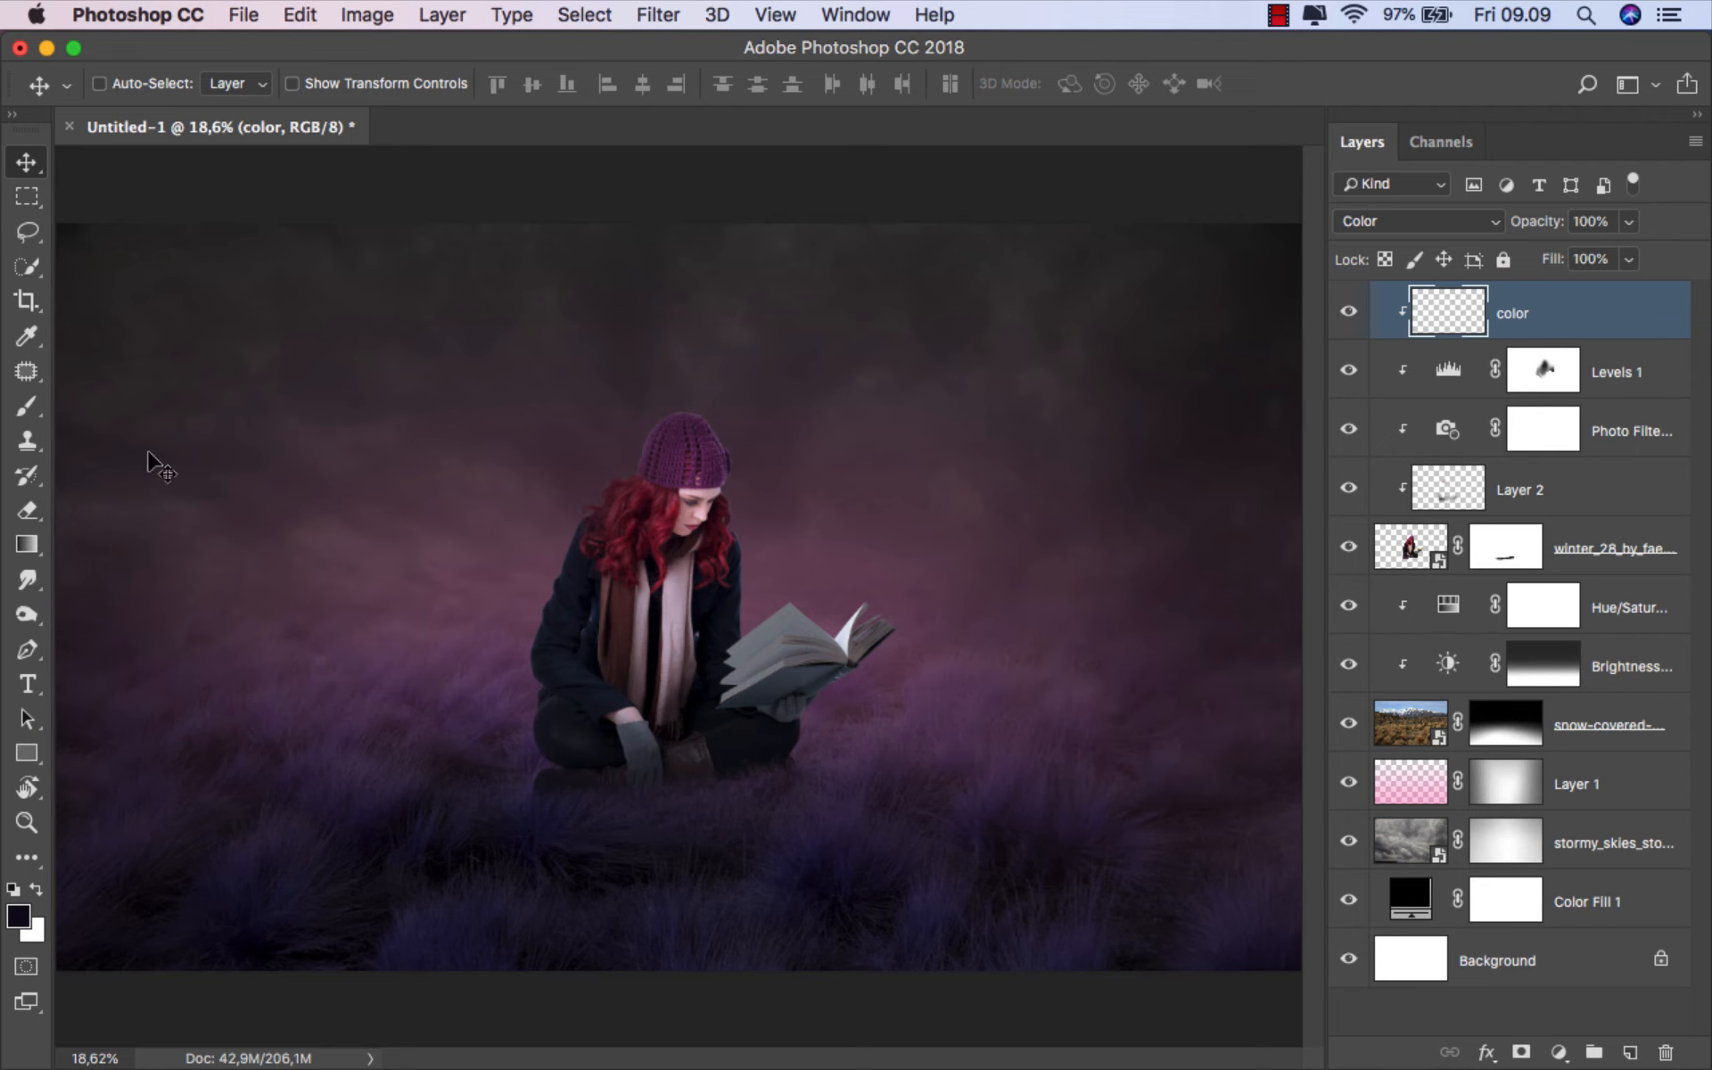
left_click(35, 412)
scroll(911, 660, "up", 4)
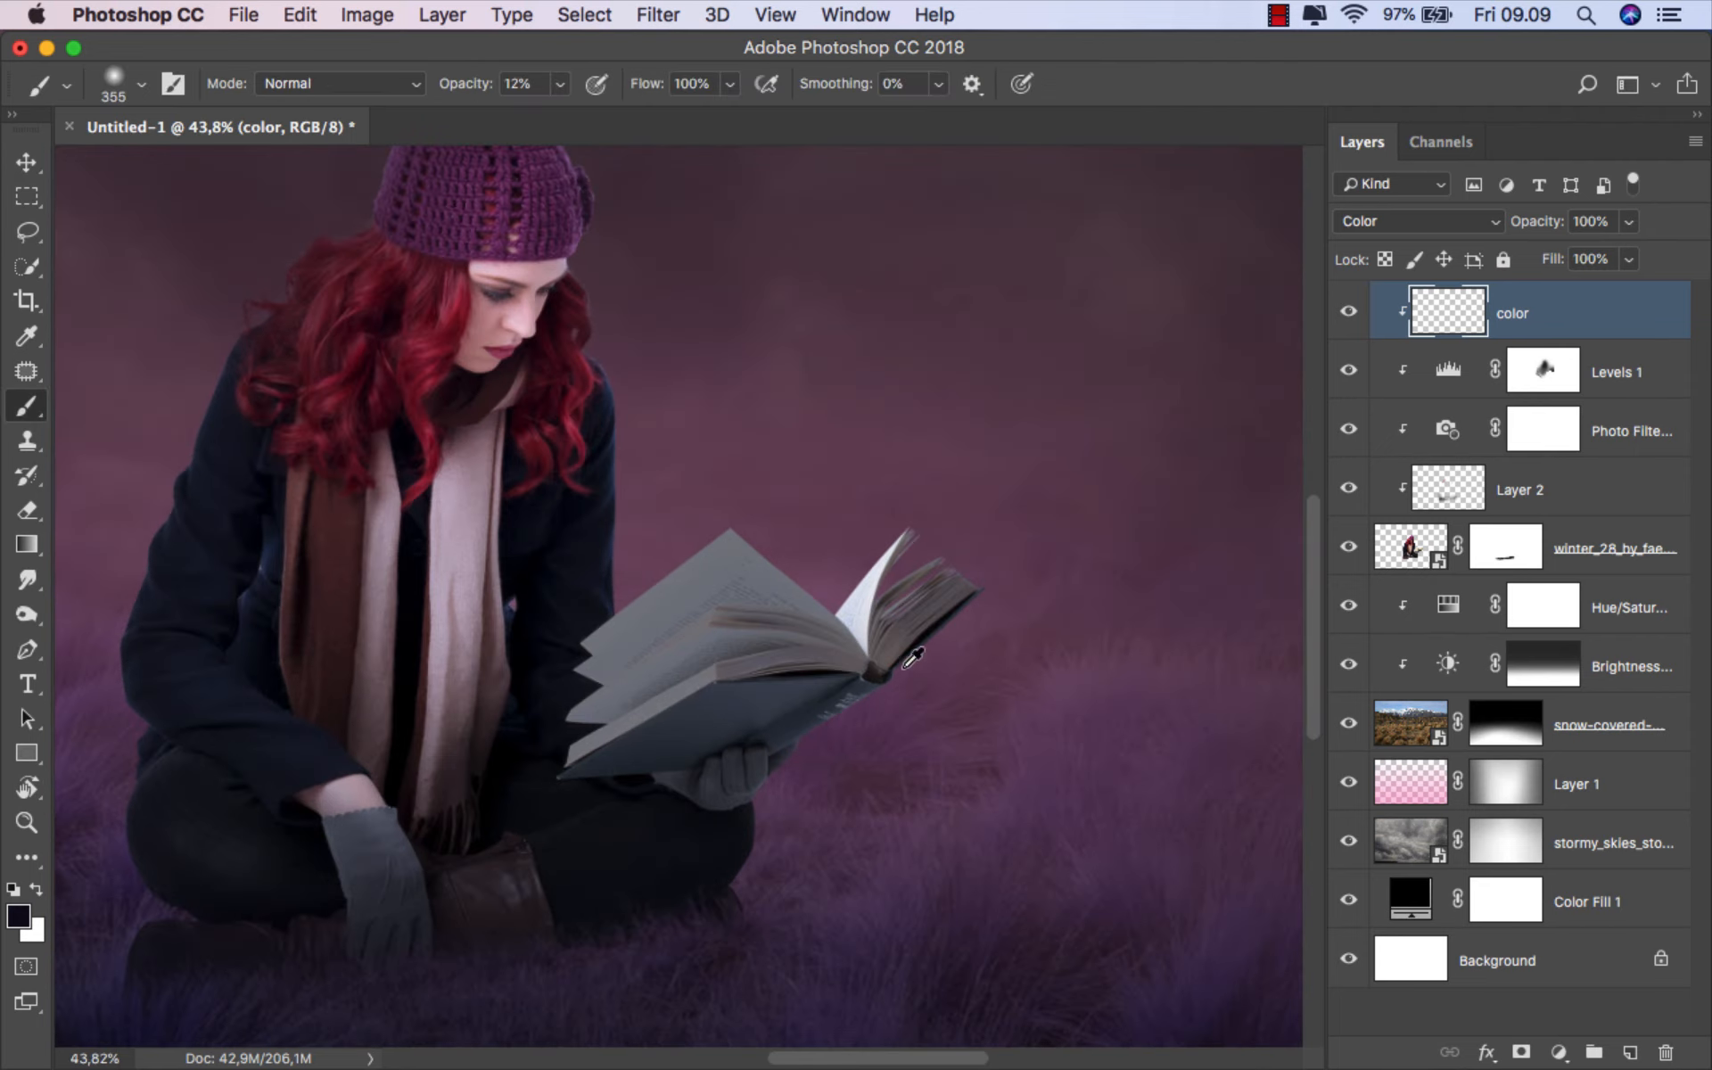
- Sample the pinkish purple from the background and paint it over the book's pages and cover on the color layer at 12% brush opacity
left_click(947, 479, "alt")
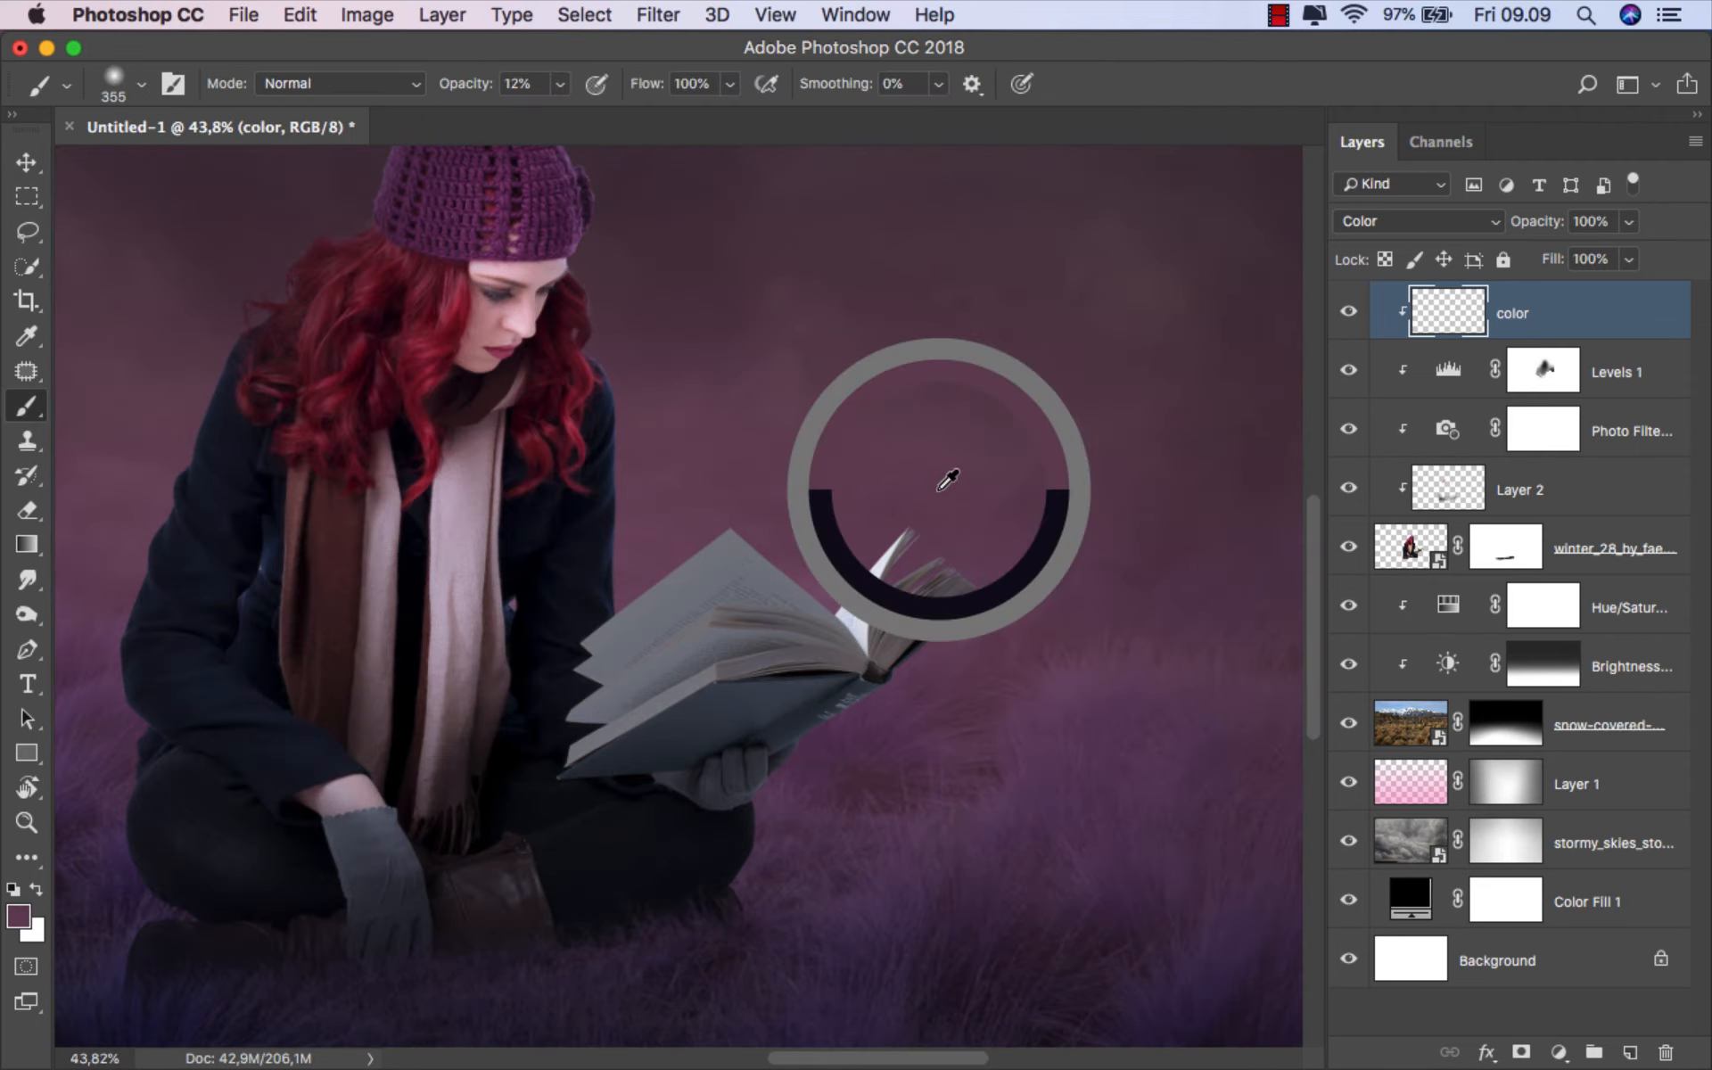
scroll(948, 478, "up", 2)
mouse_move(898, 610)
left_mouse_down()
mouse_move(839, 674)
mouse_move(649, 749)
mouse_move(526, 827)
mouse_move(490, 812)
mouse_move(513, 716)
mouse_move(781, 483)
left_mouse_up()
mouse_move(848, 561)
left_mouse_down()
mouse_move(910, 479)
mouse_move(995, 464)
mouse_move(968, 500)
left_mouse_up()
mouse_move(773, 709)
left_mouse_down()
mouse_move(716, 729)
mouse_move(592, 726)
mouse_move(575, 544)
mouse_move(650, 458)
mouse_move(794, 480)
left_mouse_up()
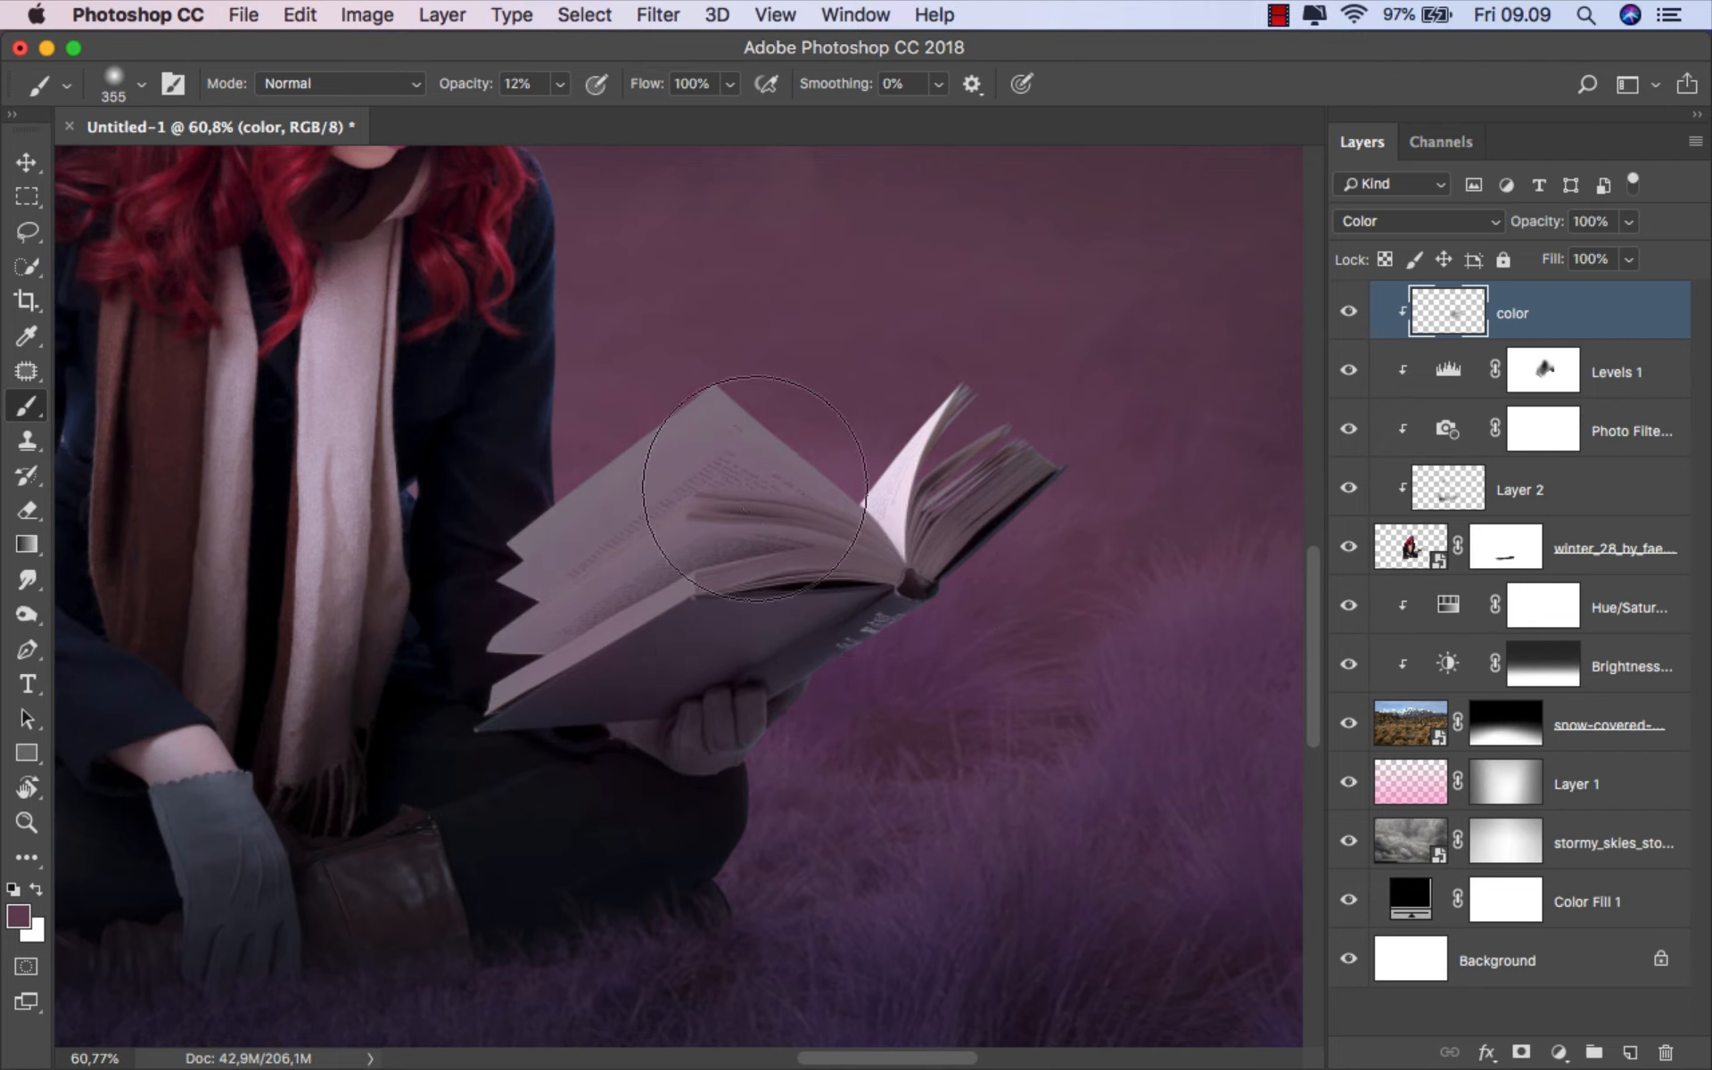
- Sample a darker purple from the grass and tint the gloved hand, legs and scarf with a 405 px brush, undoing the last stroke
scroll(794, 479, "down", 4)
scroll(848, 708, "up", 2)
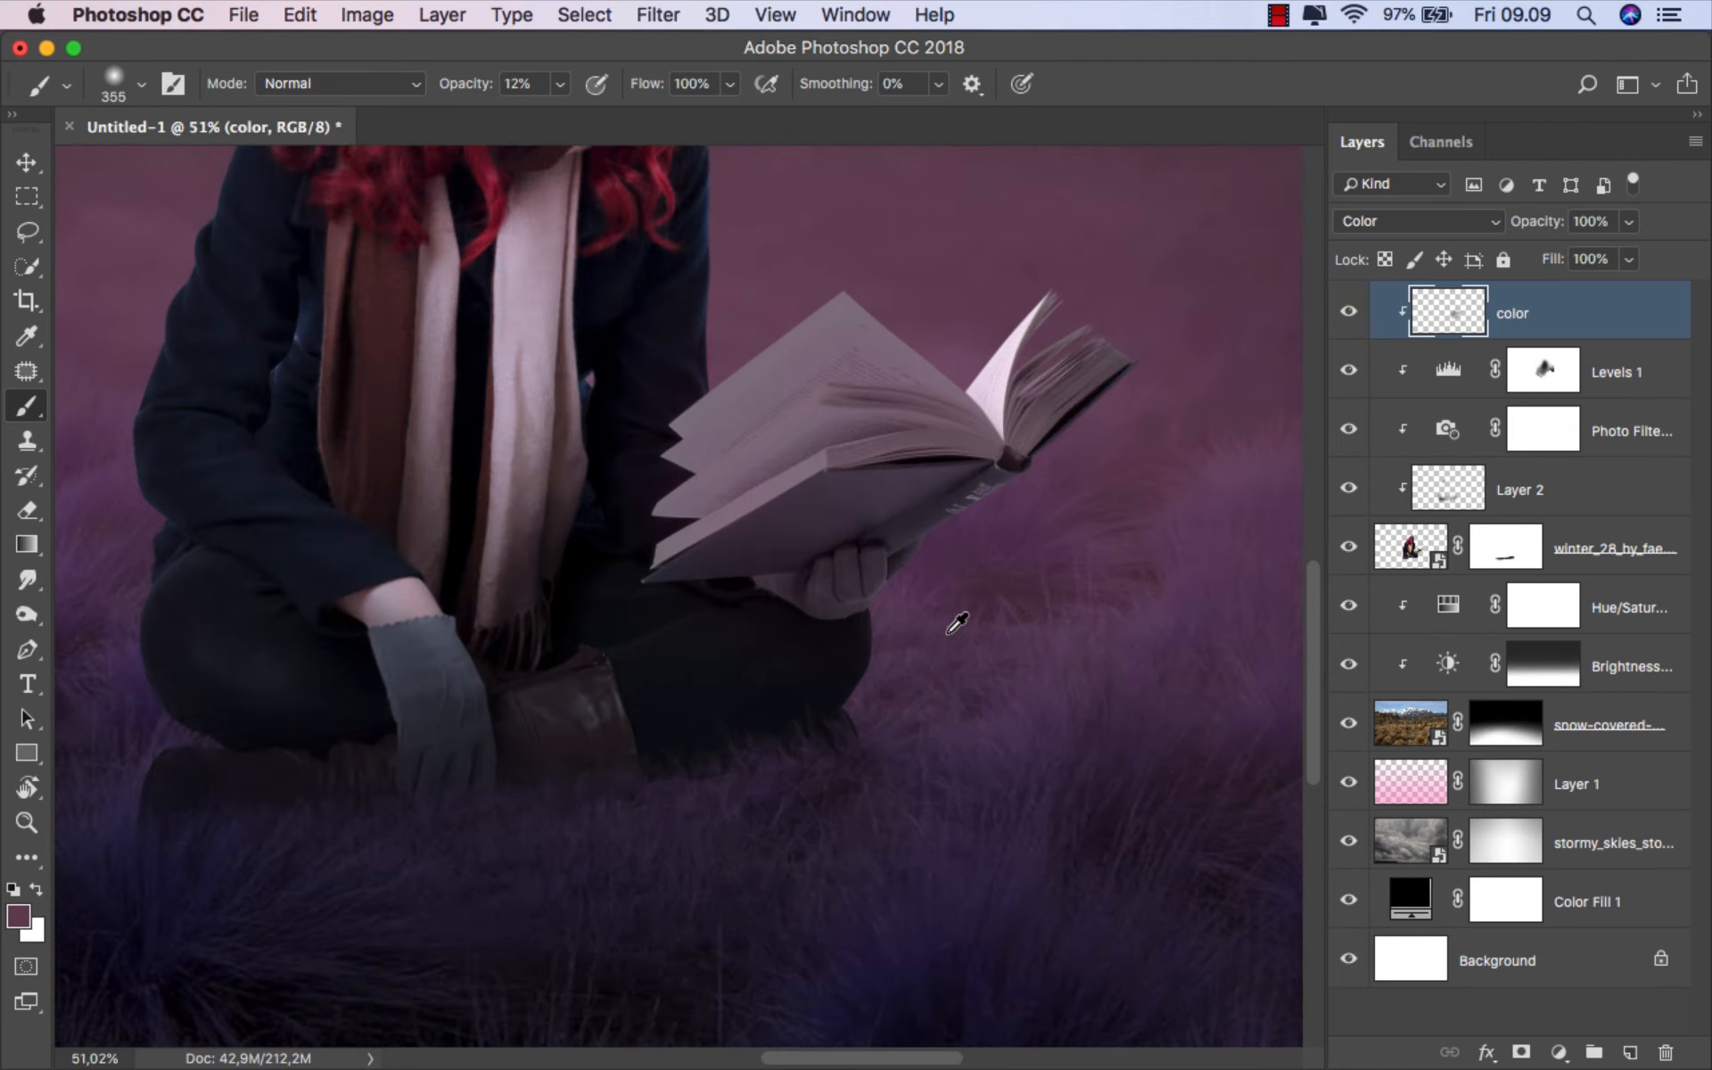
left_click(954, 606, "alt")
key("bracketright")
mouse_move(412, 676)
left_mouse_down()
mouse_move(399, 723)
mouse_move(493, 732)
mouse_move(530, 708)
mouse_move(472, 751)
mouse_move(394, 741)
left_mouse_up()
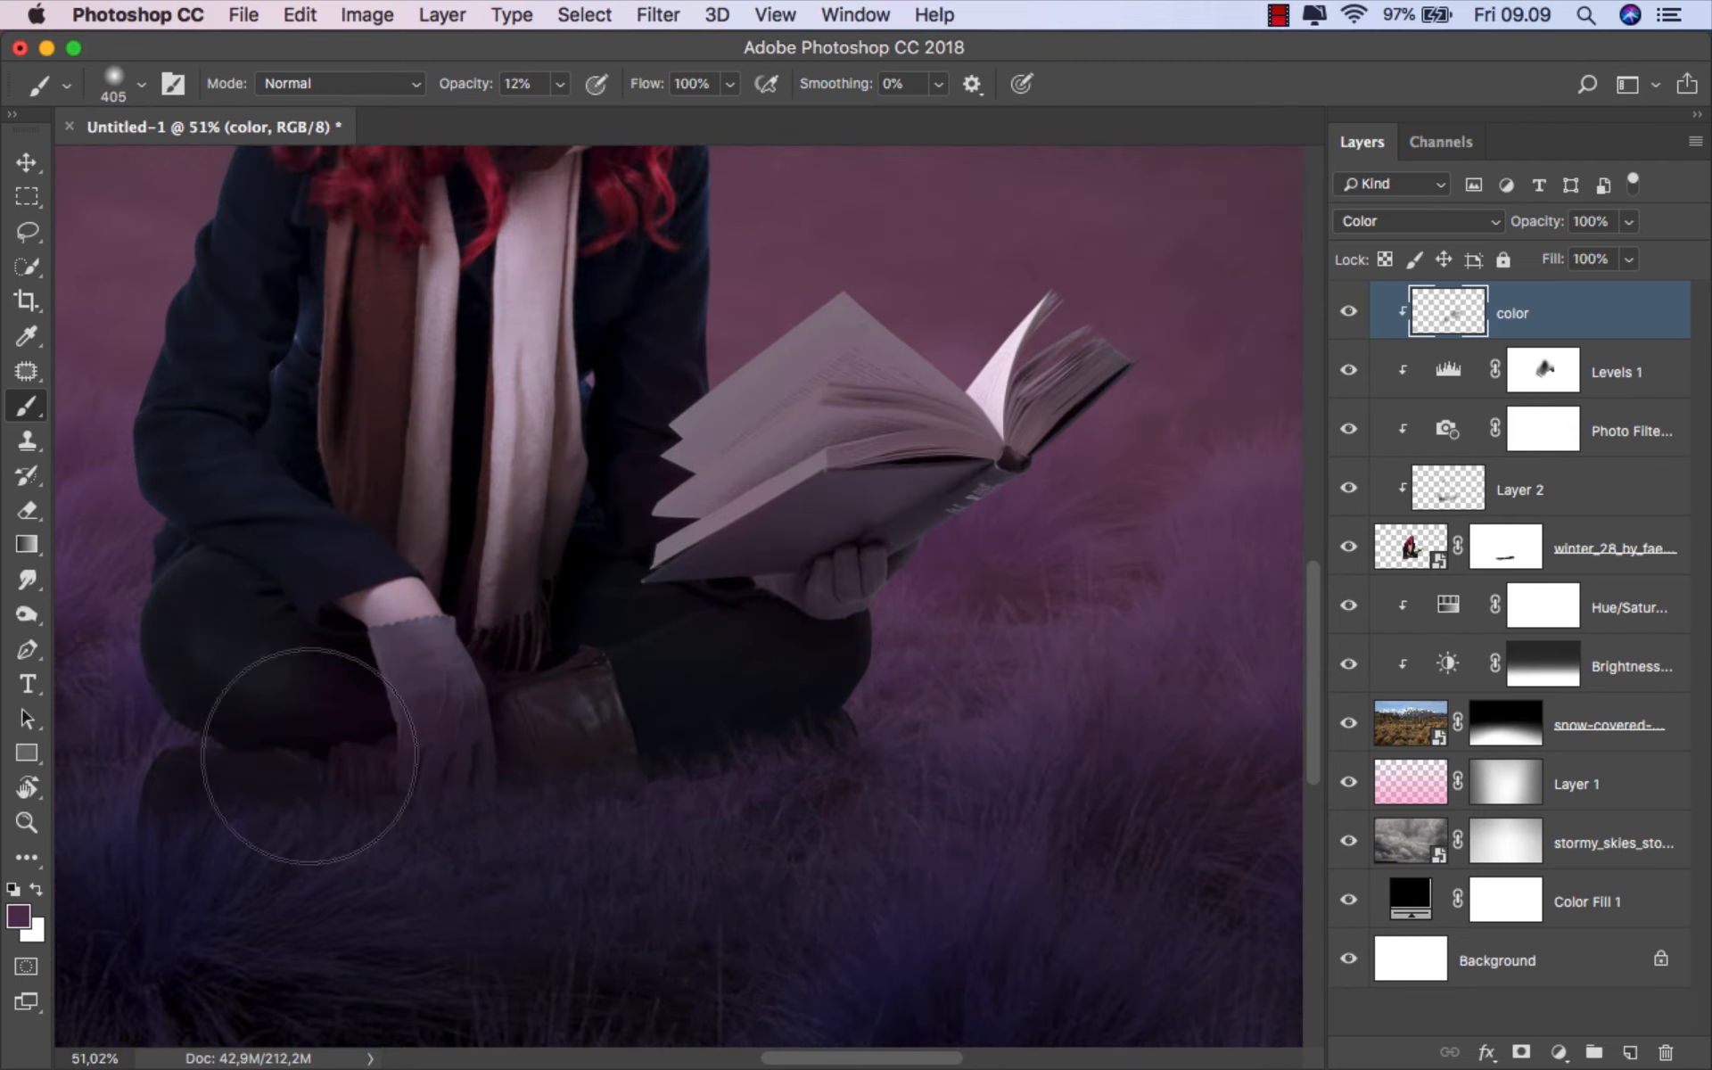
left_click_drag(603, 439, 659, 695)
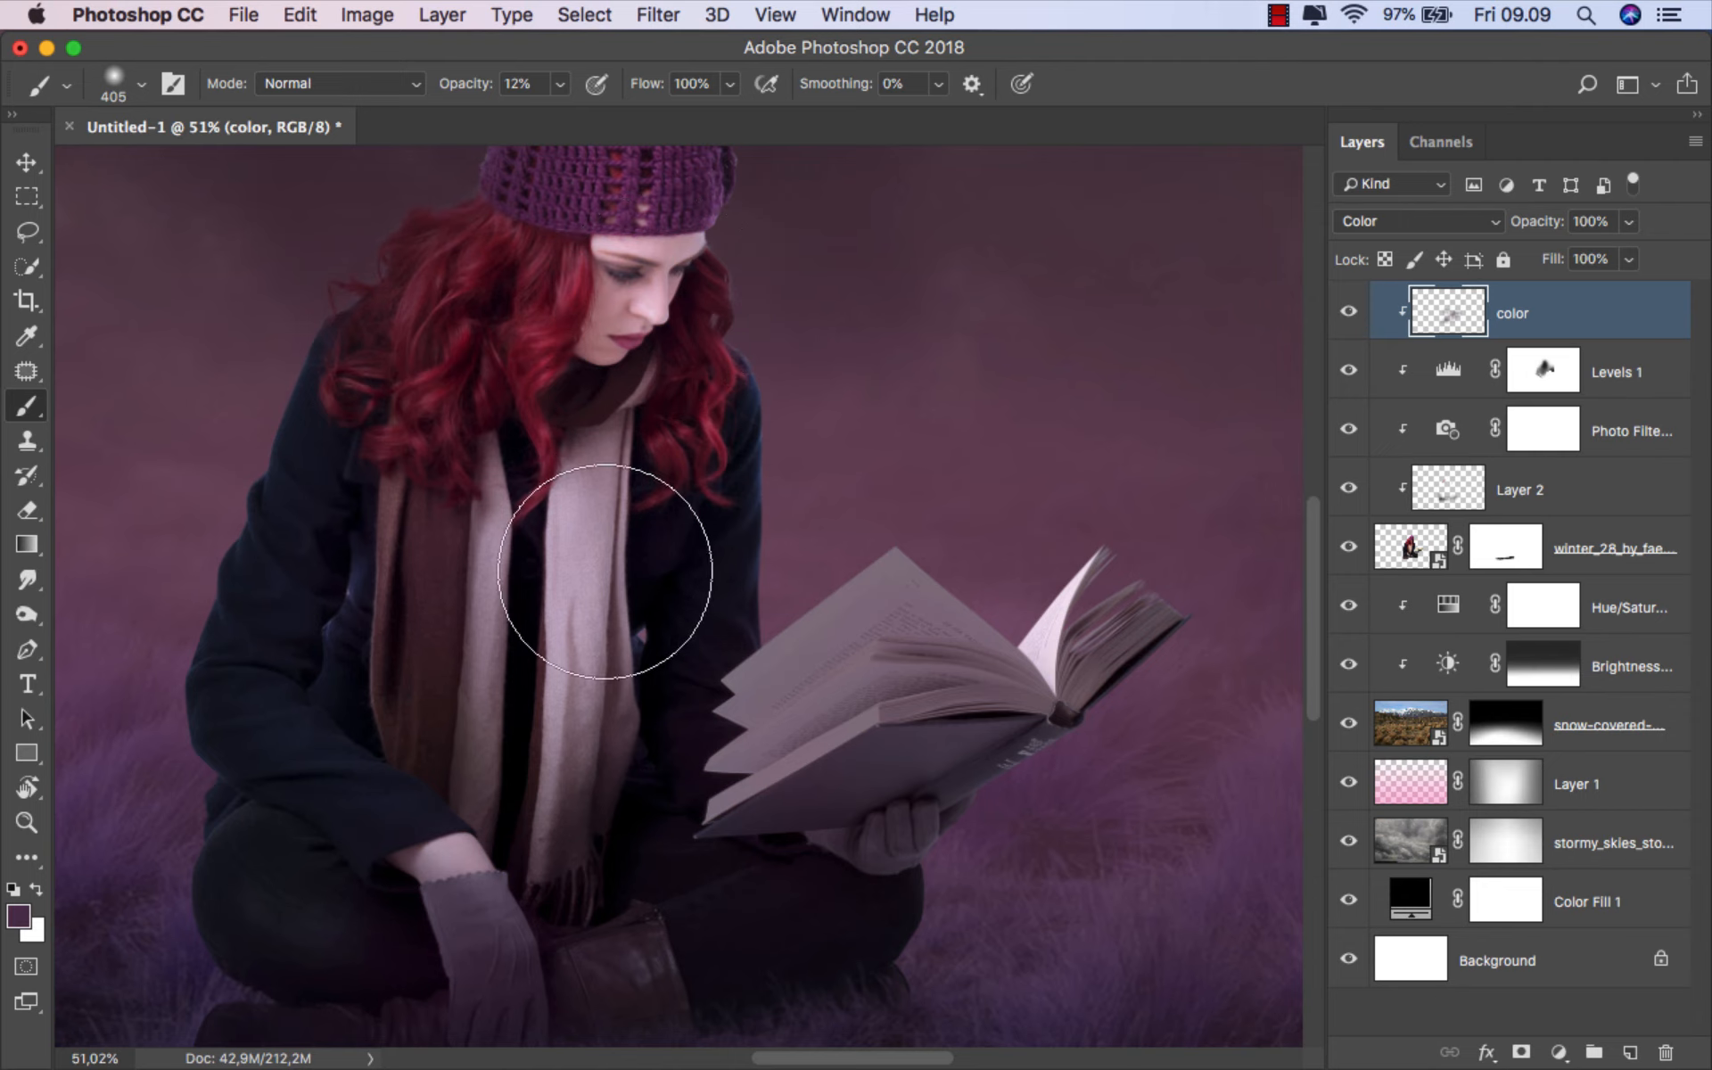
scroll(789, 695, "down", 1)
key("super+z")
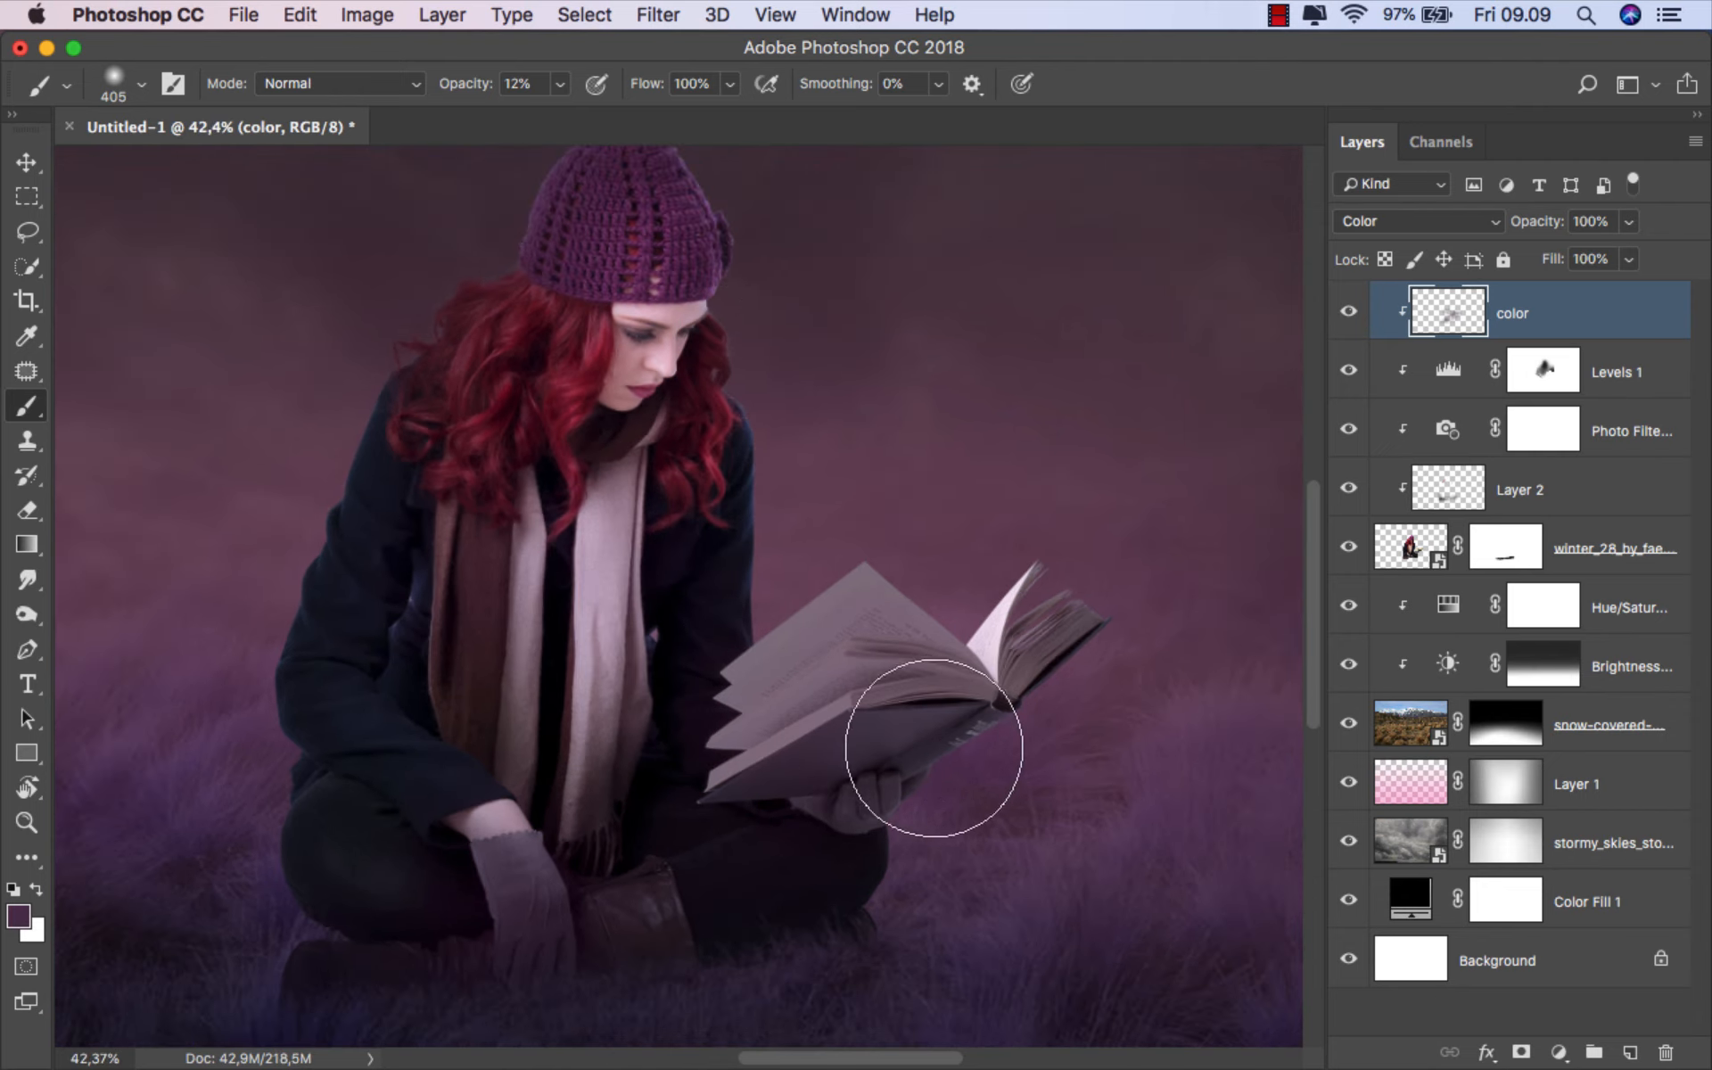
scroll(1007, 638, "down", 3)
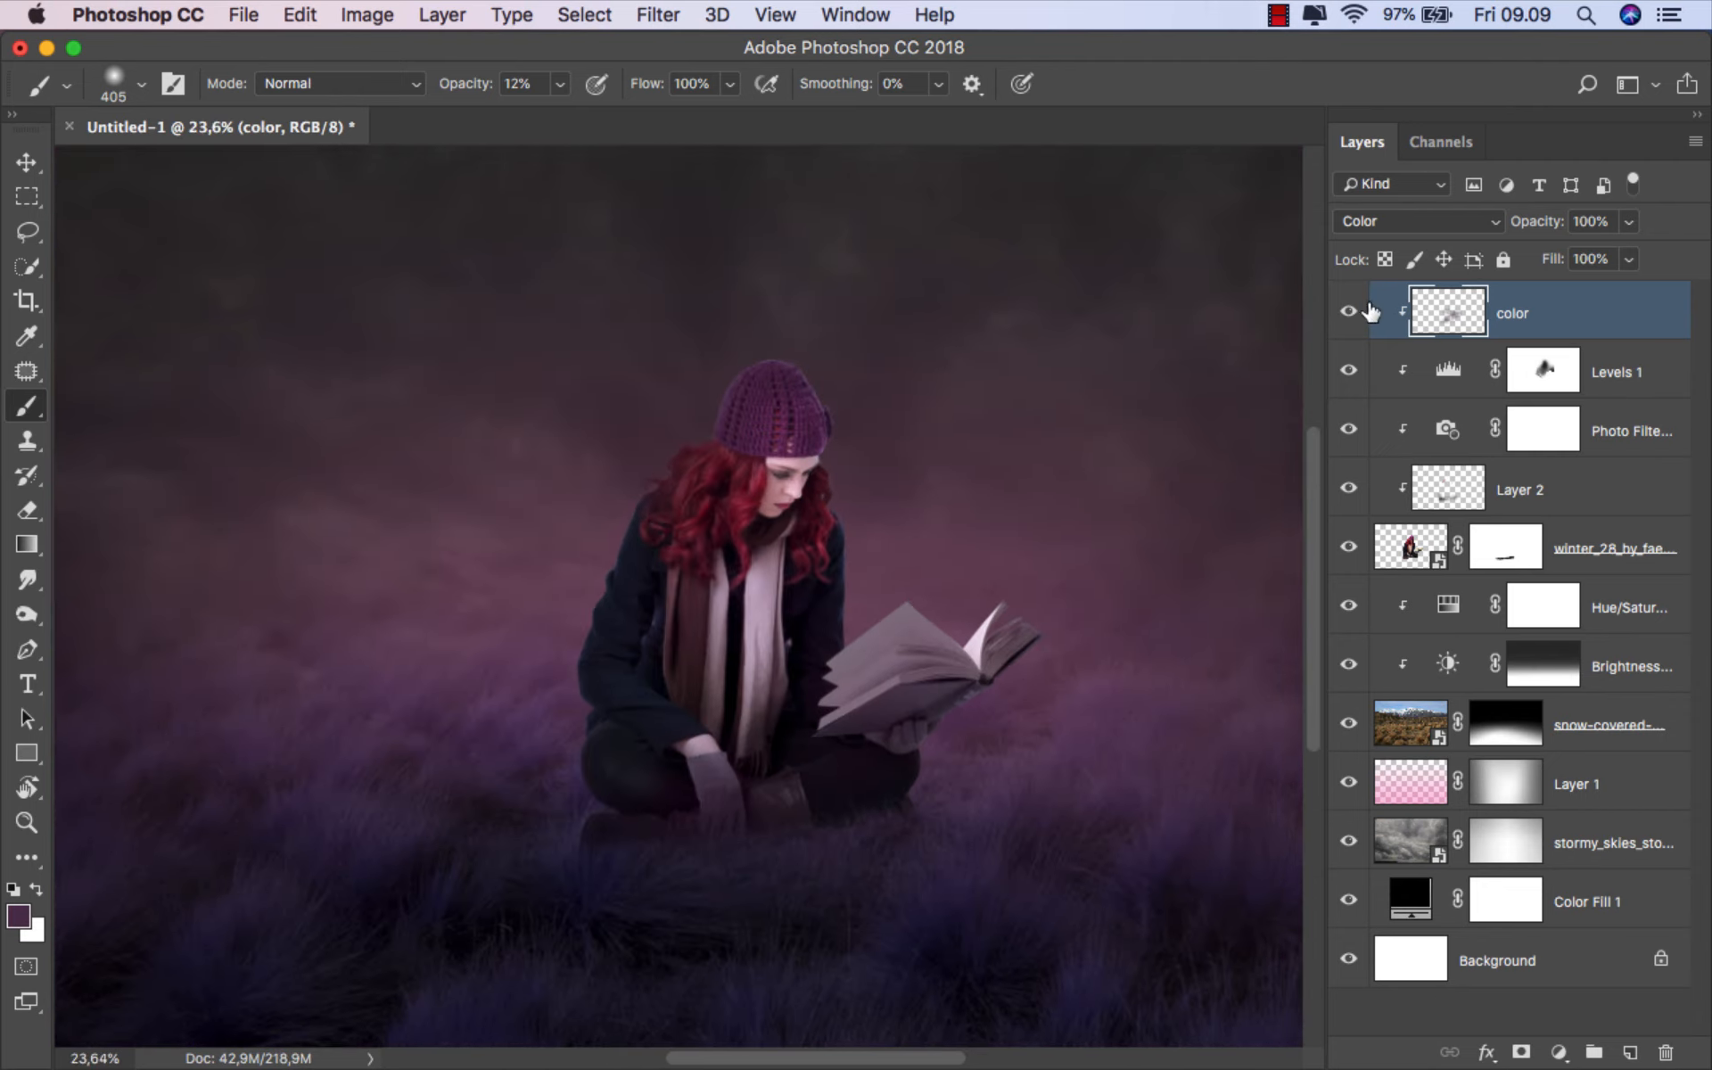
scroll(1142, 373, "down", 1)
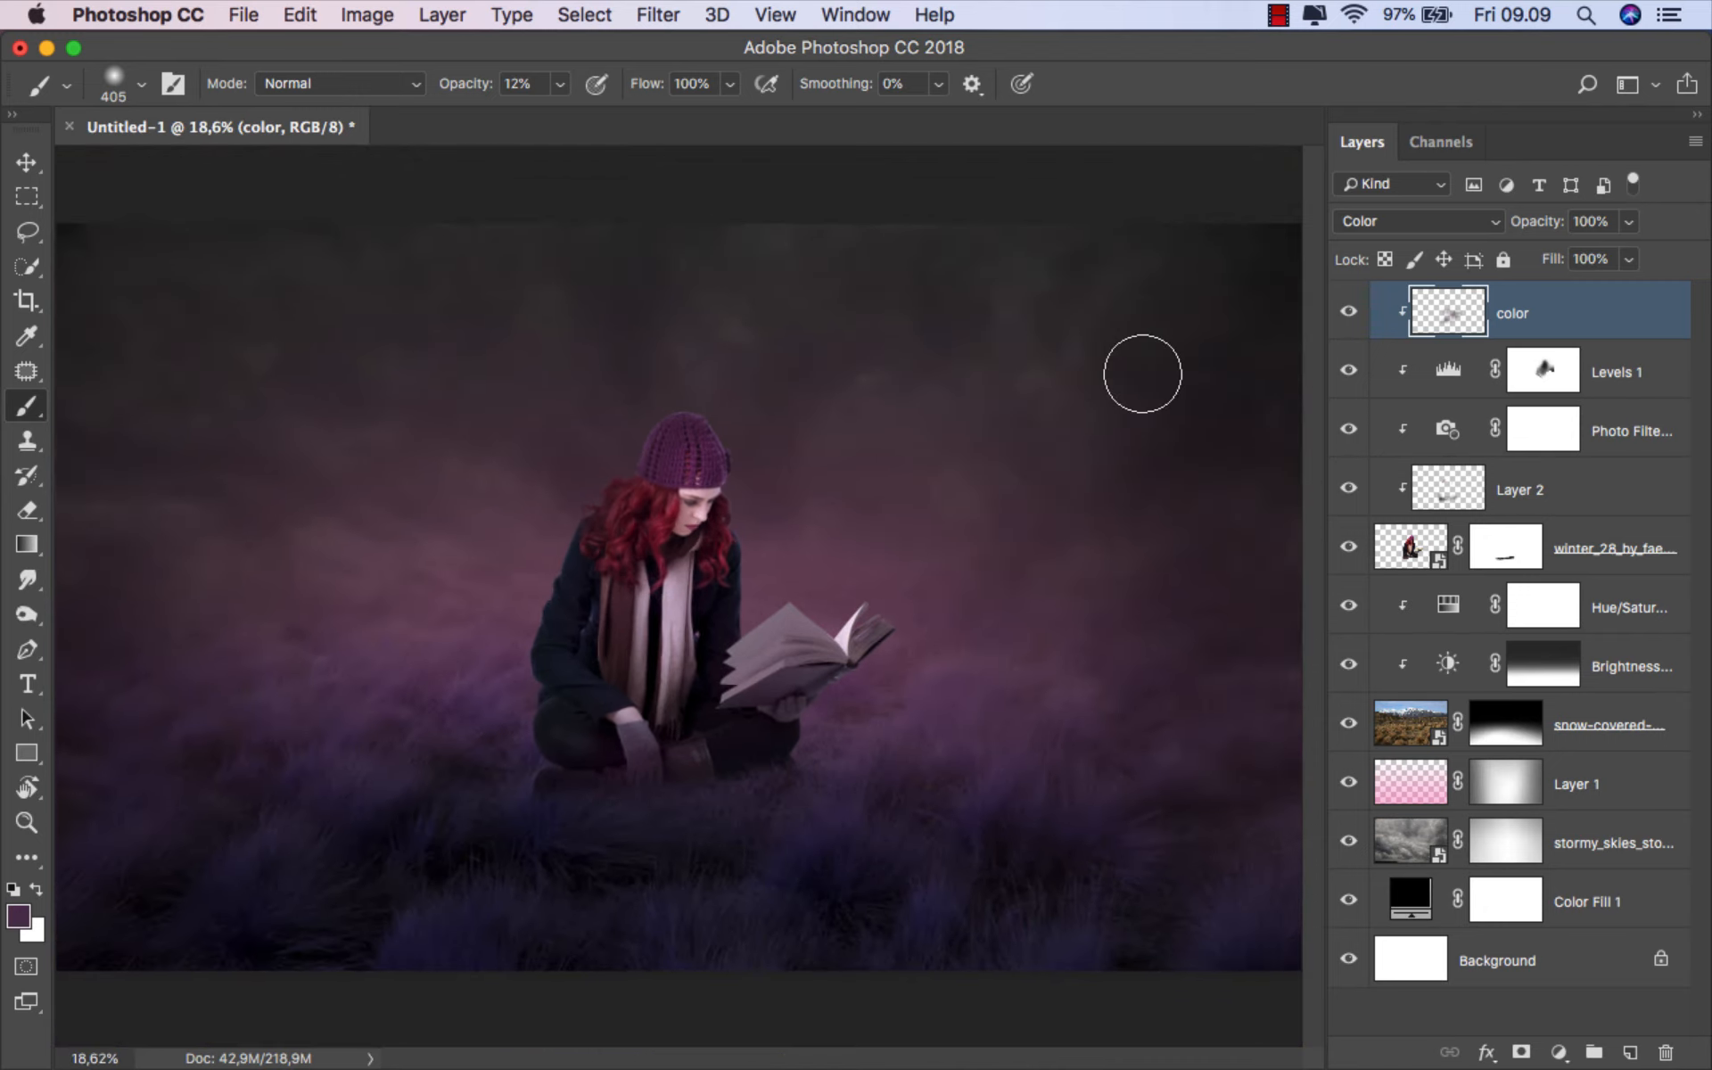
- Create a new layer above the Hue/Saturation adjustment and name it shadow
key("v")
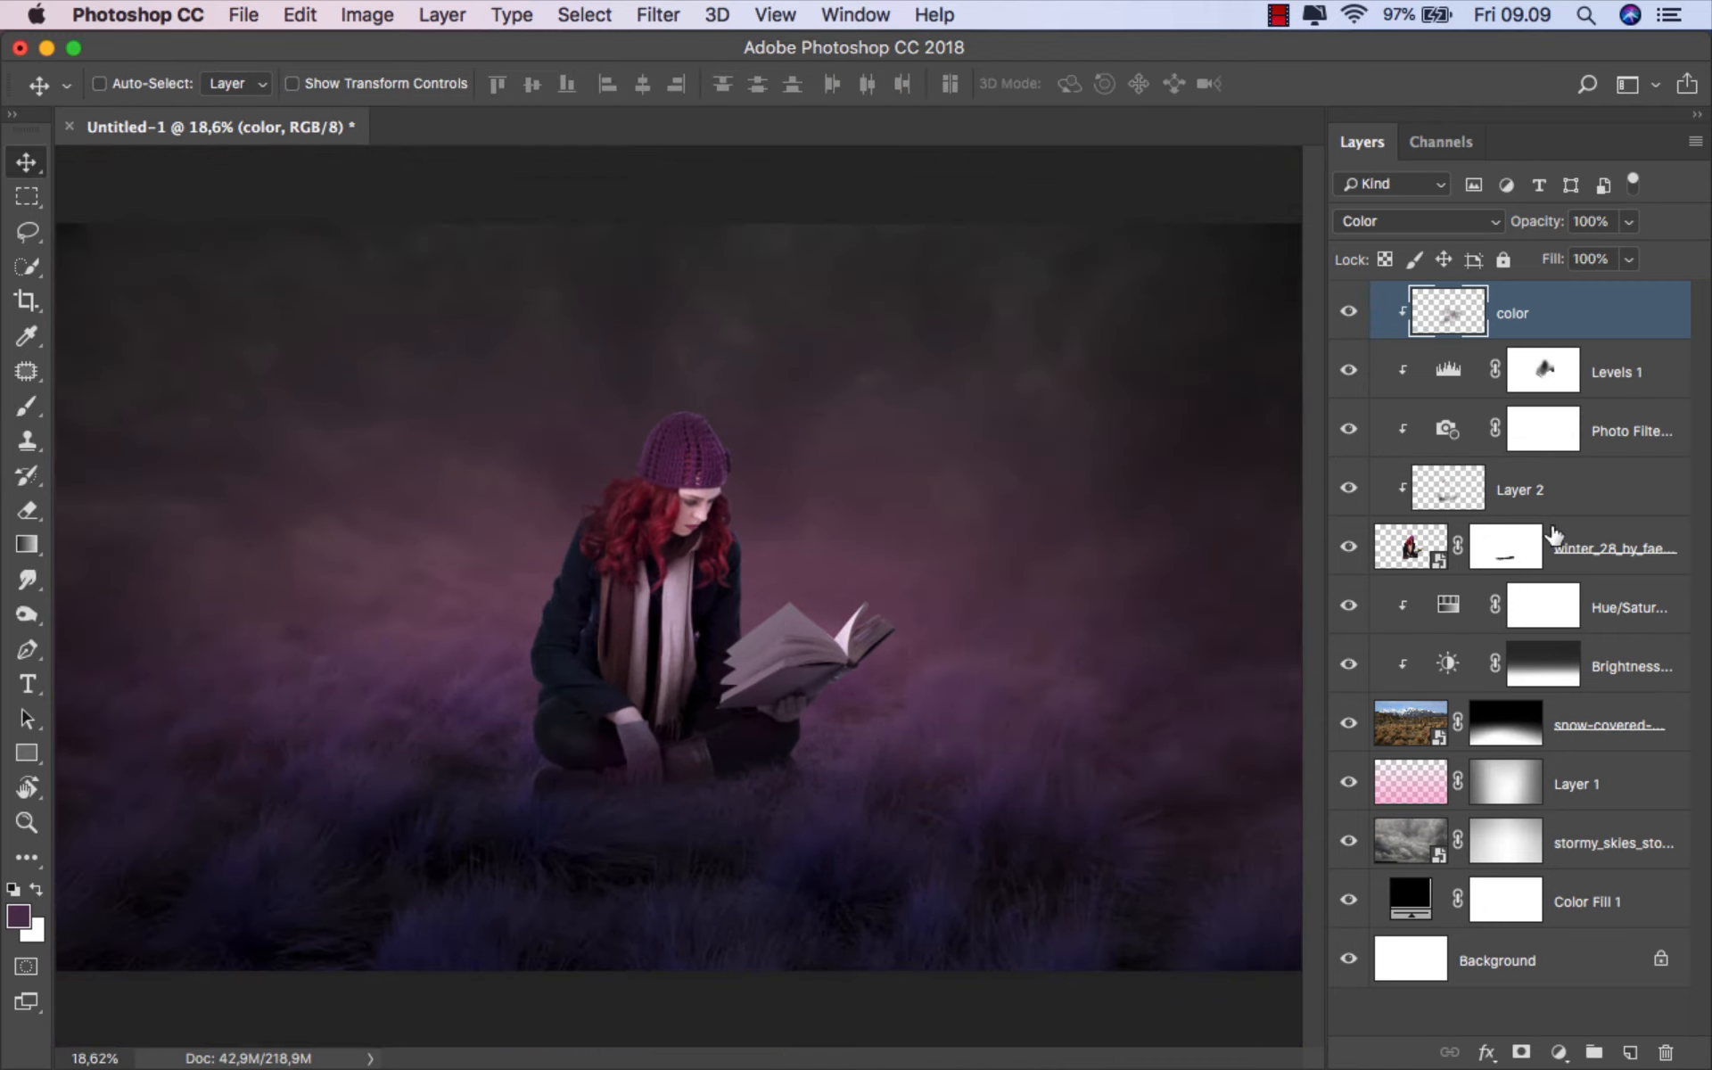
left_click(1608, 613)
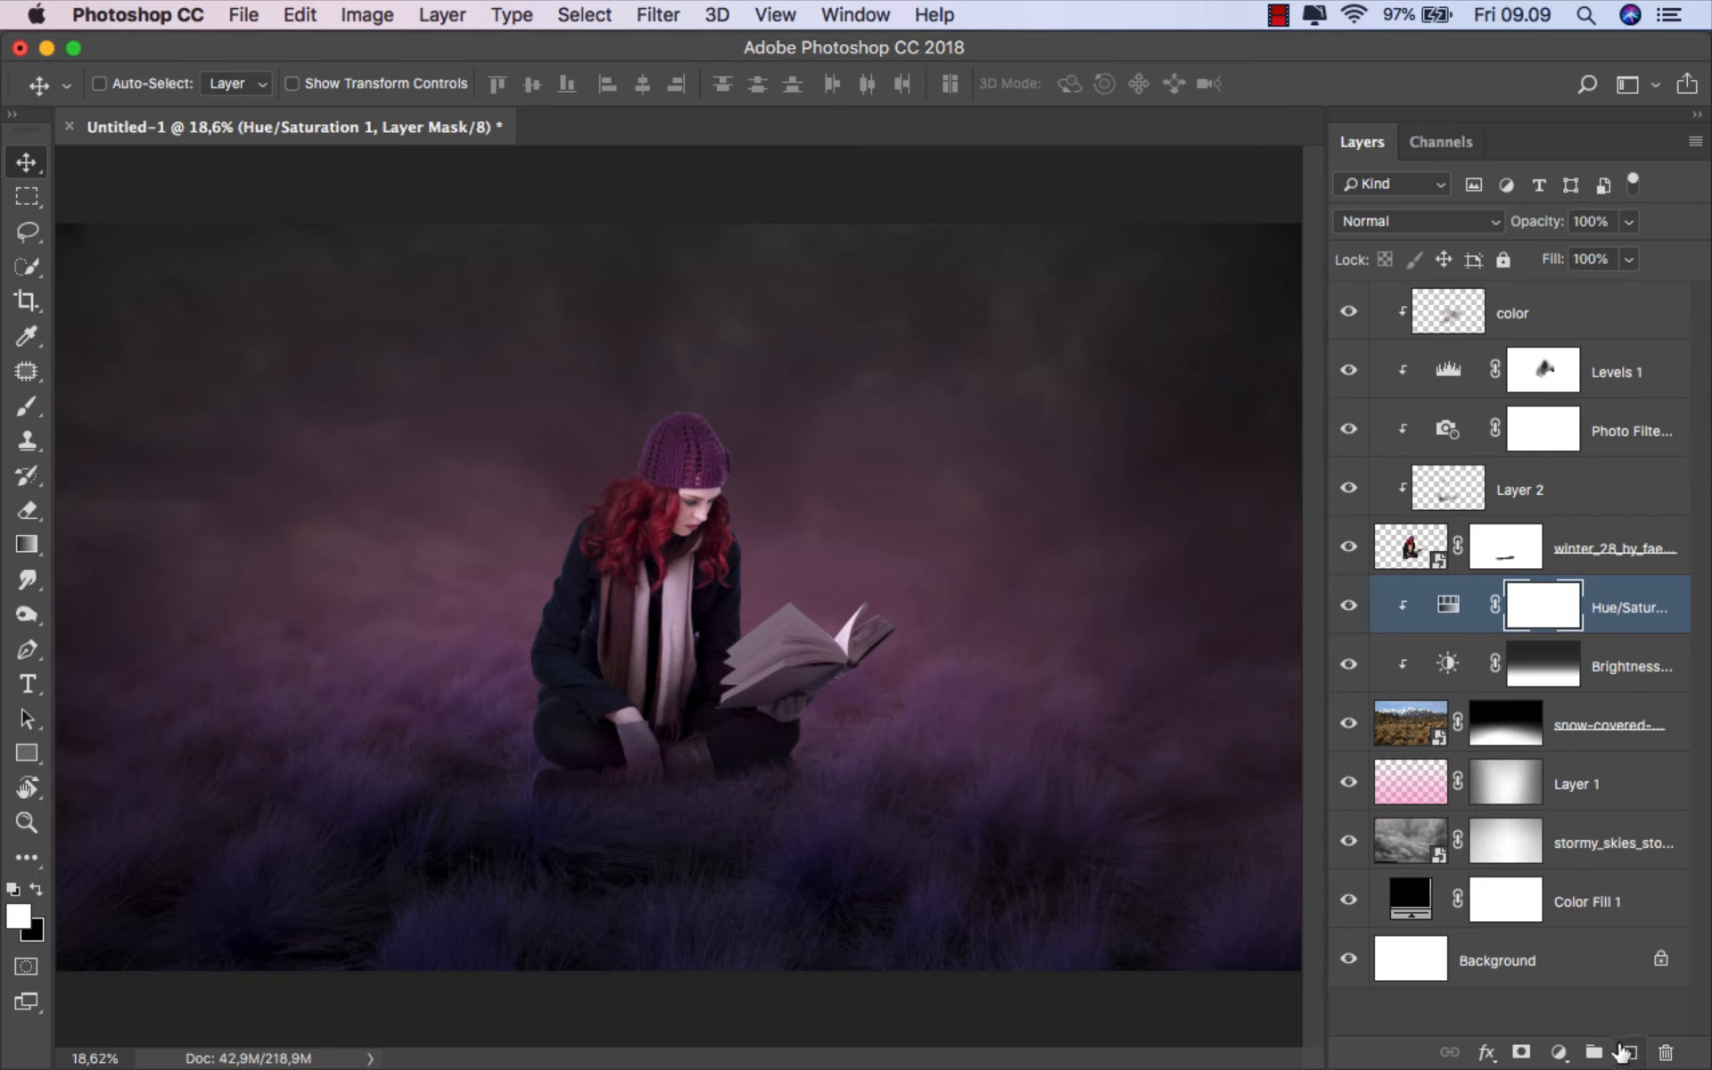
left_click(1626, 1052)
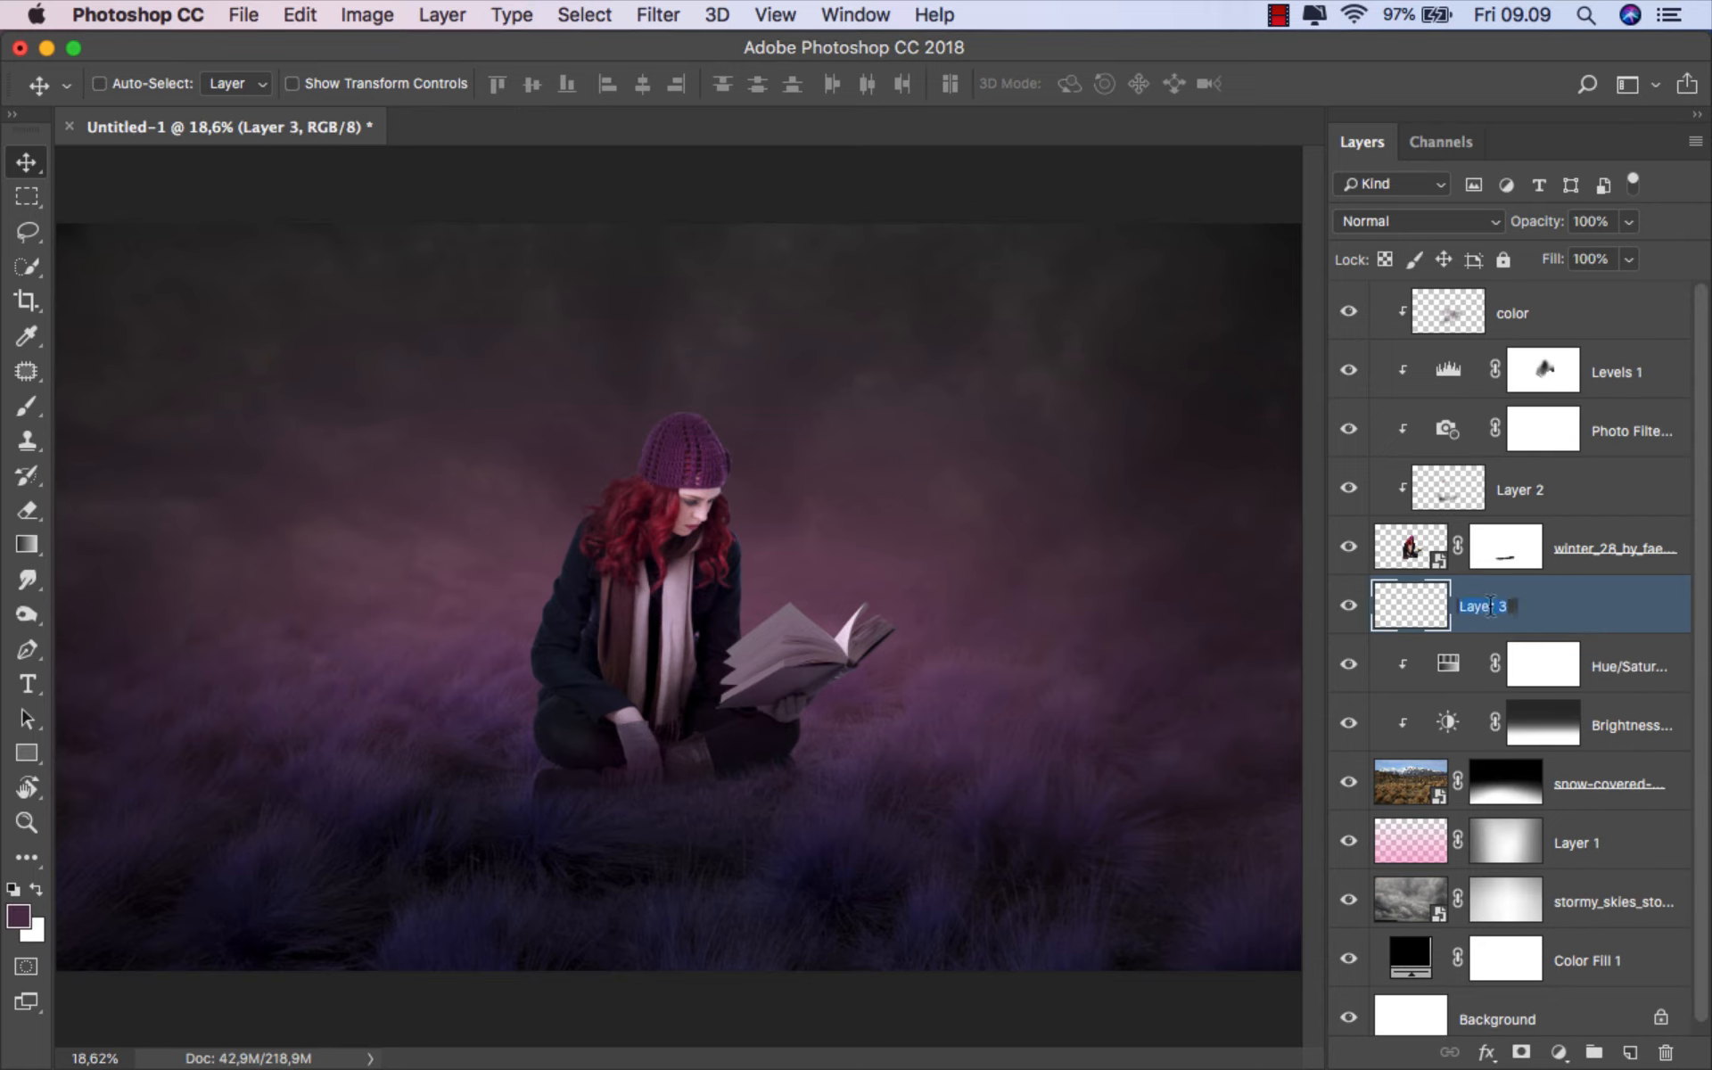
key("Return")
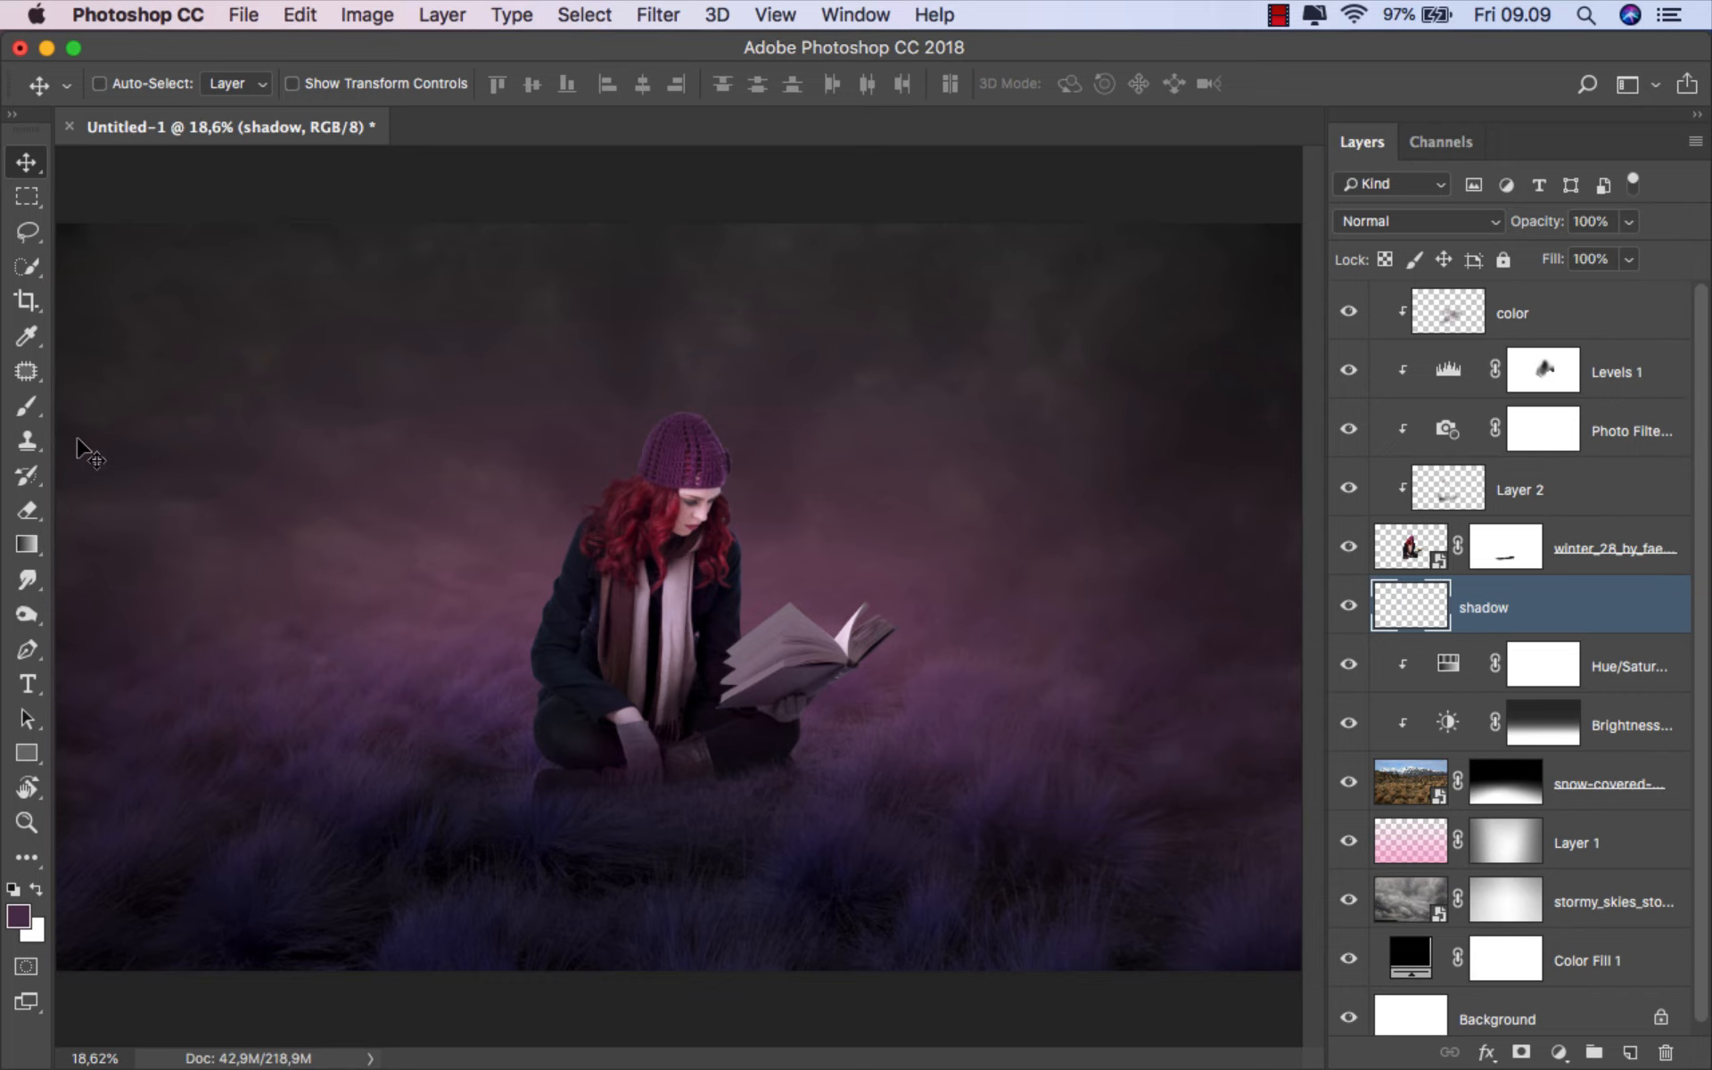
- Paint a soft black shadow on the grass beneath the woman's legs with a 156 px brush at 11% opacity
left_click(27, 405)
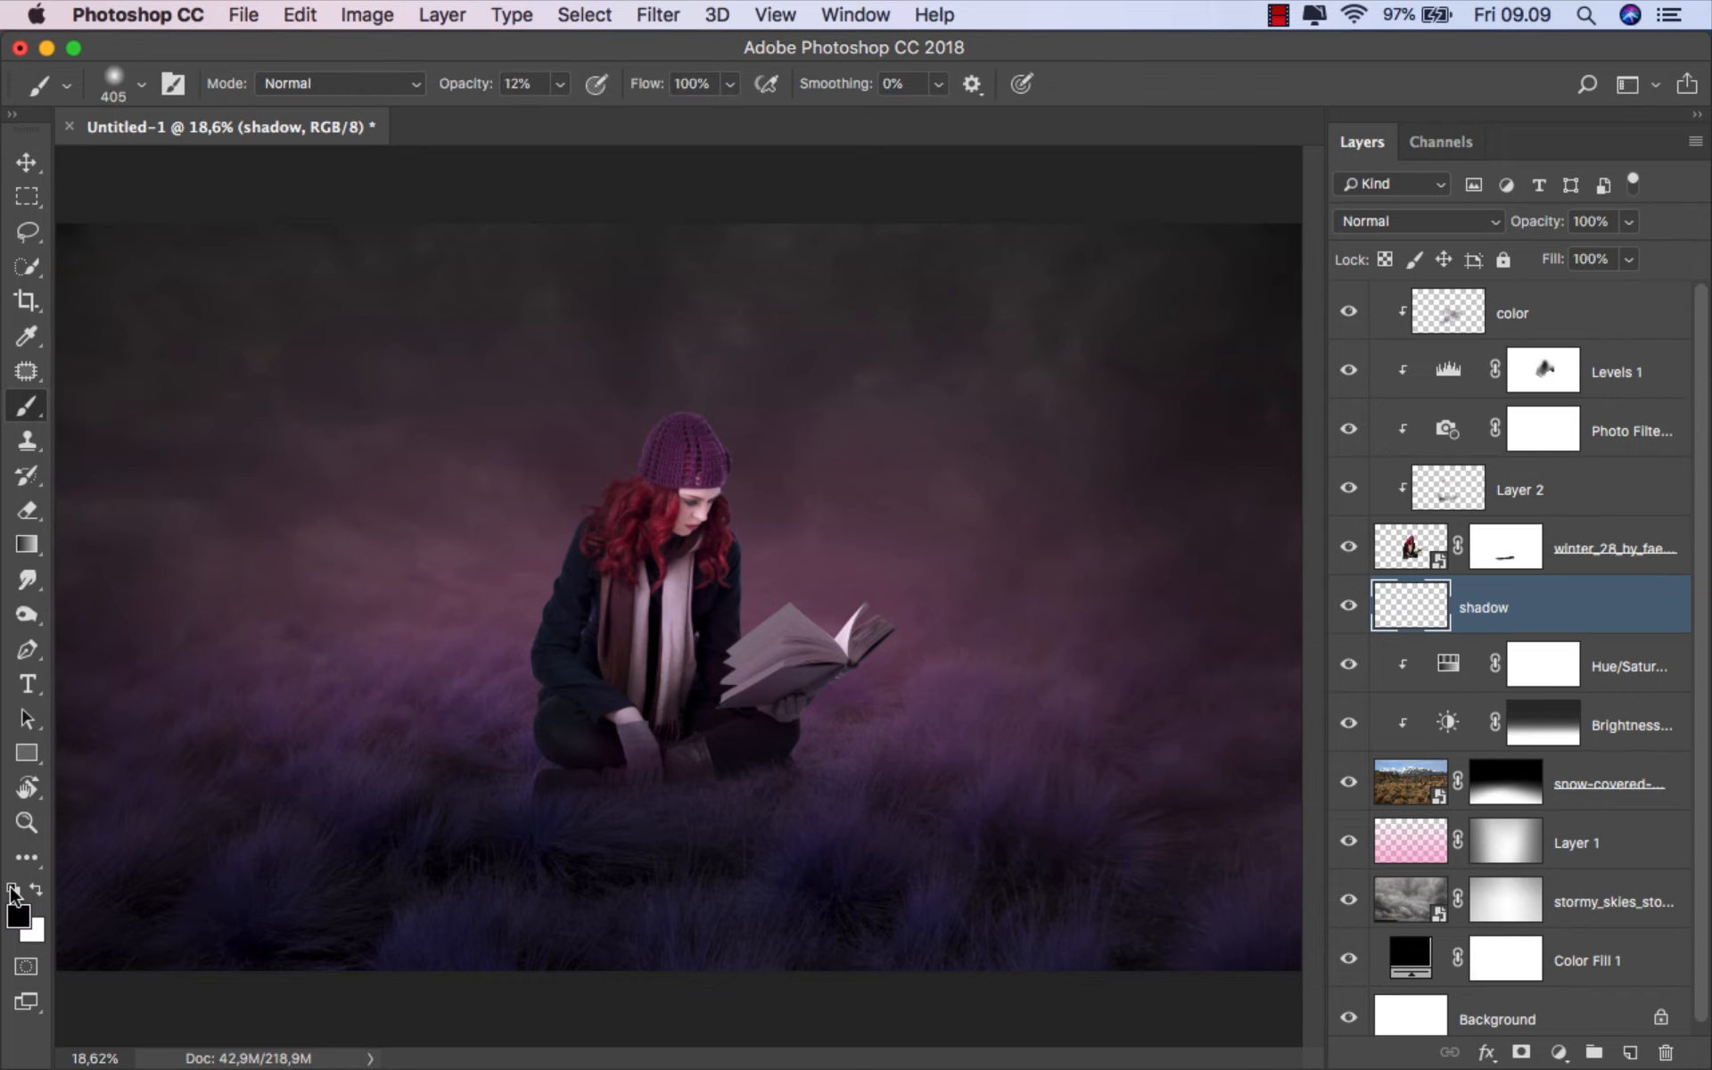
scroll(795, 938, "up", 7)
left_click_drag(747, 720, 623, 704)
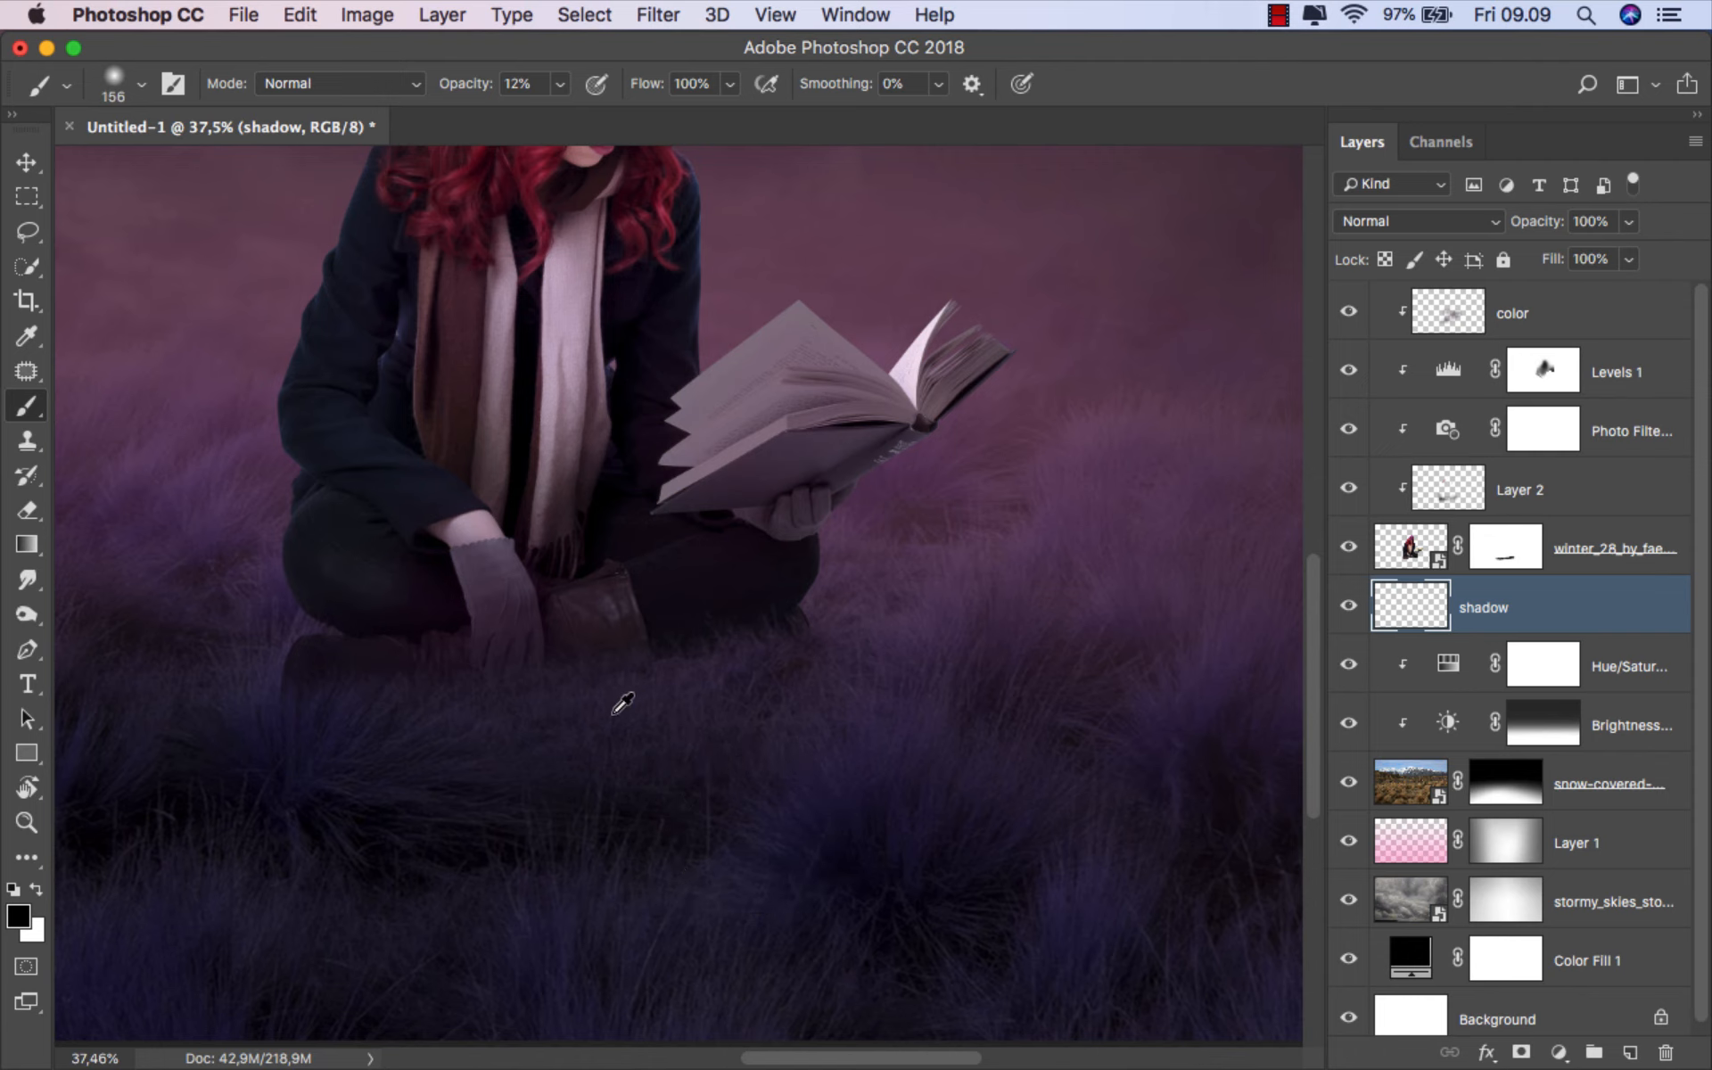
scroll(625, 707, "down", 5)
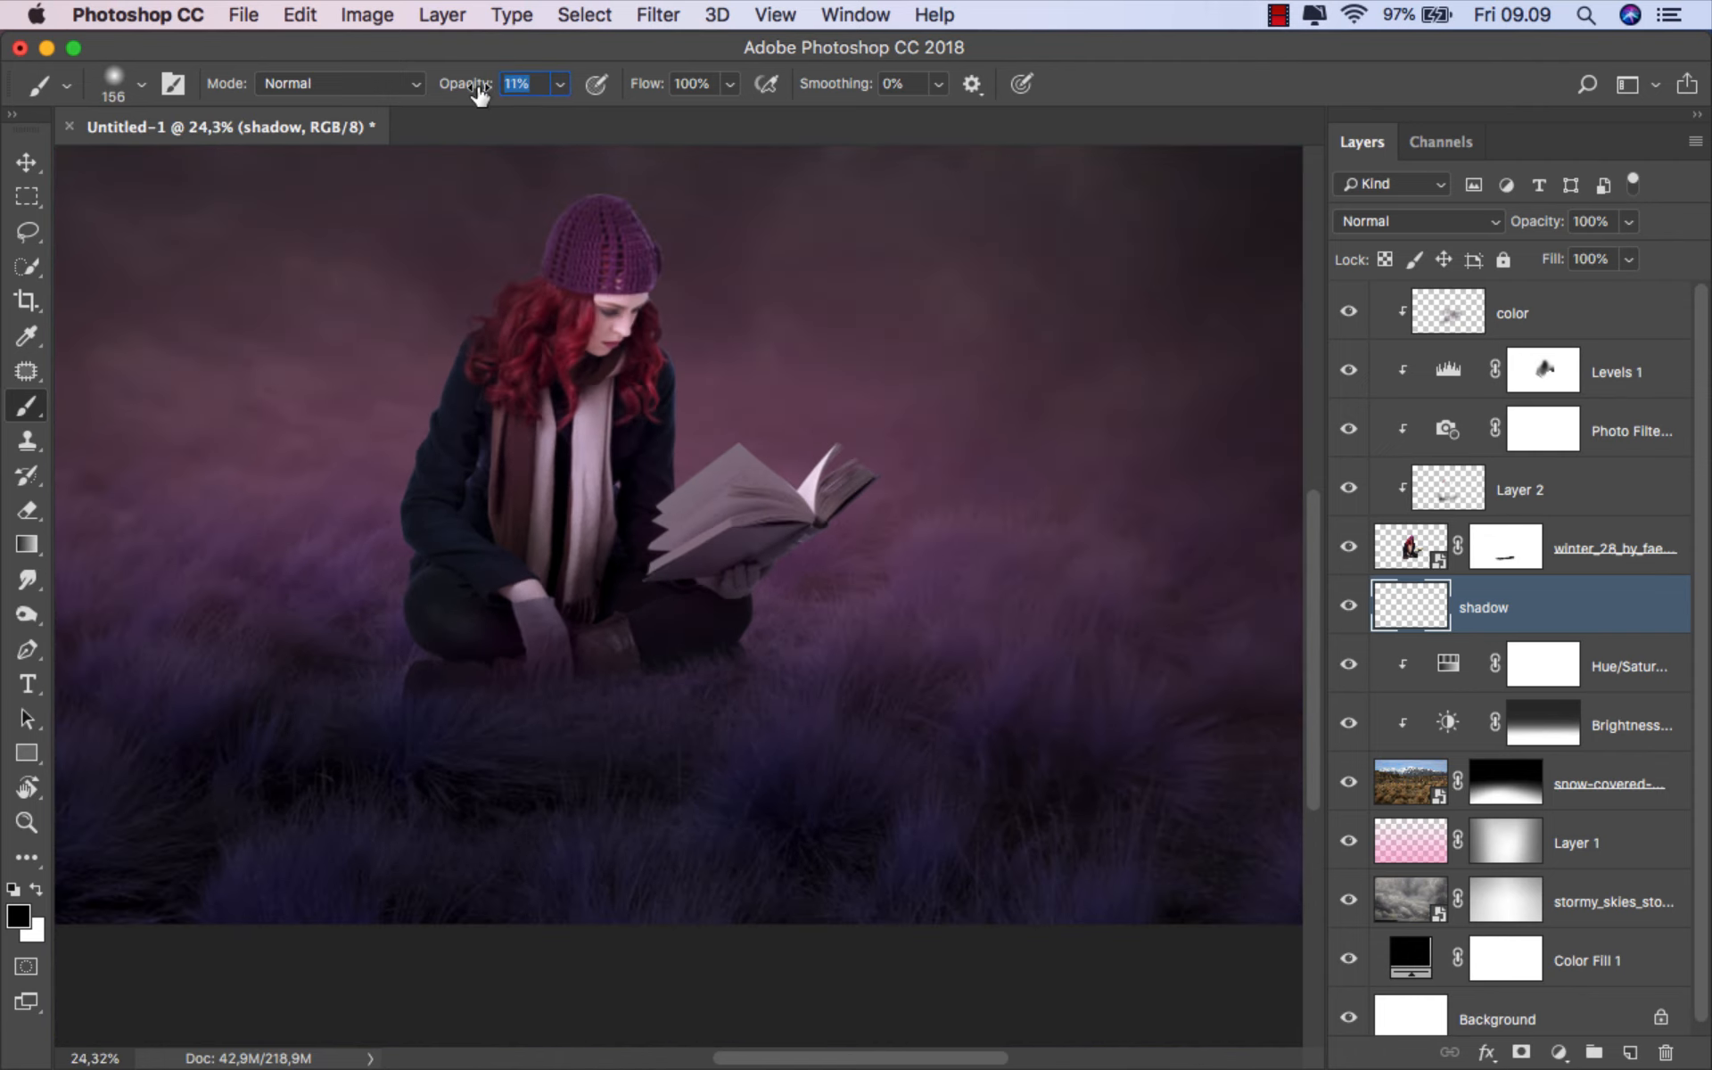
scroll(614, 698, "left", 5)
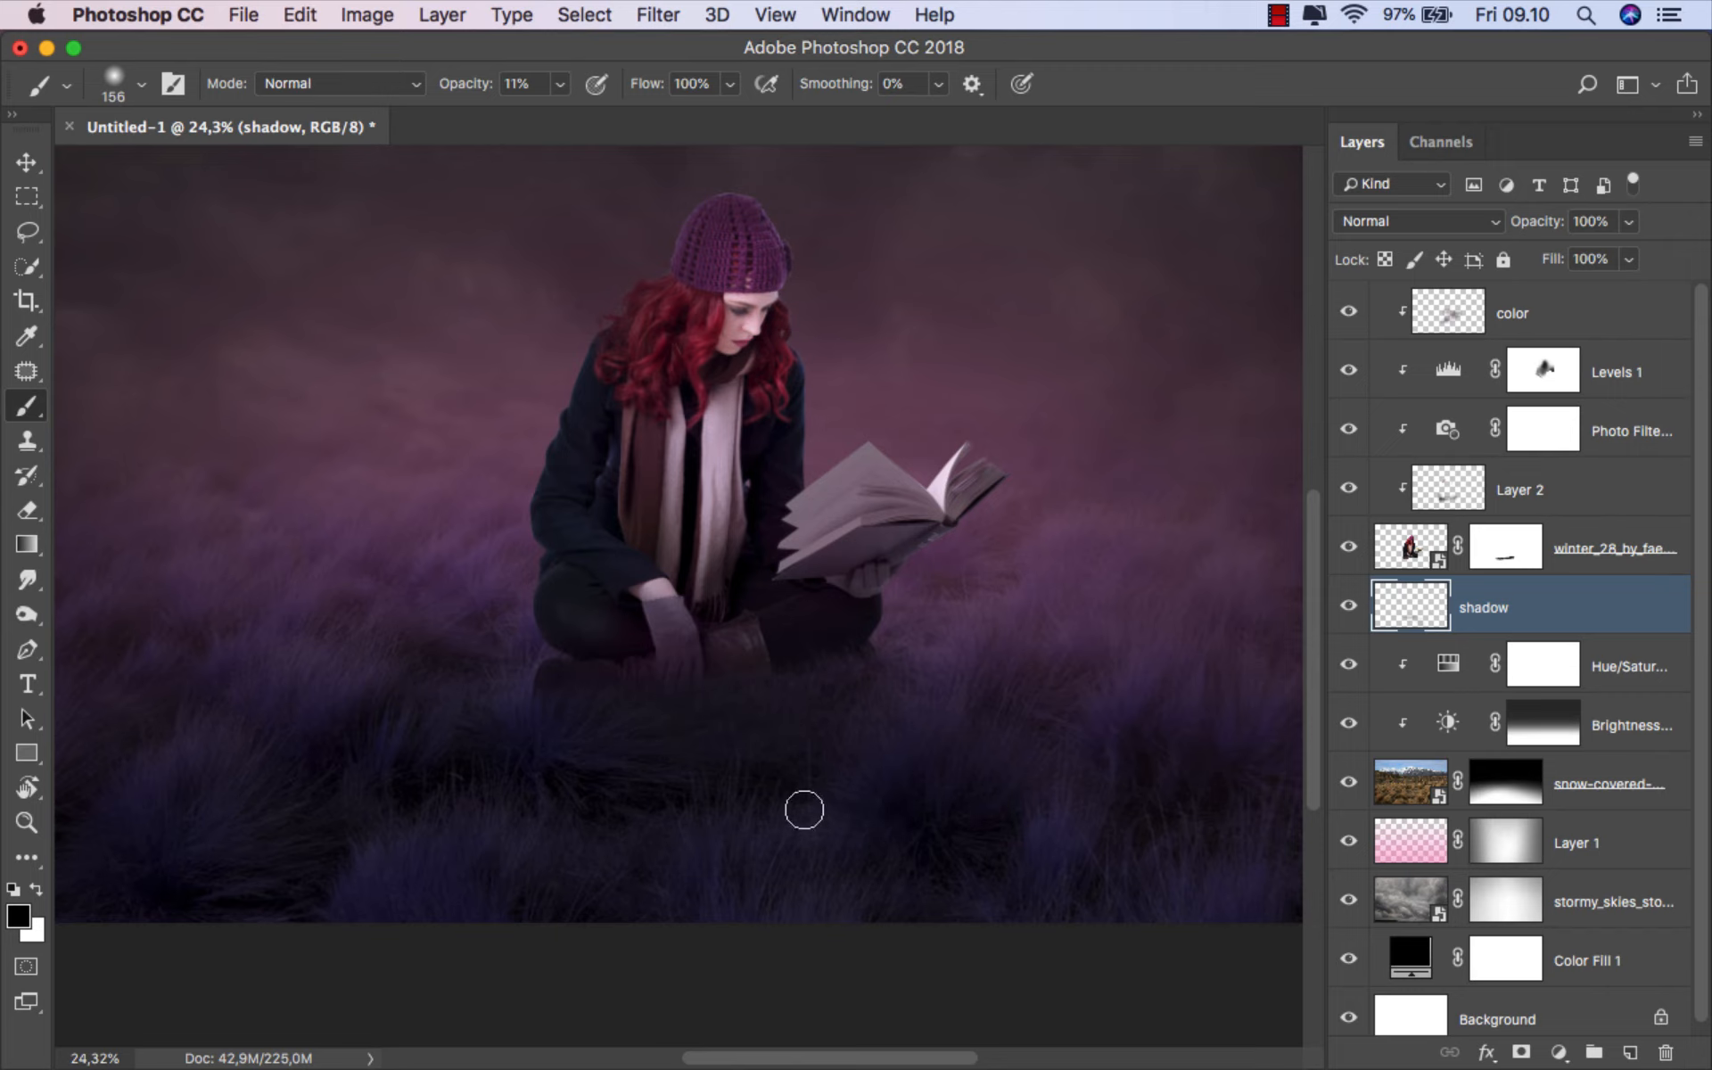
- Enlarge the brush to 399 px and extend the black shadow softly over the grass below the woman
scroll(713, 836, "down", 1)
key("bracketright")
key("bracketright")
key("bracketright")
key("bracketright")
key("bracketright")
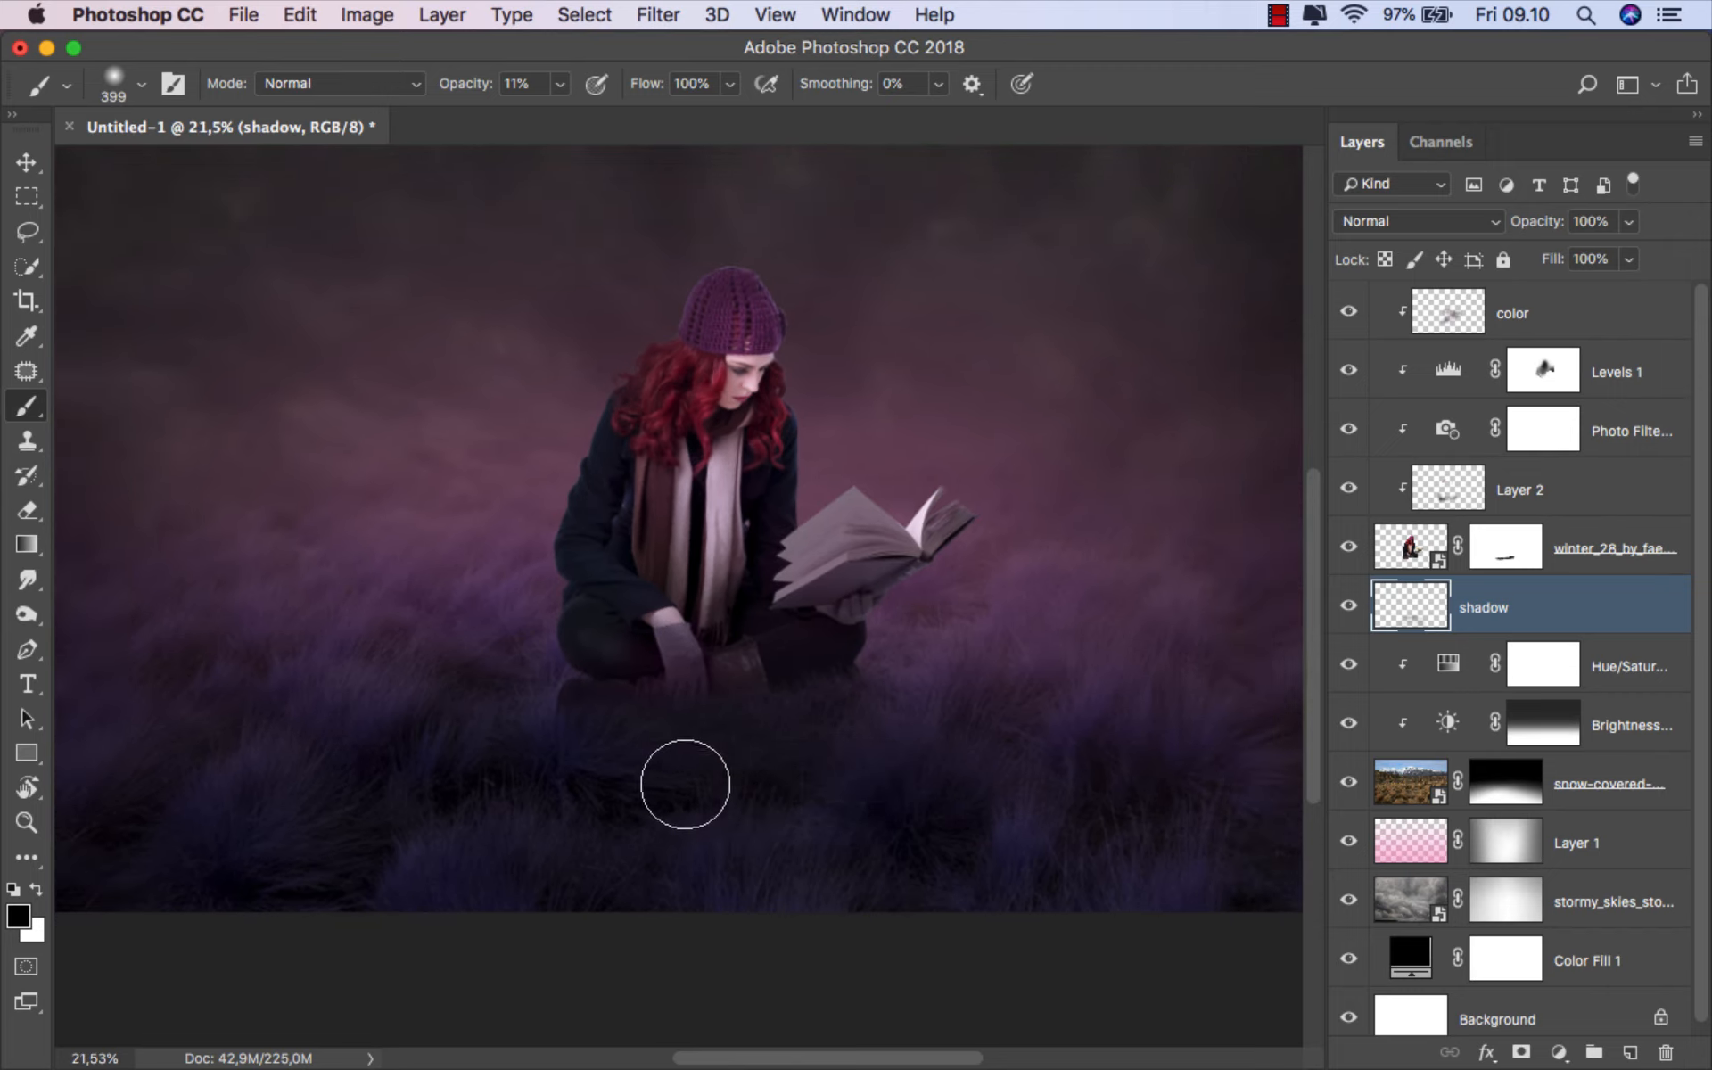
mouse_move(594, 725)
left_mouse_down()
mouse_move(850, 719)
mouse_move(788, 687)
mouse_move(628, 695)
left_mouse_up()
scroll(629, 696, "down", 1)
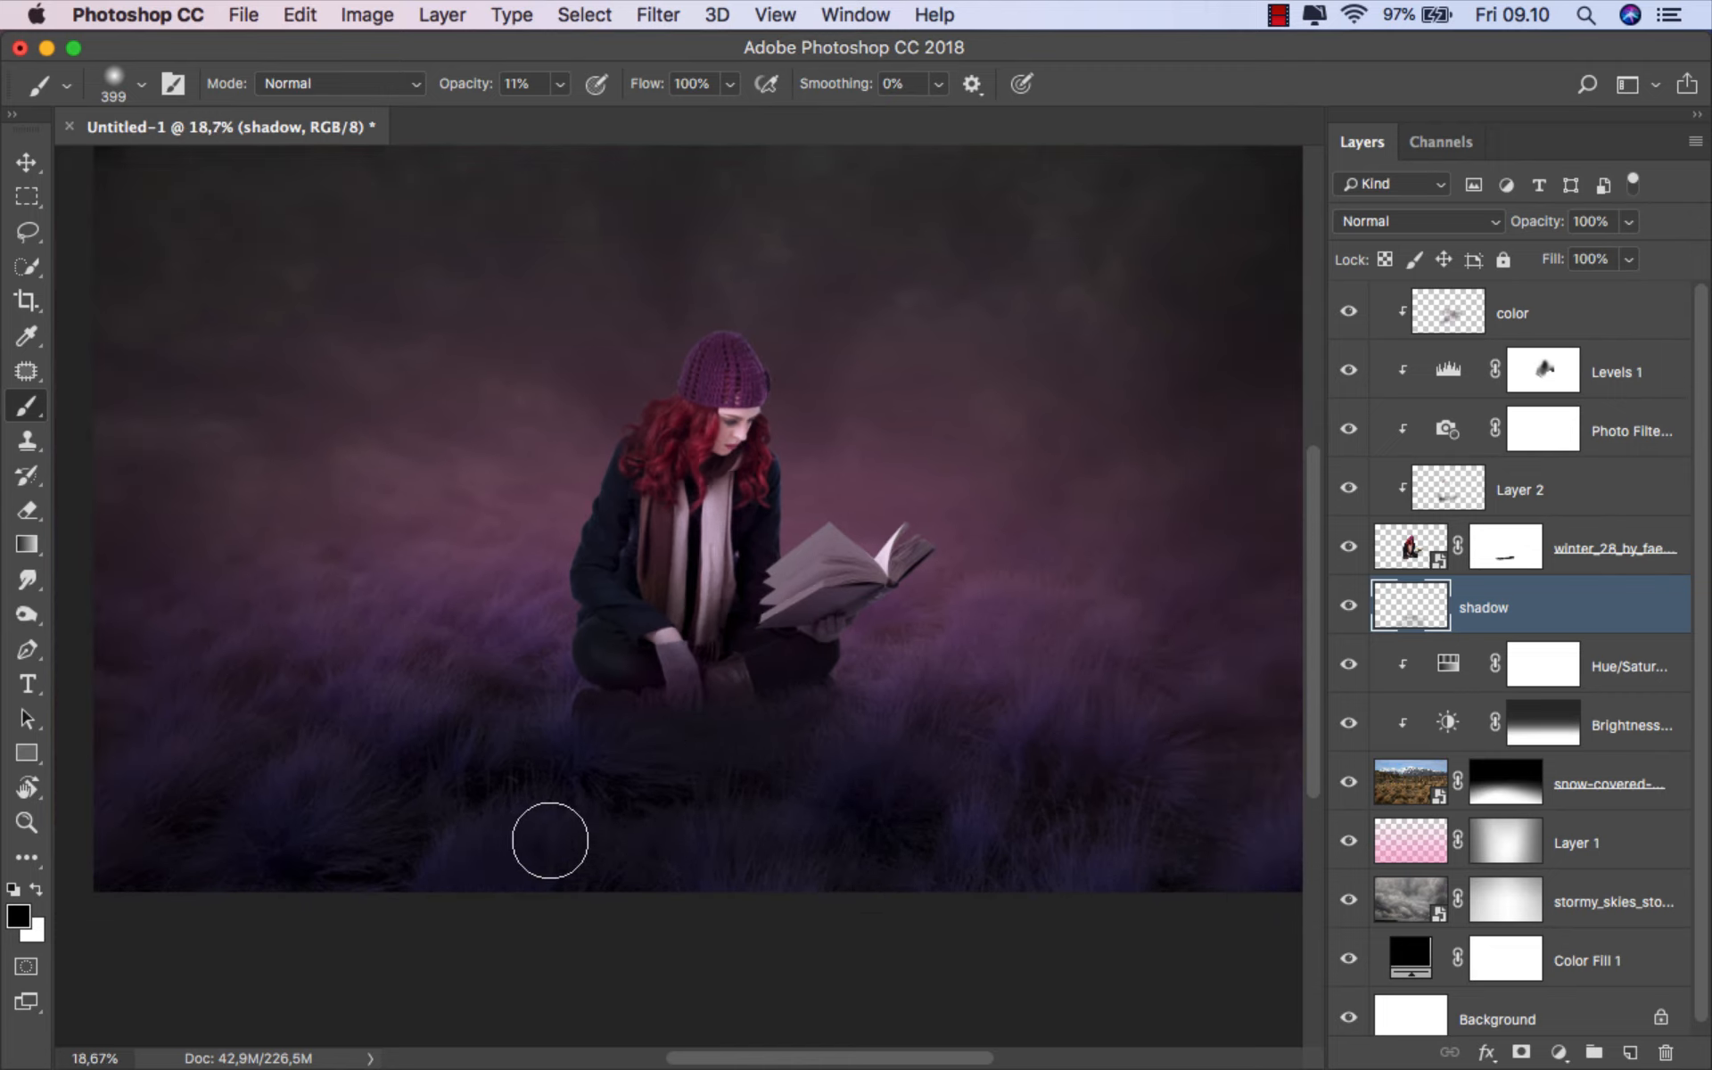
scroll(756, 753, "up", 1)
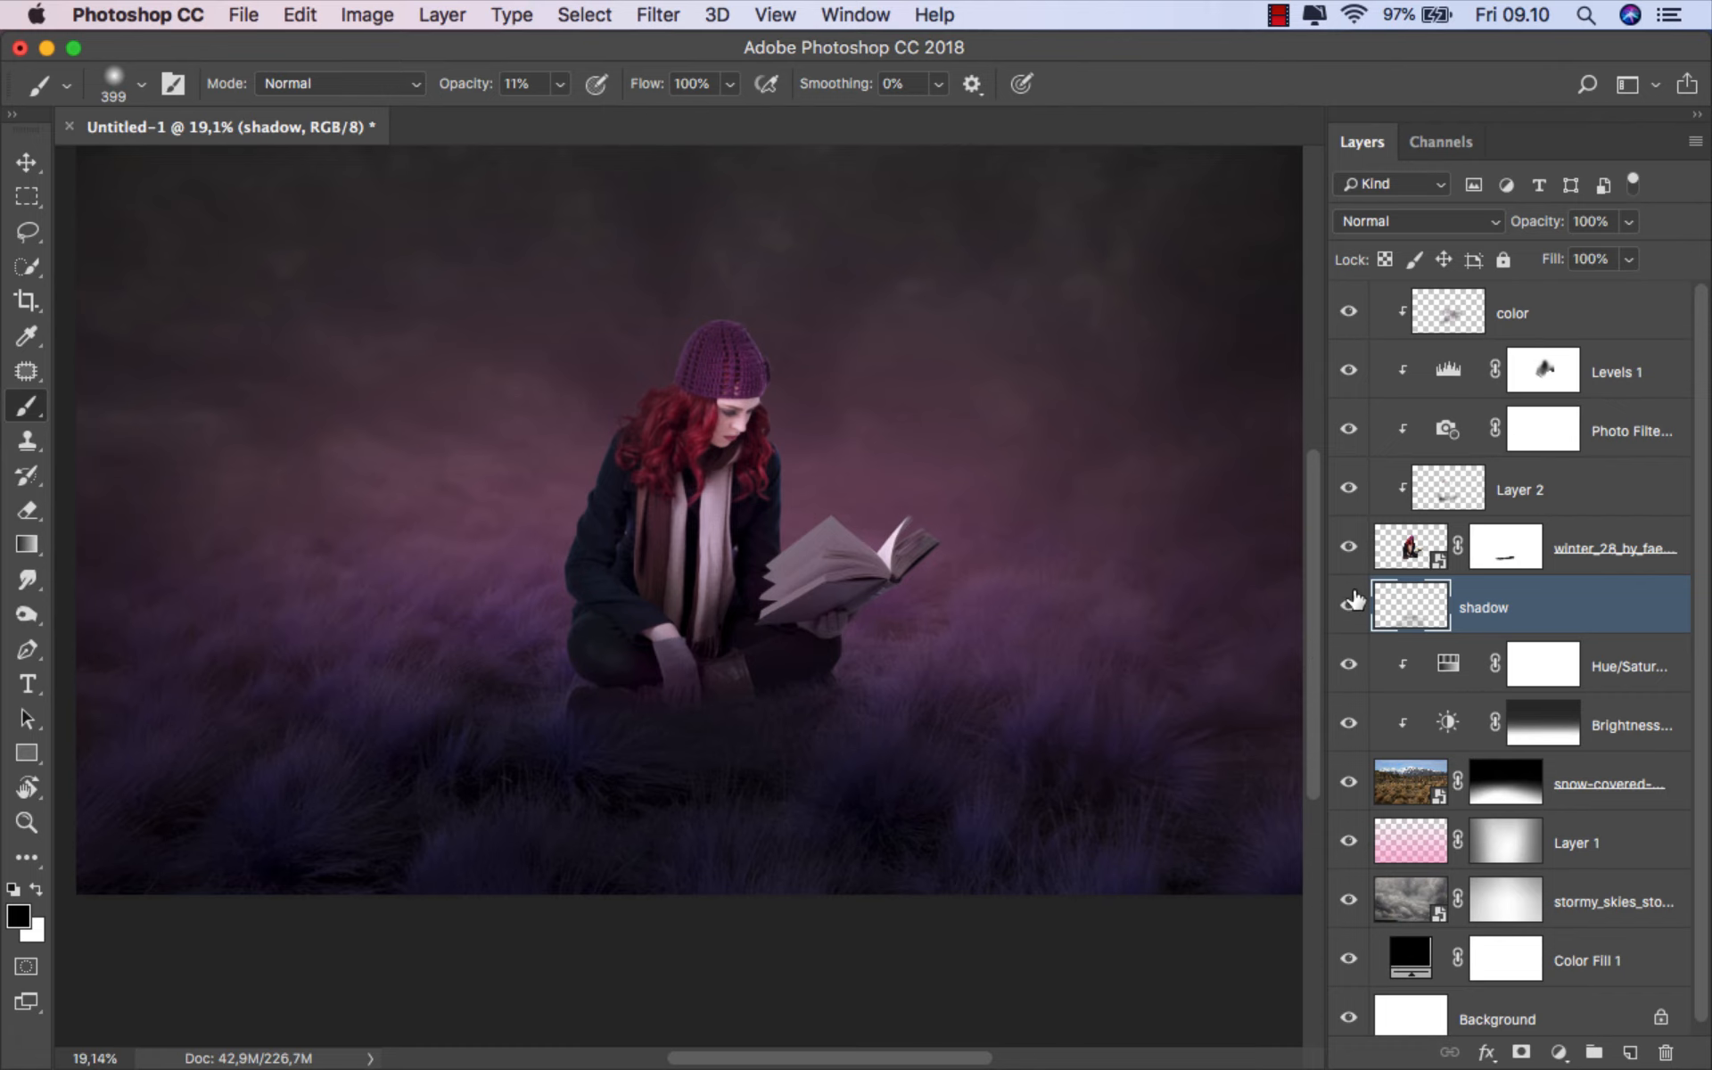
scroll(985, 611, "up", 1)
- Add a Gradient fill layer directly above the Hue/Saturation adjustment
key("v")
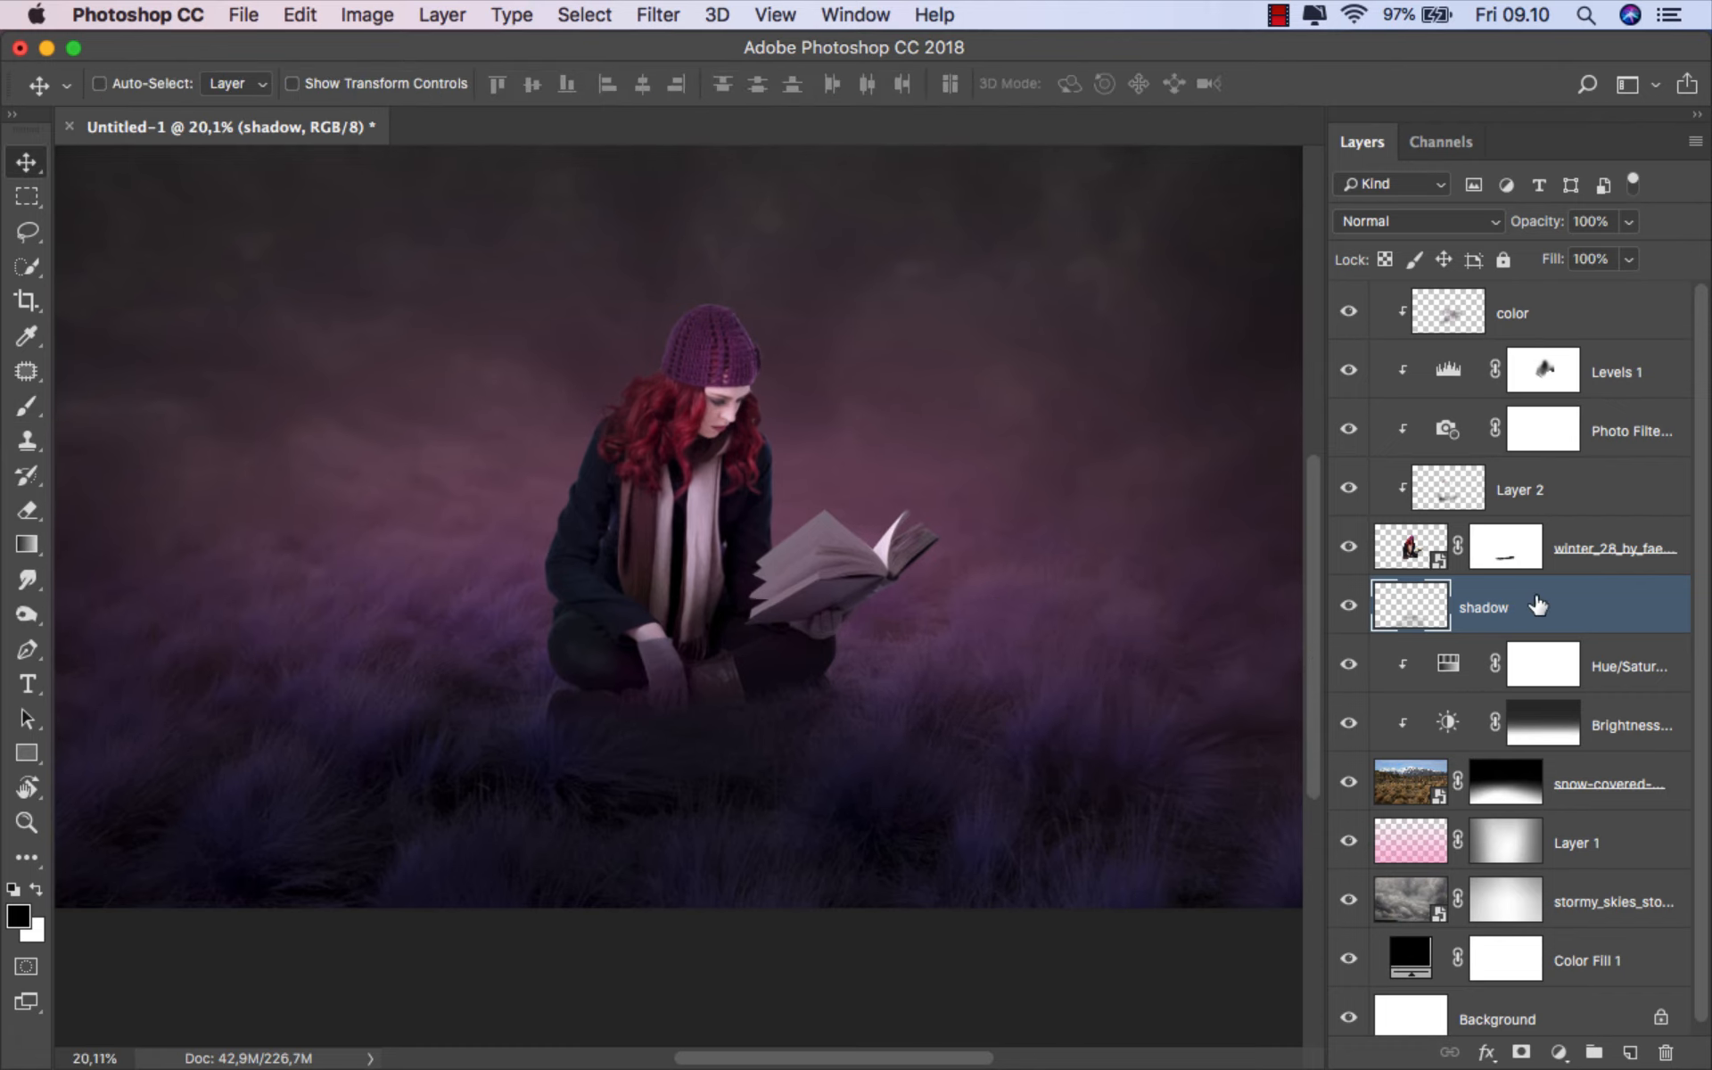
left_click(1624, 661)
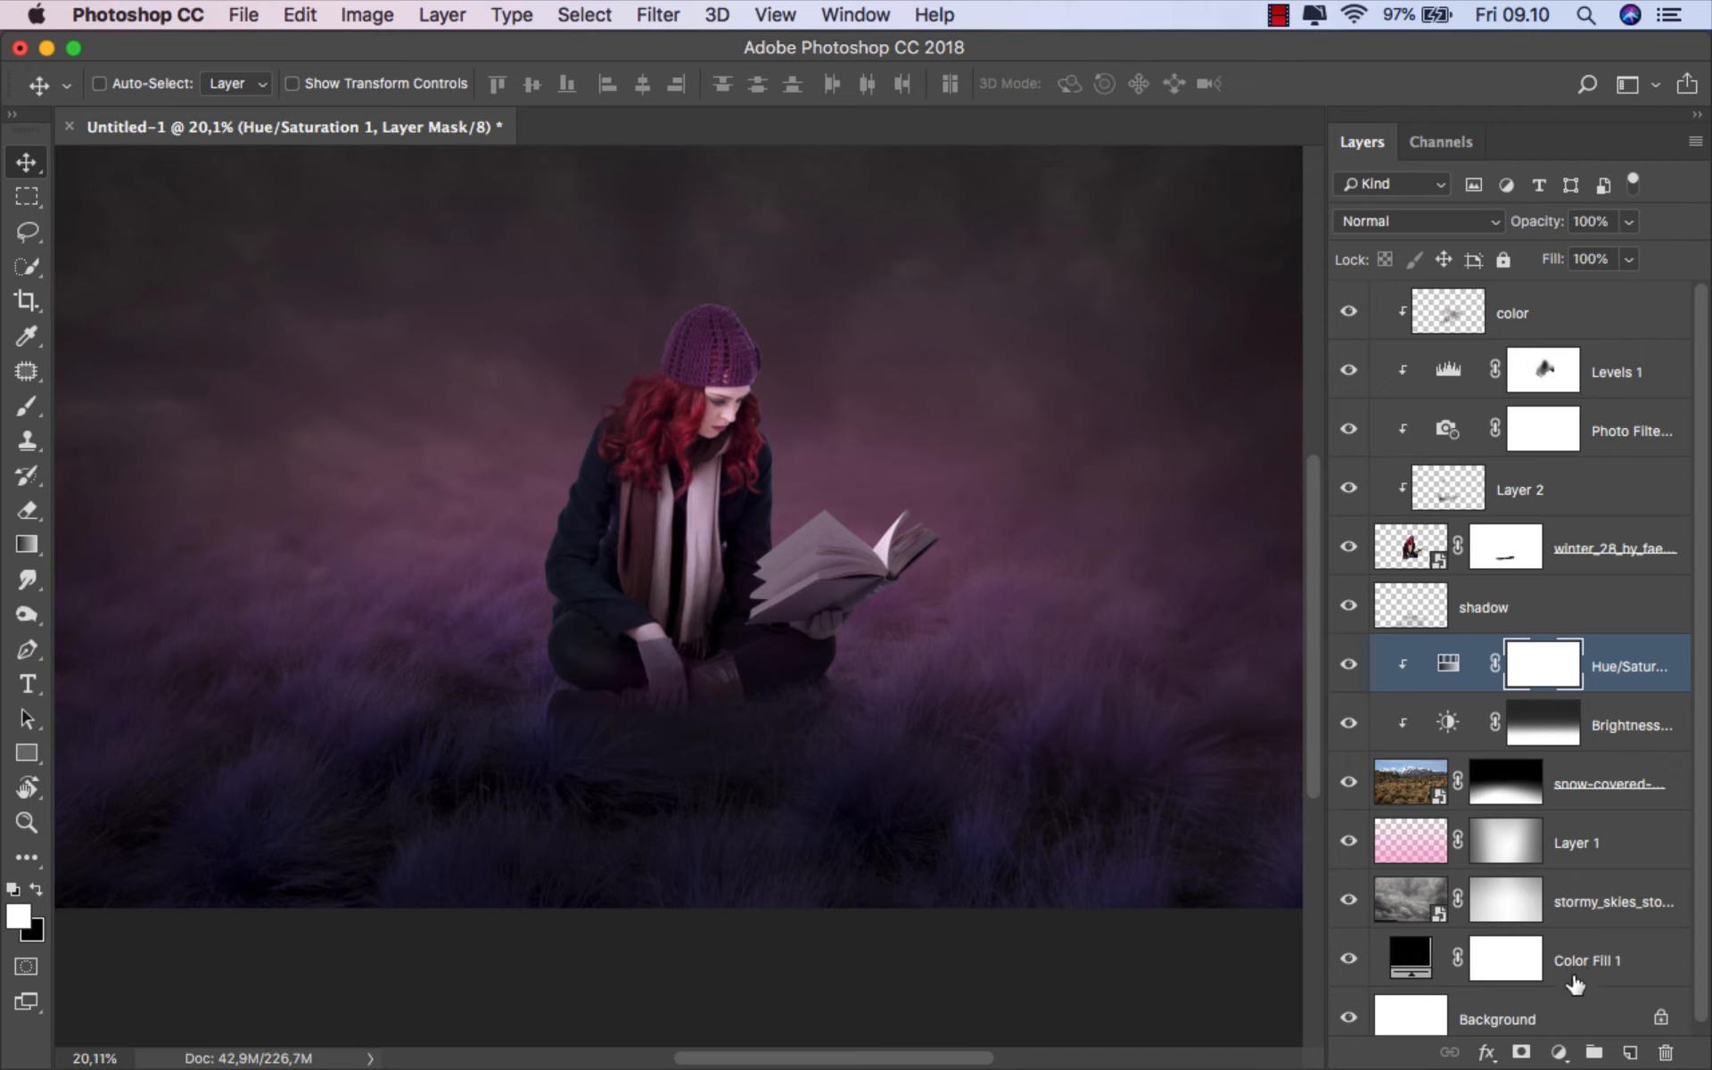
left_click(1562, 1052)
left_click(1596, 554)
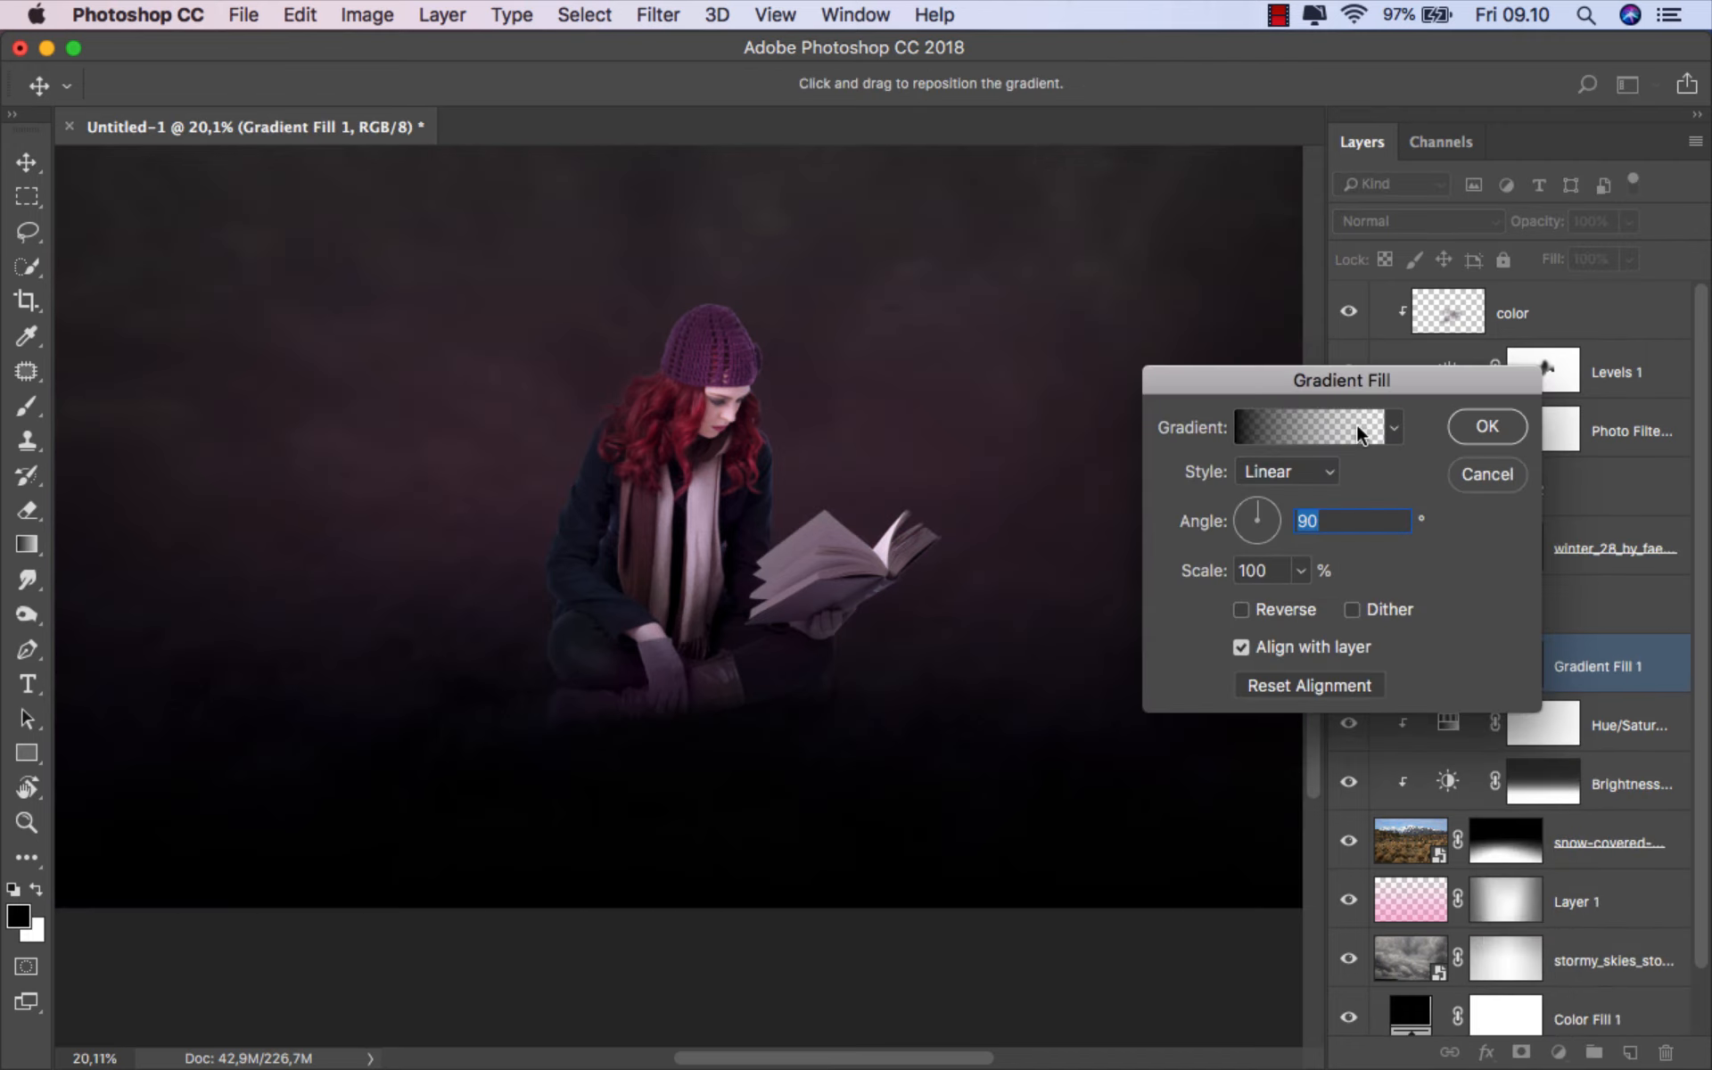
- Remove the end colour stop from the fill's black-to-transparent gradient and keep the starting stop black (000000)
left_click(1356, 424)
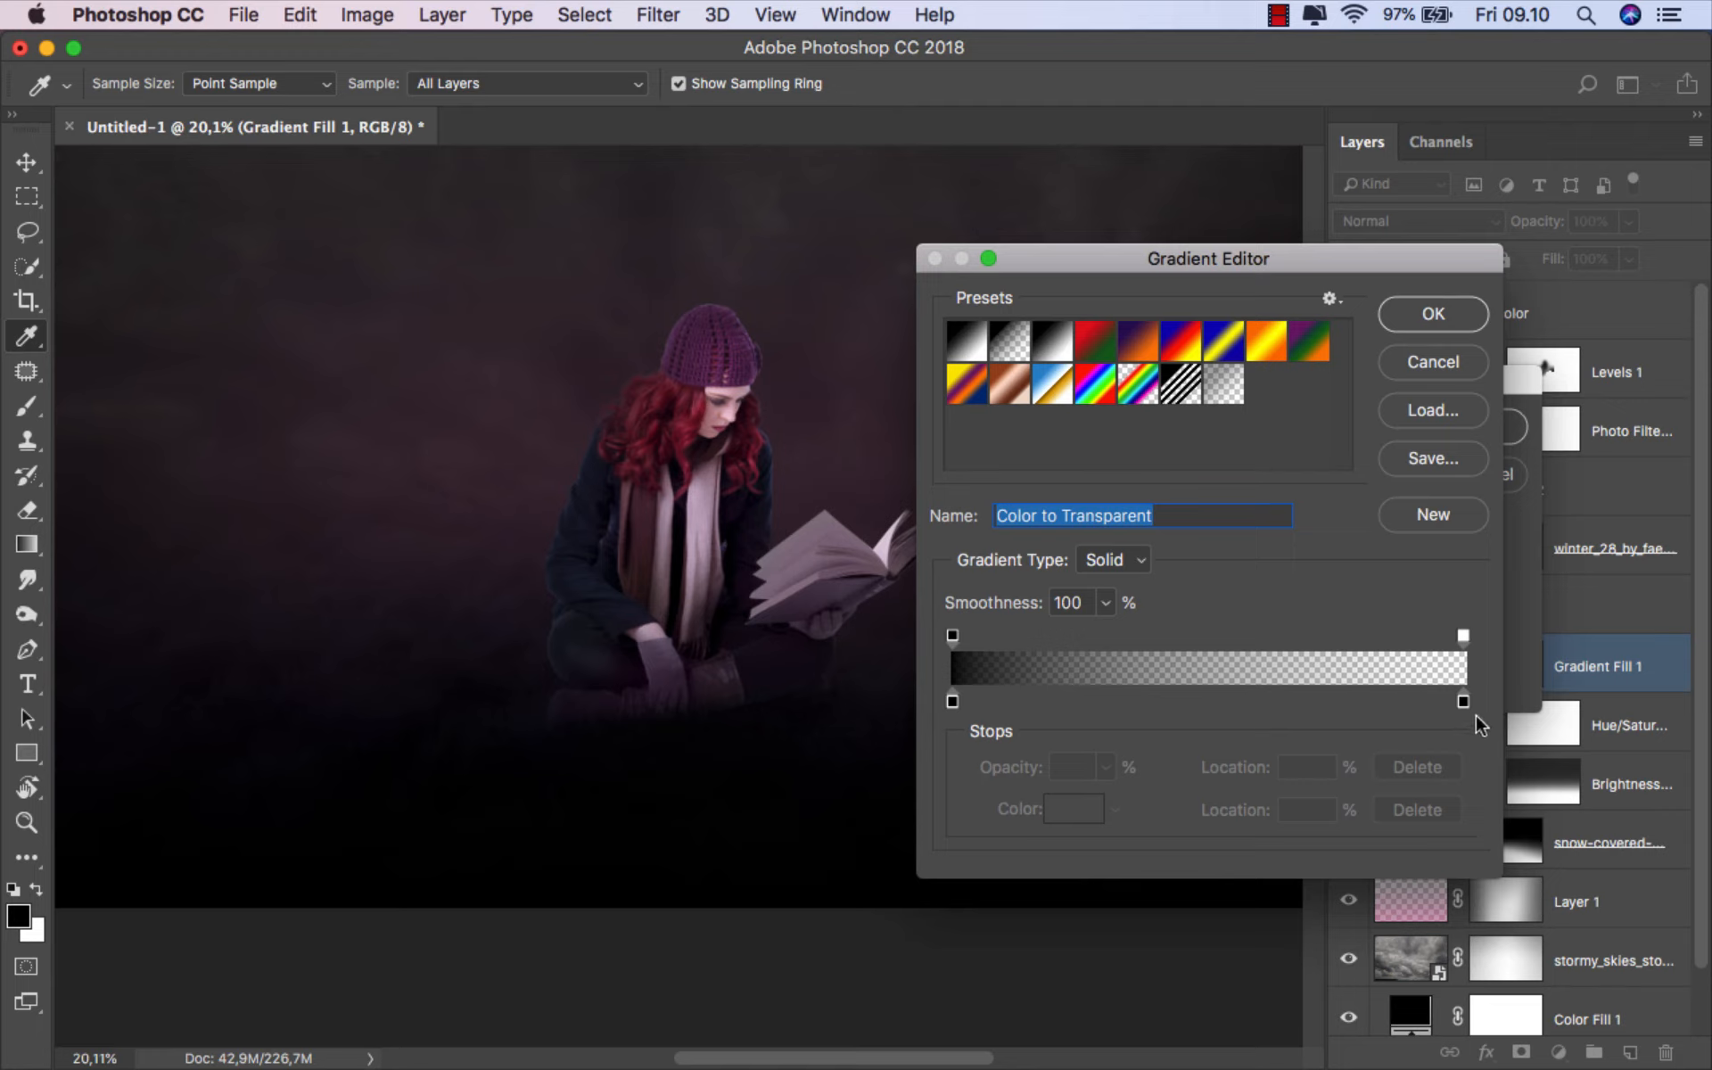
left_click_drag(1465, 704, 1200, 763)
left_click(952, 702)
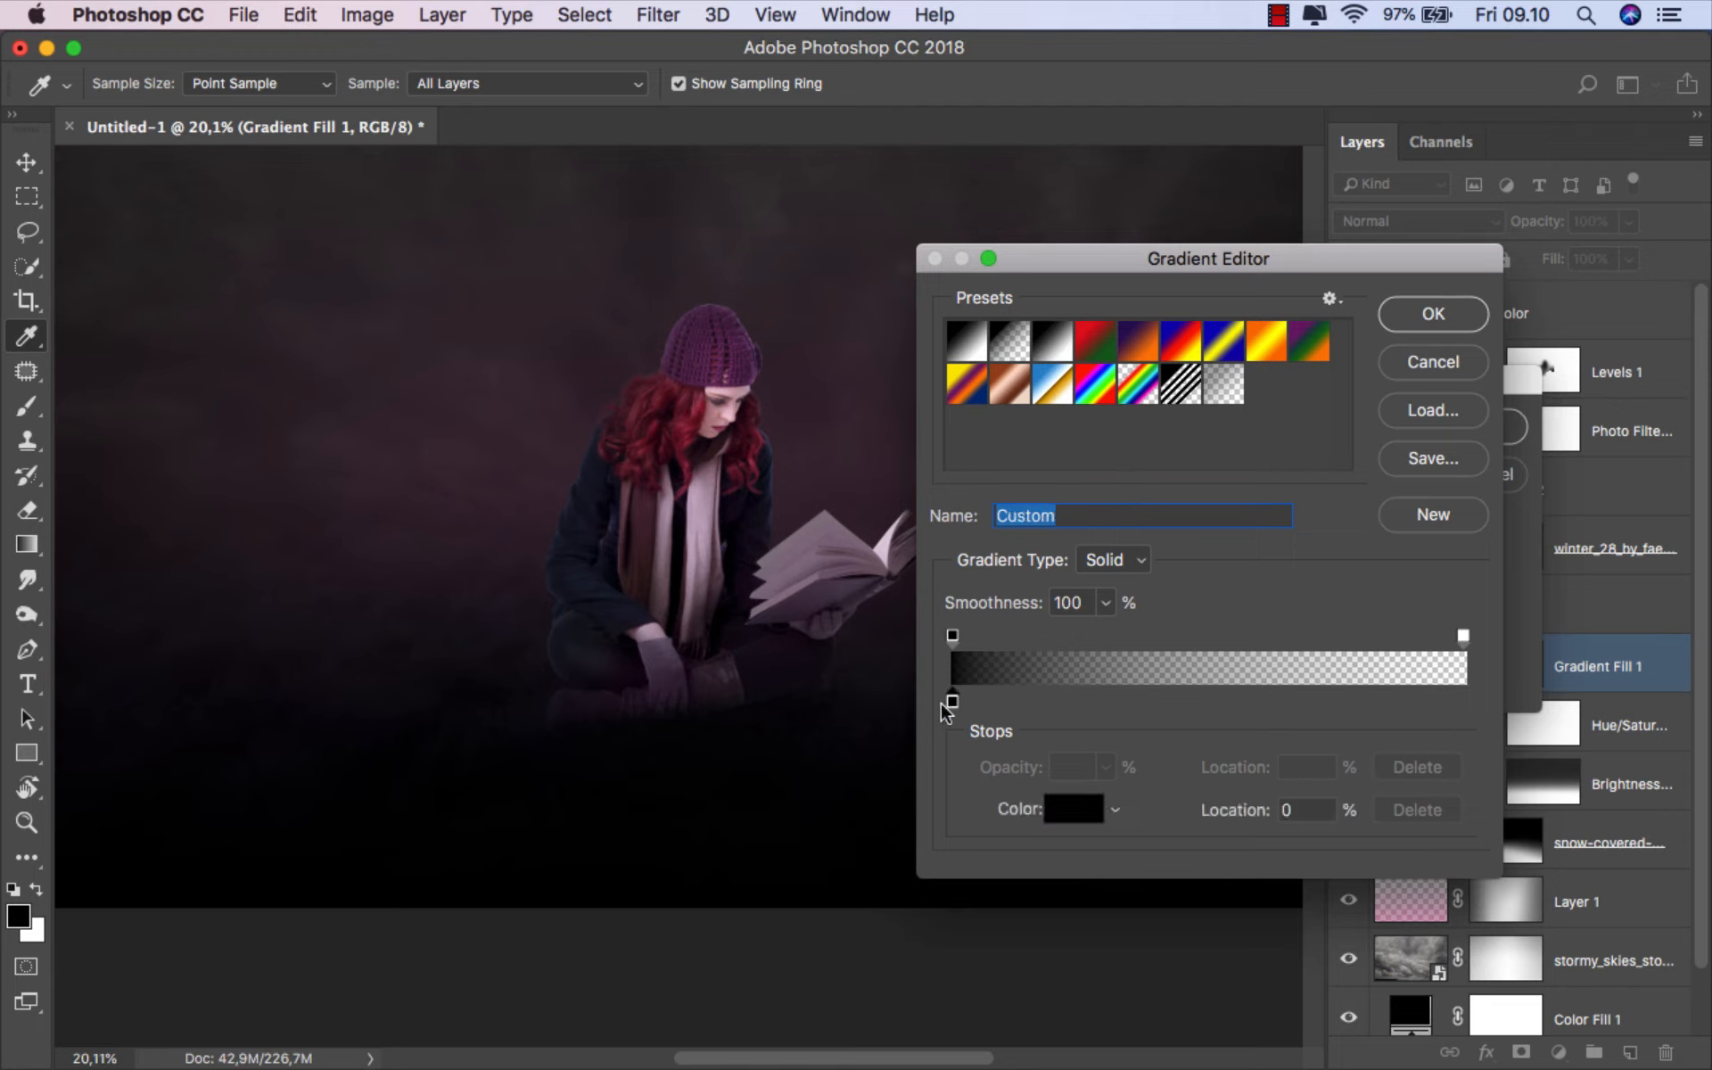
left_click(1060, 809)
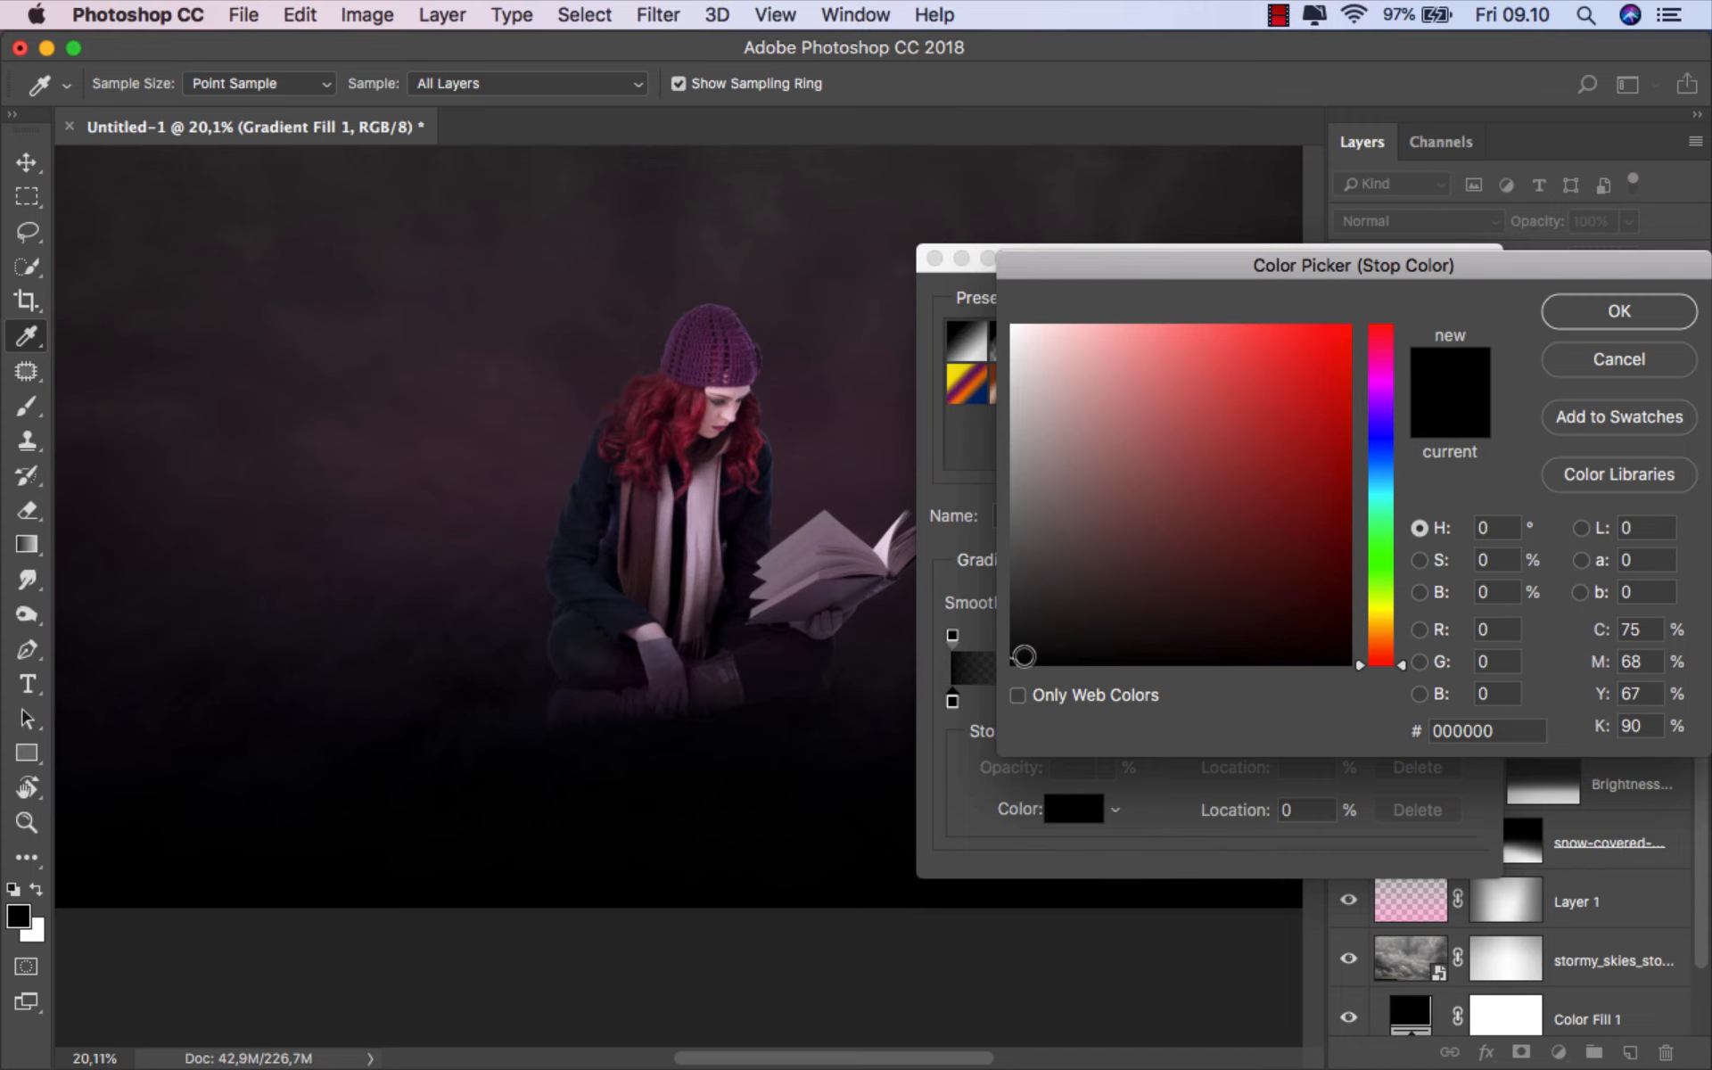
left_click(1631, 321)
left_click(1450, 323)
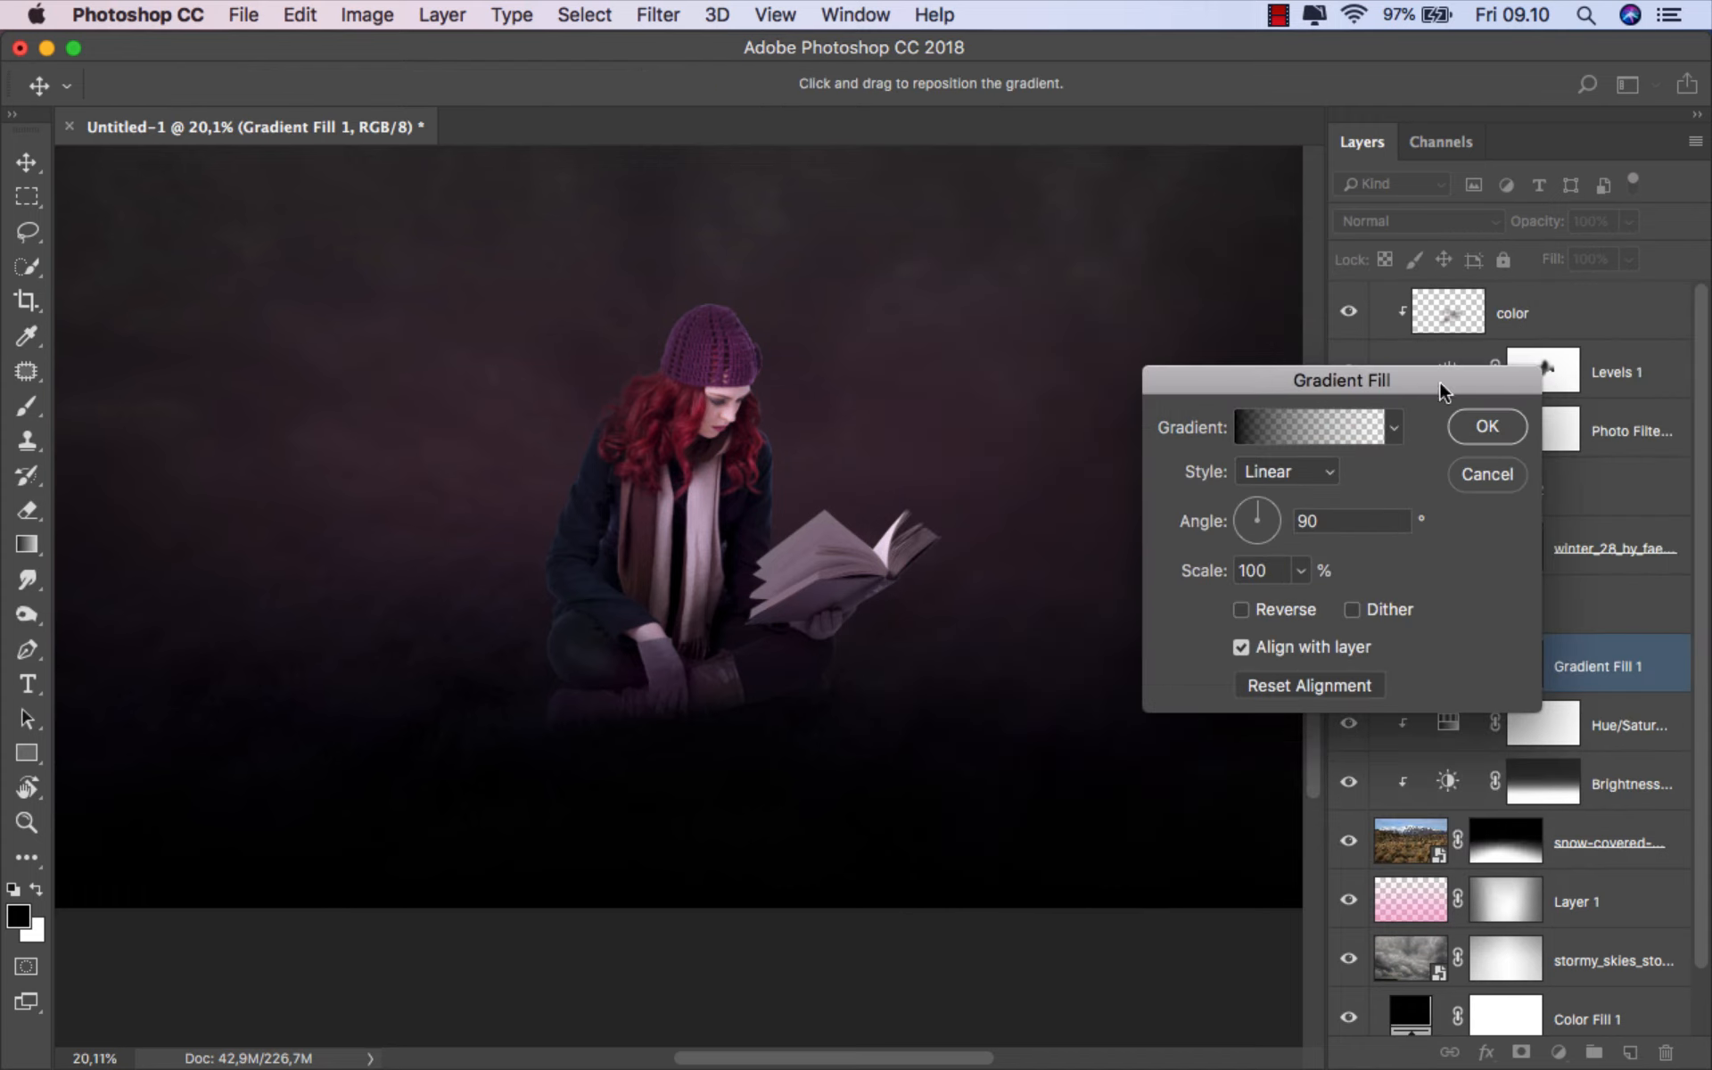
- Make the gradient fill a reversed Radial gradient with a scale of 333% and apply it
left_click(1278, 481)
left_click(1271, 491)
left_click(1240, 610)
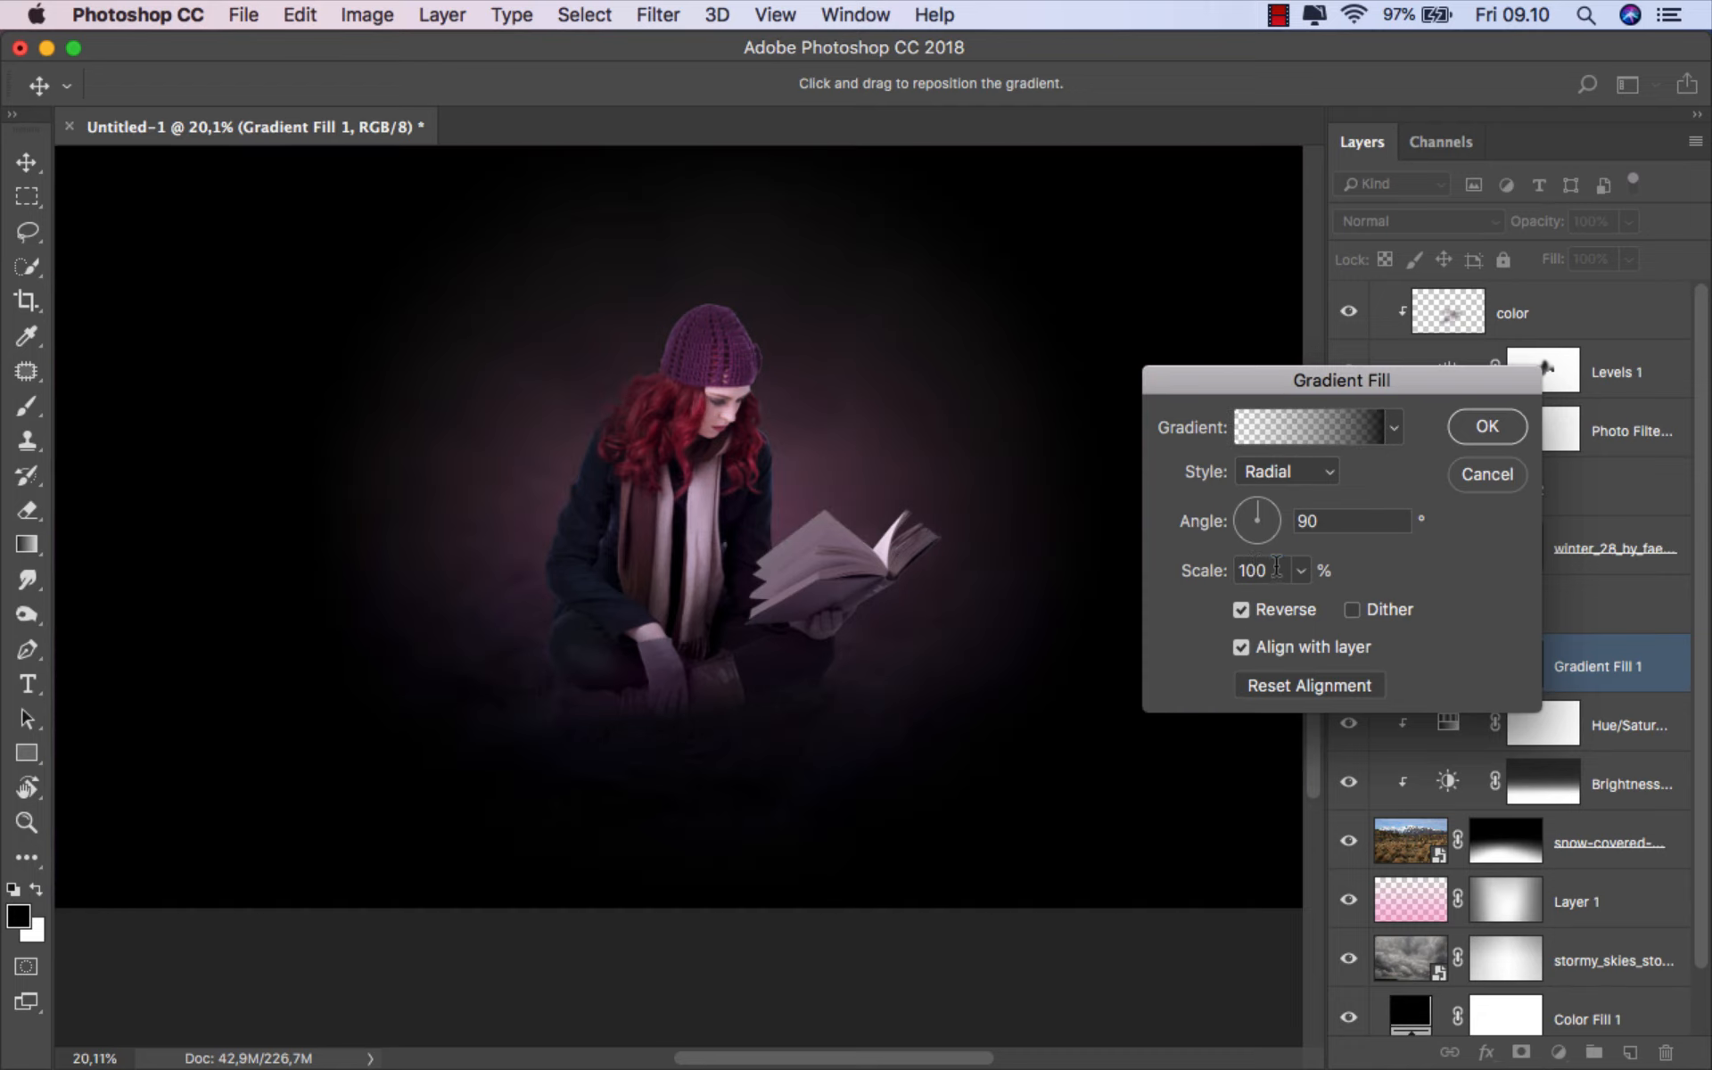
type("333")
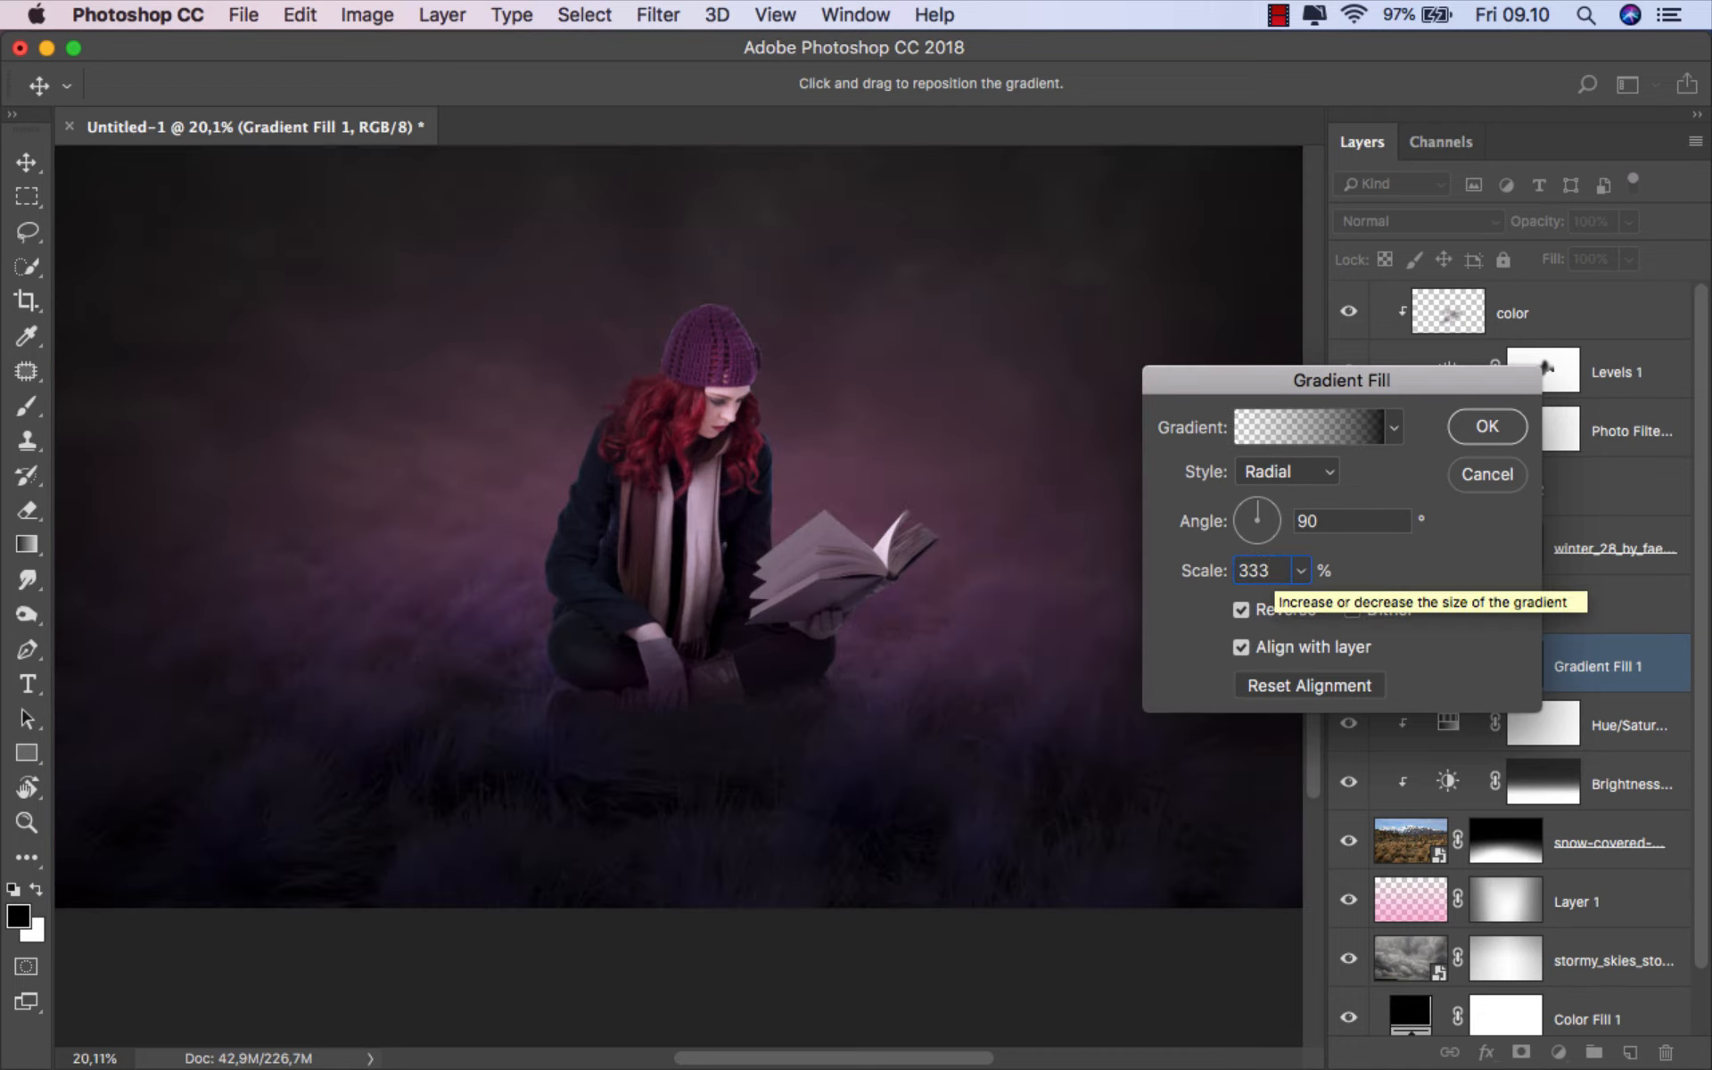
left_click(1478, 430)
- Set the gradient fill layer to Soft Light with 47% fill and compare the image with it hidden and shown
left_click(1385, 218)
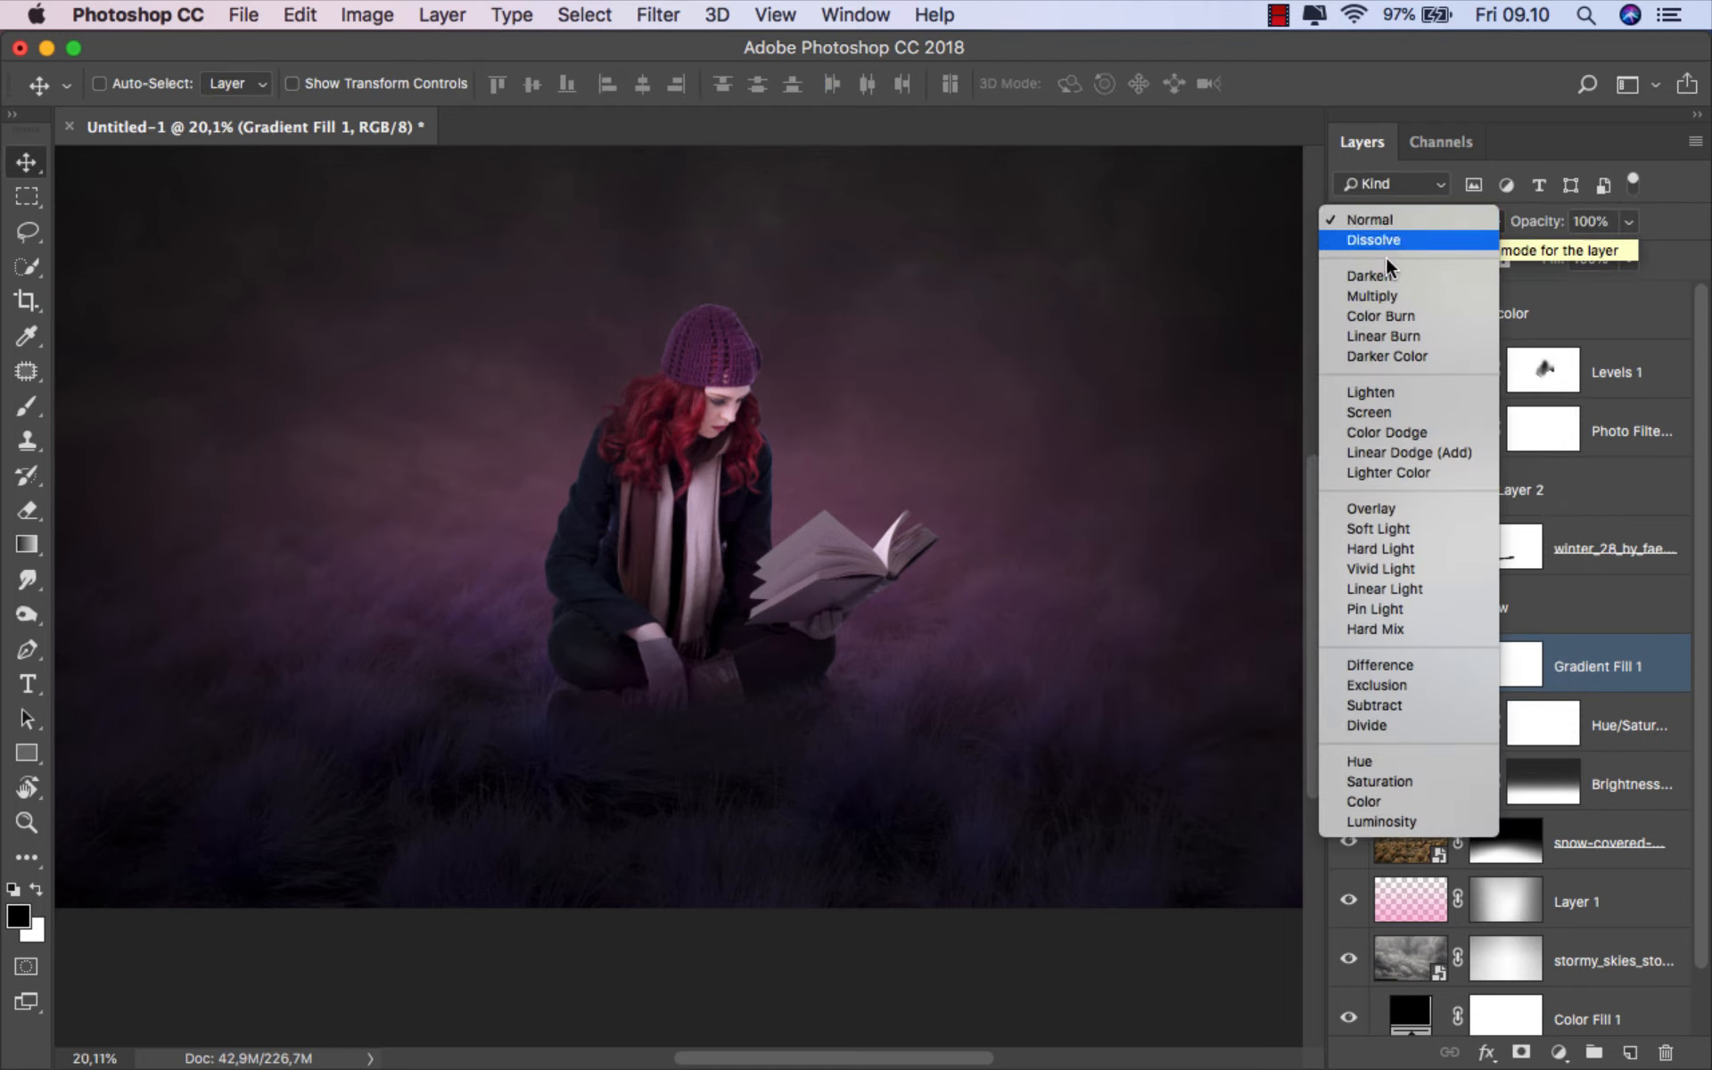
left_click(1411, 527)
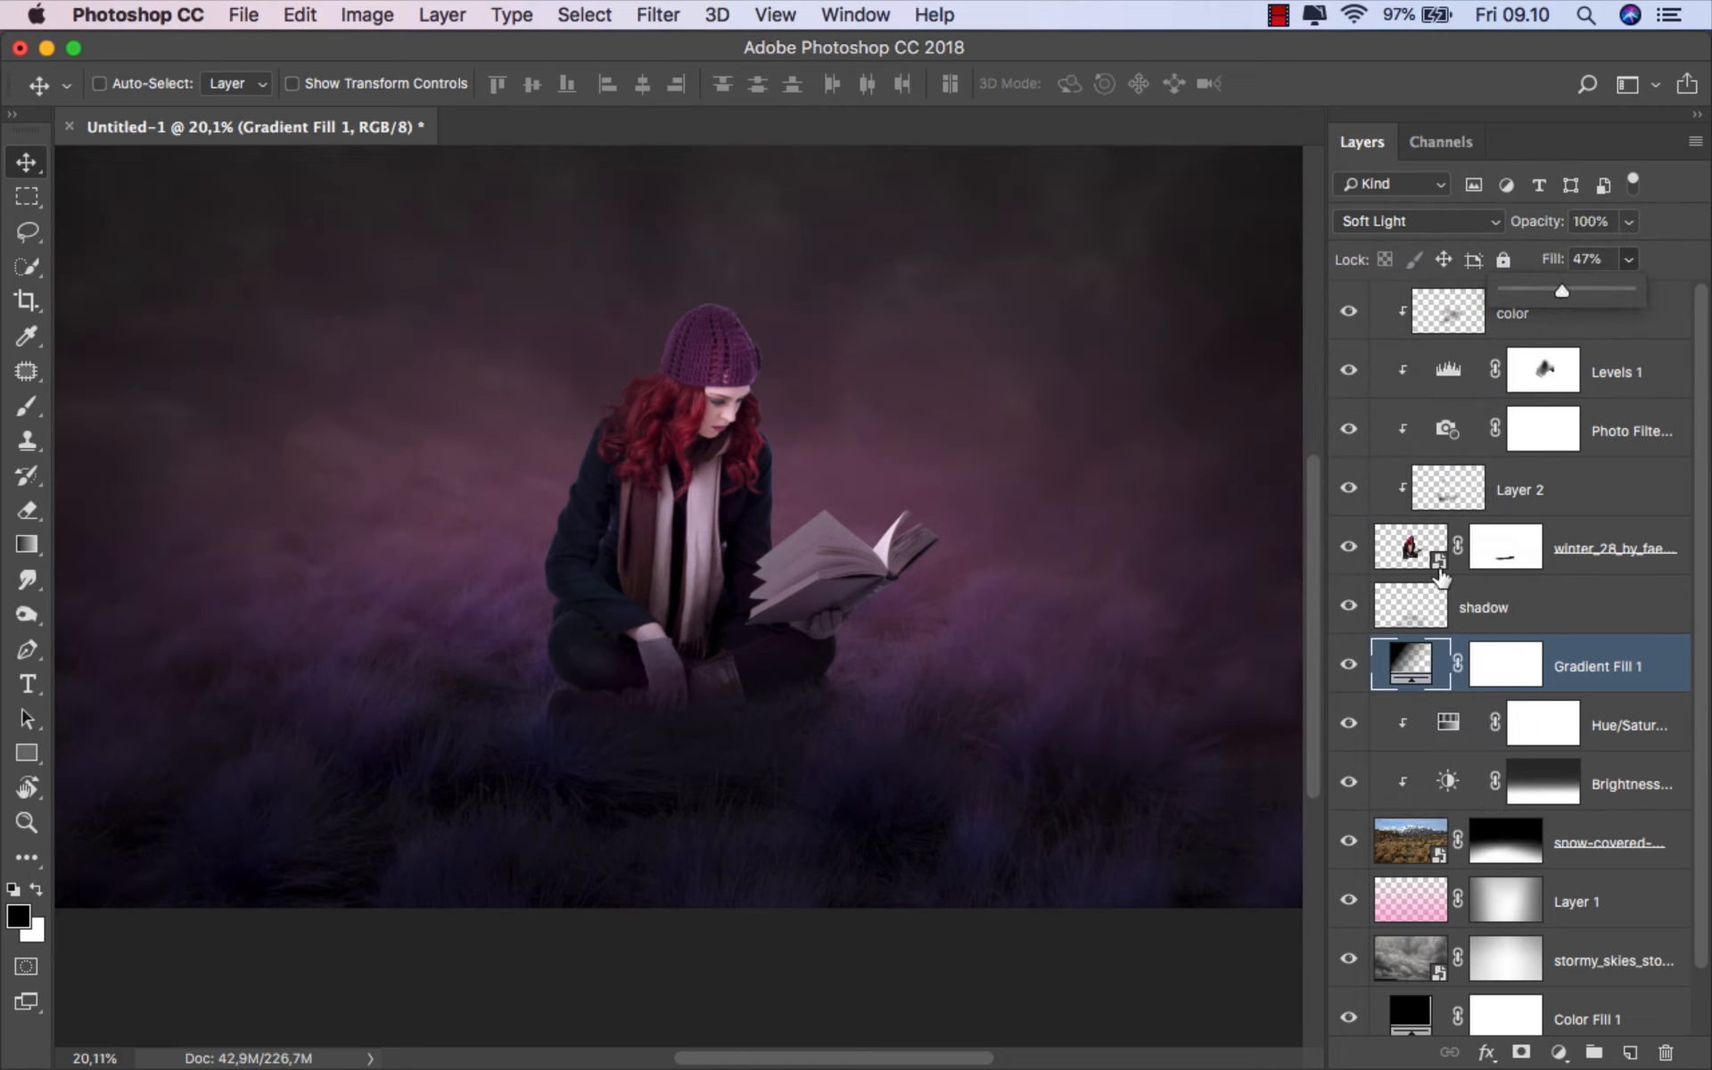
left_click(1366, 659)
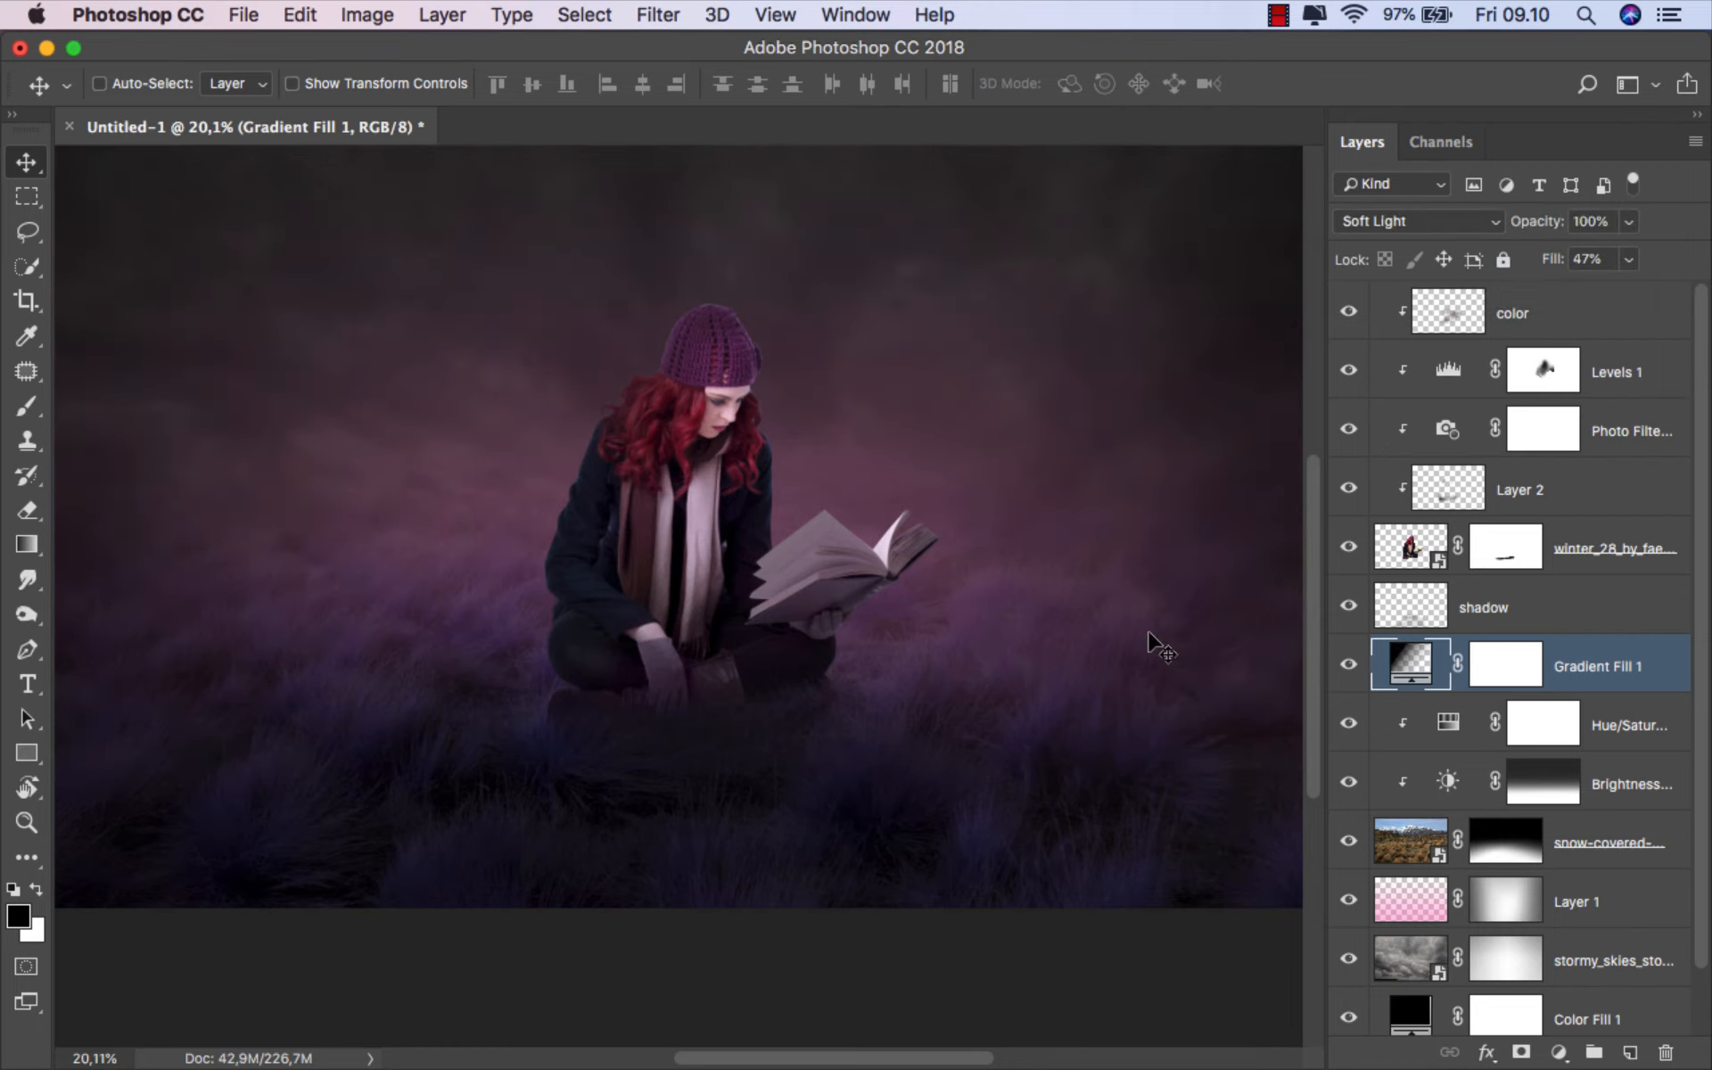
scroll(1159, 647, "down", 2)
left_click(1349, 666)
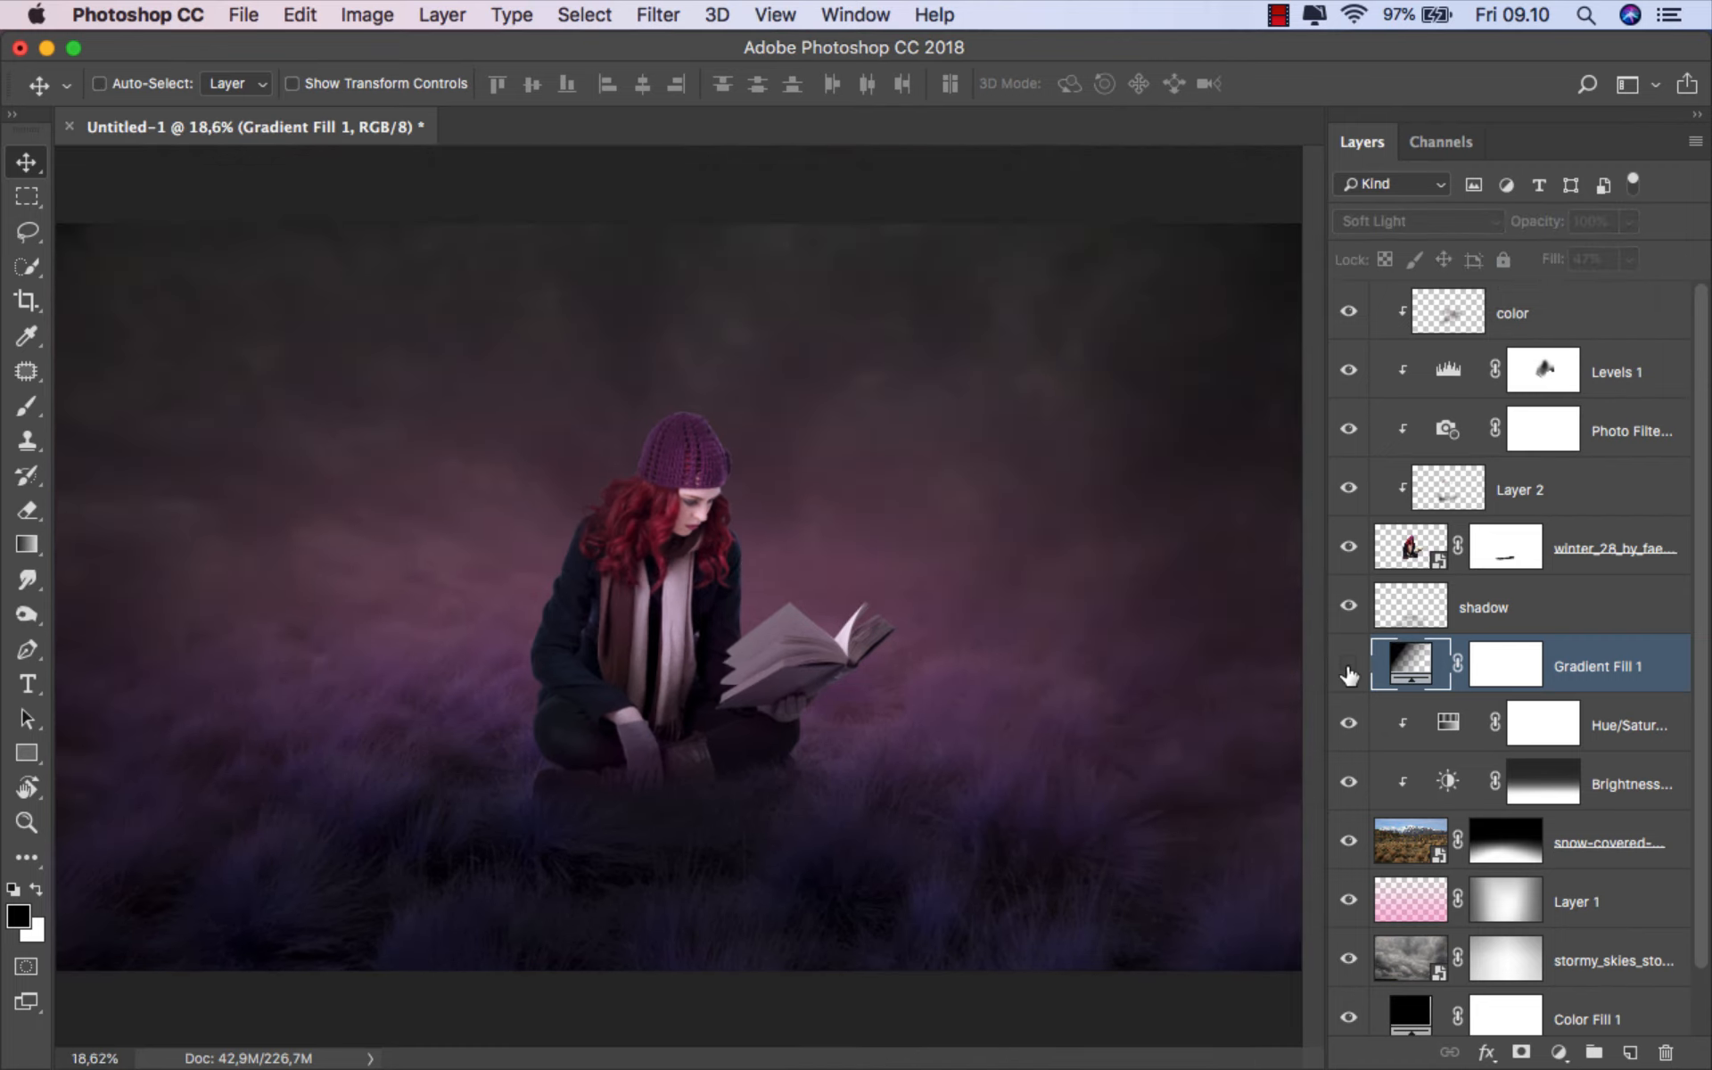
left_click(1349, 667)
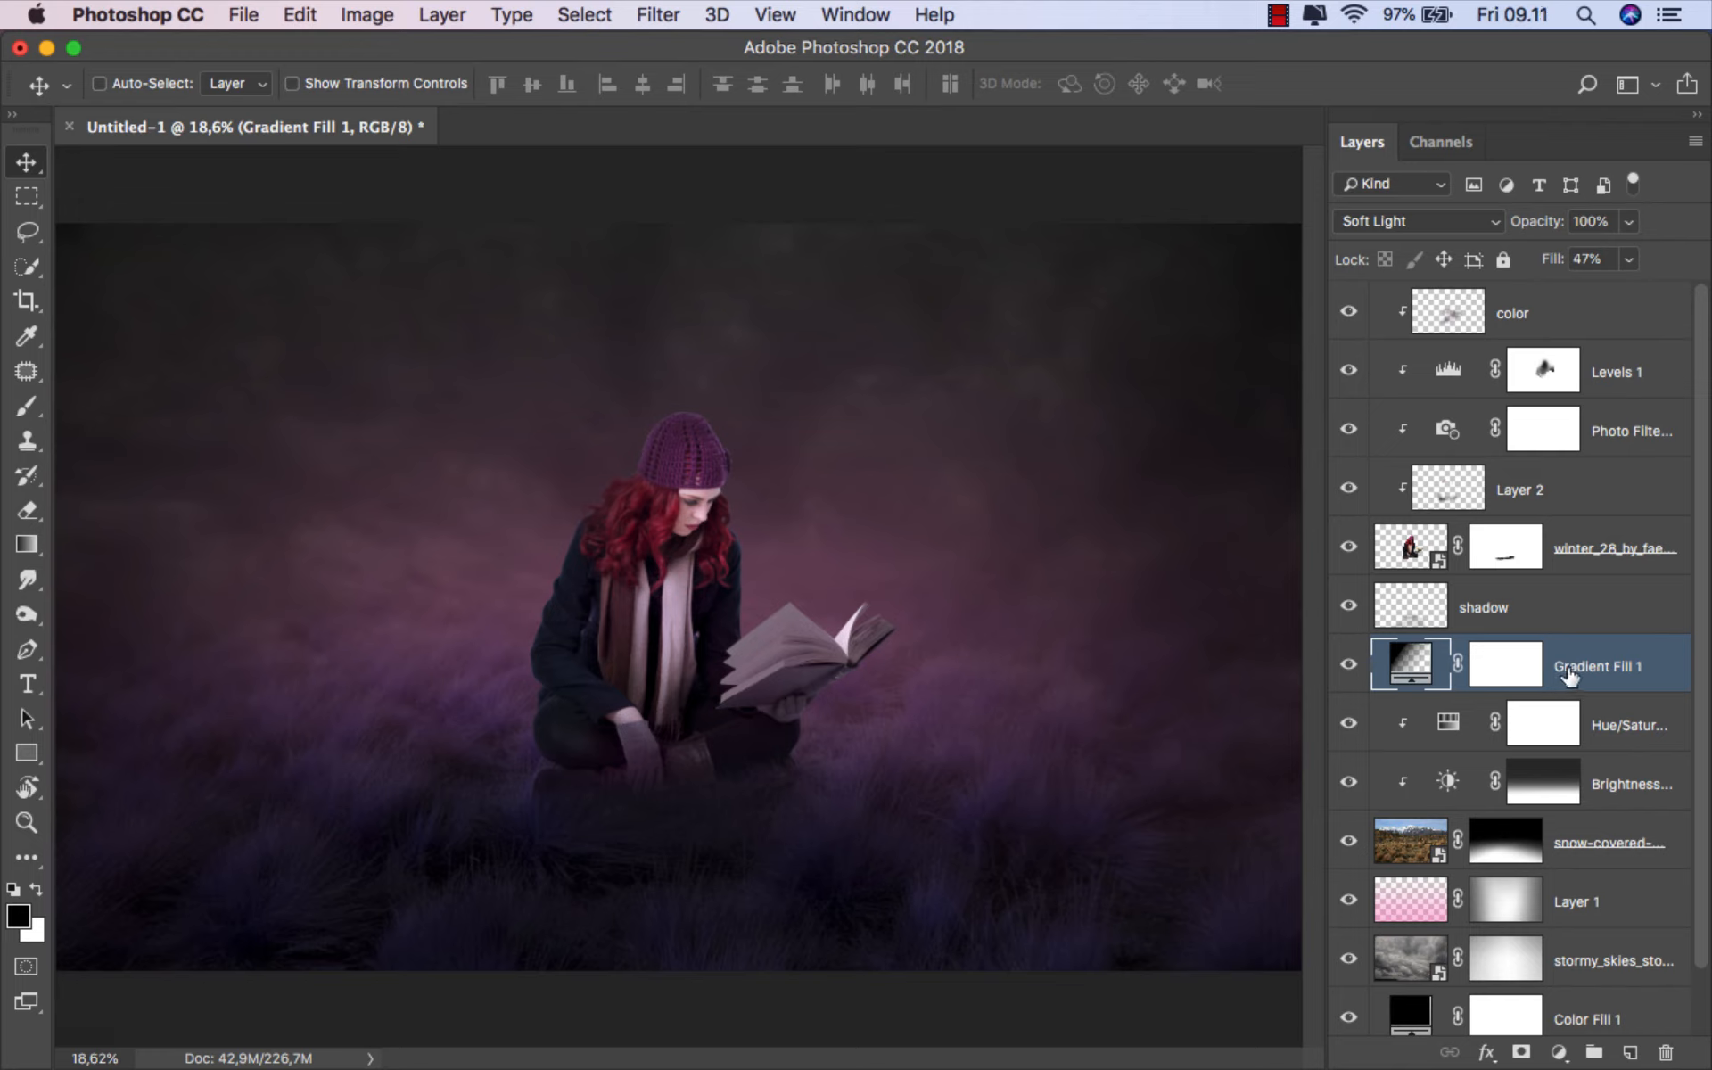
- Add a new empty layer above the color layer and activate the Pen tool in Path mode
left_click(1562, 319)
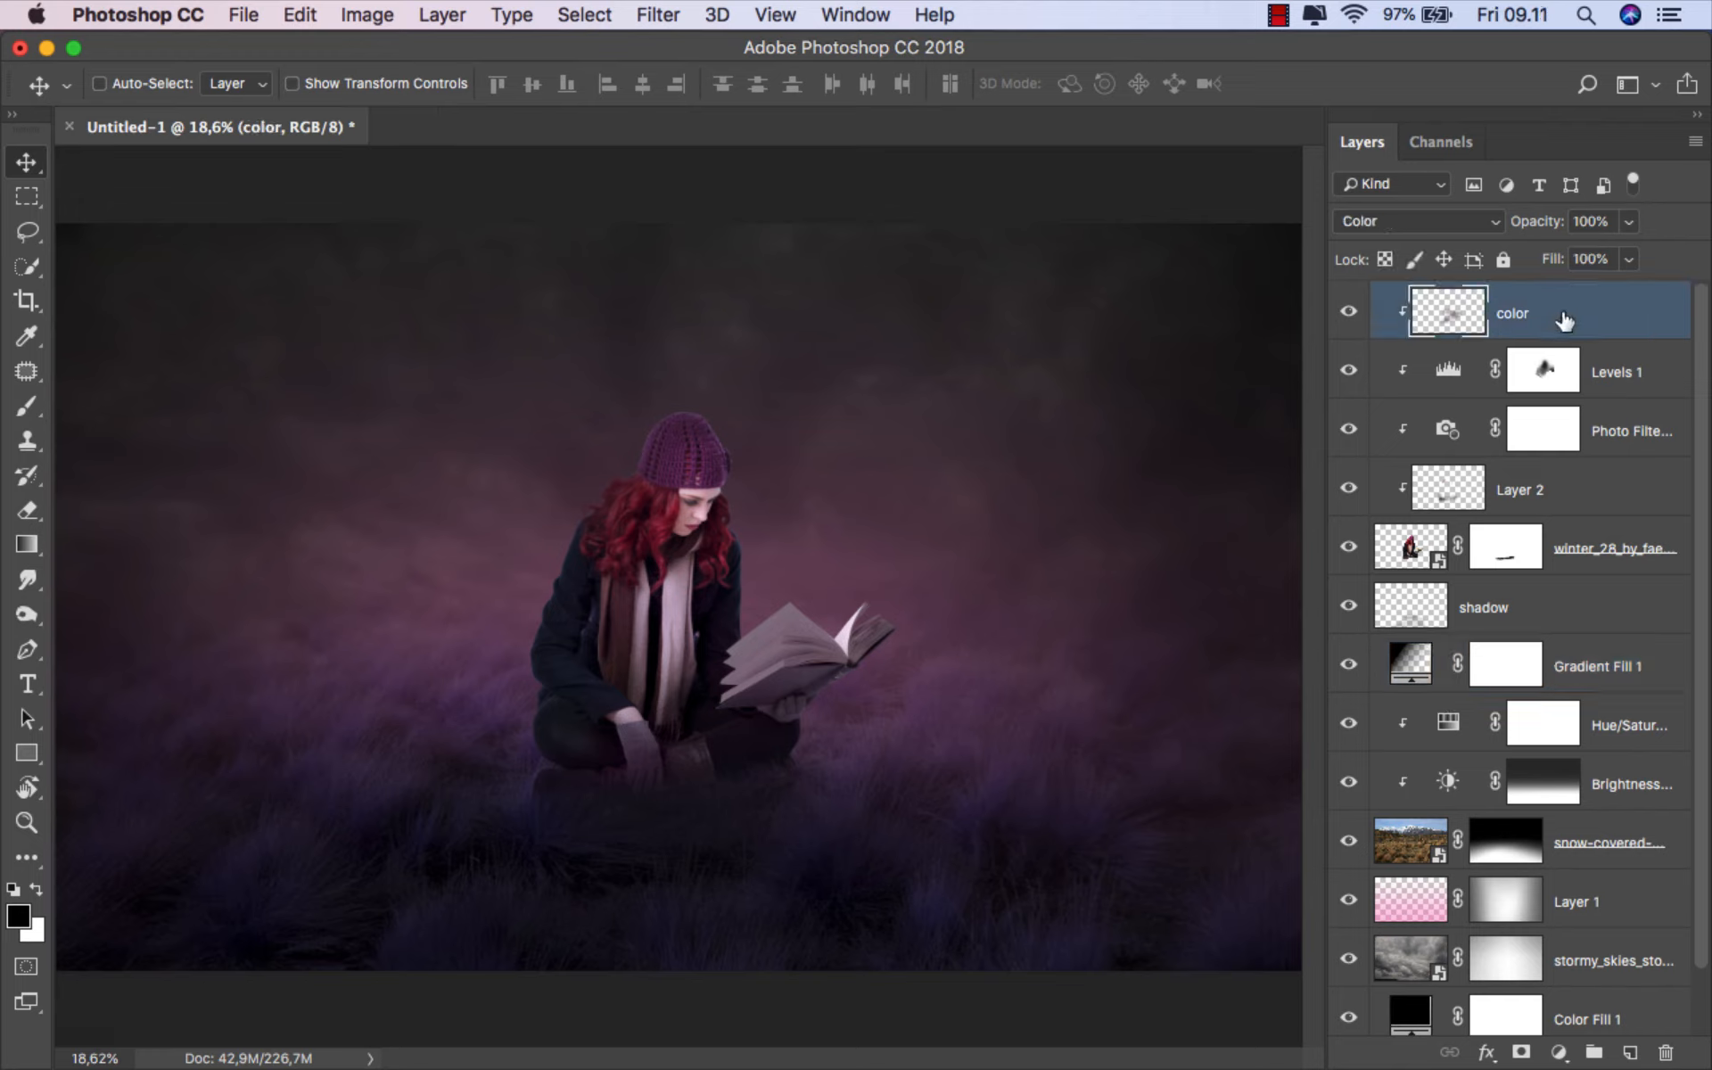
left_click(1631, 1046)
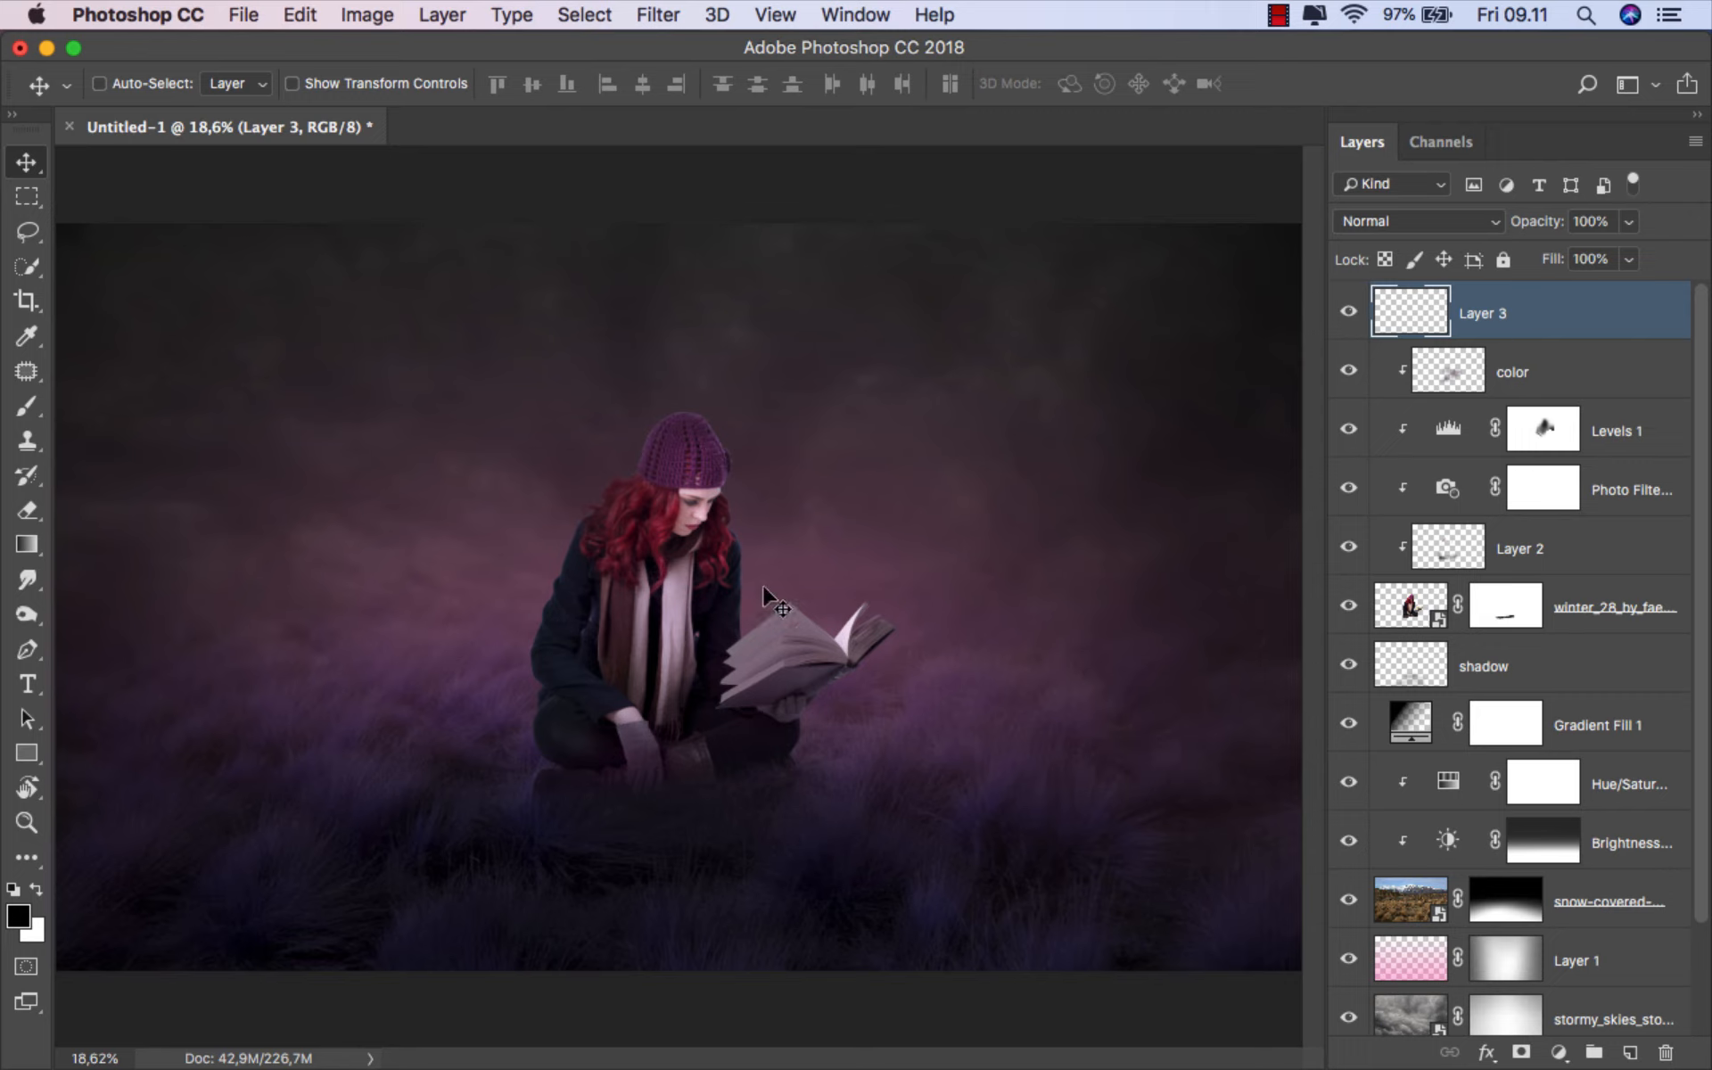
right_click(27, 650)
left_click(134, 644)
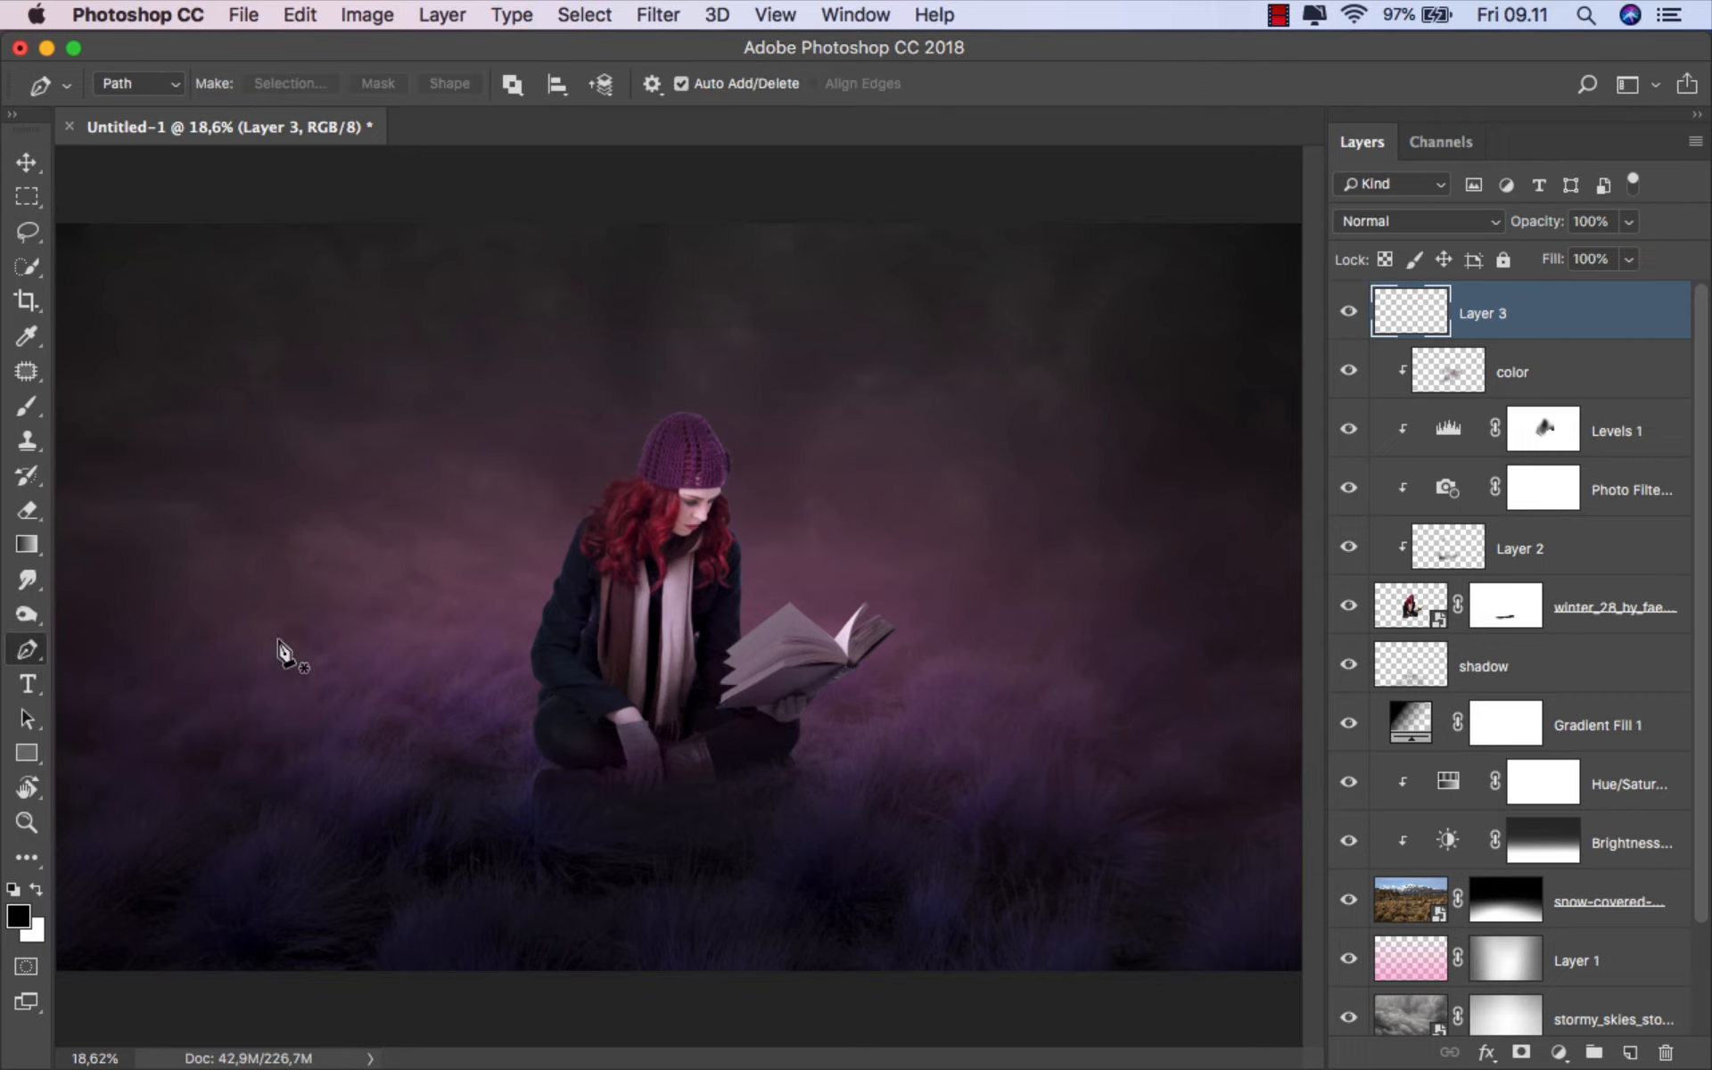
- Trace a path around the bright upright page's inner edge and along the upper edge of the book's large open page
scroll(876, 636, "up", 8)
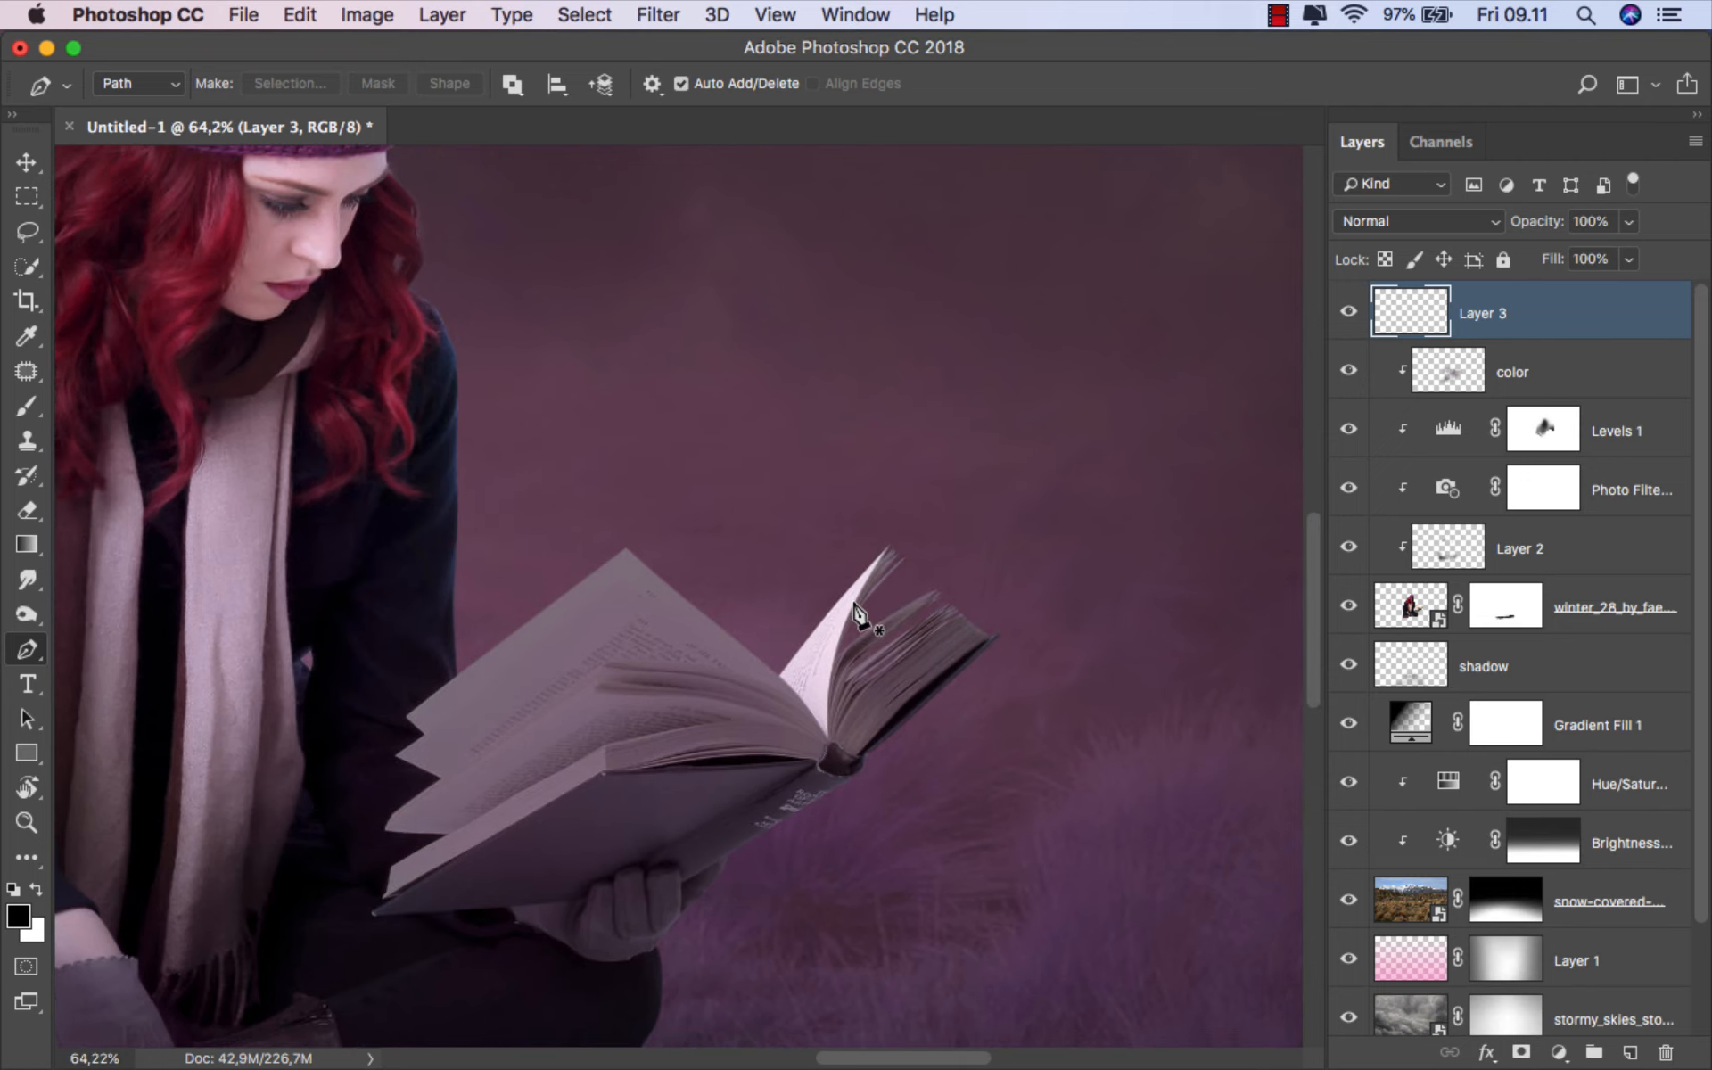
scroll(877, 582, "up", 1)
scroll(1095, 379, "up", 2)
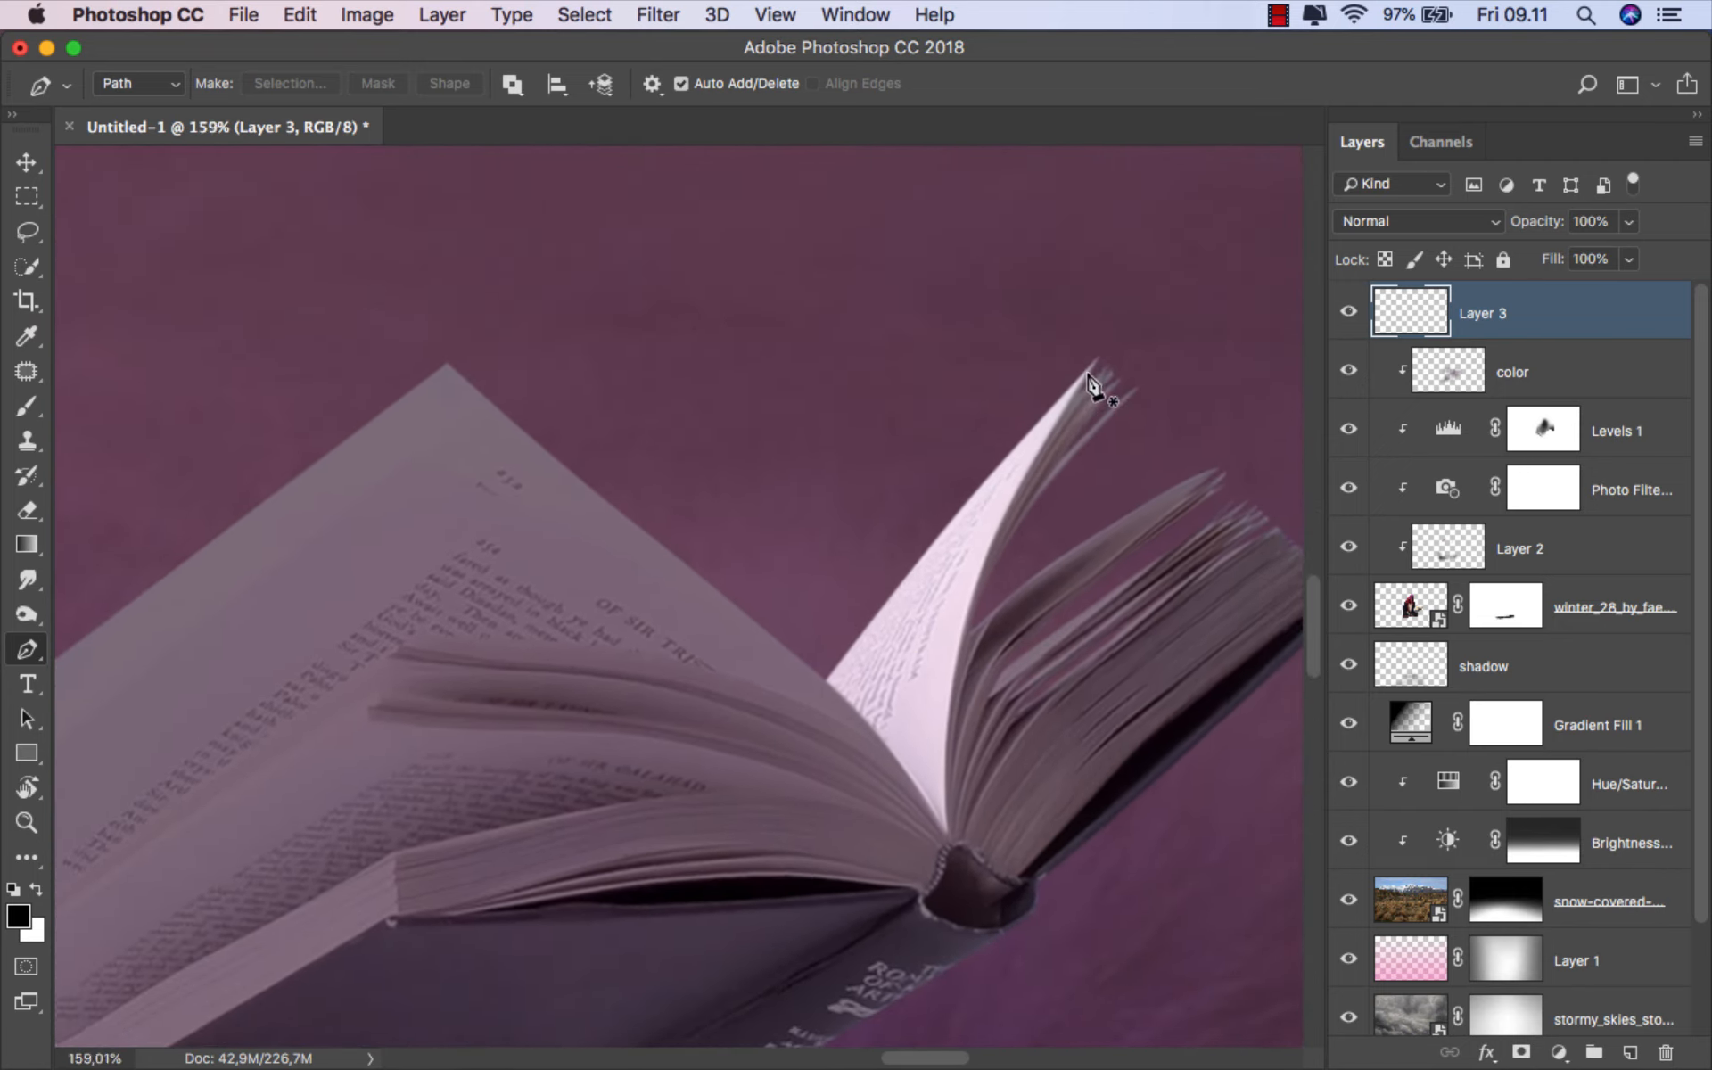
left_click(1097, 354)
left_click_drag(892, 595, 949, 627)
left_click_drag(927, 795, 927, 829)
left_click(929, 894)
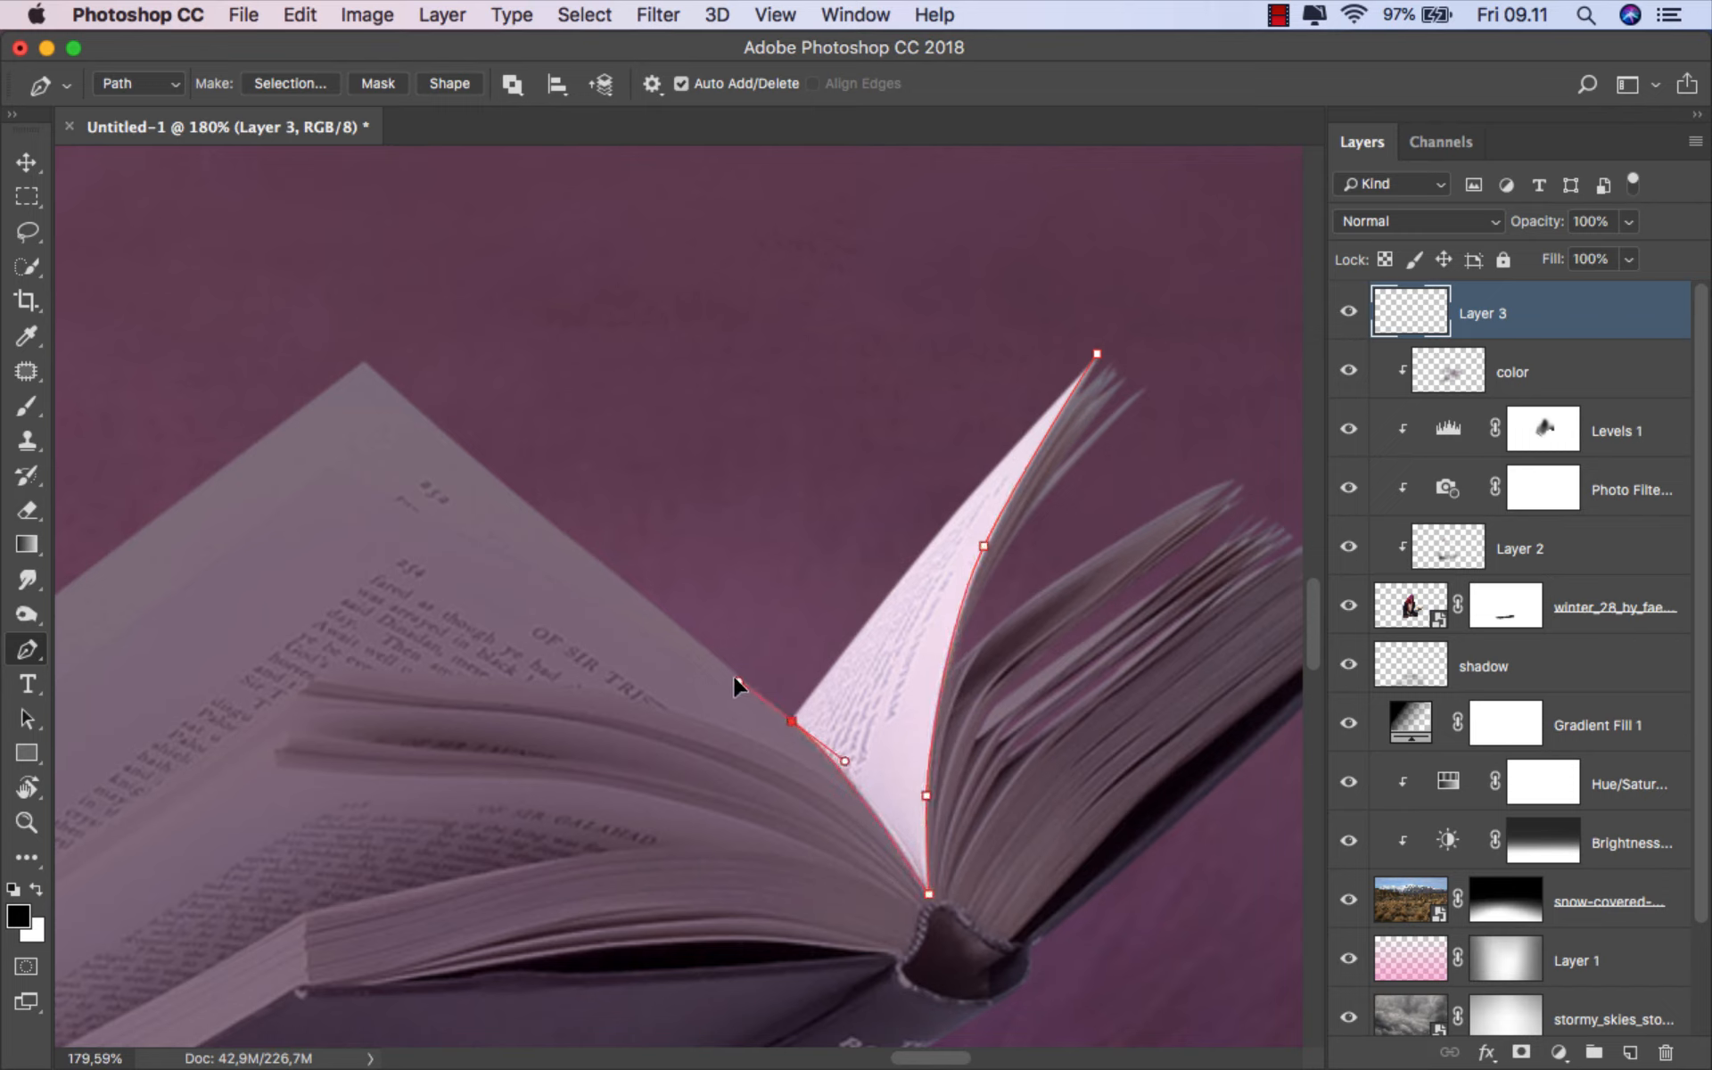
left_click_drag(732, 677, 724, 666)
scroll(704, 624, "left", 5)
scroll(704, 624, "up", 3)
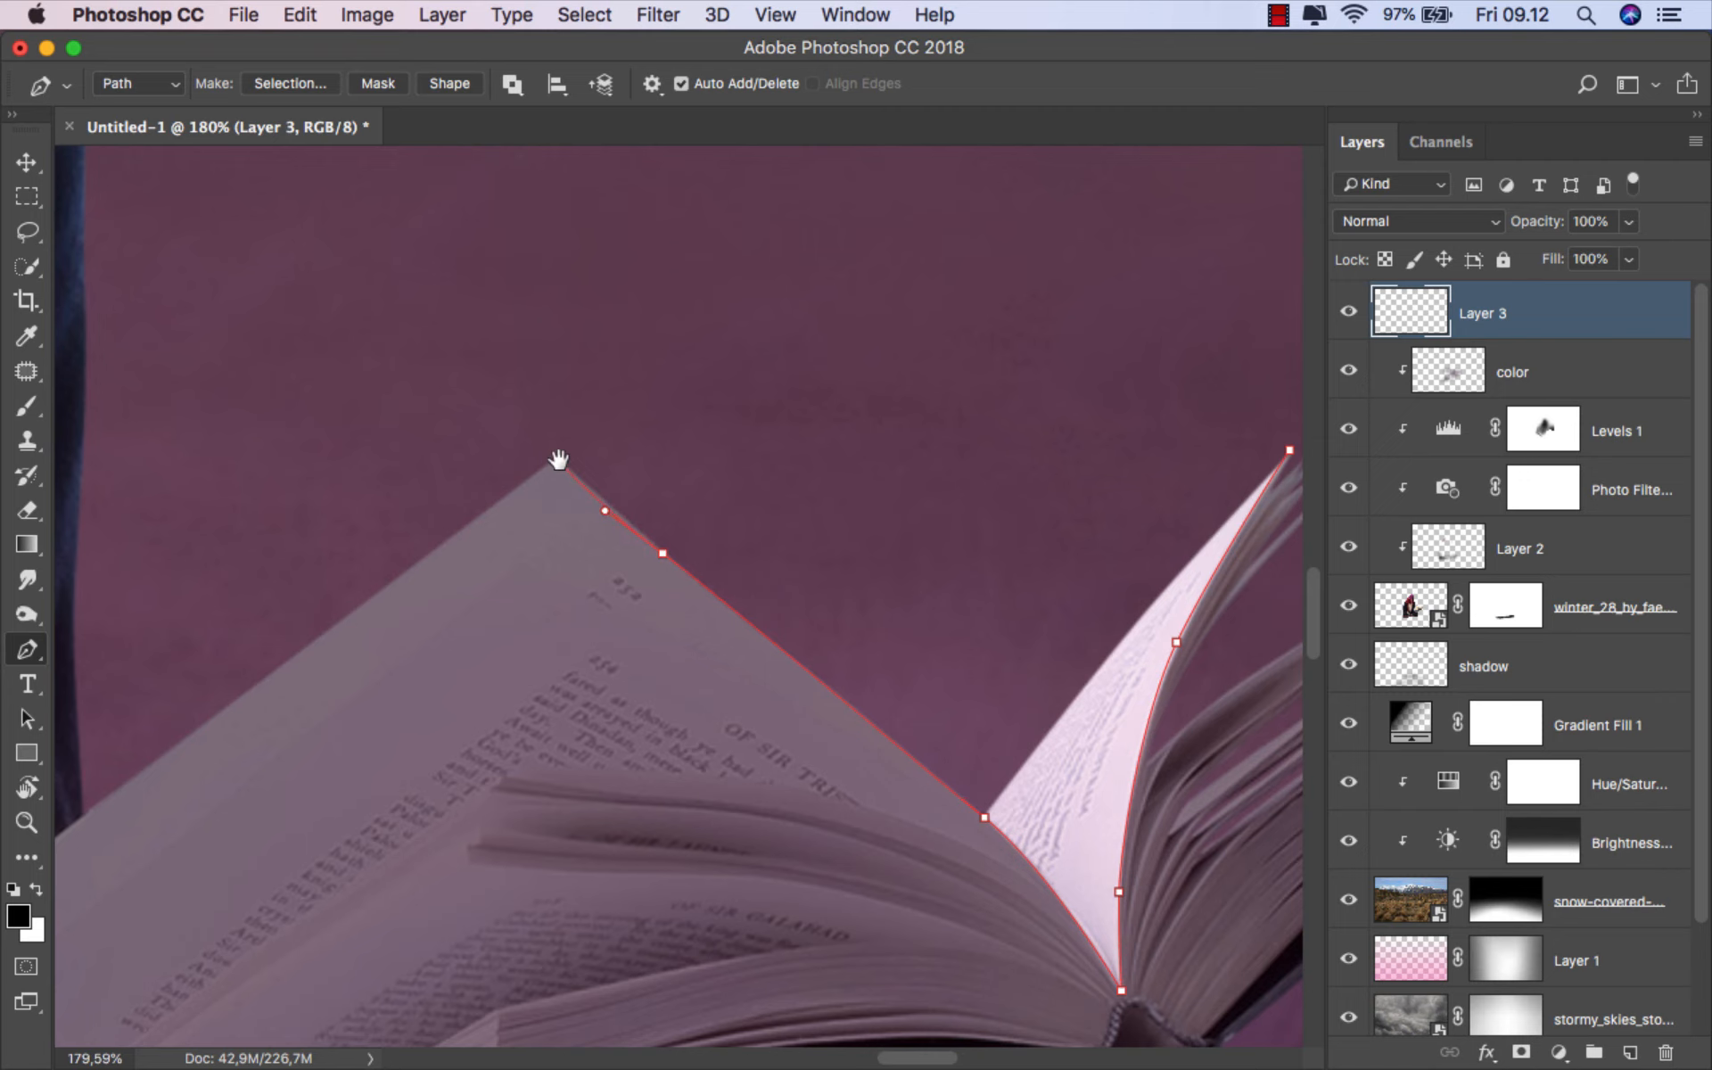
- Continue the path around the open page's outer corner and along the jagged page edges to the lower corner of the cover
left_click_drag(558, 460, 1000, 283)
scroll(997, 284, "down", 2)
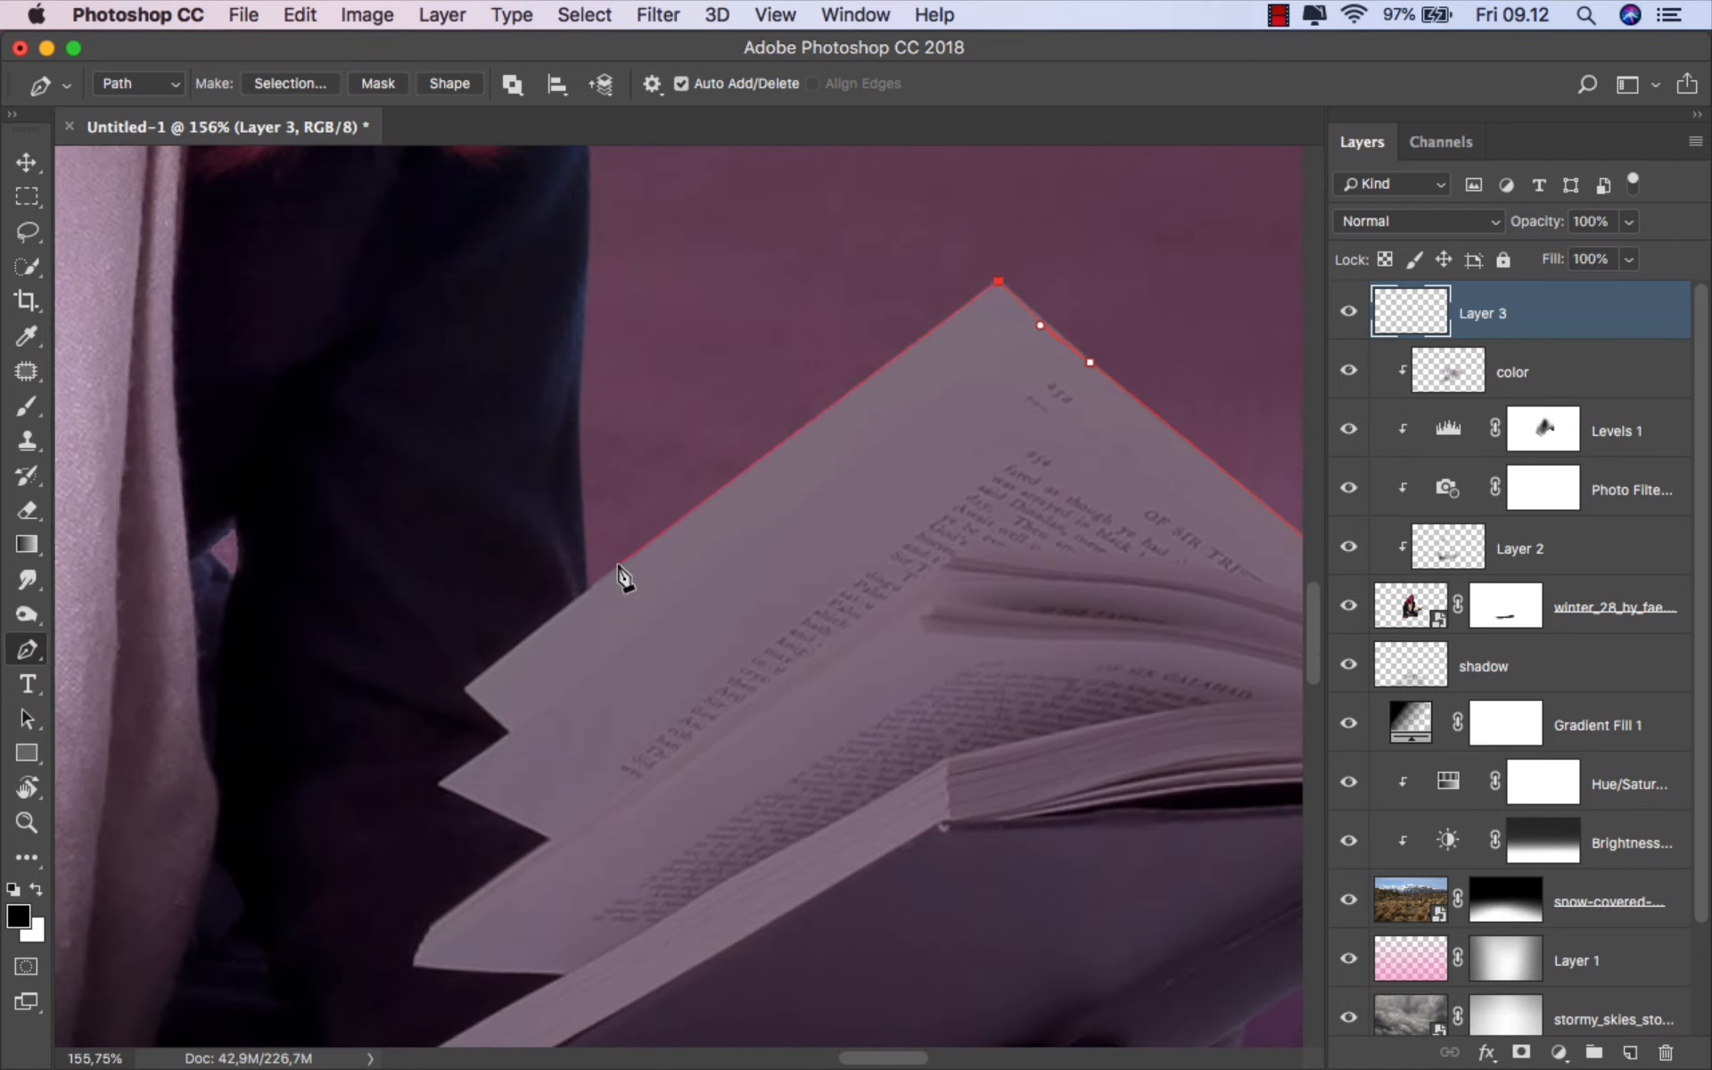
left_click(464, 690)
left_click_drag(508, 731, 807, 573)
scroll(807, 572, "up", 1)
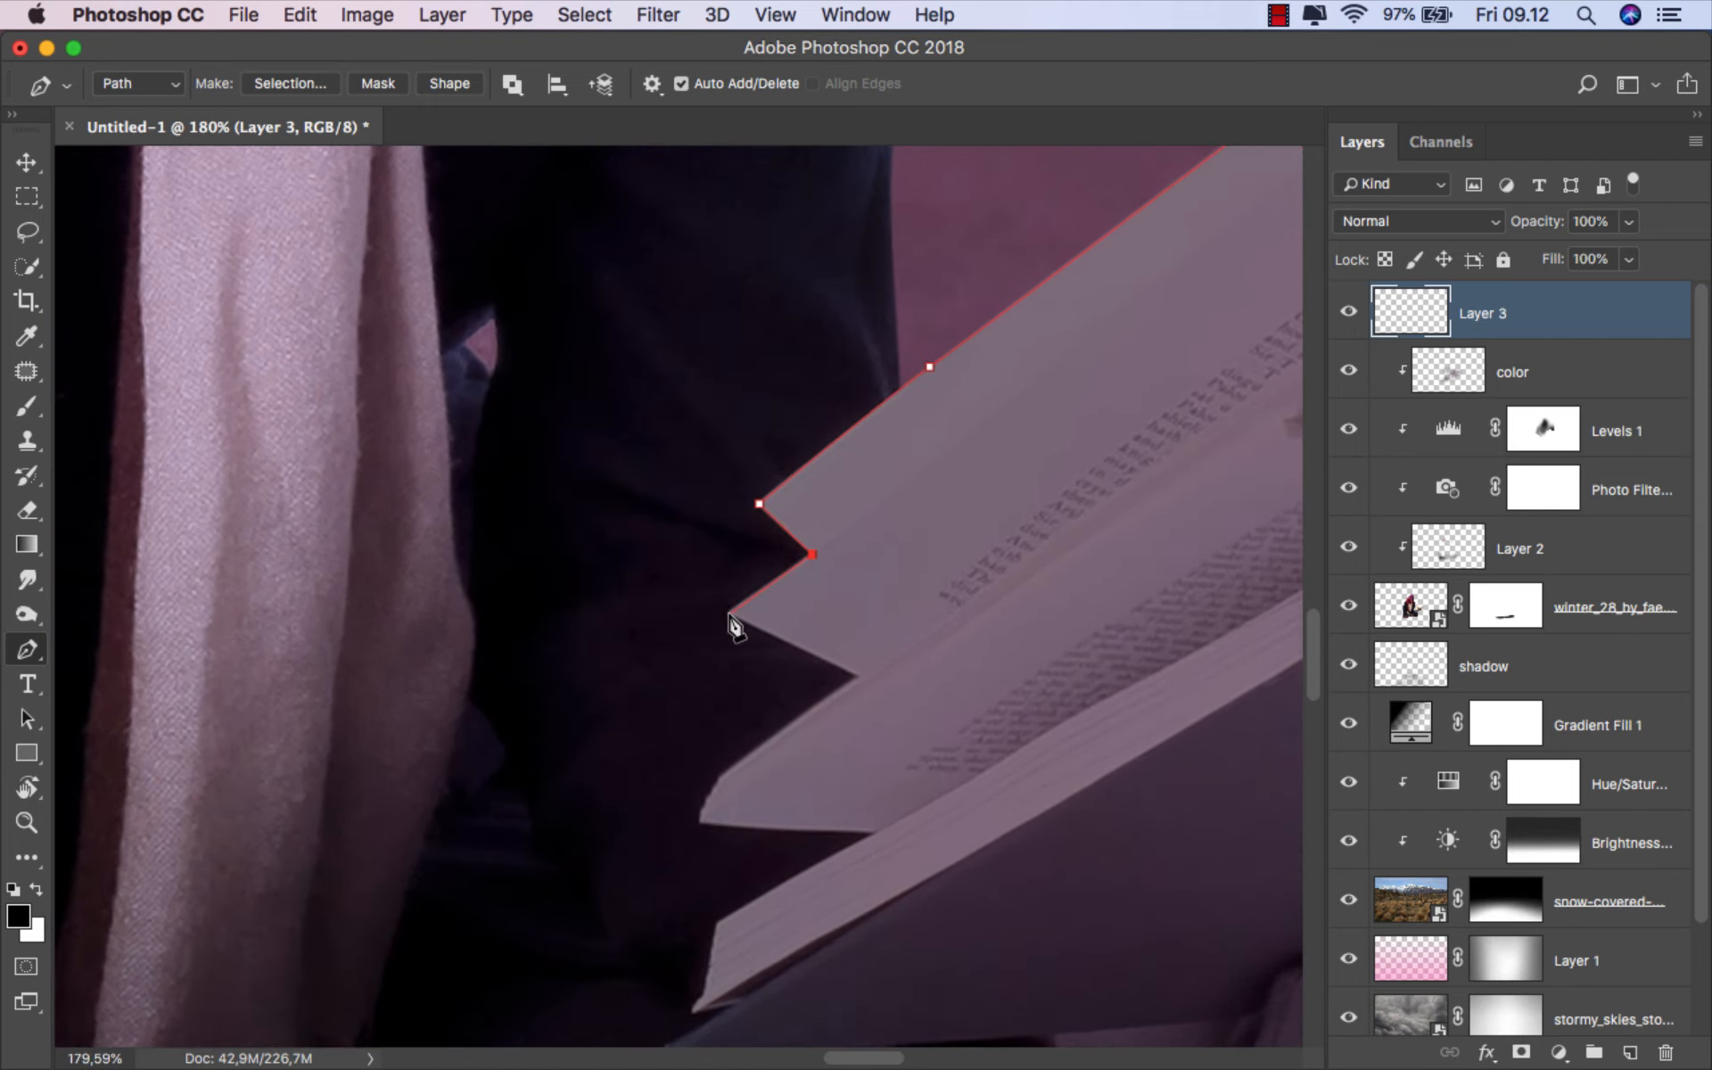
left_click(855, 674)
left_click(871, 834)
scroll(910, 527, "down", 5)
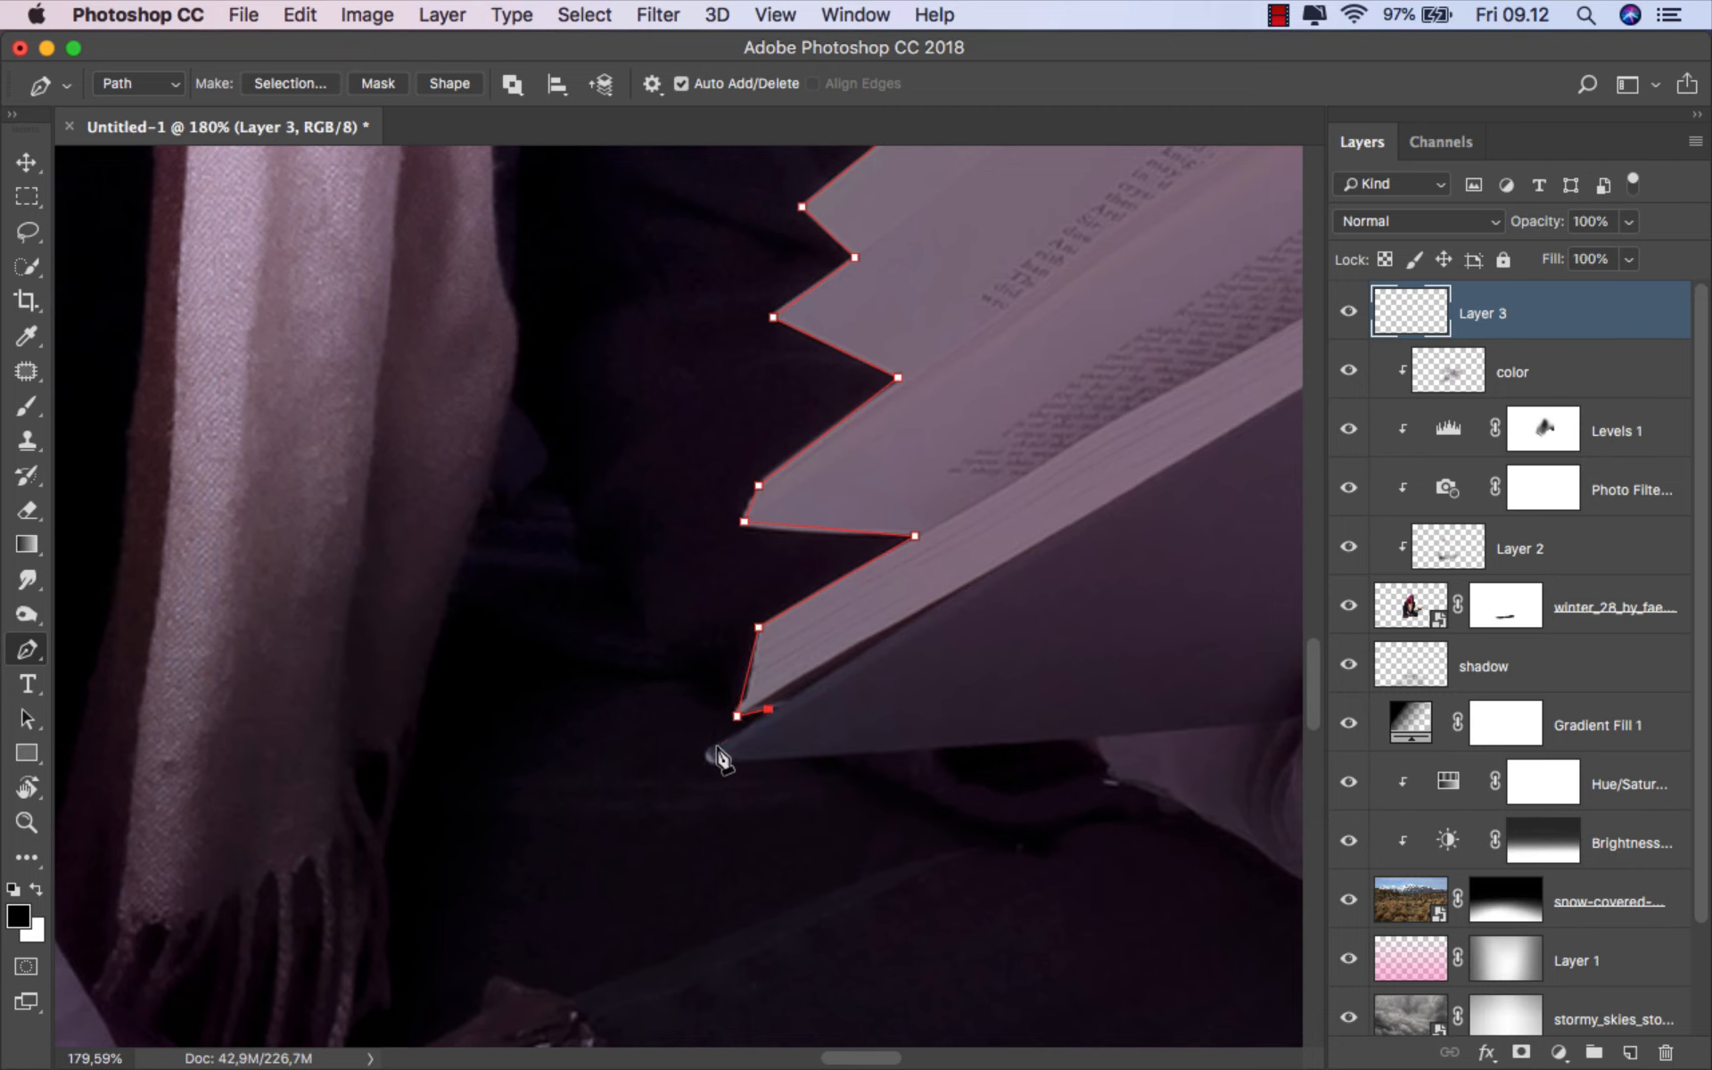
- Close the path with a wide curved loop around the woman that ends at the tip of the bright upright page
scroll(710, 763, "down", 10)
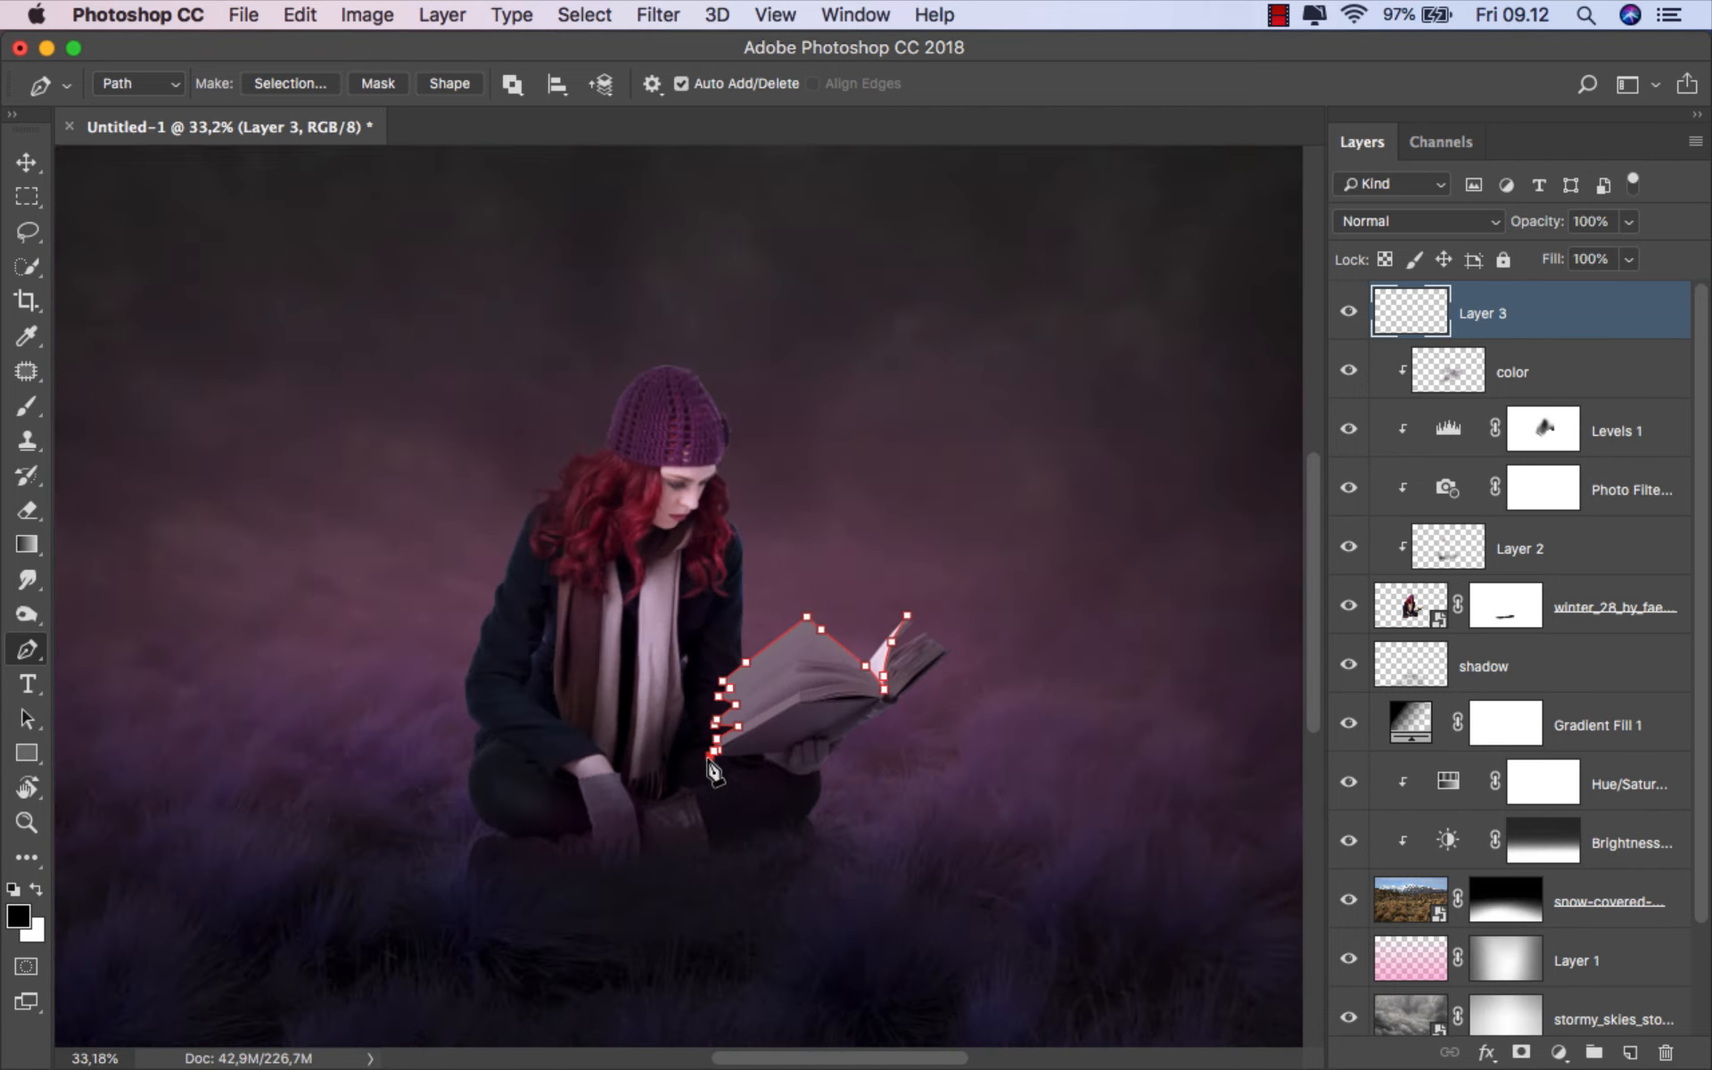
scroll(714, 772, "down", 3)
left_click_drag(581, 828, 458, 838)
left_click_drag(234, 453, 257, 220)
left_click_drag(640, 164, 769, 176)
left_click_drag(924, 329, 968, 404)
left_click_drag(967, 495, 963, 517)
left_click(897, 624)
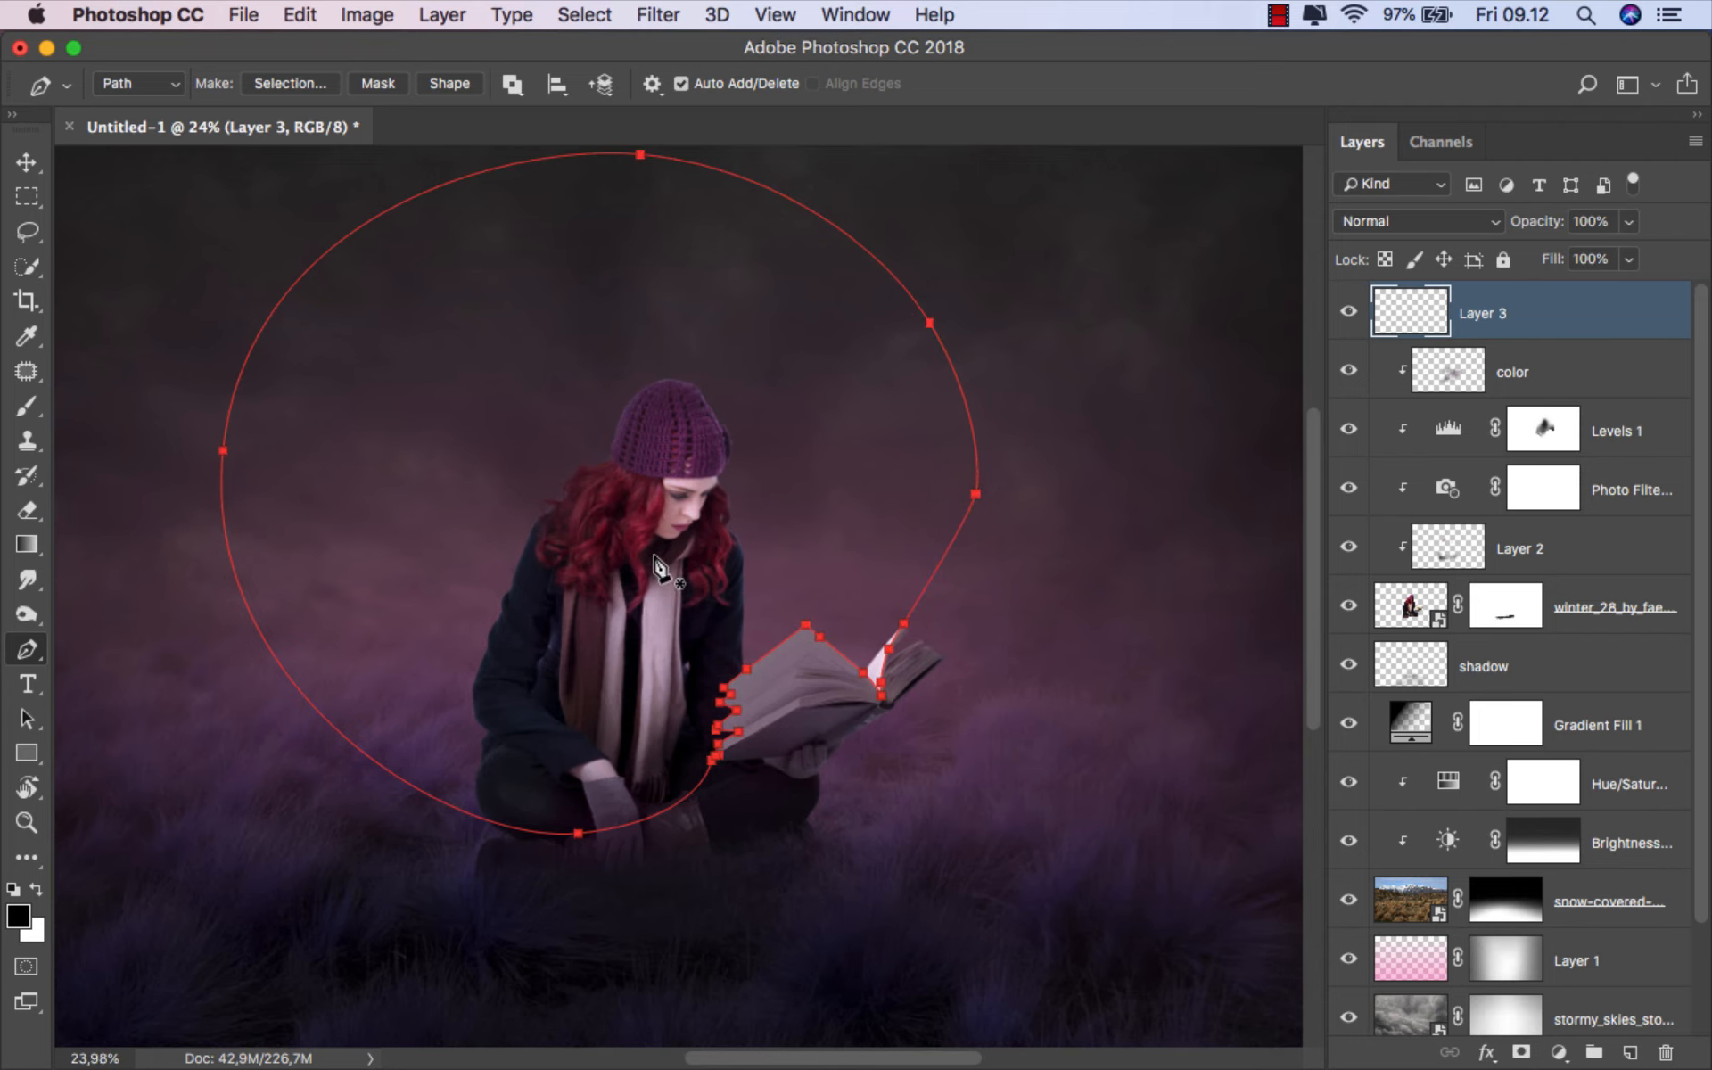
- Convert the closed path into a new anti-aliased selection with a 0.3 pixel feather radius and keep it active
right_click(650, 506)
left_click(720, 624)
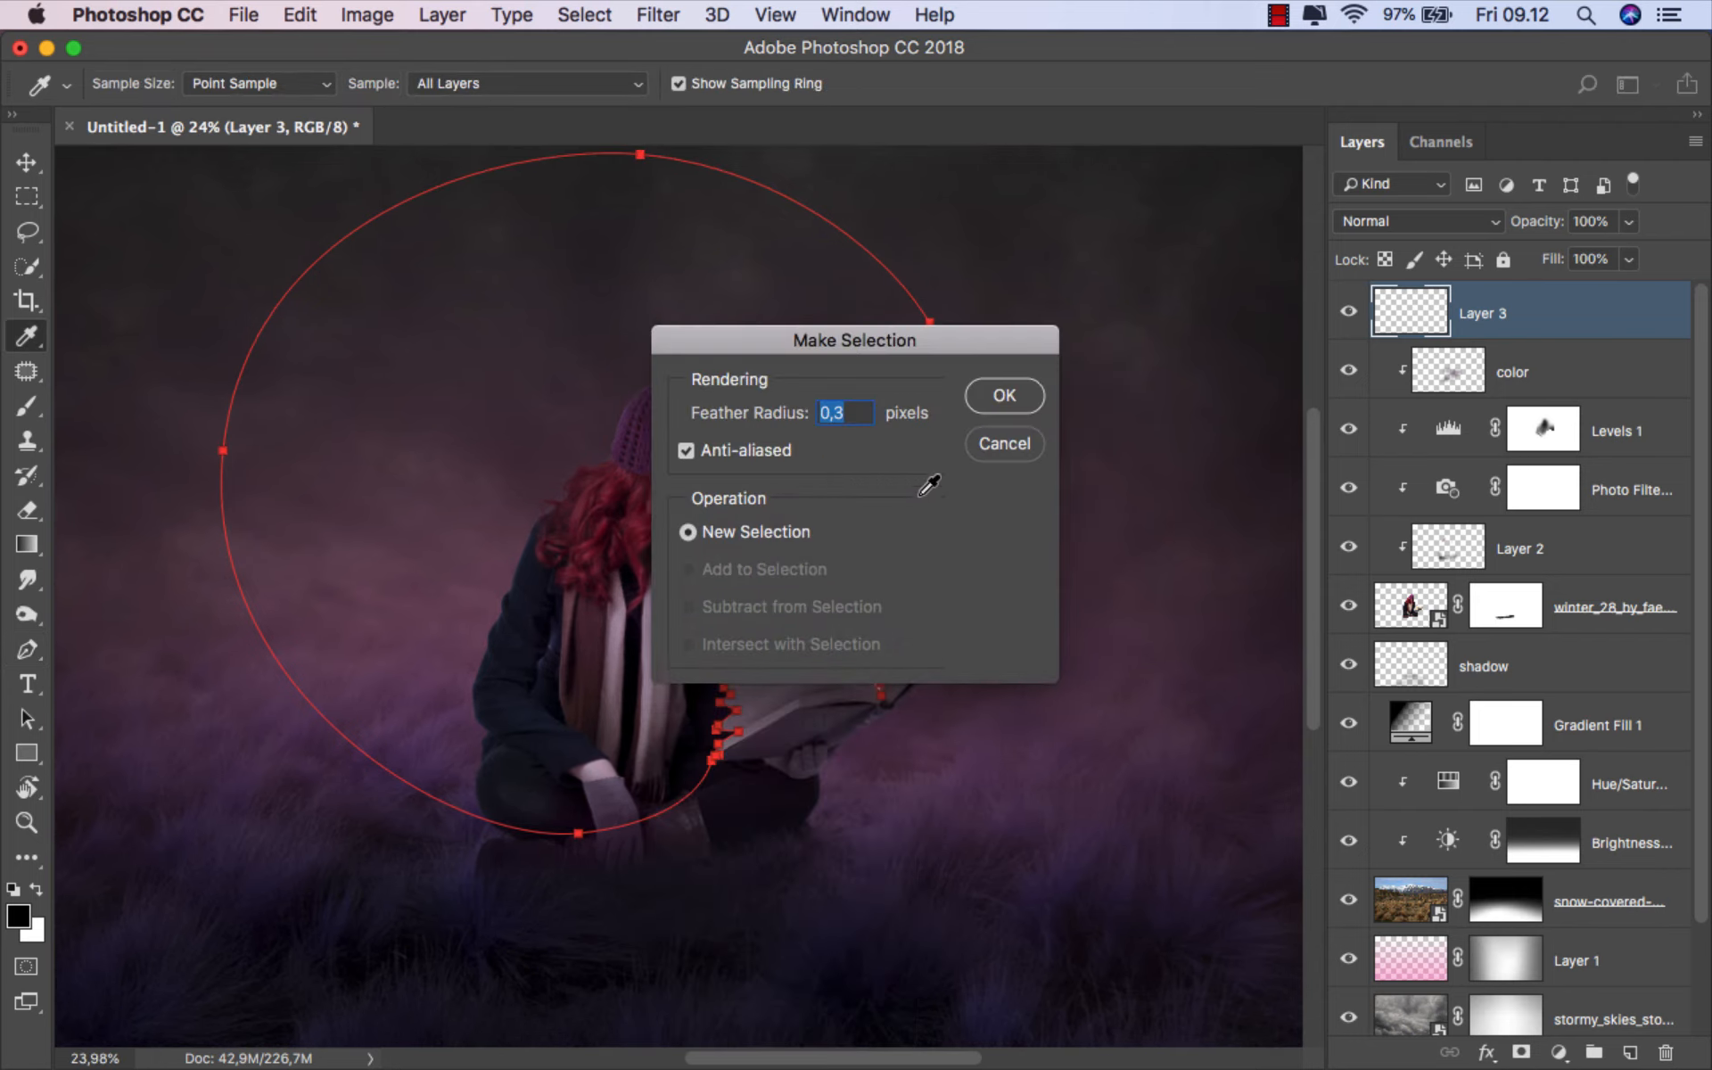
left_click(1003, 395)
key("super+d")
scroll(740, 445, "up", 2)
key("super+z")
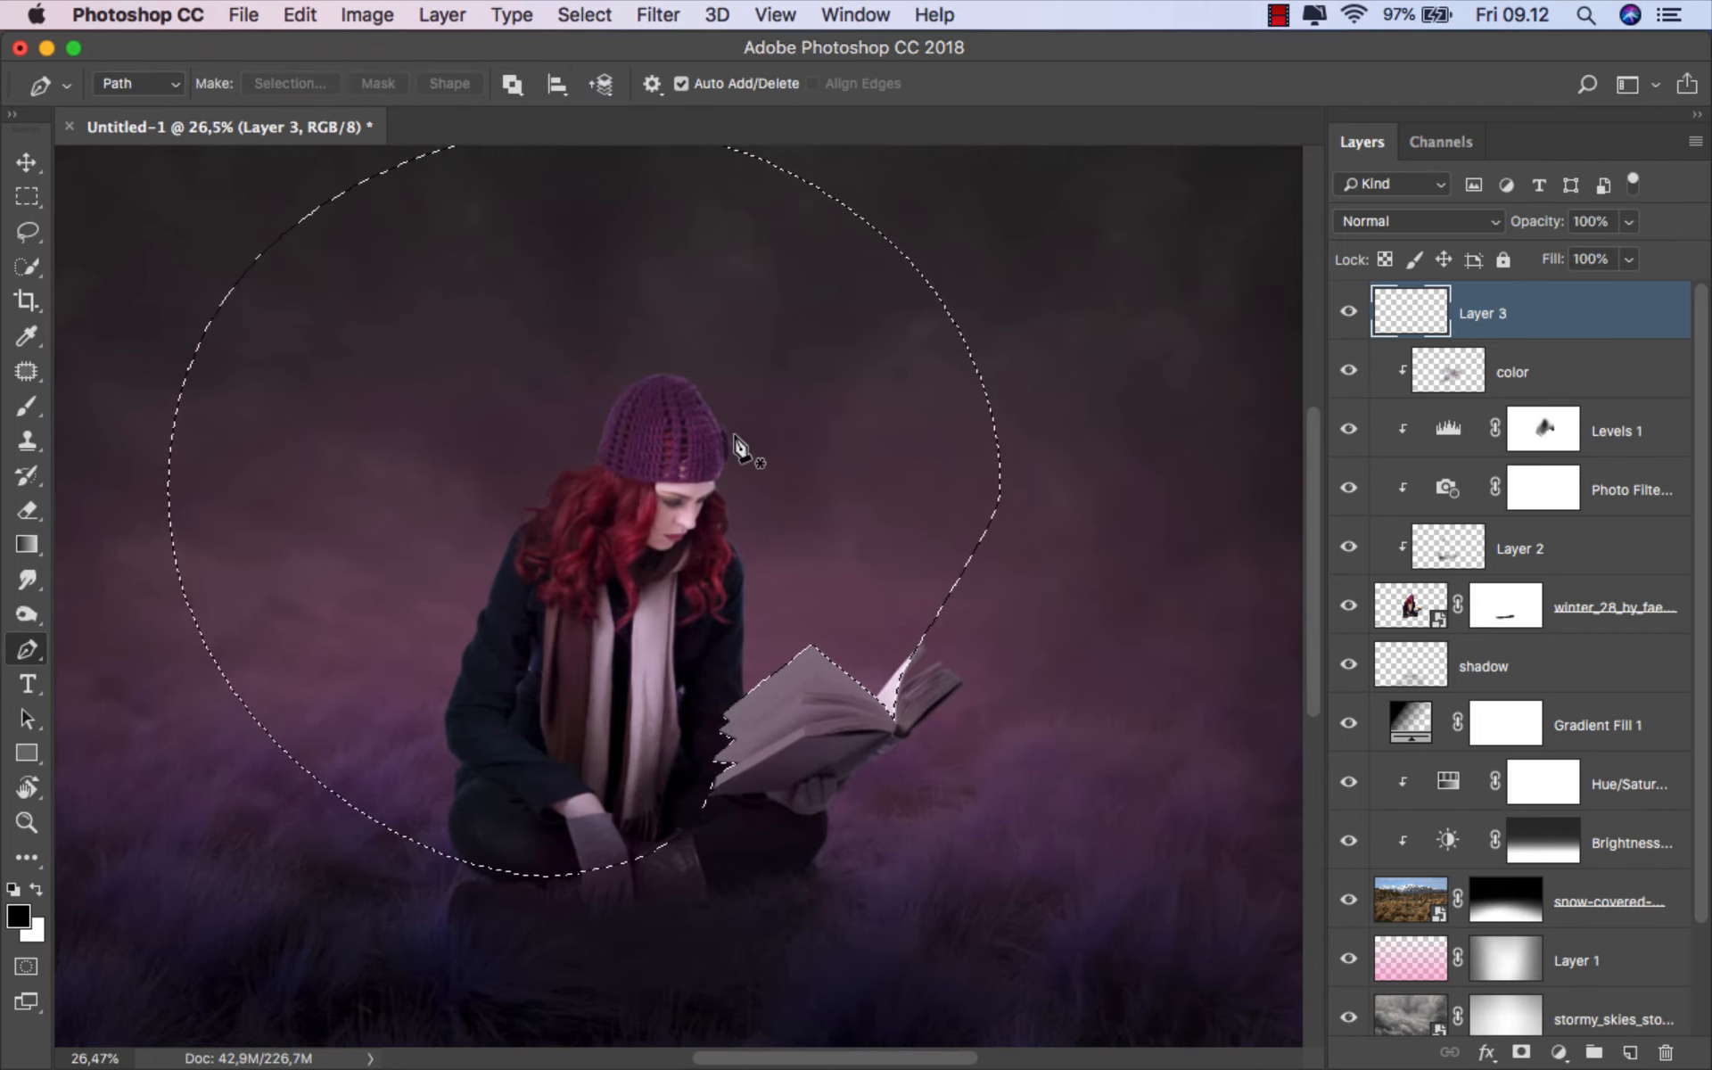
- Choose the CLOD 1 cloud brush at 500 px from the Effects brush group
left_click_drag(27, 406, 89, 412)
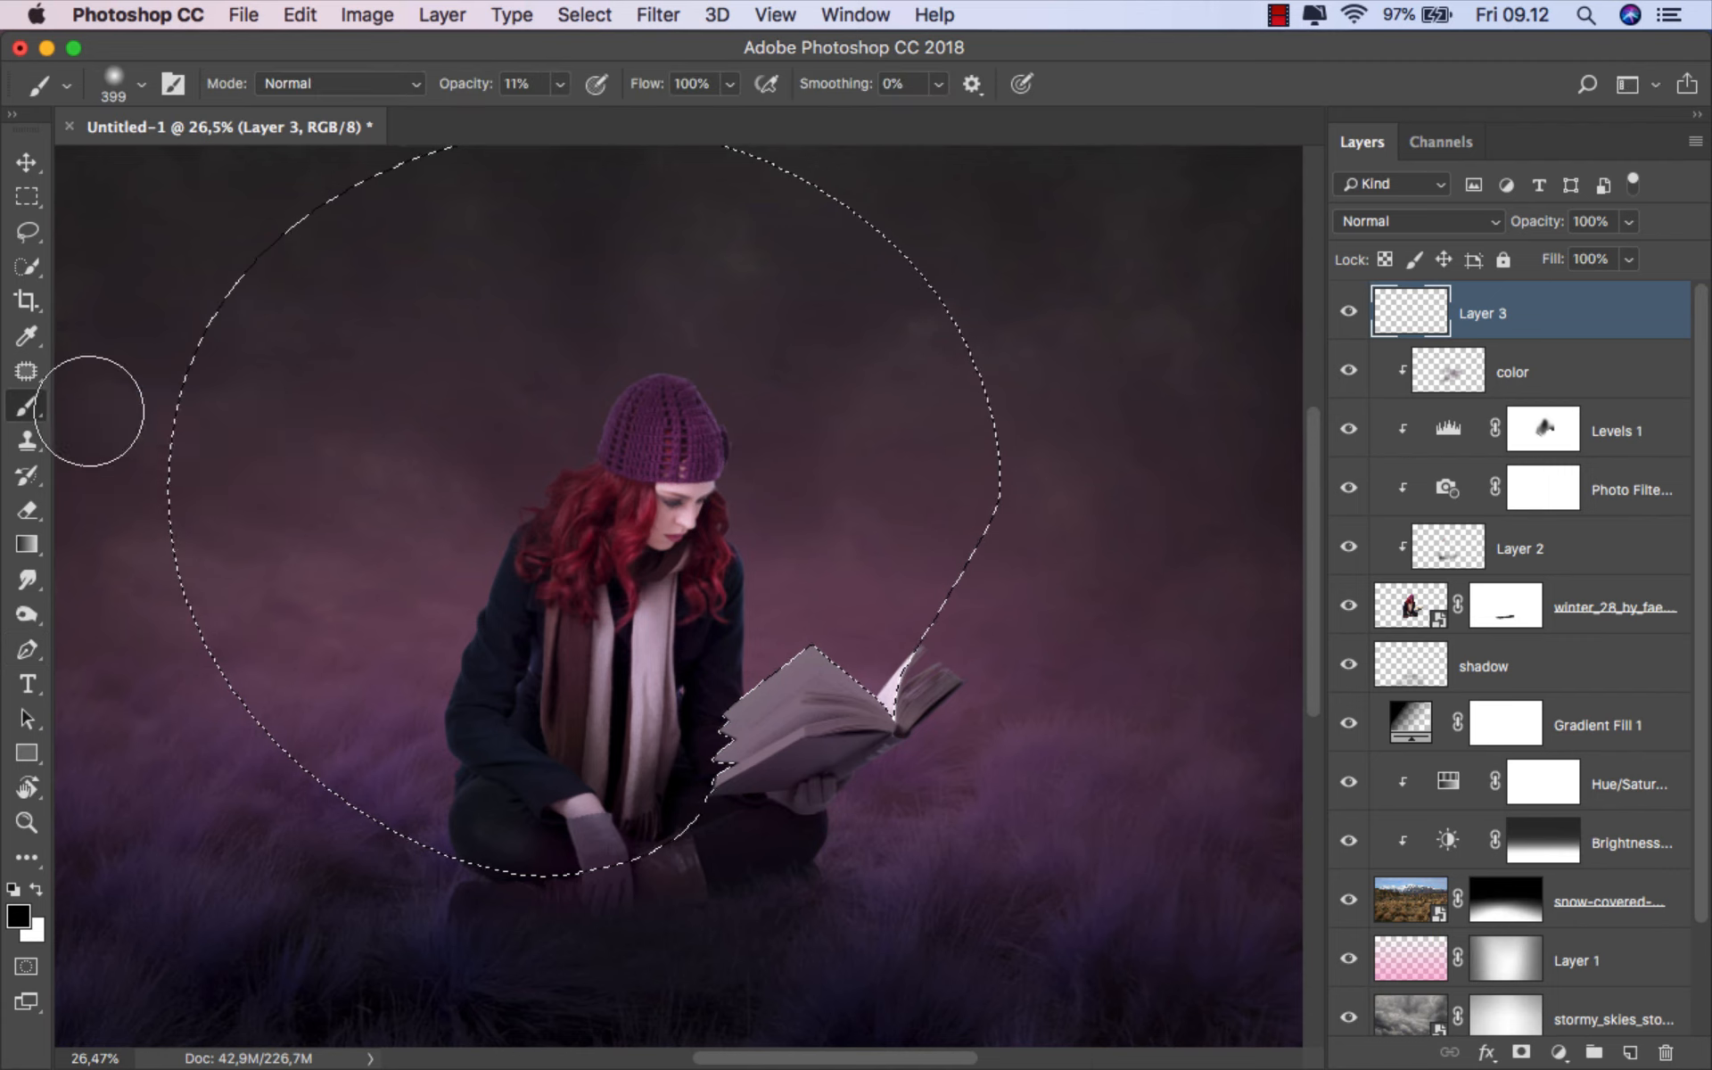
right_click(485, 438)
left_click(567, 774)
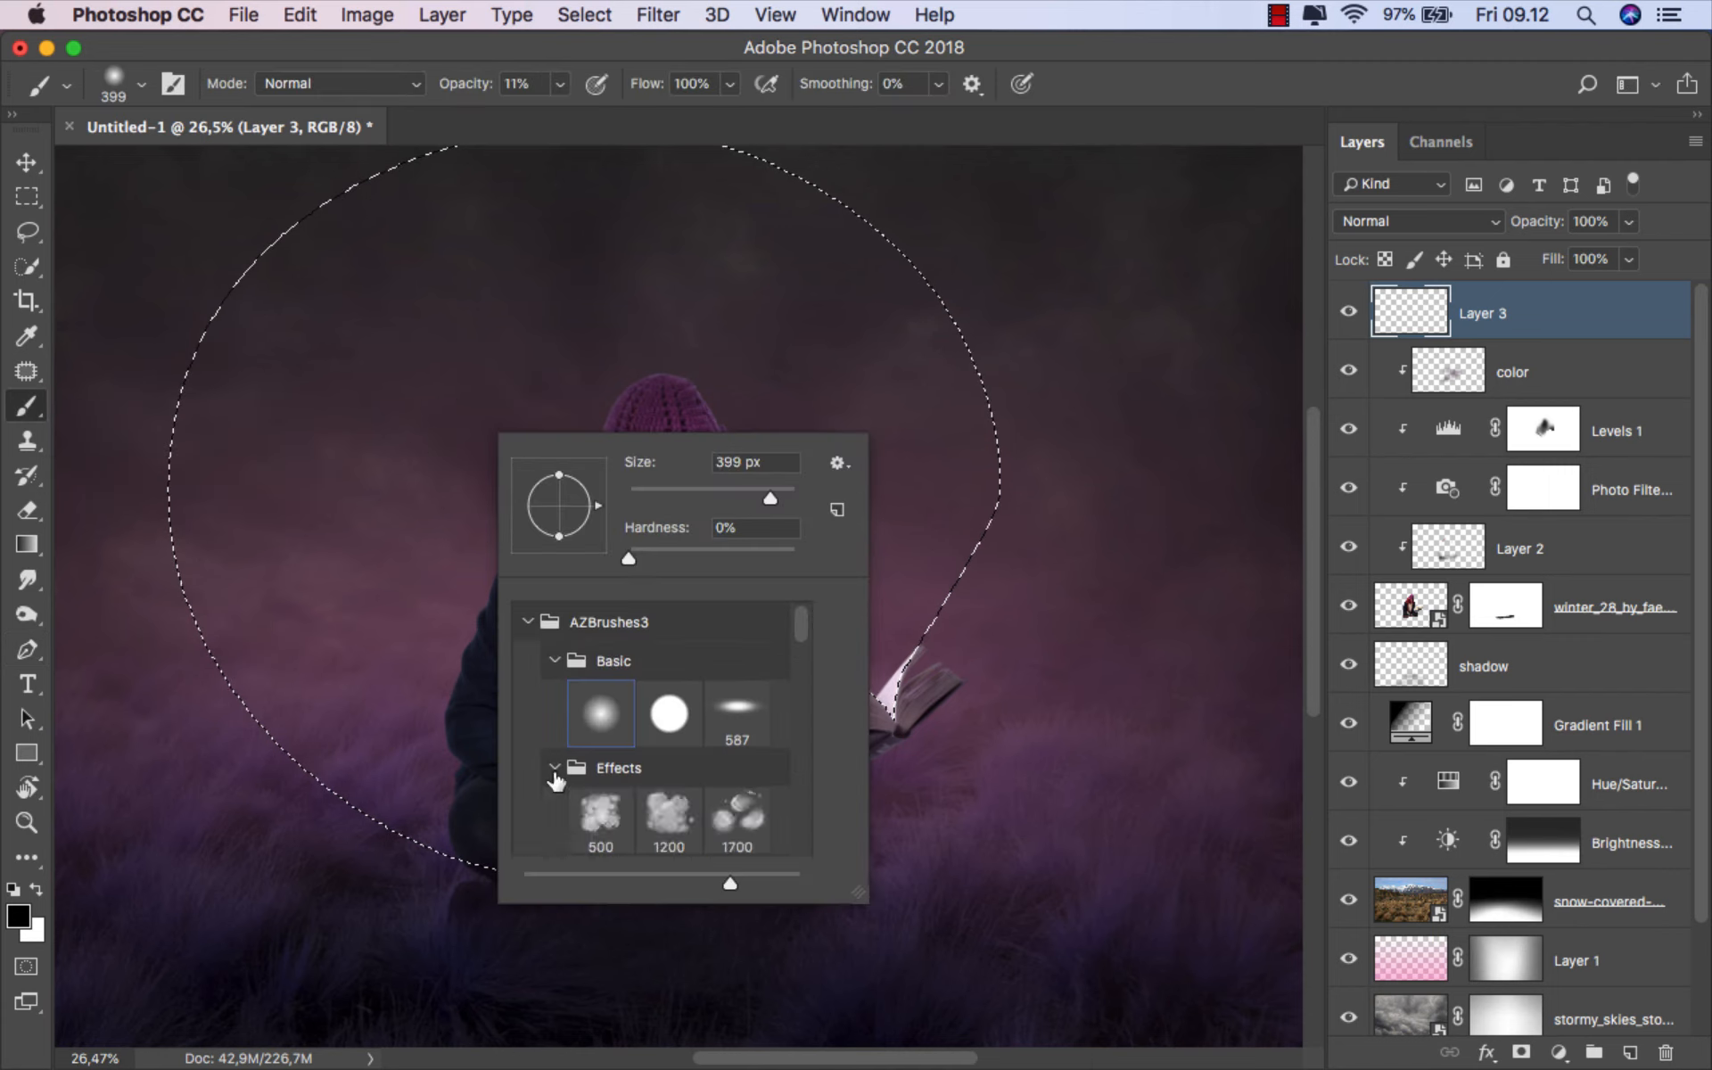
scroll(648, 783, "down", 2)
left_click(604, 714)
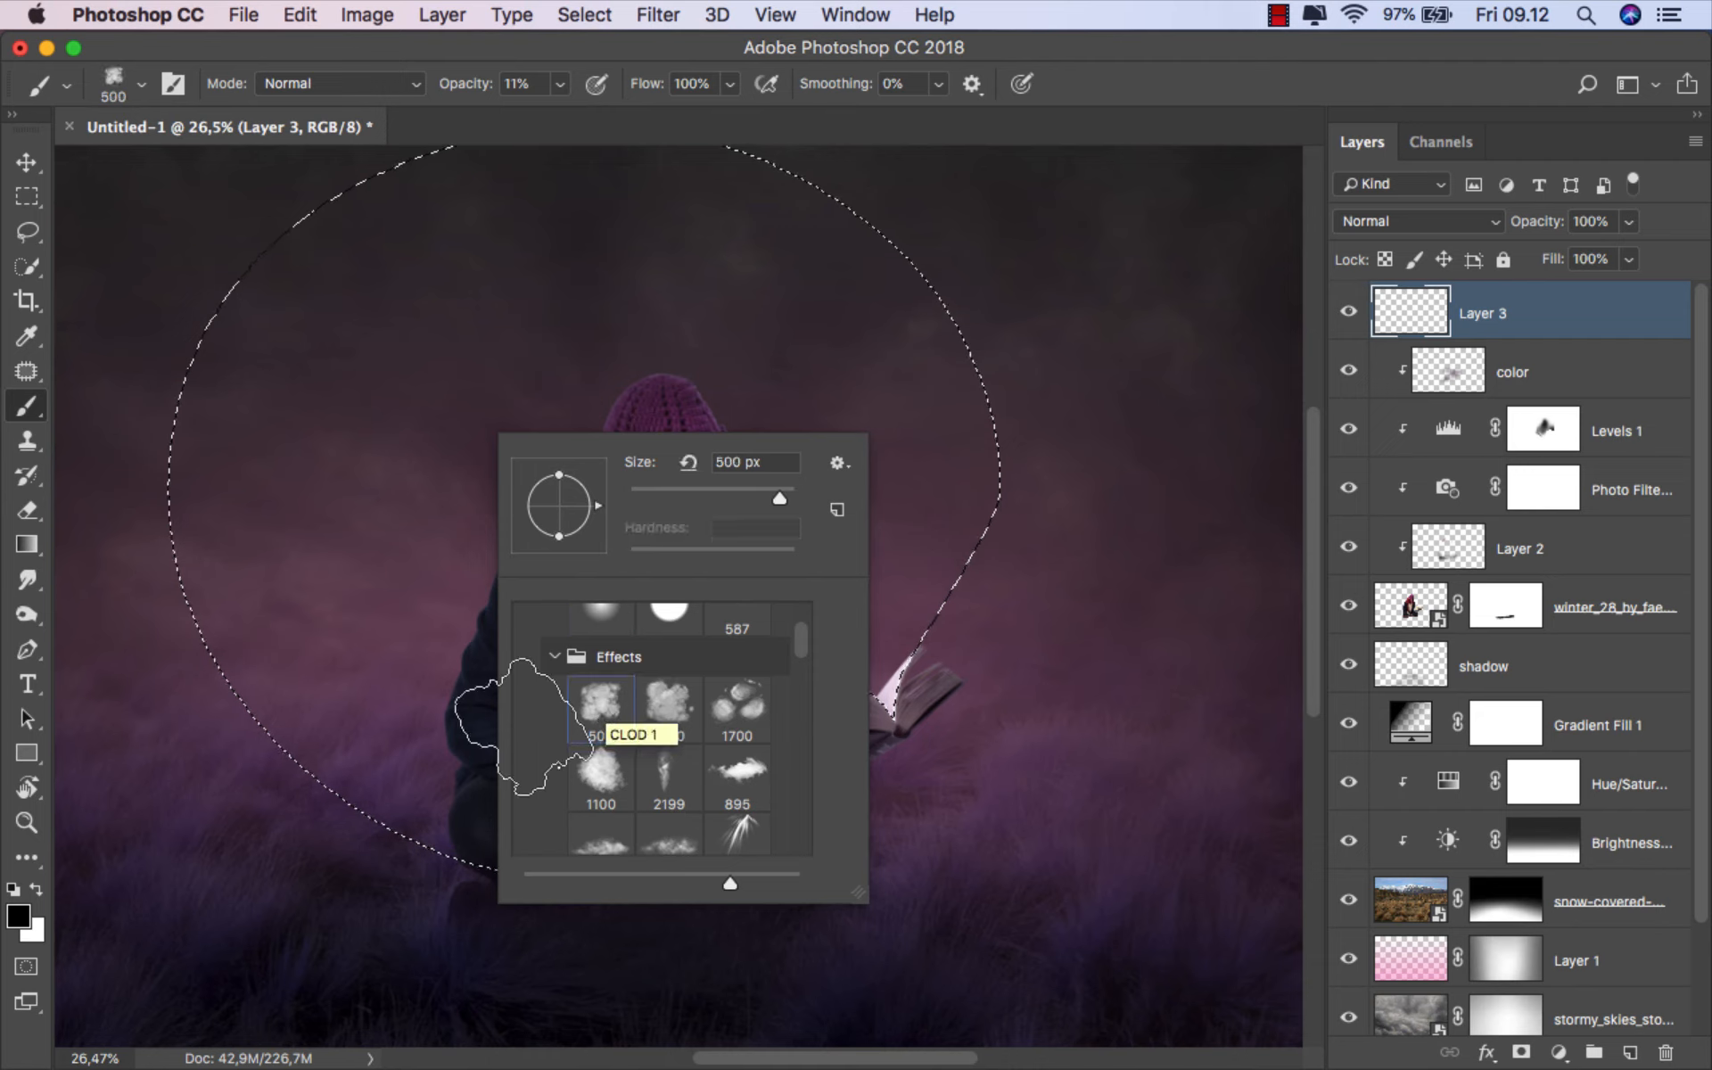
- Set the foreground colour to bright blue (4855ff)
left_click(20, 918)
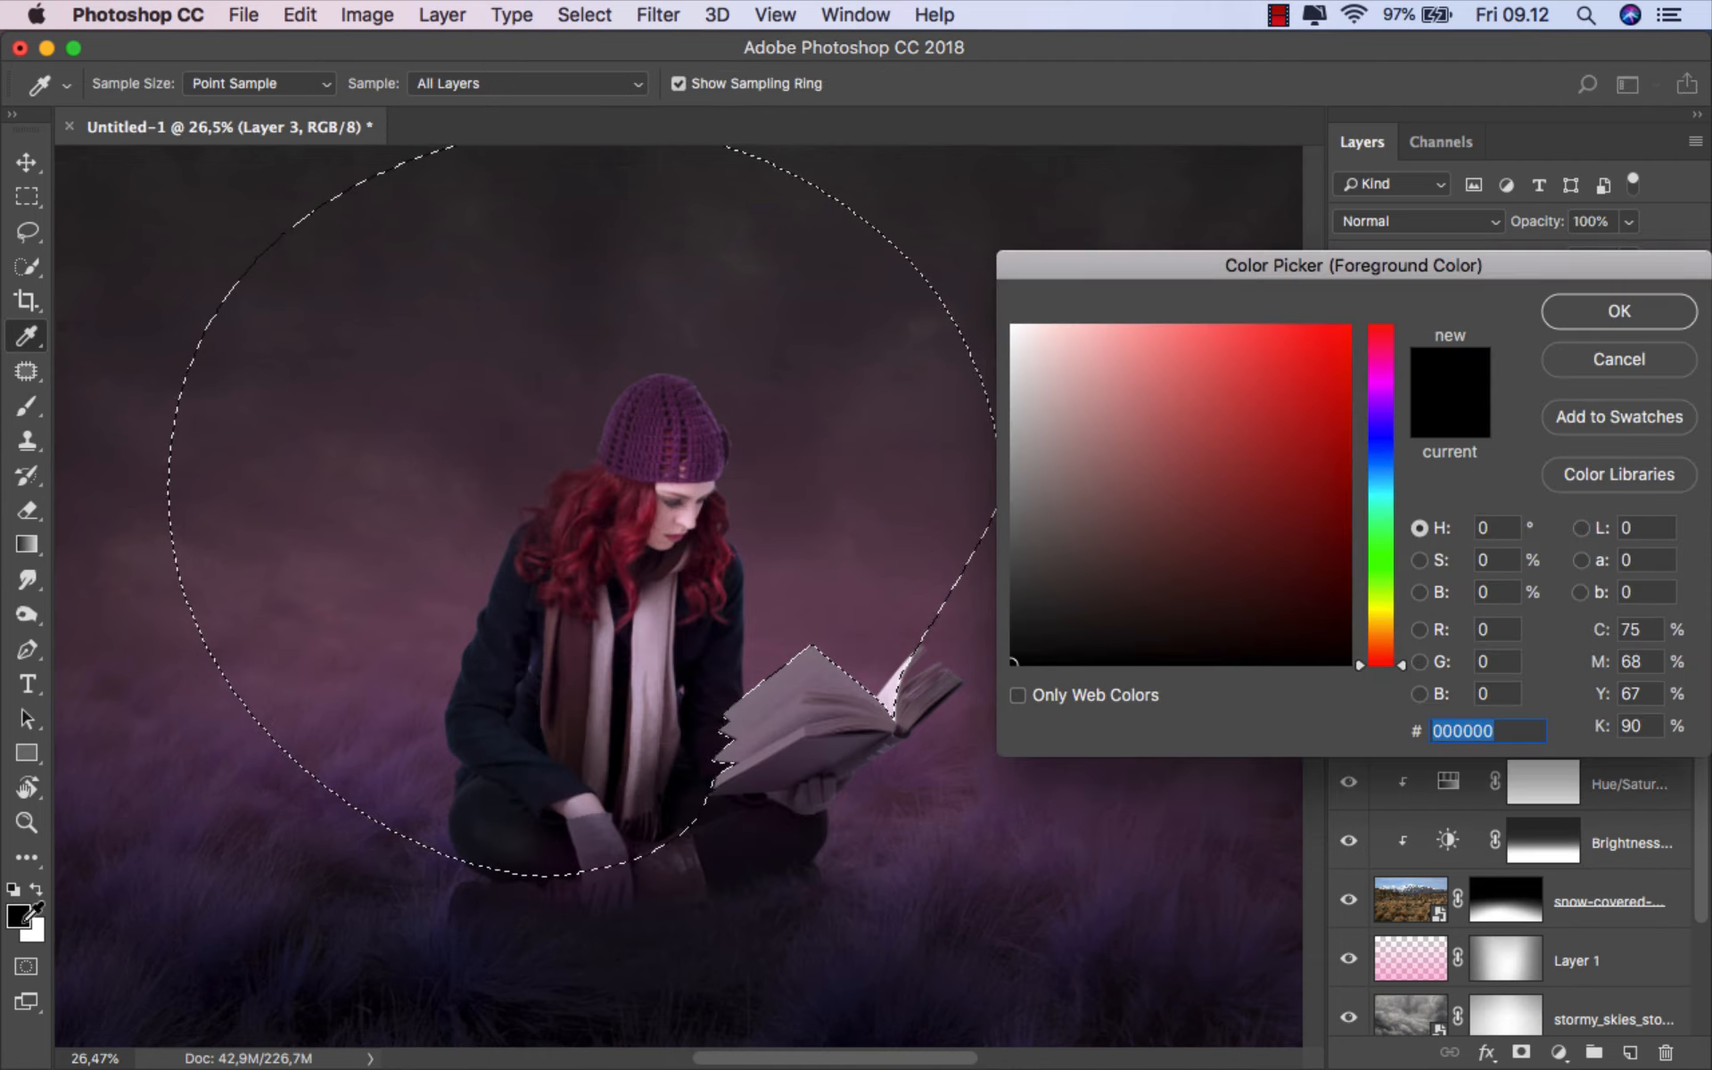
left_click_drag(1270, 381, 1255, 314)
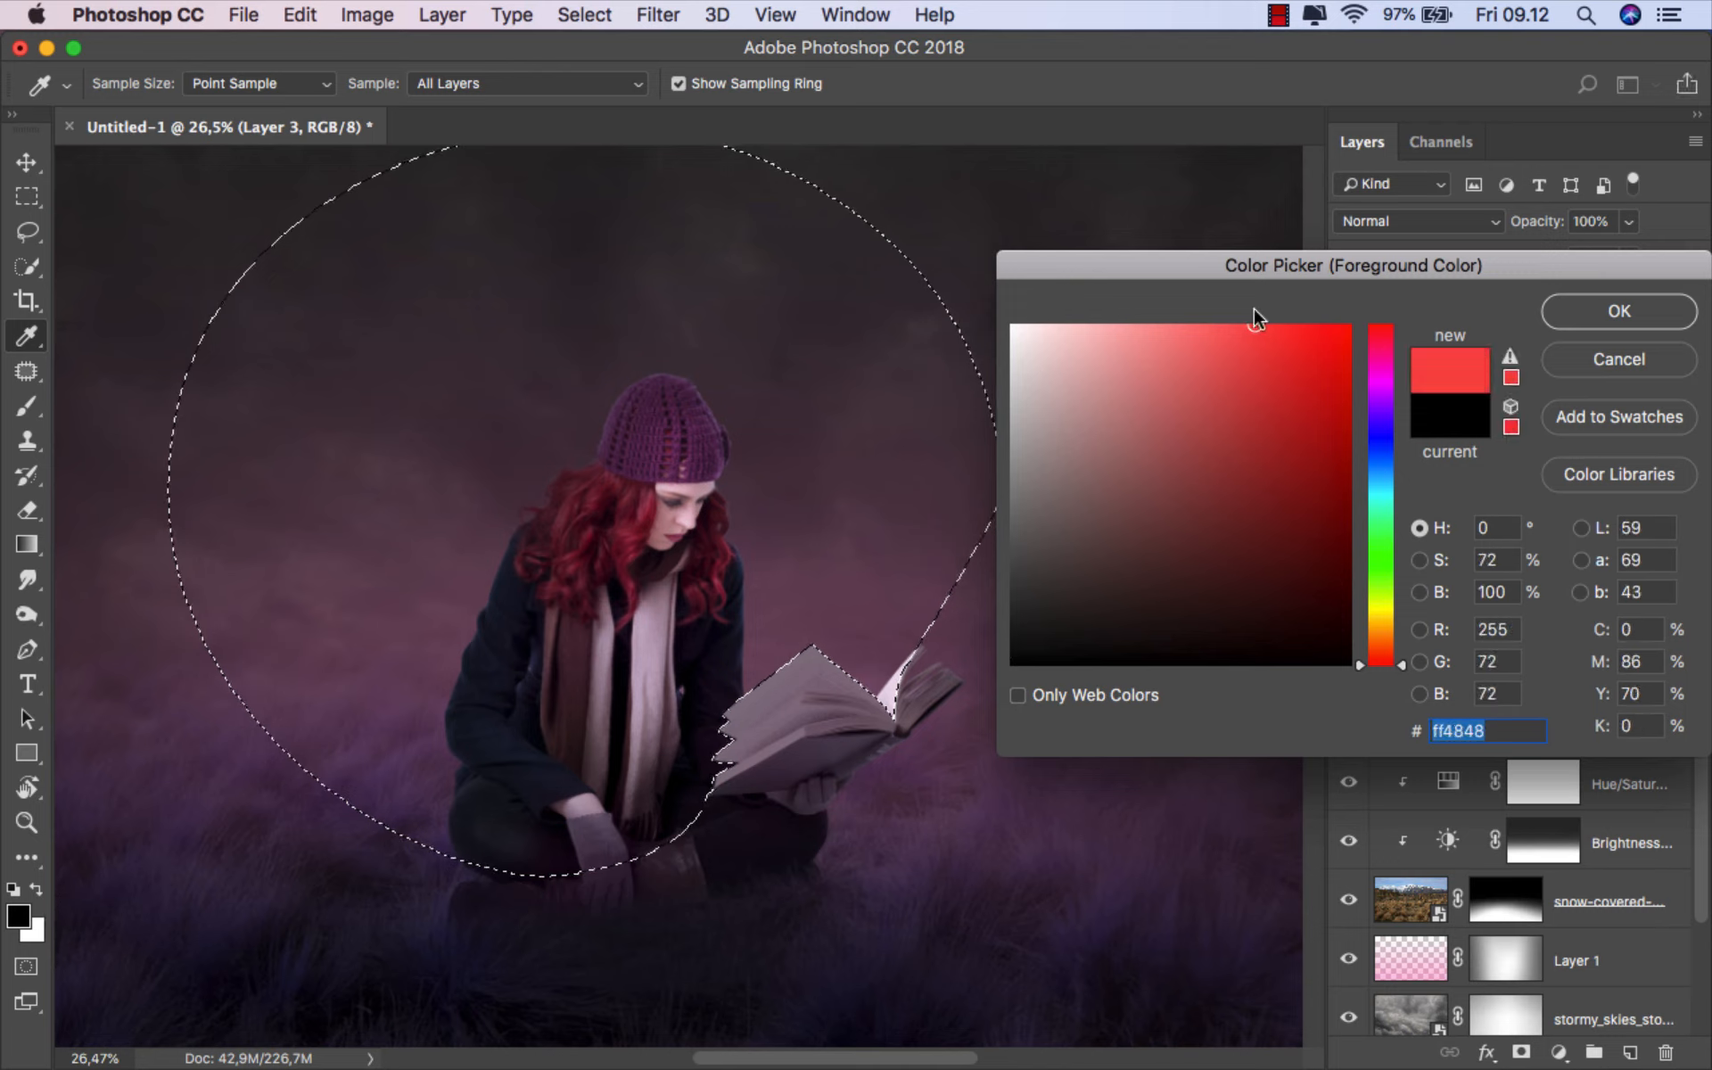
left_click(1393, 436)
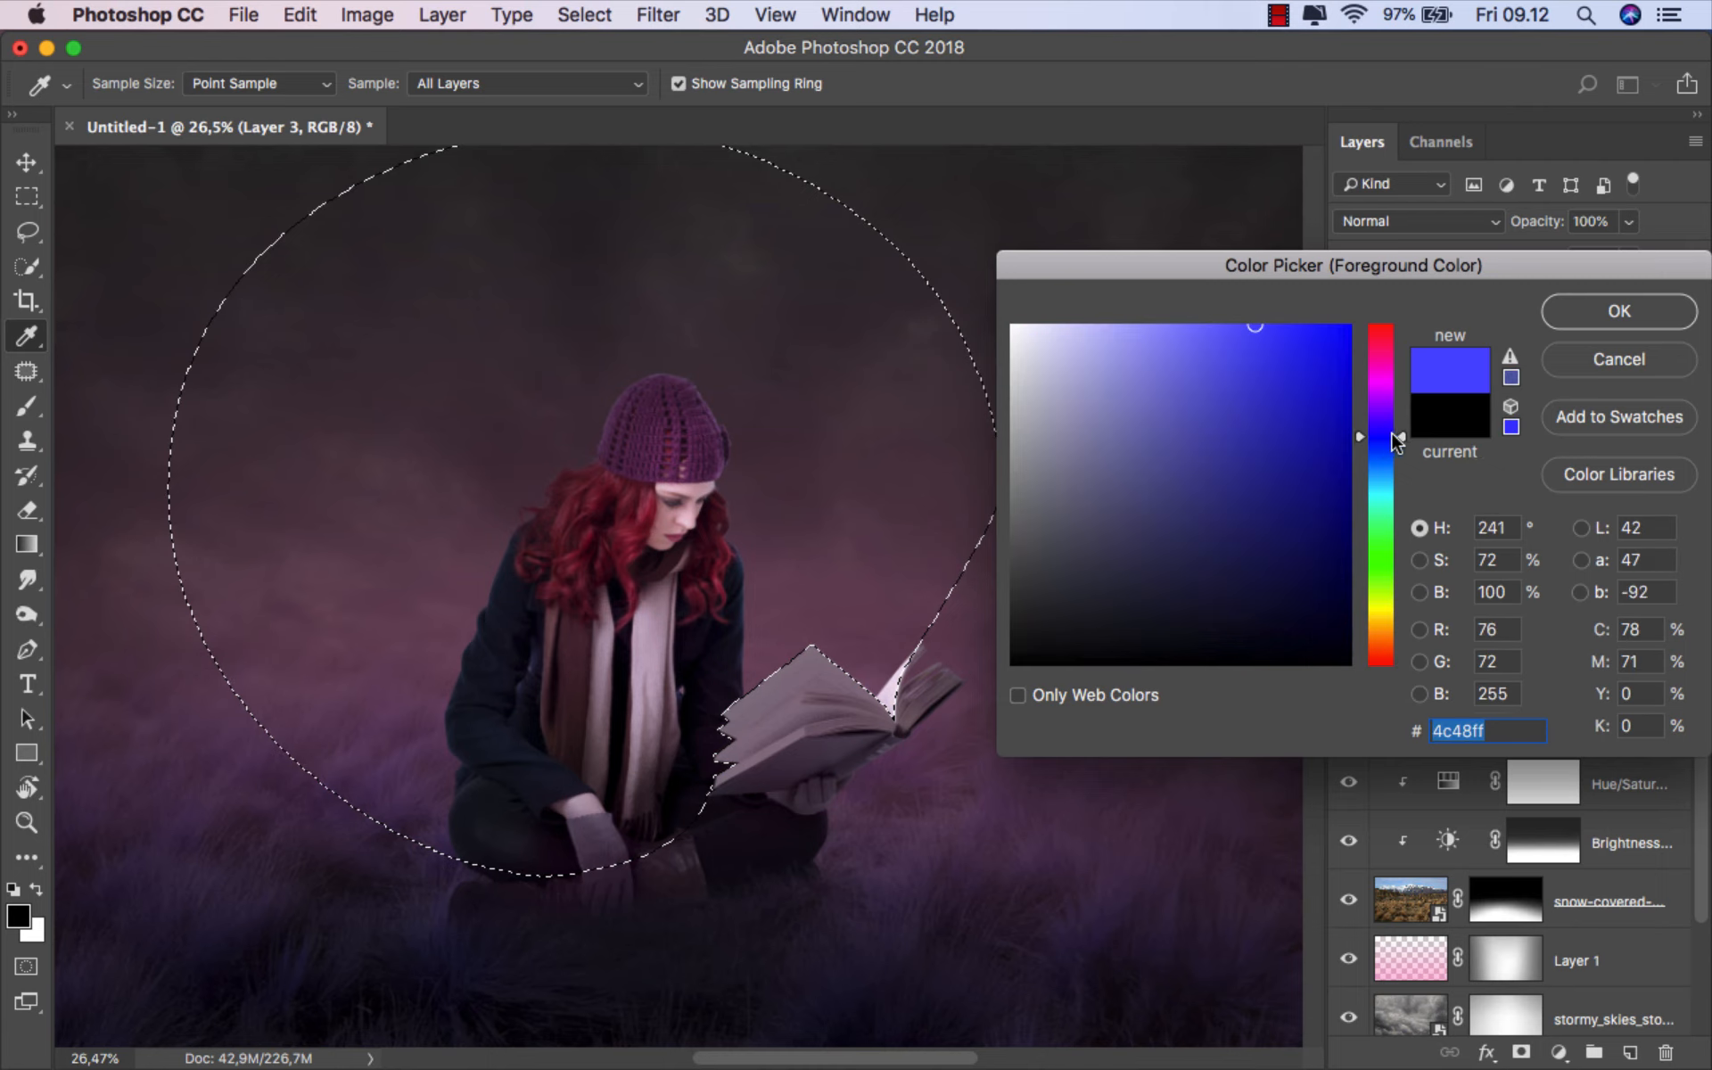
left_click_drag(1394, 437, 1396, 444)
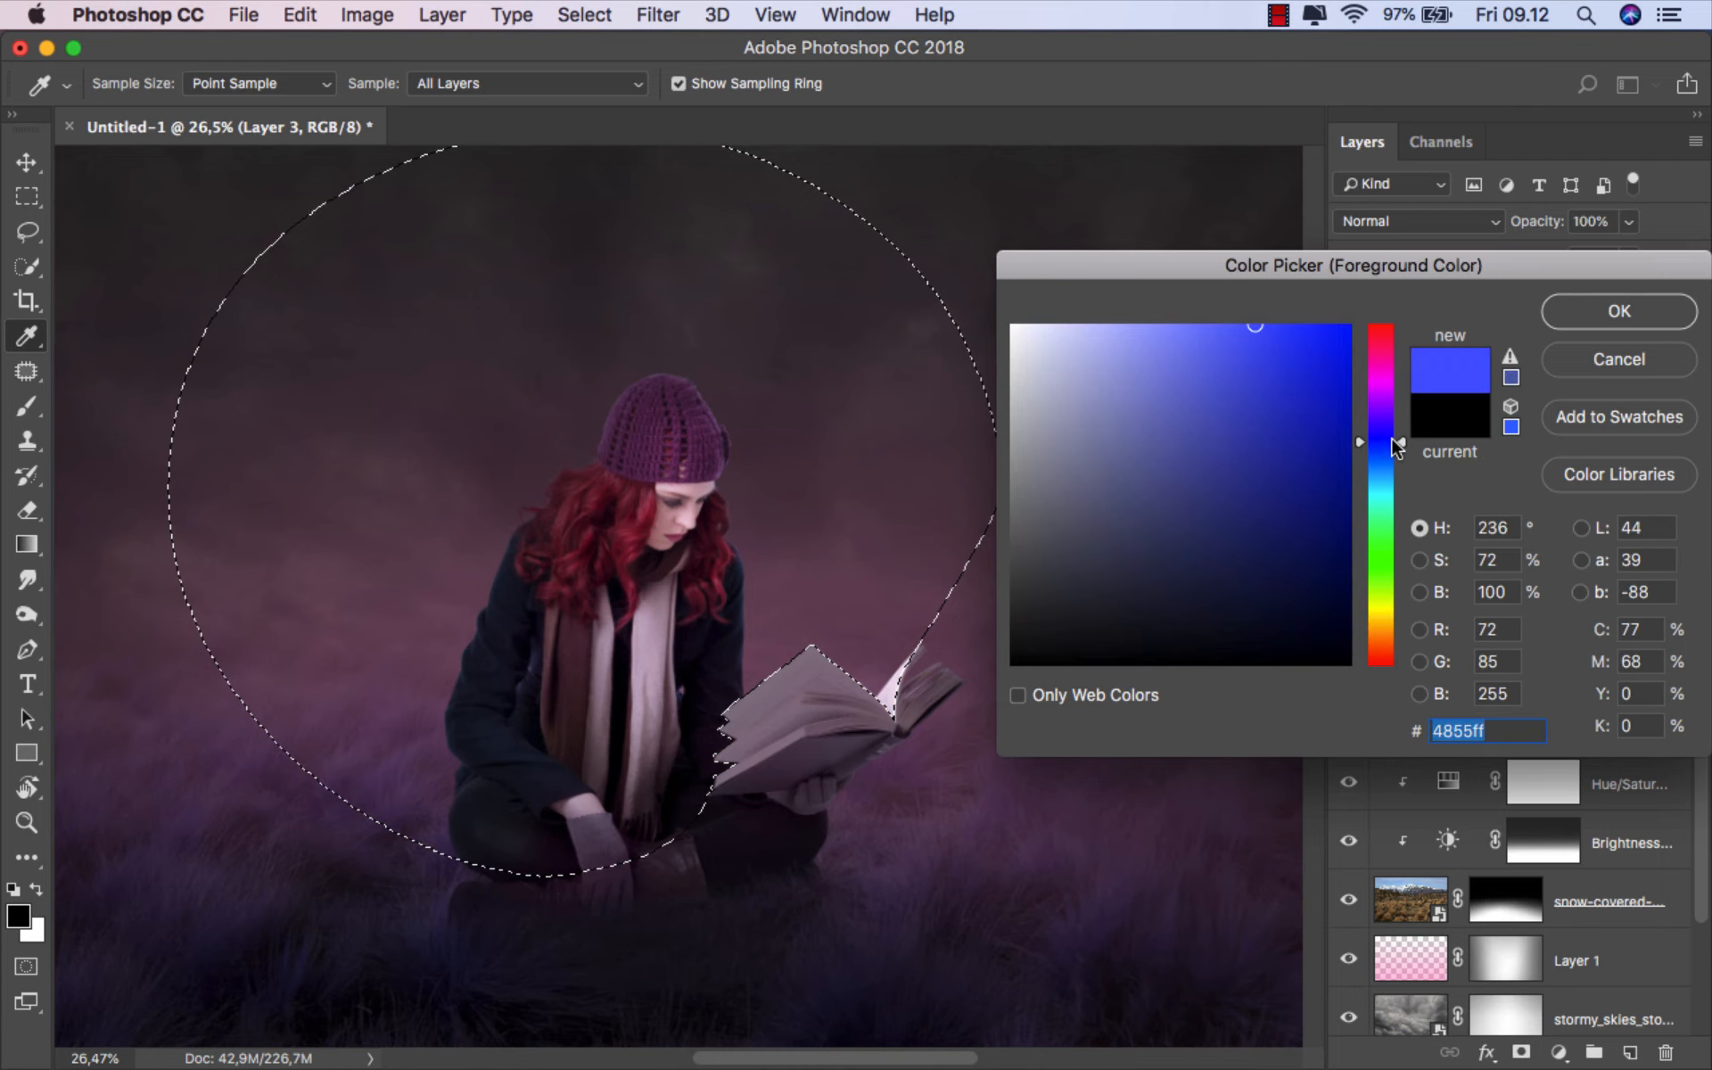
left_click(1609, 312)
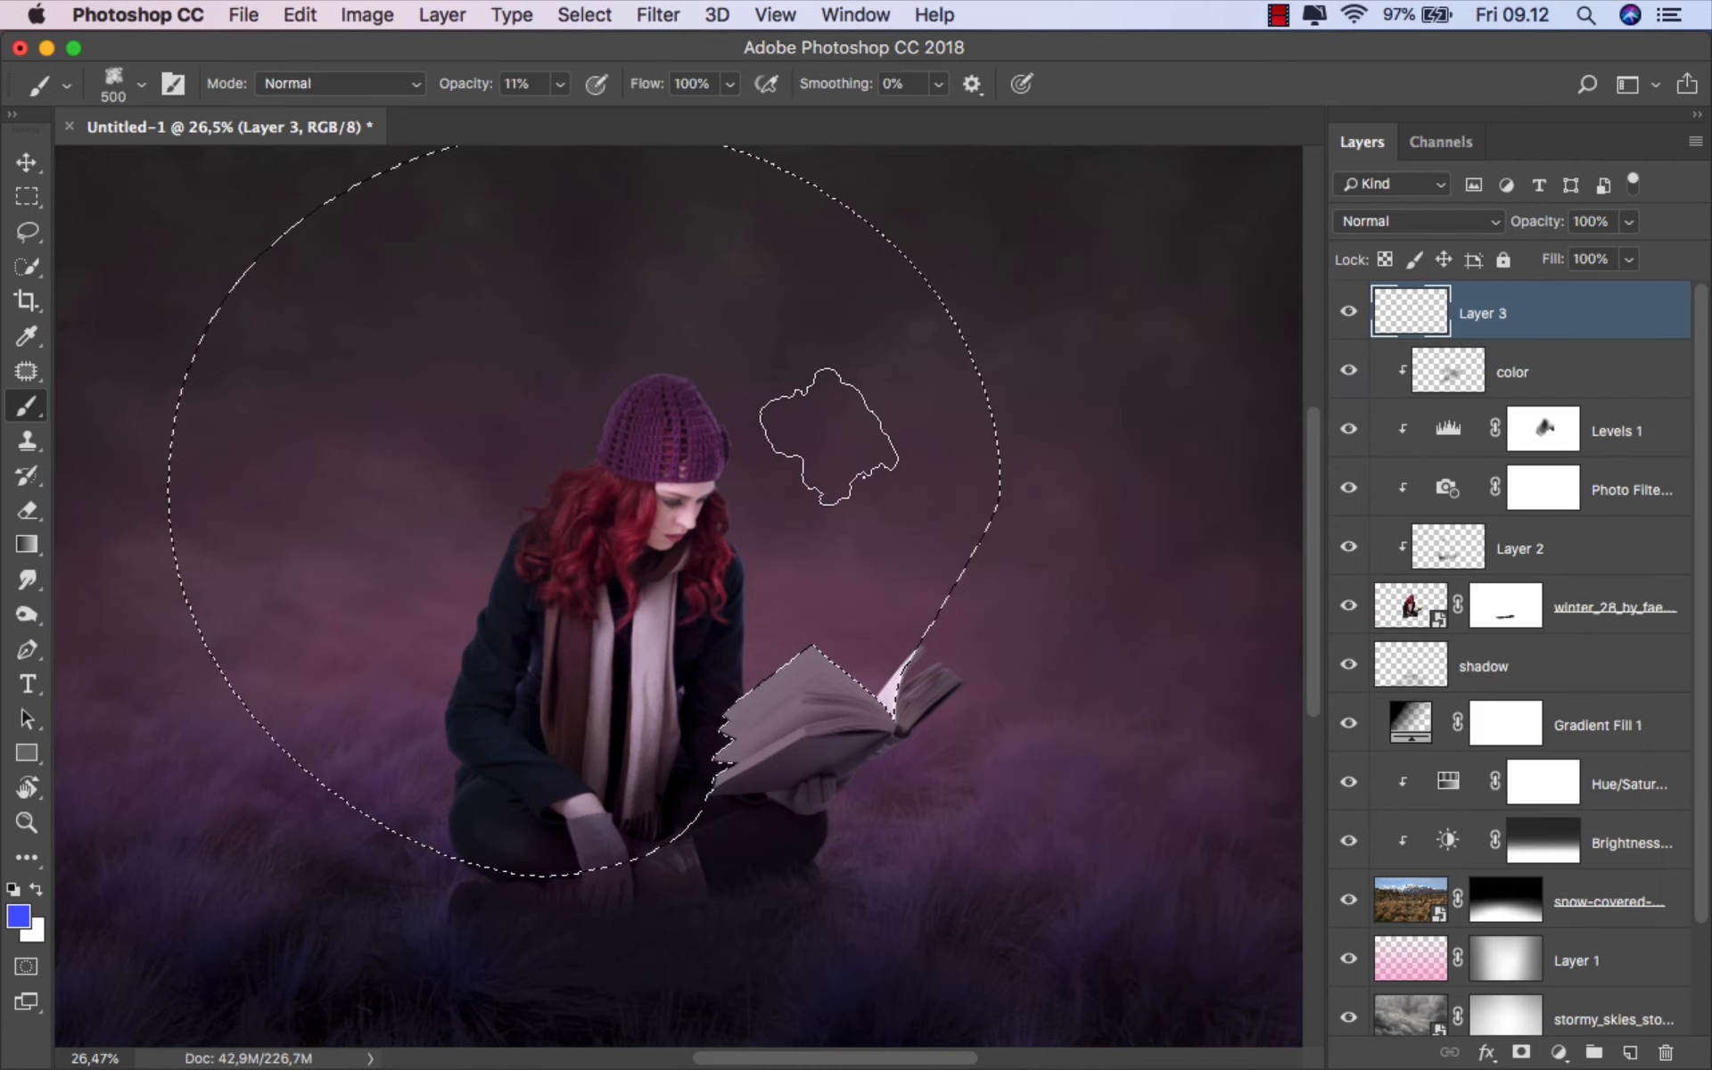
- Reduce the cloud brush to 433 px and set Layer 3's blend mode to Linear Dodge (Add)
scroll(855, 705, "up", 2)
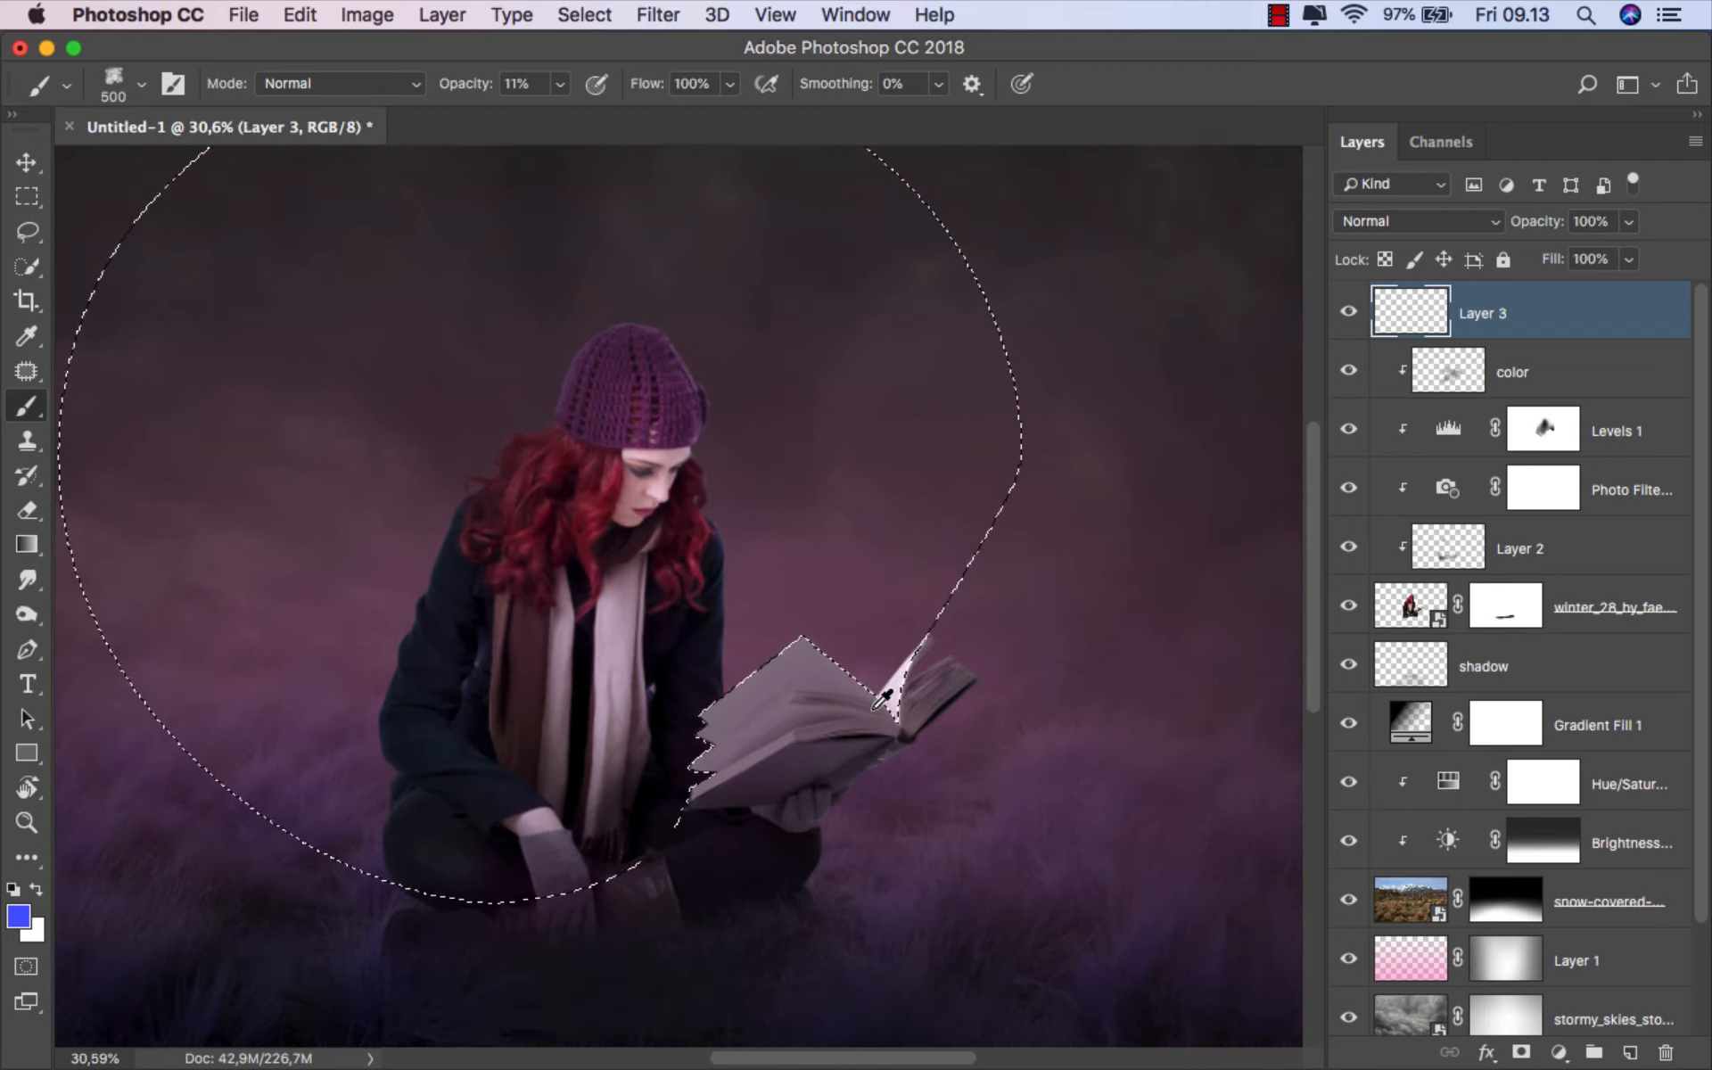
mouse_move(847, 709)
left_mouse_down()
mouse_move(874, 689)
mouse_move(784, 623)
mouse_move(726, 611)
mouse_move(737, 600)
left_mouse_up()
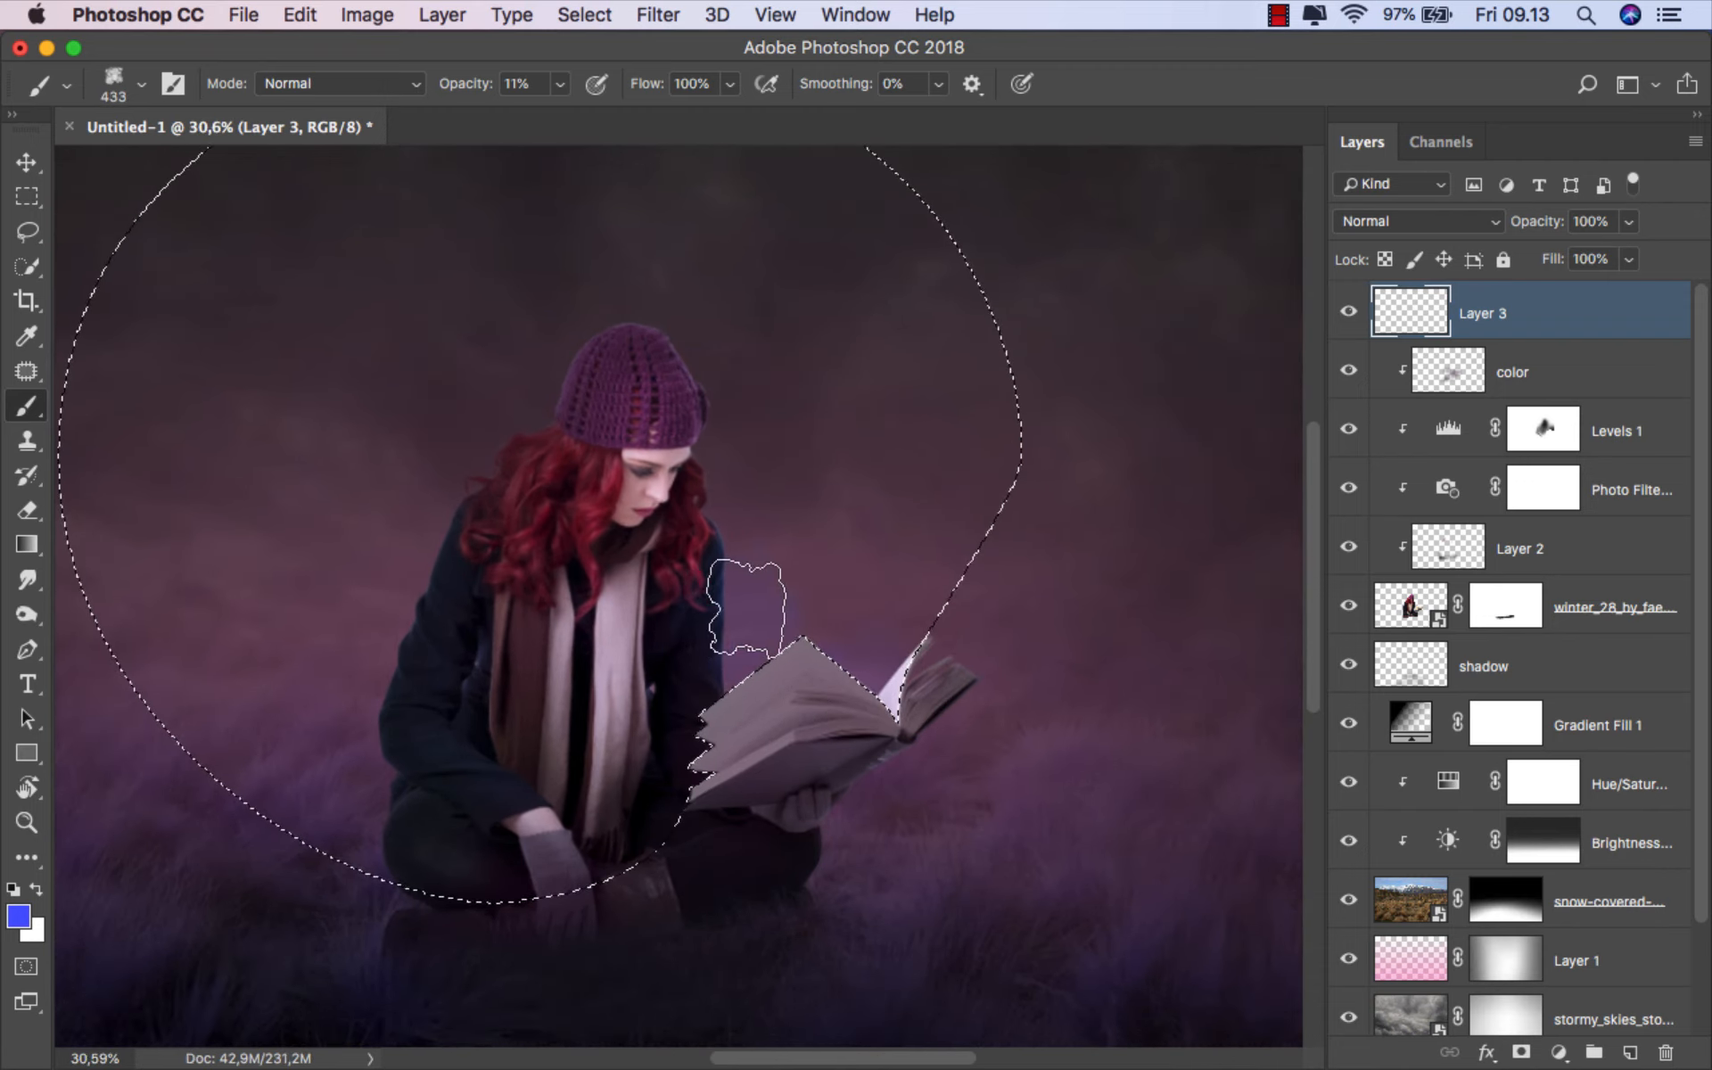
left_click(1373, 221)
left_click(1396, 443)
- Paint a soft blue glow inside the selection between the woman's face and the book, adjusting the cloud brush size
scroll(840, 668, "up", 3)
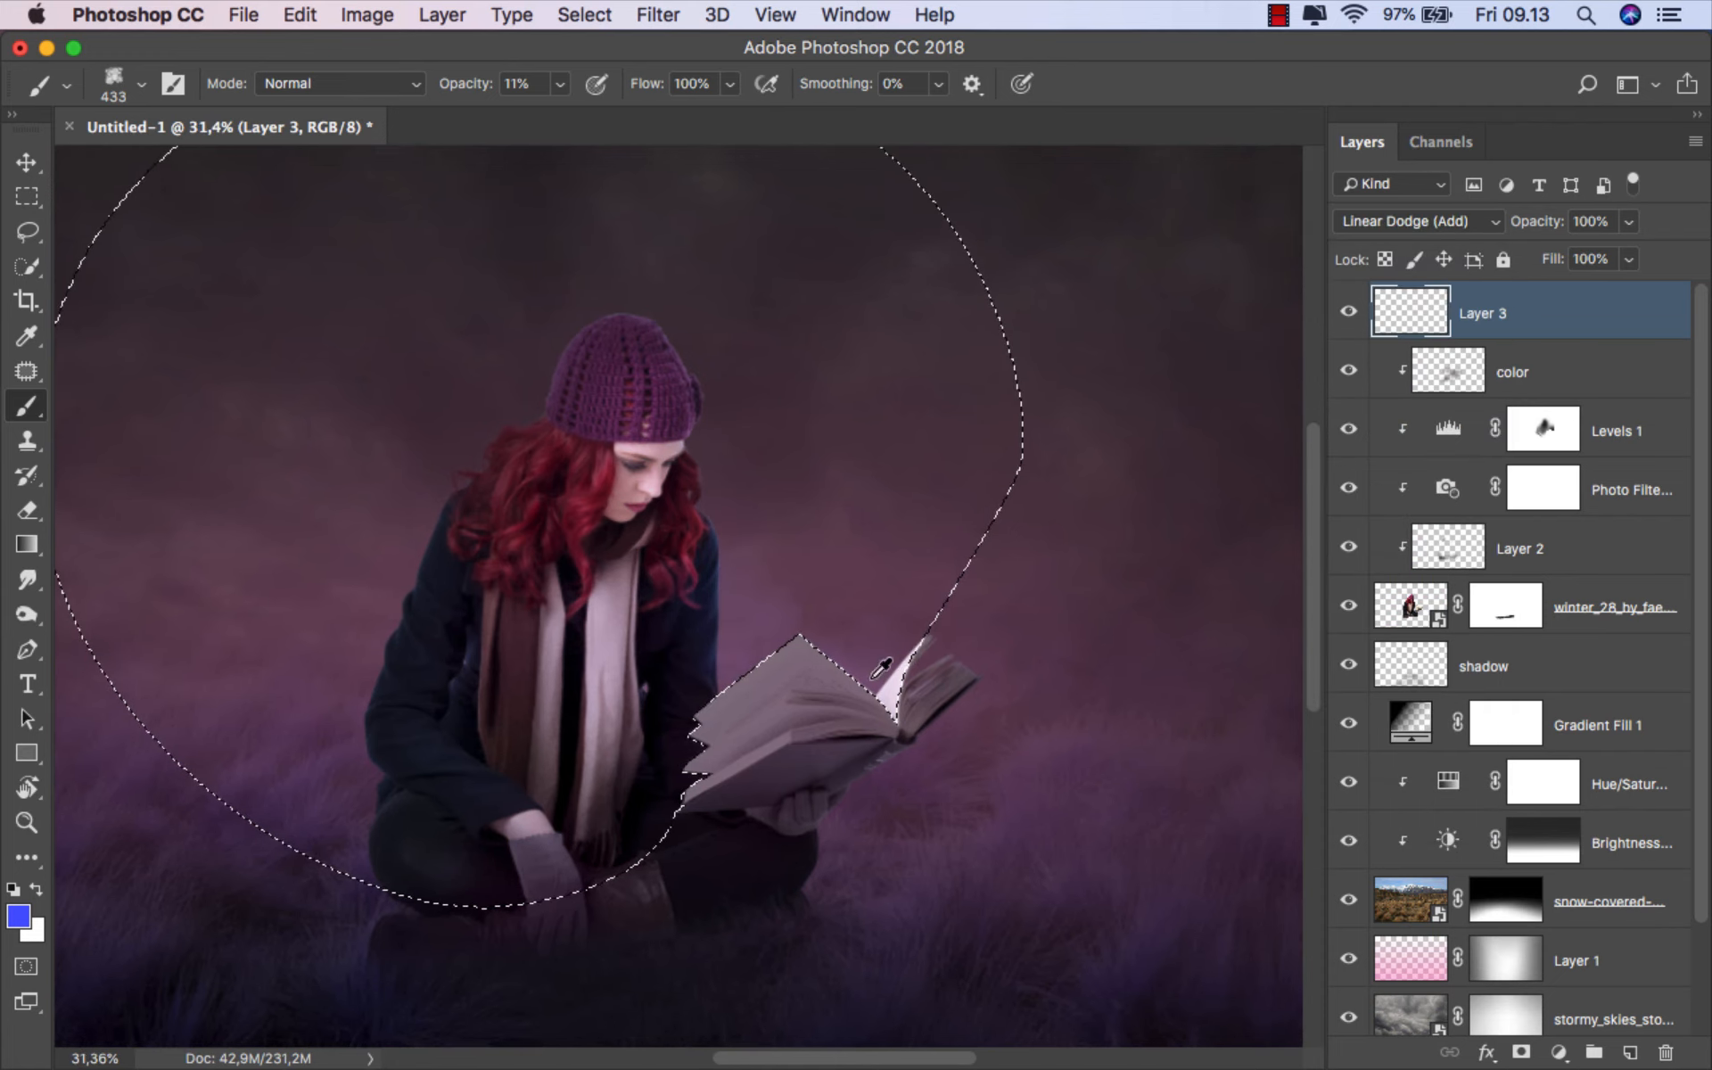
mouse_move(817, 616)
left_mouse_down()
mouse_move(843, 675)
mouse_move(661, 609)
left_mouse_up()
mouse_move(581, 690)
left_mouse_down()
mouse_move(535, 438)
mouse_move(600, 386)
mouse_move(581, 439)
mouse_move(814, 525)
mouse_move(896, 527)
left_mouse_up()
key("bracketleft")
key("bracketleft")
left_click_drag(1005, 706, 1005, 718)
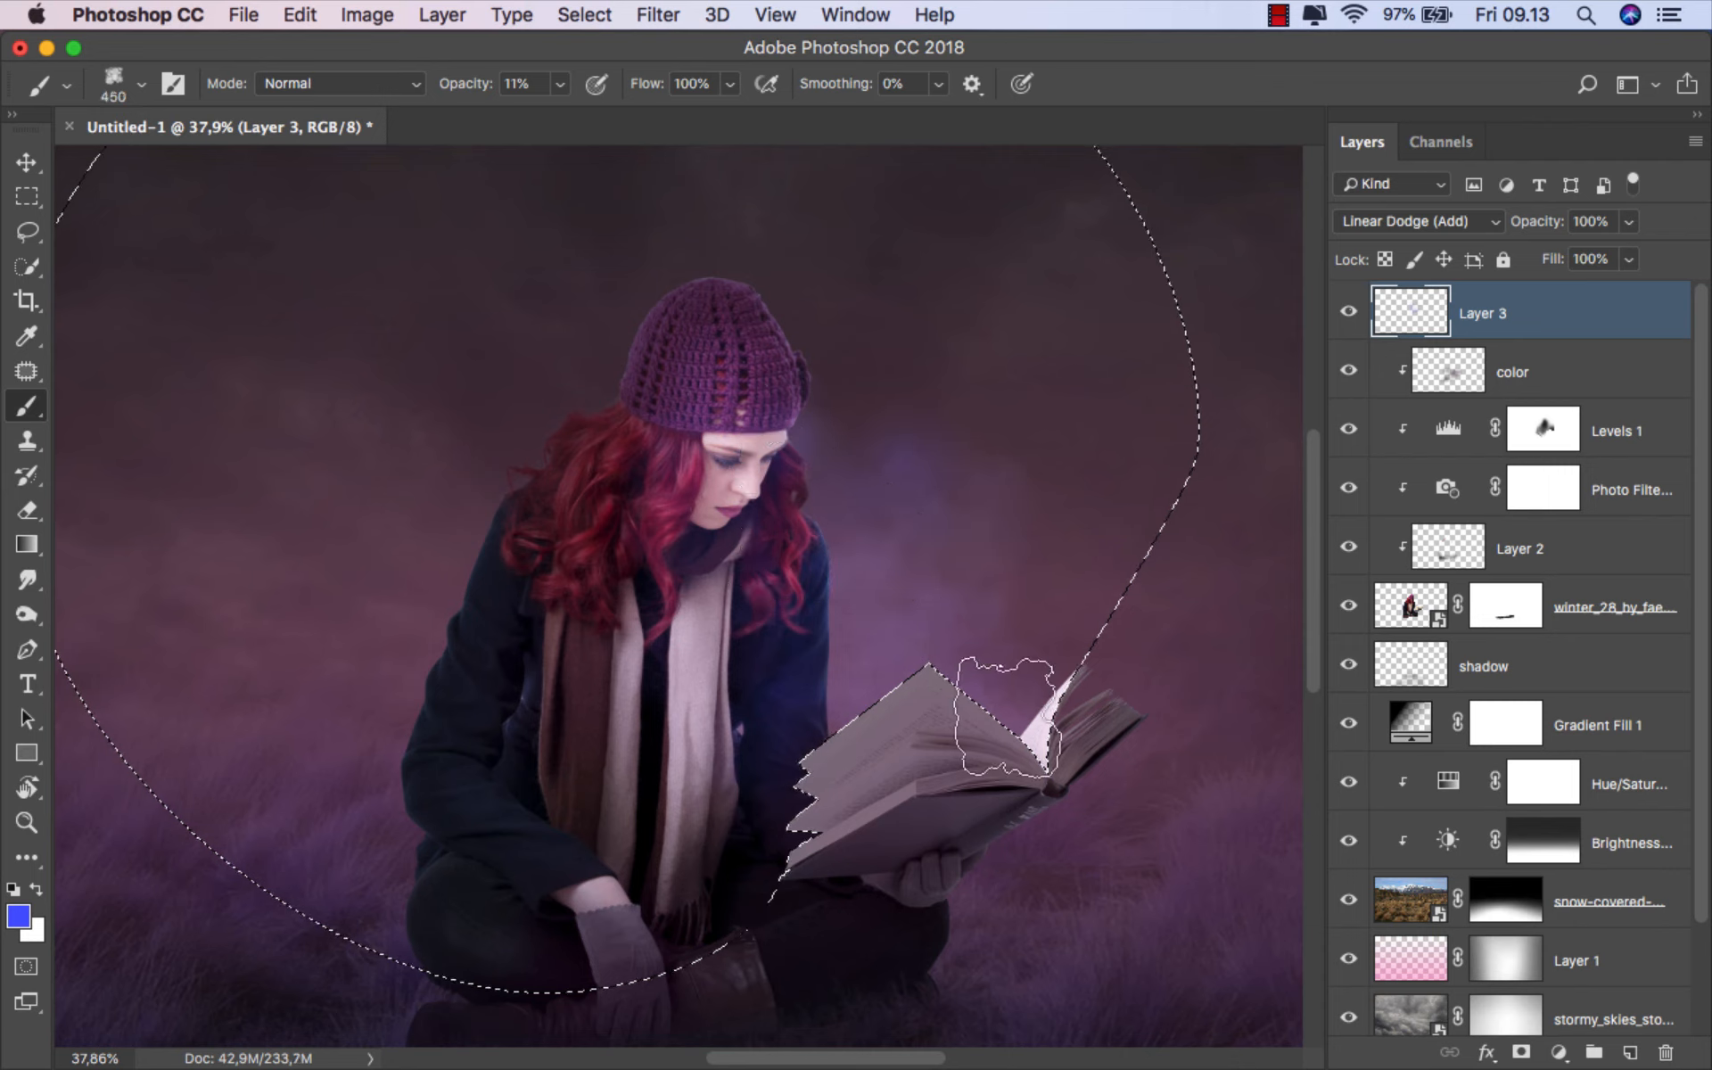
- Paint blue light over the woman's hair and coat with the cloud brush at 481 px, then undo the last dab
left_click_drag(932, 584, 892, 482, "ctrl+alt")
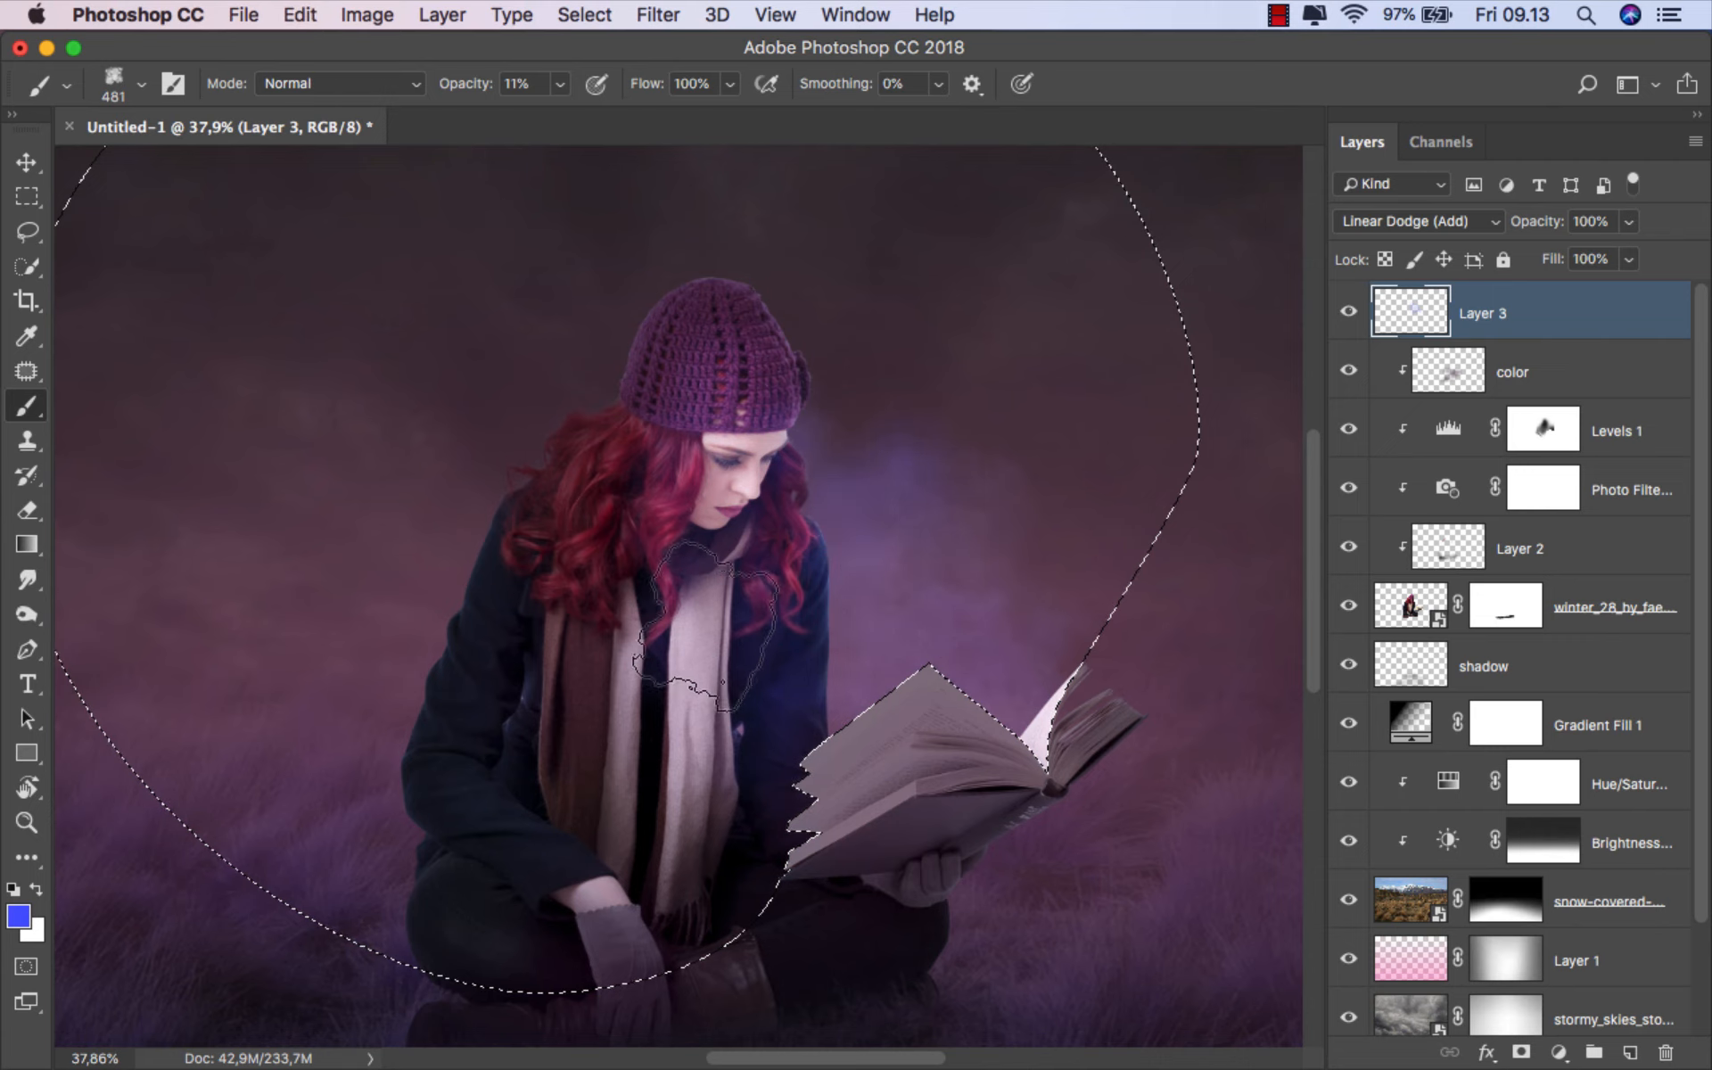
mouse_move(729, 725)
left_mouse_down()
mouse_move(592, 649)
mouse_move(619, 573)
mouse_move(619, 473)
mouse_move(686, 508)
mouse_move(716, 390)
left_mouse_up()
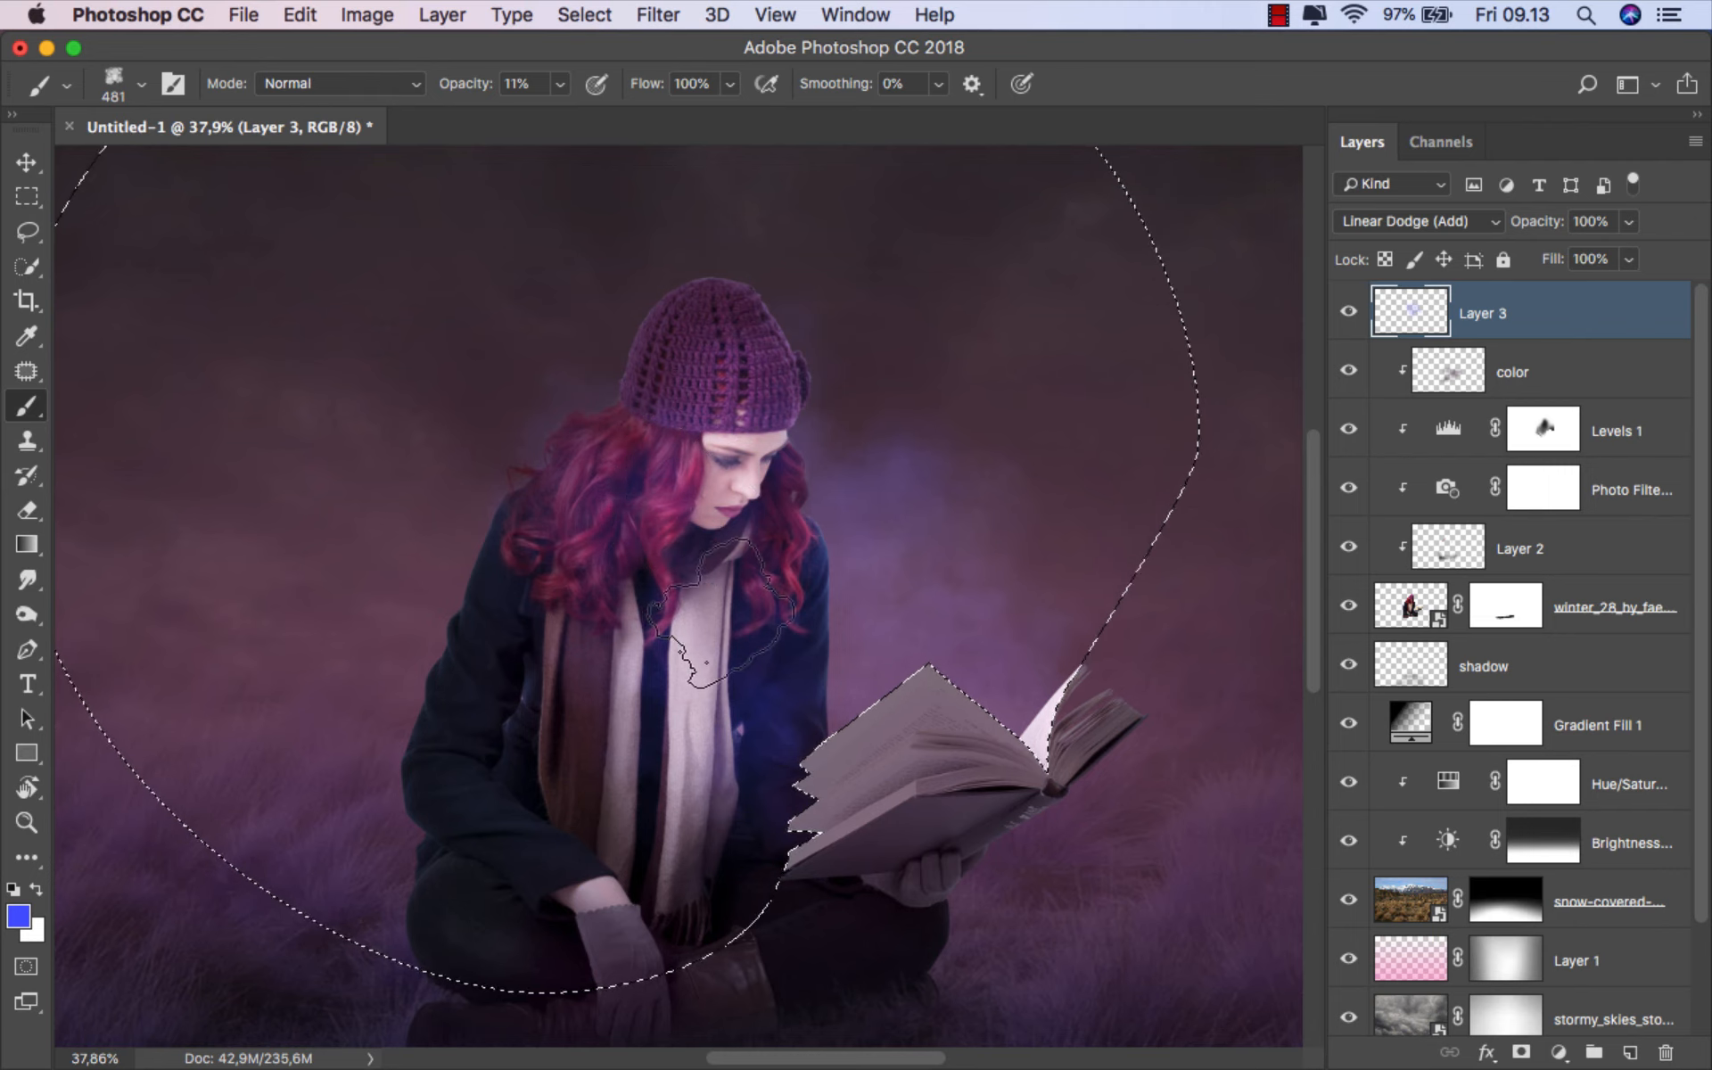
key("super+z")
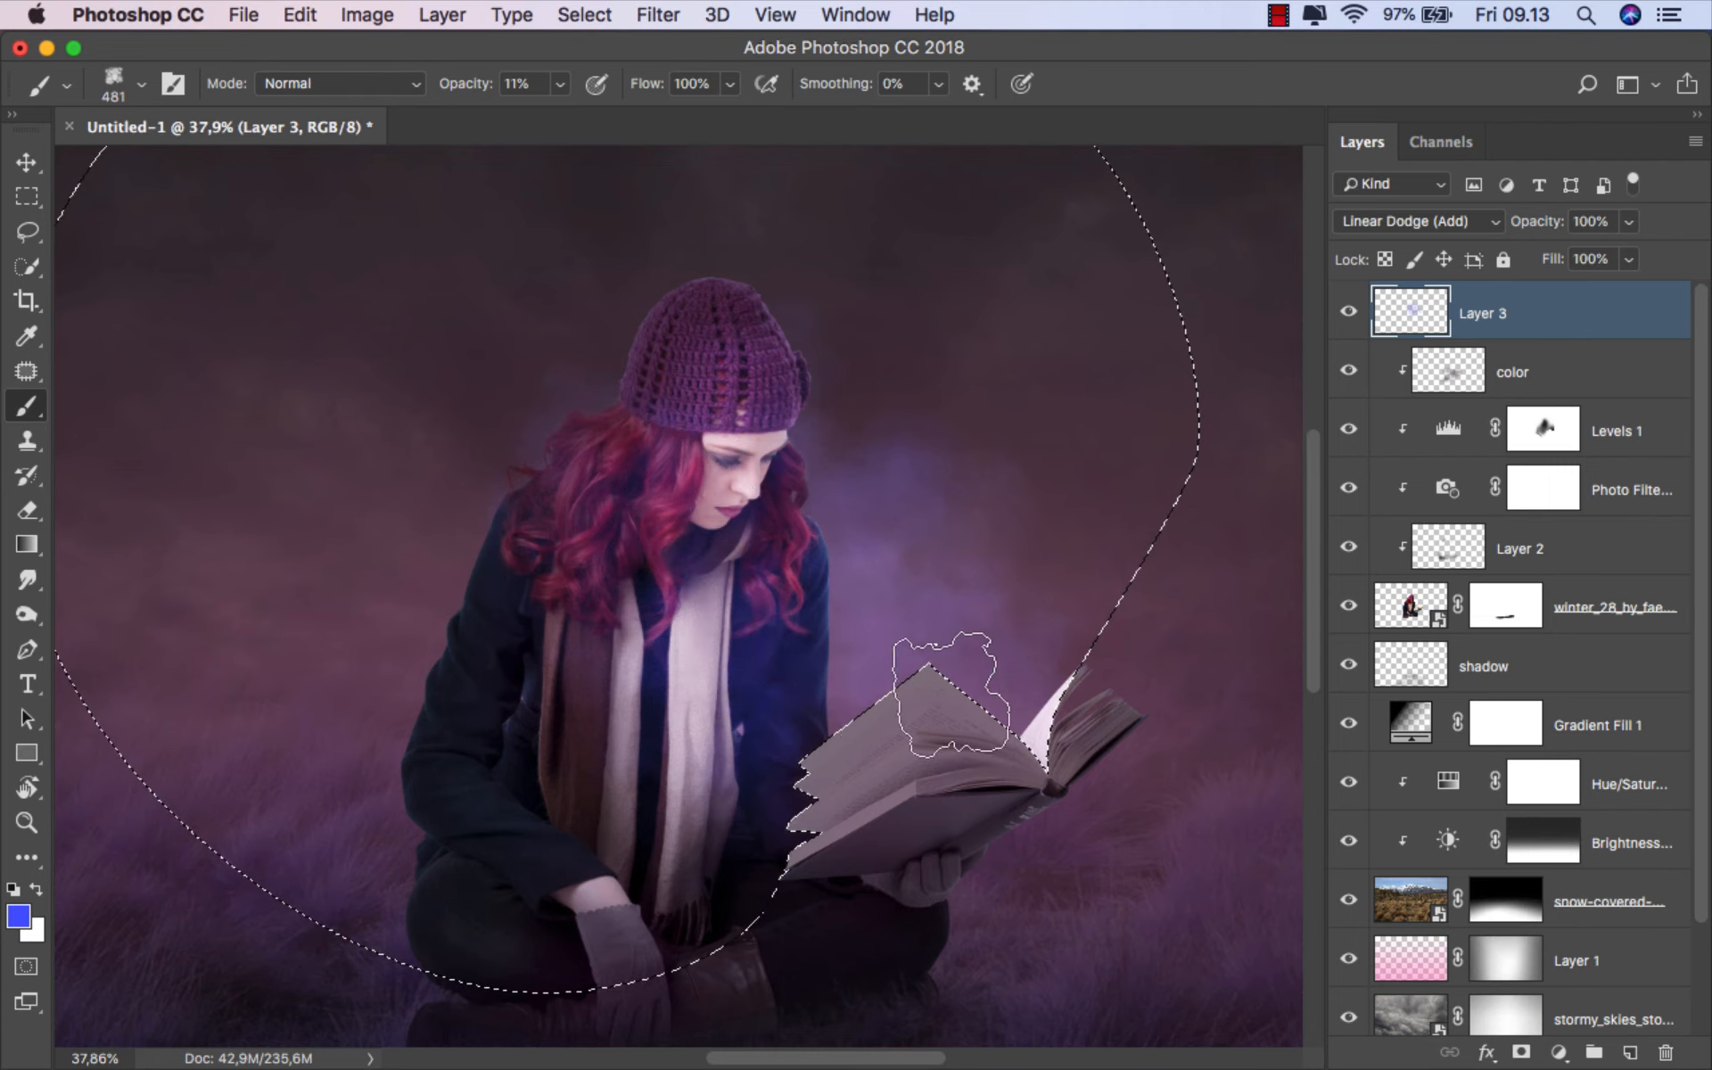
- Strengthen the blue glow directly above the open pages with the cloud brush at 349 px
left_click_drag(958, 709, 882, 709)
mouse_move(928, 575)
left_mouse_down()
mouse_move(966, 682)
mouse_move(876, 600)
mouse_move(1012, 727)
mouse_move(981, 721)
left_mouse_up()
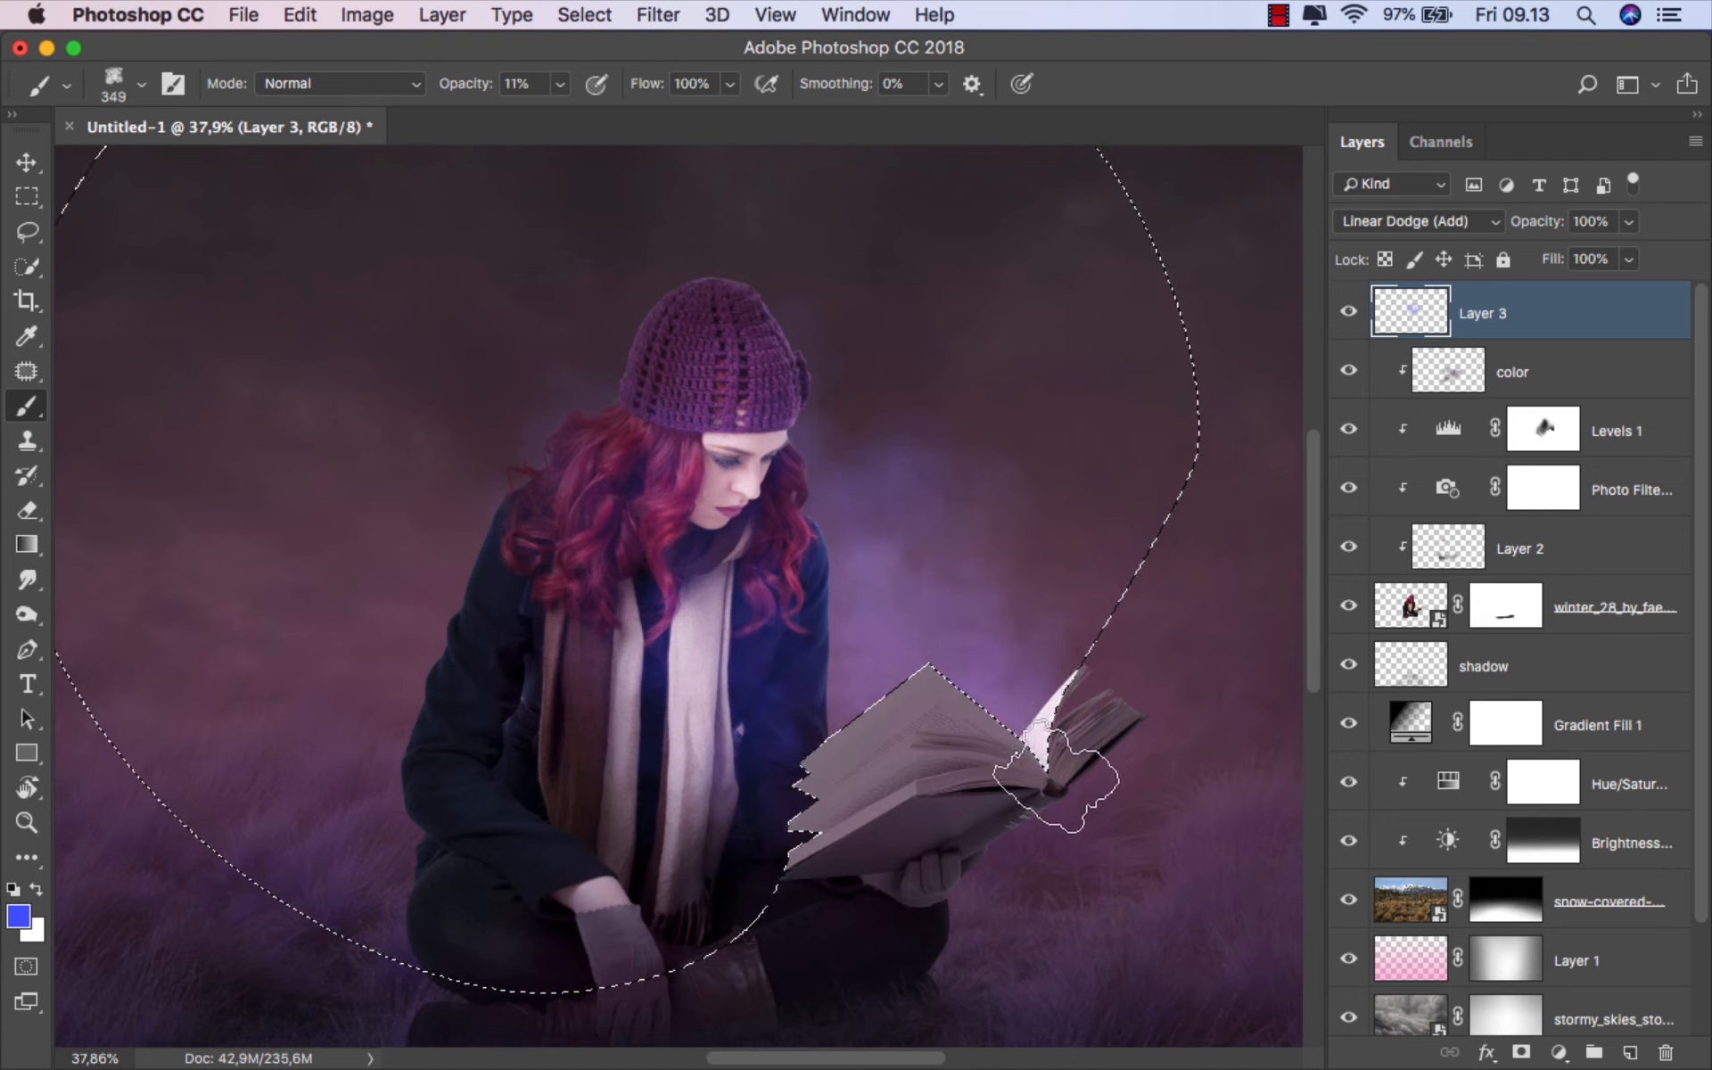
mouse_move(1057, 780)
left_mouse_down()
mouse_move(871, 630)
mouse_move(821, 669)
left_mouse_up()
- Build up blue light on the woman's coat, scarf, face and hat with the cloud brush at 417 px
left_click_drag(1039, 740, 1099, 740)
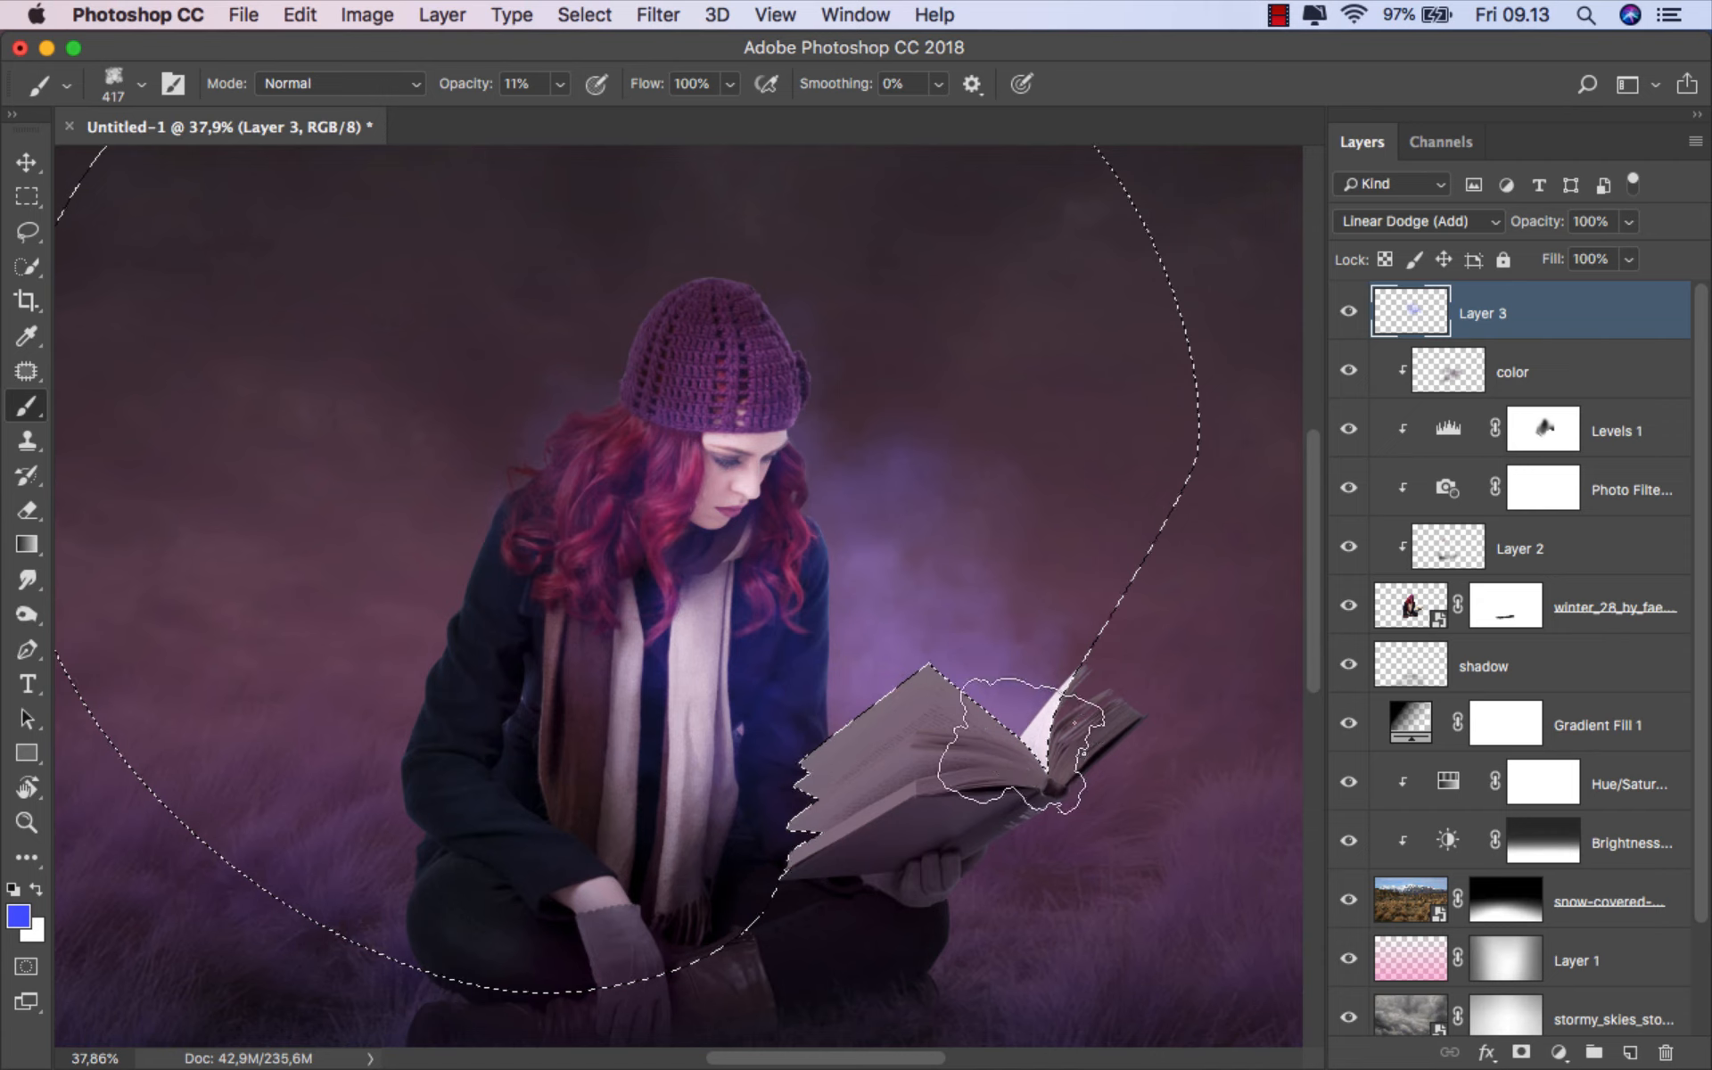
mouse_move(786, 706)
left_mouse_down()
mouse_move(669, 681)
mouse_move(558, 725)
mouse_move(767, 740)
mouse_move(708, 774)
mouse_move(517, 624)
mouse_move(526, 562)
mouse_move(624, 518)
mouse_move(669, 468)
mouse_move(772, 515)
mouse_move(759, 492)
mouse_move(700, 508)
left_mouse_up()
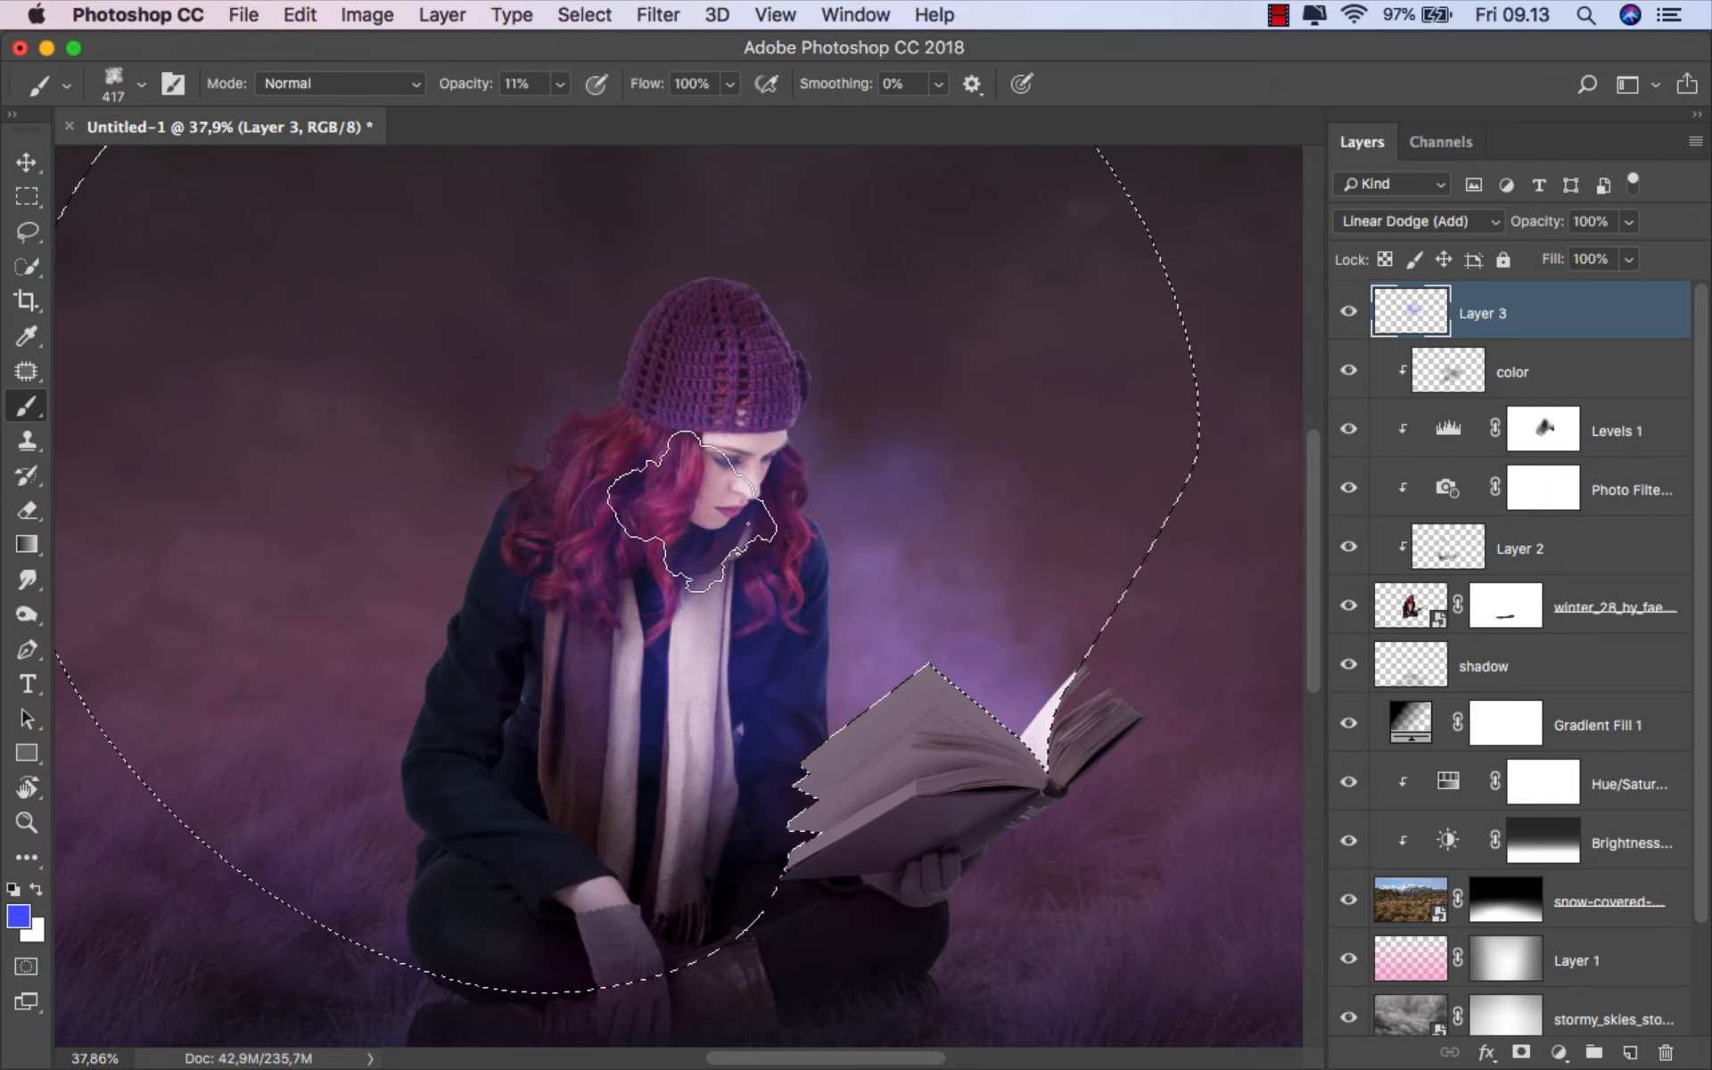
scroll(907, 463, "down", 3)
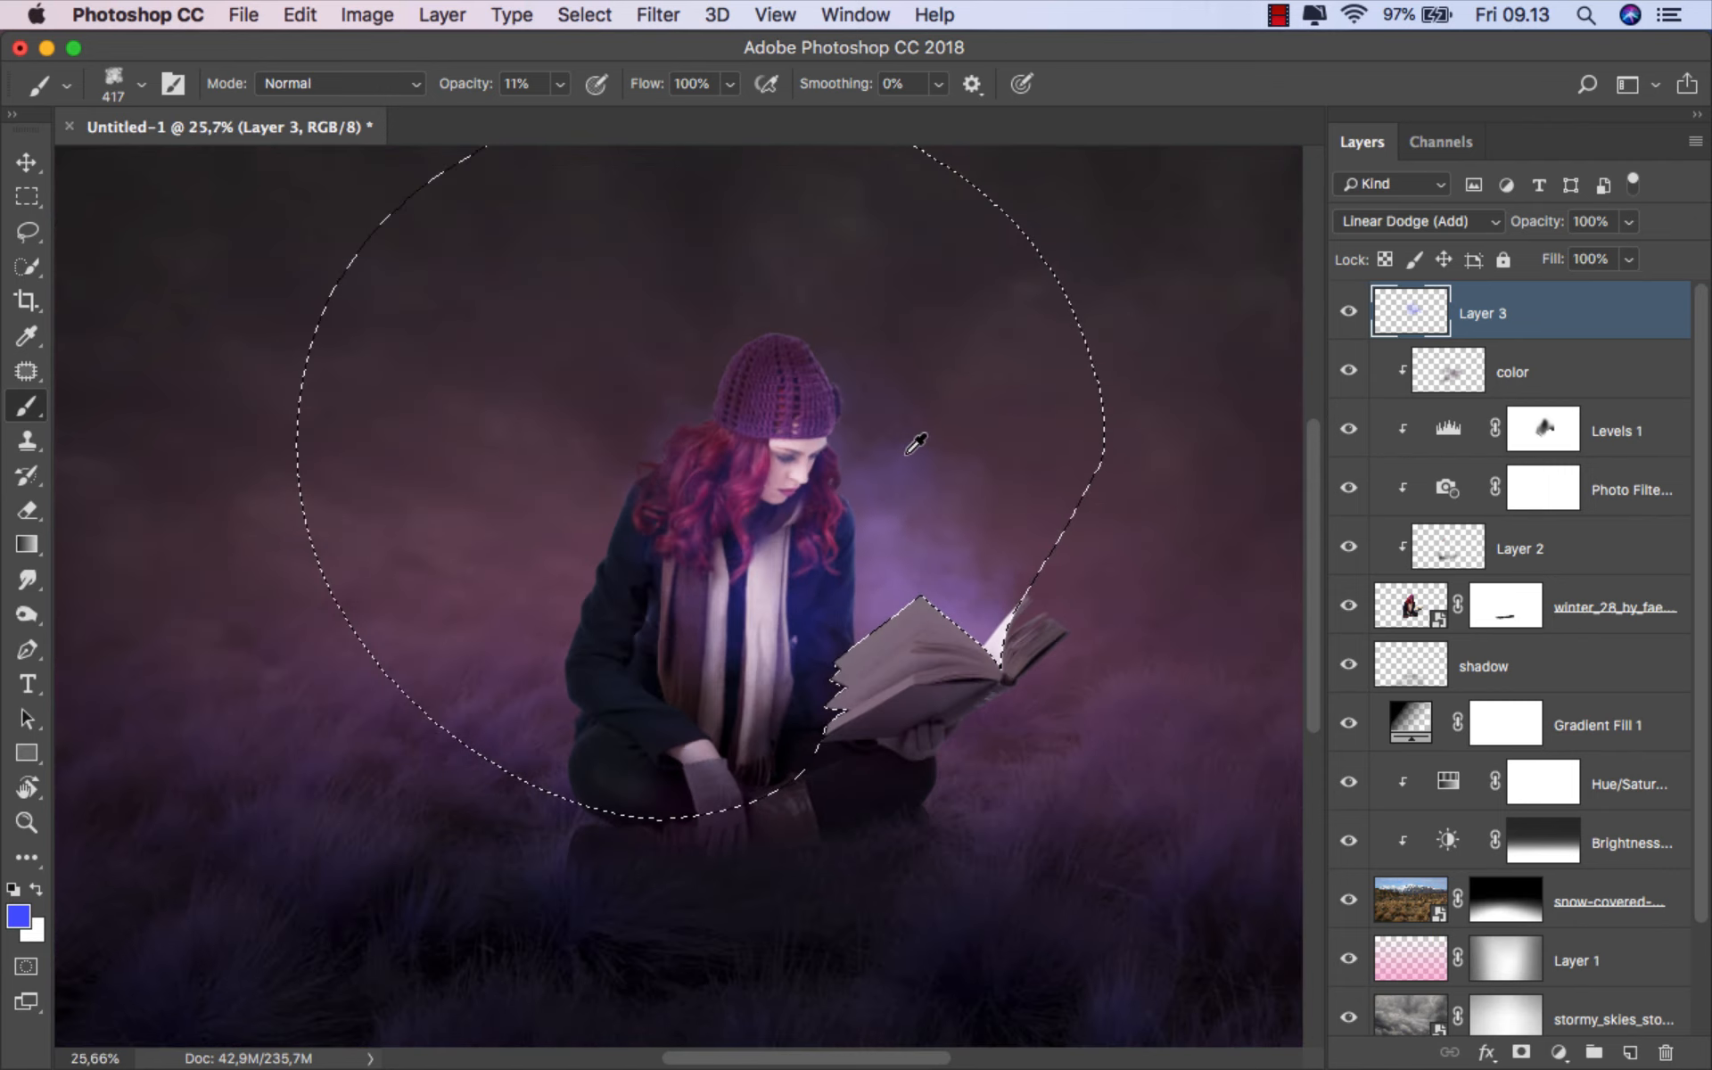
scroll(1083, 458, "up", 1)
scroll(1013, 535, "up", 1)
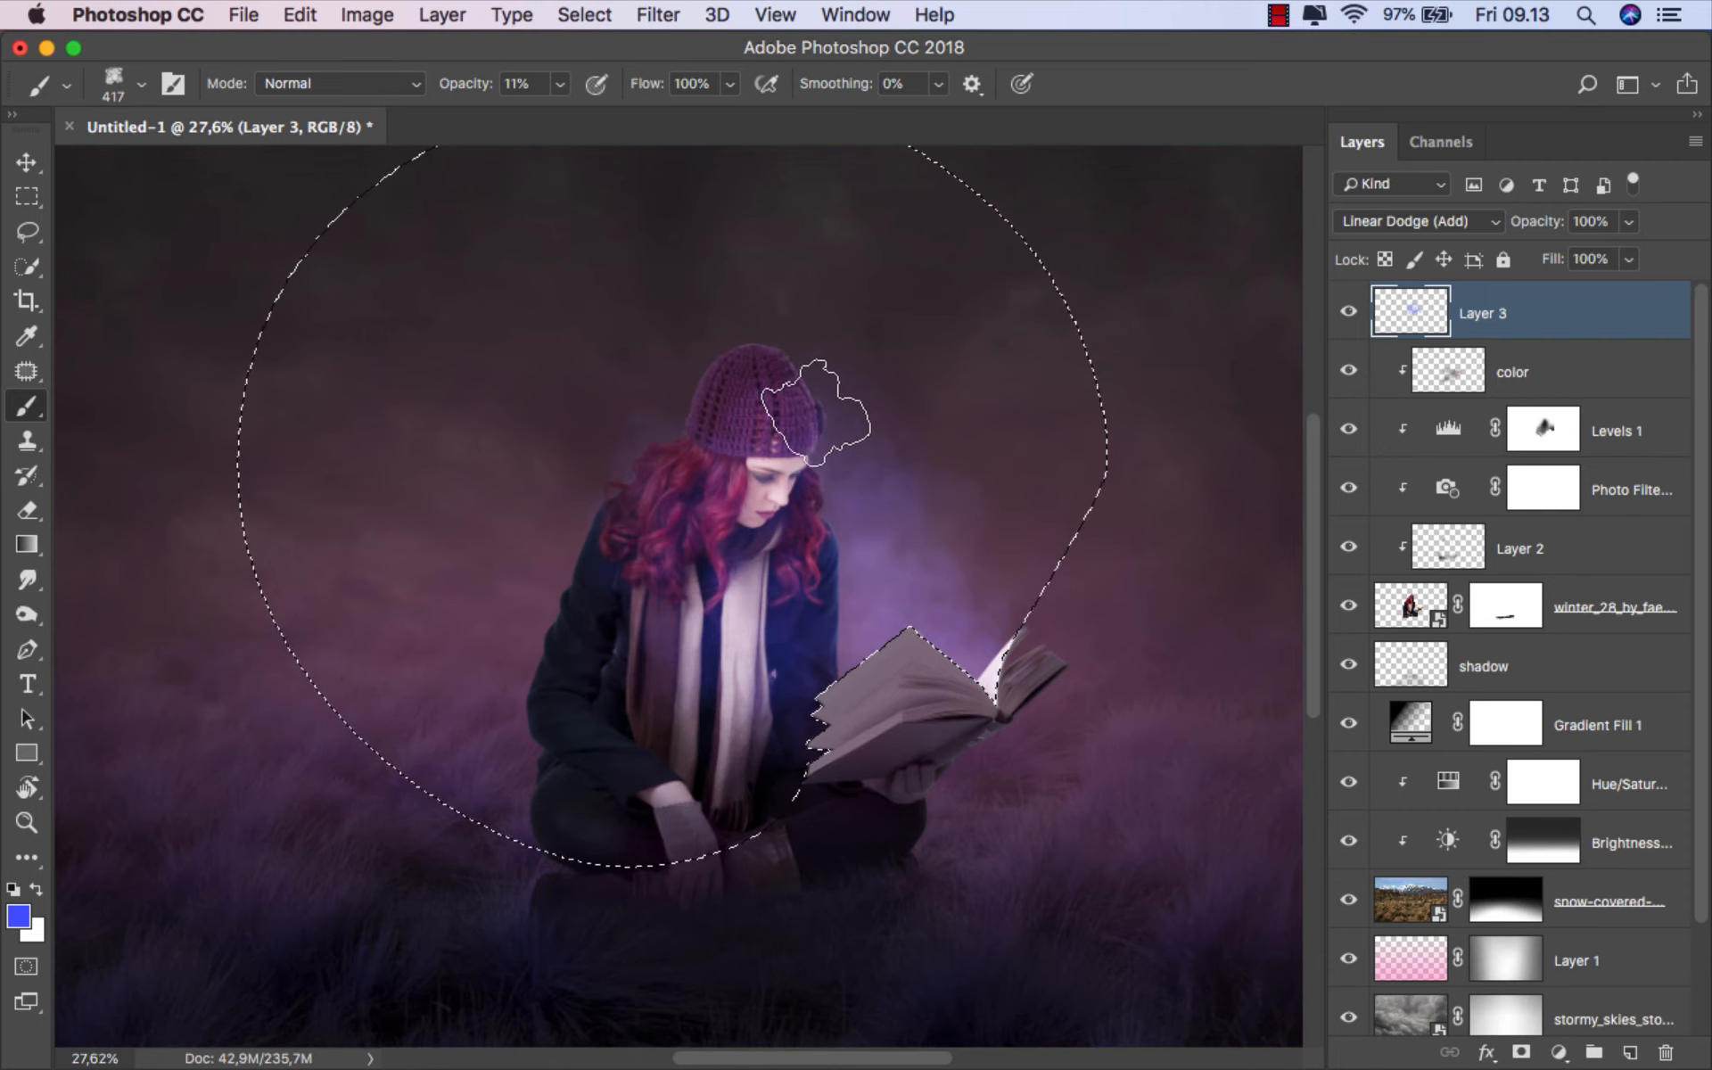
mouse_move(799, 423)
left_mouse_down()
mouse_move(745, 401)
mouse_move(906, 495)
mouse_move(806, 473)
left_mouse_up()
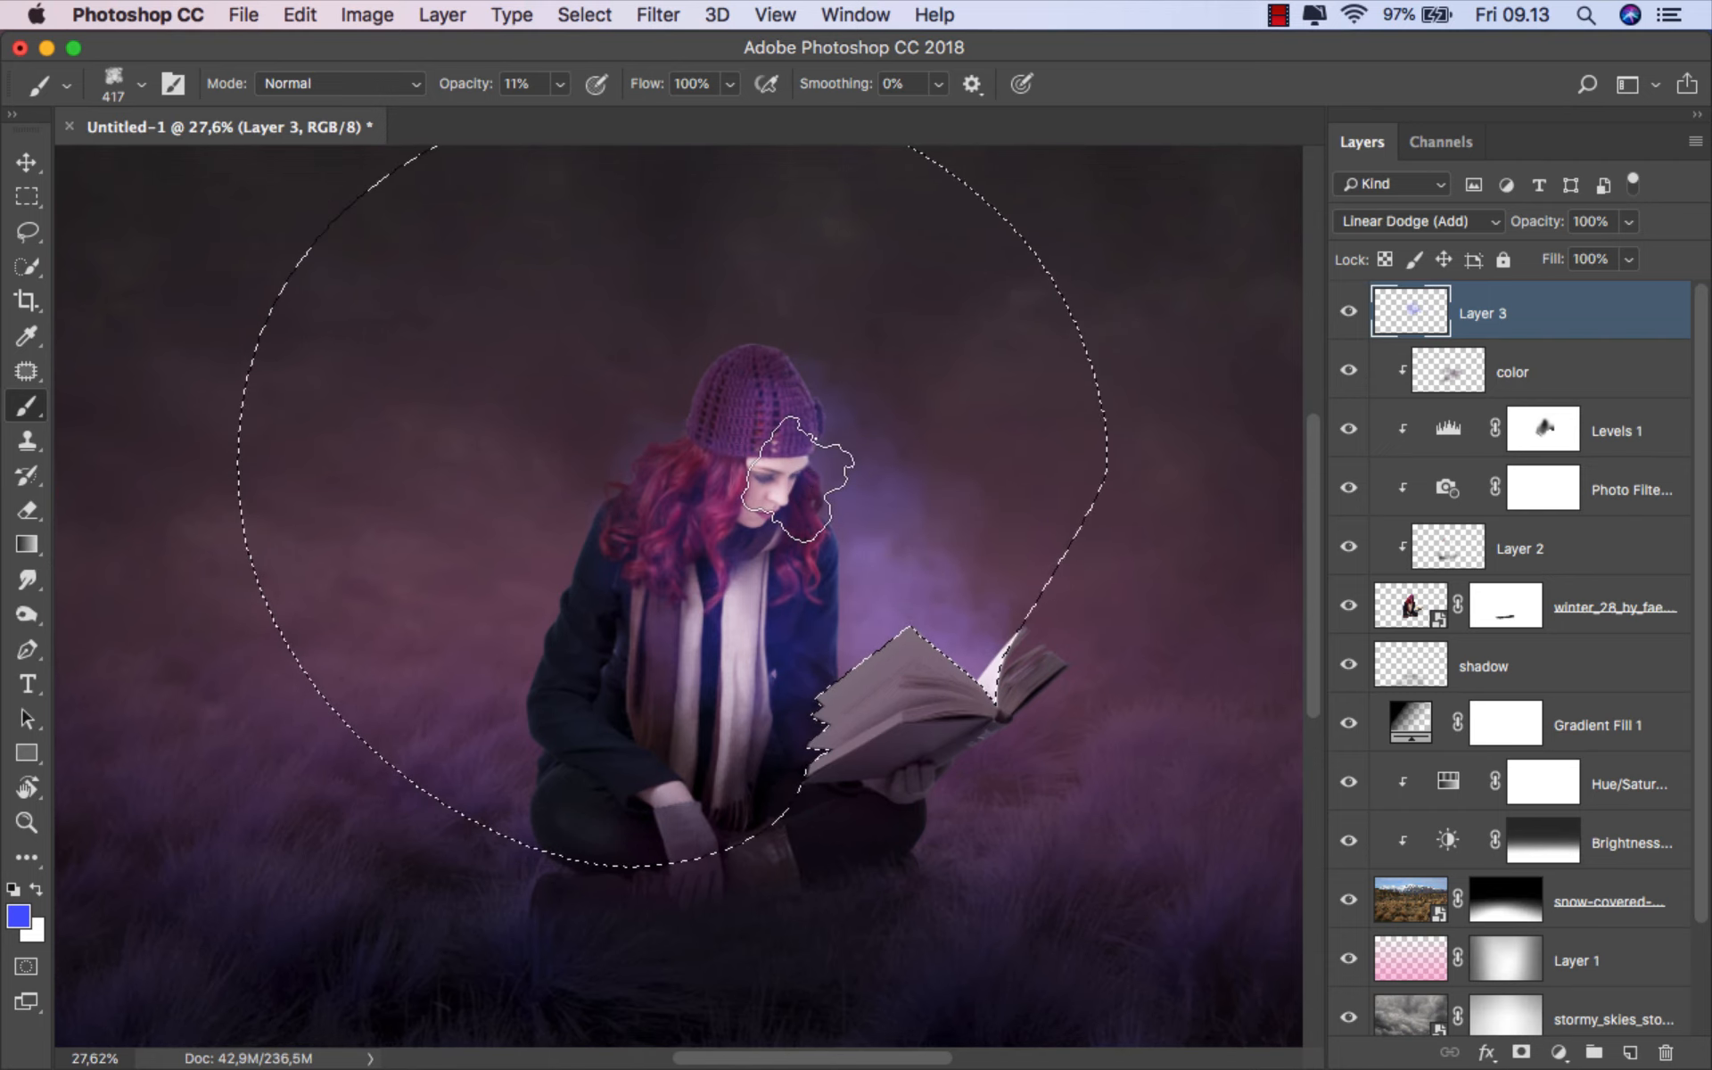
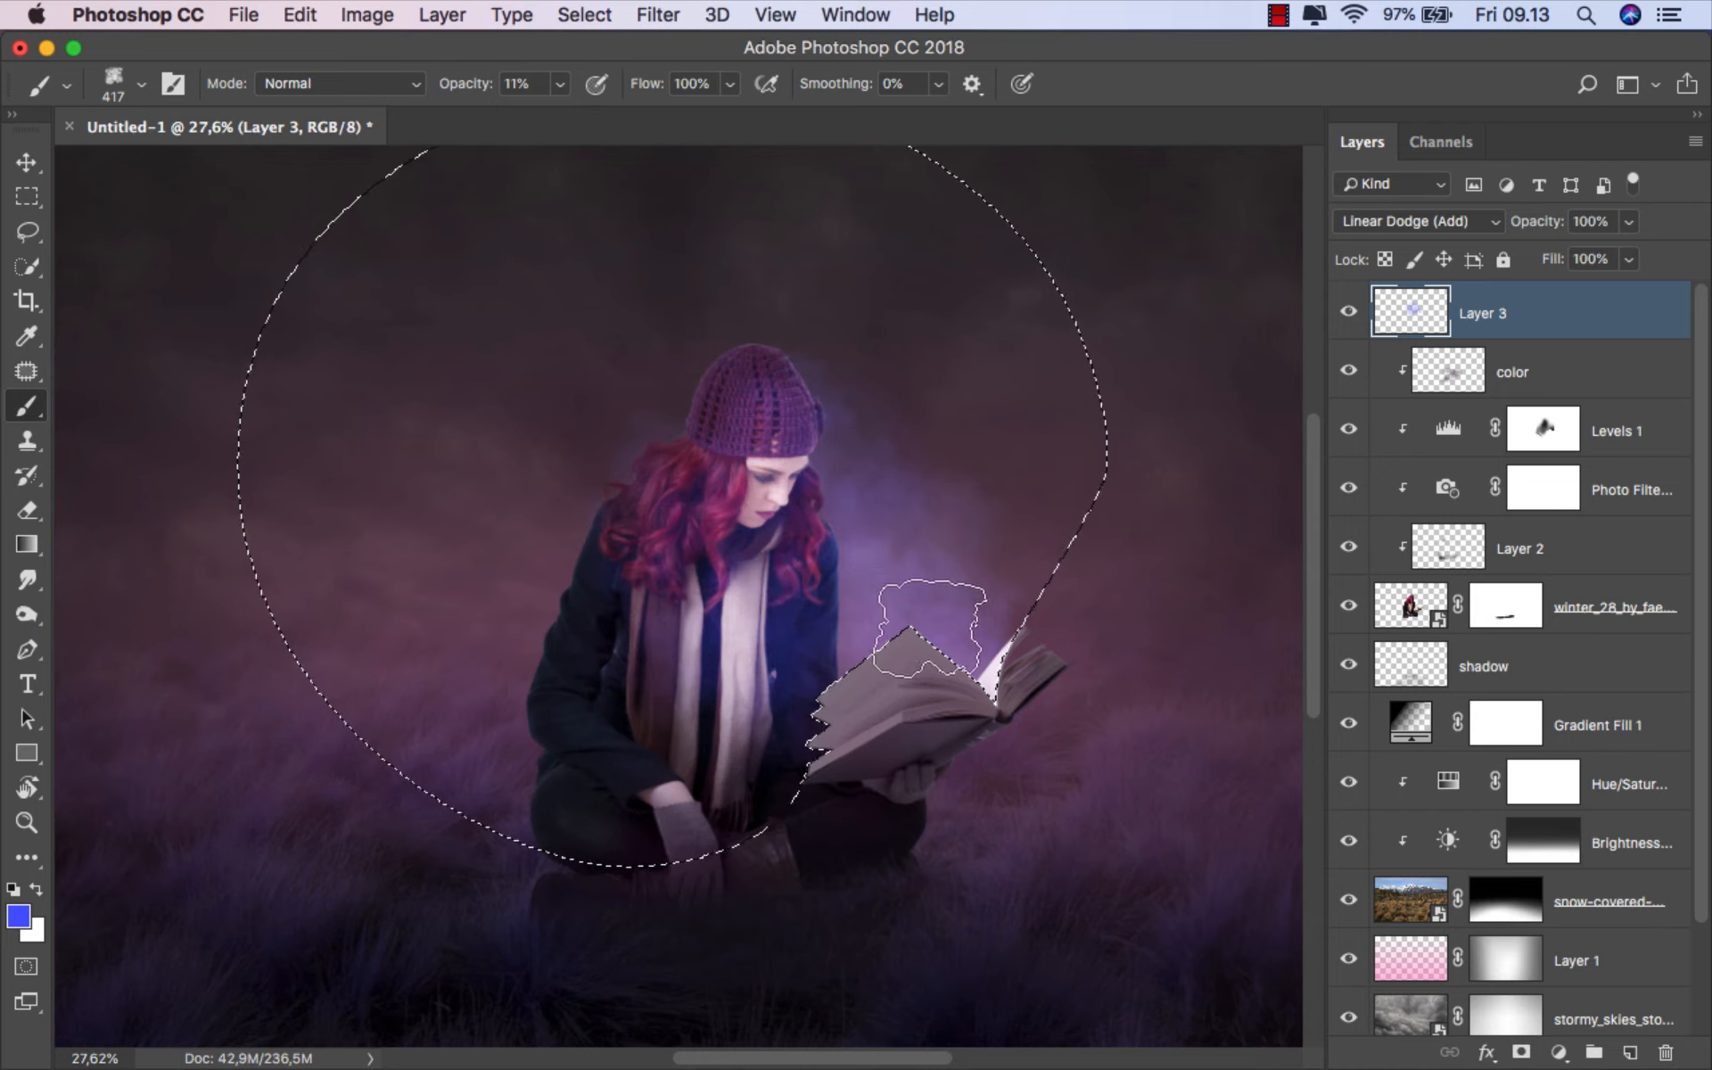
- Clear the selection around the woman and toggle the visibility of Layer 3 off and on to compare the glow
scroll(898, 540, "up", 1)
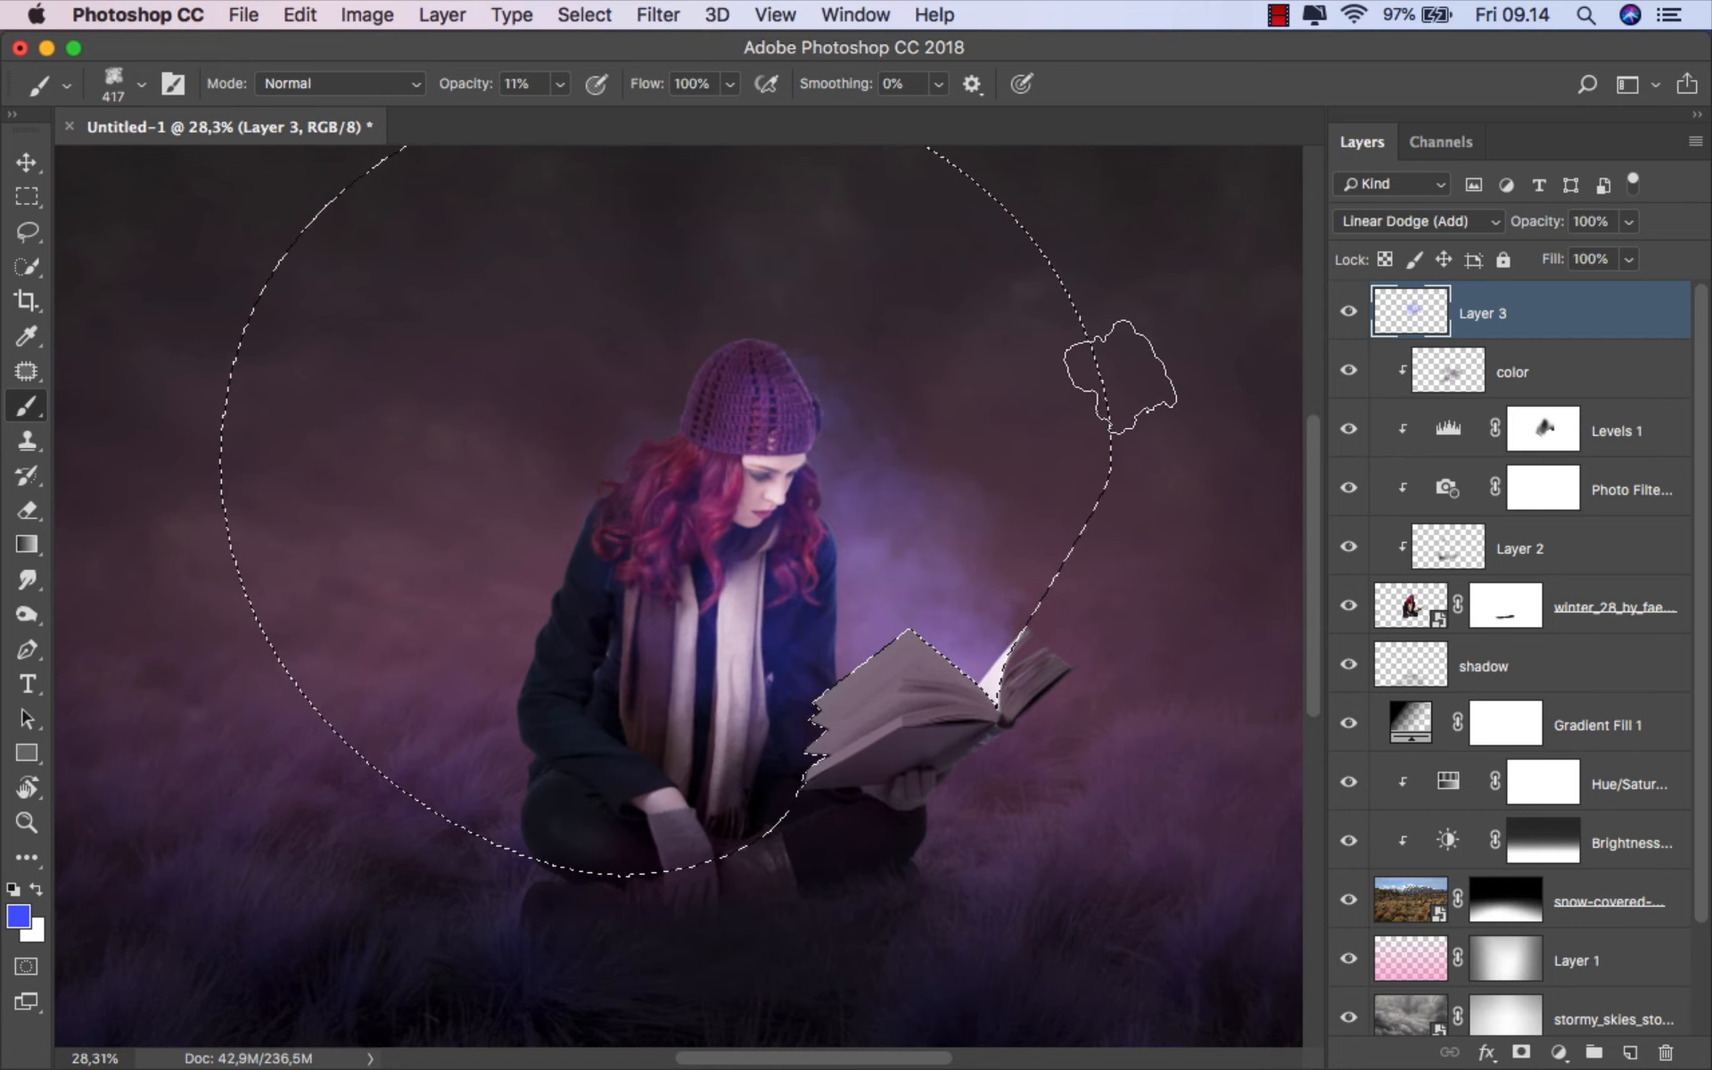
left_click(579, 15)
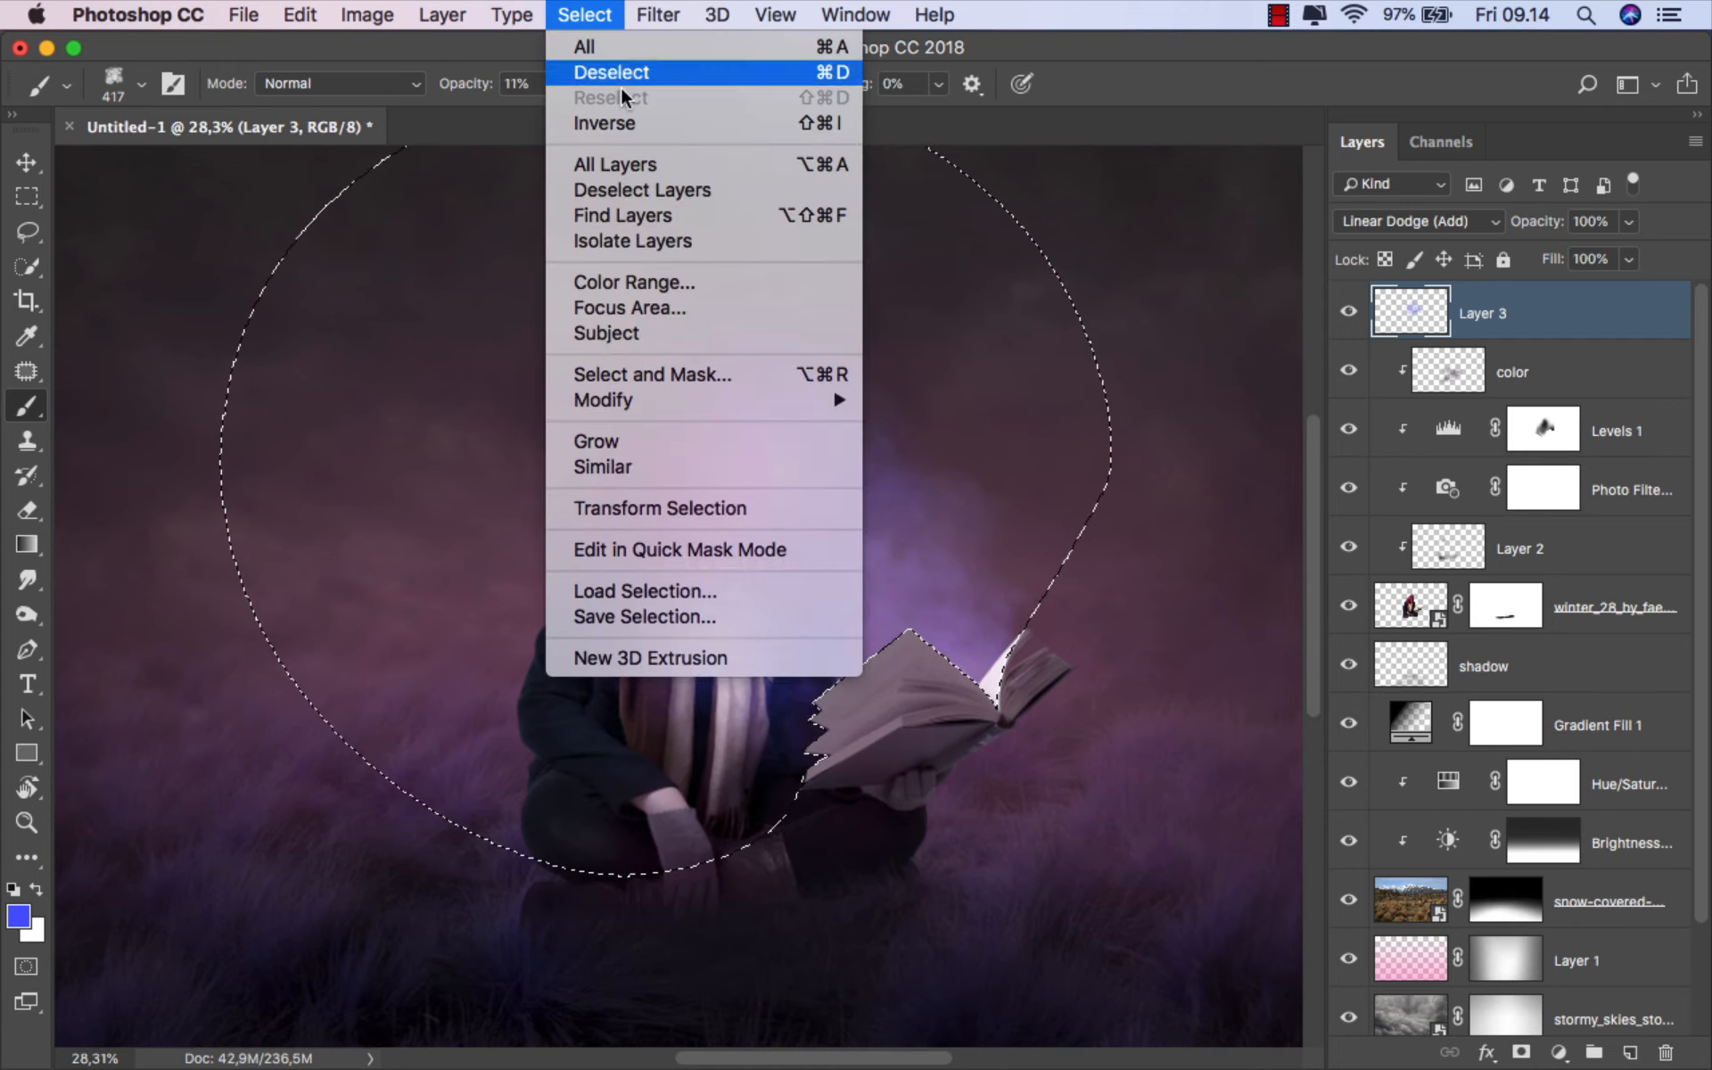
left_click(615, 67)
left_click(1346, 312)
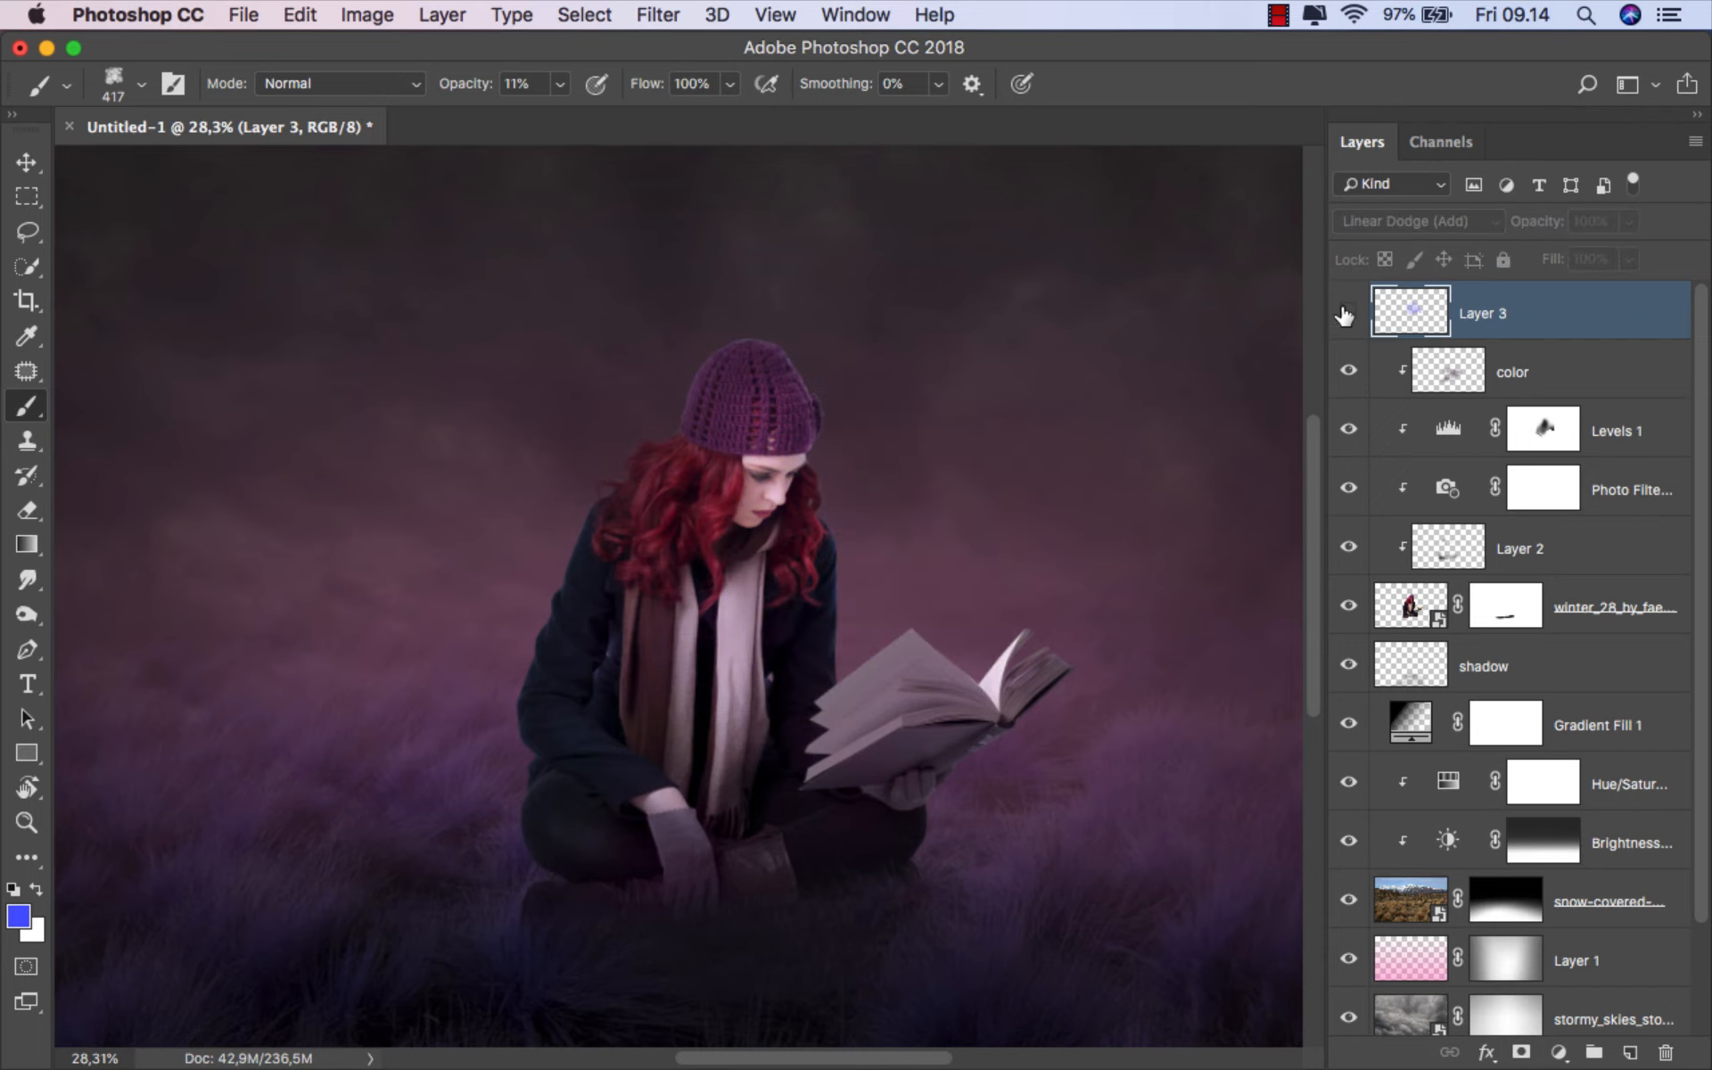
left_click(1346, 312)
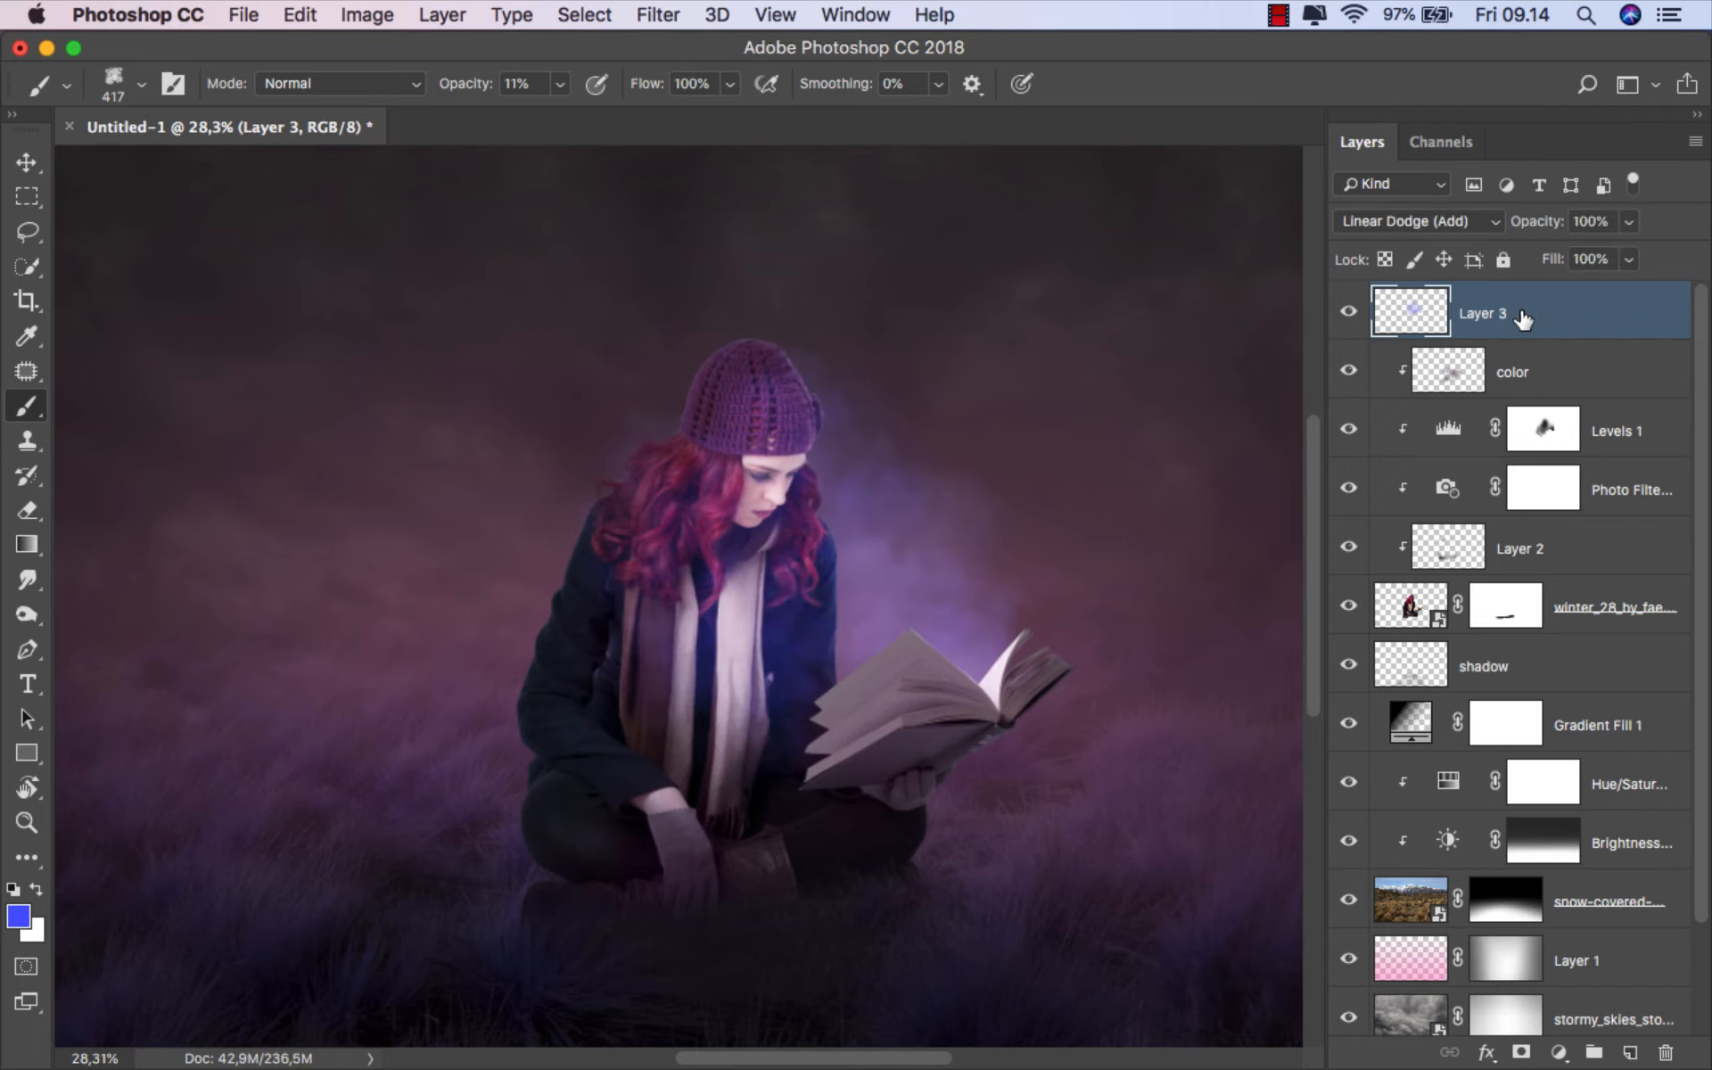
- Duplicate the Layer 3 glow and set the copy's blend mode to Overlay
key("super+0")
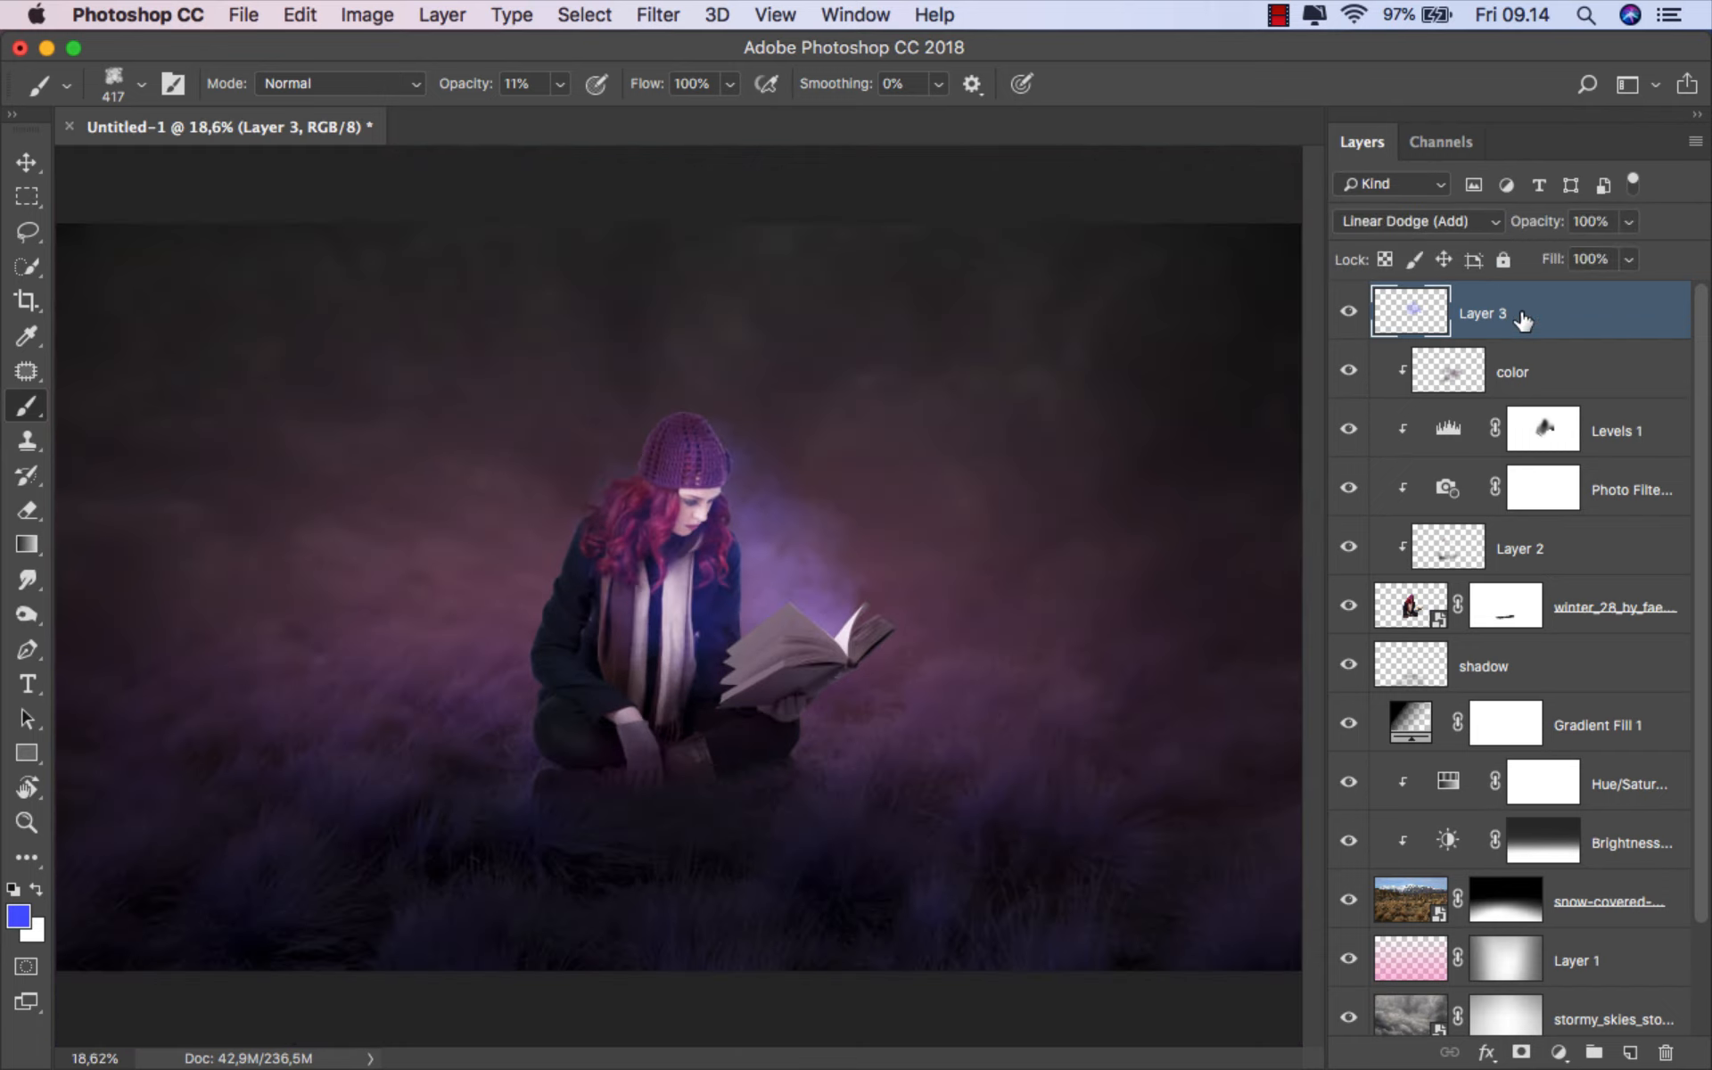
key("super+j")
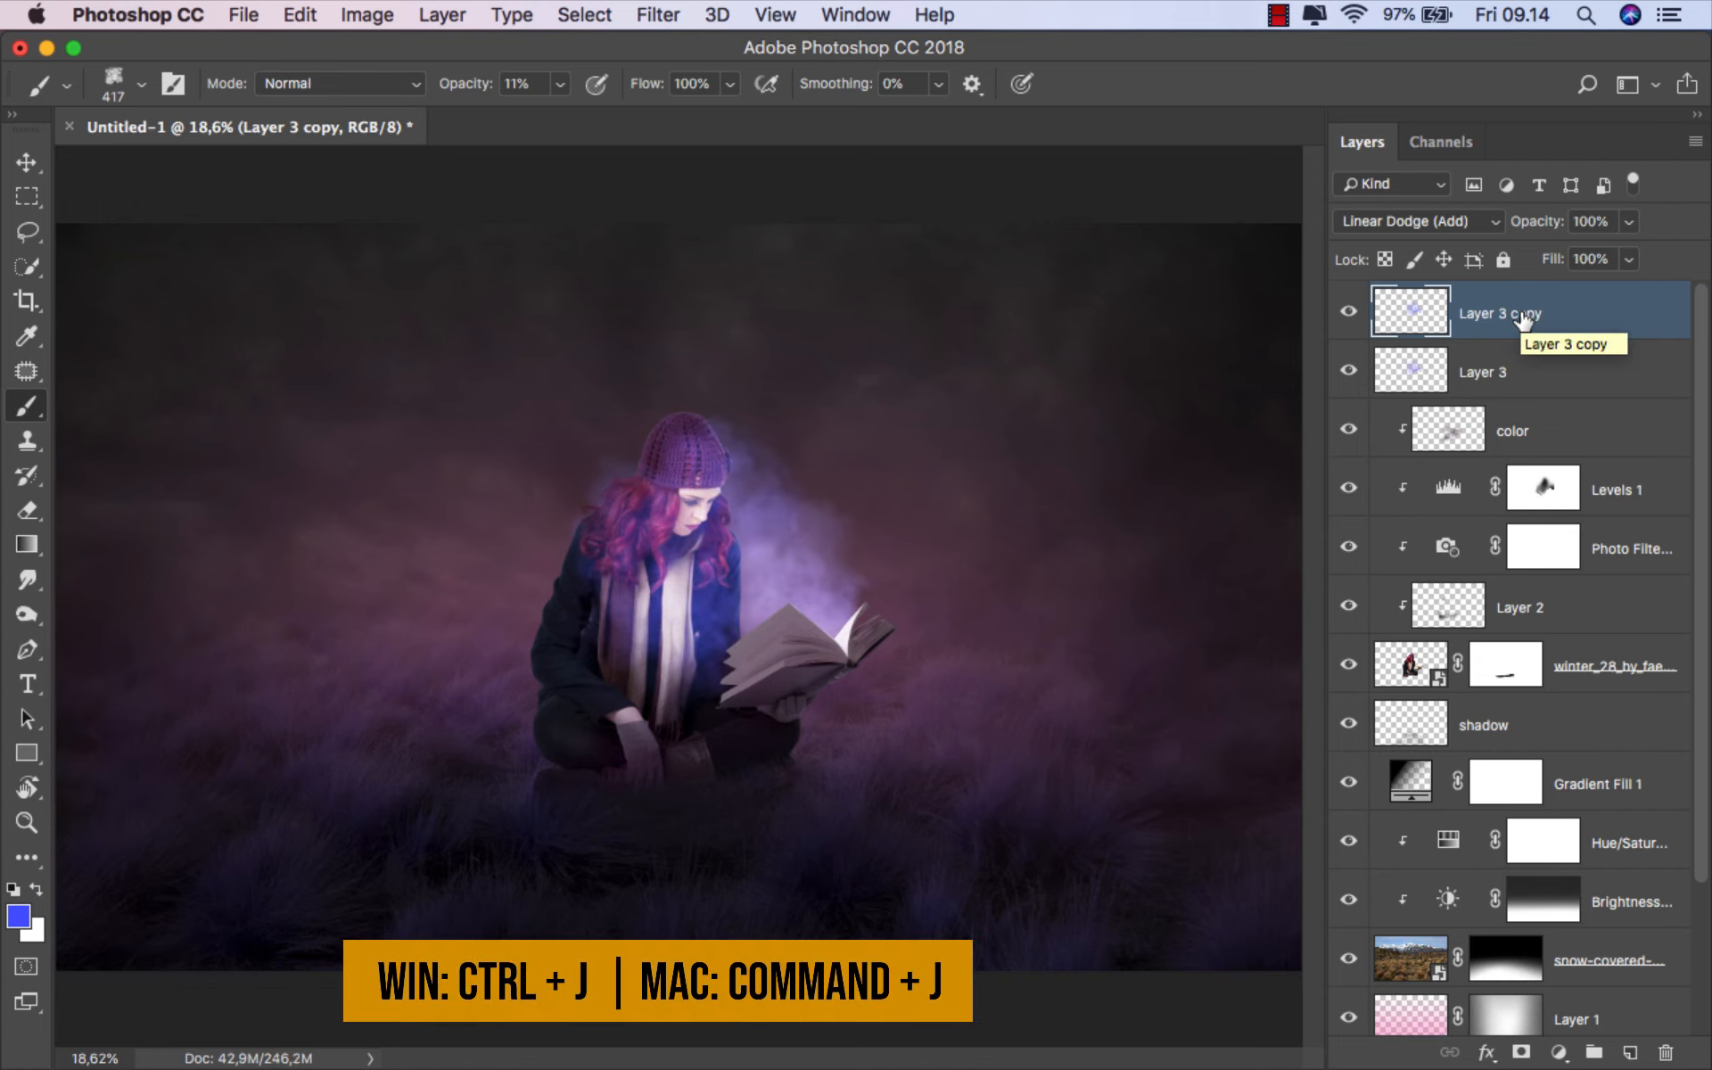
left_click(1407, 222)
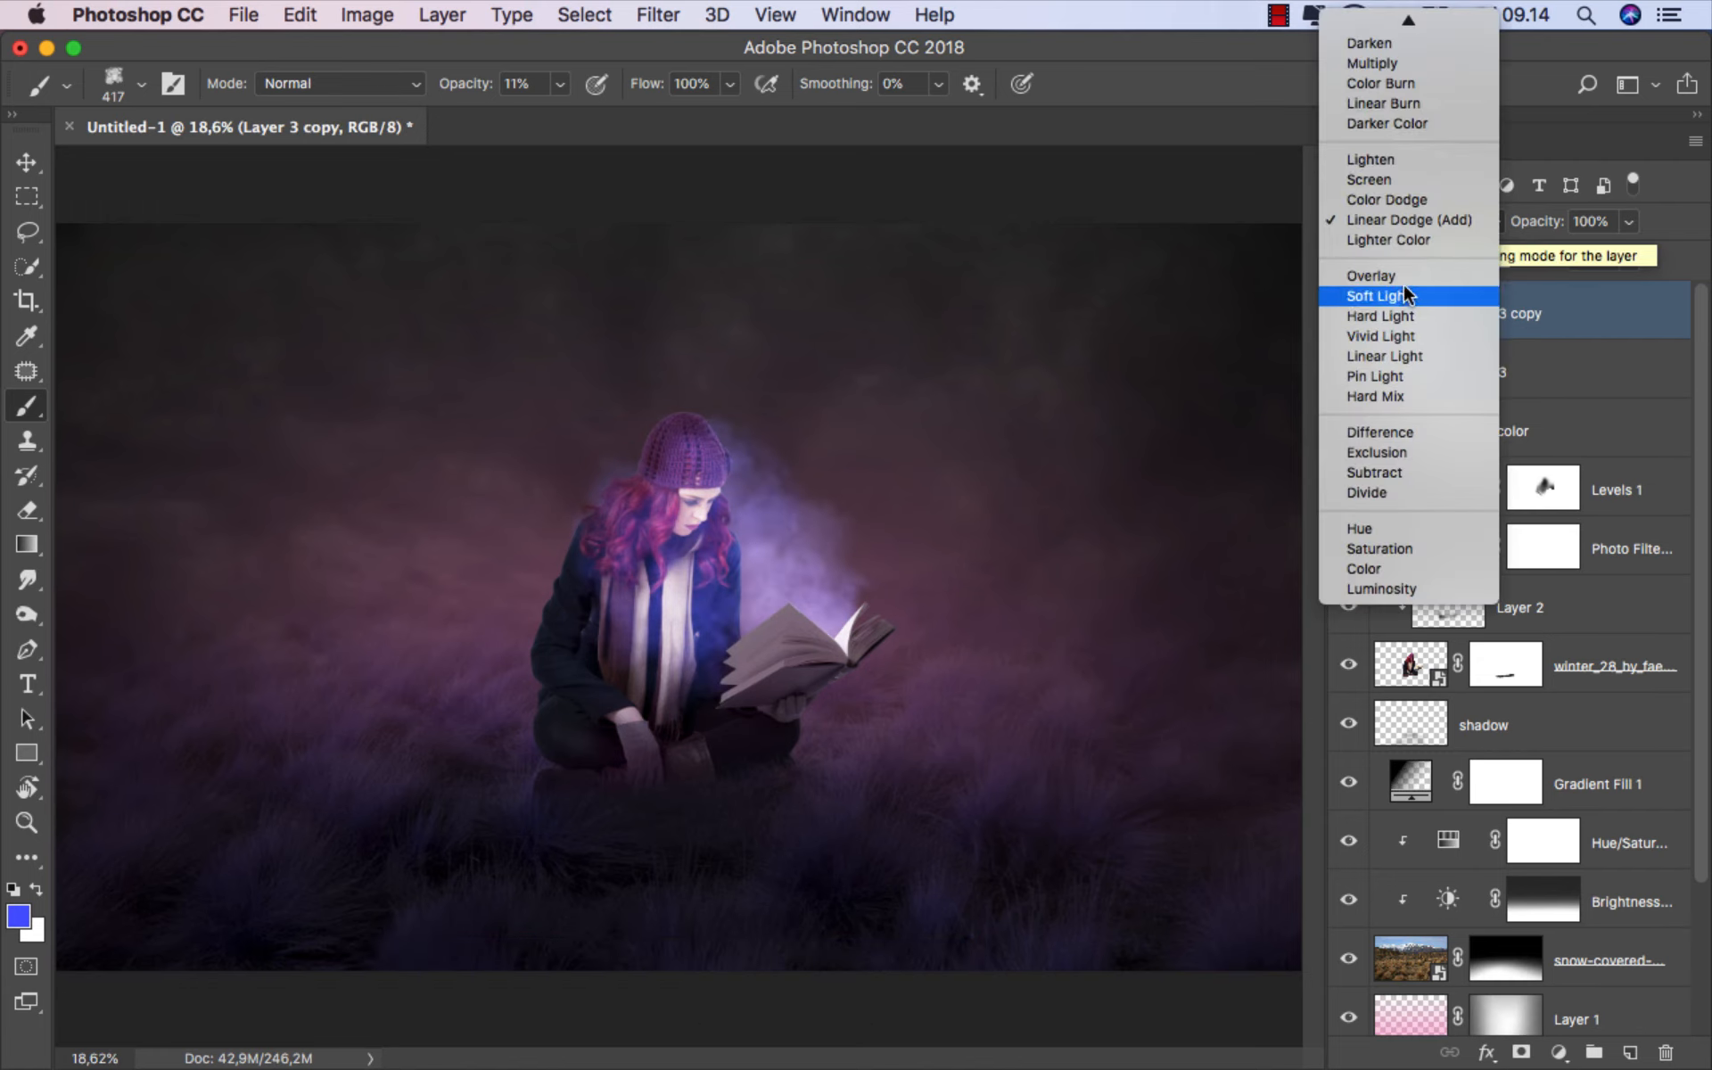
left_click(1404, 276)
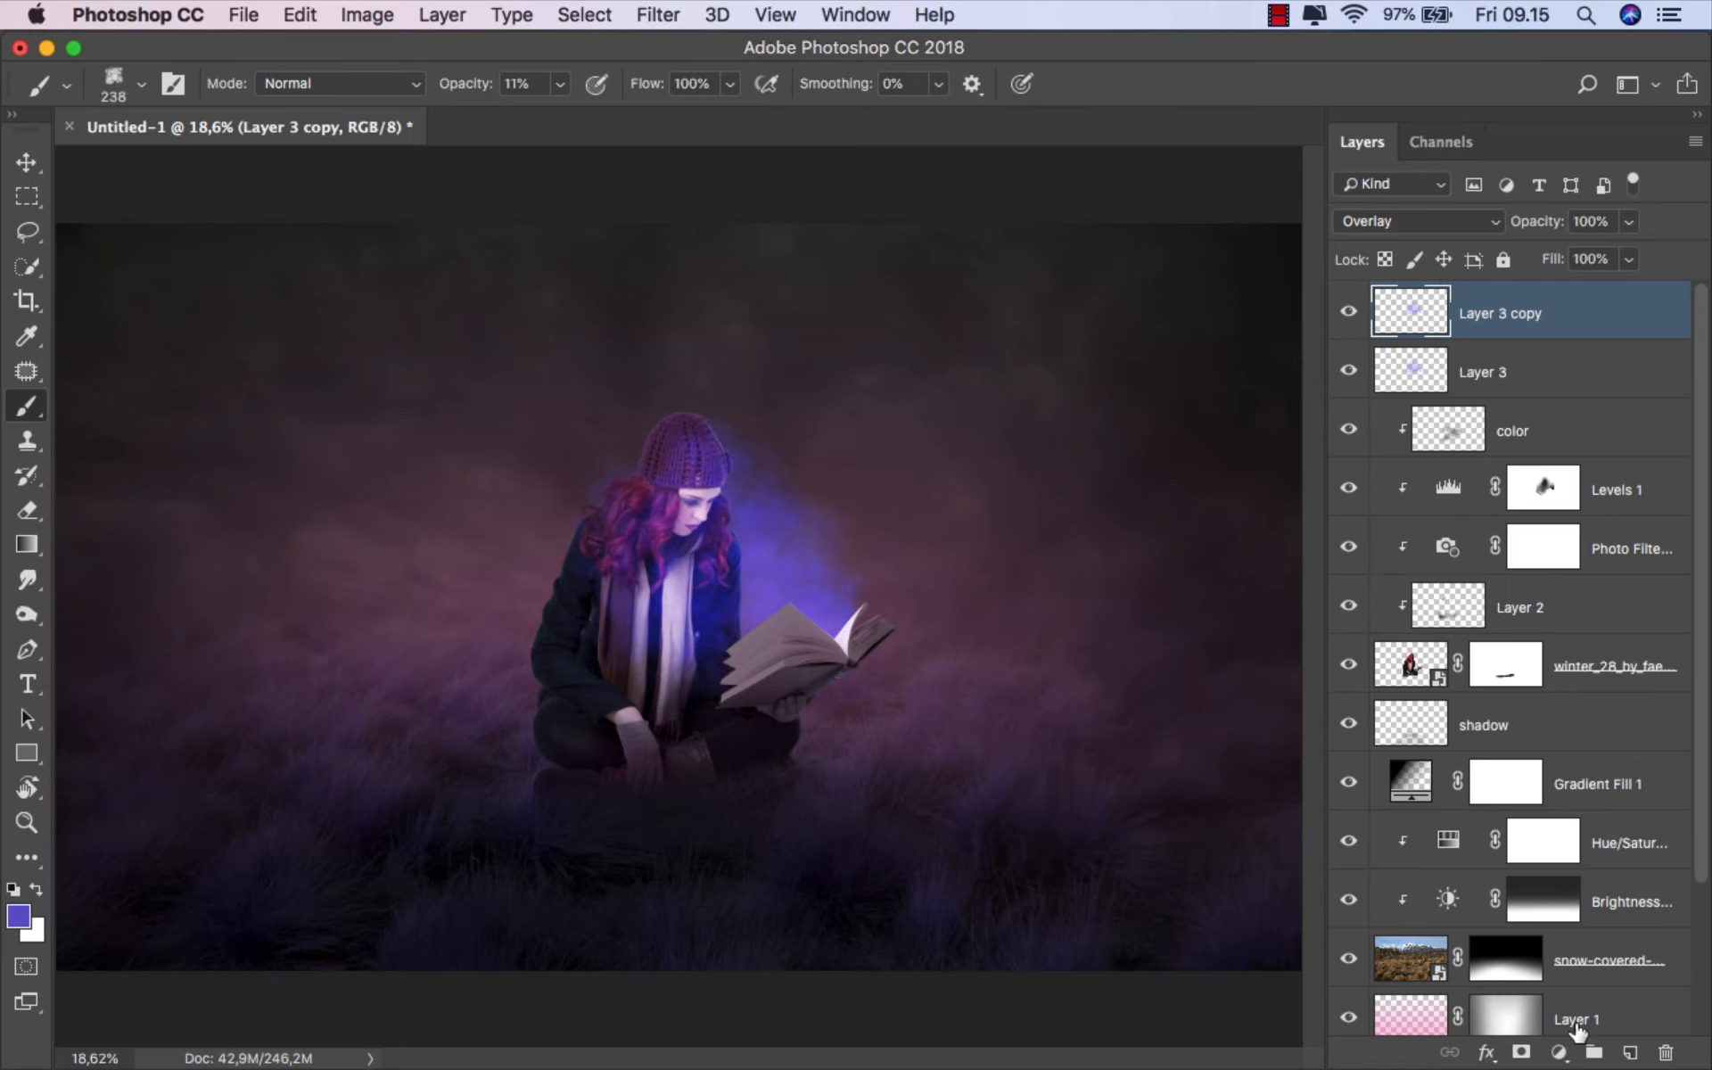
- Add a Curves adjustment layer above the glow copy, anchor the midtones, and raise the highlights from input 191 to output 201
left_click(1558, 1052)
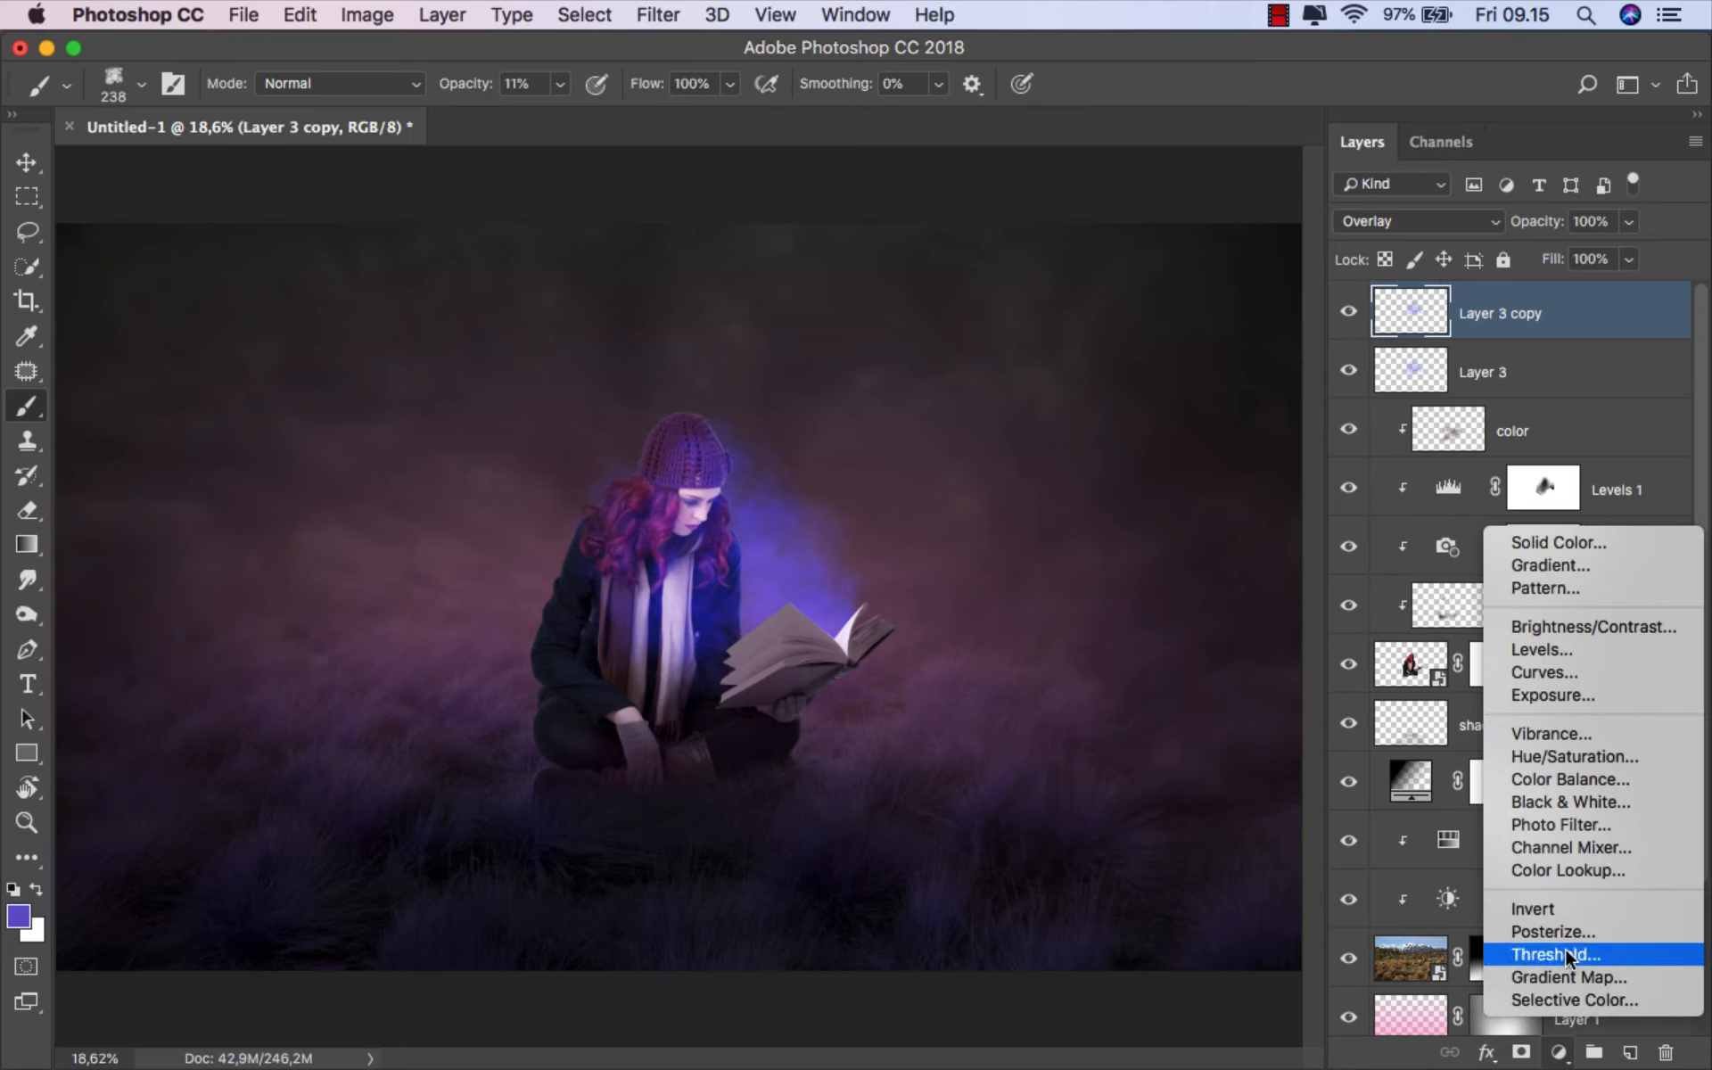
left_click(1624, 674)
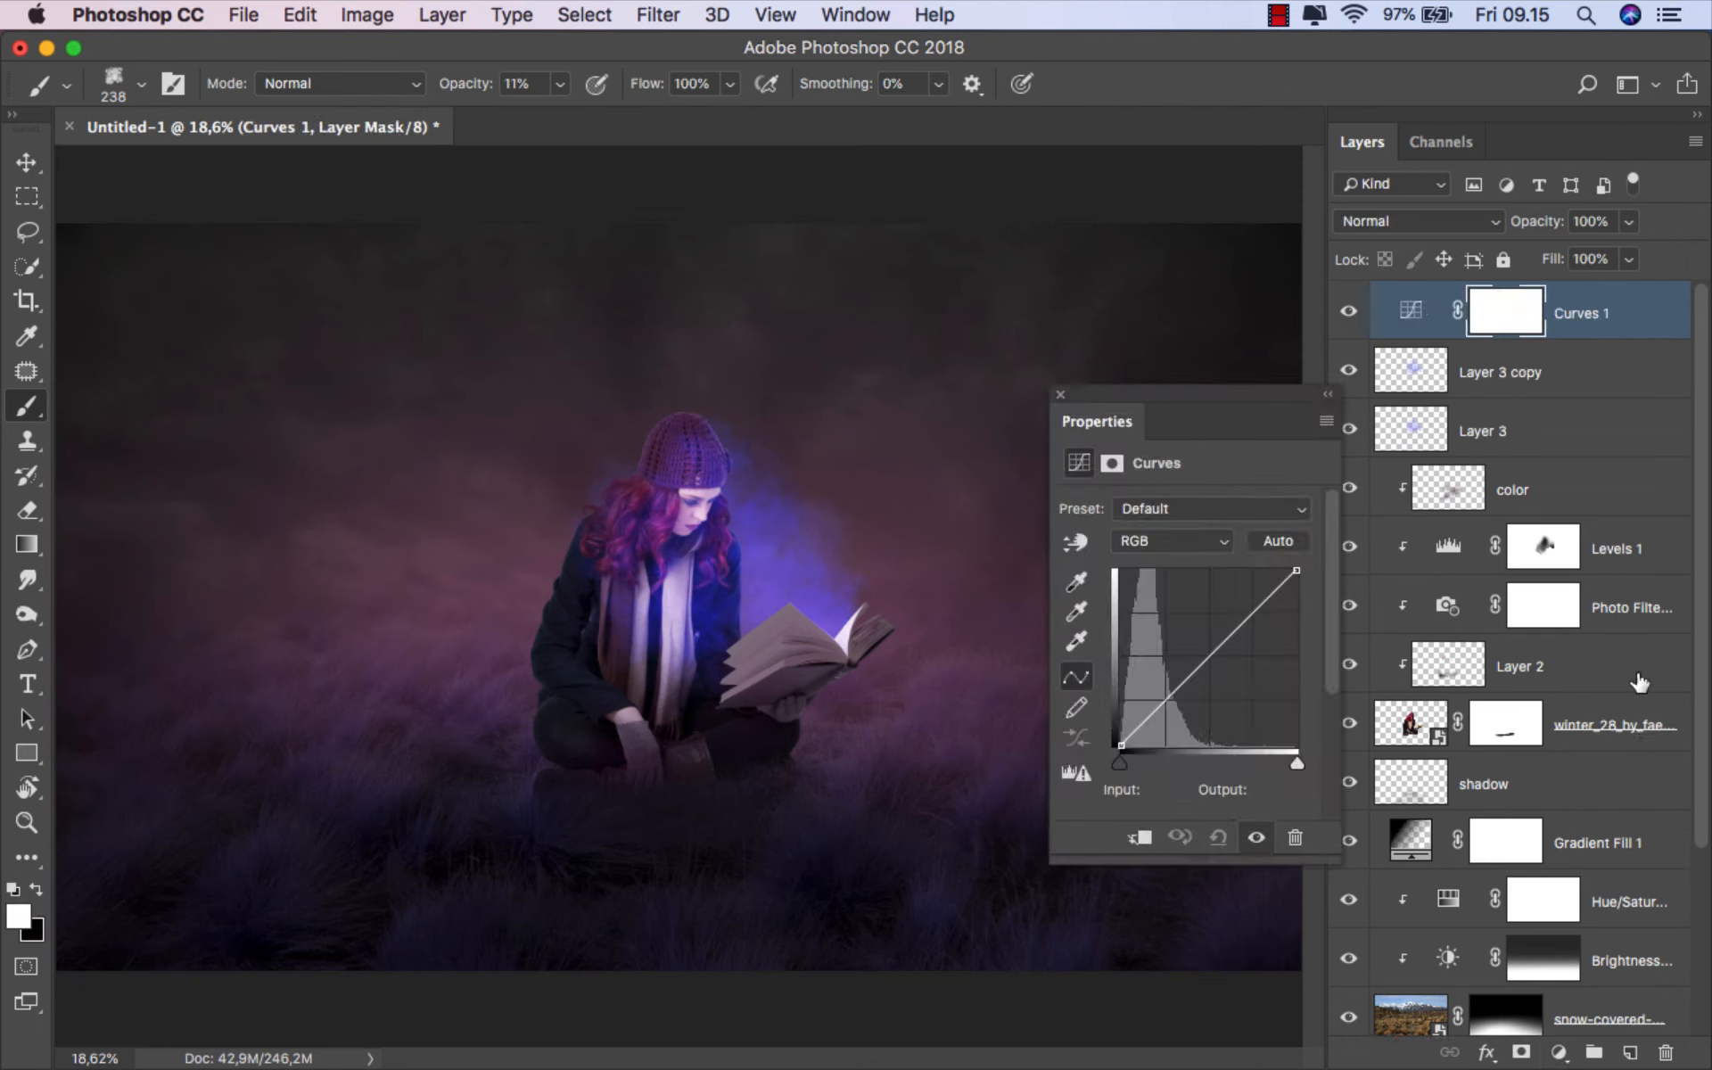
left_click(1210, 654)
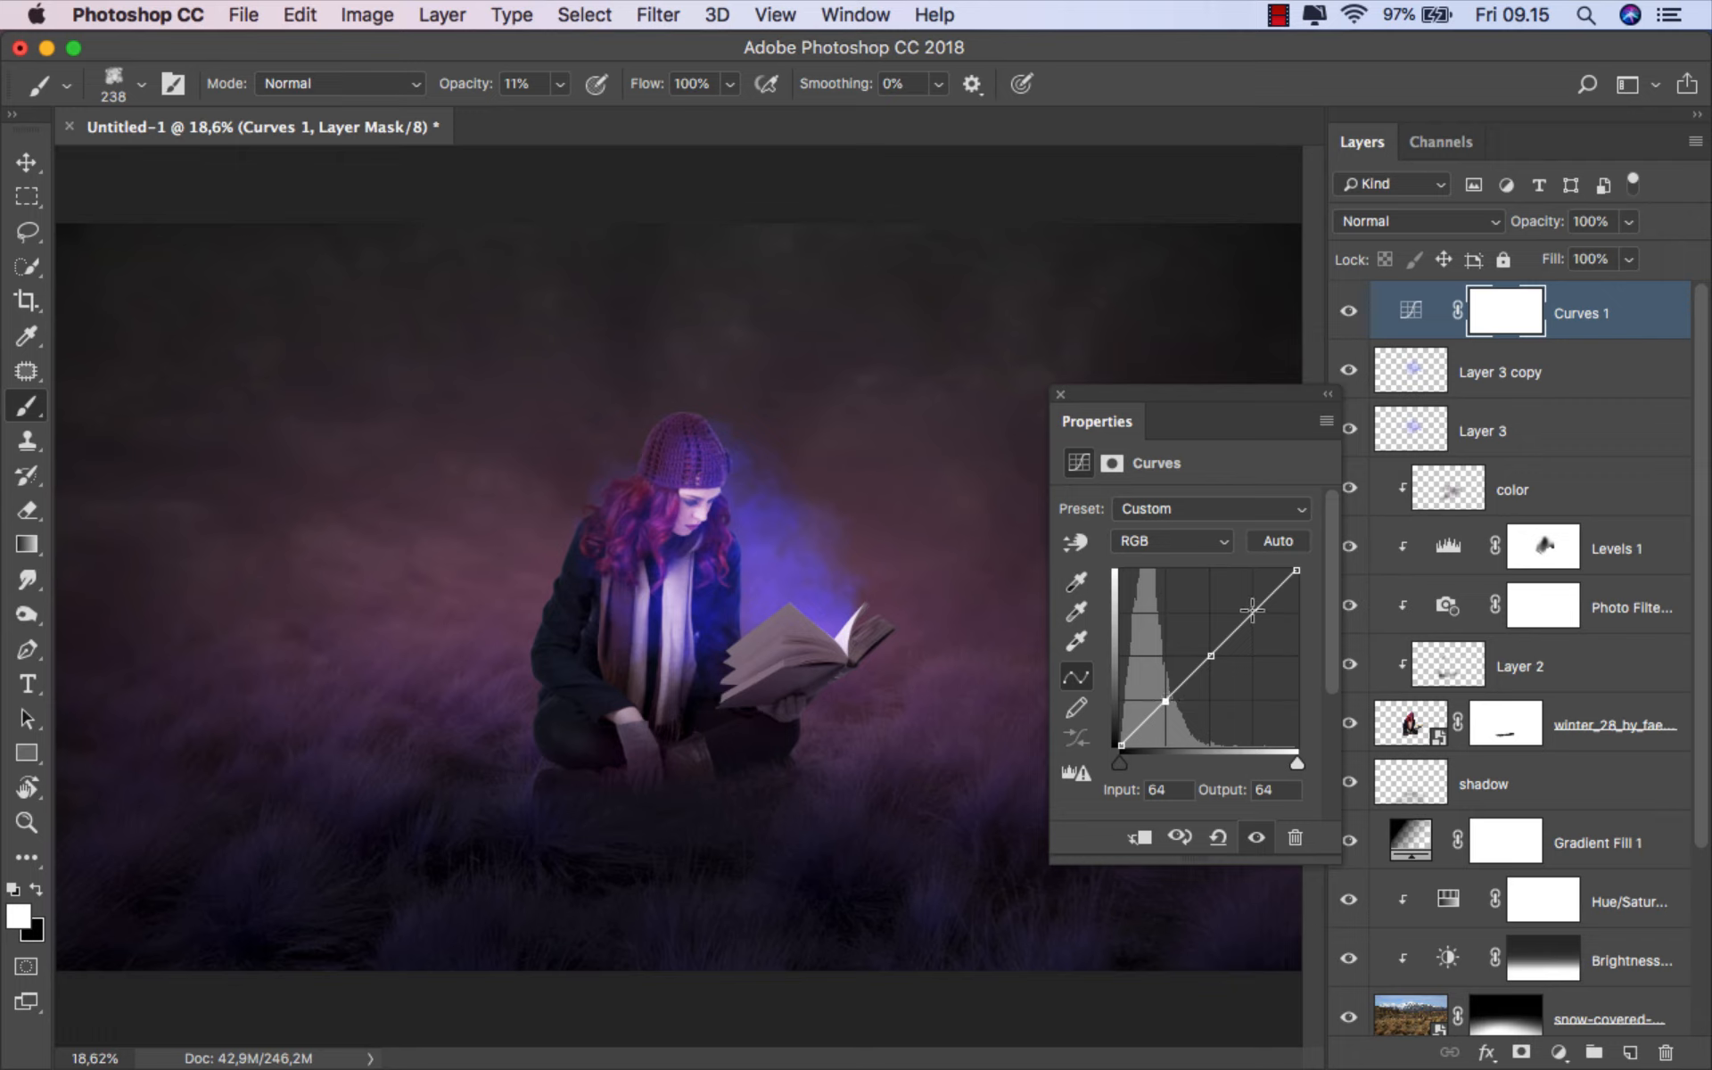
left_click_drag(1252, 610, 1252, 607)
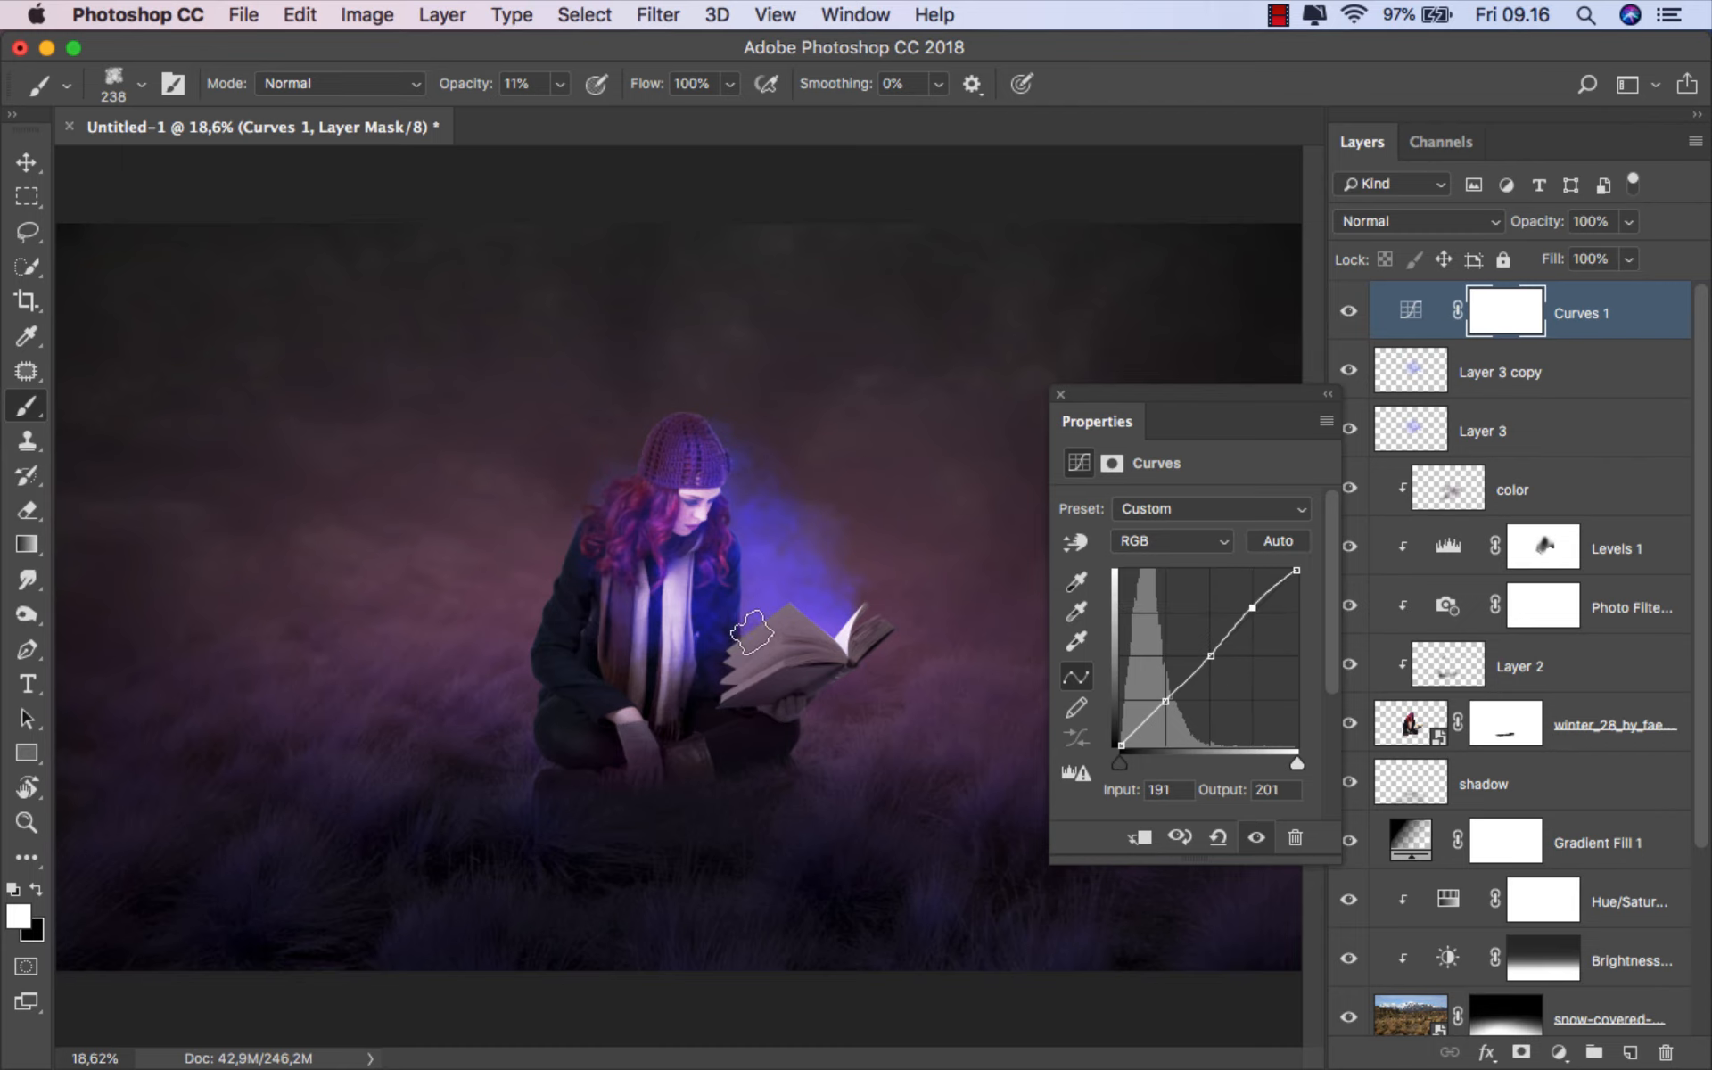
- Lower the Curves shadow point at input 64 to output 60 and lift the black point to output 8
scroll(751, 633, "up", 2)
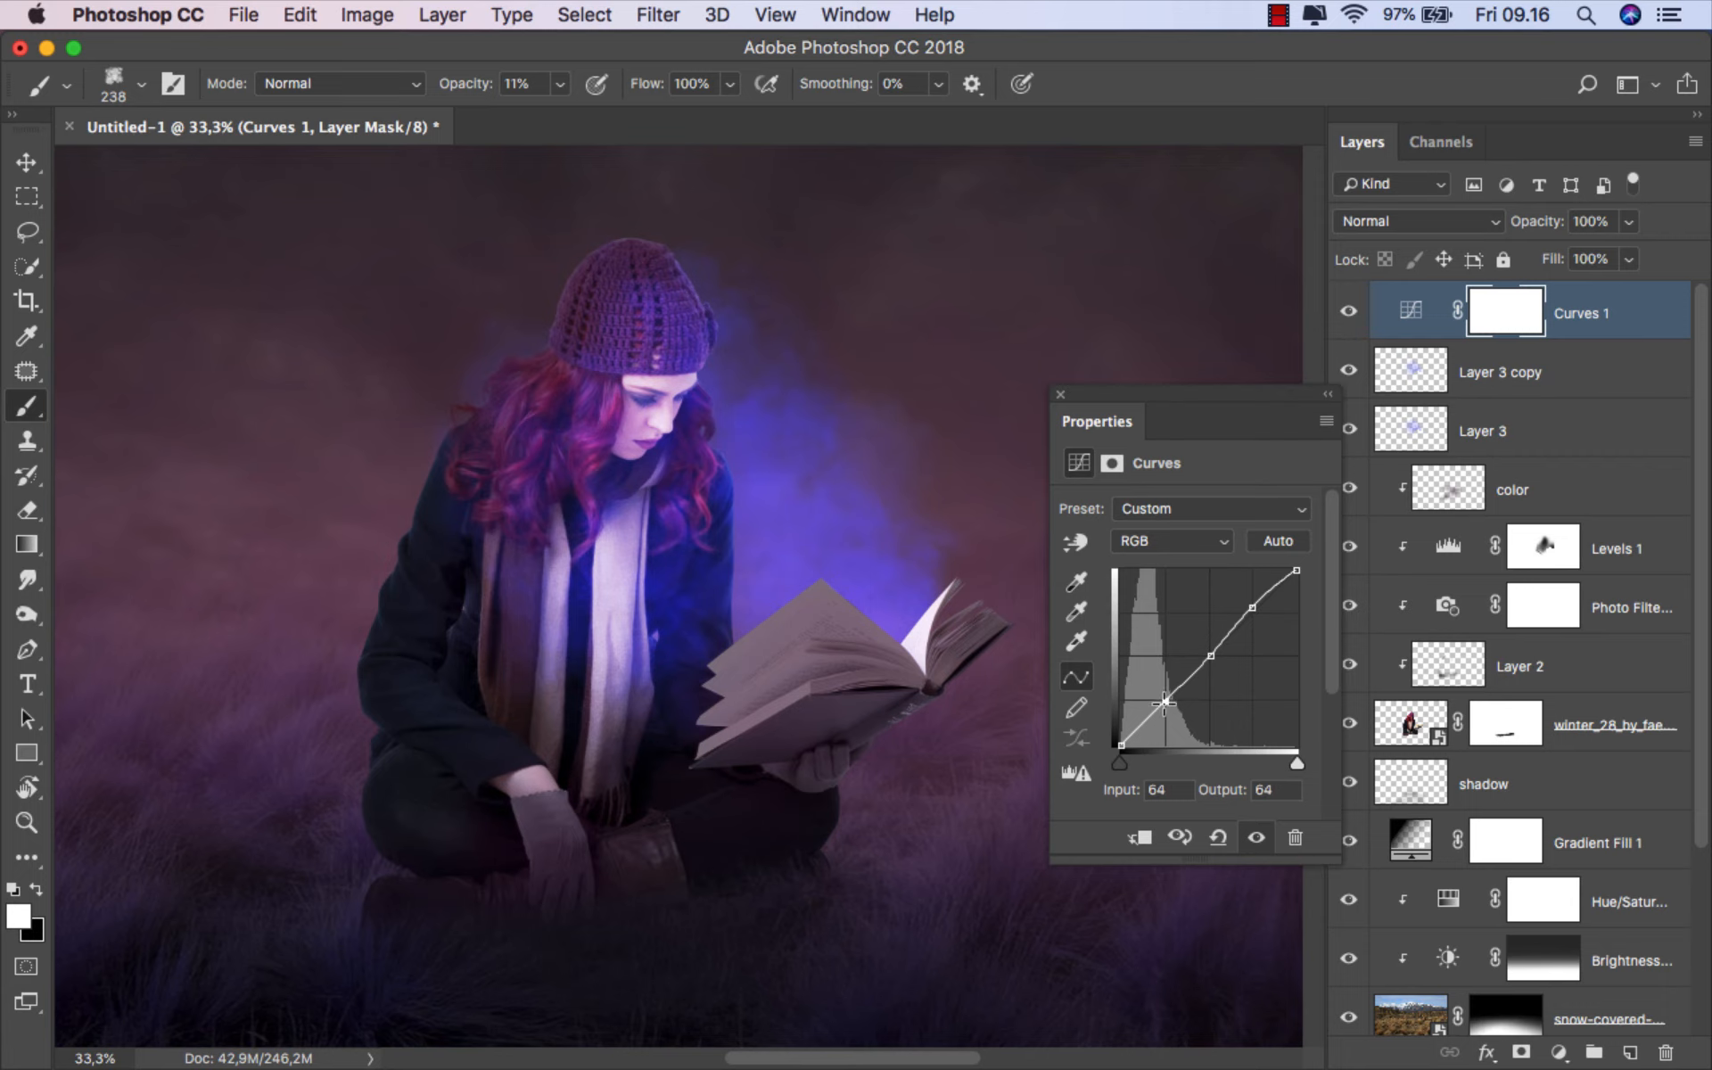
left_click_drag(1164, 702, 1164, 704)
scroll(909, 630, "down", 2)
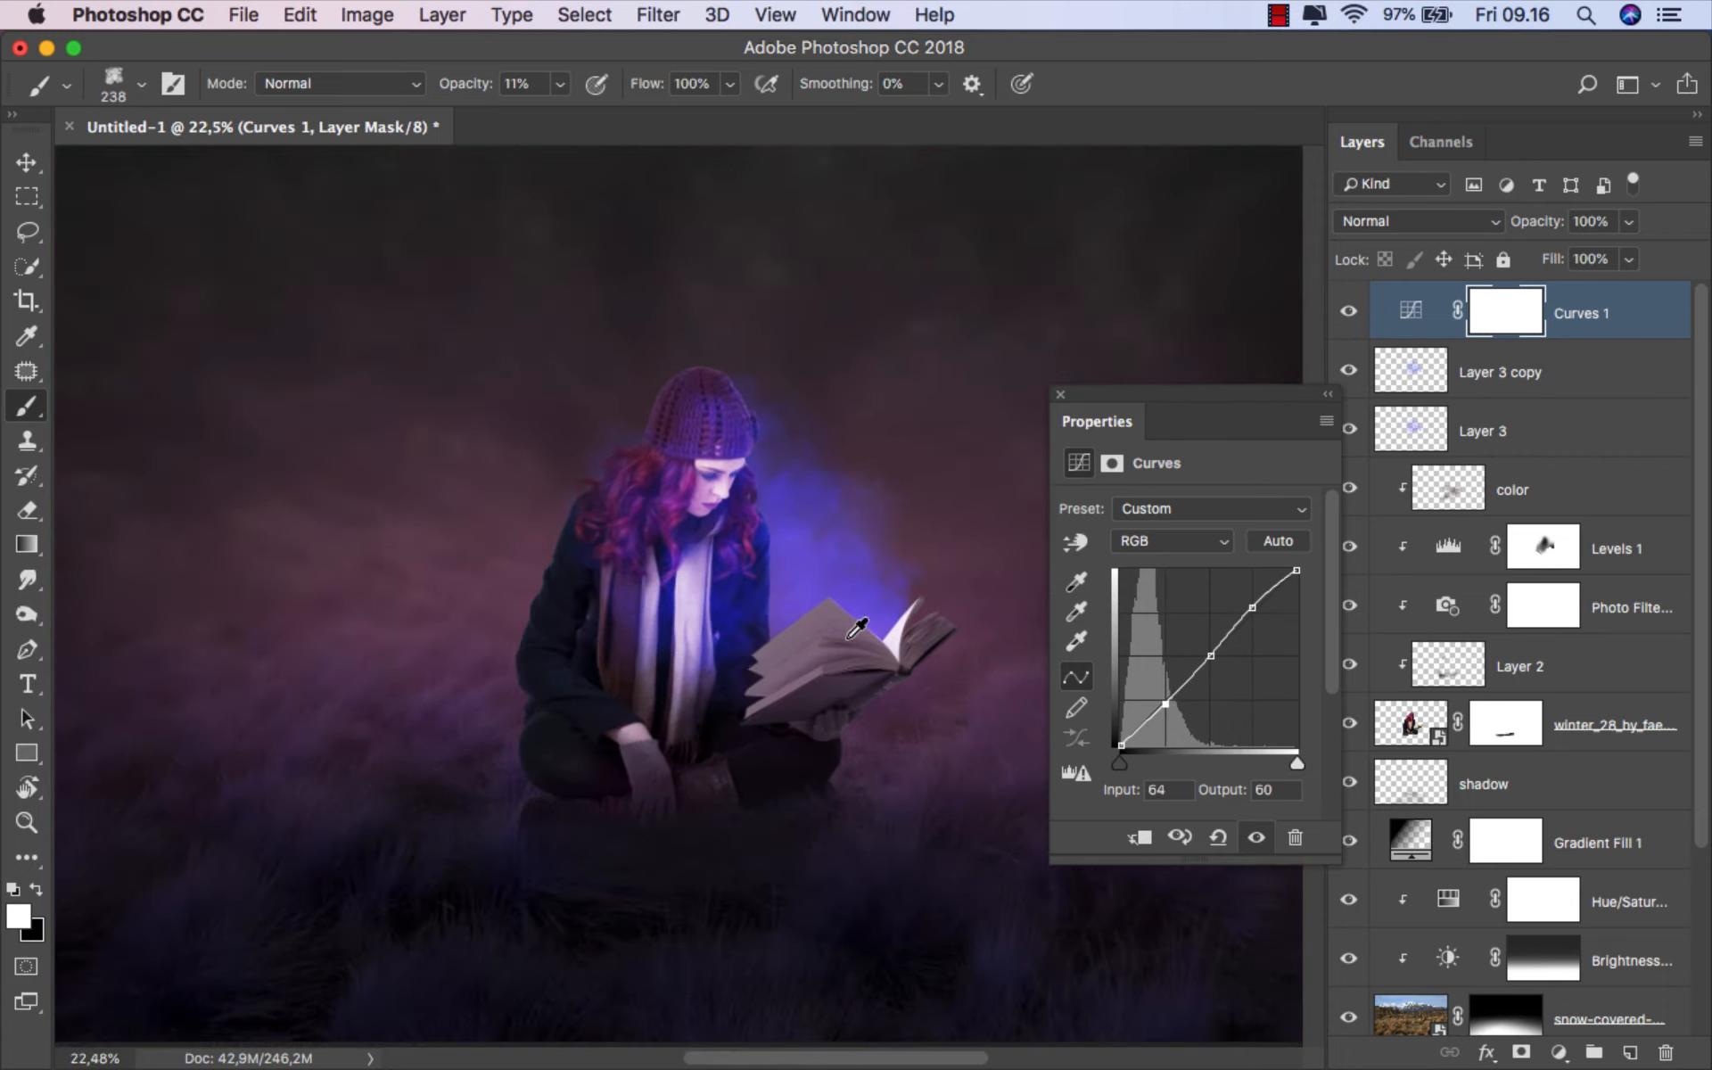
scroll(1016, 688, "down", 2)
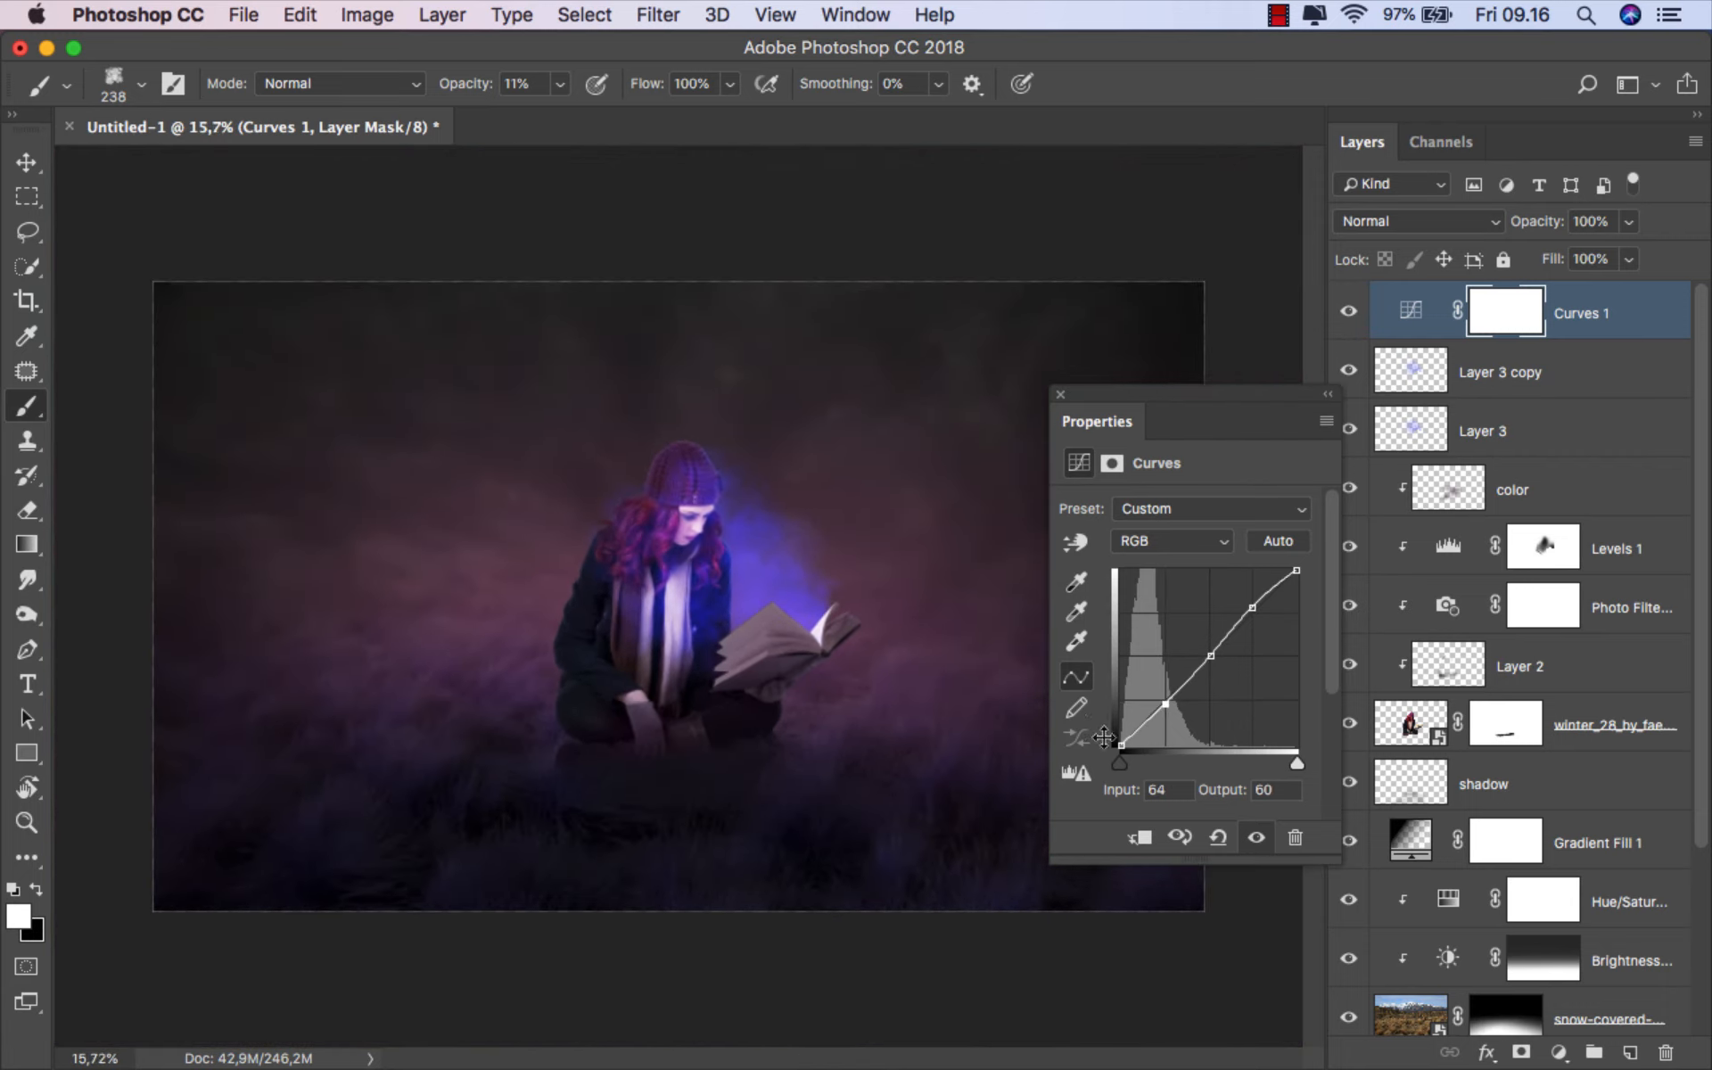
left_click_drag(1114, 744, 1111, 738)
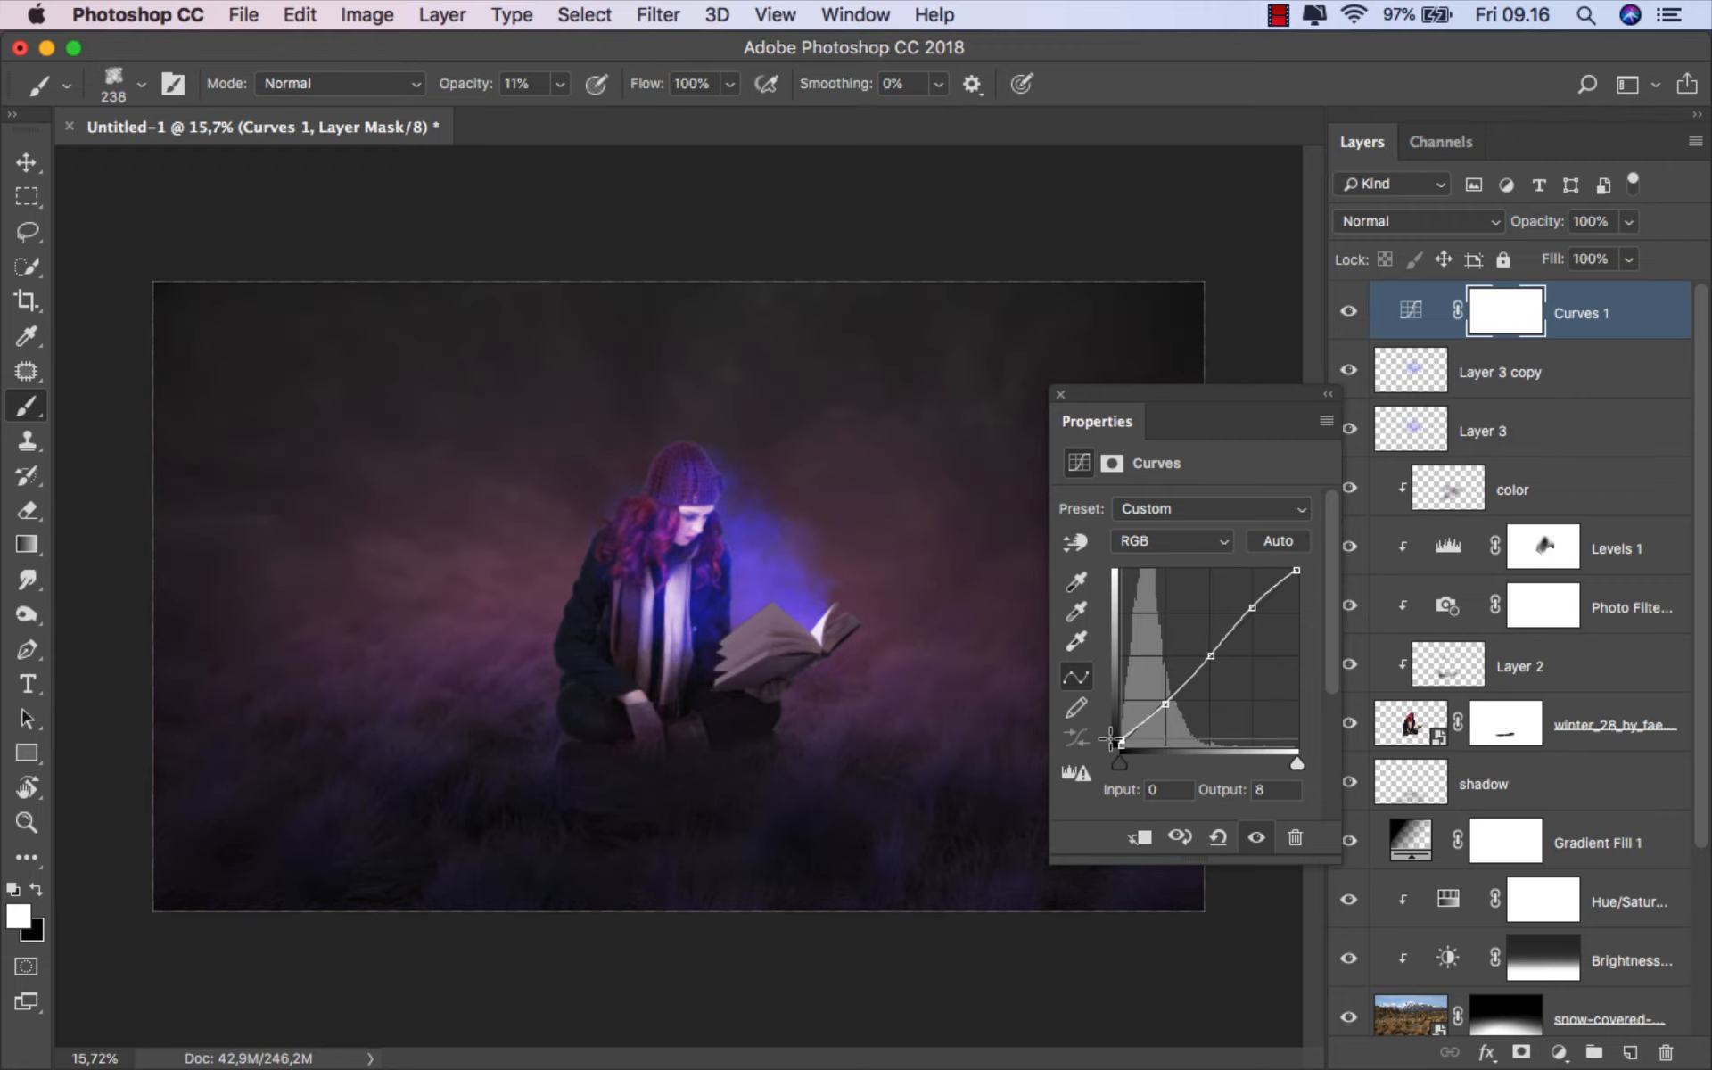
left_click(1060, 394)
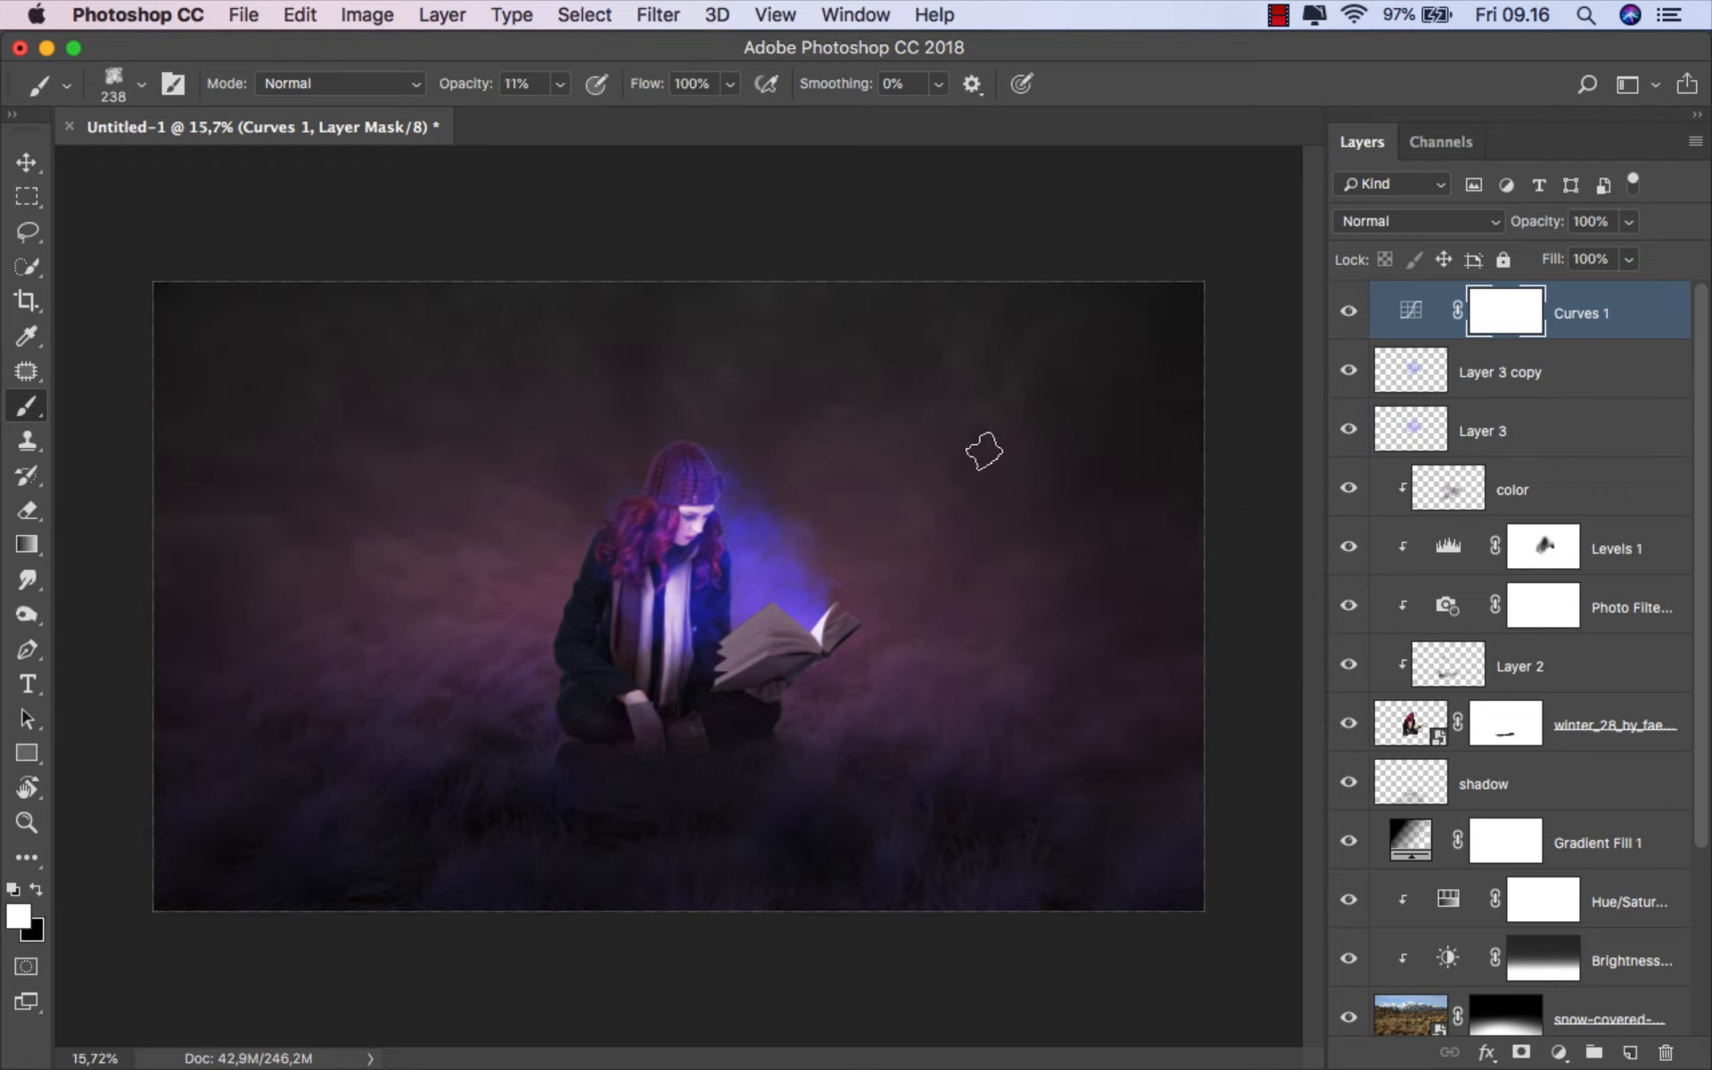
scroll(963, 455, "up", 2)
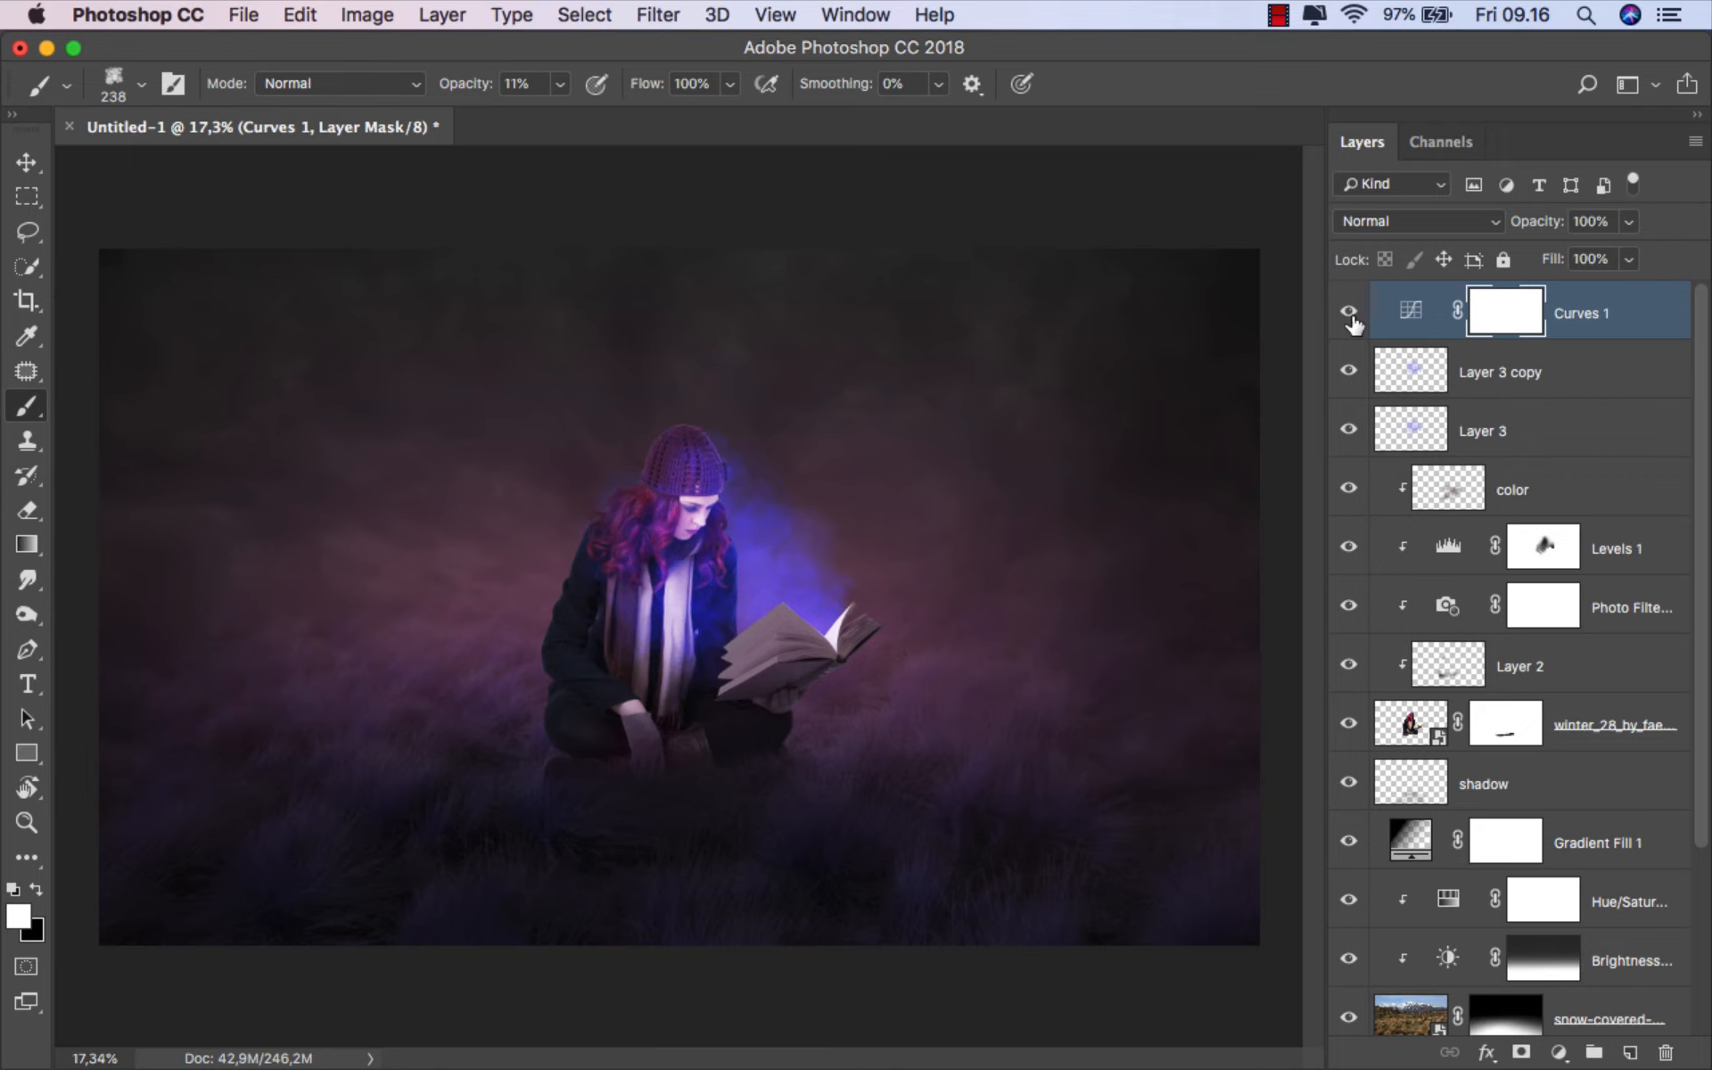
- Create a new empty layer above the color layer and clip it to the woman's layer stack
left_click(1623, 487)
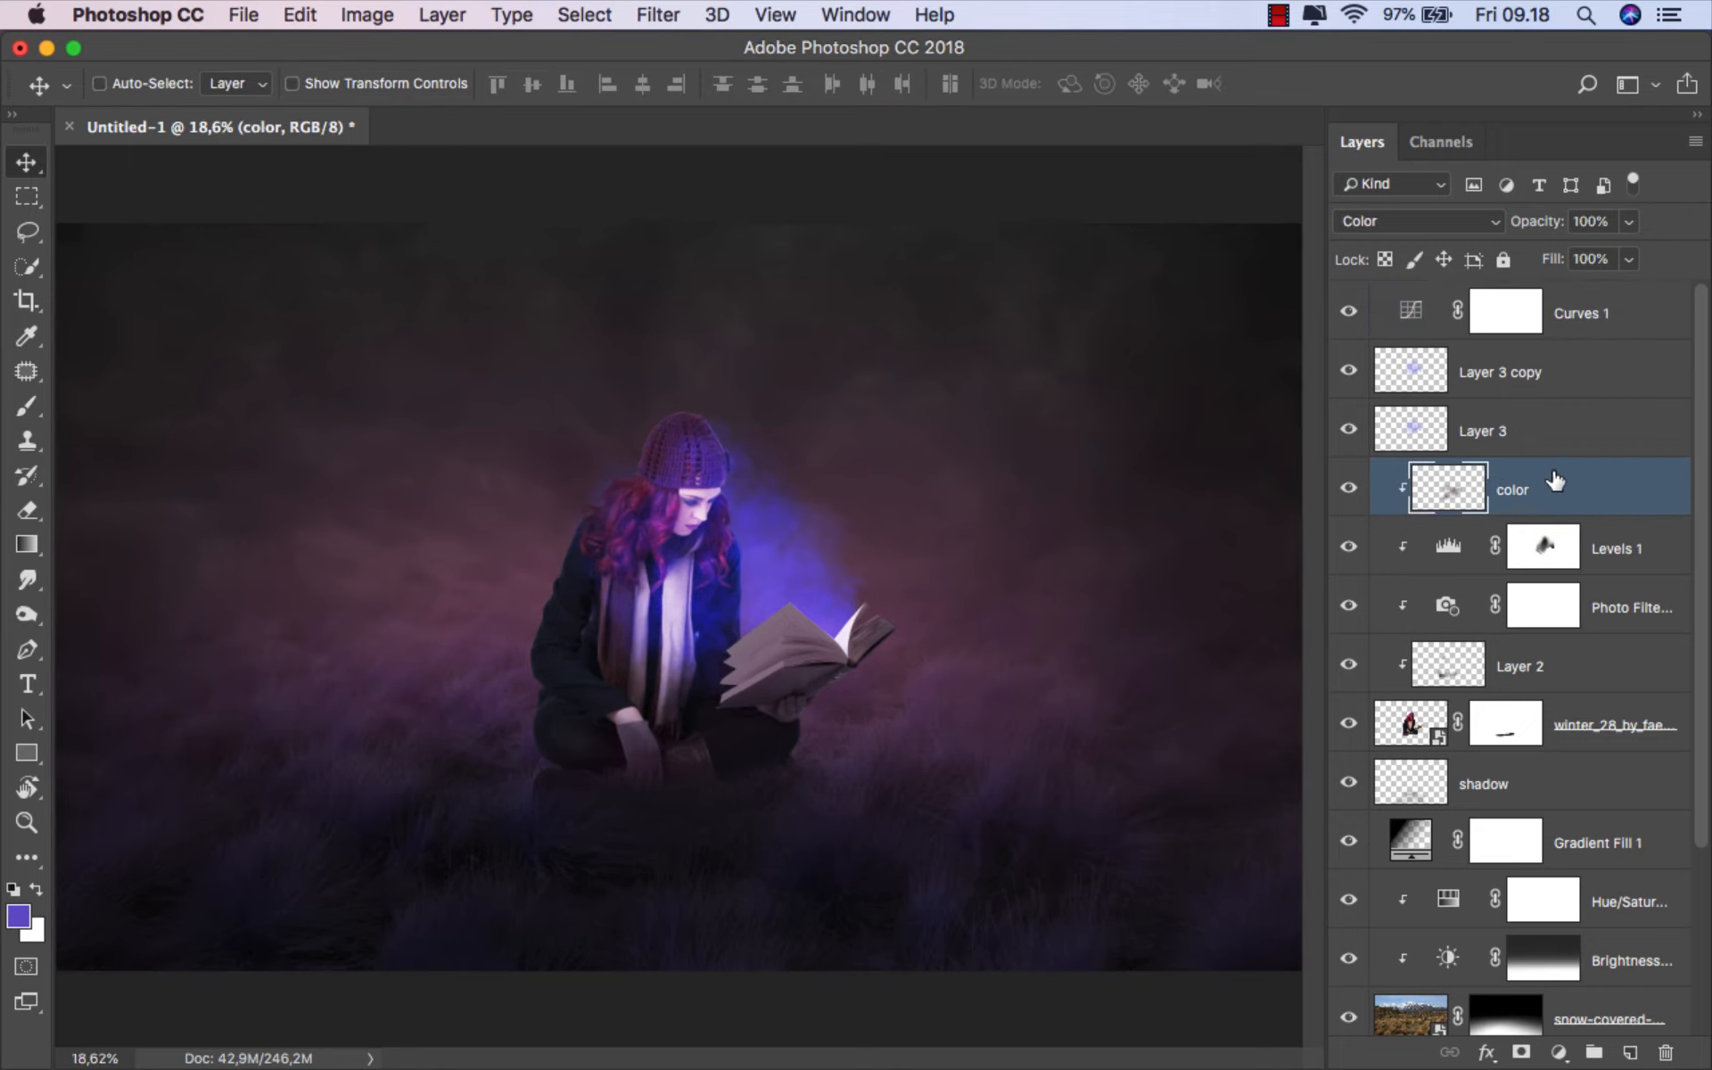
left_click(1629, 1050)
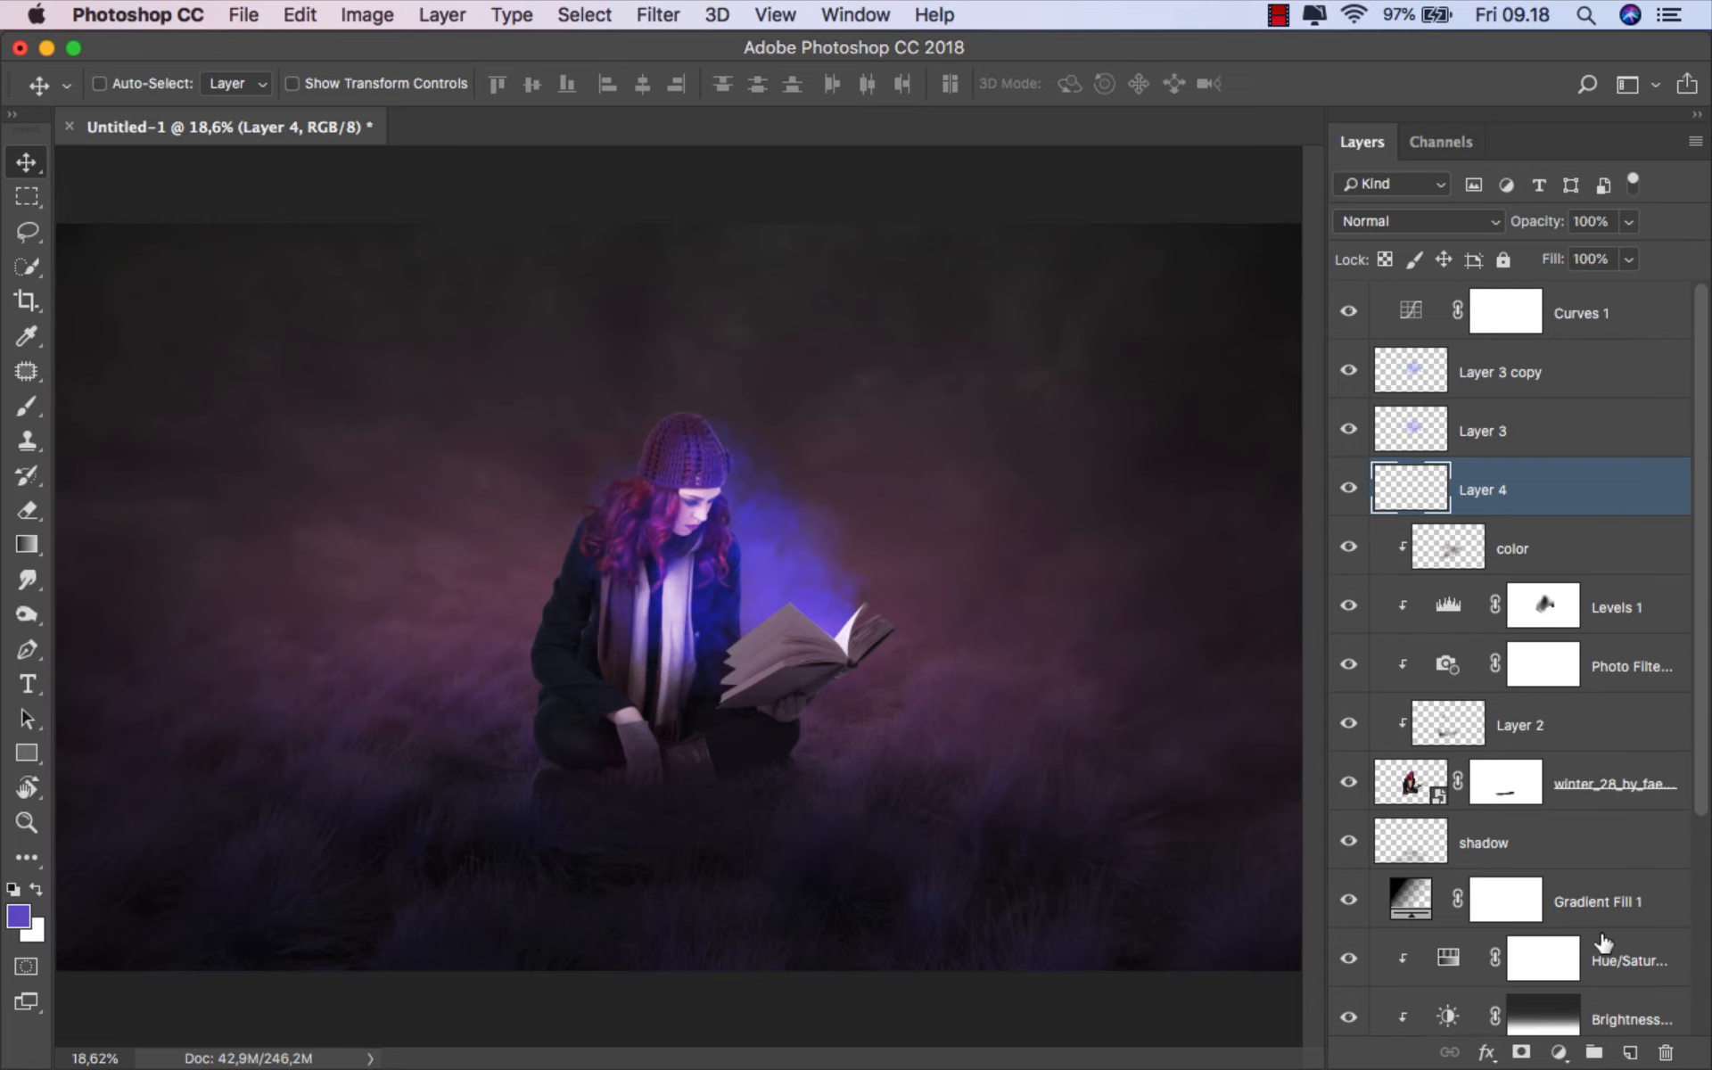
right_click(1541, 496)
left_click(1286, 929)
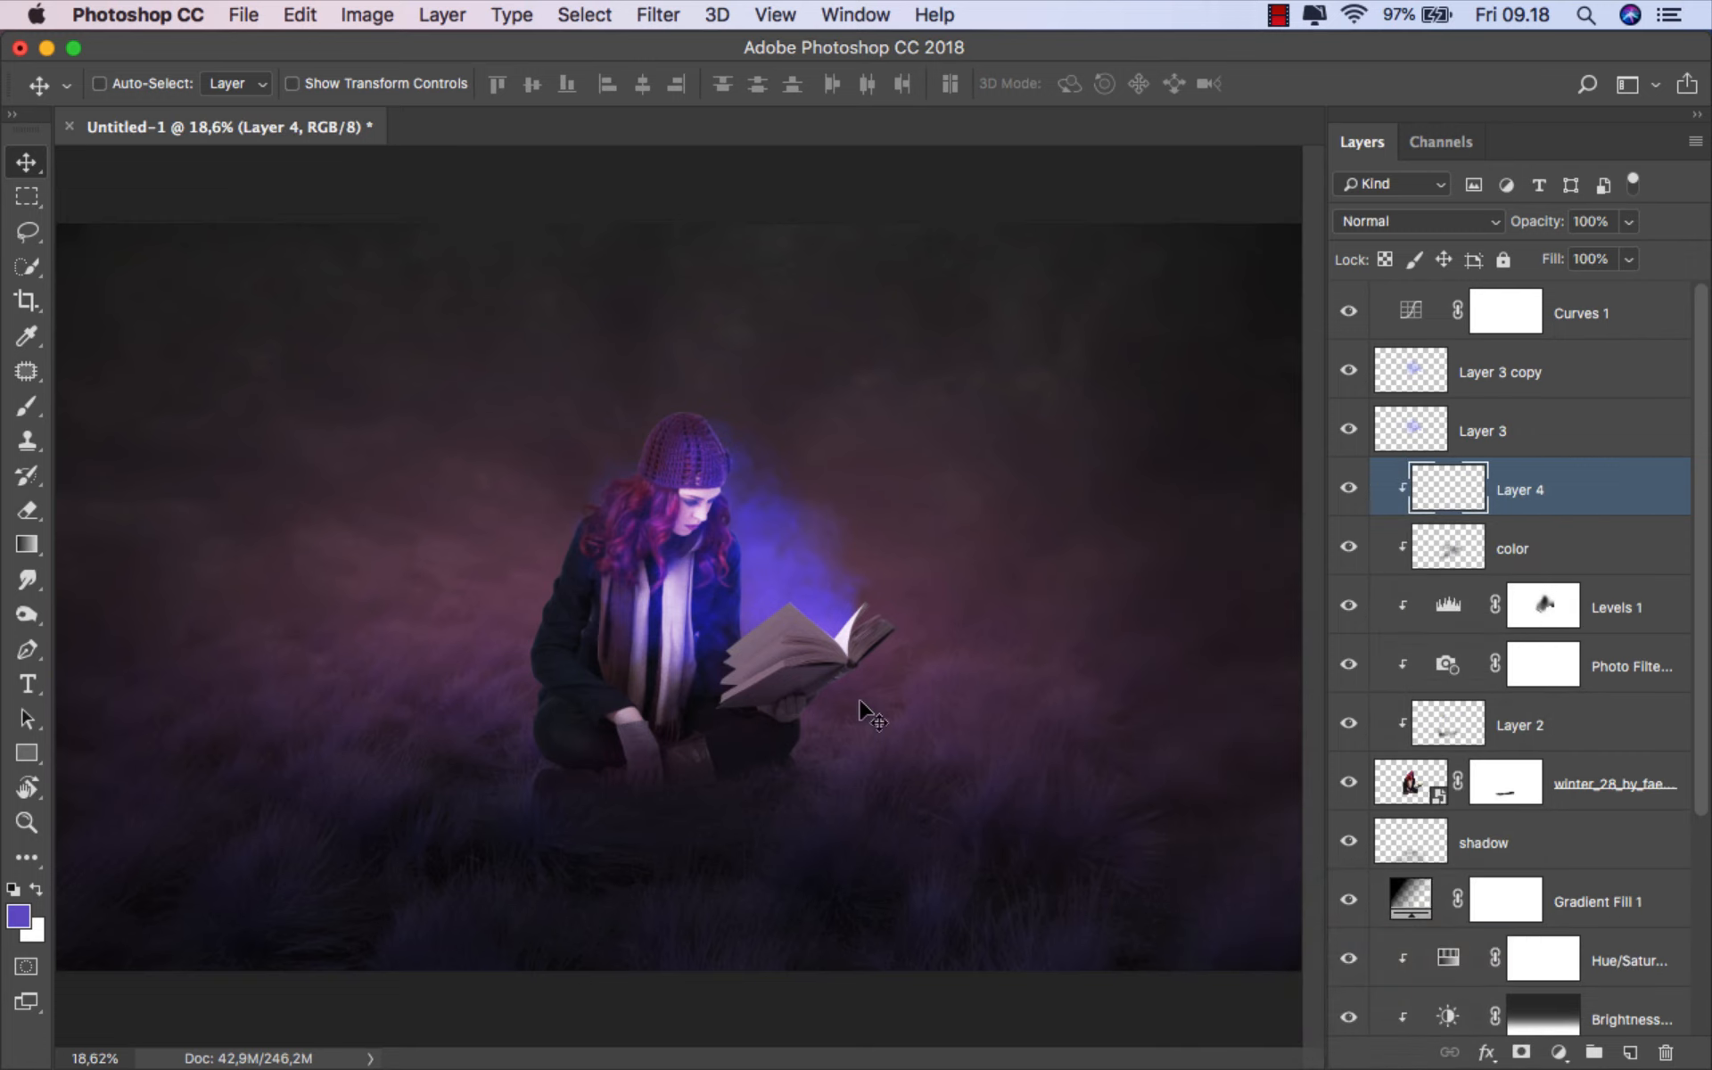
- Draw a closed Pen tool path around the bright white page standing up in the middle of the book
left_click(27, 649)
left_click(134, 650)
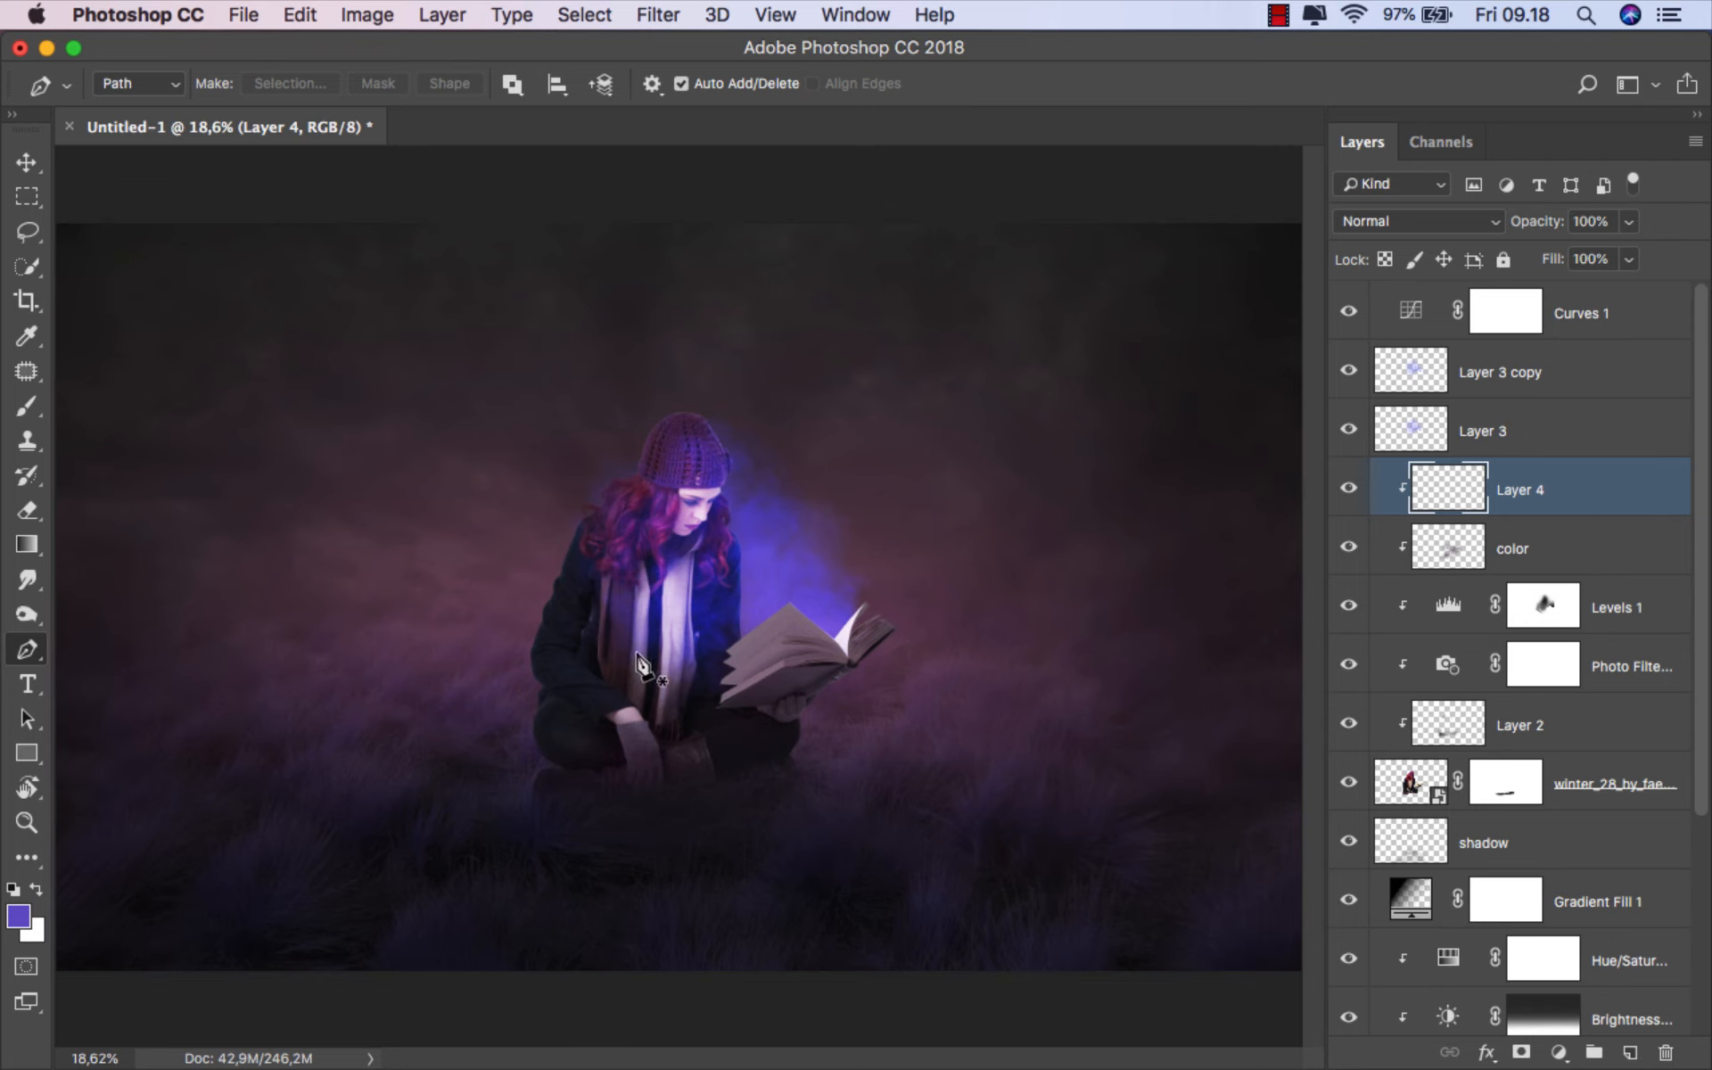
scroll(851, 638, "up", 1)
scroll(849, 637, "up", 10)
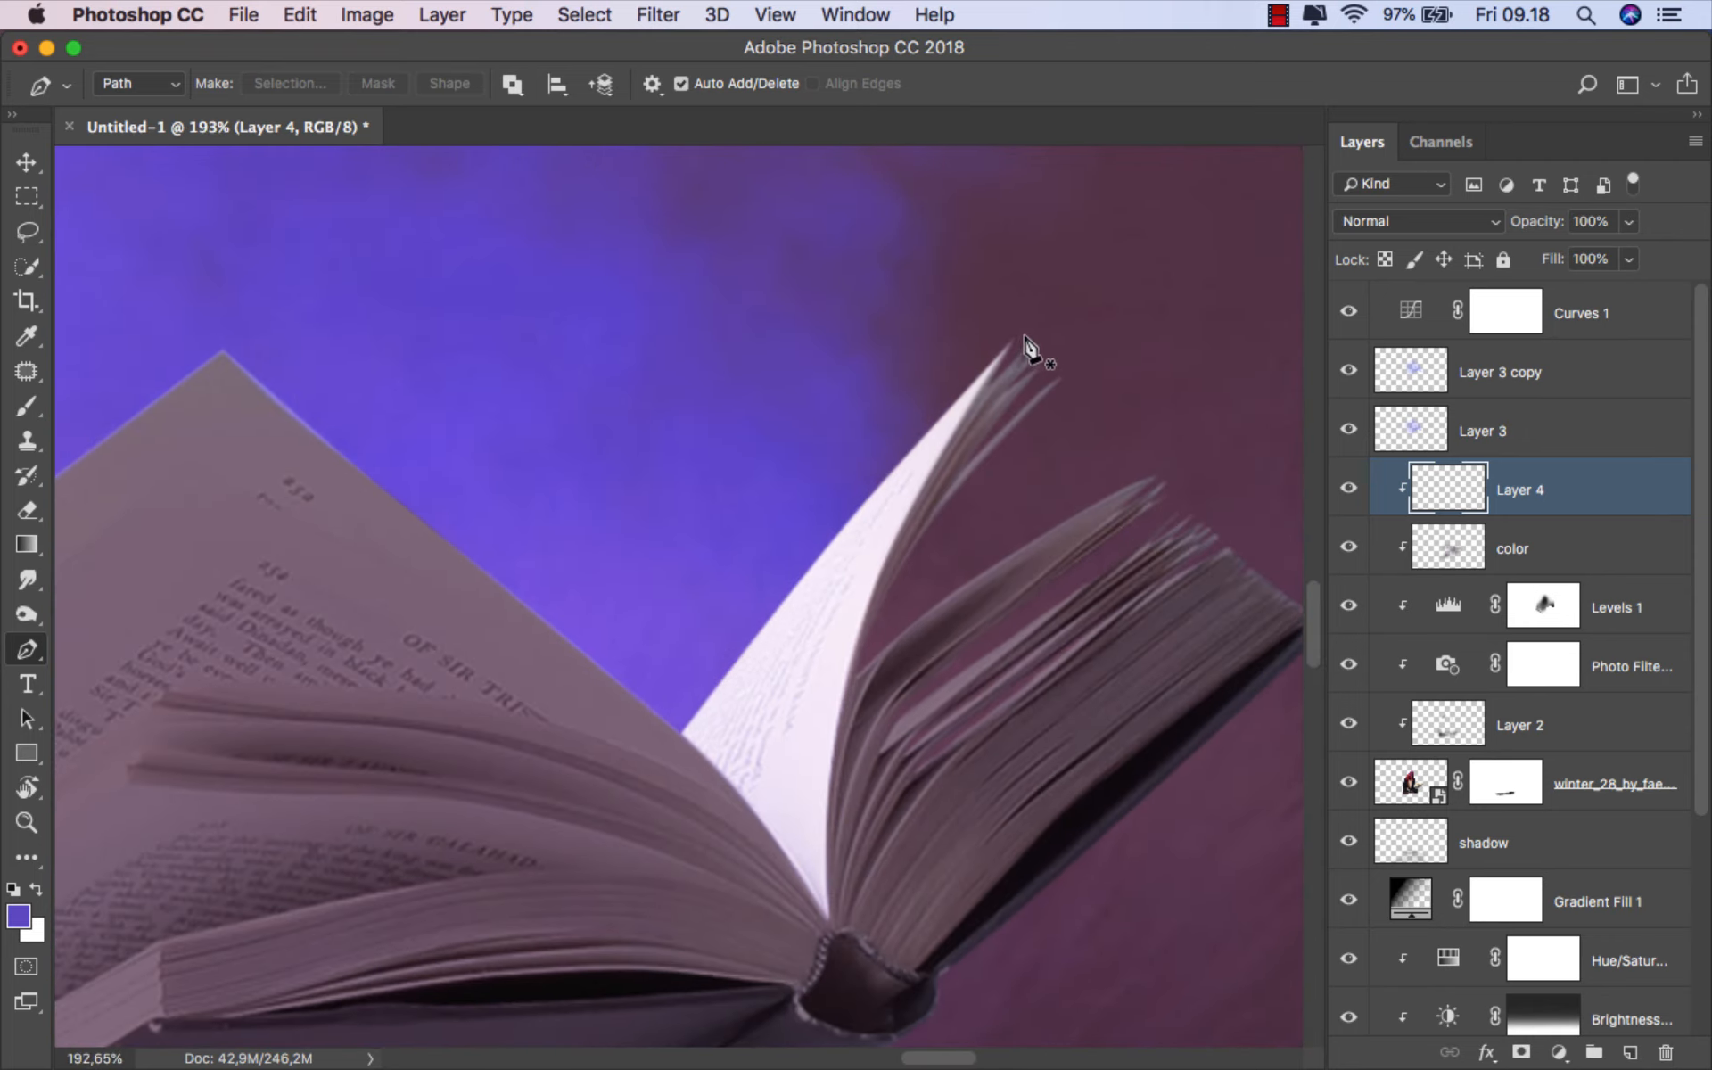
left_click(1013, 338)
left_click_drag(829, 688, 828, 716)
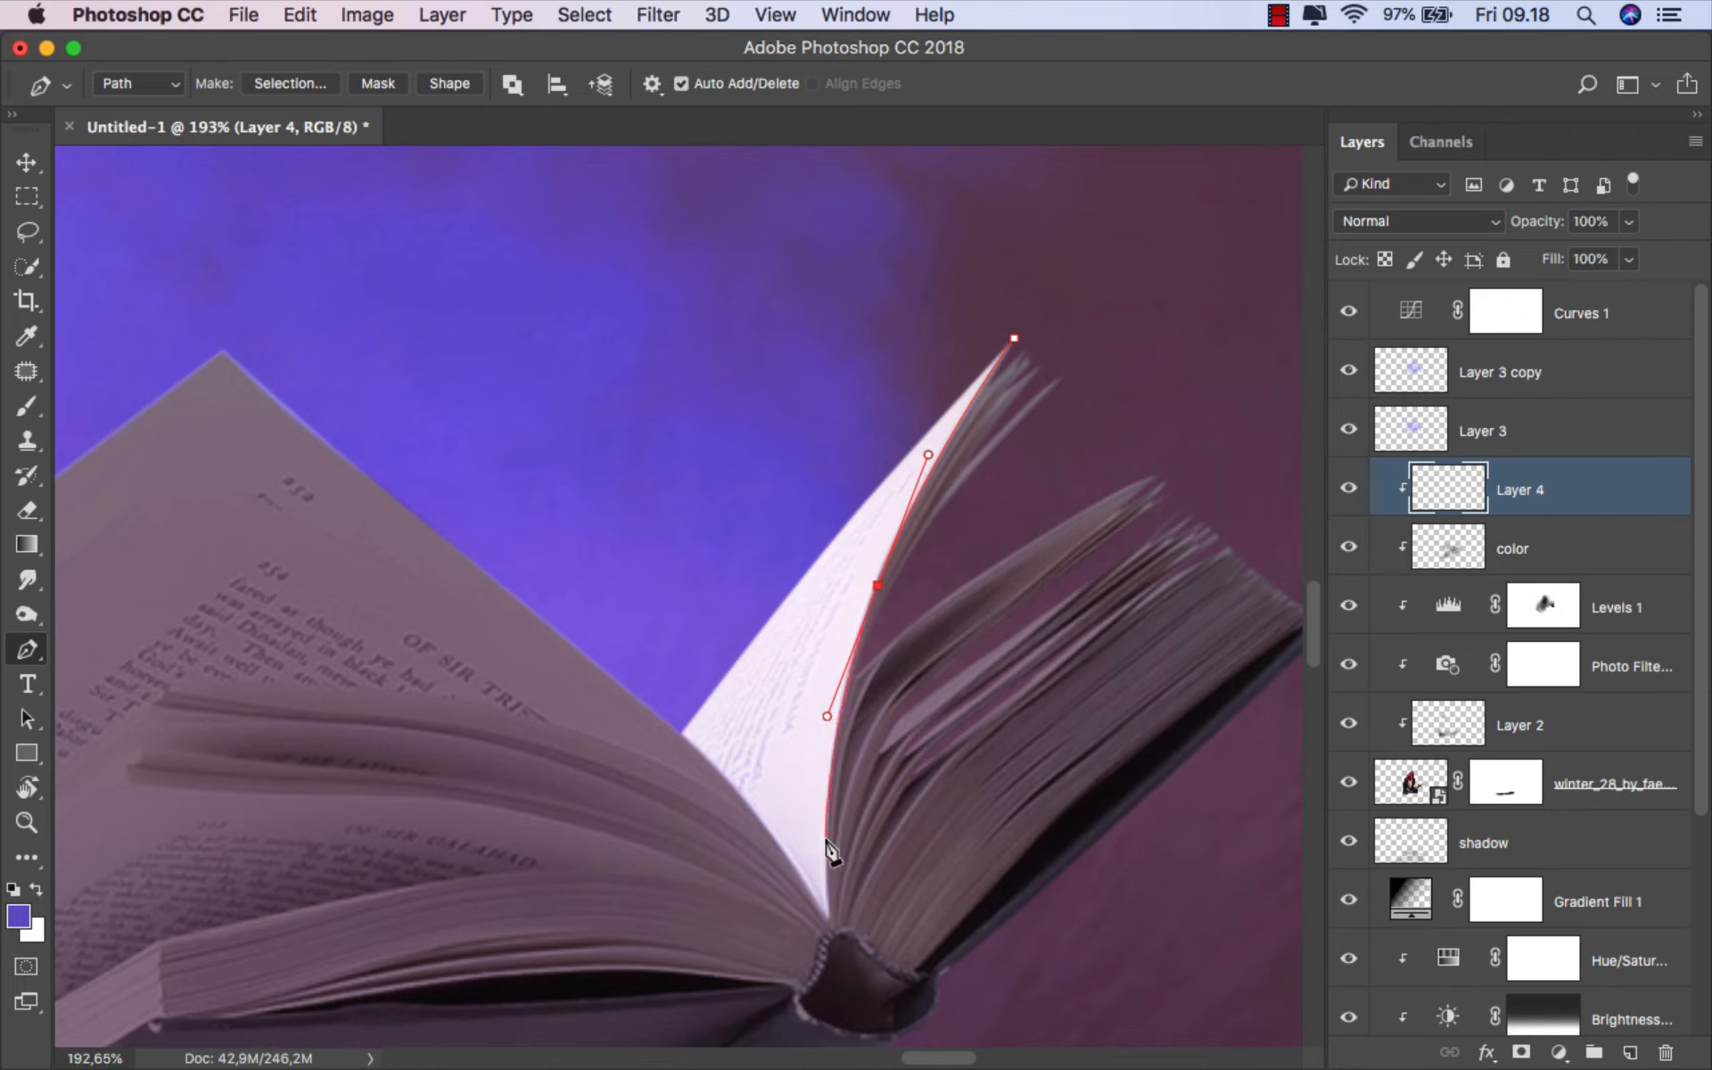
left_click(821, 903)
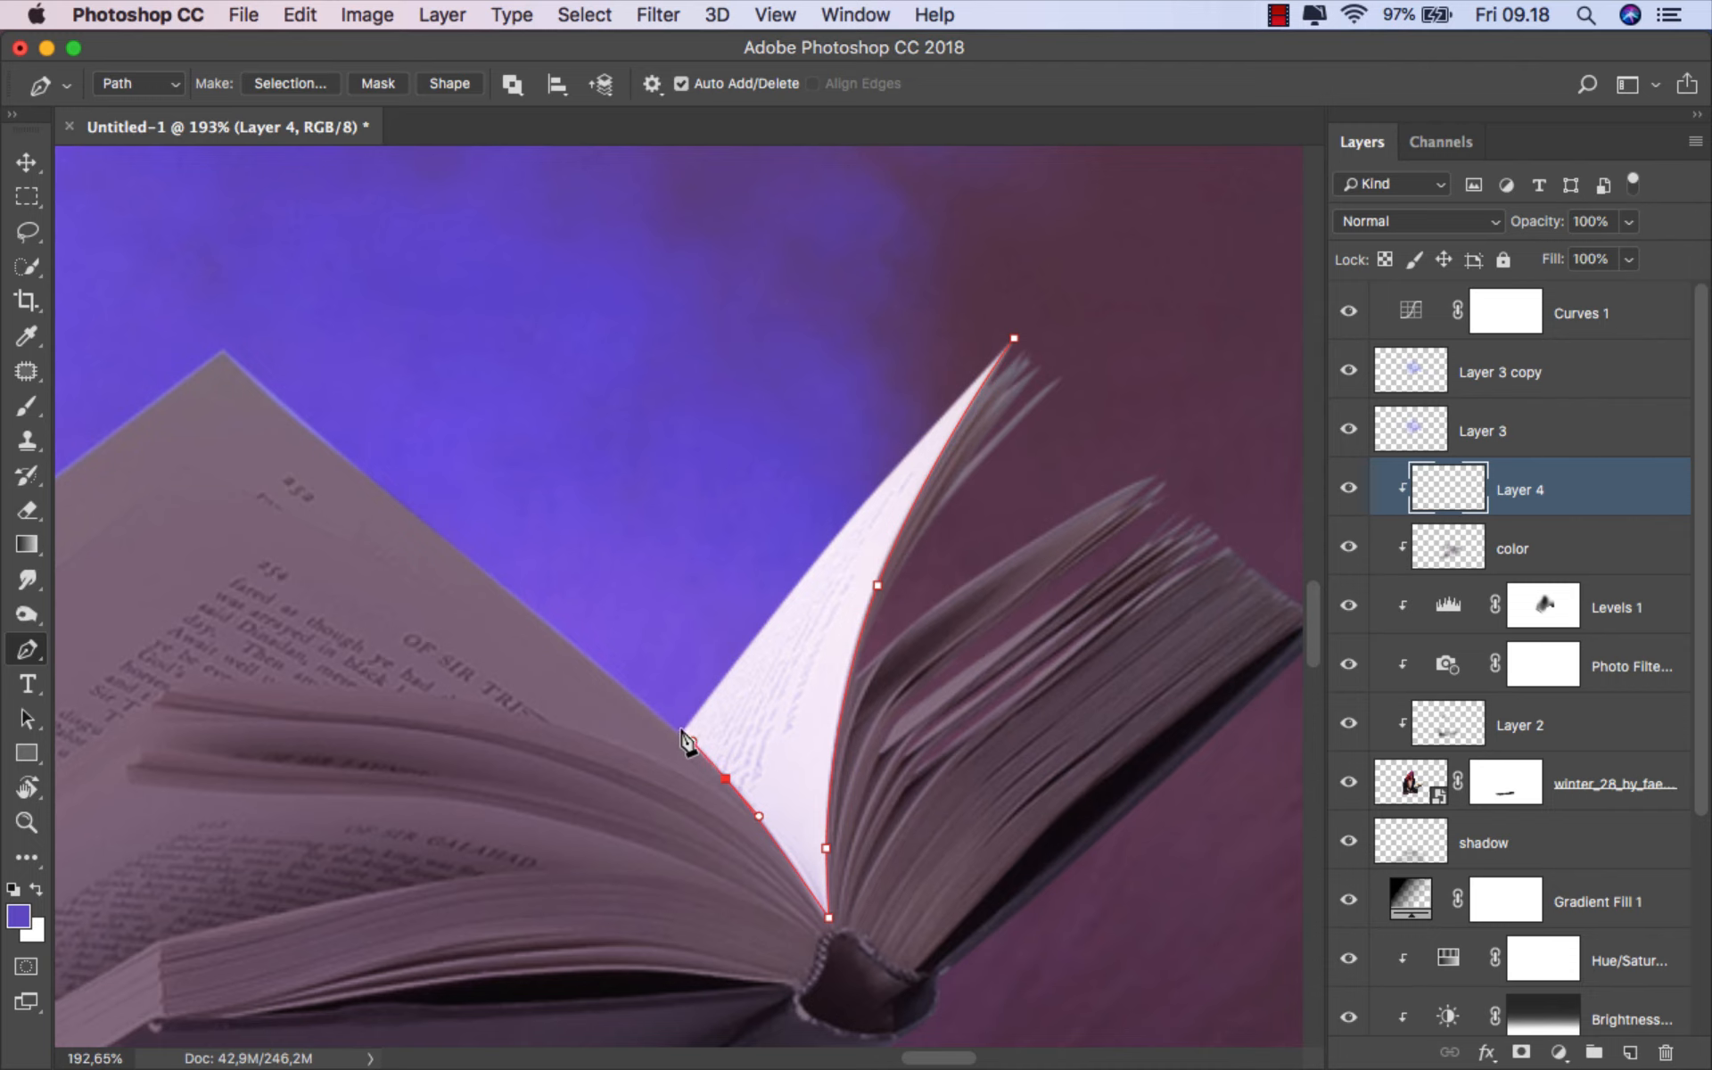
left_click(1014, 343)
scroll(928, 443, "down", 4)
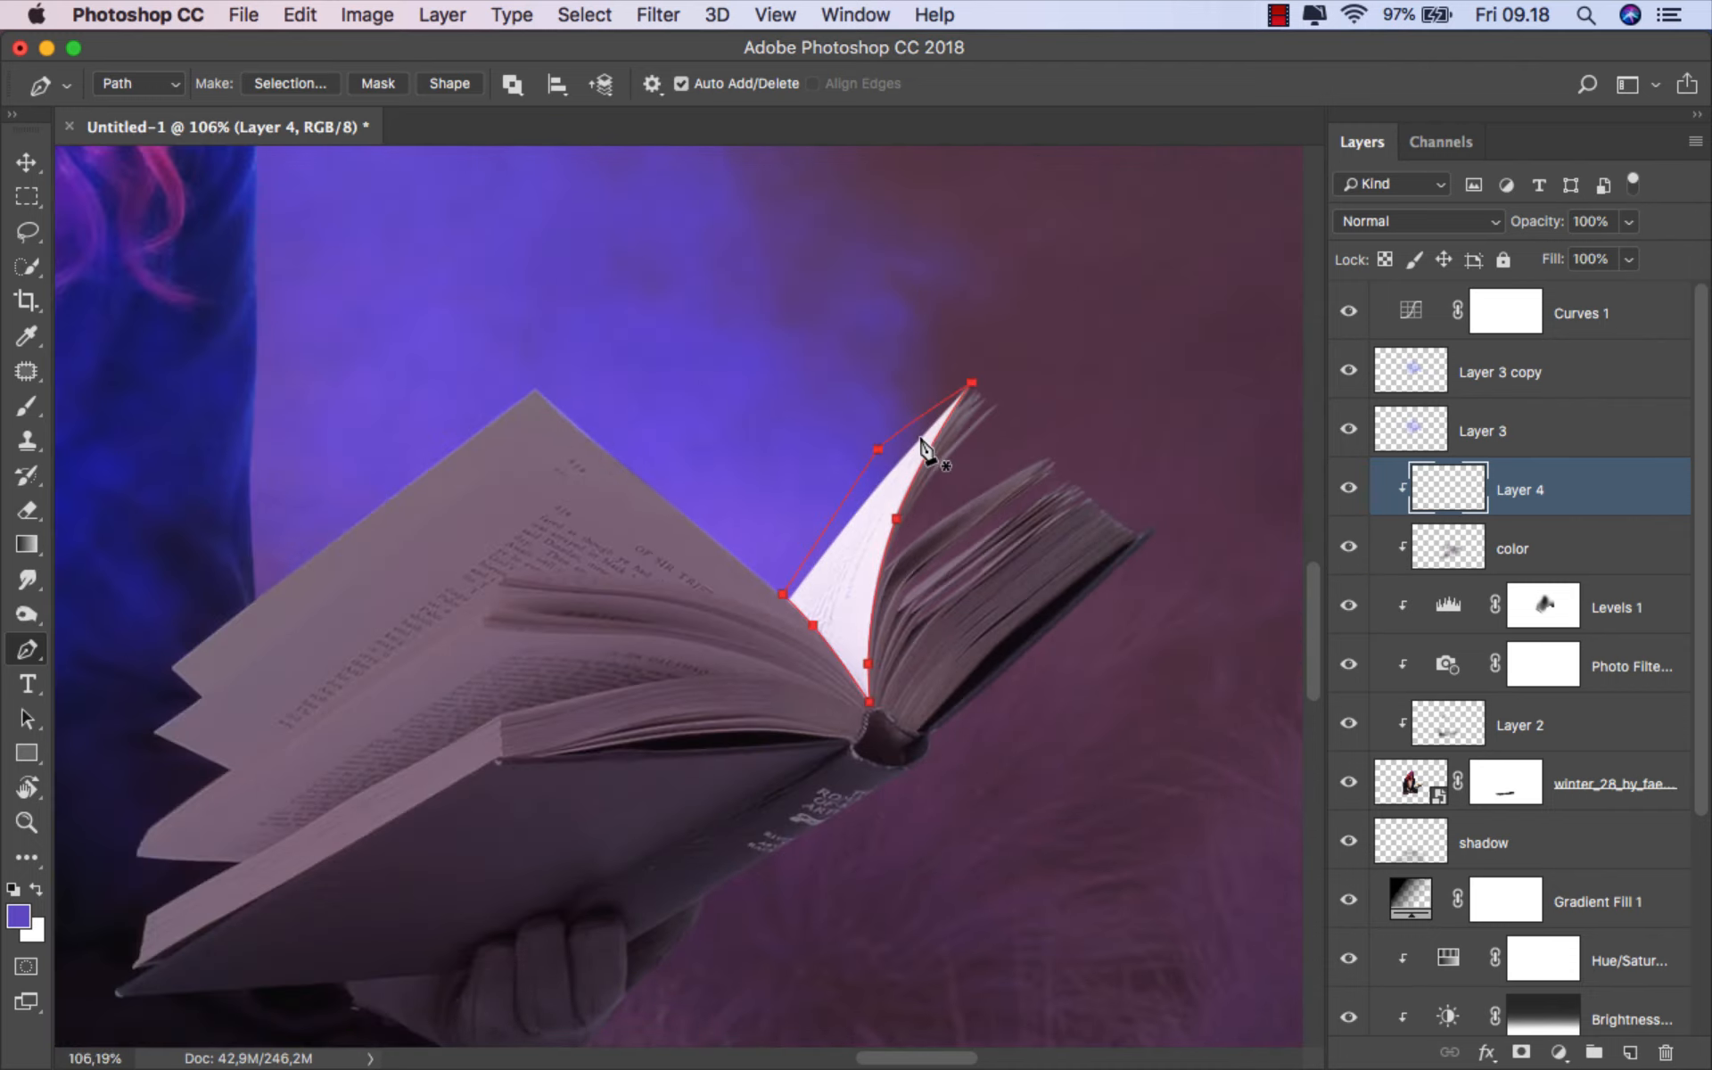
- Convert the page path into a new anti-aliased selection with a feather radius of 0,3 pixels
right_click(1039, 456)
left_click(1124, 551)
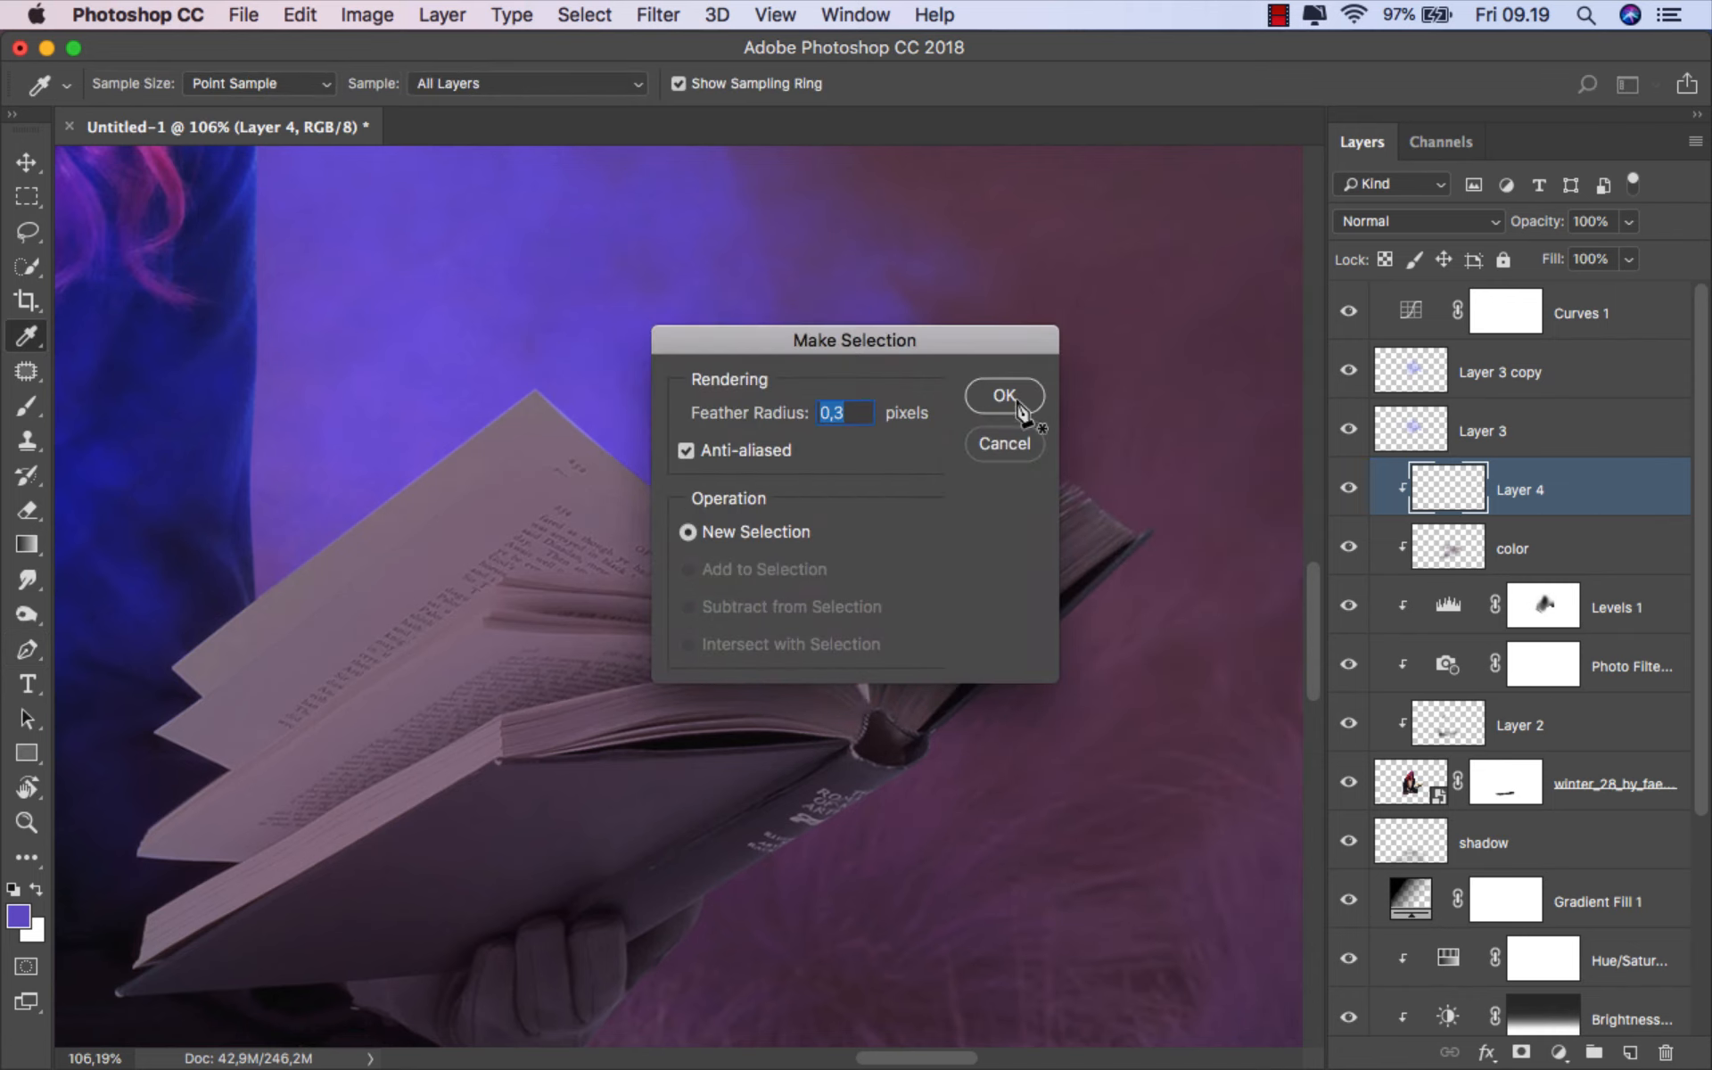
left_click(1001, 398)
left_click_drag(1119, 483, 1120, 533)
- Fill the selected page with a Solid Color fill layer in blue-violet 7a5dee
left_click(1559, 1052)
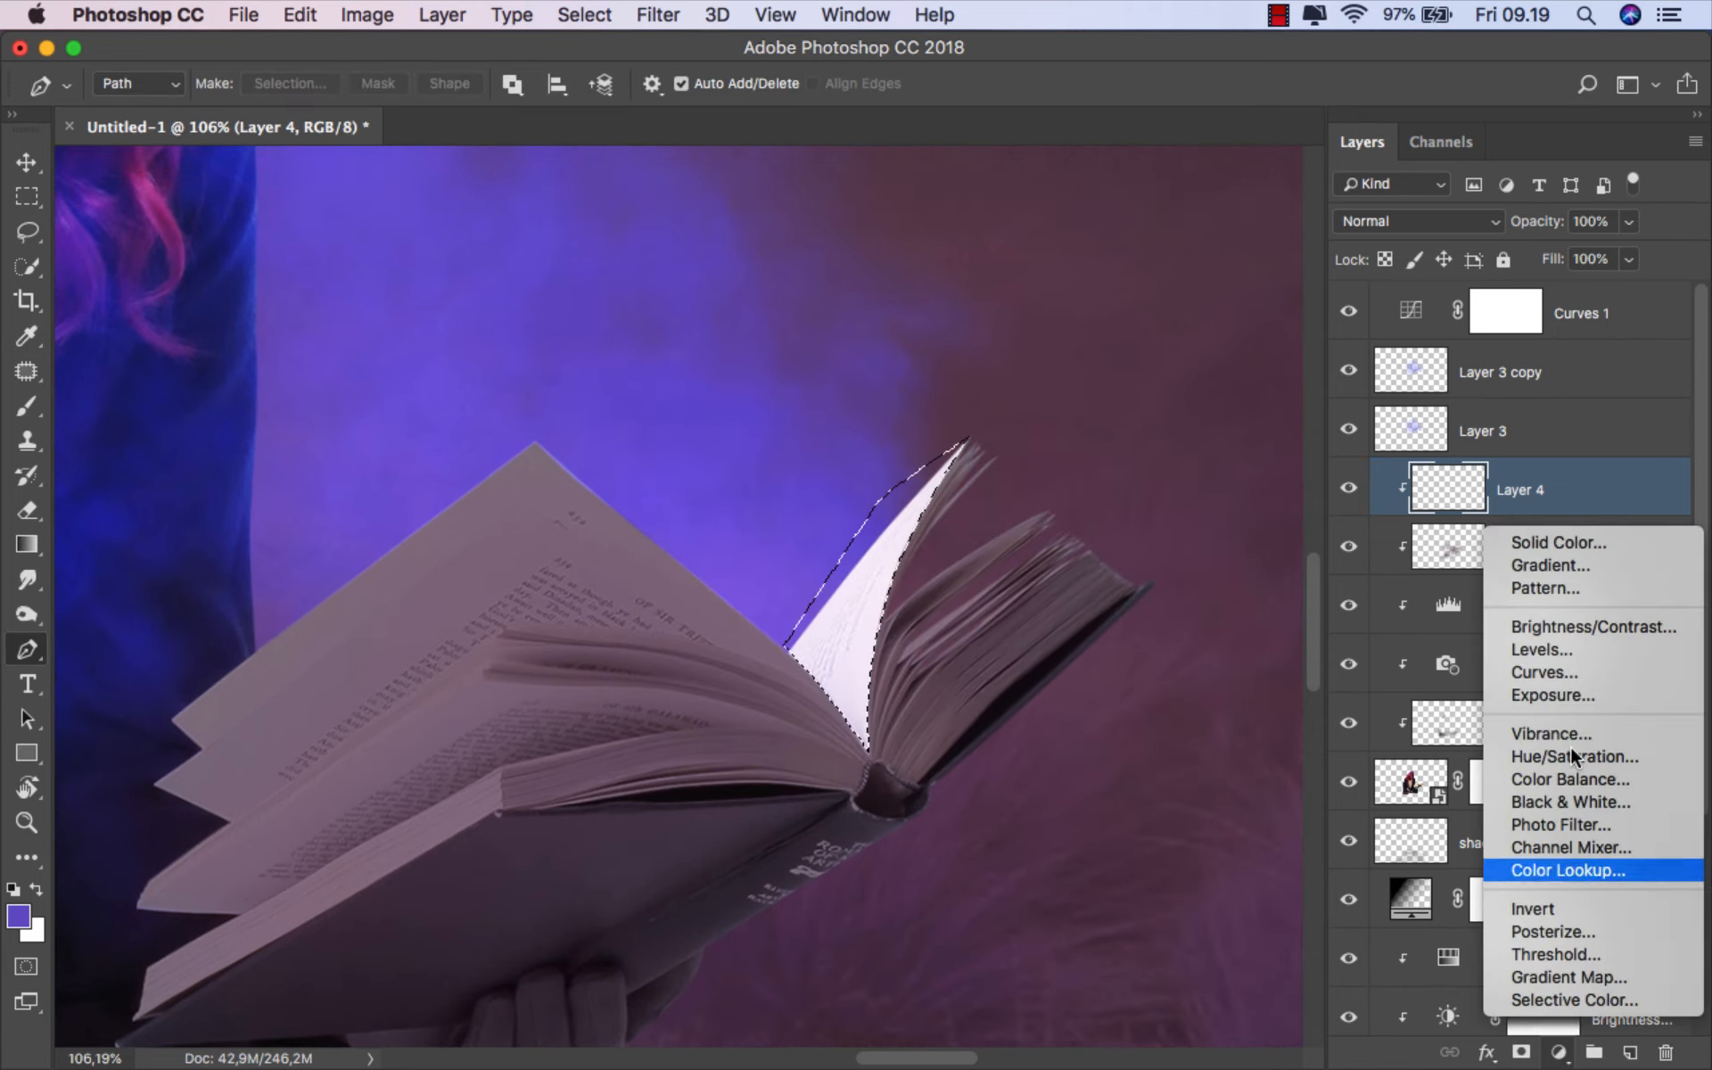
left_click(1587, 546)
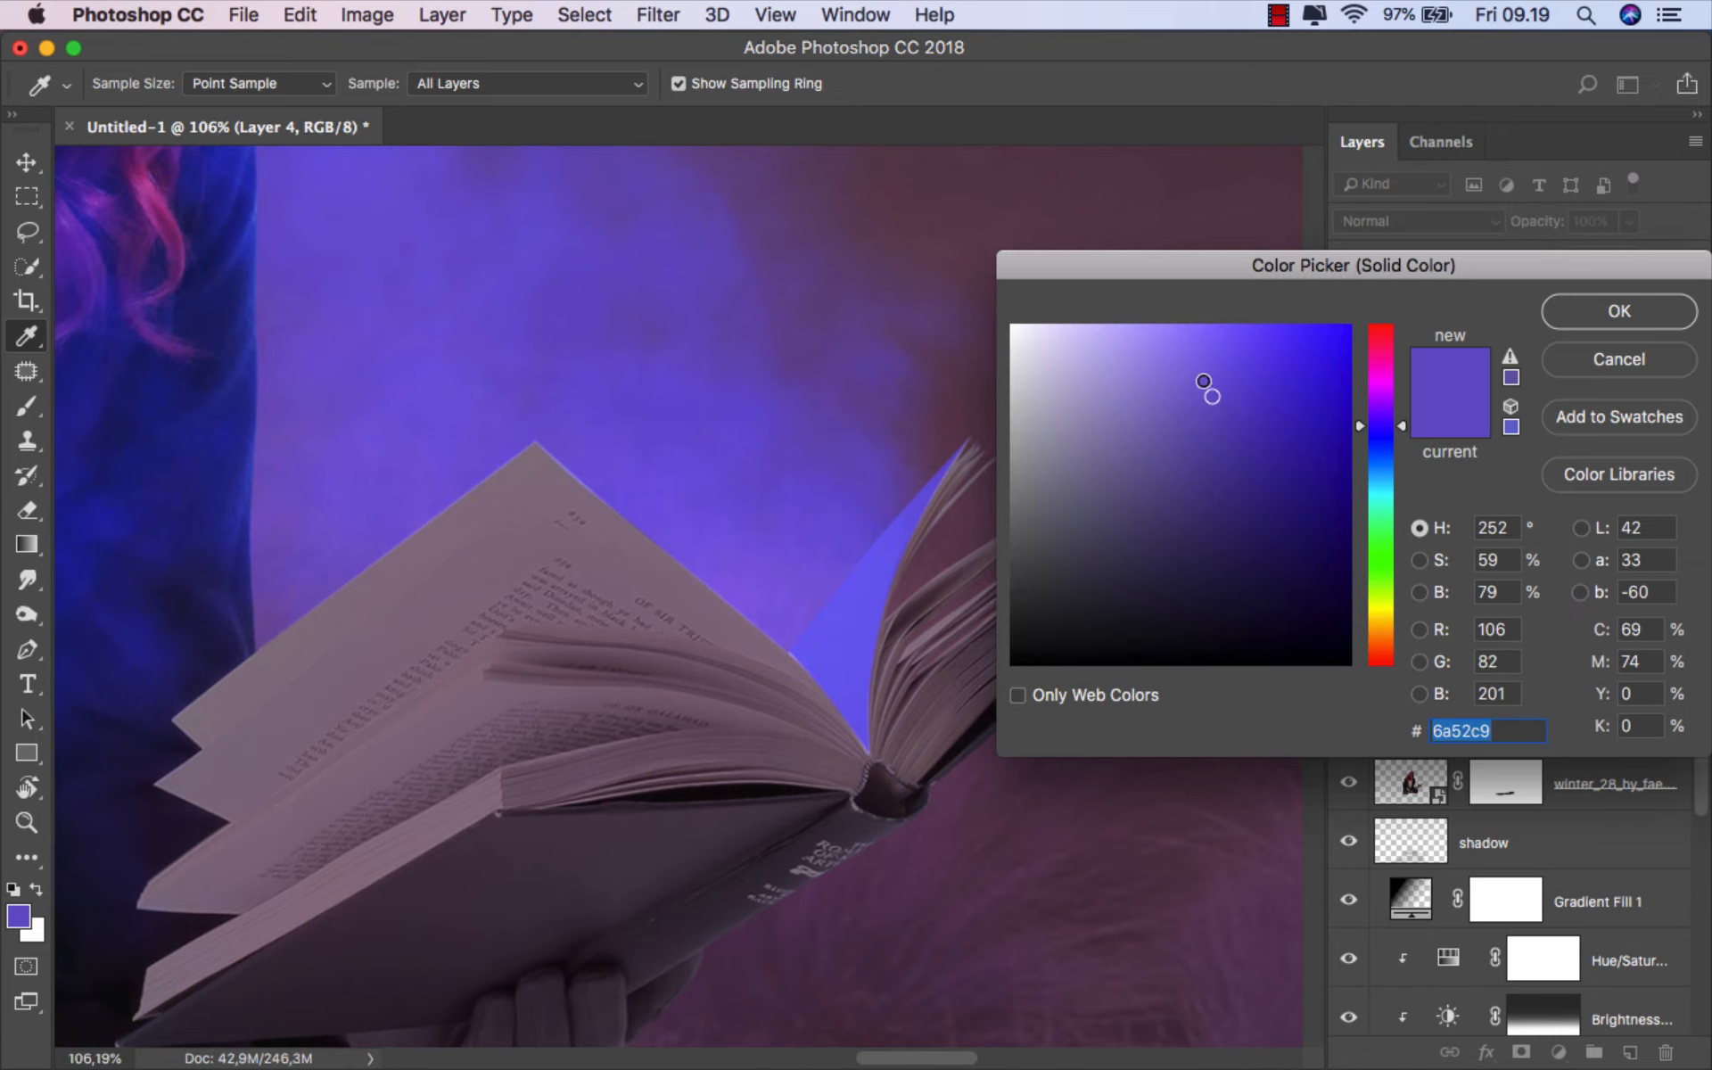
left_click_drag(1195, 361, 1203, 388)
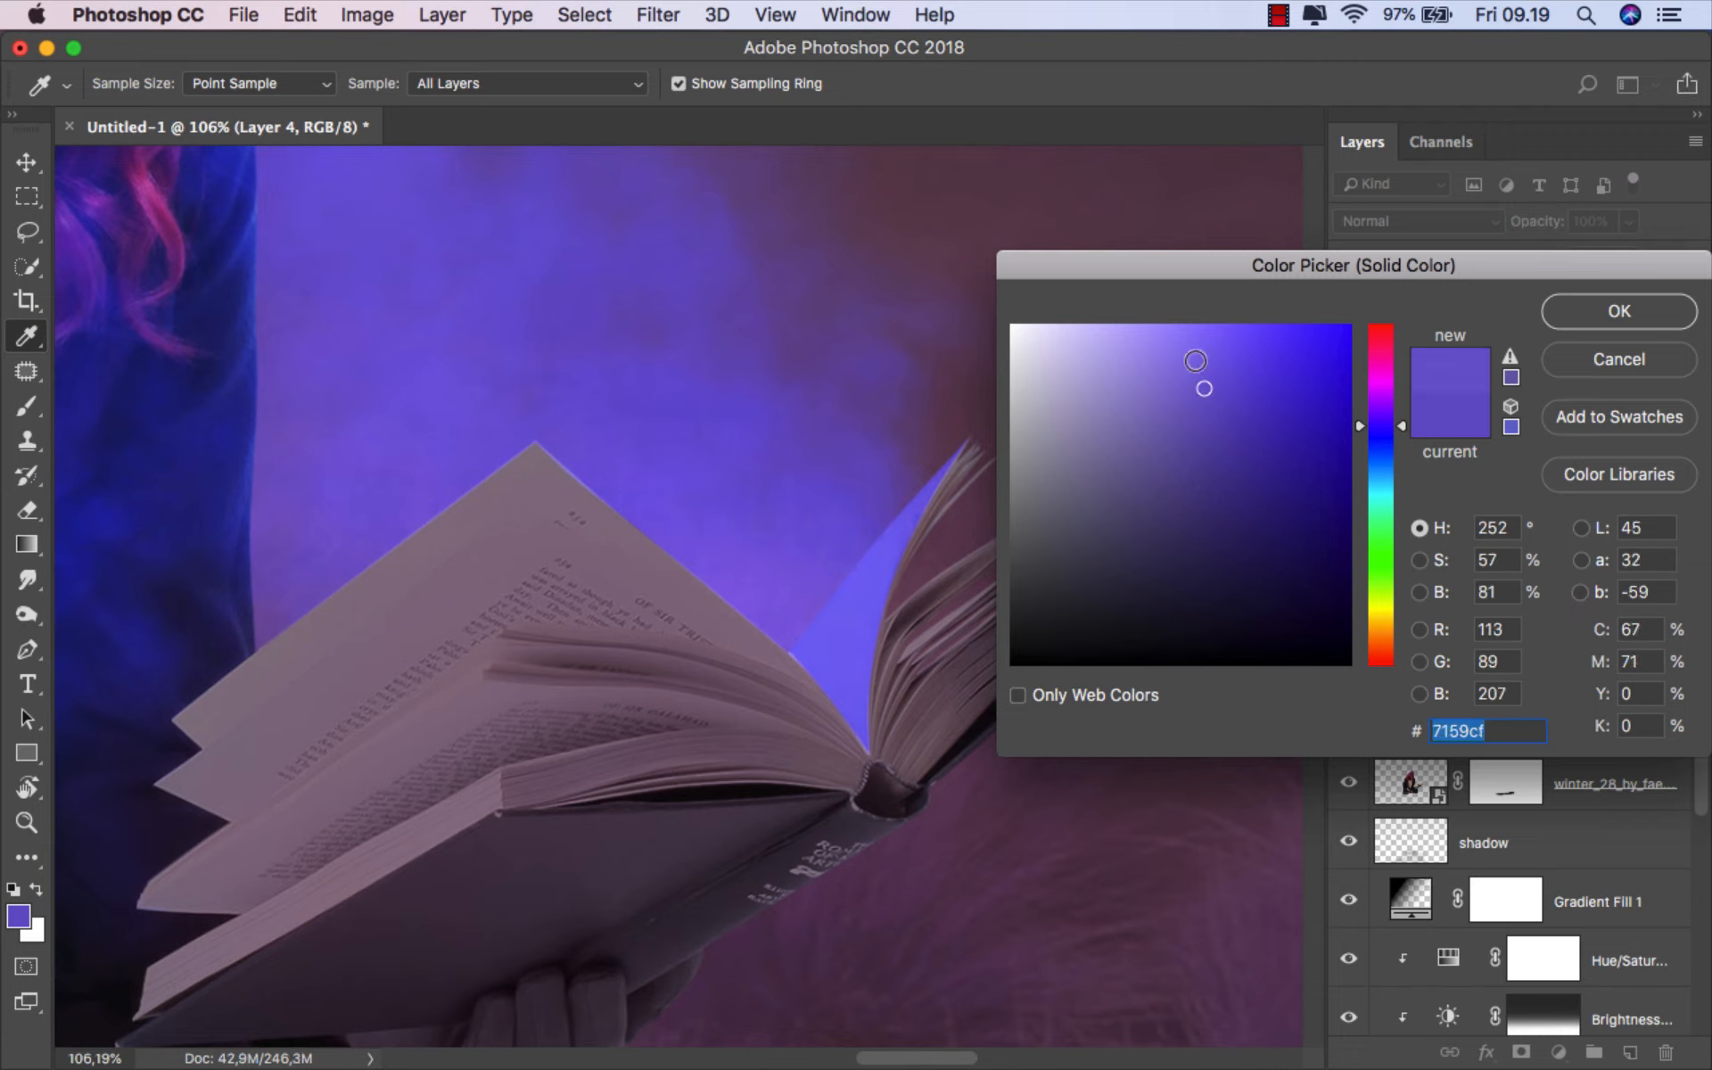
left_click(1217, 347)
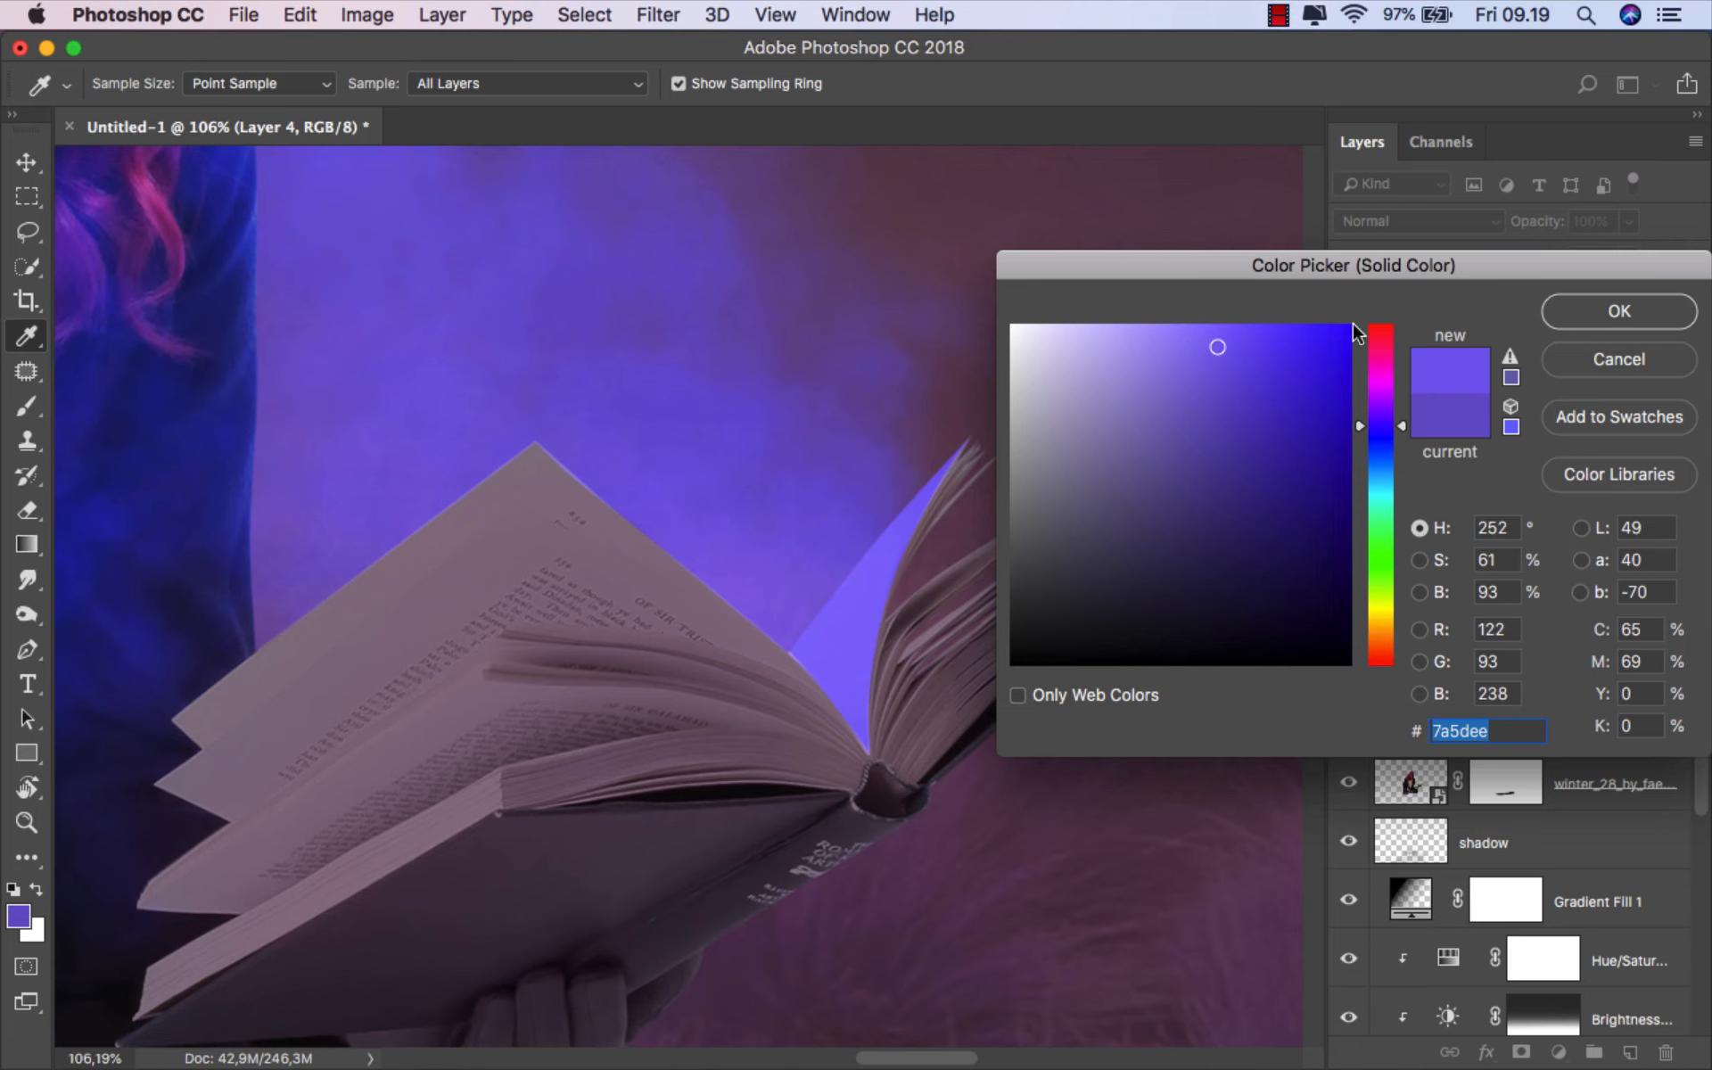
left_click(1602, 307)
- Reduce the page's color fill layer to 67% Fill
left_click(1627, 258)
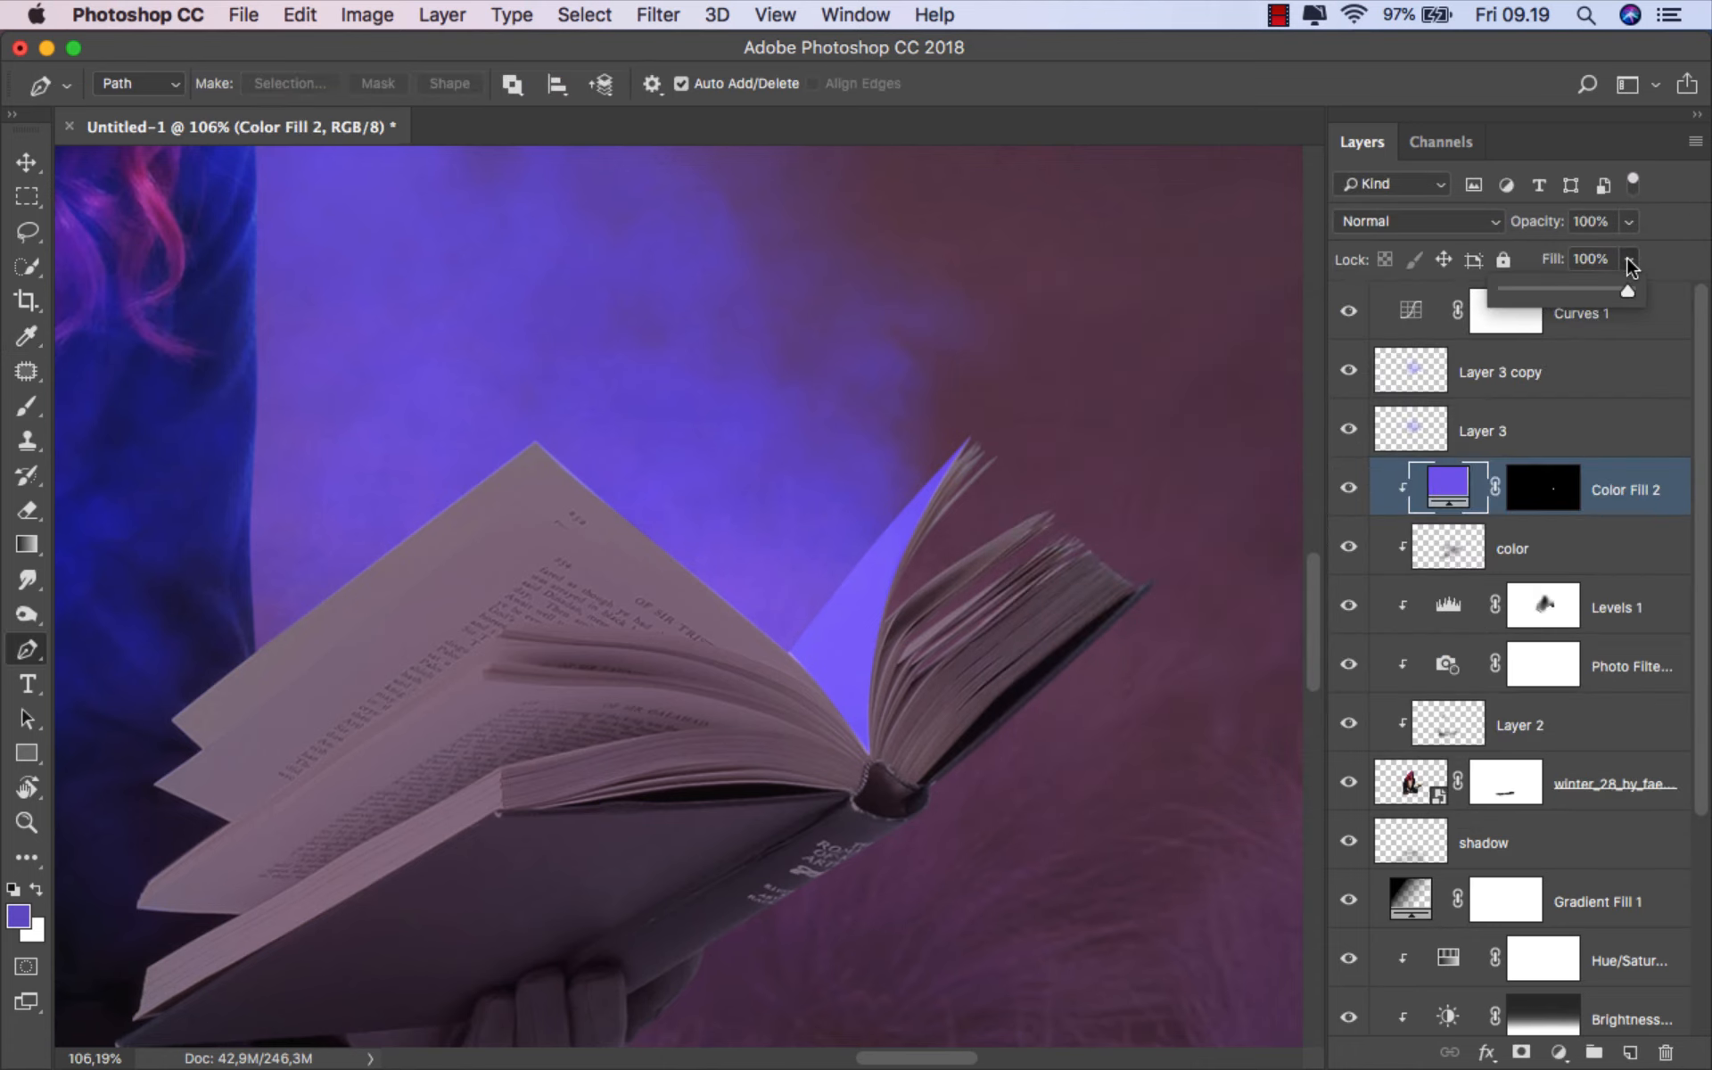
left_click(1587, 288)
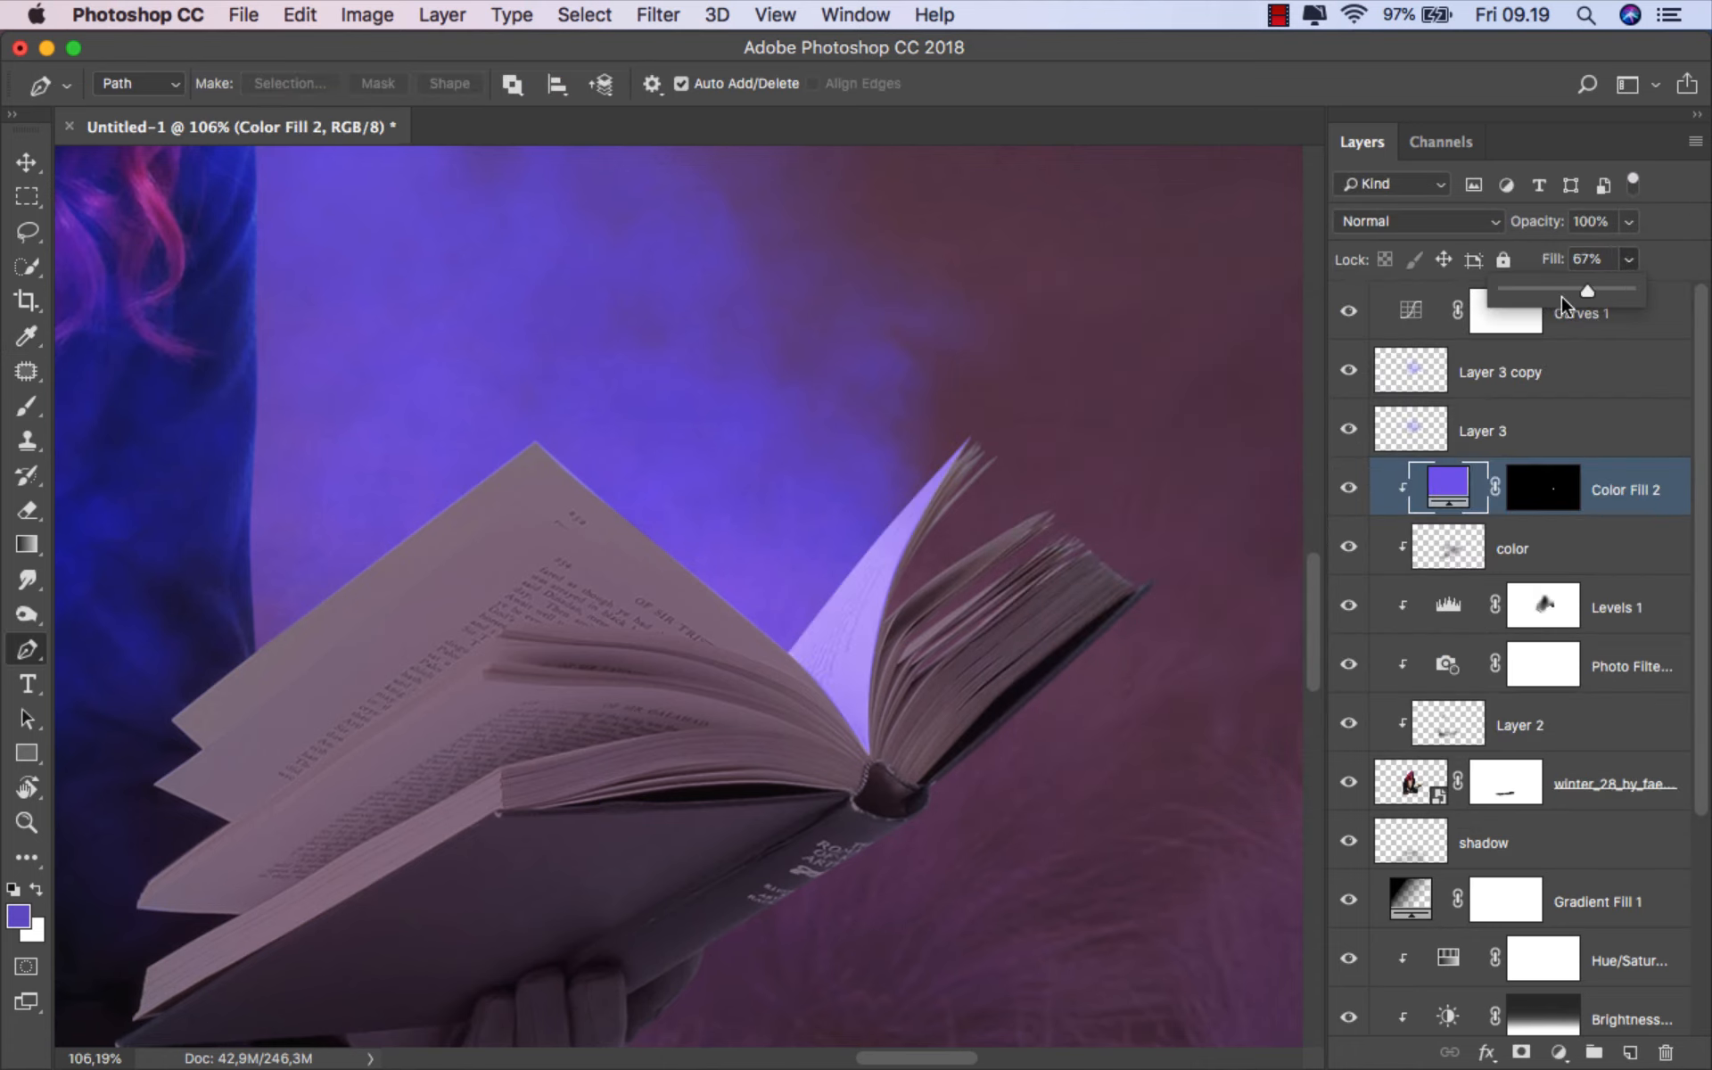
left_click(1511, 143)
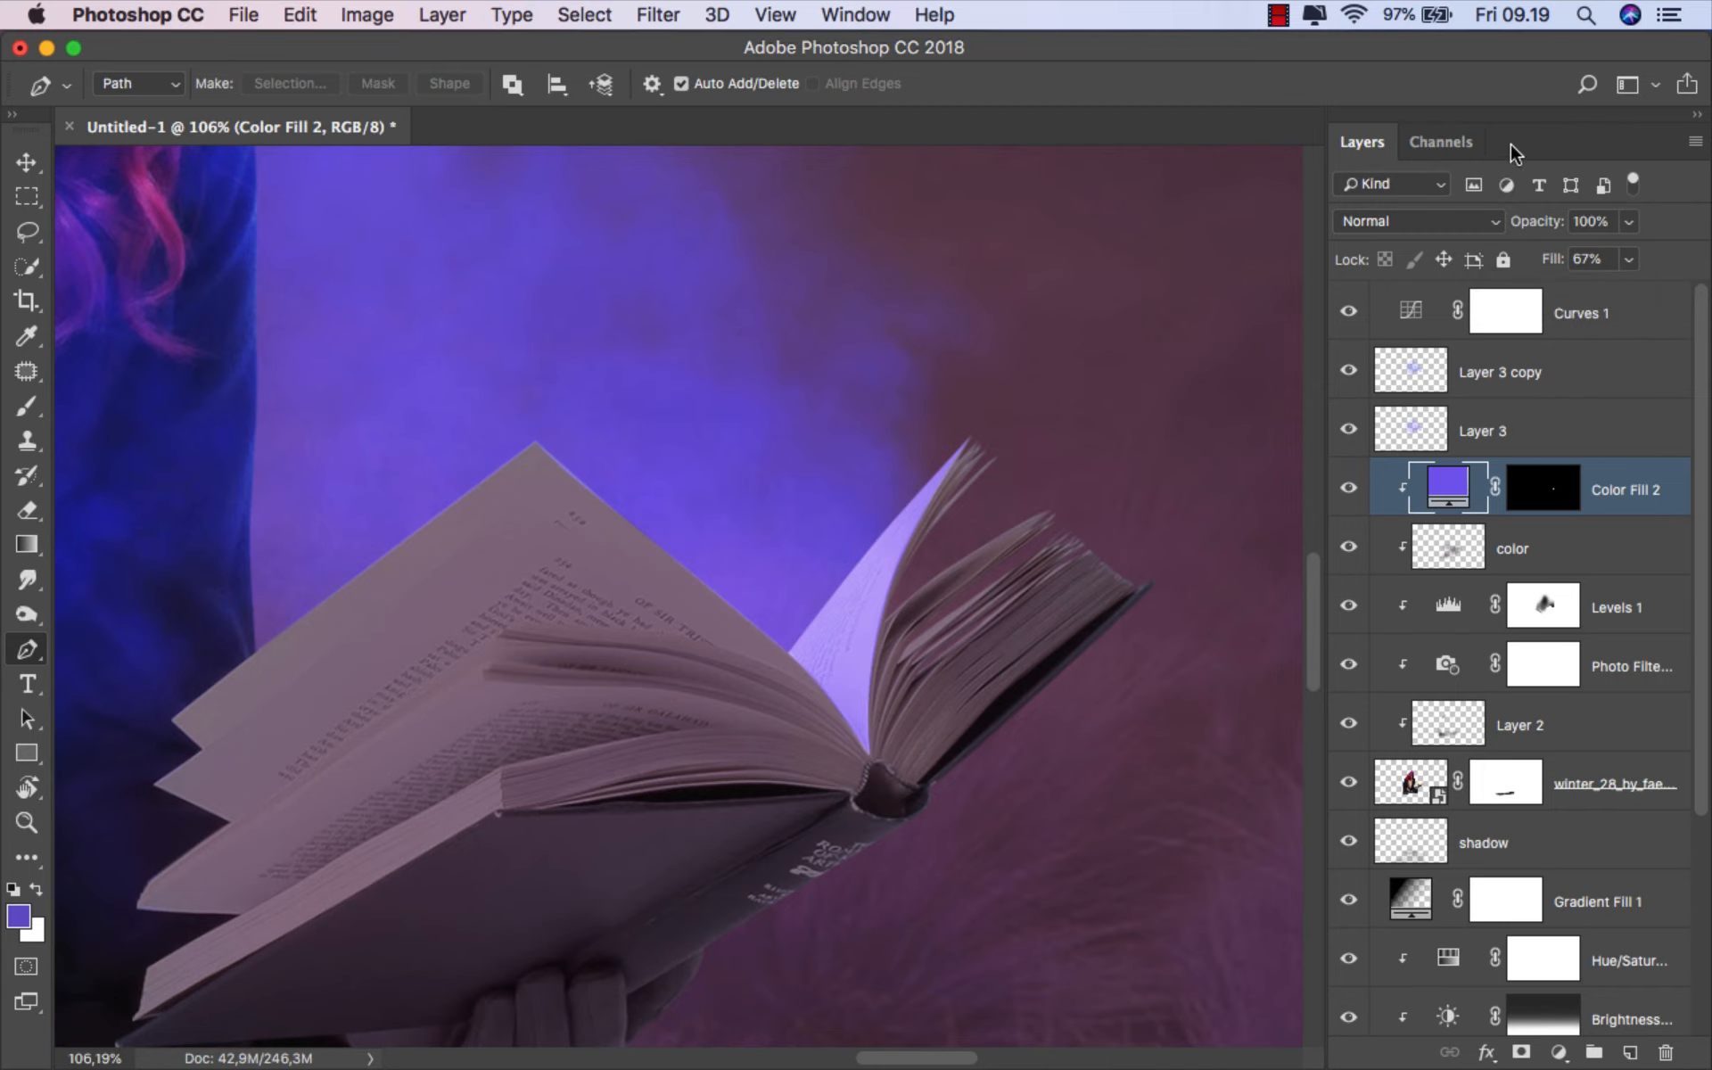
- Stamp all visible layers onto a new layer above Curves 1 and convert it to a smart object
key("v")
key("super+0")
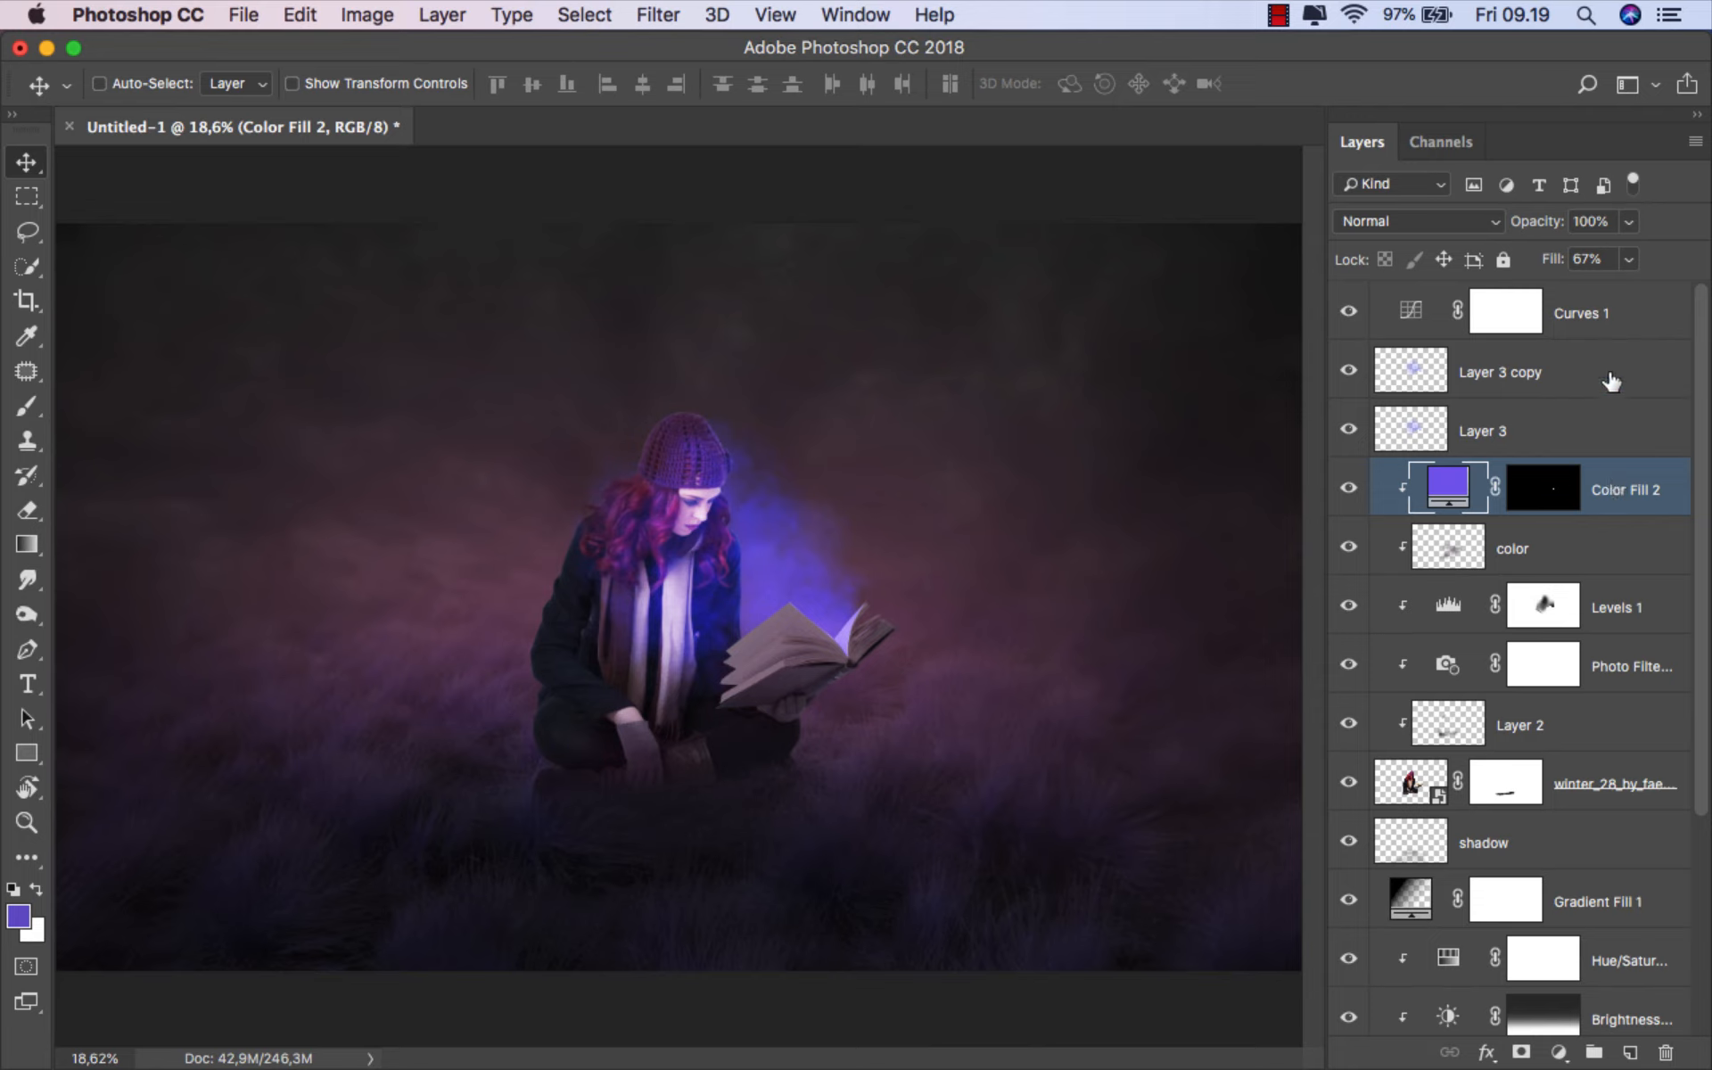
left_click(1614, 317)
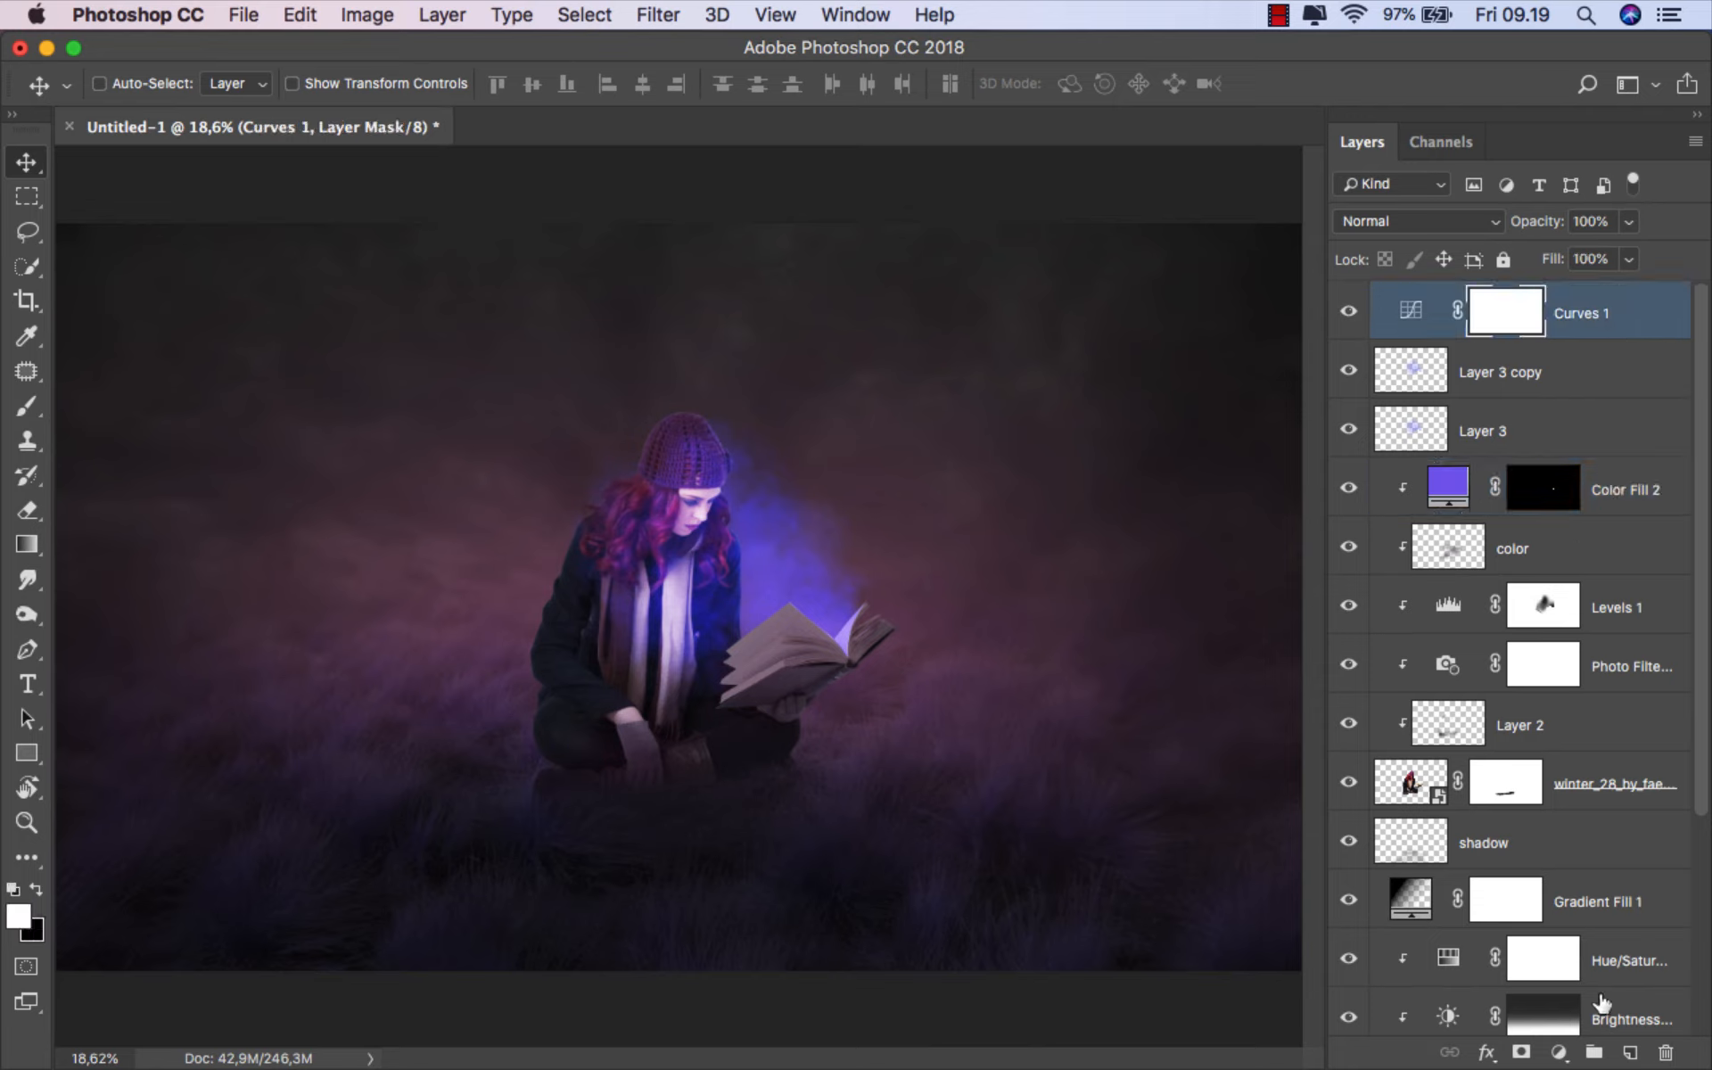
left_click(1629, 1052)
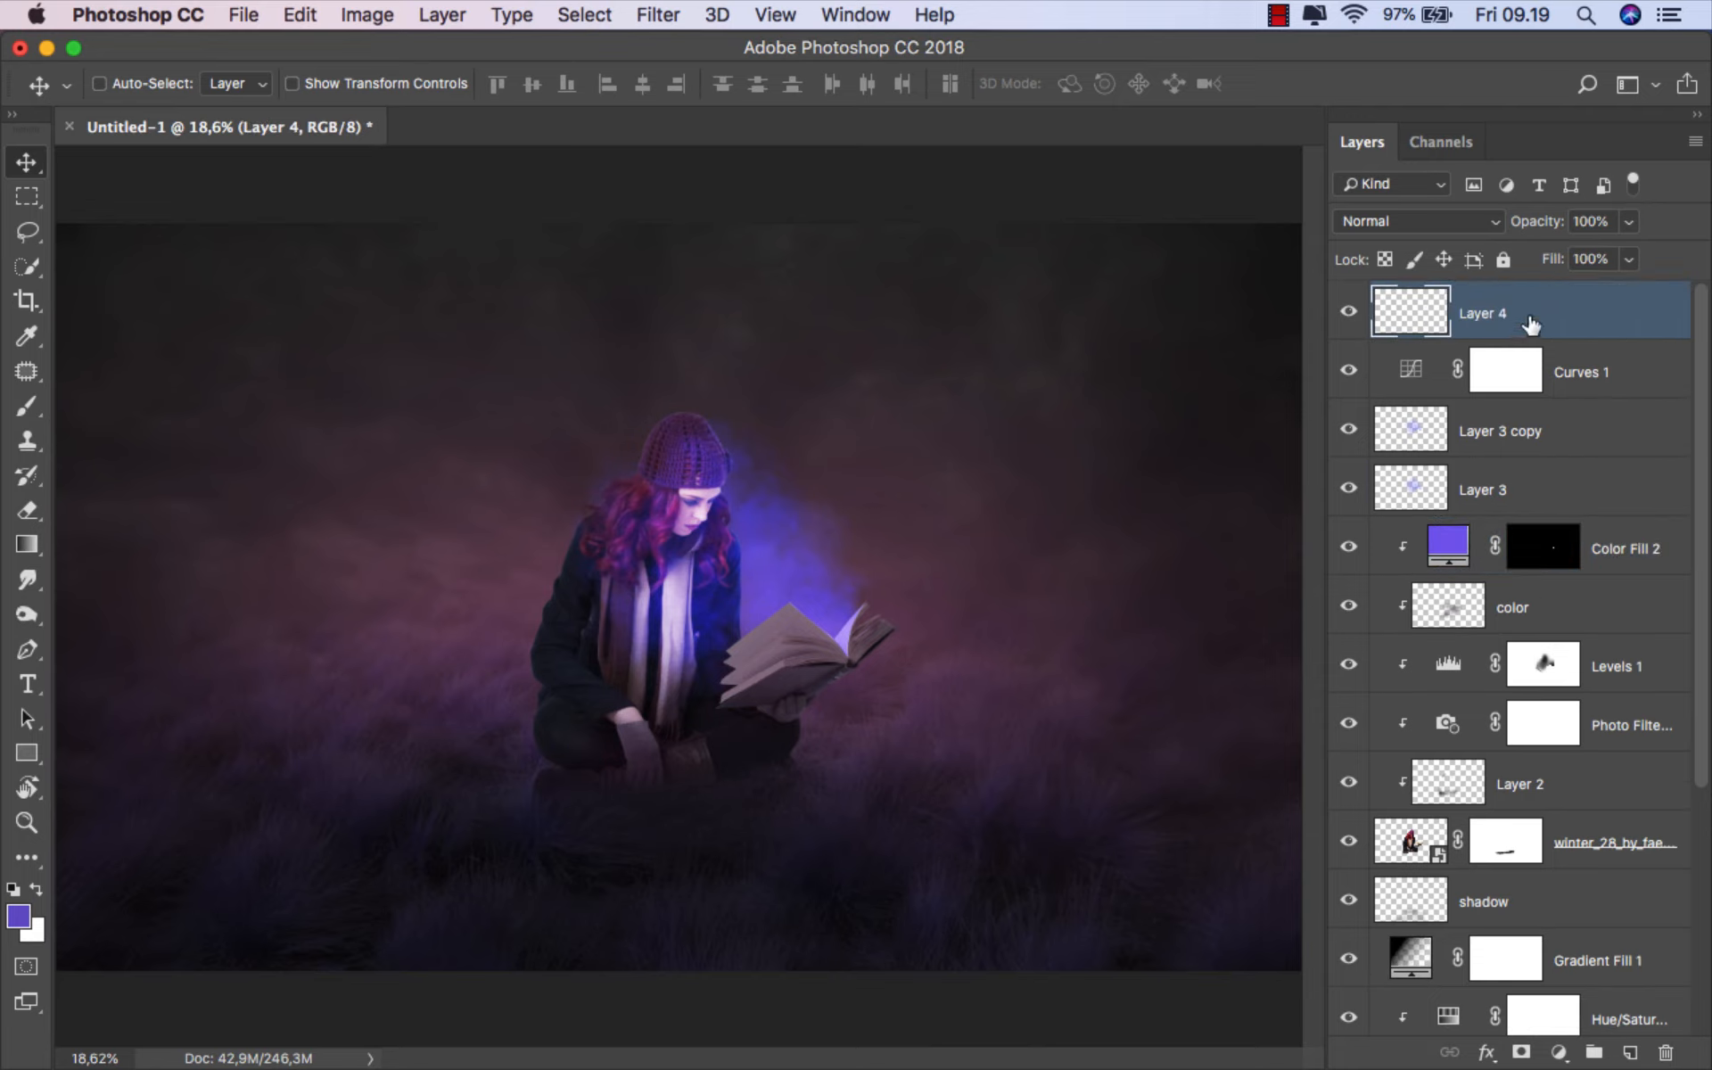
key("super")
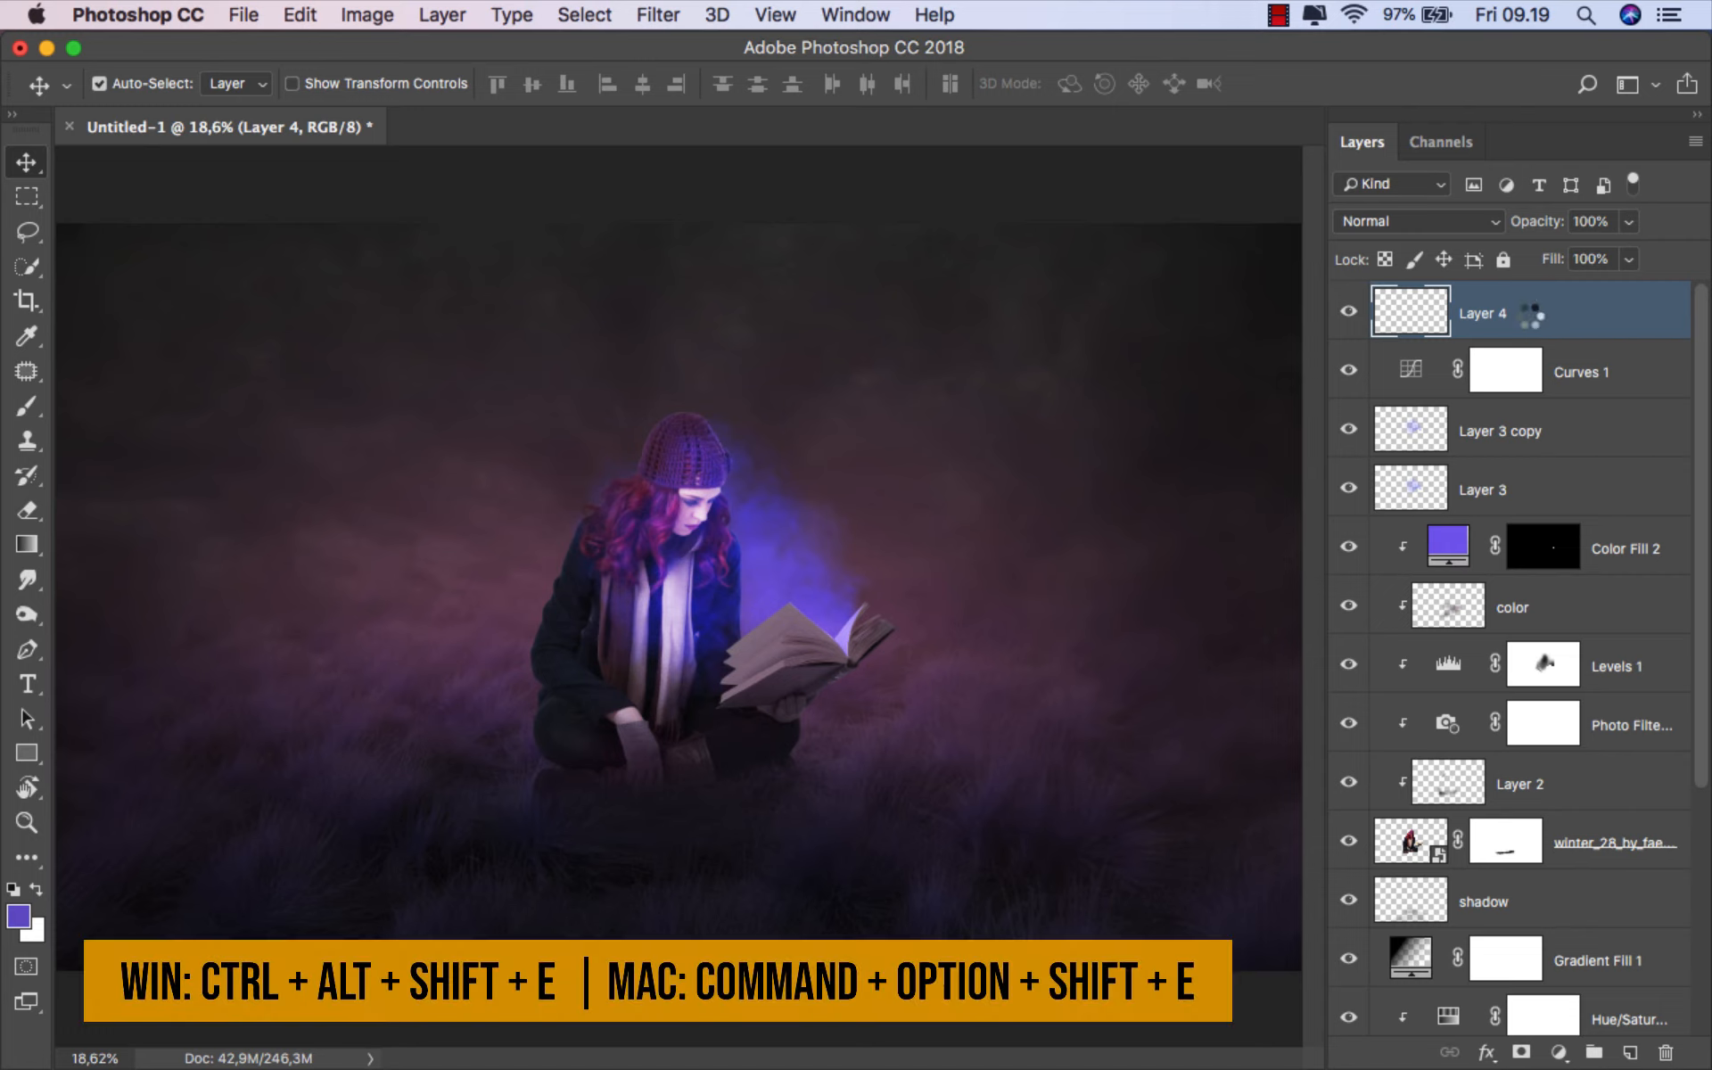
key("super+alt+shift+e")
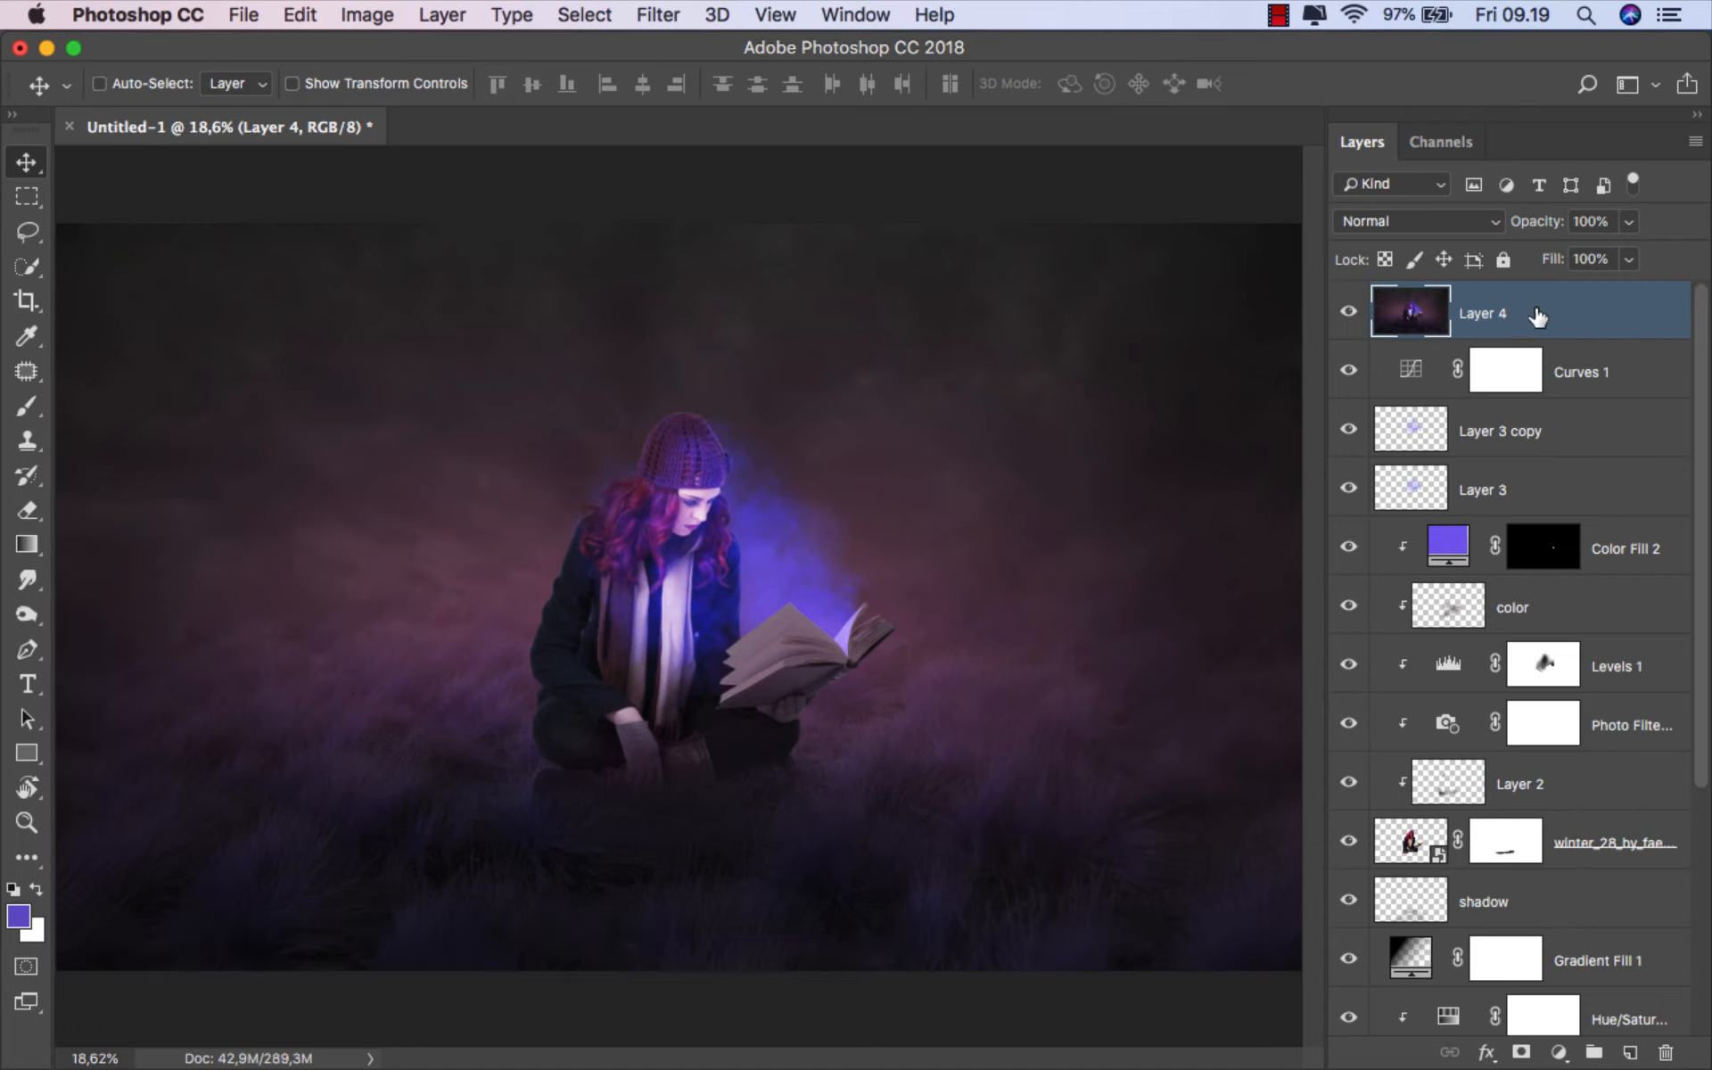
right_click(1534, 307)
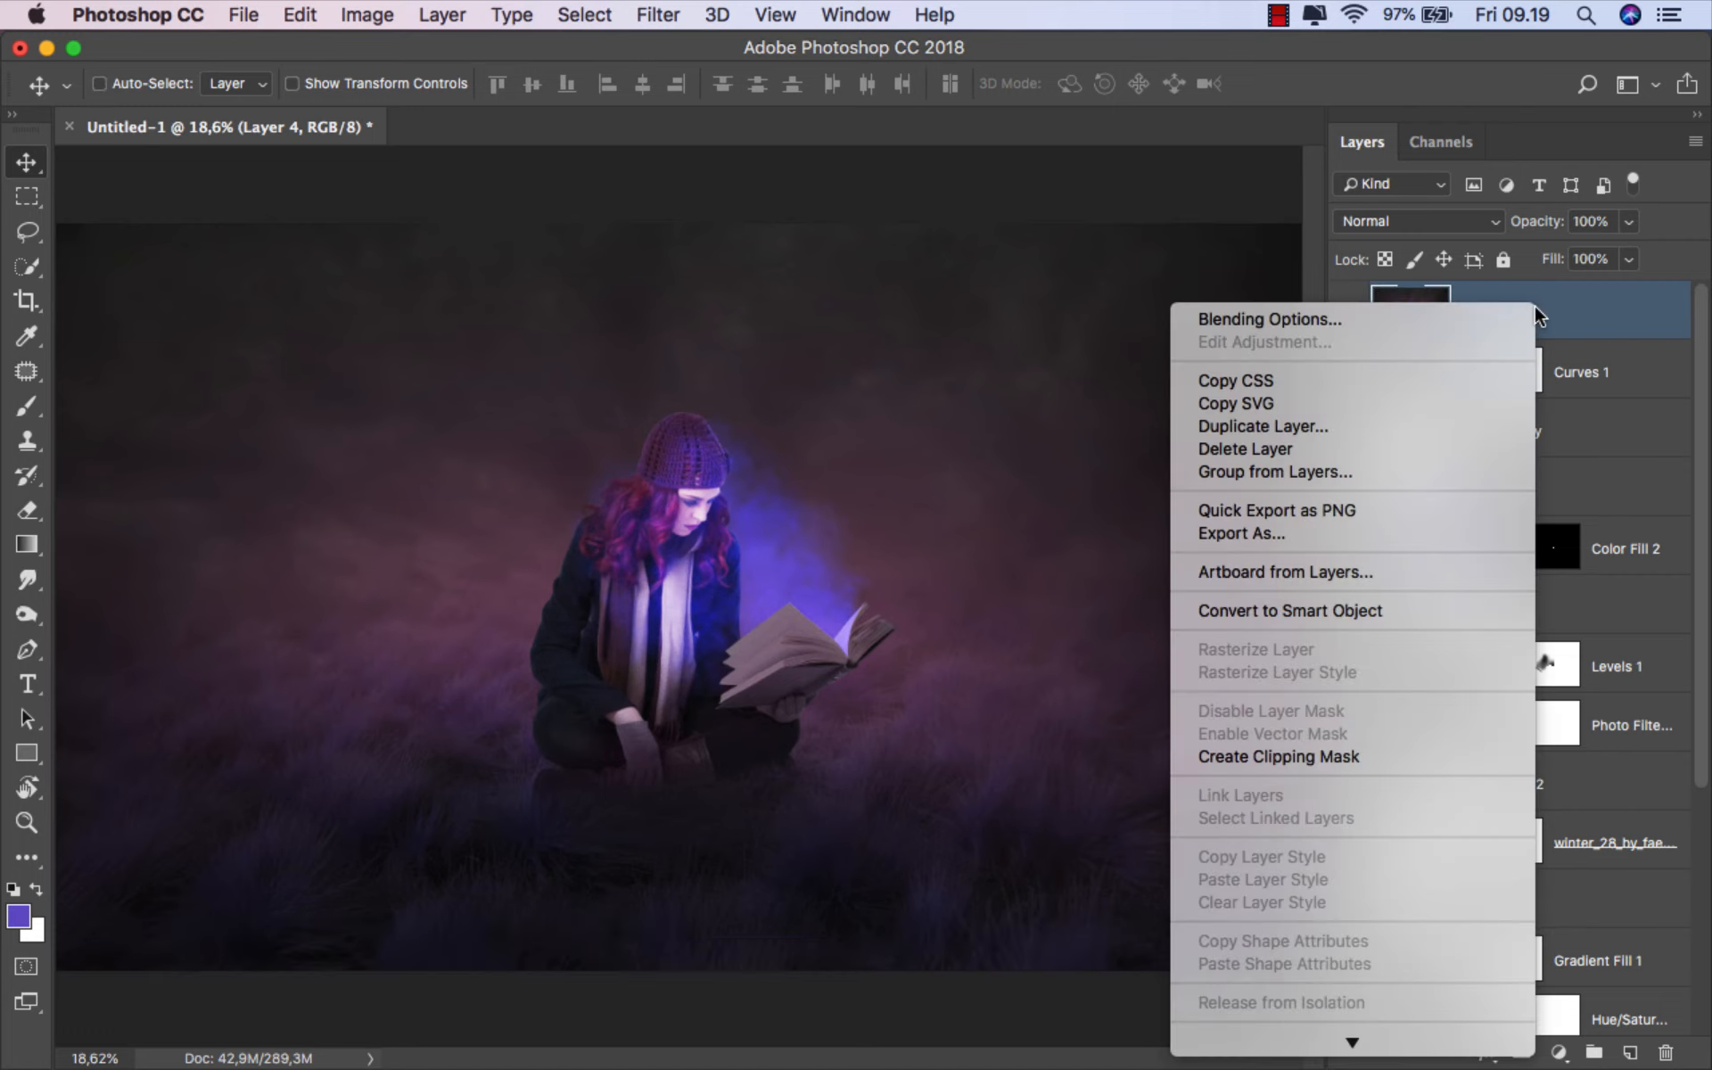
left_click(1388, 610)
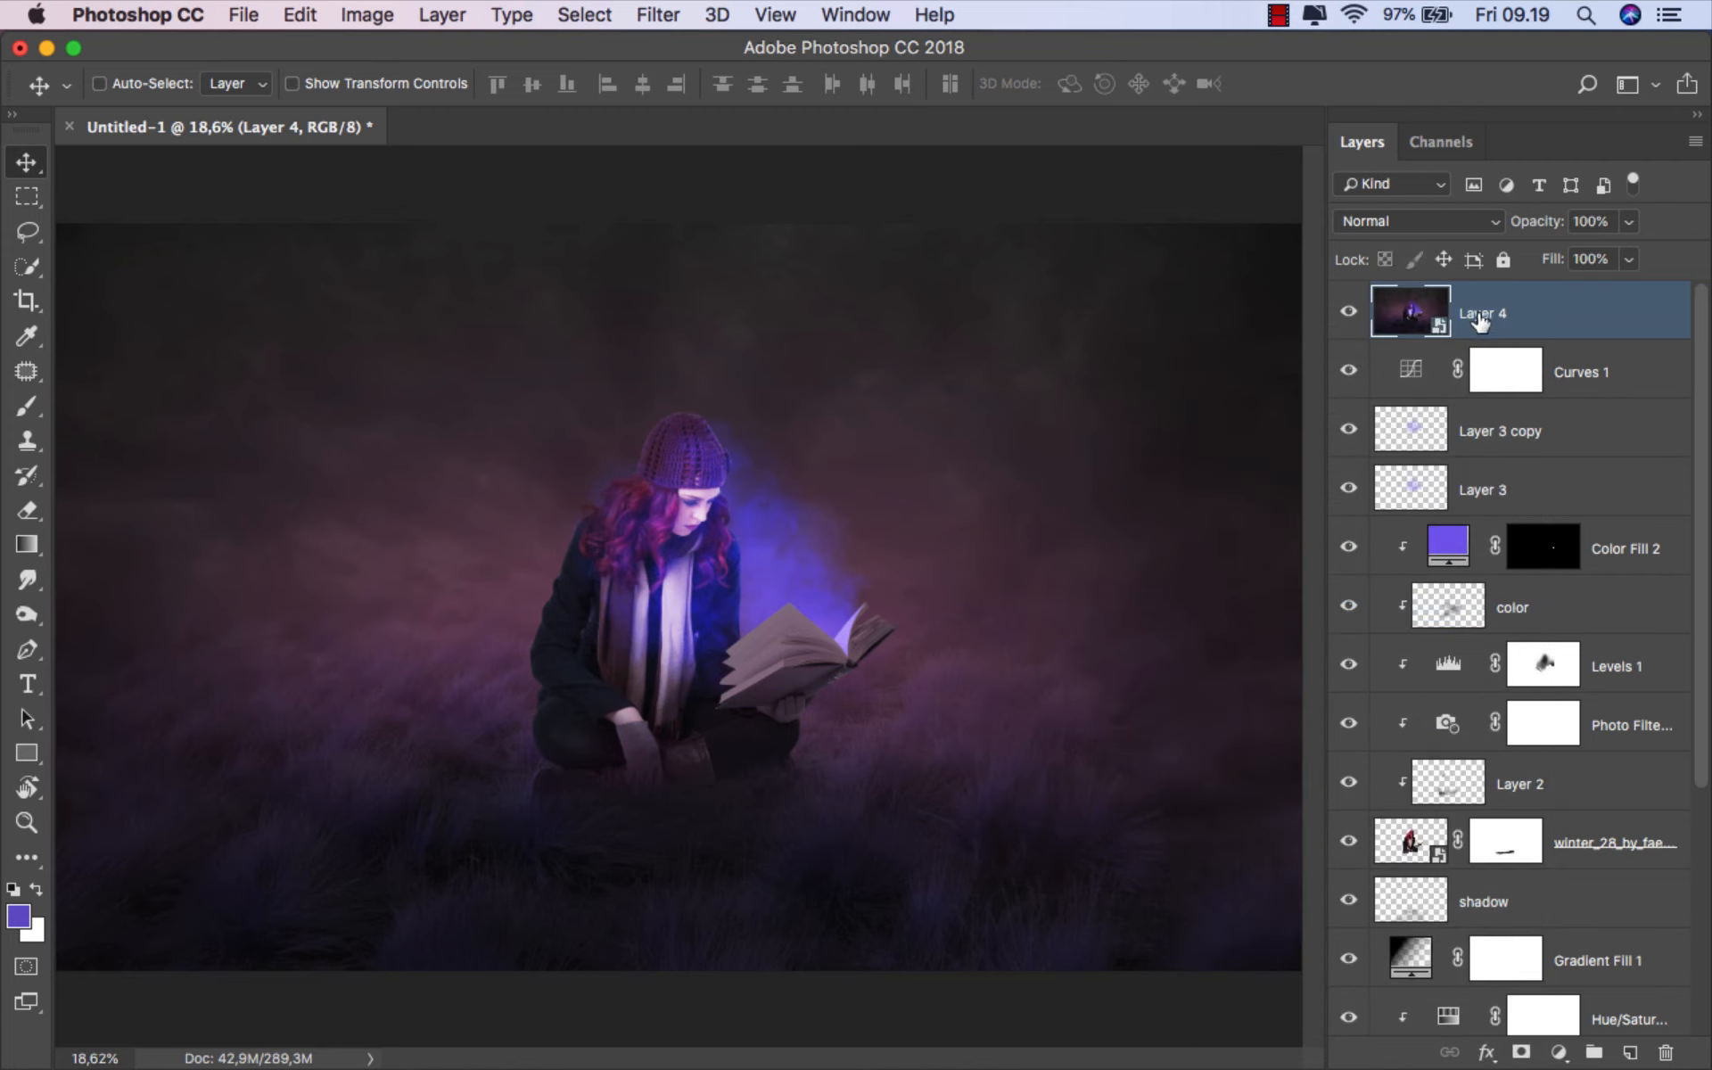
- Apply the Camera Raw Filter to the stamped layer with Temperature -7, Tint +7 and Whites +10
left_click(662, 15)
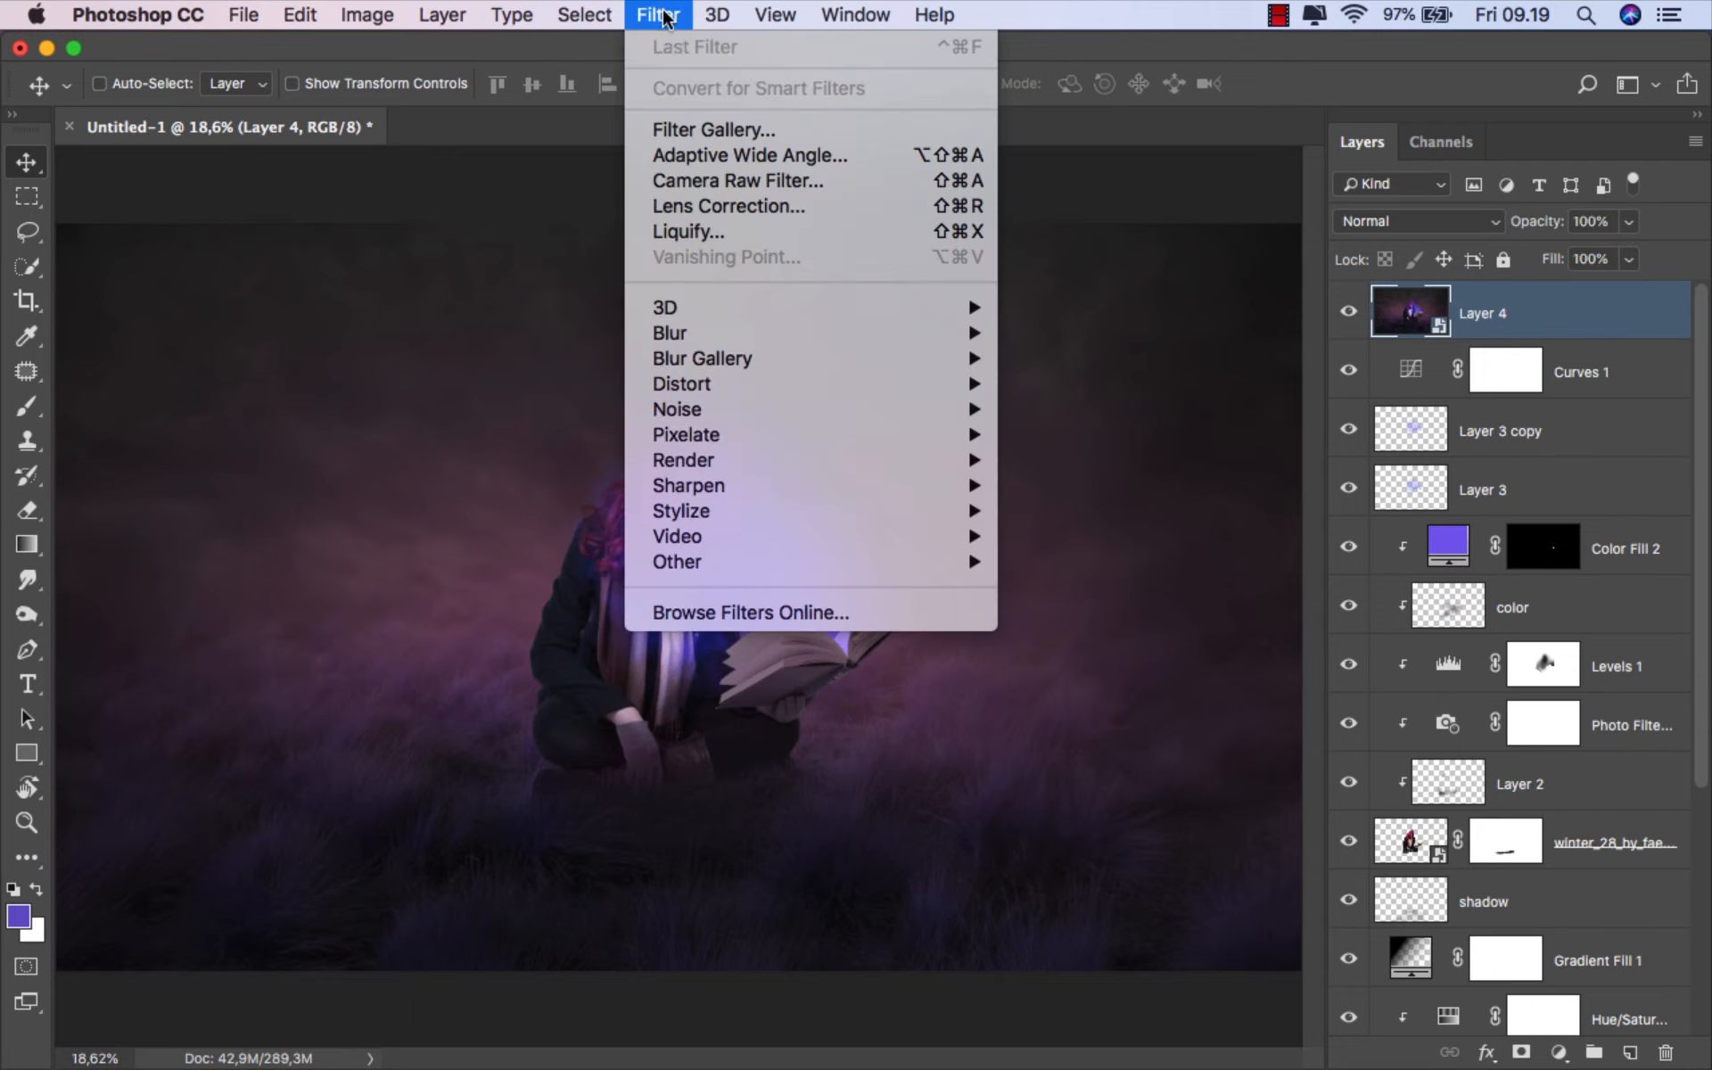
left_click(833, 184)
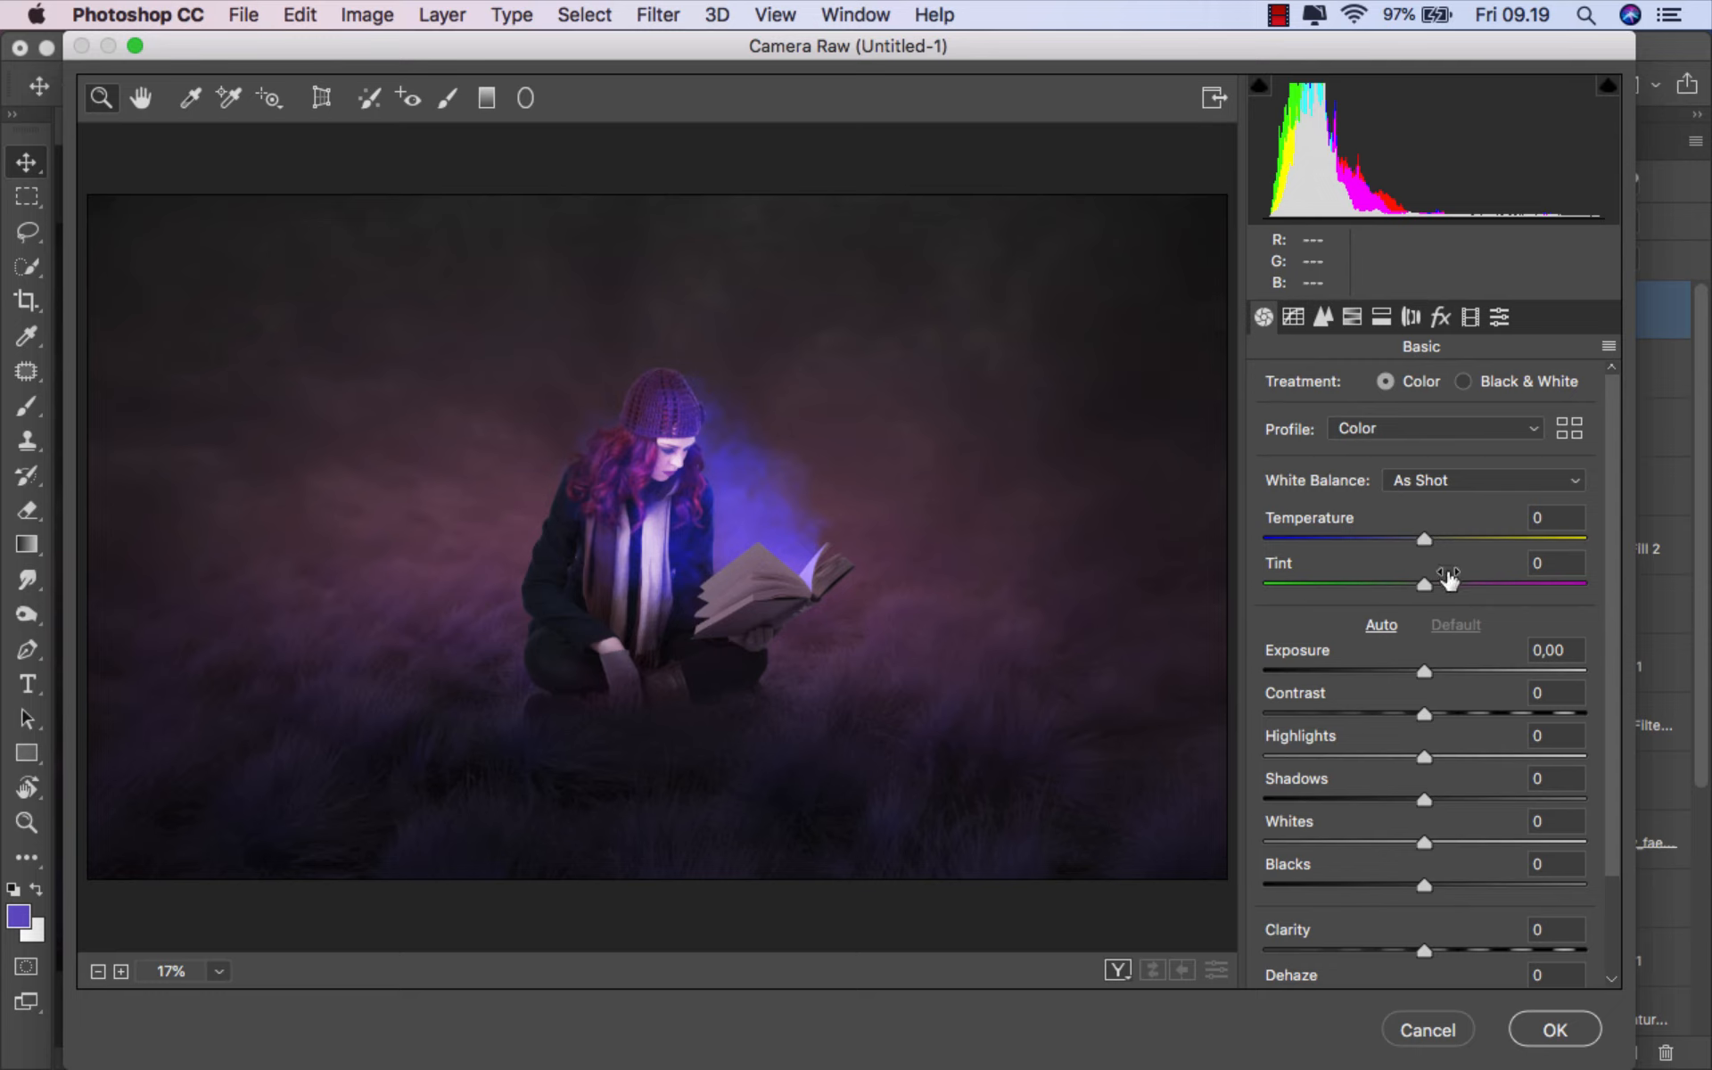
left_click_drag(1398, 538, 1433, 586)
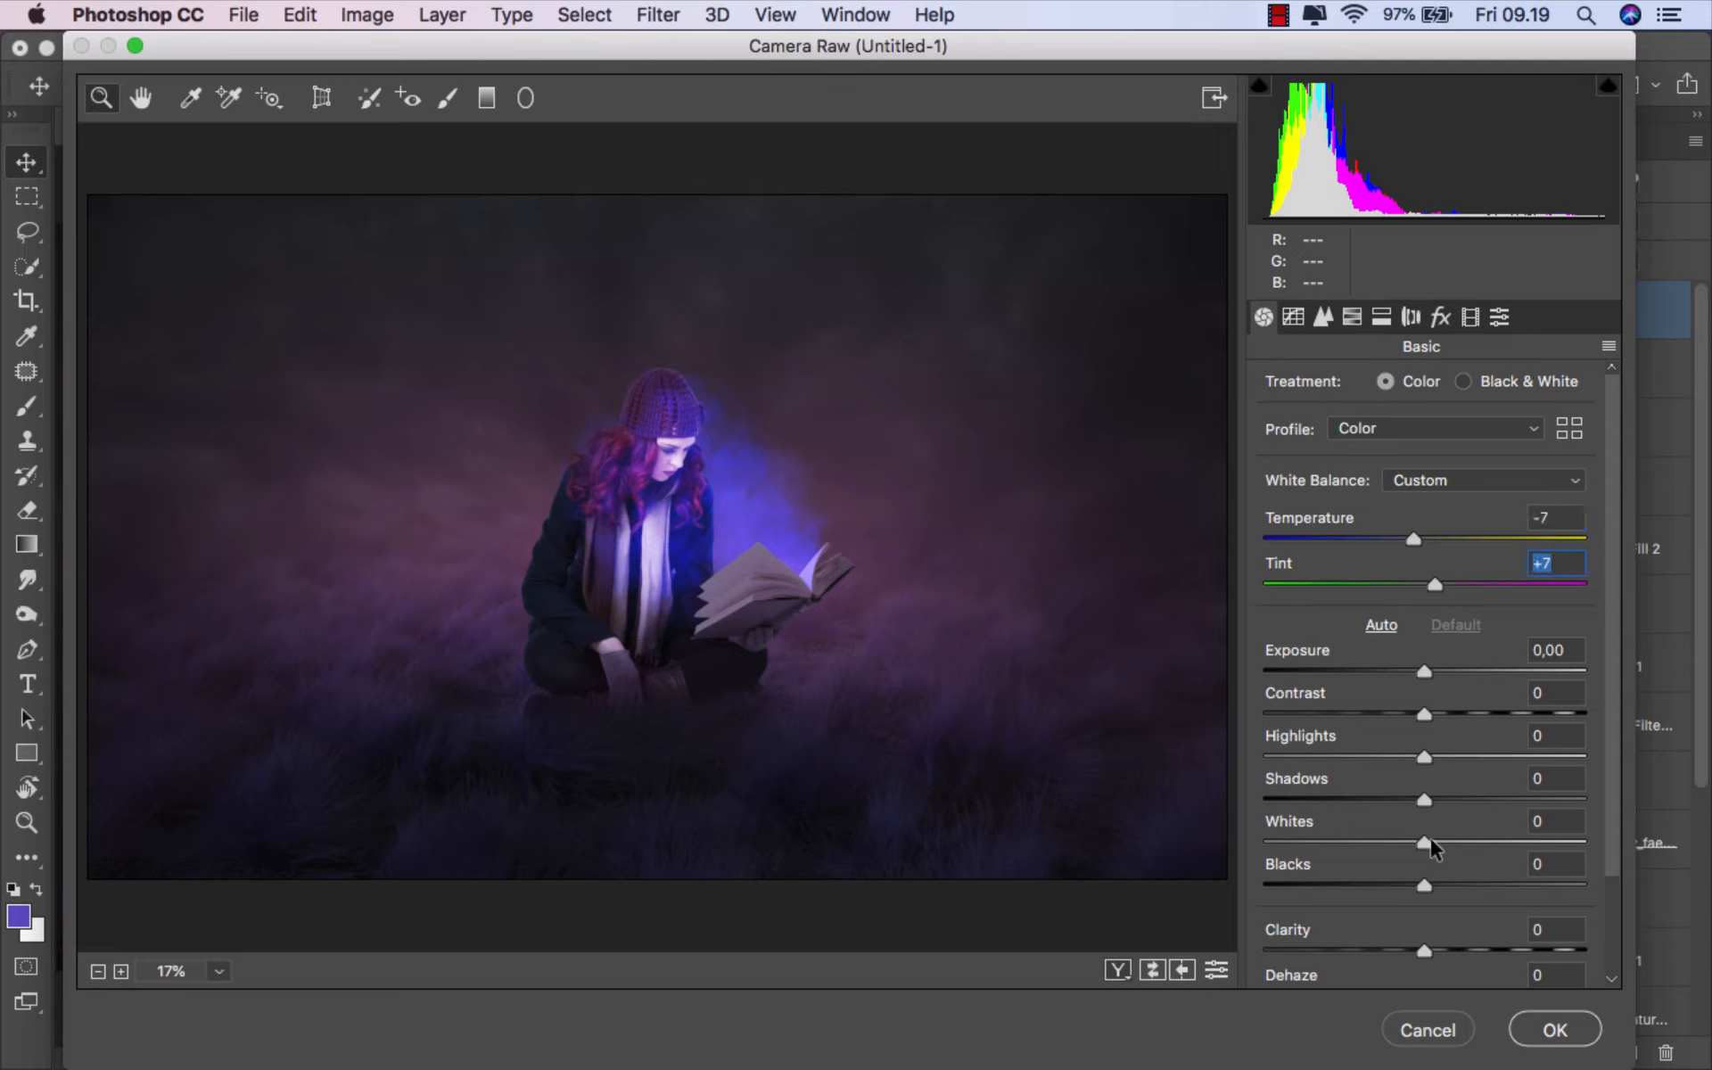
left_click_drag(1431, 836, 1439, 837)
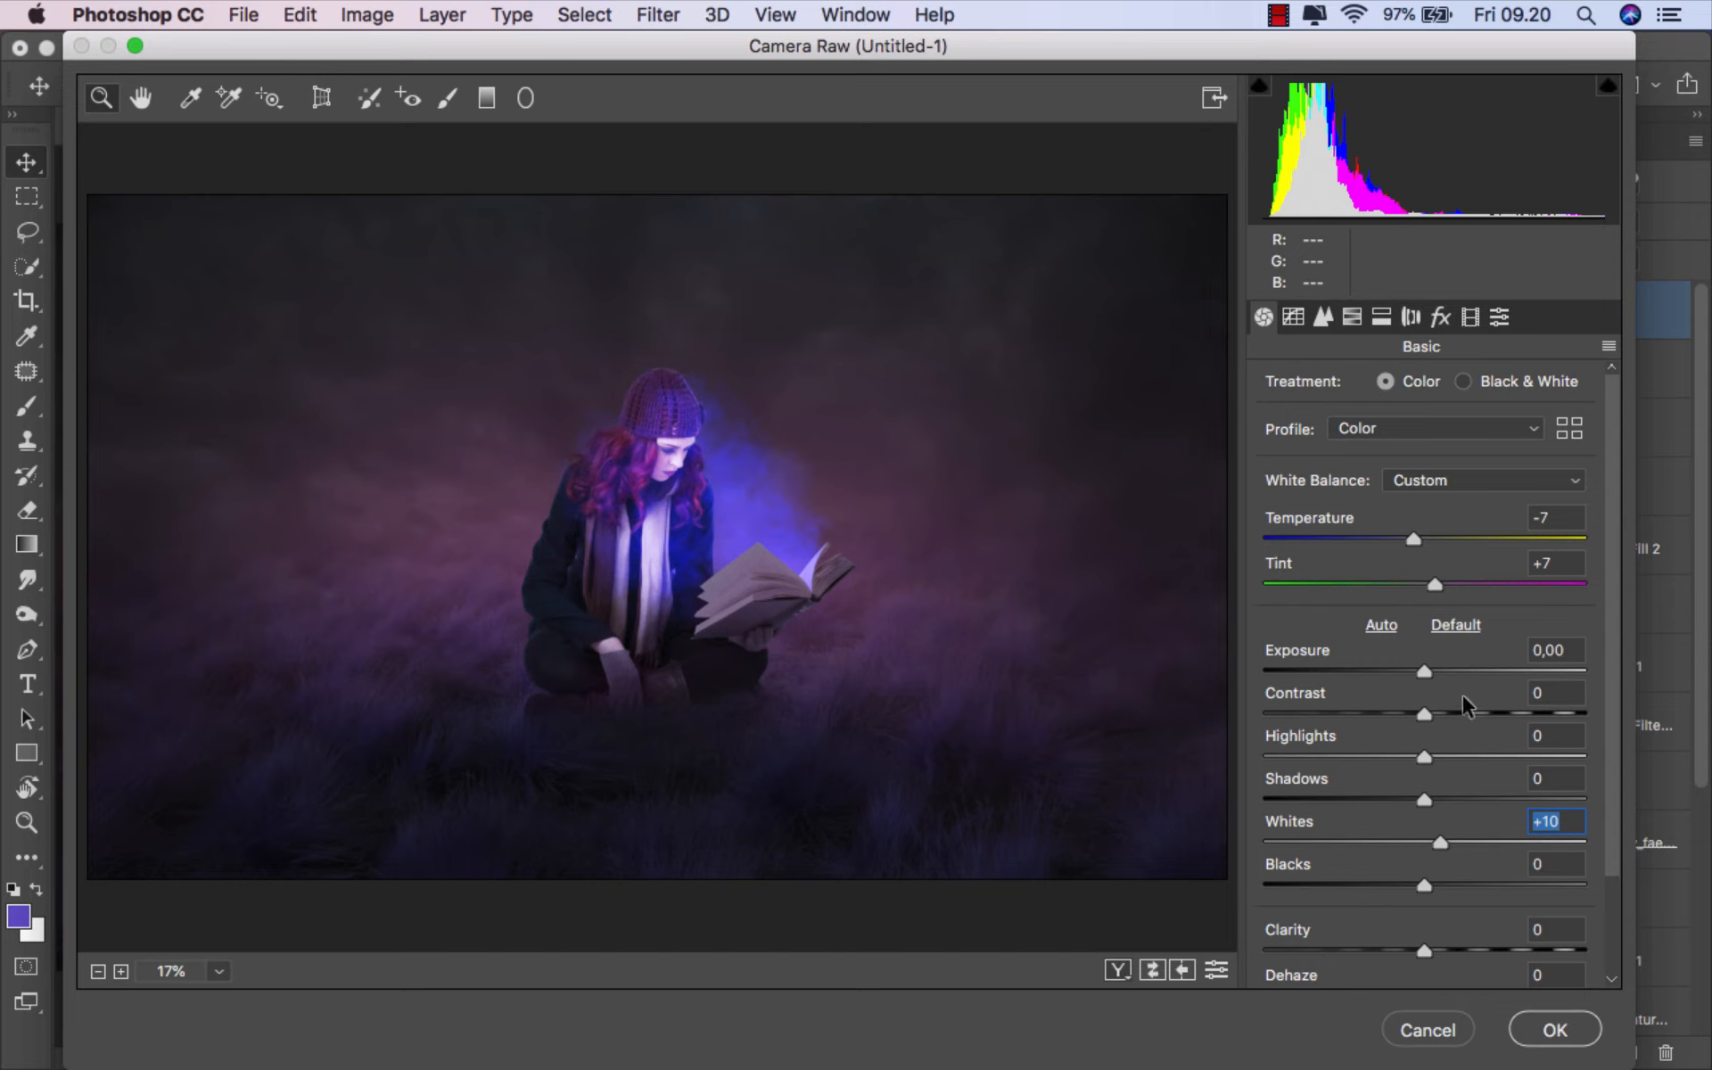
- Calibrate the colors with Red Primary Hue -20, Green Primary Hue -5 and Green Primary Saturation +20
left_click(1470, 318)
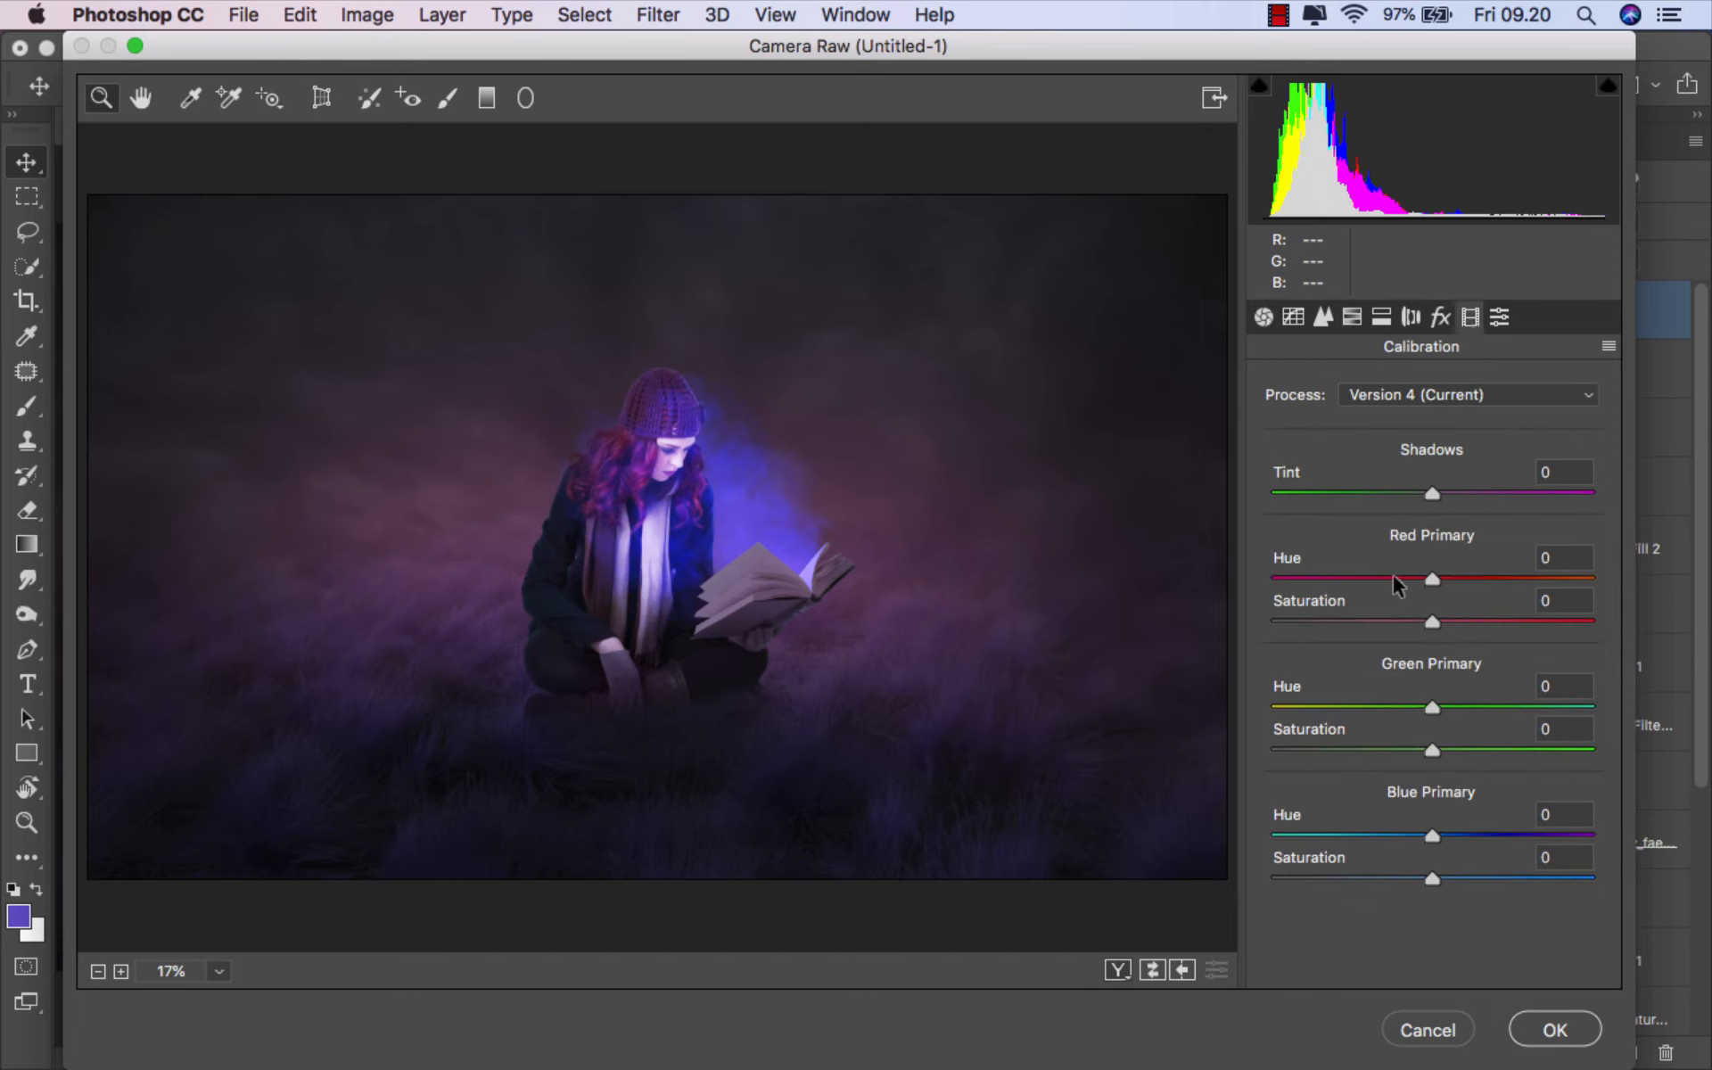
left_click_drag(1400, 580, 1402, 581)
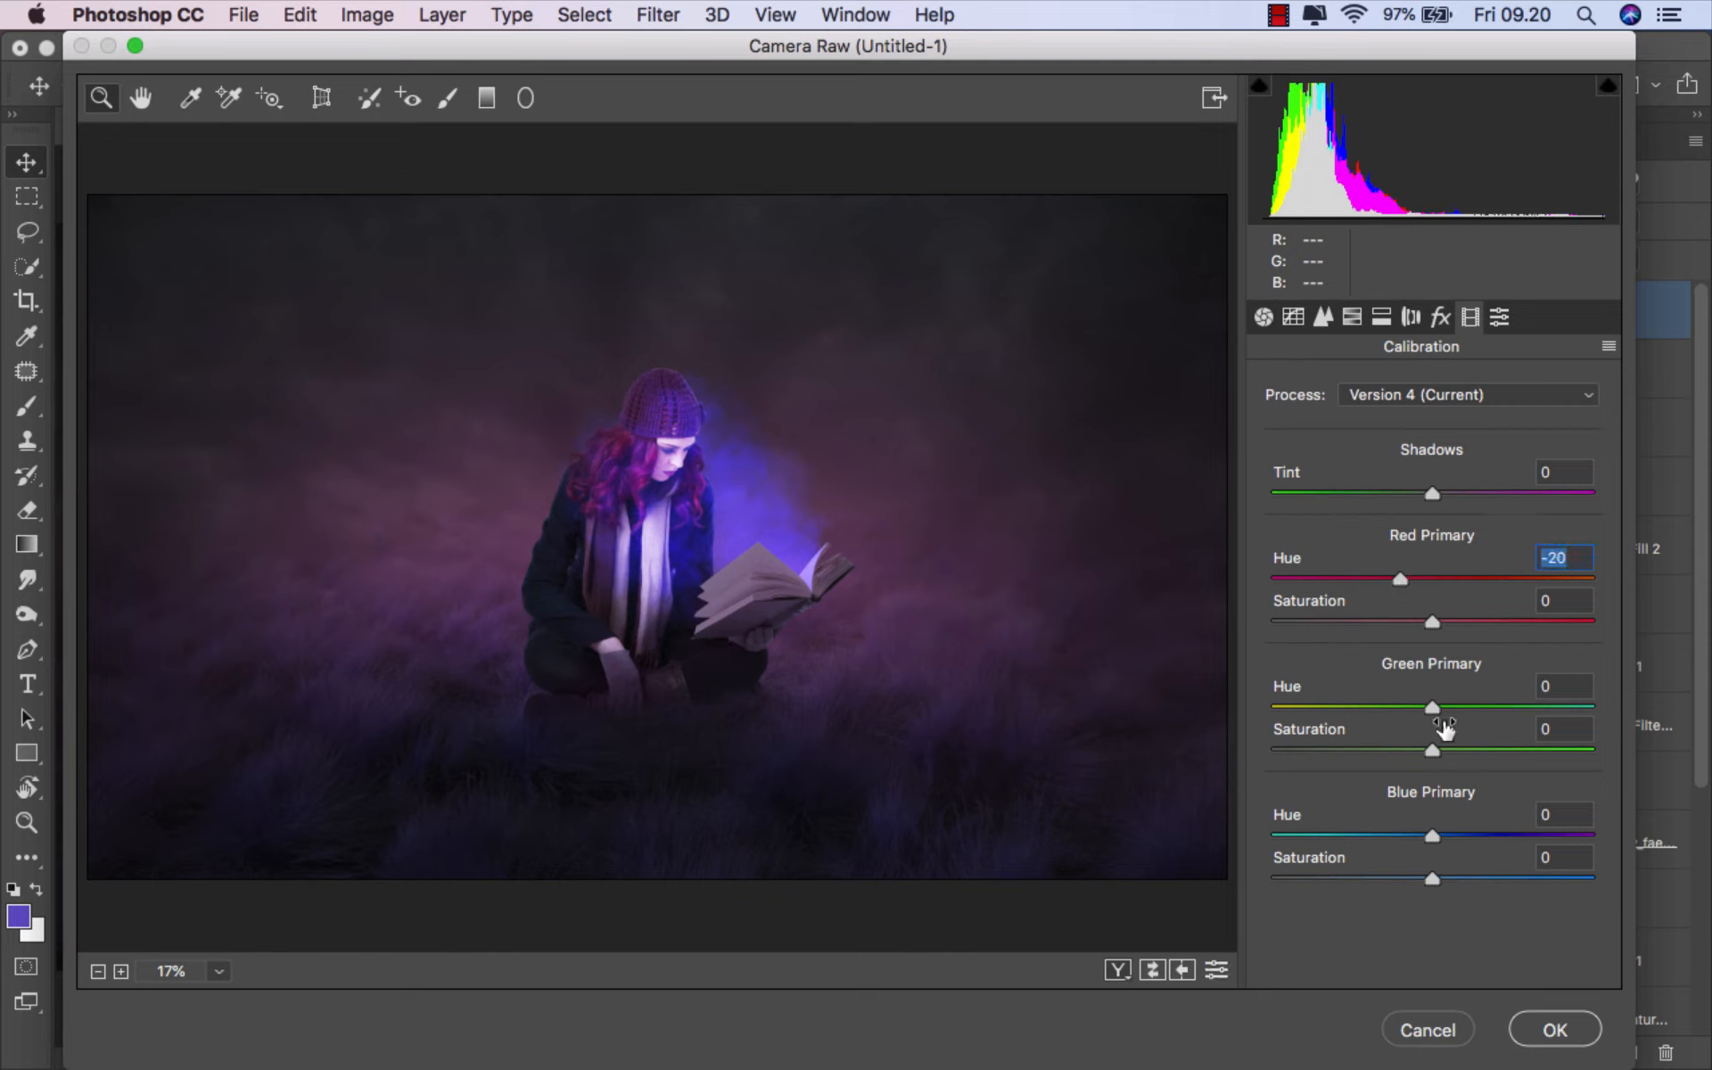
left_click_drag(1475, 750, 1464, 749)
left_click_drag(1387, 706, 1425, 709)
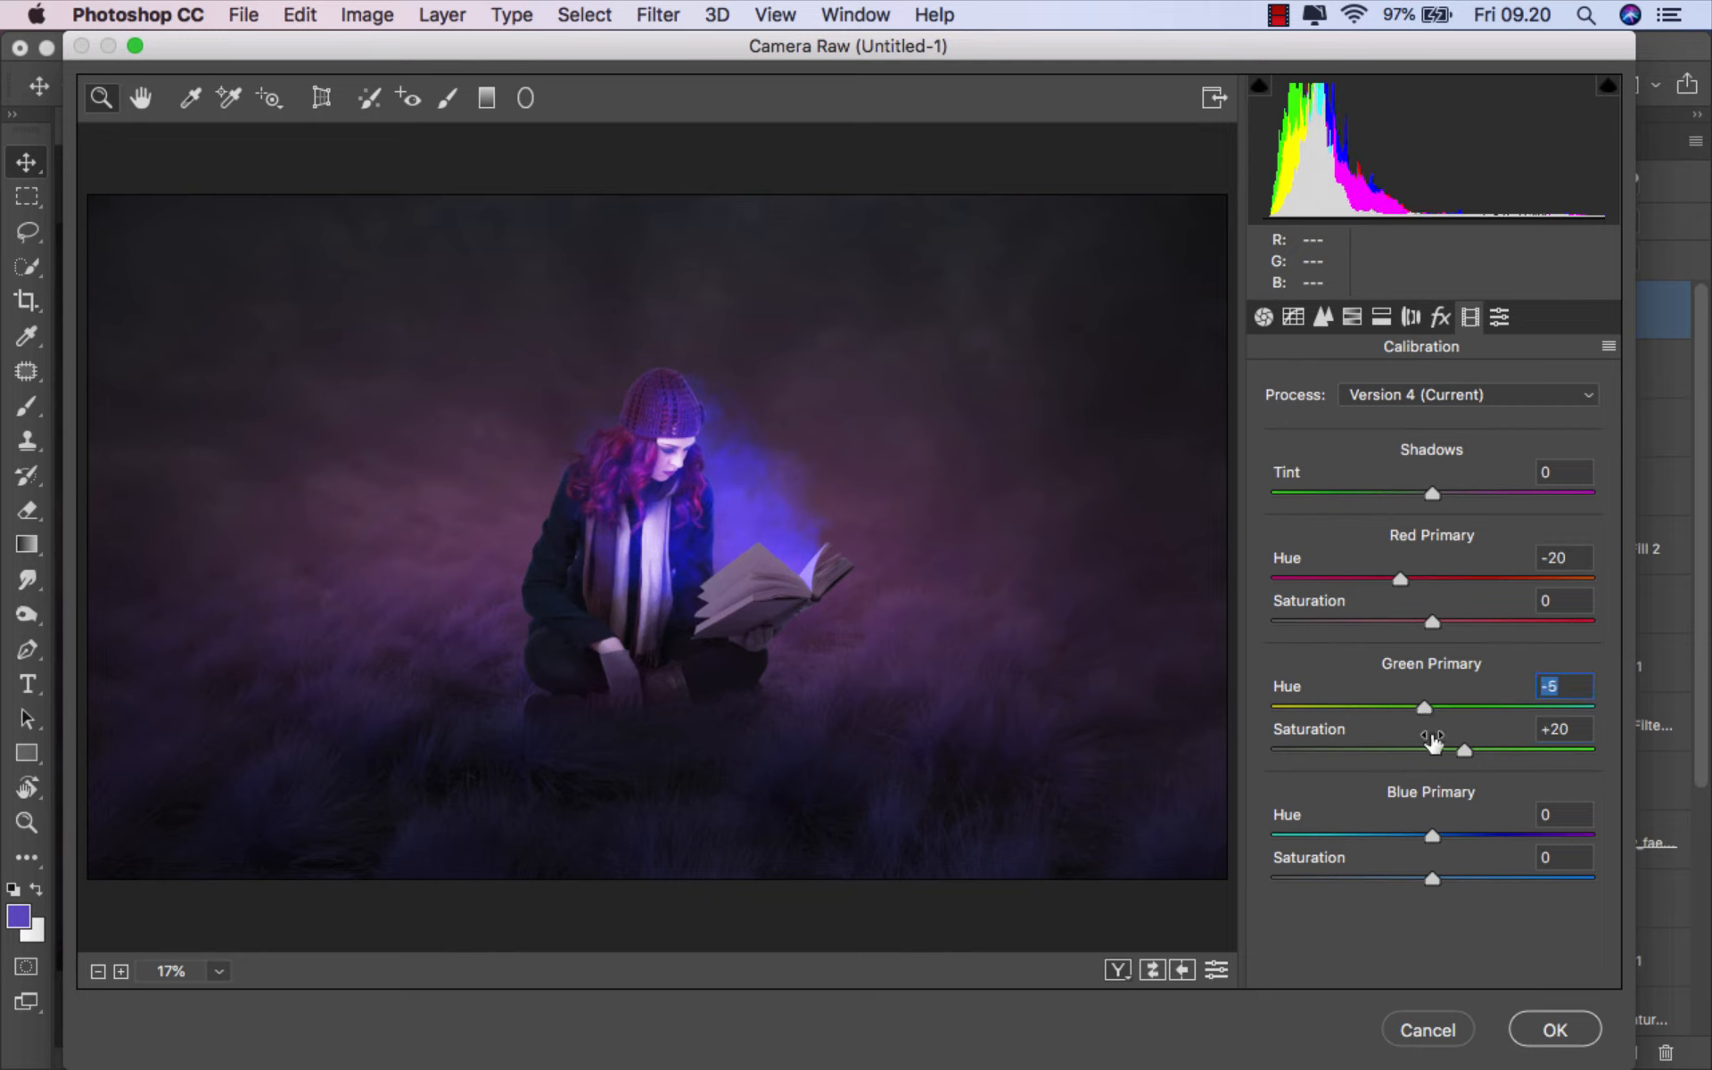